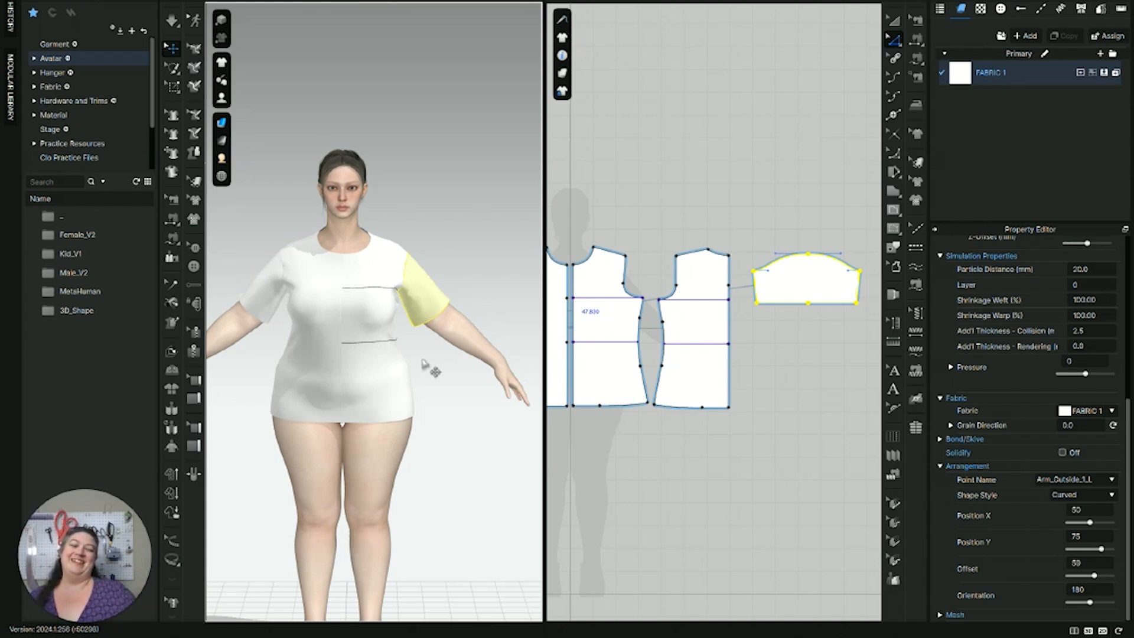
Step: Examine the simulated T-shirt on the avatar from the front and at an angle, together with its pattern pieces
scroll(711, 416, down, 2)
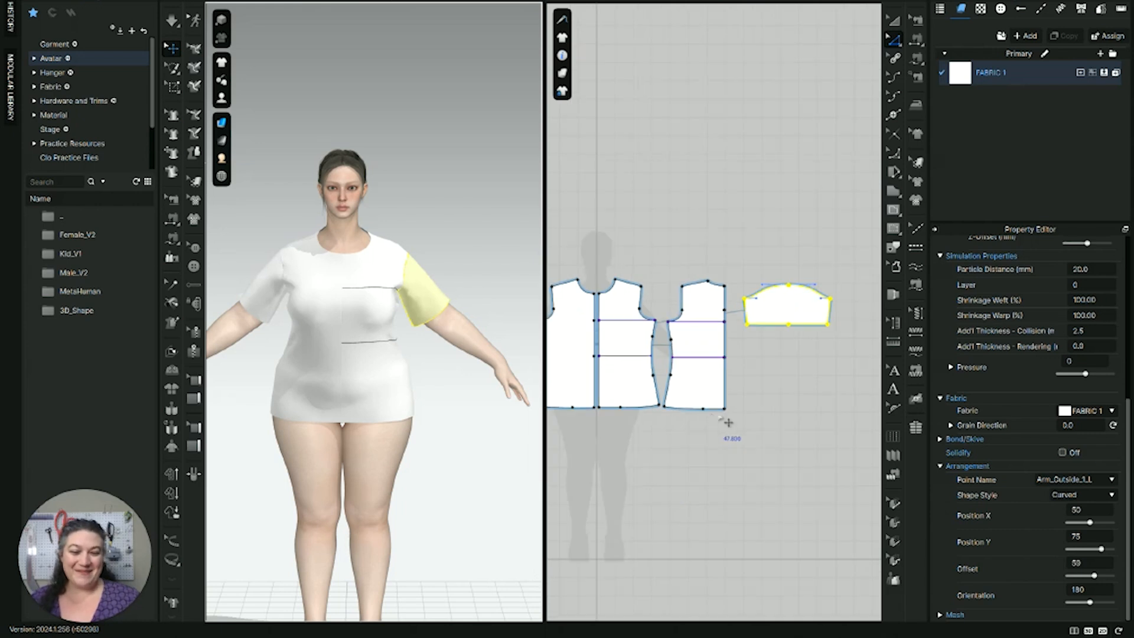
click(742, 411)
scroll(423, 406, down, 3)
scroll(463, 346, up, 4)
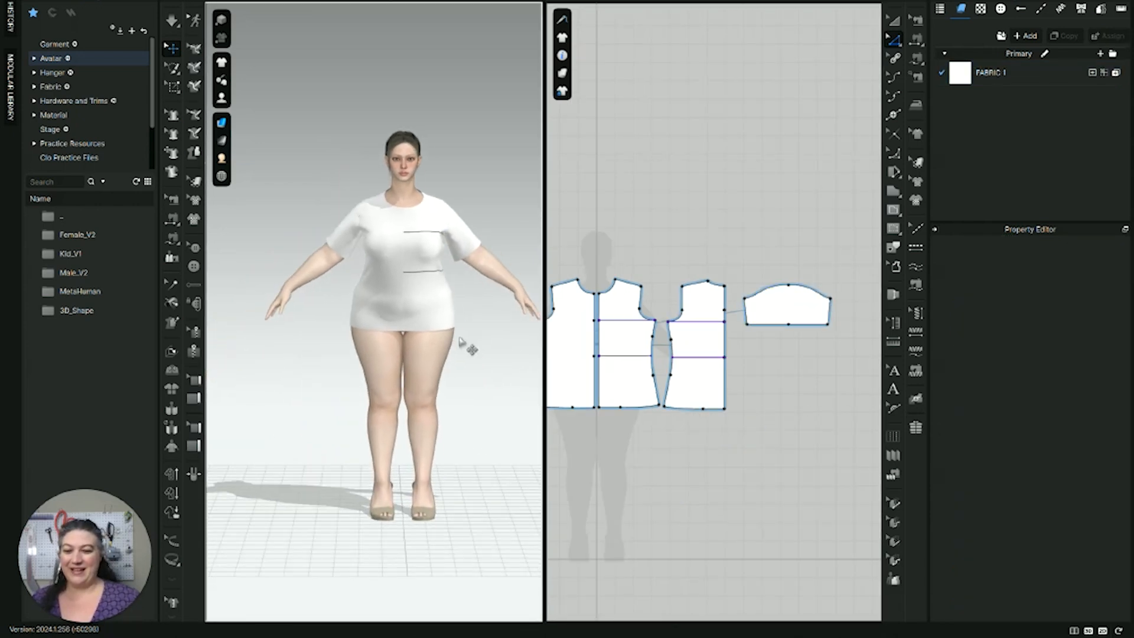
scroll(467, 343, up, 3)
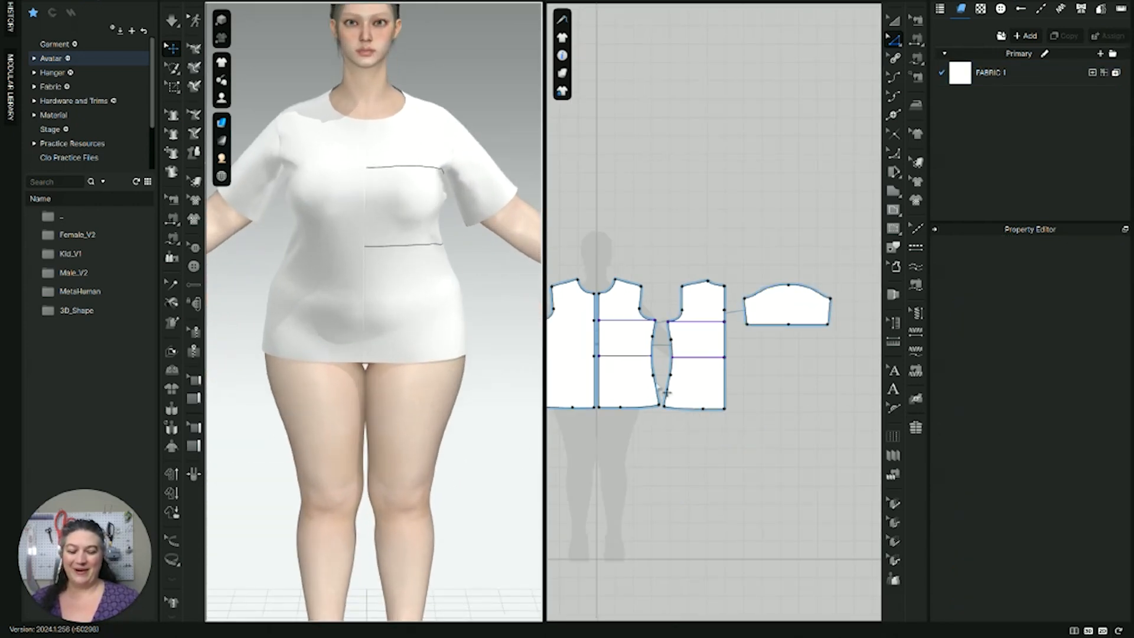
scroll(739, 341, up, 3)
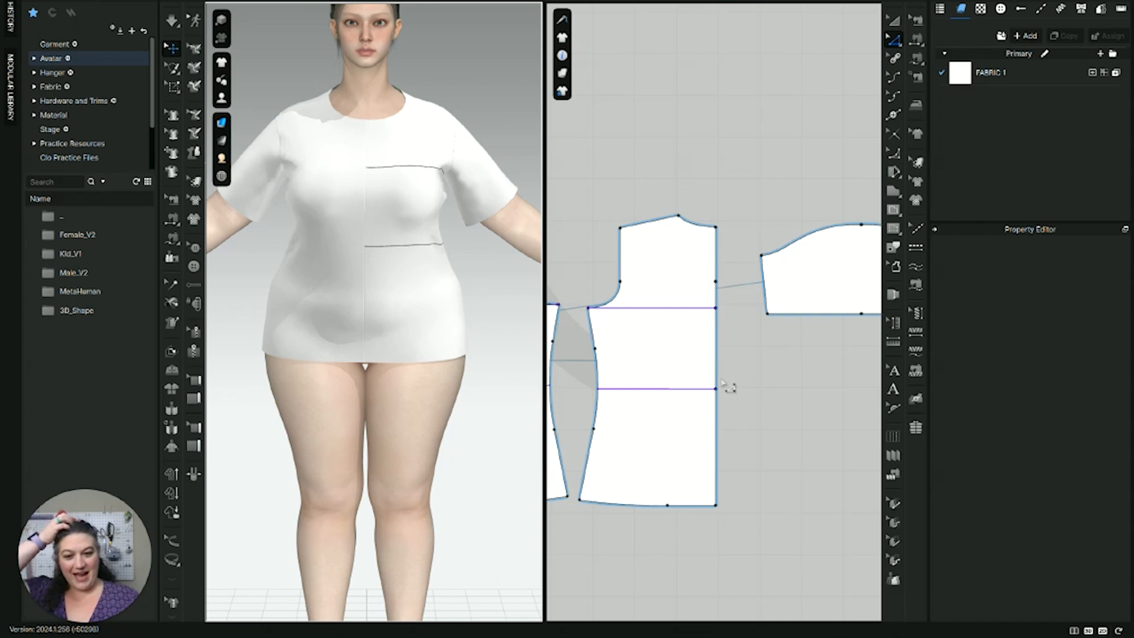
scroll(469, 321, down, 3)
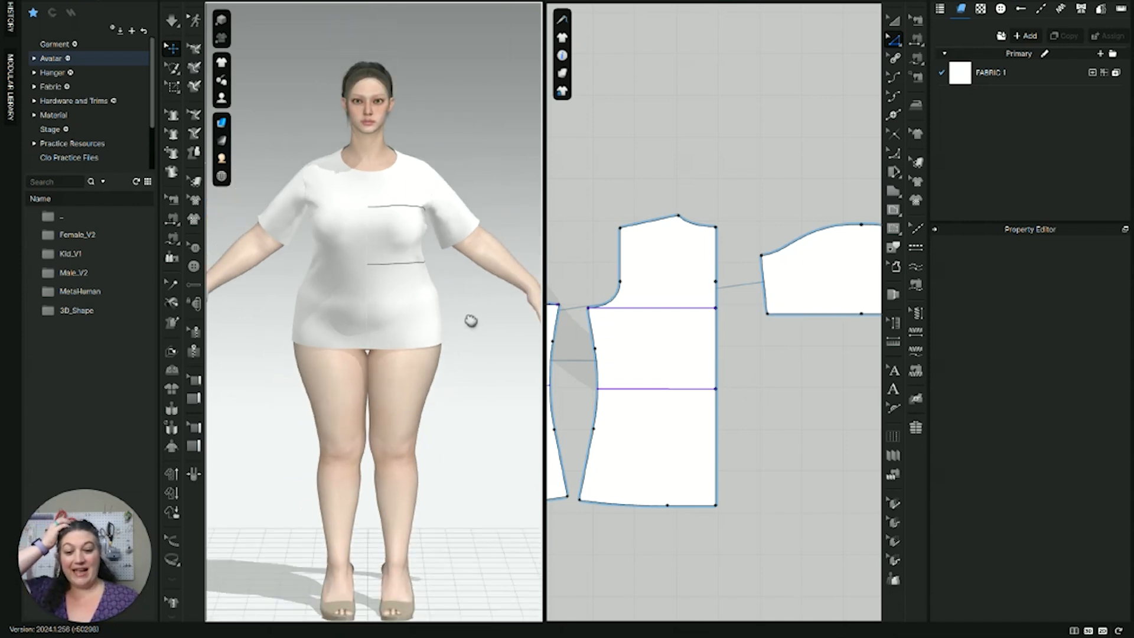
middle_drag(468, 321, 413, 284)
right_drag(417, 250, 377, 250)
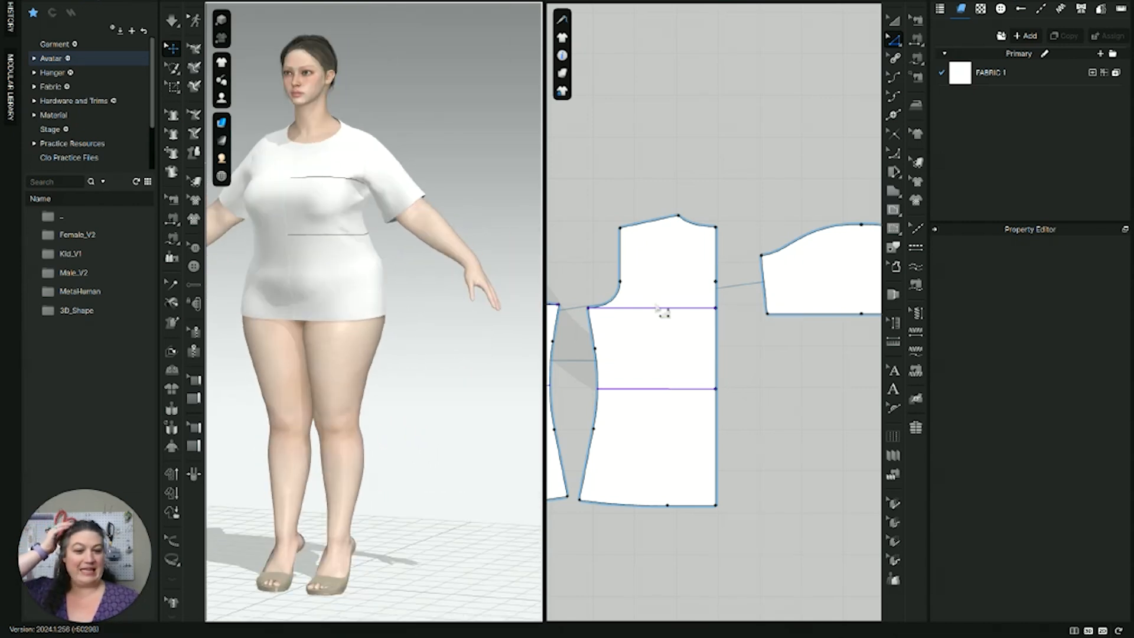
Step: Lengthen the sleeve pattern by moving its whole hem line straight down by 10 in
middle_drag(747, 355, 690, 326)
middle_drag(763, 366, 716, 373)
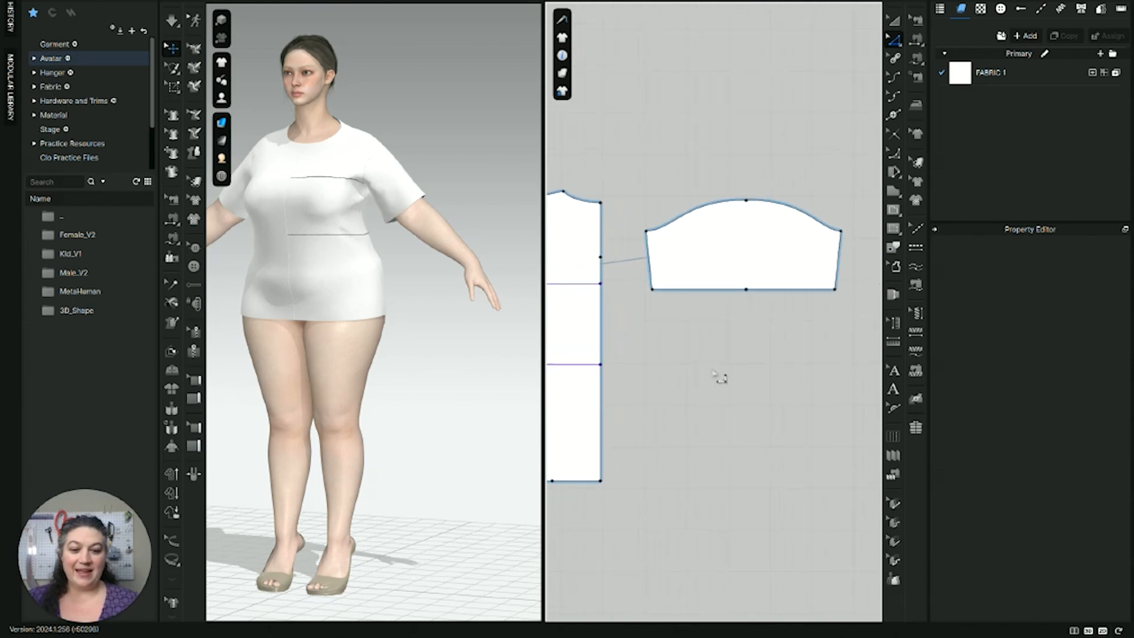
scroll(731, 362, up, 5)
scroll(732, 362, down, 4)
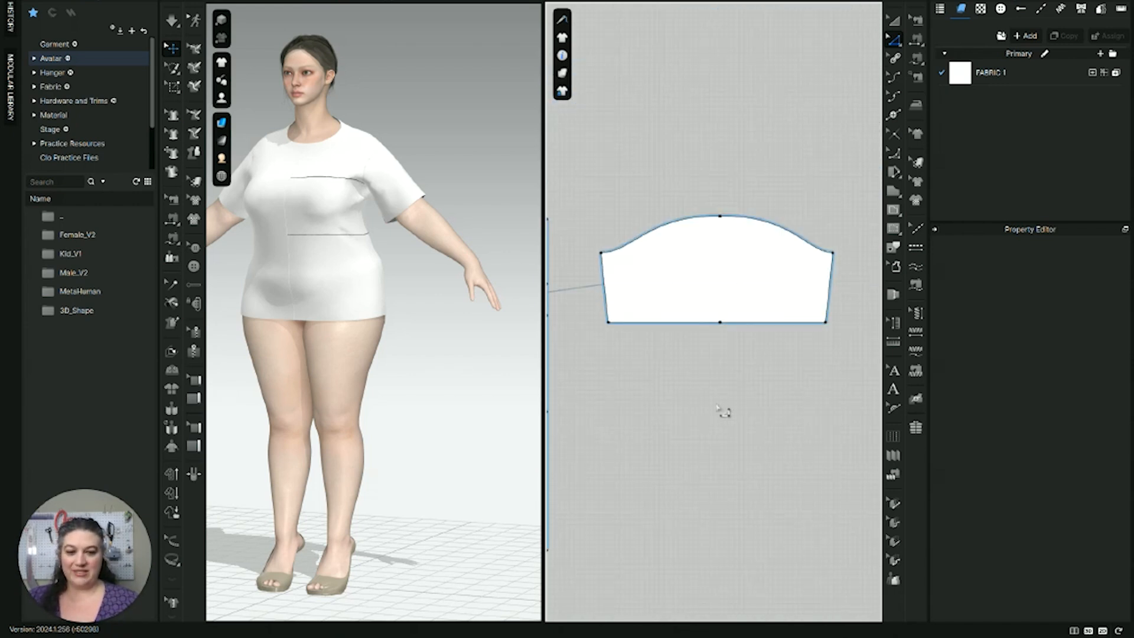
click(694, 322)
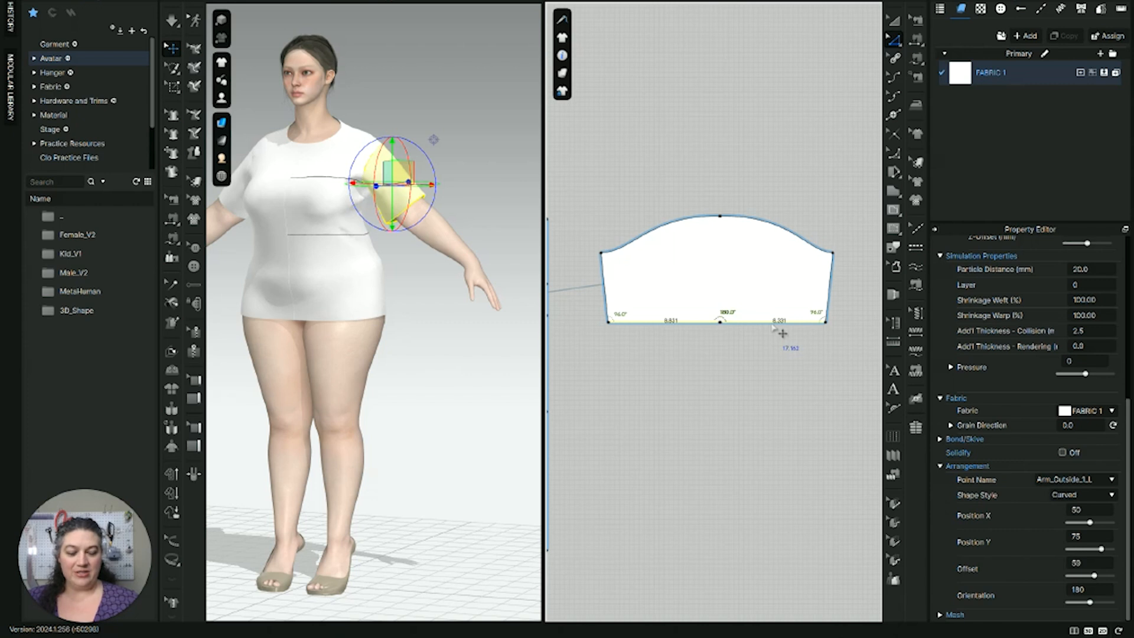
drag(772, 326, 772, 406)
right_click(772, 407)
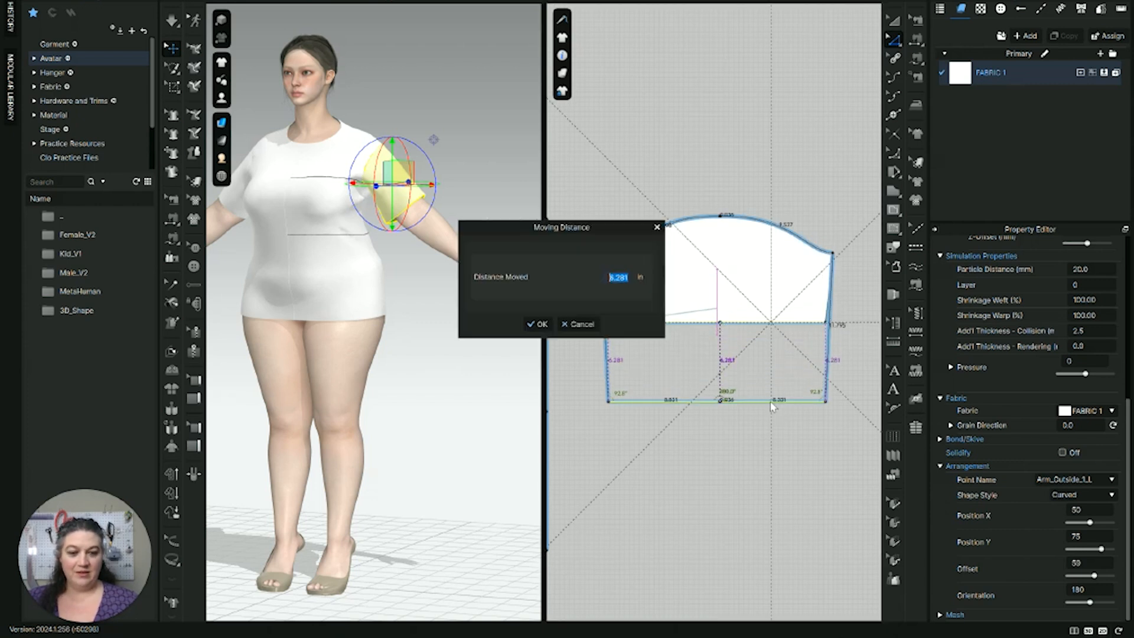
text(1)
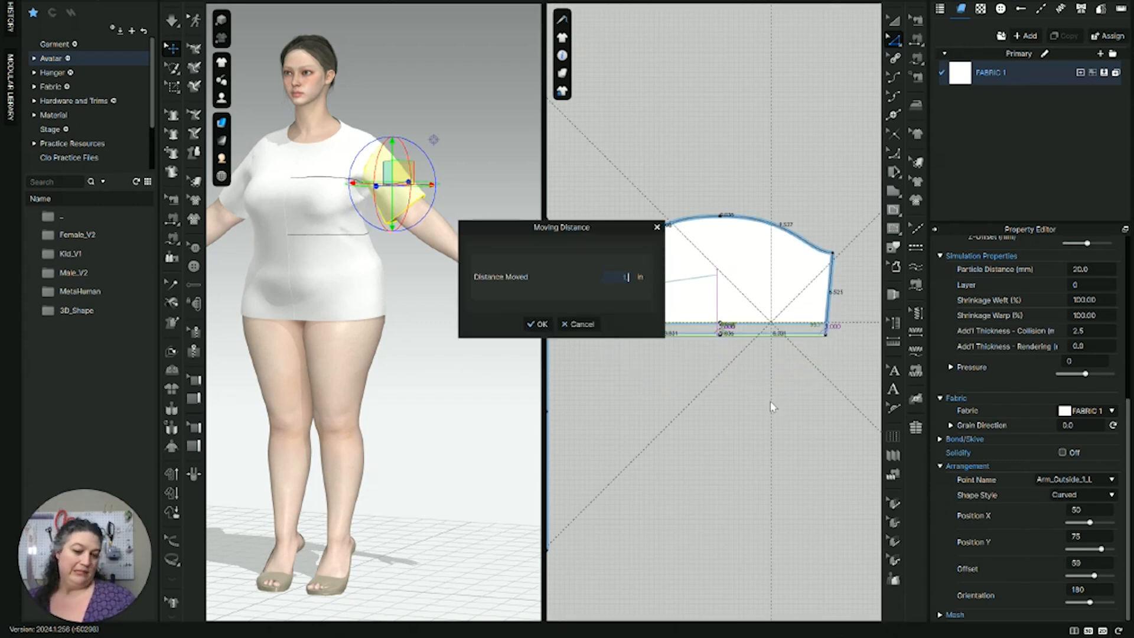
text(0)
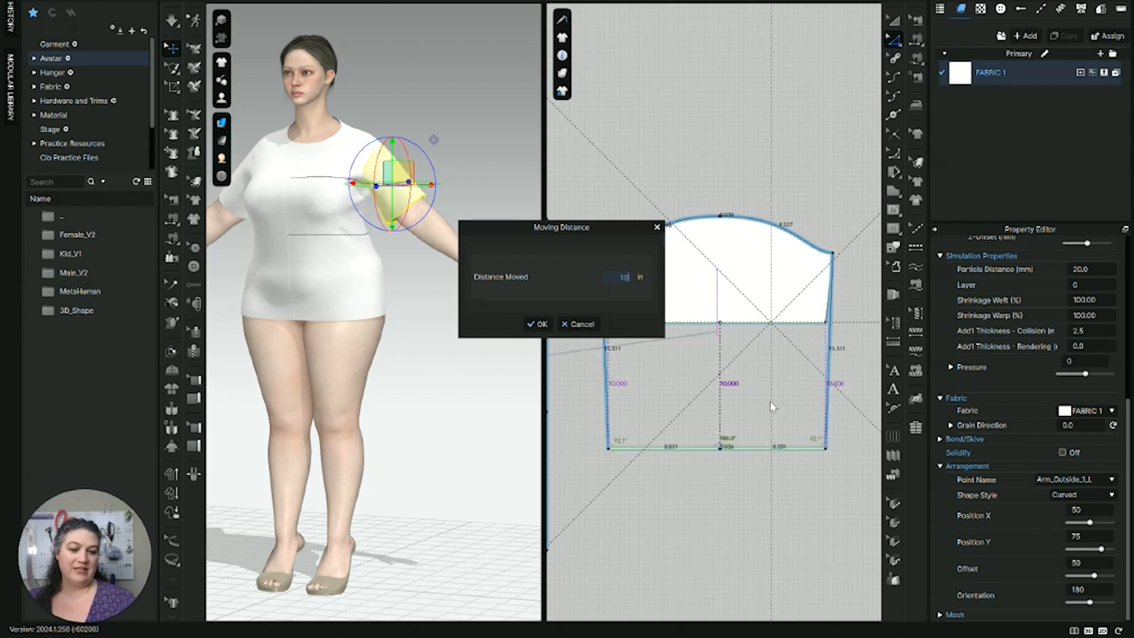
key(Return)
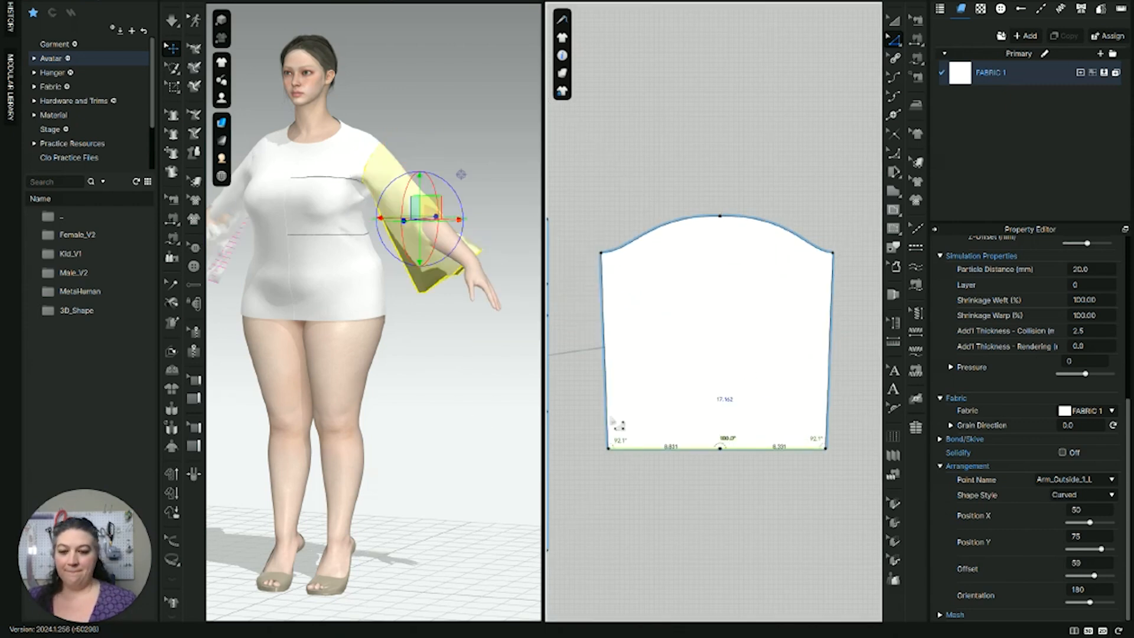
Step: Rearrange the lengthened sleeve around the avatar's arm at arrangement point Arm_Outside_2_L, checking it from the back and side
scroll(413, 340, up, 2)
mouse_move(463, 336)
right_down()
mouse_move(394, 342)
mouse_move(483, 336)
right_up()
right_drag(428, 284, 419, 320)
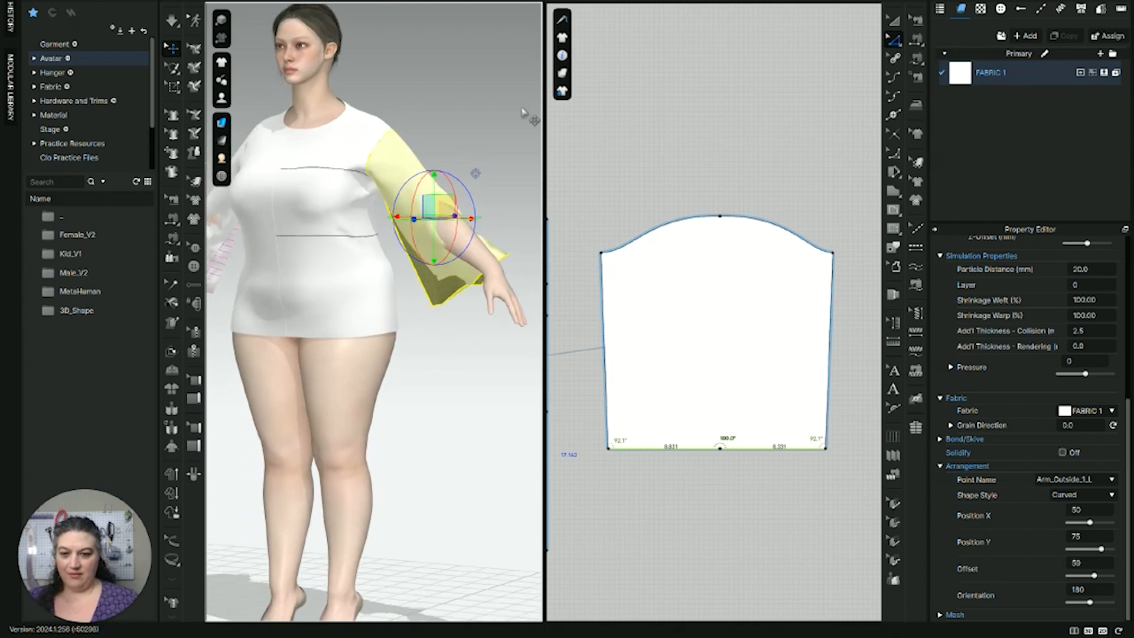
click(504, 122)
click(402, 160)
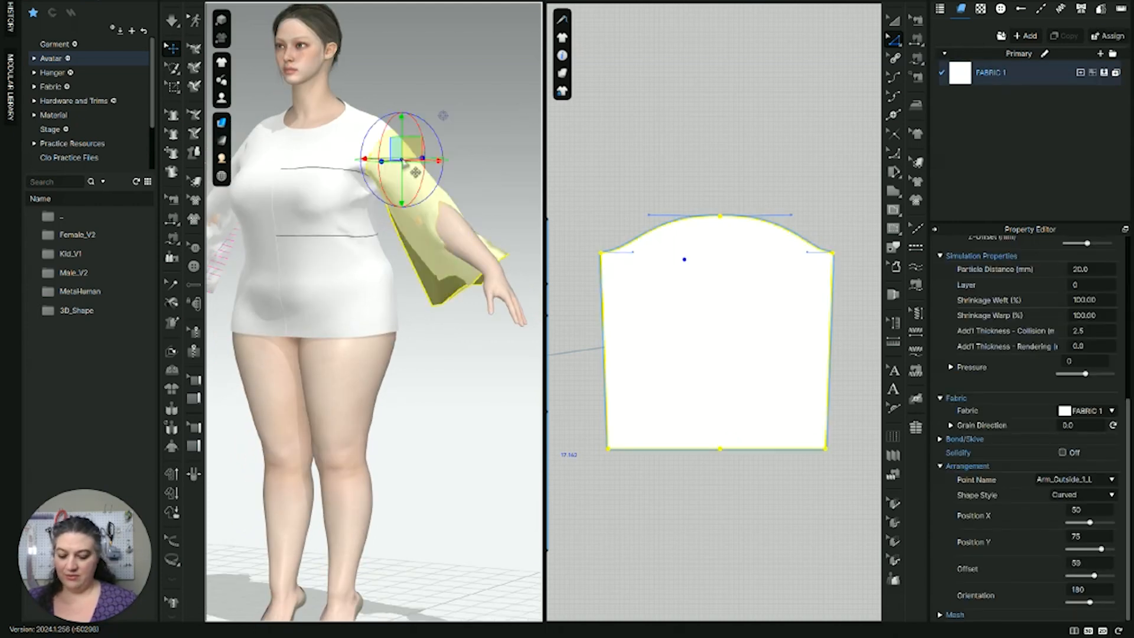
key(shift+f)
click(444, 186)
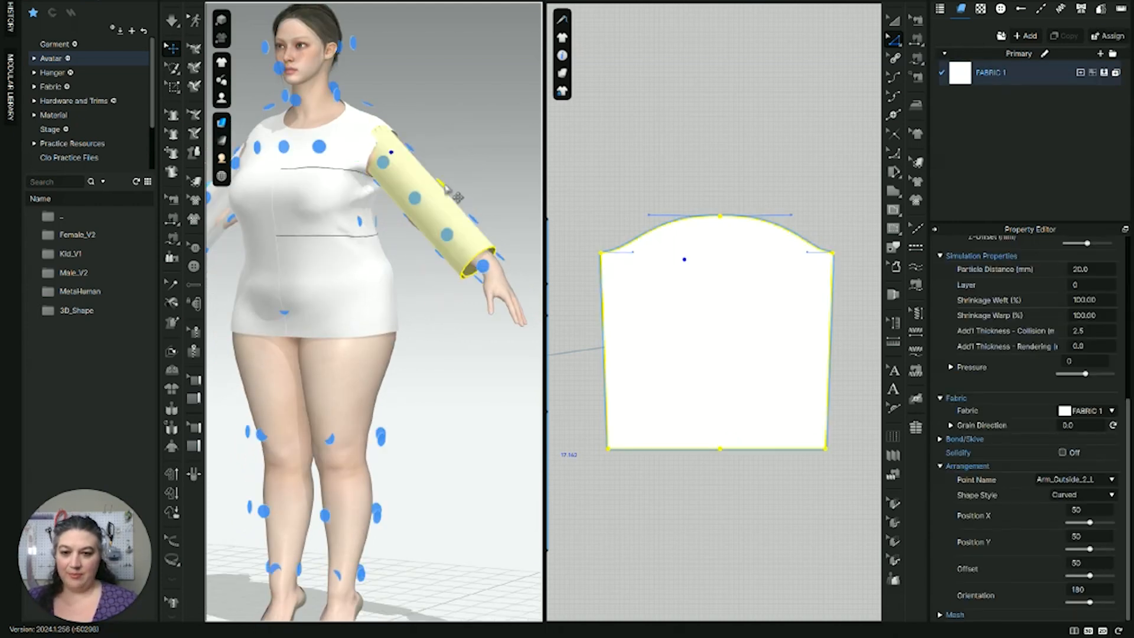
right_drag(446, 188, 496, 195)
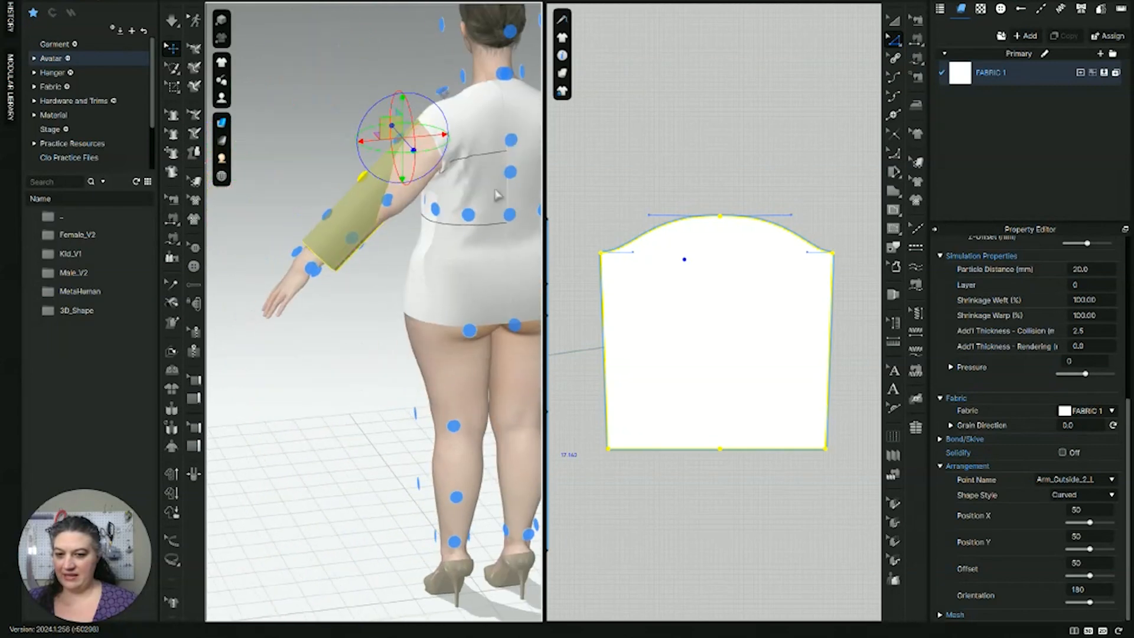
drag(367, 200, 350, 213)
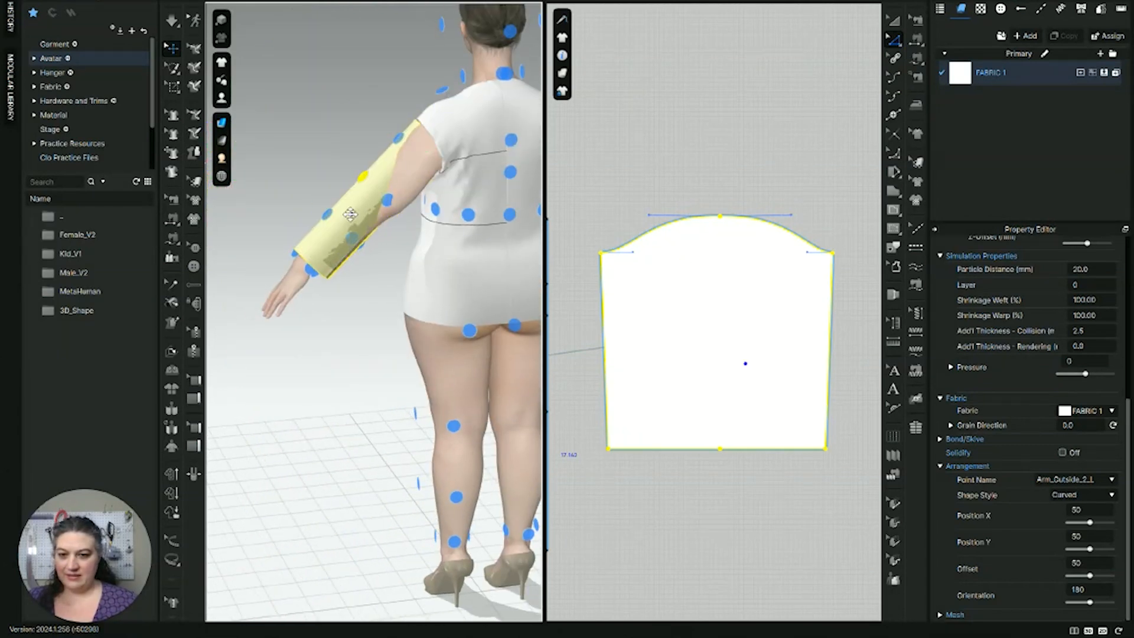
right_drag(350, 214, 333, 196)
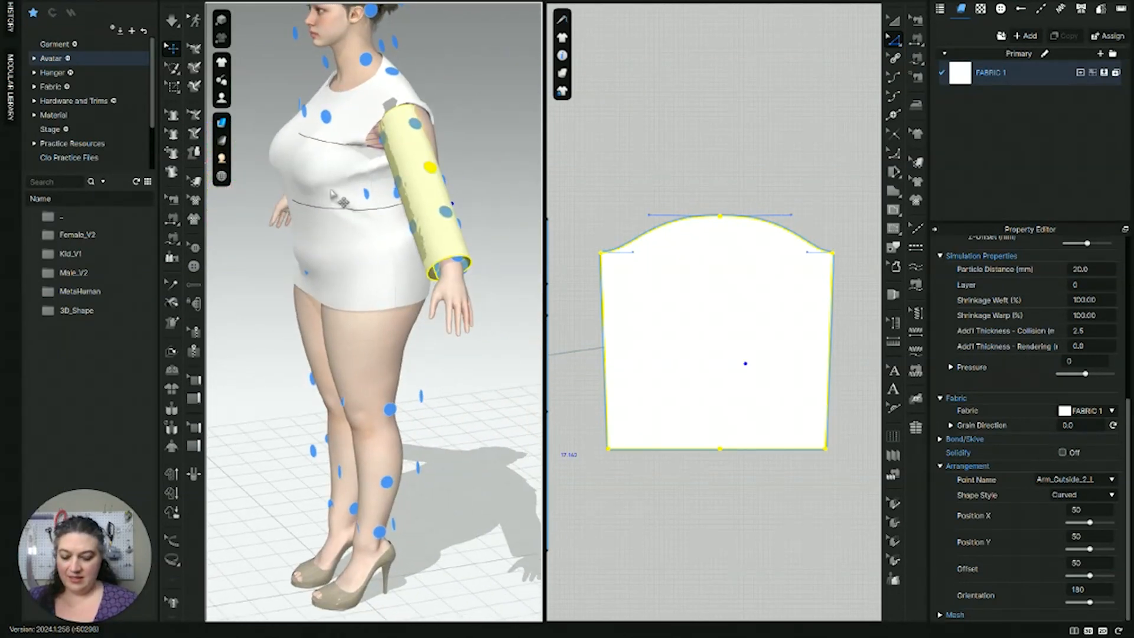
key(shift+f)
drag(414, 195, 420, 197)
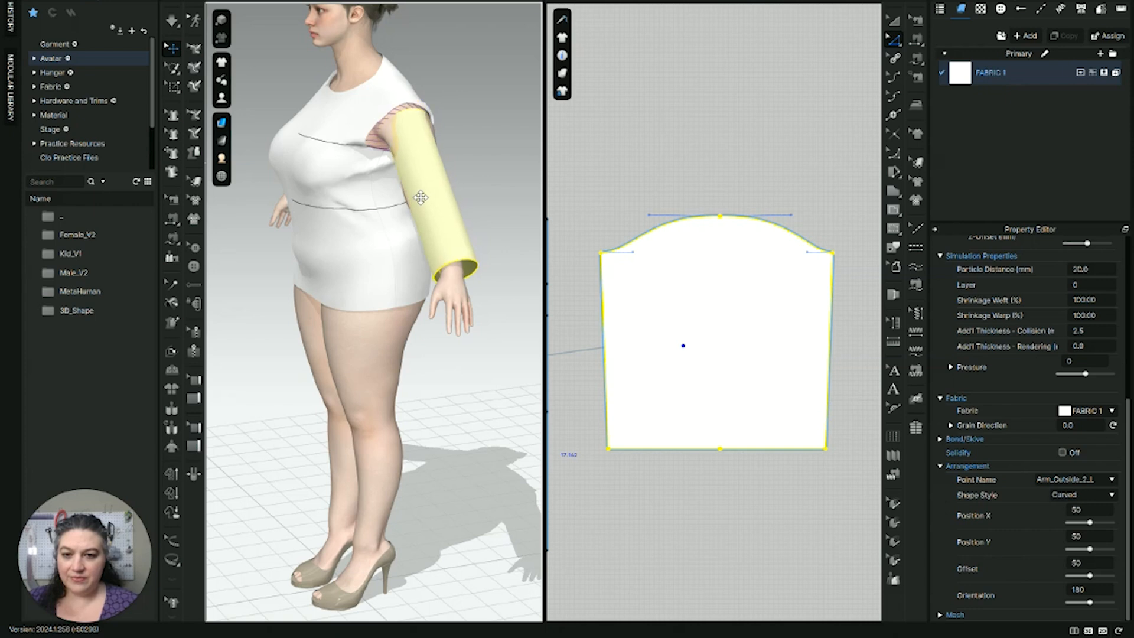
Step: Set the sleeve's arrangement offset to 60 and simulate the garment until the long sleeves drape on the arms
right_drag(421, 197, 360, 194)
drag(1090, 575, 1094, 575)
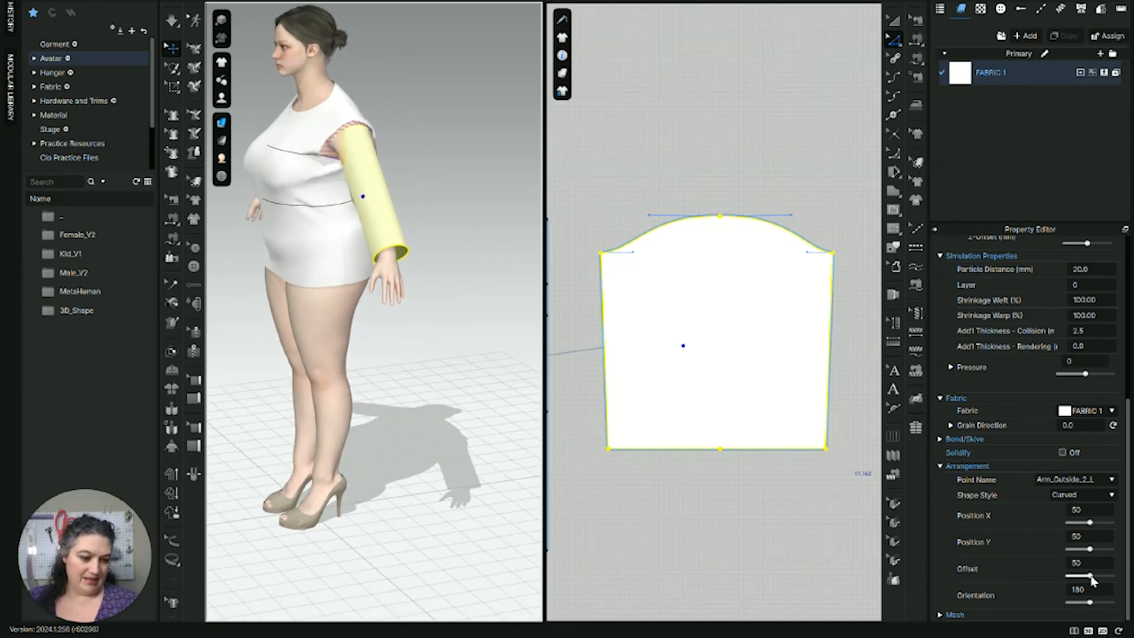
right_drag(418, 406, 423, 372)
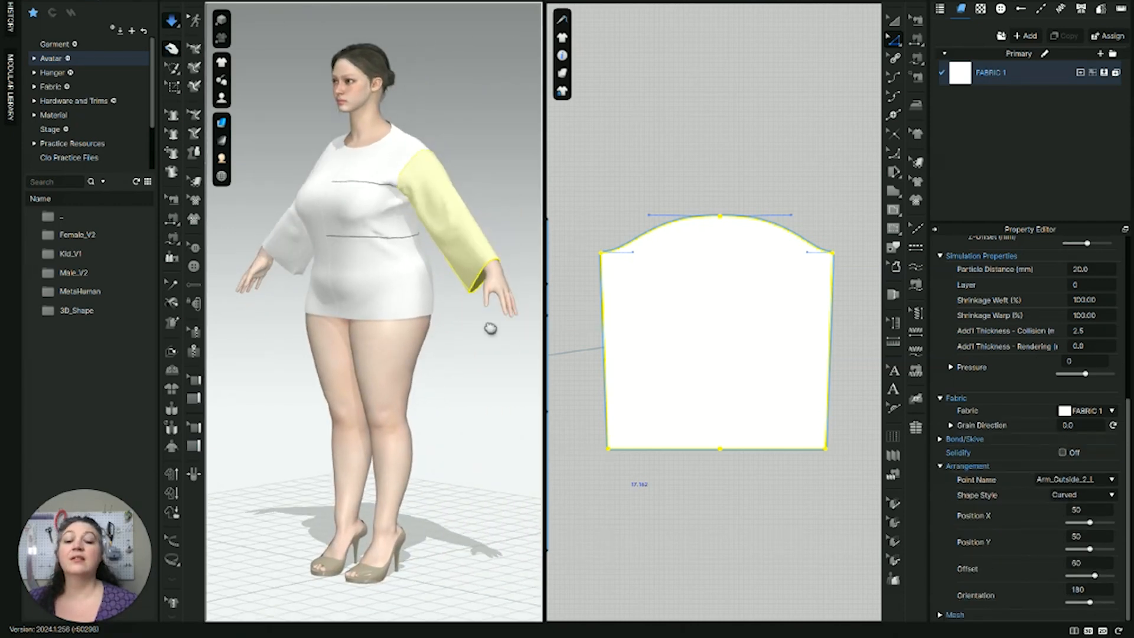
right_drag(489, 328, 511, 307)
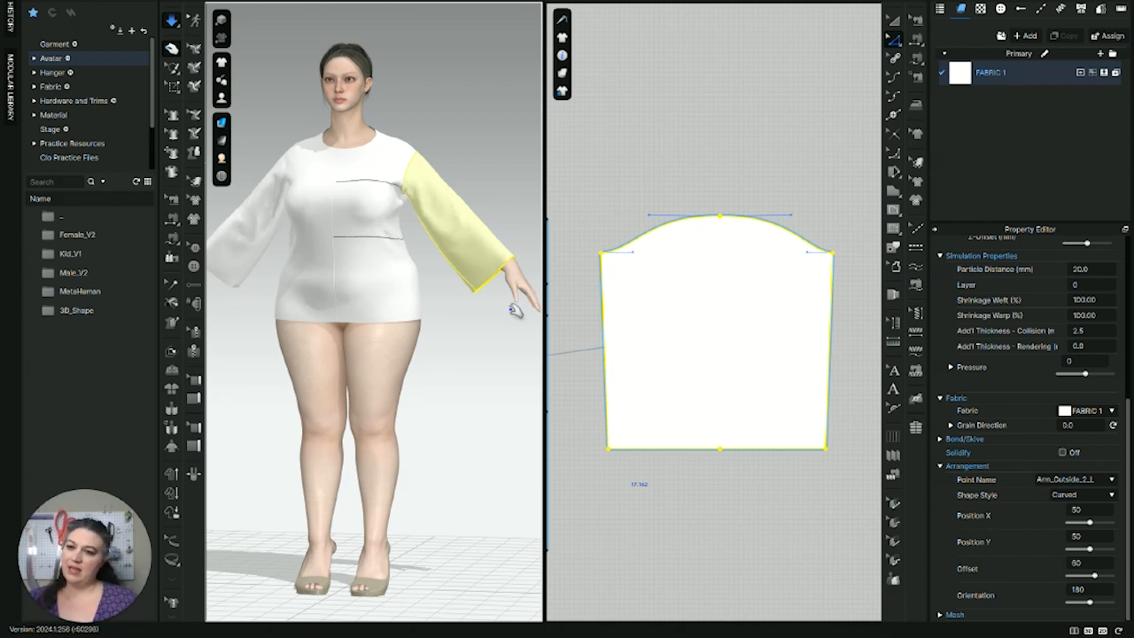
key(space)
Step: Shorten the sleeve pattern by moving its whole hem line up by 2.5 in
click(747, 462)
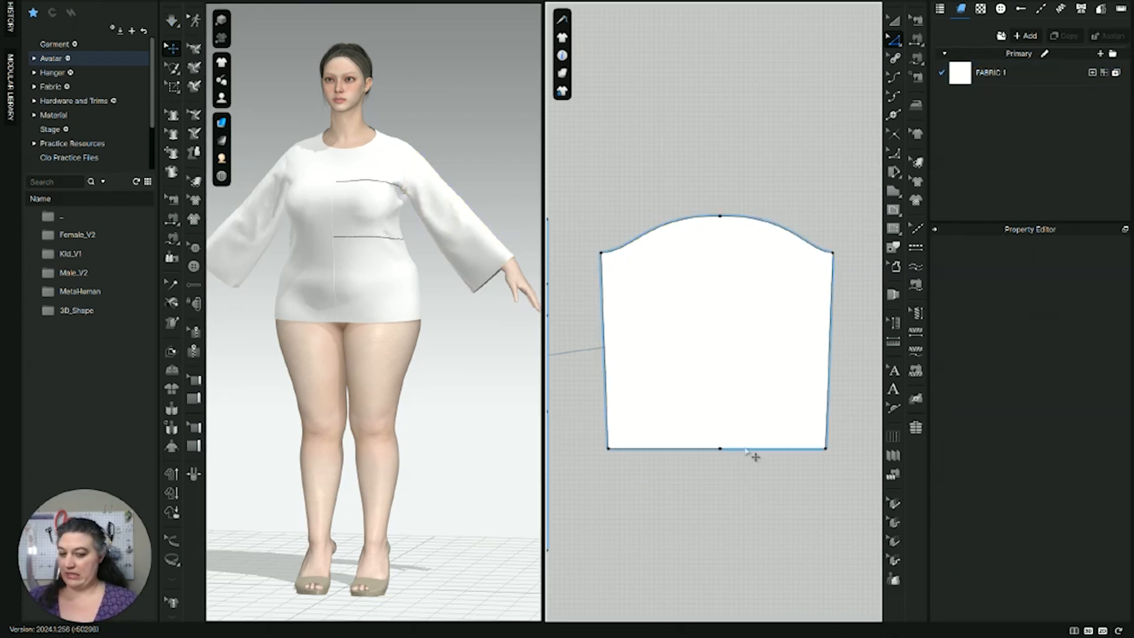
click(729, 449)
drag(701, 451, 692, 433)
right_click(693, 434)
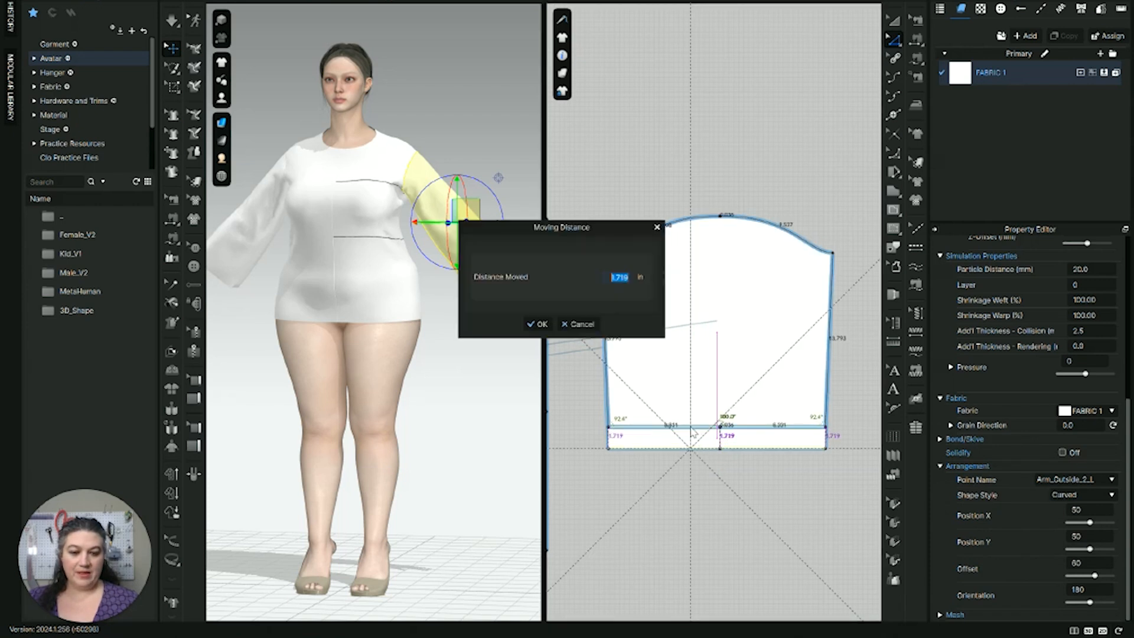
text(2.5)
key(Return)
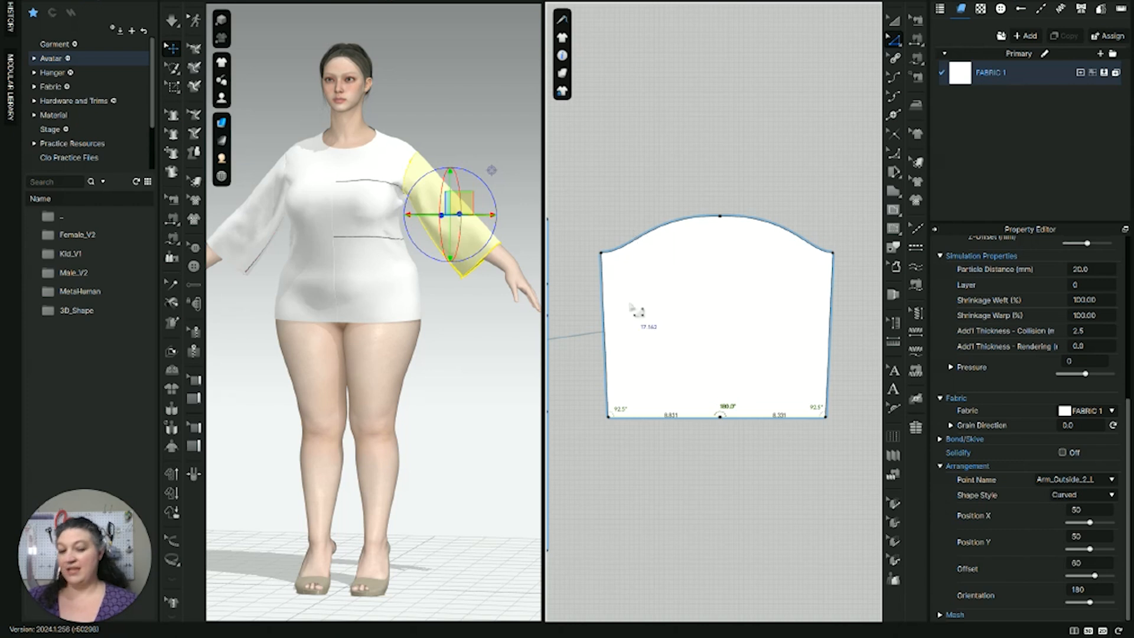
click(777, 461)
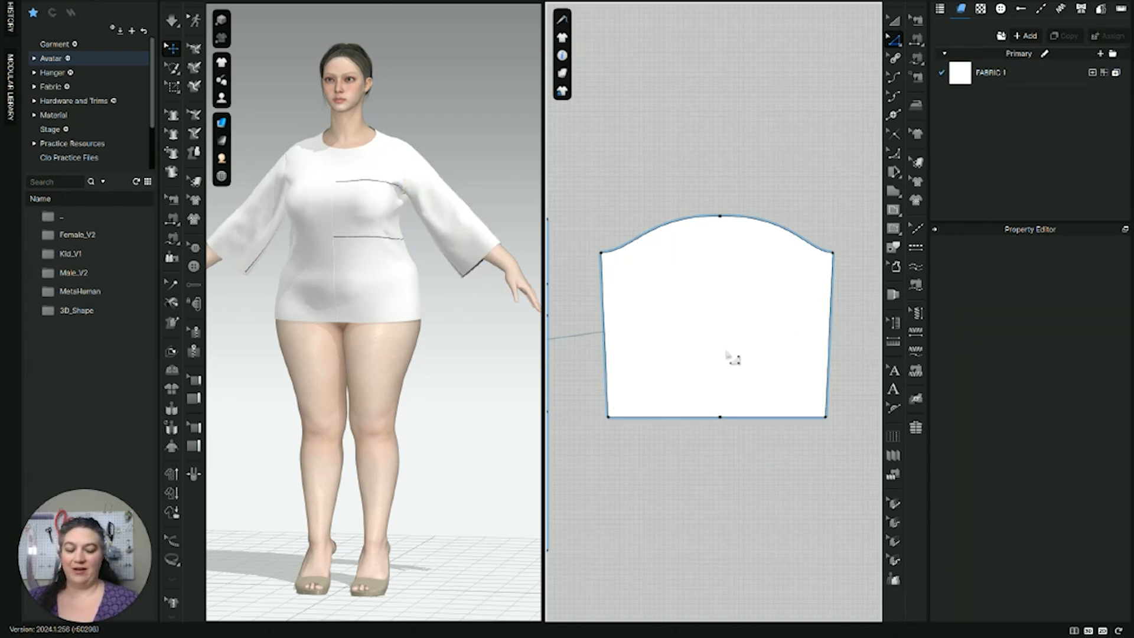
Step: Change the length of the left half of the sleeve hem to 5 in, with the direction set to End
click(714, 418)
right_click(694, 416)
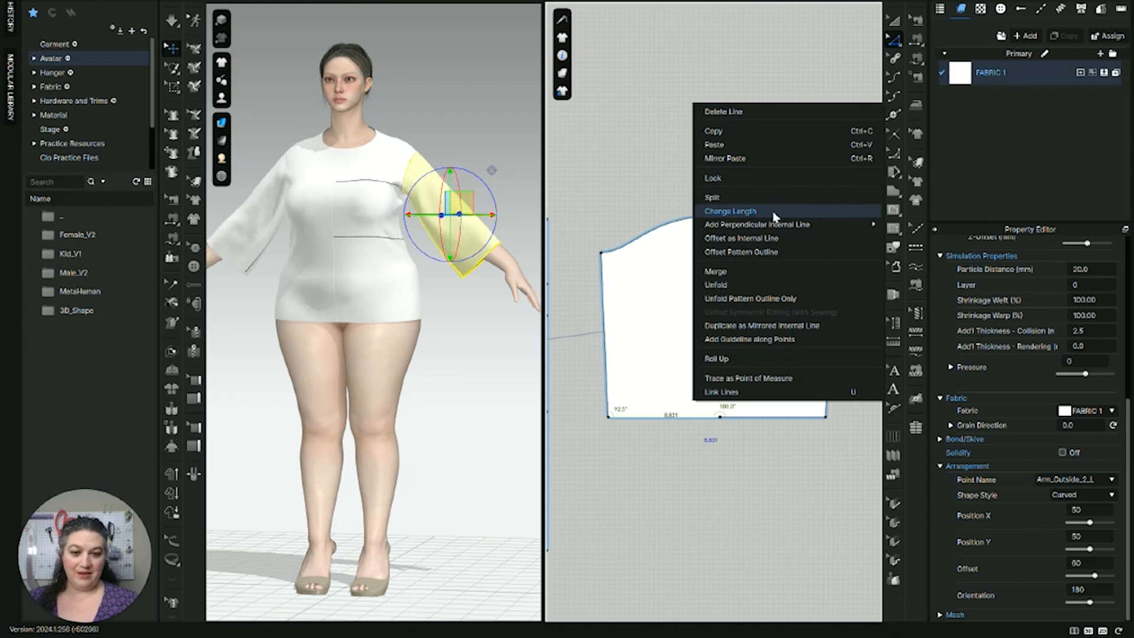
click(733, 210)
text(5)
key(Tab)
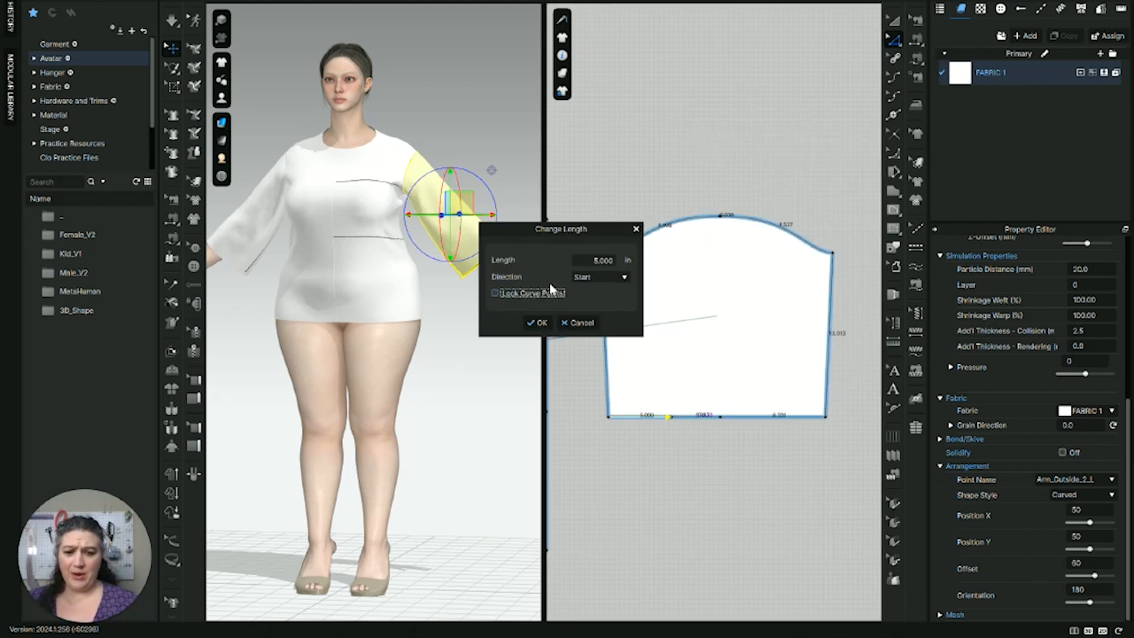
click(624, 278)
click(608, 308)
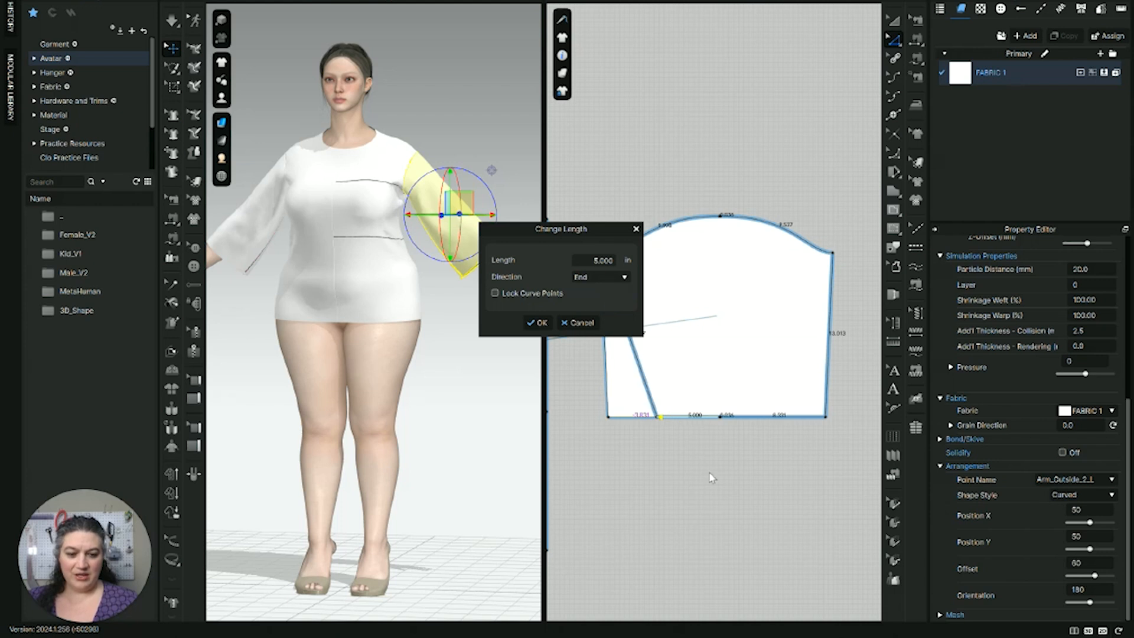
click(539, 324)
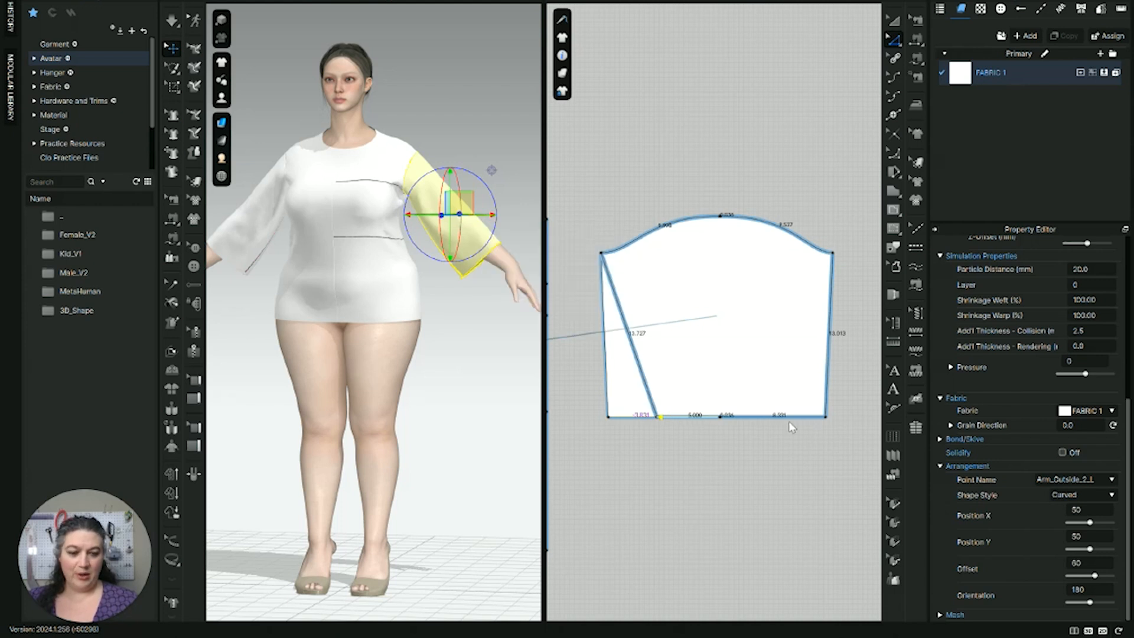
Step: Change the length of the right half of the sleeve hem to 5 in from the Start direction and simulate the garment
right_click(759, 415)
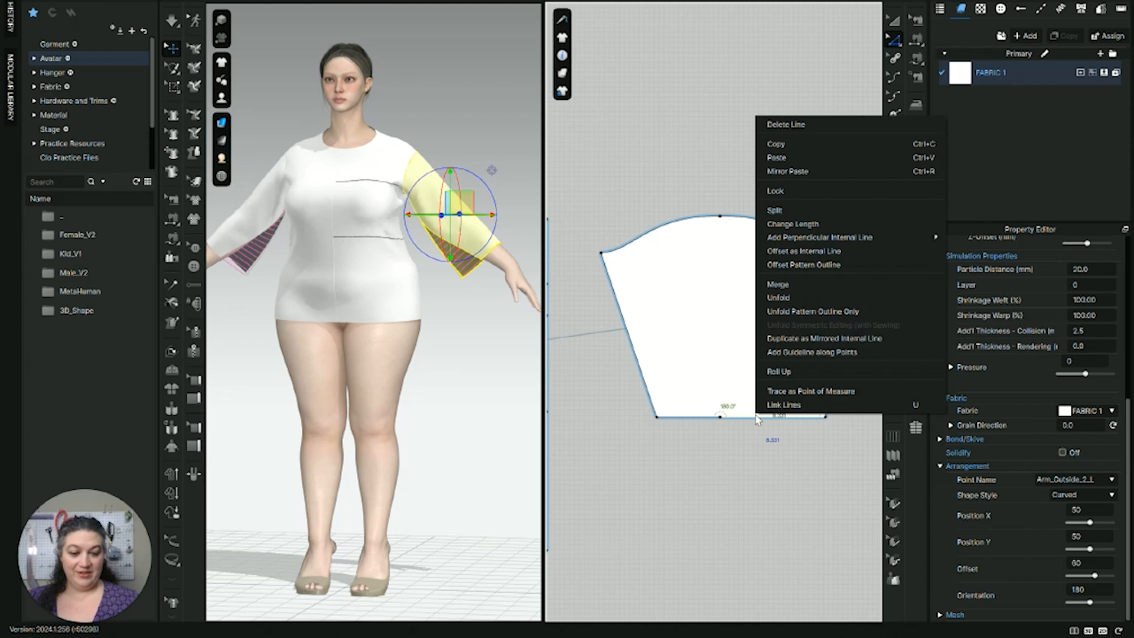
click(819, 225)
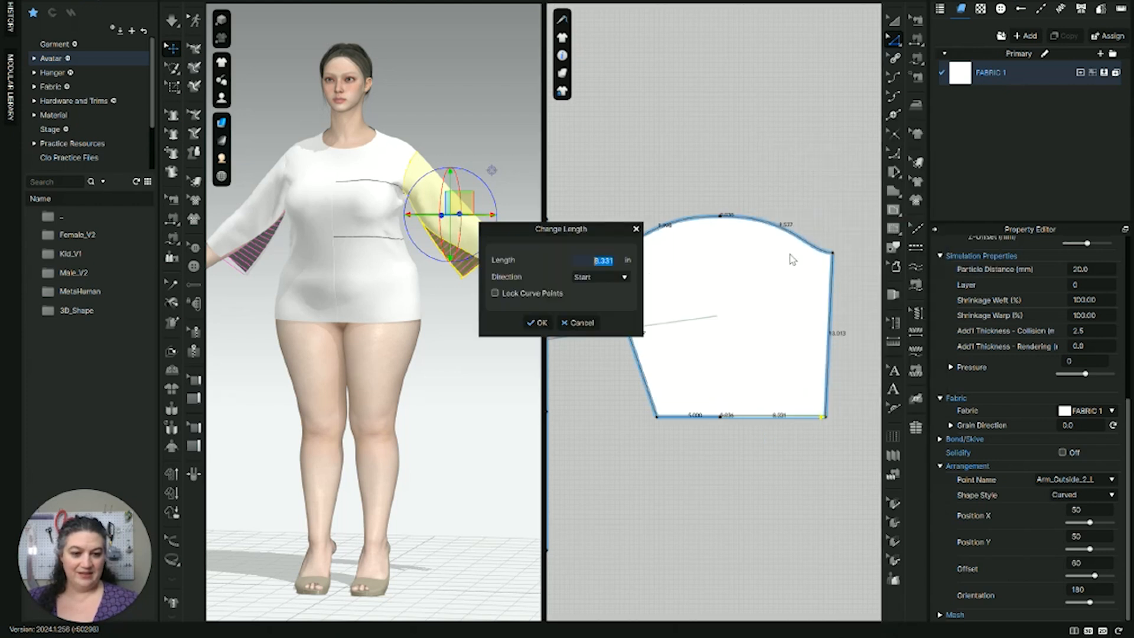
text(5)
key(Return)
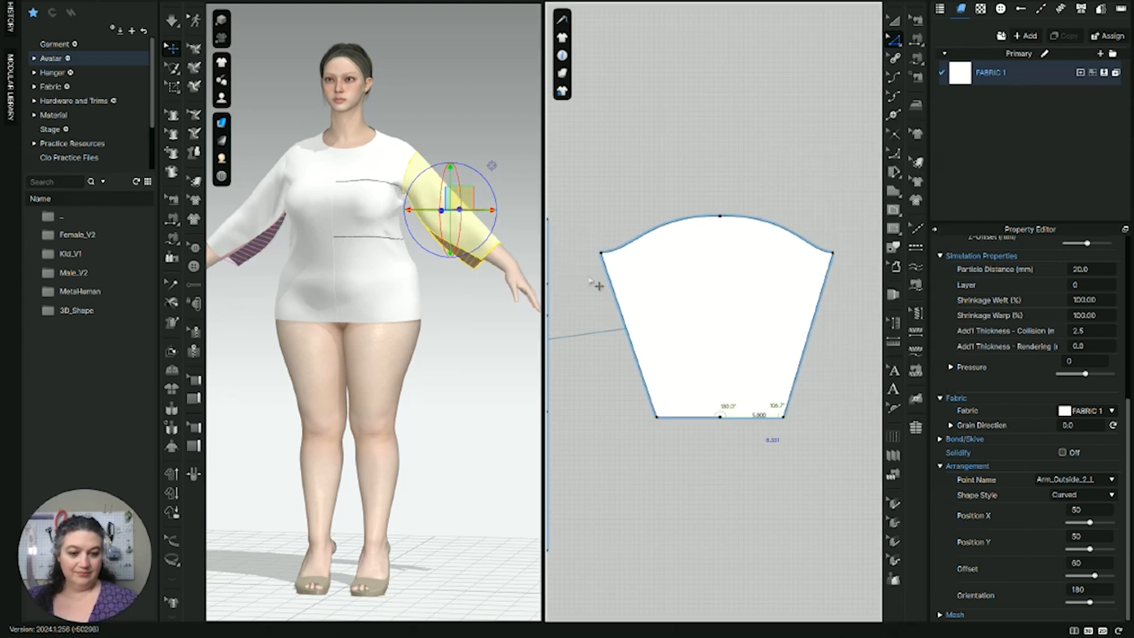
key(space)
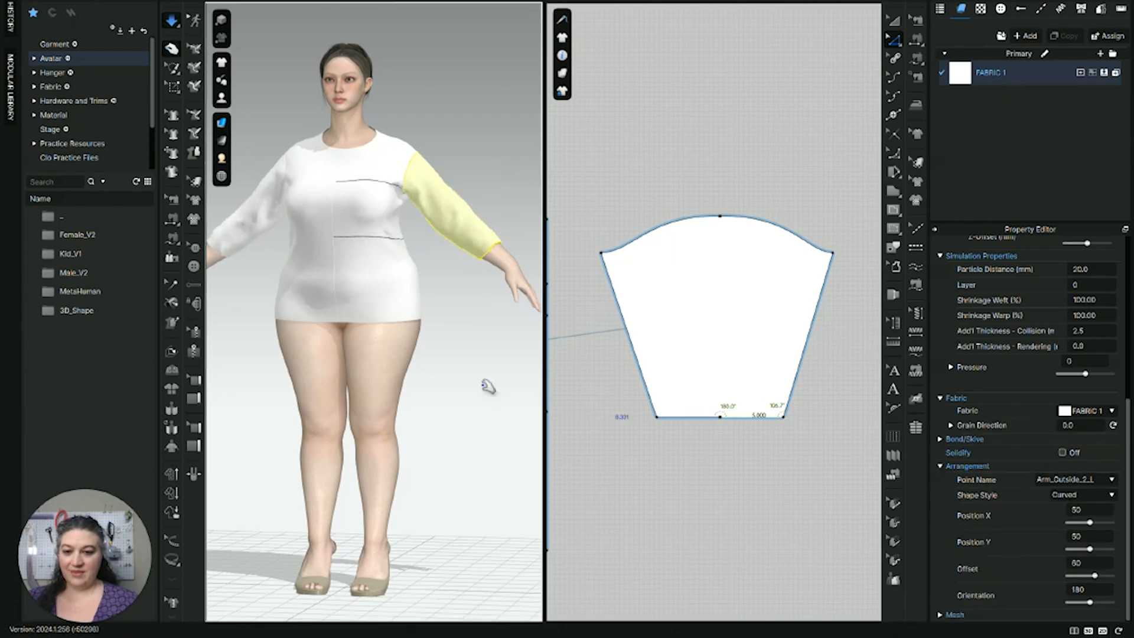
Step: Split the front bodice pattern's shoulder line into two lines at a point near its neck end
middle_drag(442, 303, 433, 260)
mouse_move(434, 260)
right_down()
mouse_move(466, 264)
mouse_move(286, 256)
mouse_move(443, 271)
right_up()
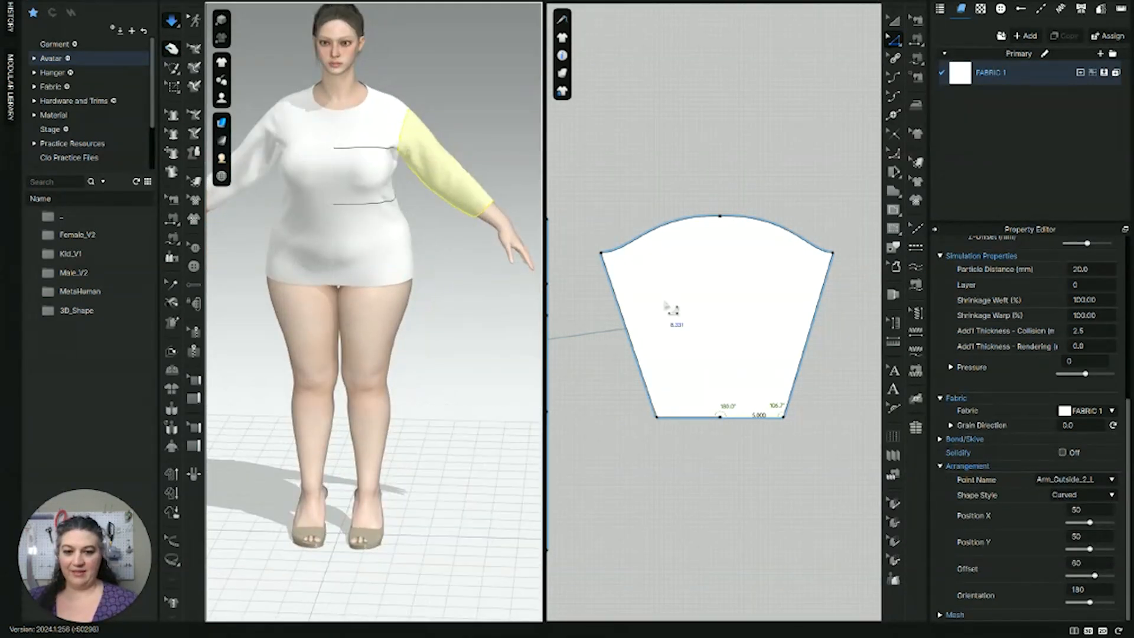
scroll(642, 370, down, 3)
right_drag(642, 370, 748, 341)
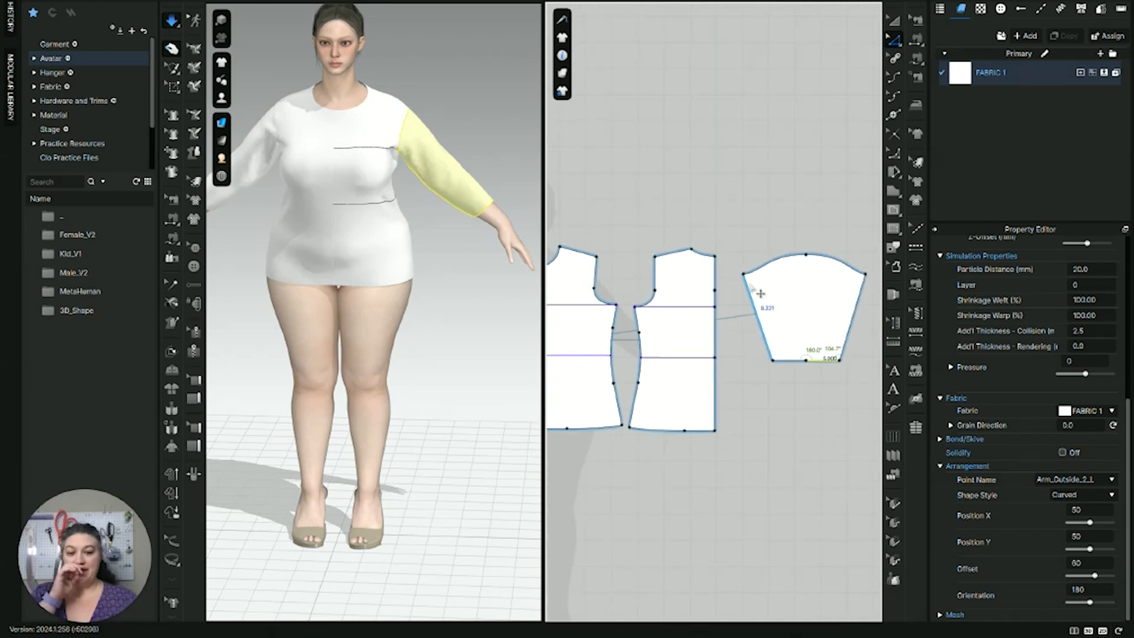
scroll(733, 286, up, 5)
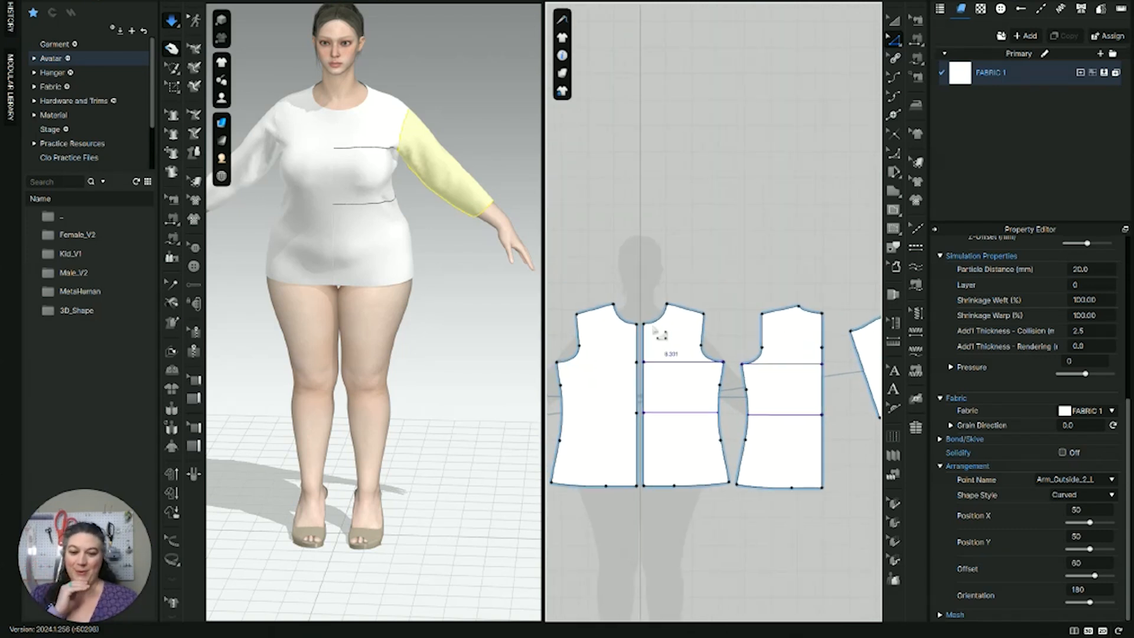
scroll(768, 328, up, 2)
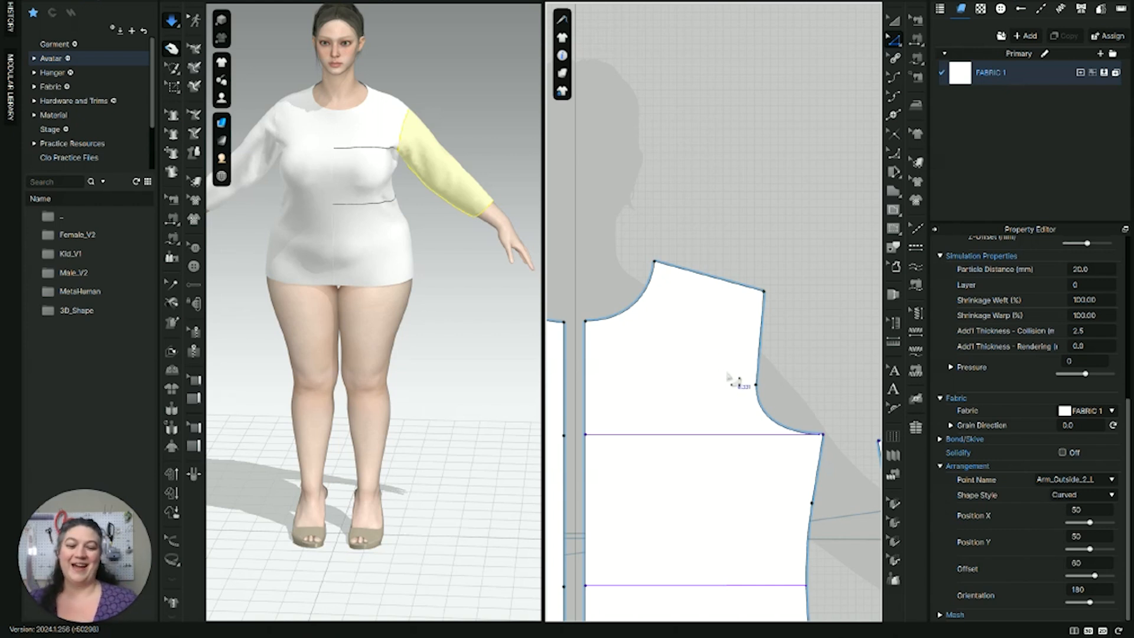
scroll(739, 380, down, 3)
middle_drag(732, 359, 783, 367)
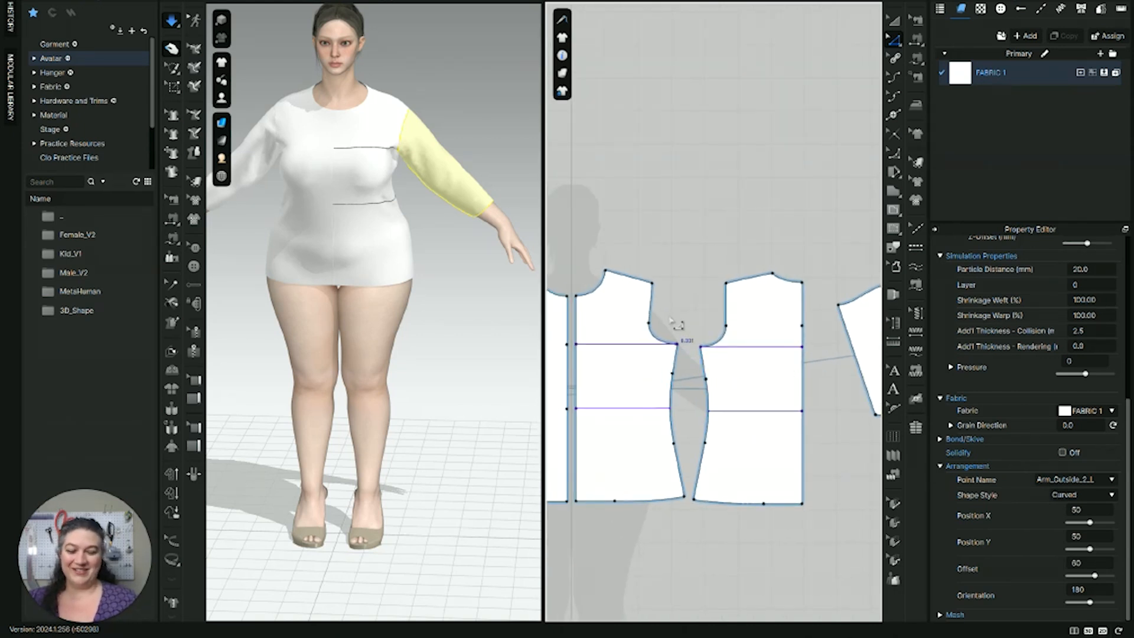
scroll(675, 325, up, 3)
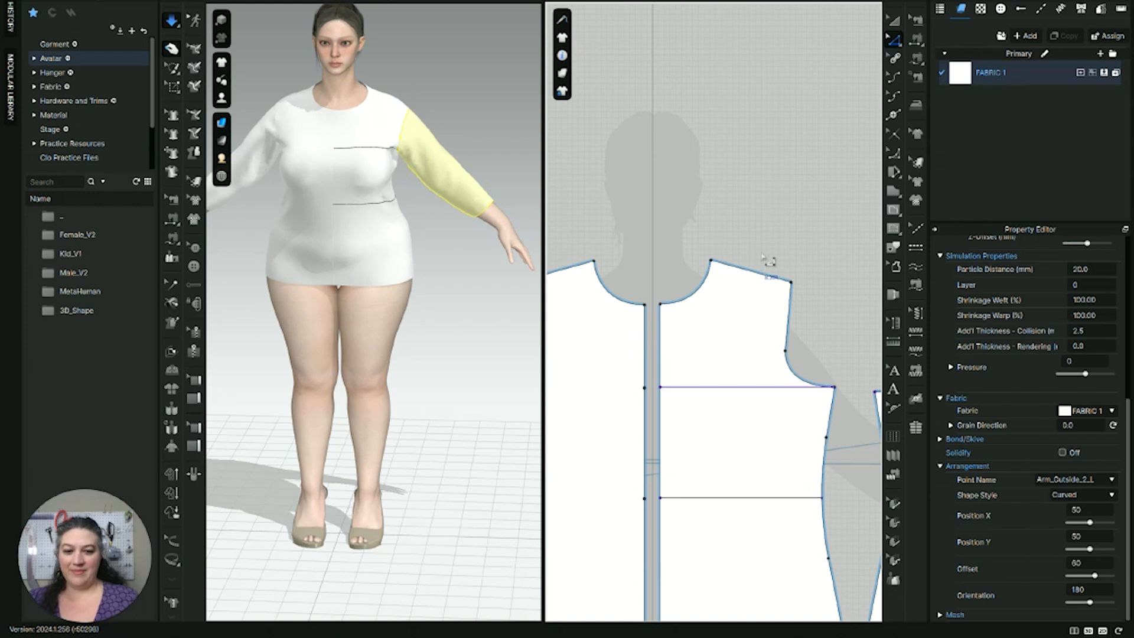
scroll(766, 260, up, 3)
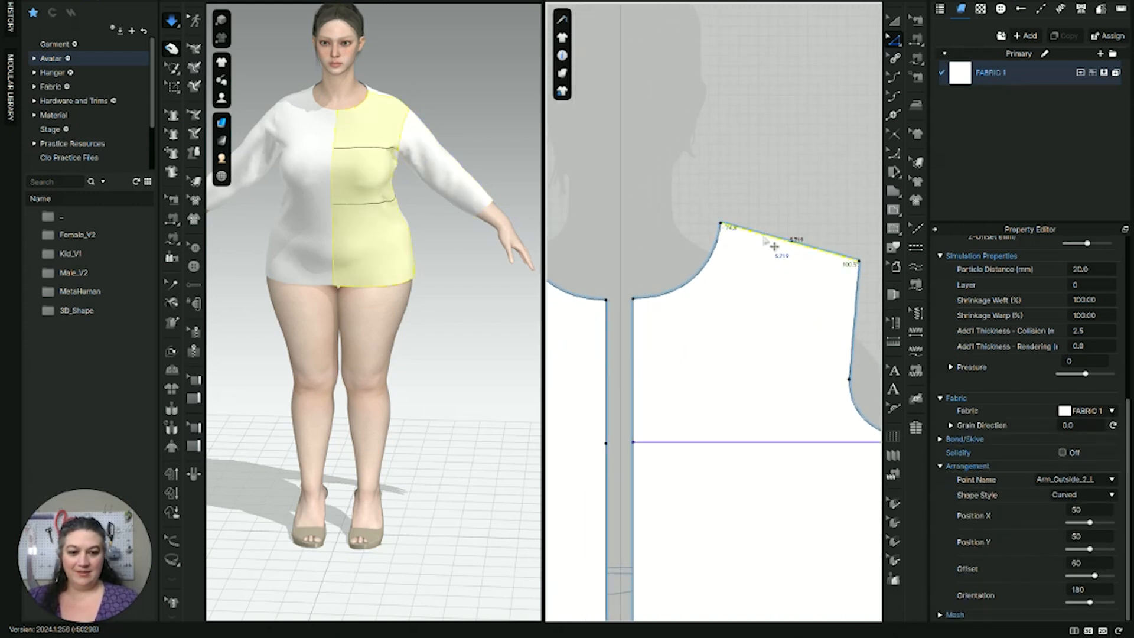
right_click(764, 240)
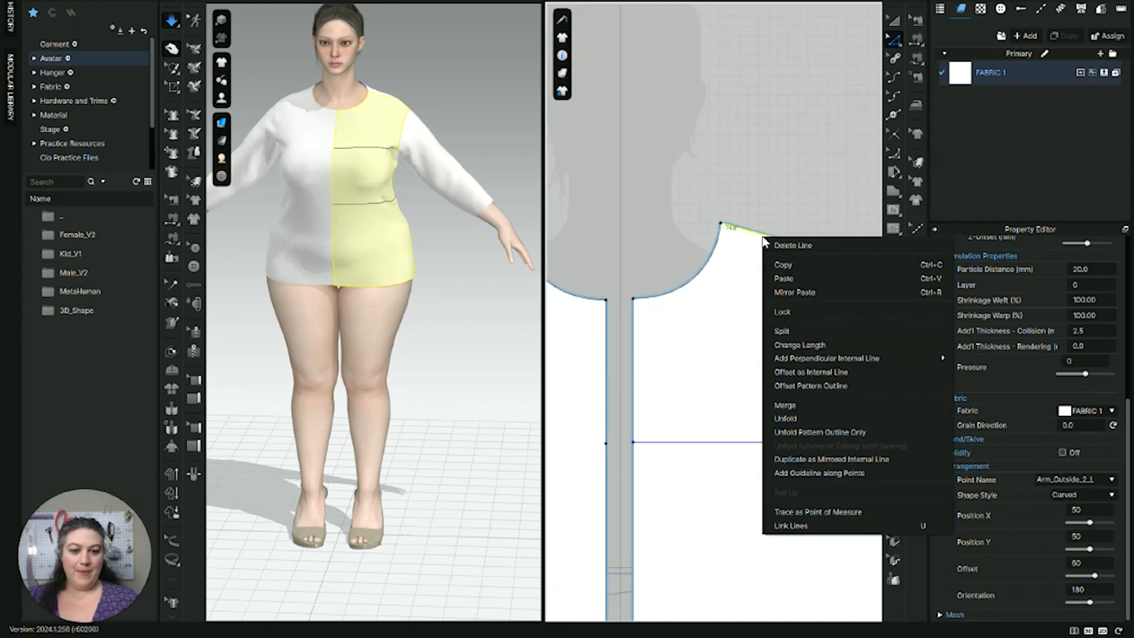
click(781, 330)
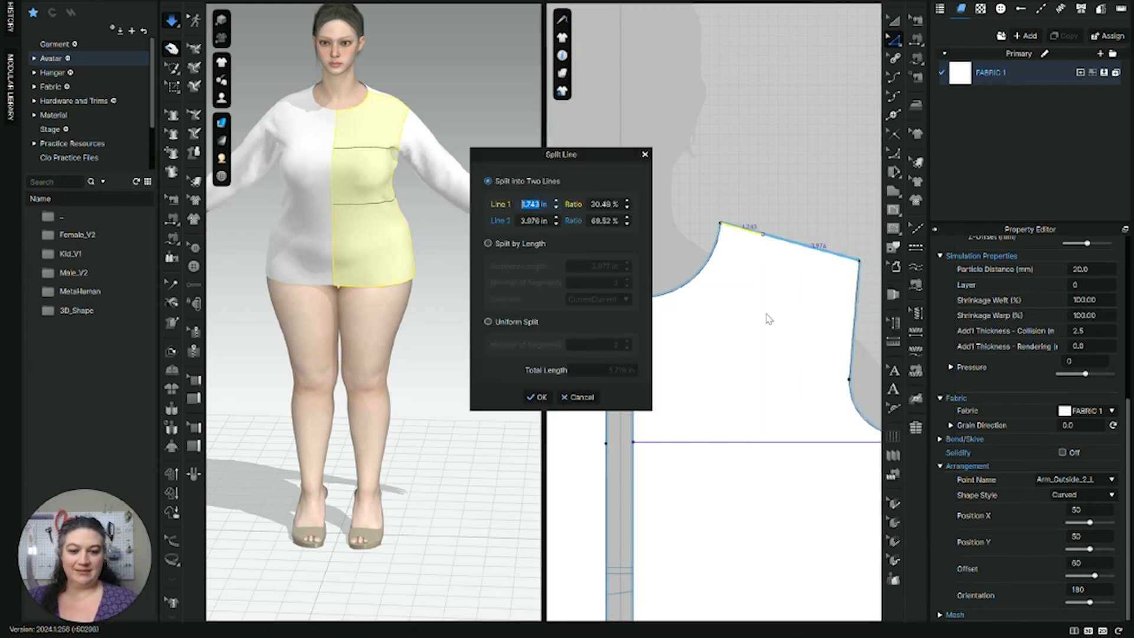
key(Return)
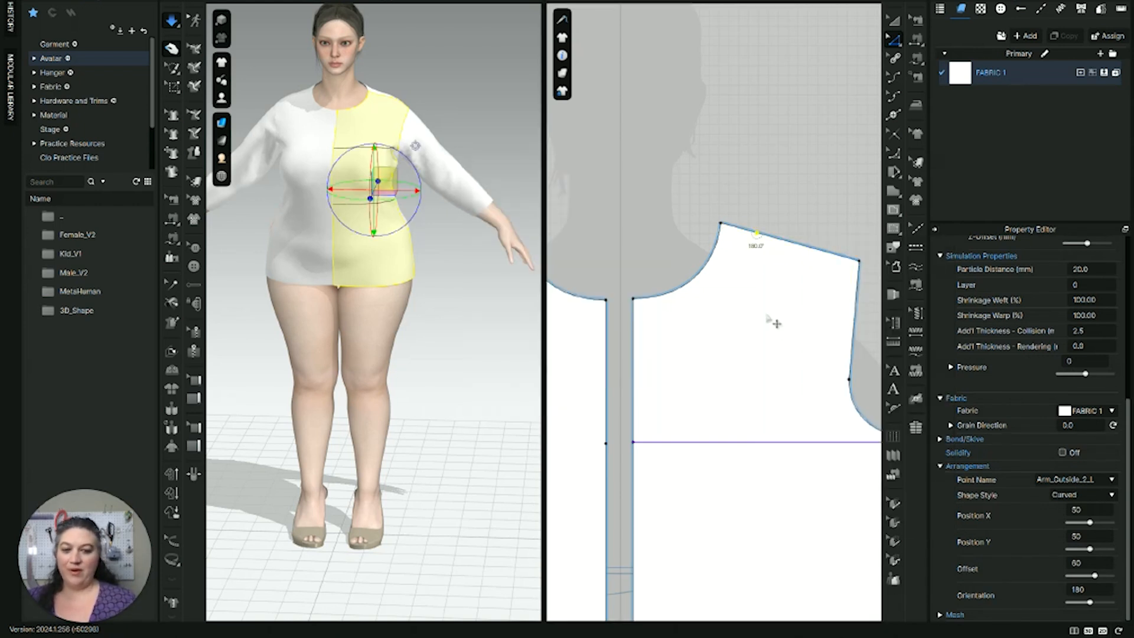
Step: Split the outer segment of the front shoulder line again, at about its midpoint
right_click(810, 251)
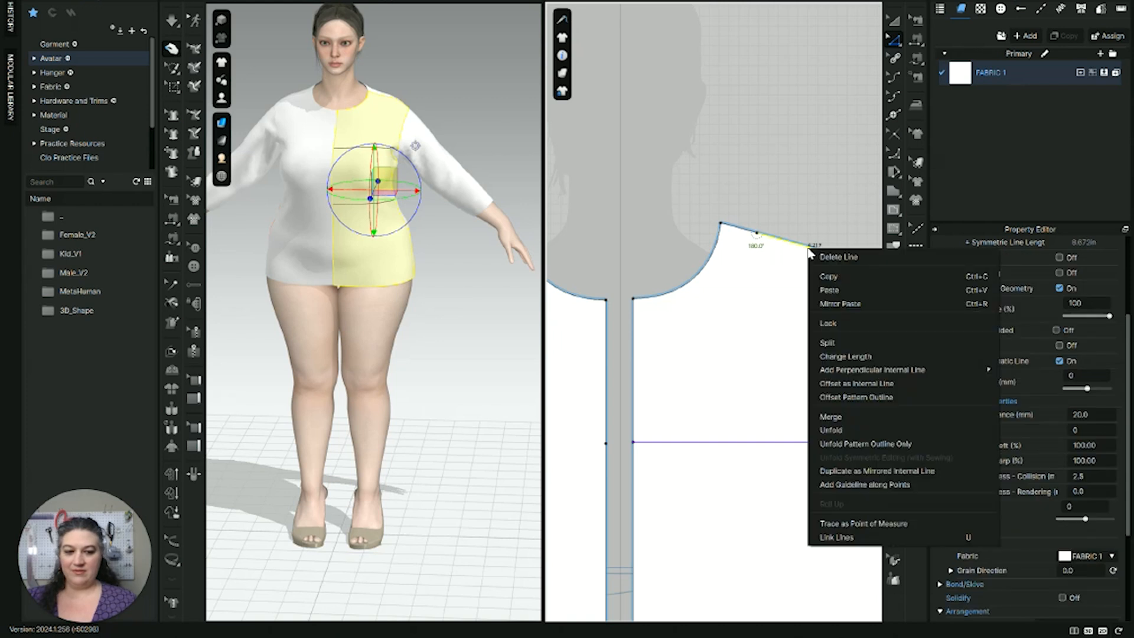
click(827, 343)
key(Return)
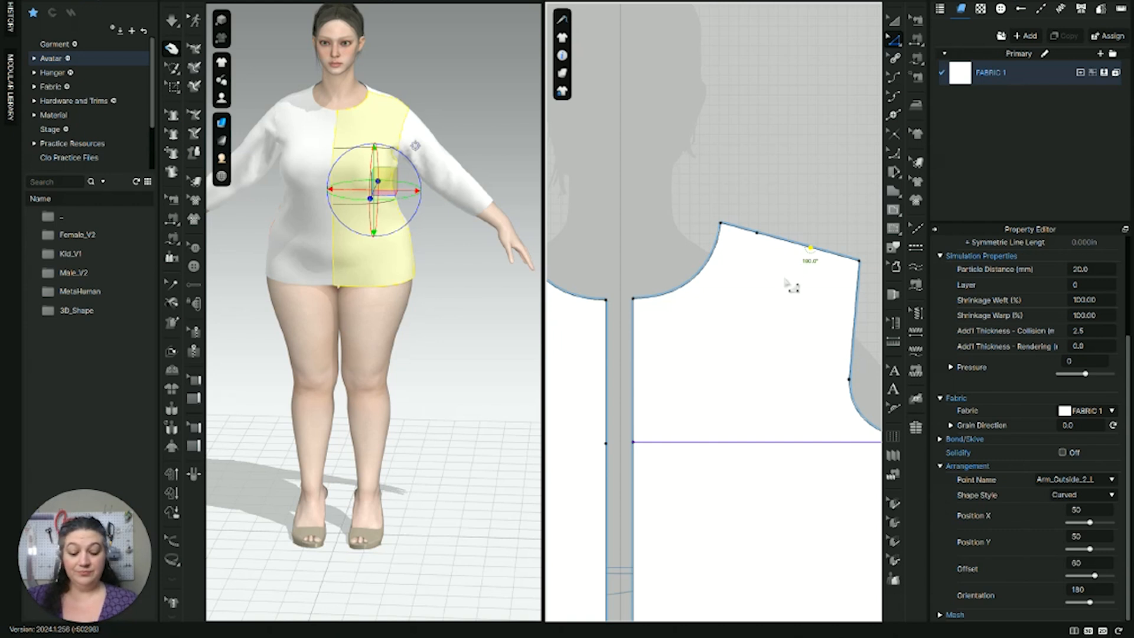
Step: Draw a curved internal line about 8.7 in long from the split point nearest the neck to the center front for a scoop neckline
key(g)
click(757, 233)
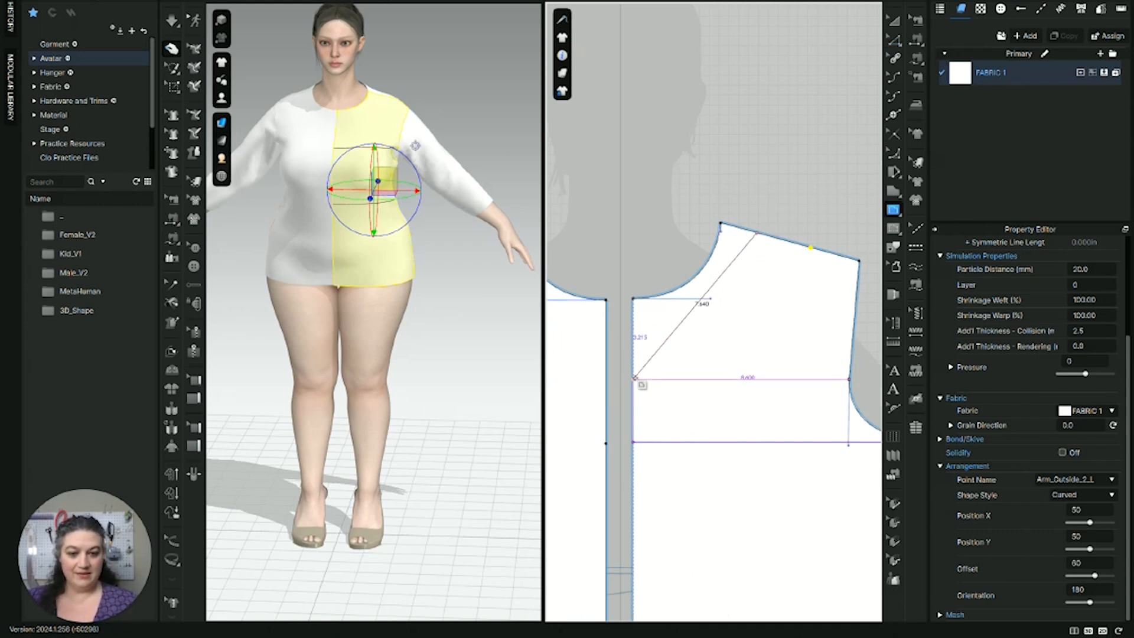
drag(635, 377, 716, 357)
scroll(717, 357, down, 4)
scroll(397, 245, up, 4)
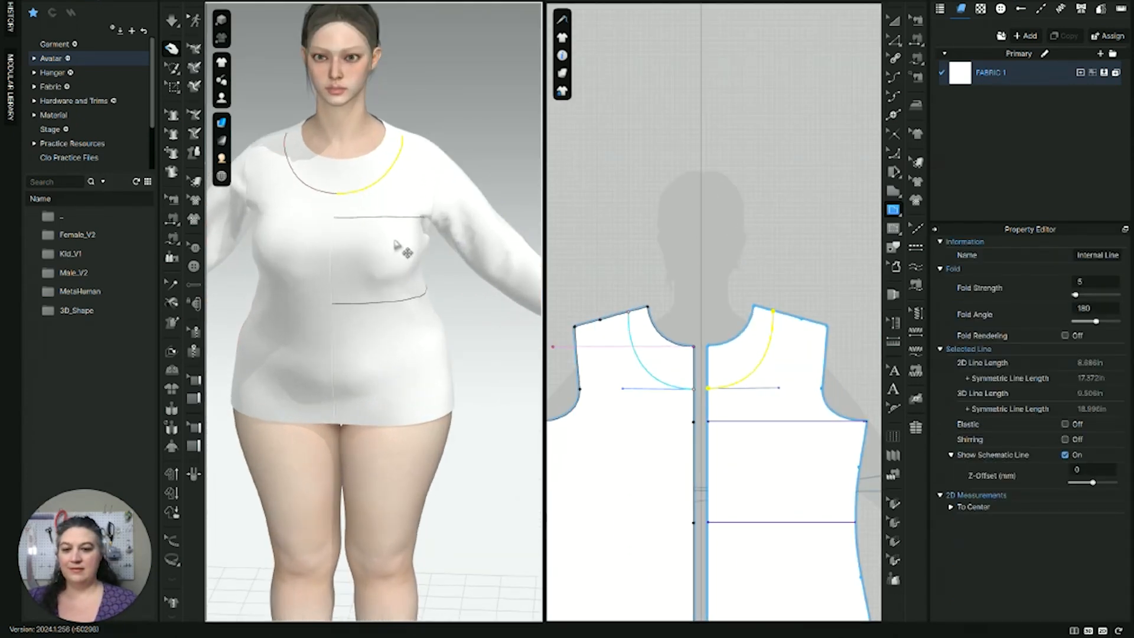
Step: Draw an angled internal line about 10.1 in long from the same shoulder point, through one corner, to the chest line at the center front
mouse_move(397, 245)
right_down()
mouse_move(413, 243)
mouse_move(380, 248)
mouse_move(406, 241)
right_up()
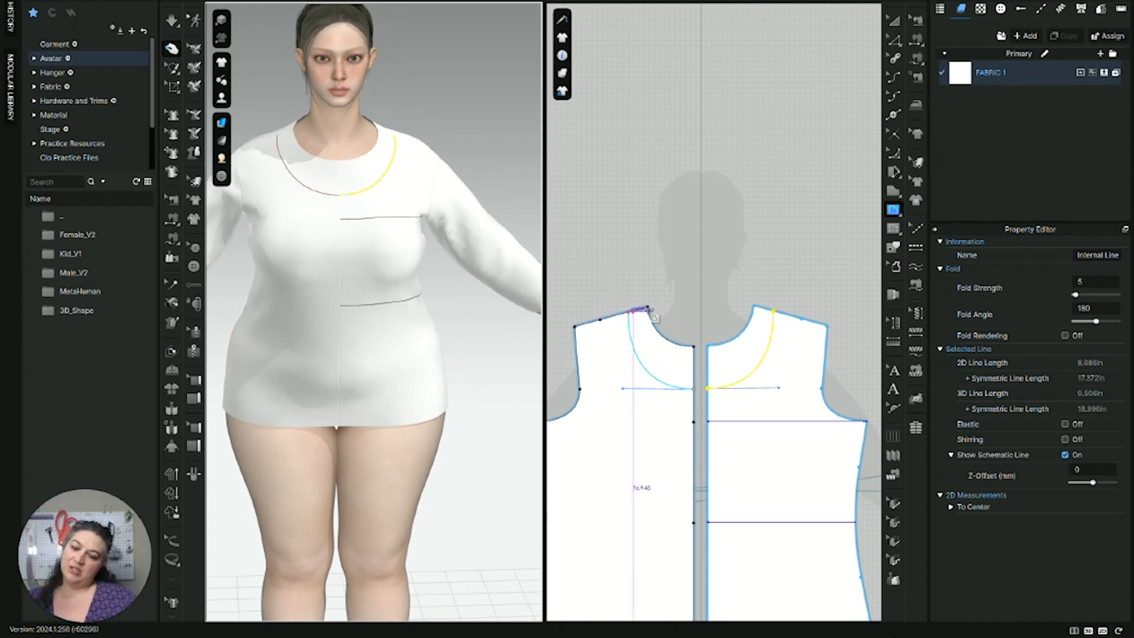
middle_drag(774, 349, 744, 293)
scroll(745, 294, up, 3)
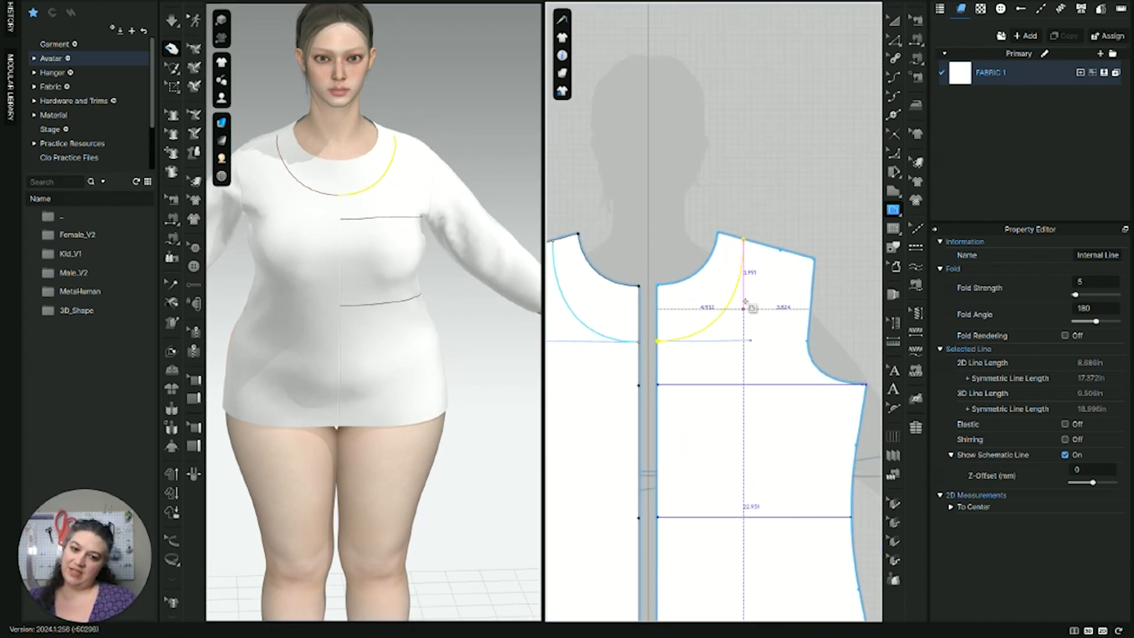
click(743, 241)
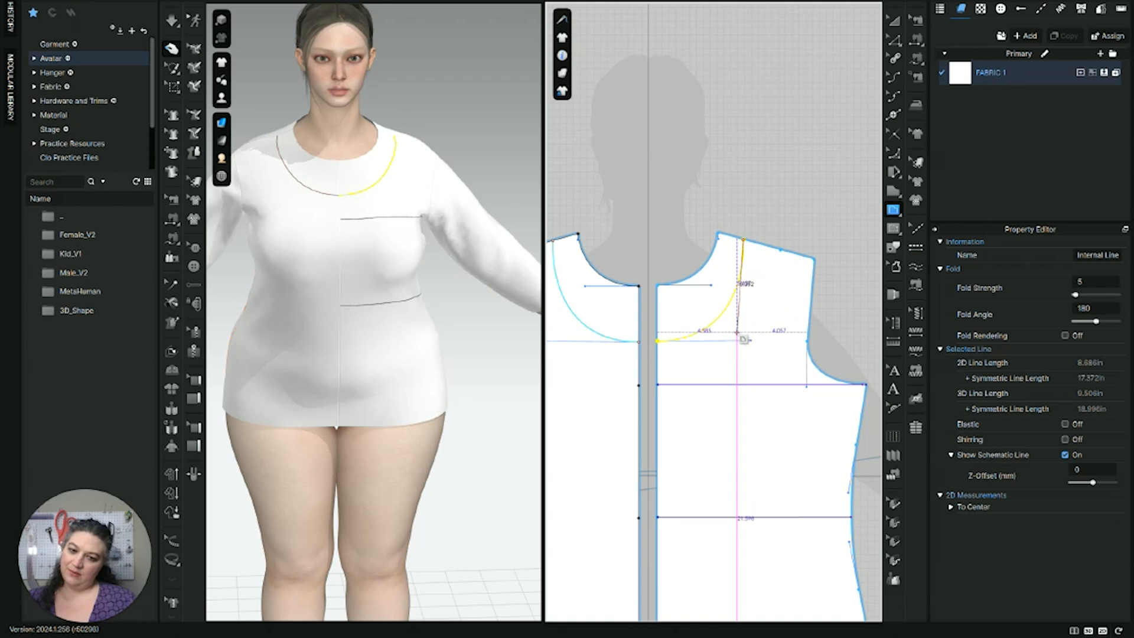
click(719, 332)
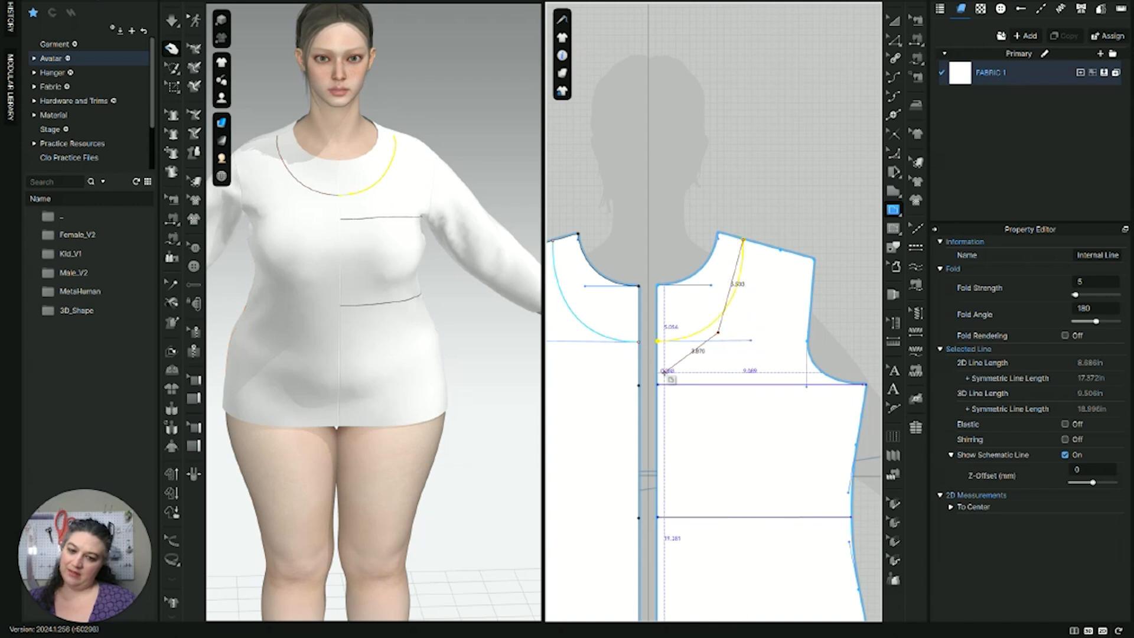
click(657, 384)
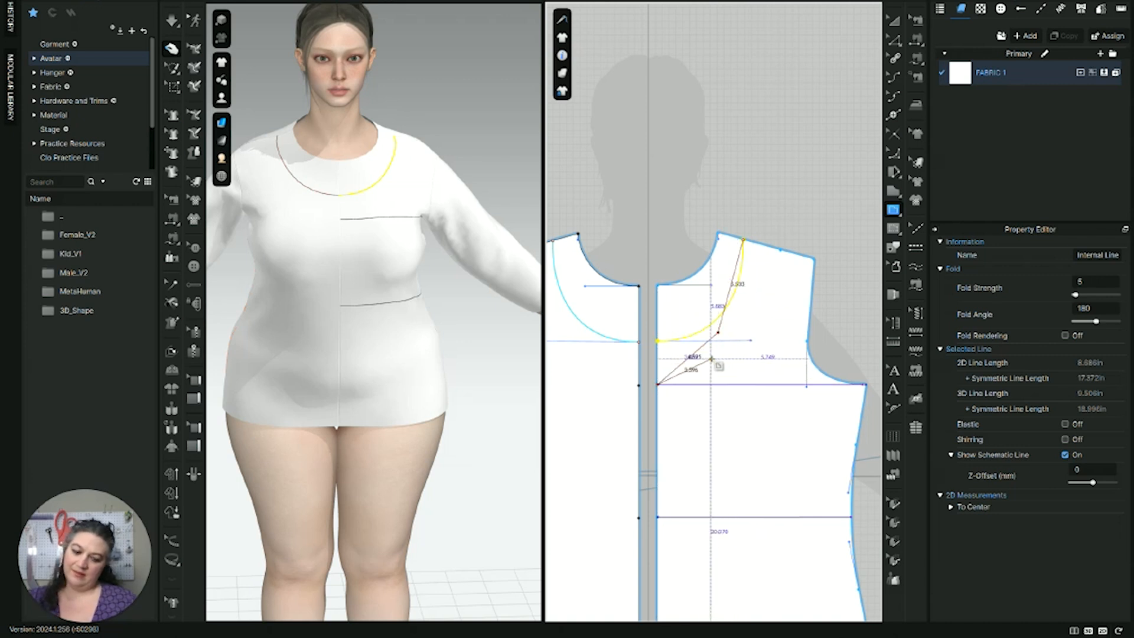
key(Return)
scroll(362, 264, up, 3)
middle_drag(363, 262, 378, 388)
mouse_move(373, 388)
right_down()
mouse_move(317, 384)
mouse_move(448, 378)
mouse_move(360, 382)
right_up()
scroll(804, 374, down, 3)
scroll(742, 372, up, 8)
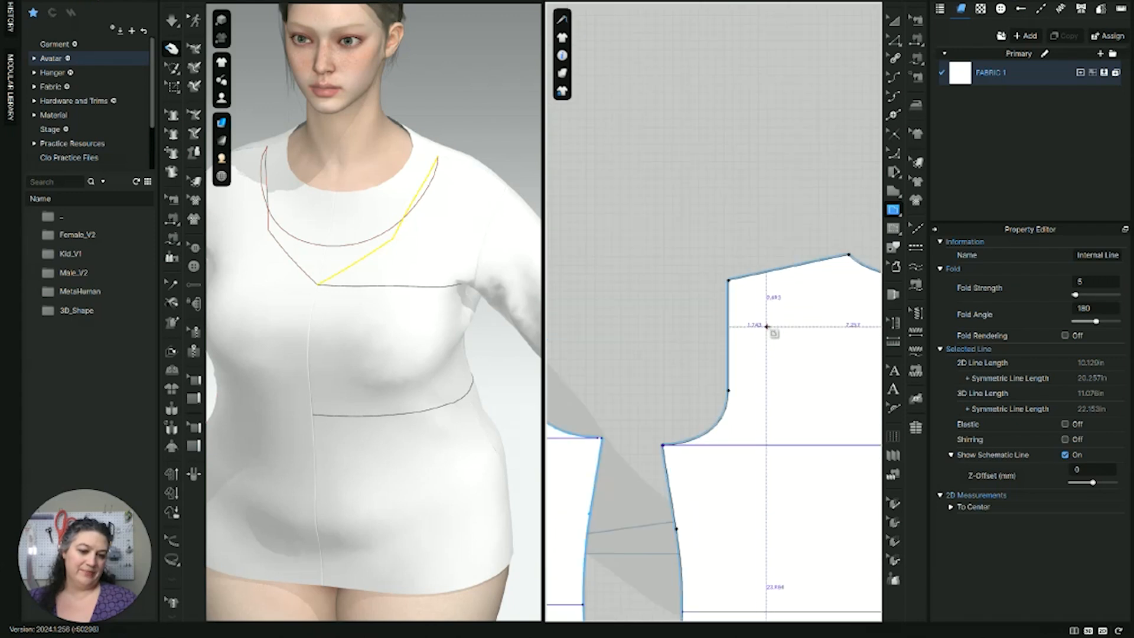
scroll(745, 330, down, 2)
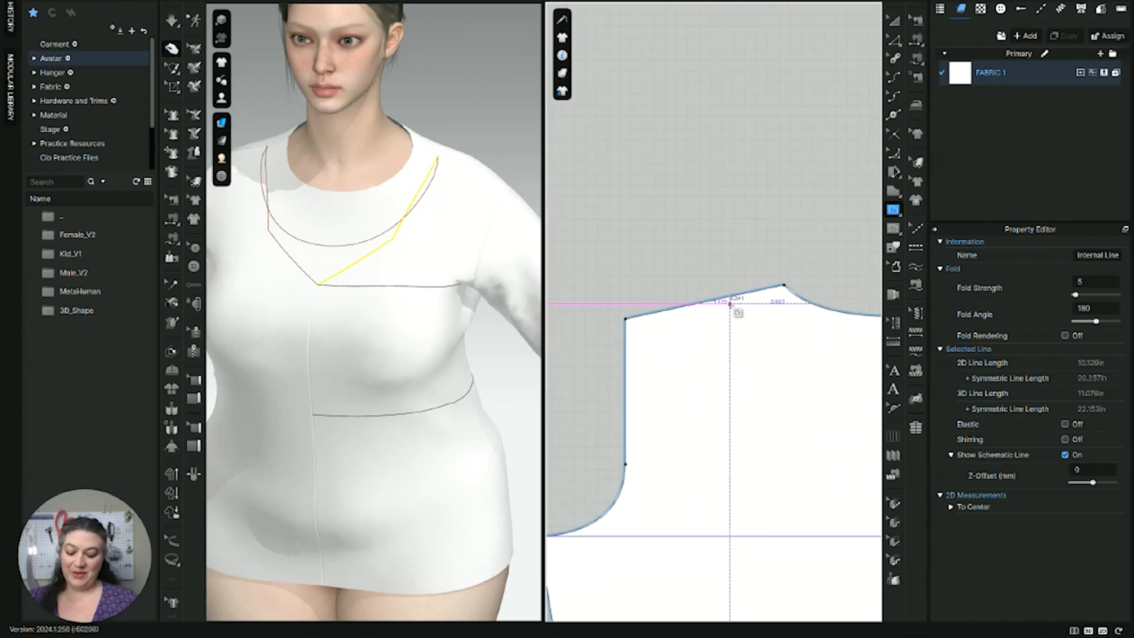
key(z)
click(736, 304)
right_click(731, 300)
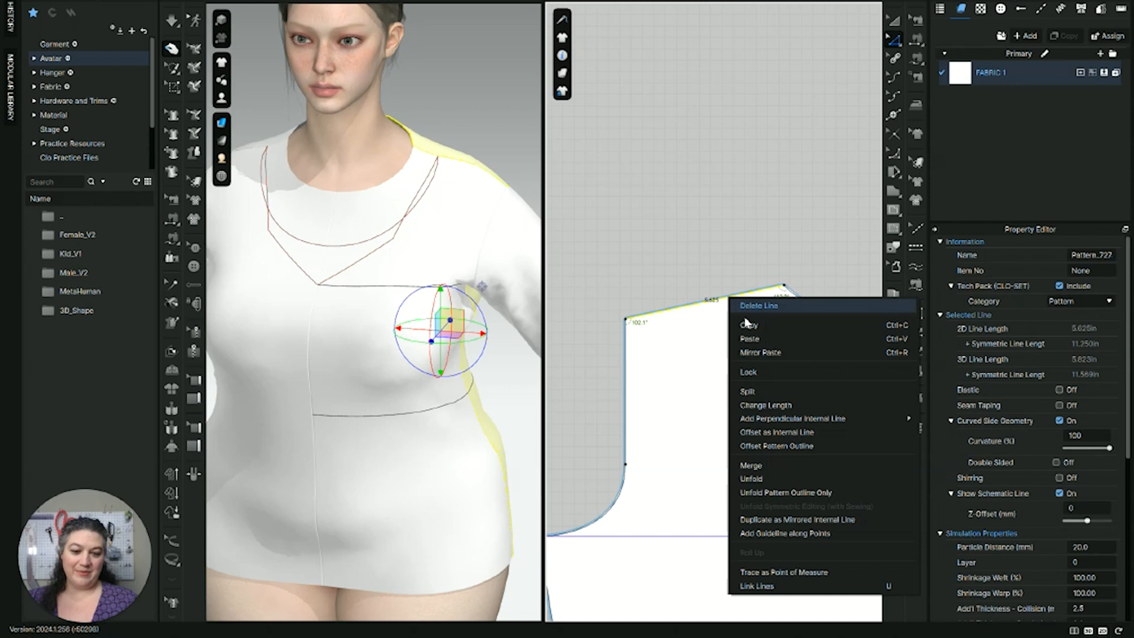
click(766, 405)
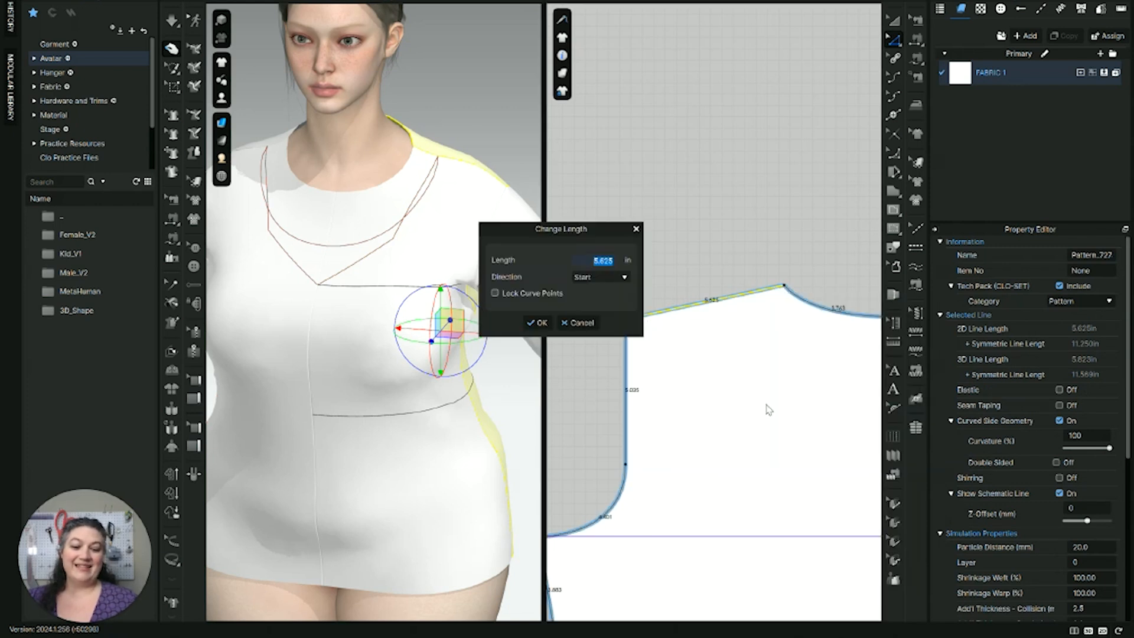
click(573, 323)
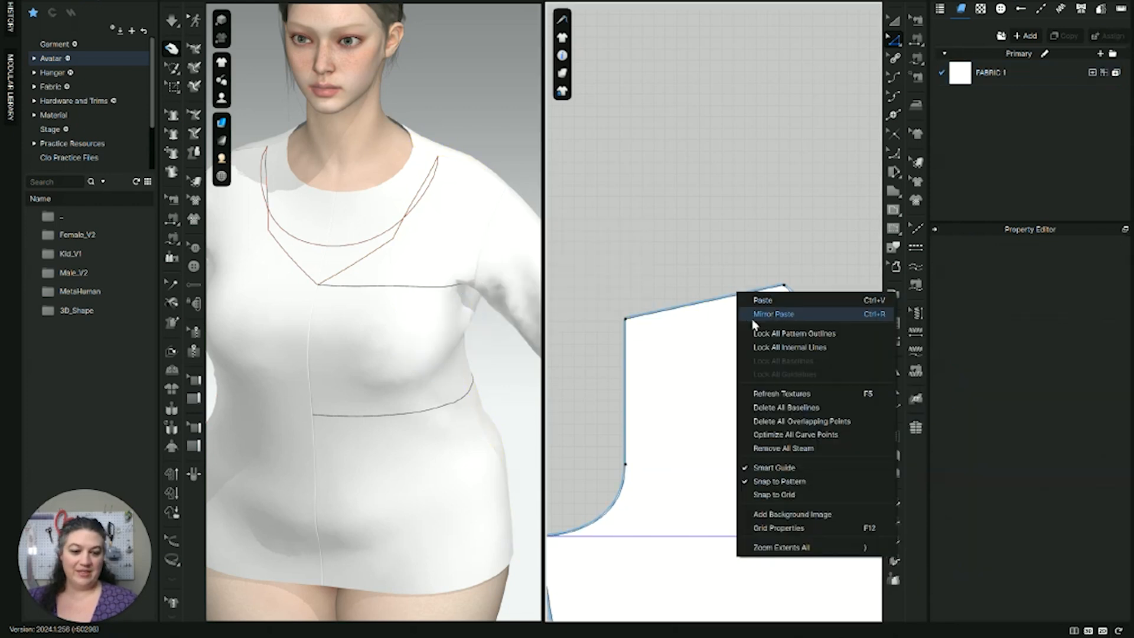
right_click(738, 296)
click(698, 288)
click(728, 306)
Step: Split the back pattern's shoulder line into two lines, with Line 1 at the neck end set to 1.5 in
right_click(726, 302)
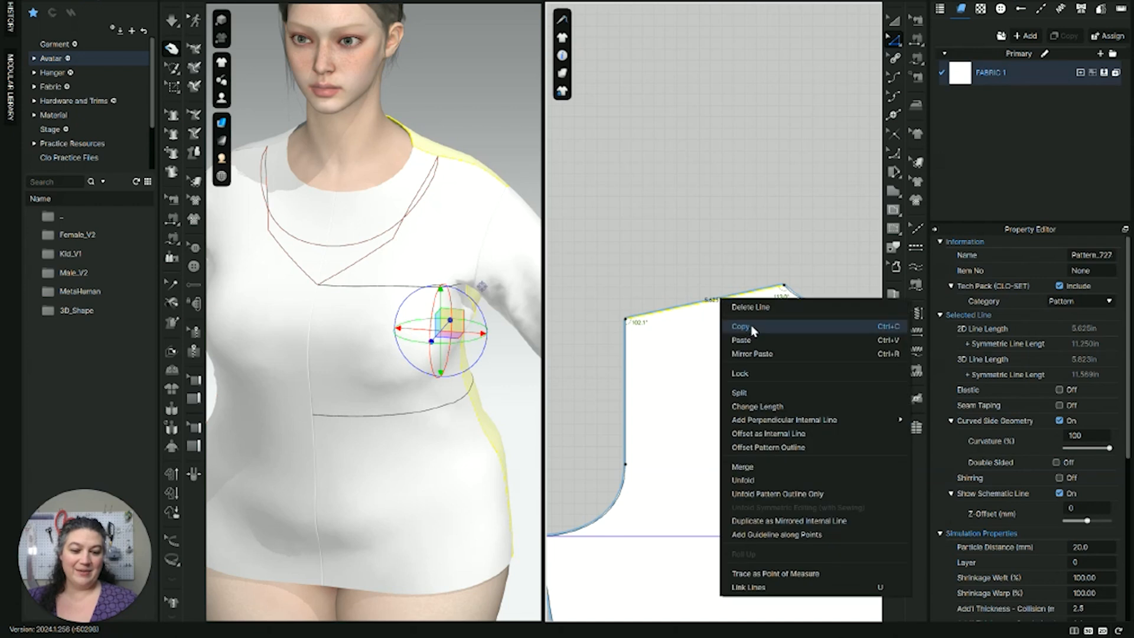
click(739, 392)
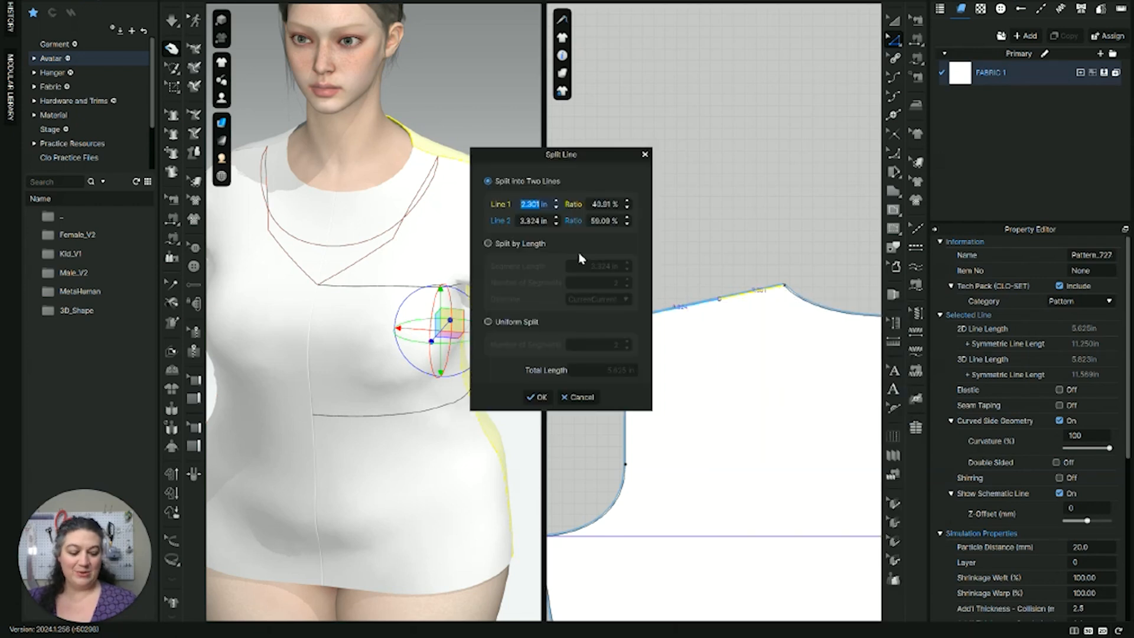
text(1.5)
key(Return)
key(Return)
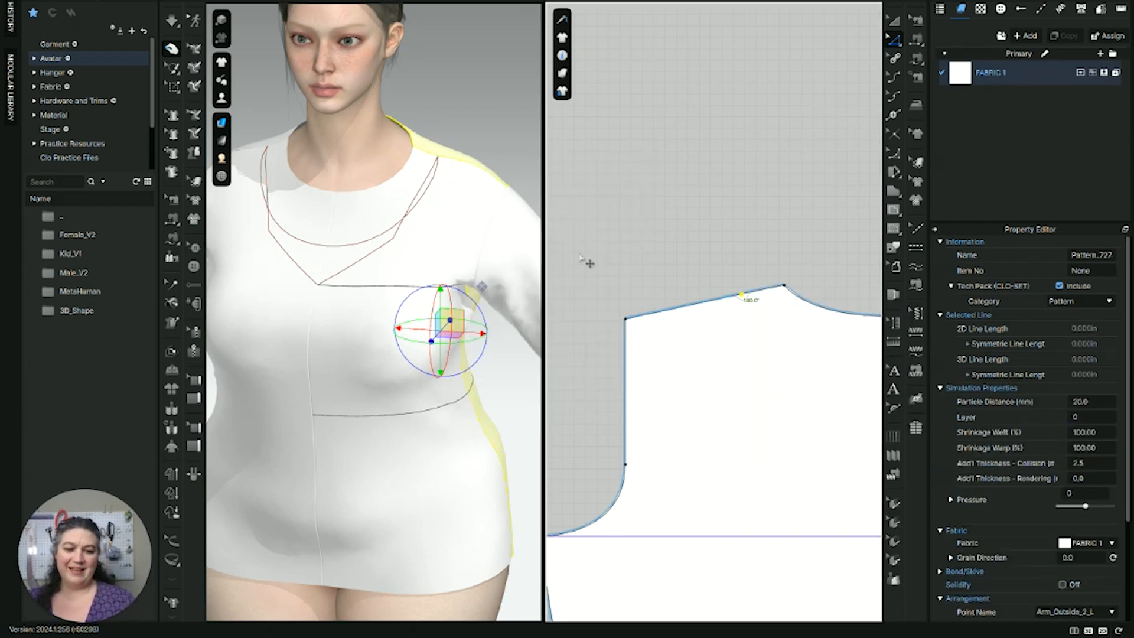
Step: Try to split the outer segment of the back shoulder line into two lines with Line 1 set to 2 in
right_click(685, 307)
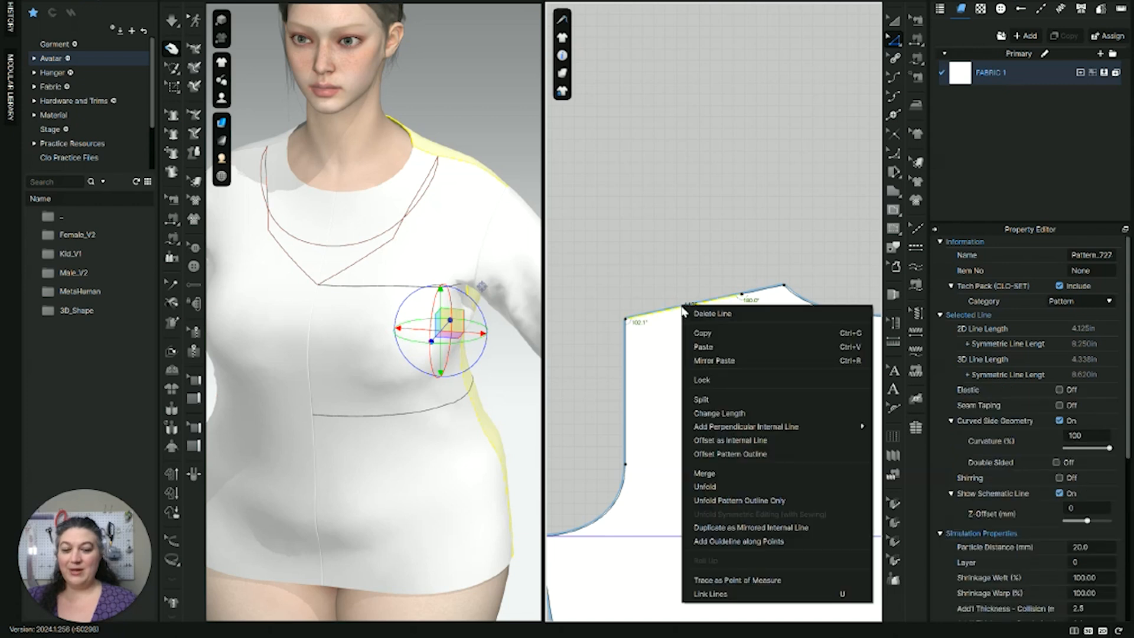
click(704, 399)
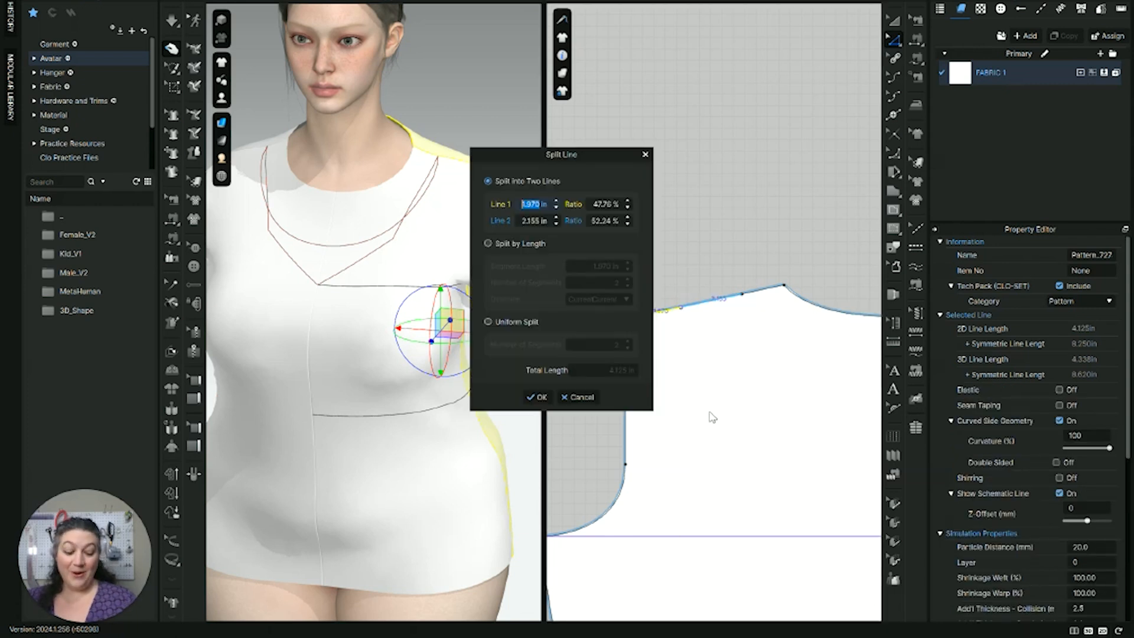
text(2)
key(Return)
key(Return)
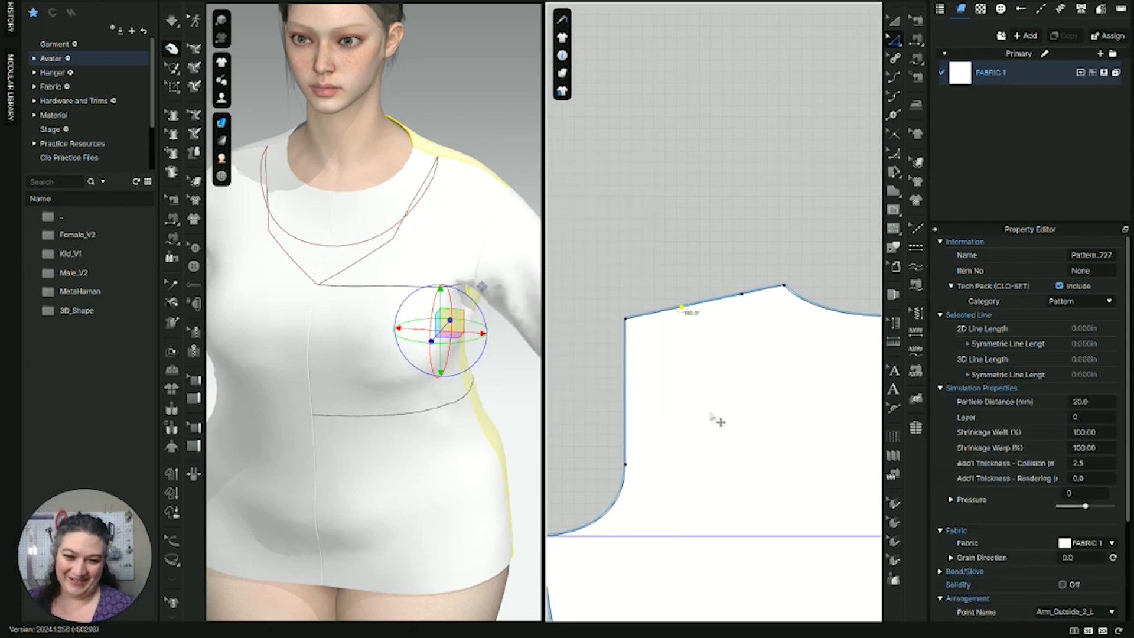
click(716, 299)
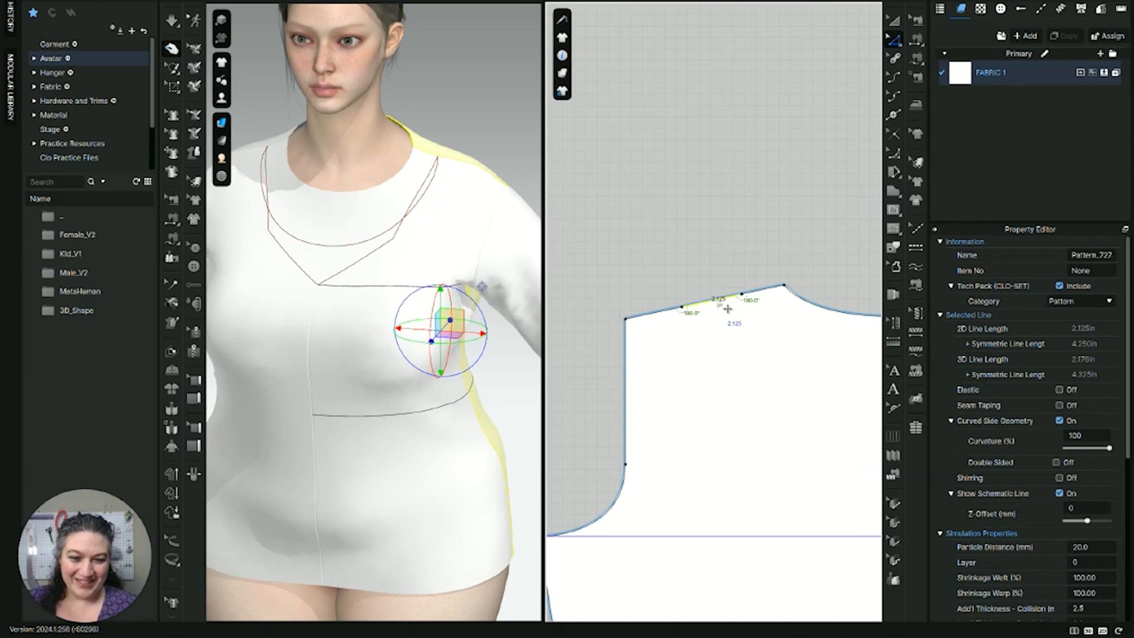
key(ctrl+z)
click(722, 299)
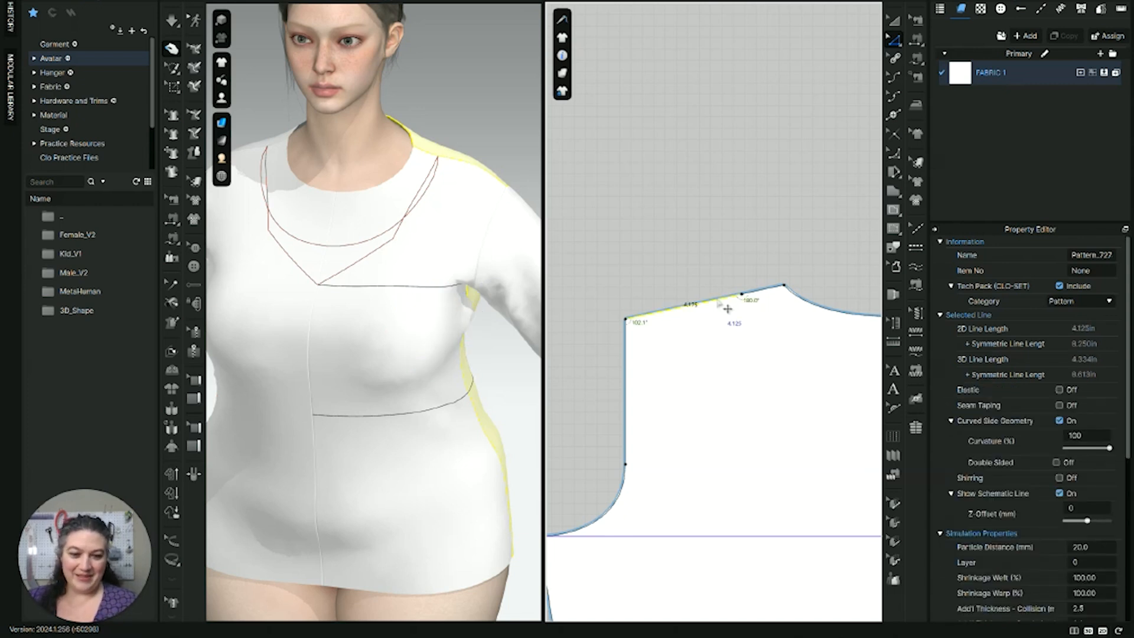
right_click(698, 303)
click(745, 409)
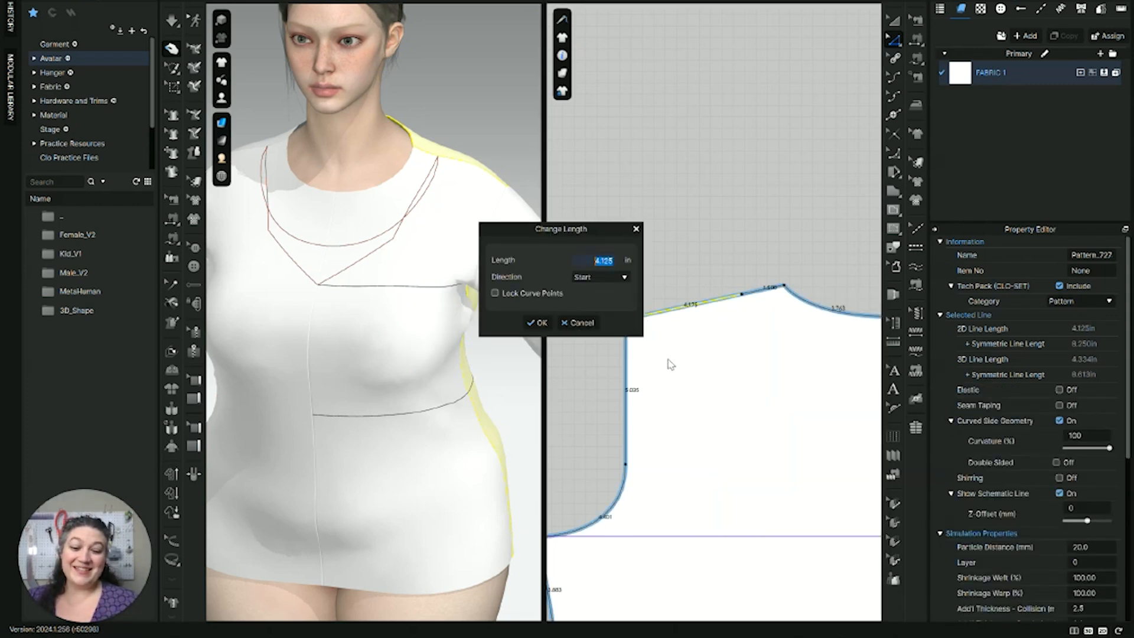
click(570, 323)
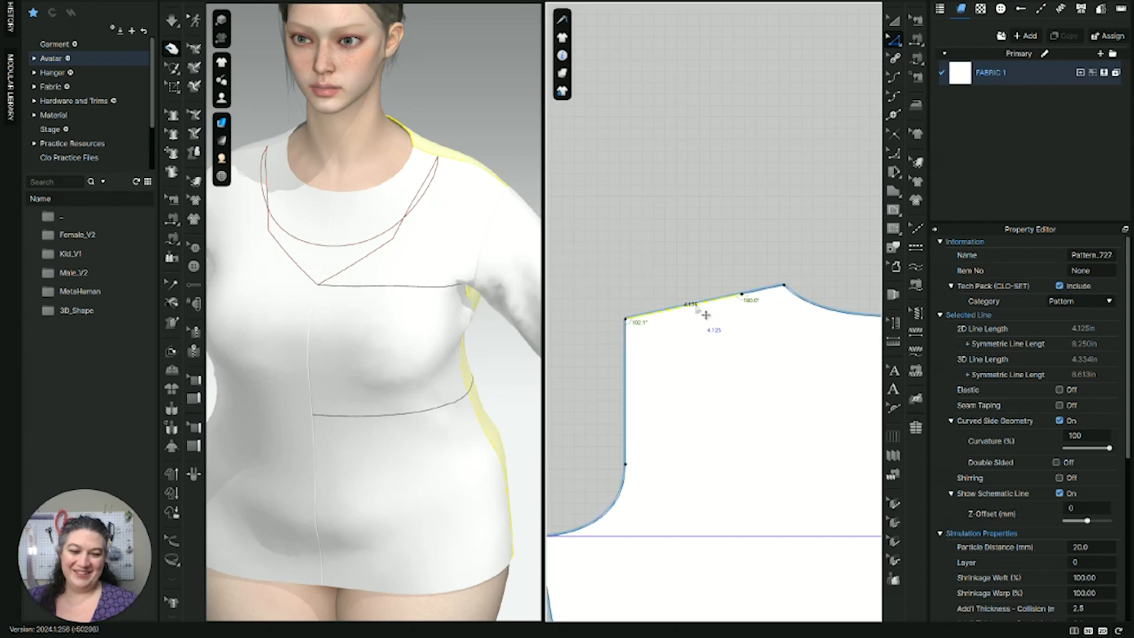
right_click(696, 304)
click(728, 412)
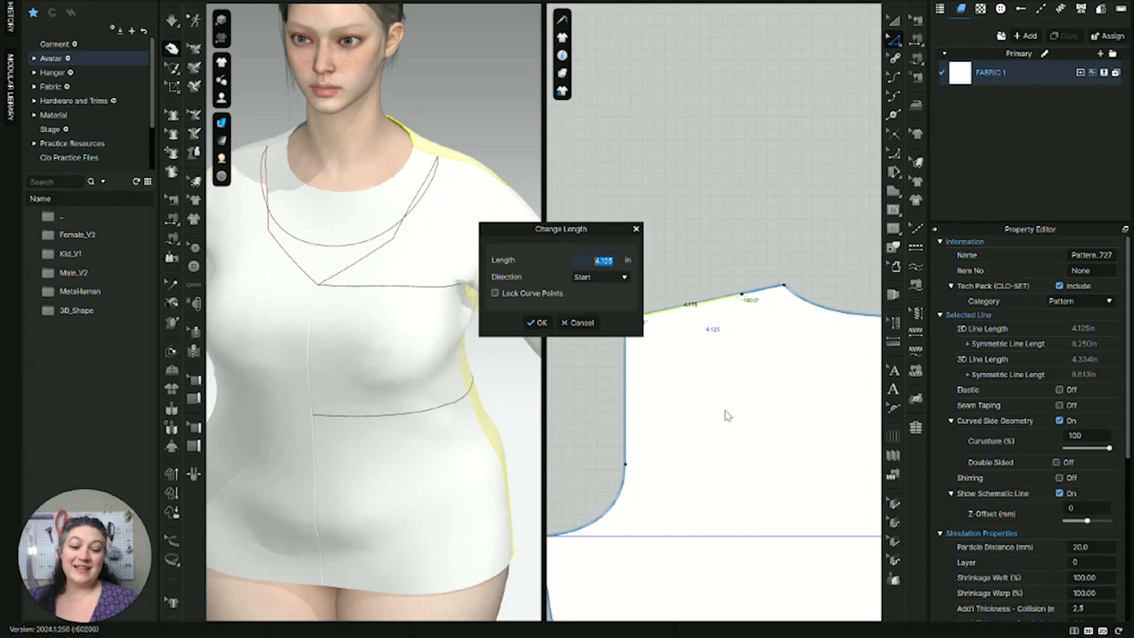
click(636, 229)
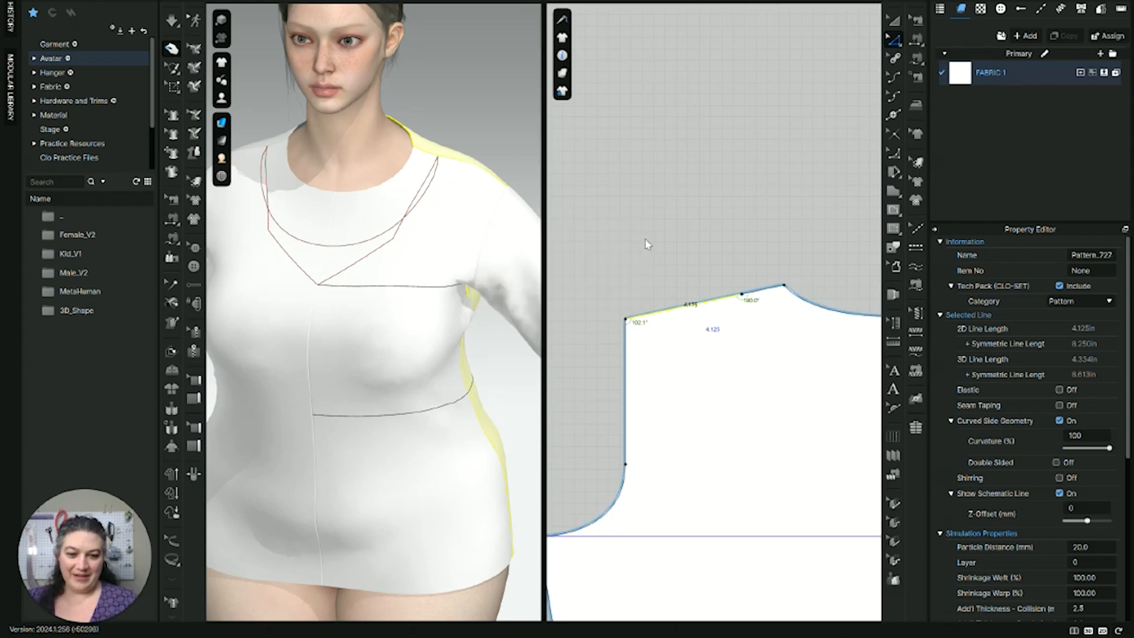
Step: Split the outer segment of the back shoulder line into two lines, with Line 1 at the neck side set to 2 in
right_click(690, 303)
click(723, 397)
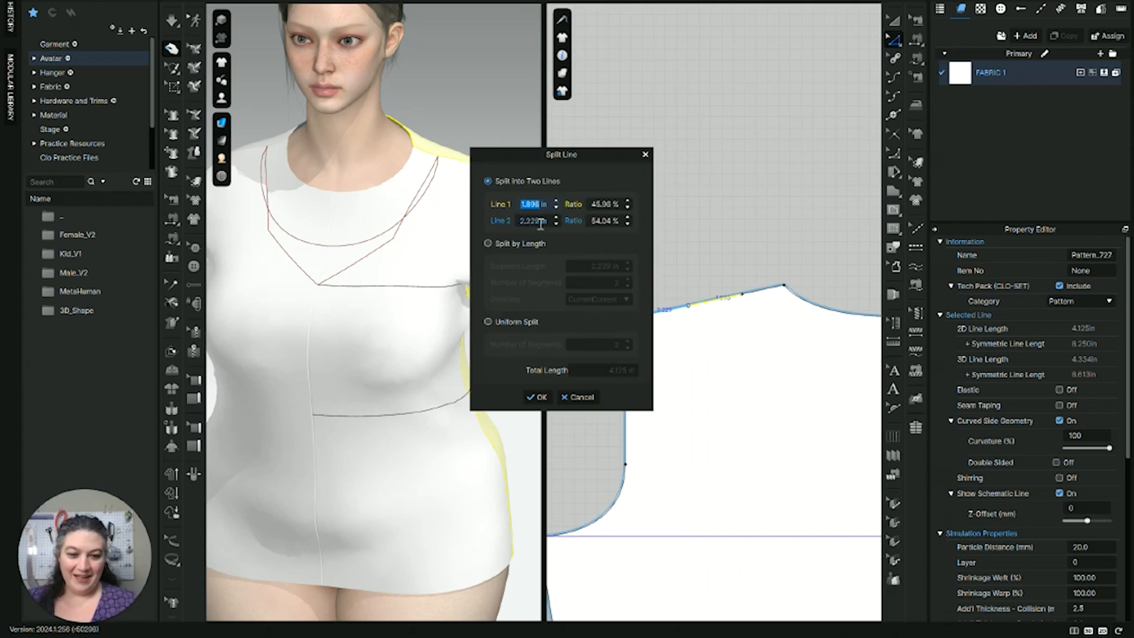
text(2)
key(Tab)
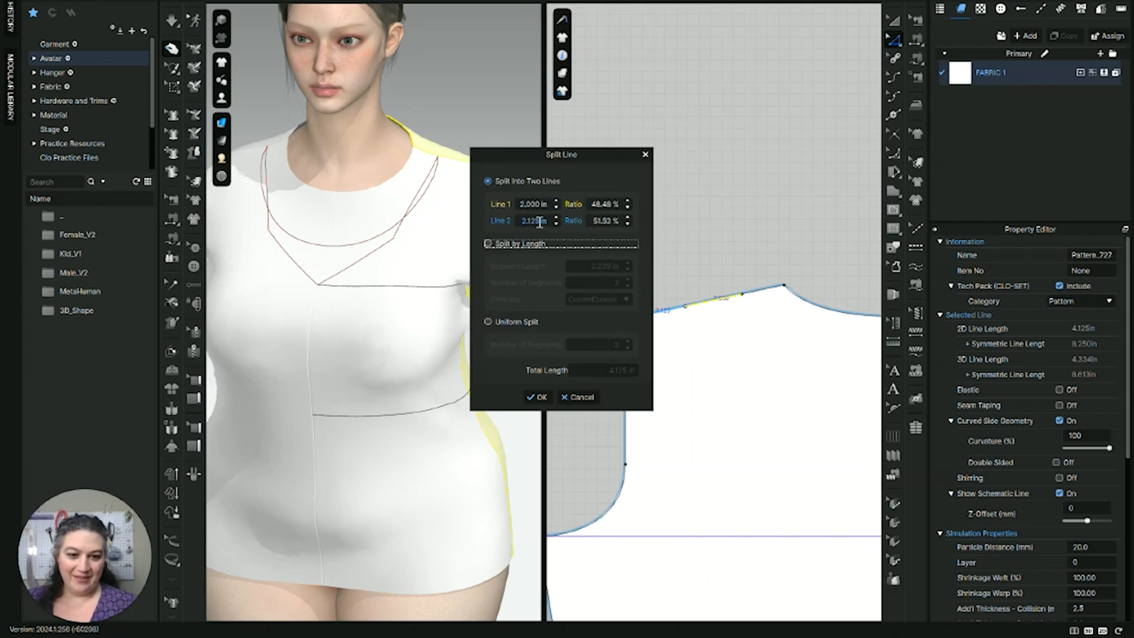
key(Return)
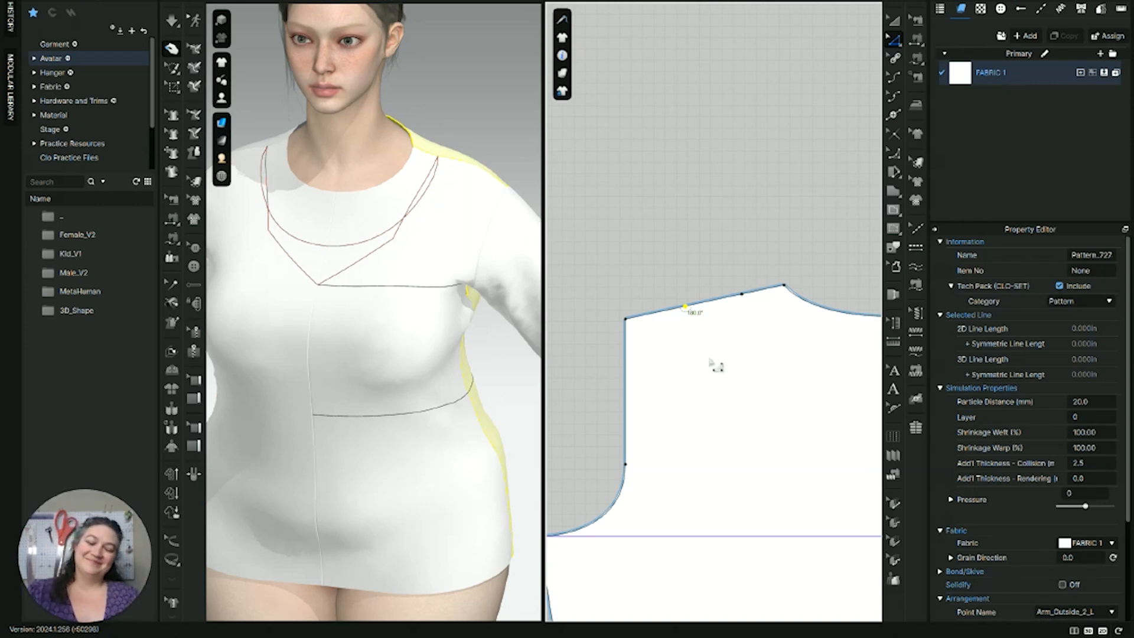
Step: Draw a curved internal line about 5.5 in long from the back shoulder's neck-side split point to the center back, and check it on the avatar
scroll(716, 365, down, 3)
middle_drag(710, 364, 591, 356)
scroll(613, 341, up, 3)
mouse_move(766, 353)
middle_down()
mouse_move(831, 329)
mouse_move(780, 342)
middle_up()
key(g)
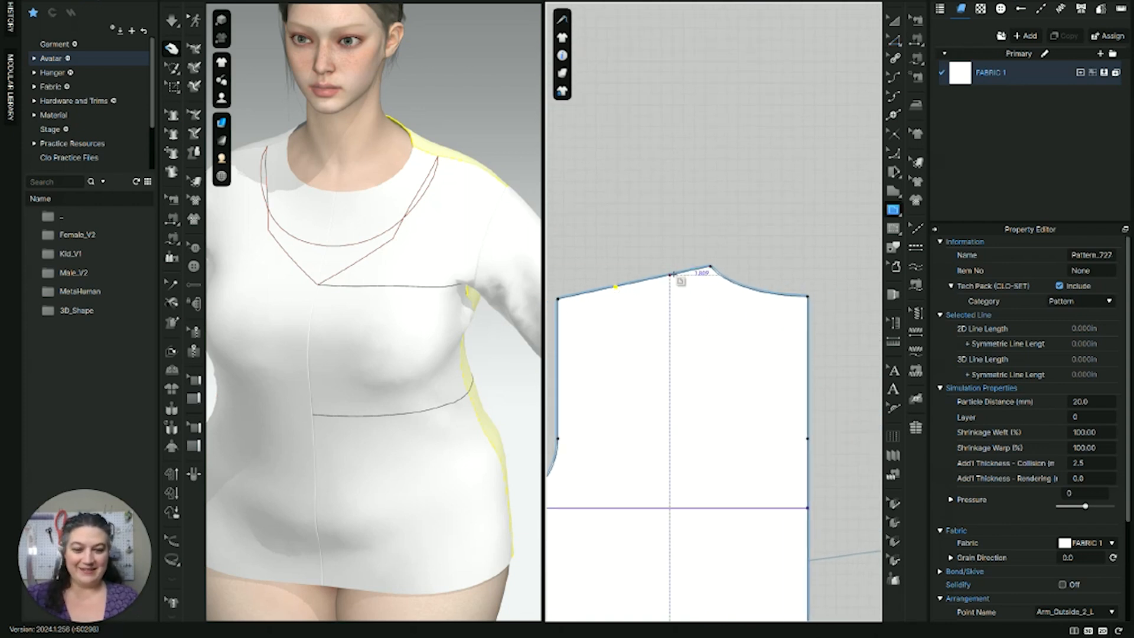
click(669, 275)
drag(808, 327, 922, 325)
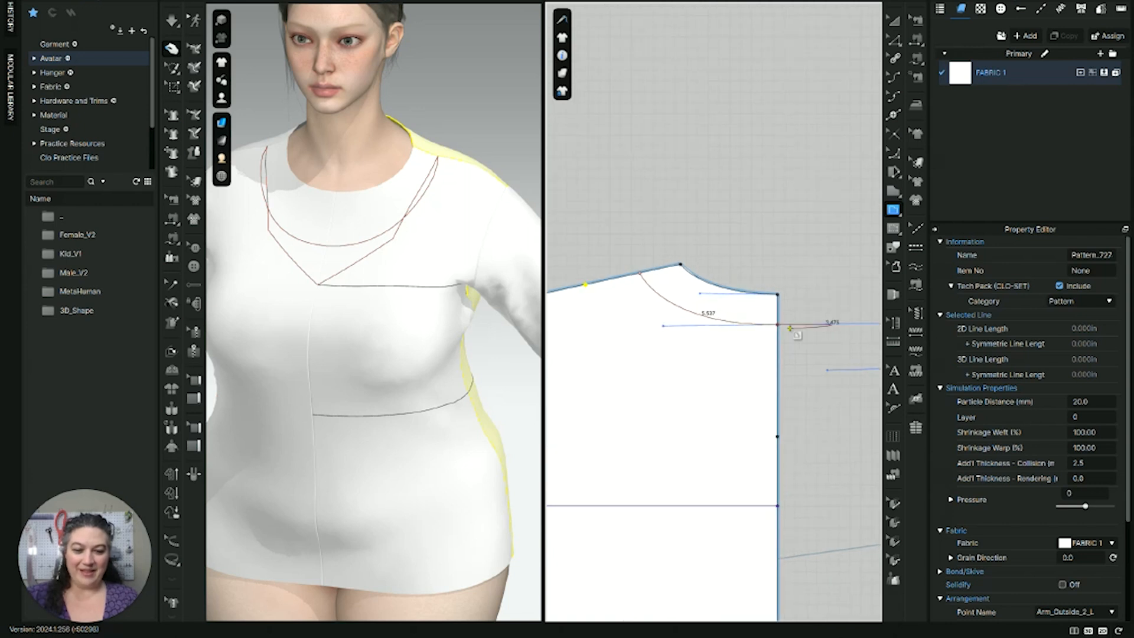
key(Return)
scroll(693, 326, down, 5)
middle_drag(618, 359, 714, 325)
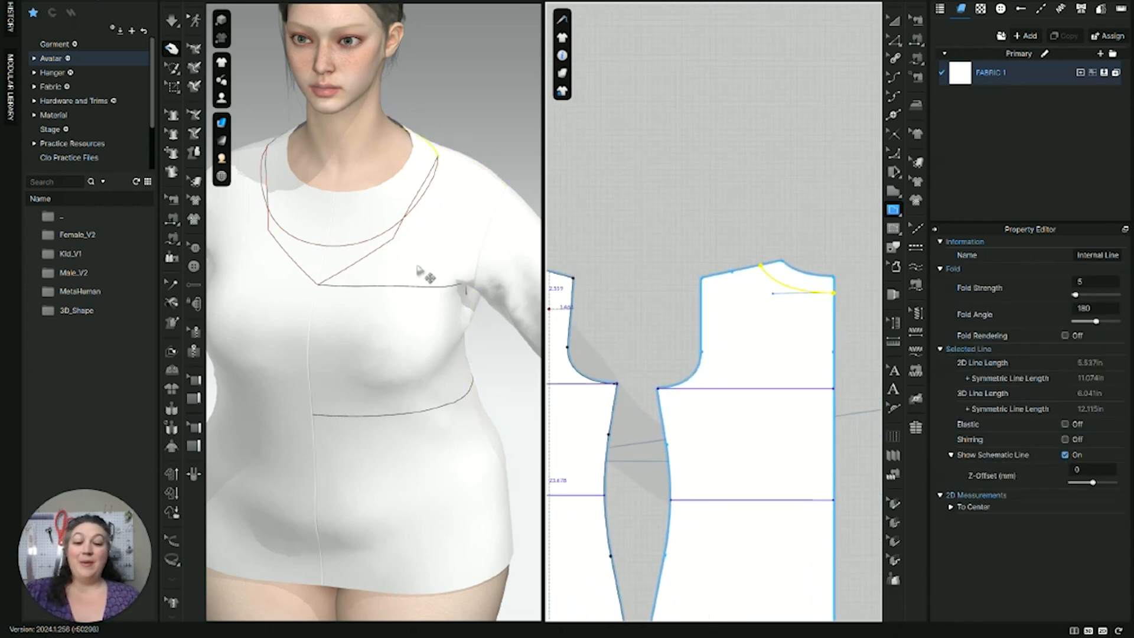
right_drag(352, 271, 486, 259)
middle_drag(486, 259, 296, 318)
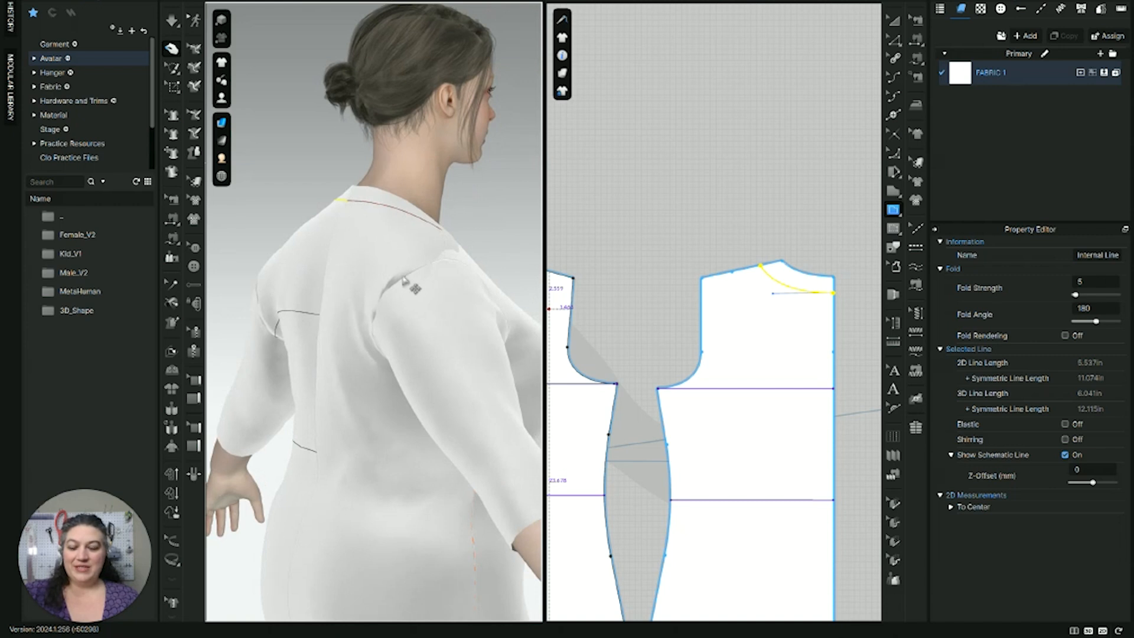
mouse_move(436, 297)
right_down()
mouse_move(335, 299)
mouse_move(436, 317)
mouse_move(446, 301)
right_up()
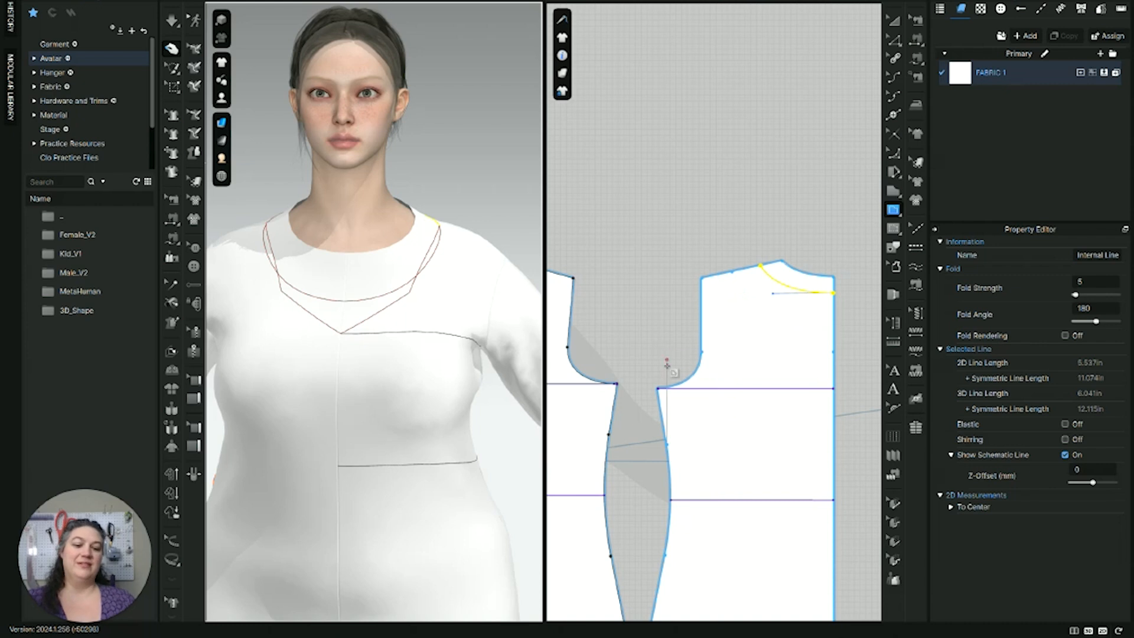
Step: Split the upper armhole line of the front pattern into two lines, with Line 1 at the underarm end set to 2.5 in
scroll(665, 370, up, 5)
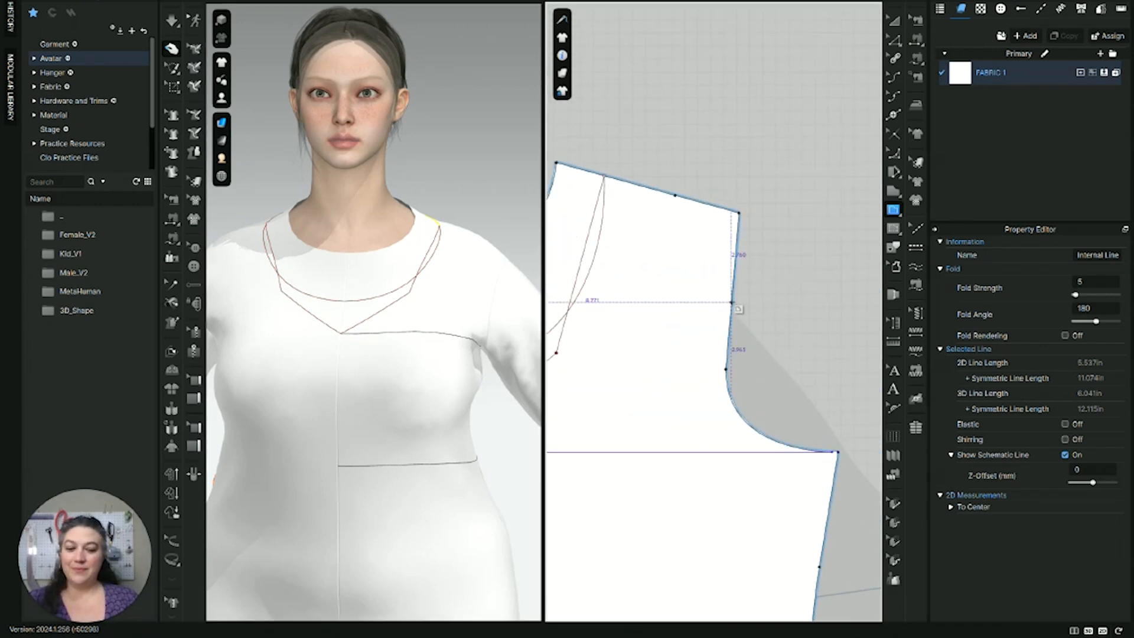
key(z)
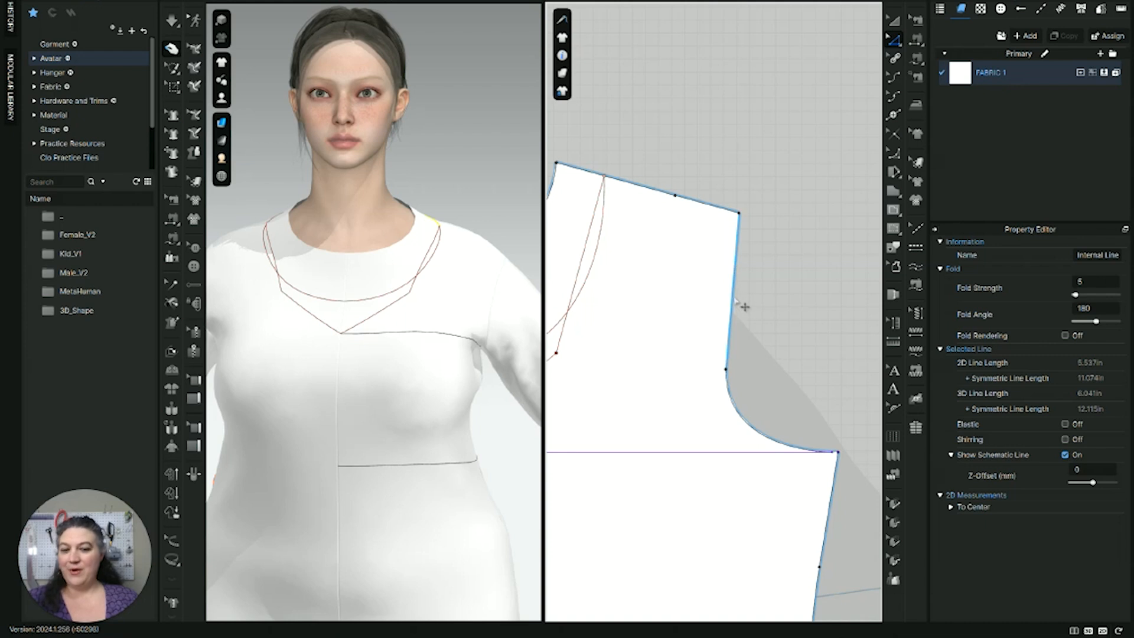
click(736, 303)
right_click(733, 297)
click(762, 390)
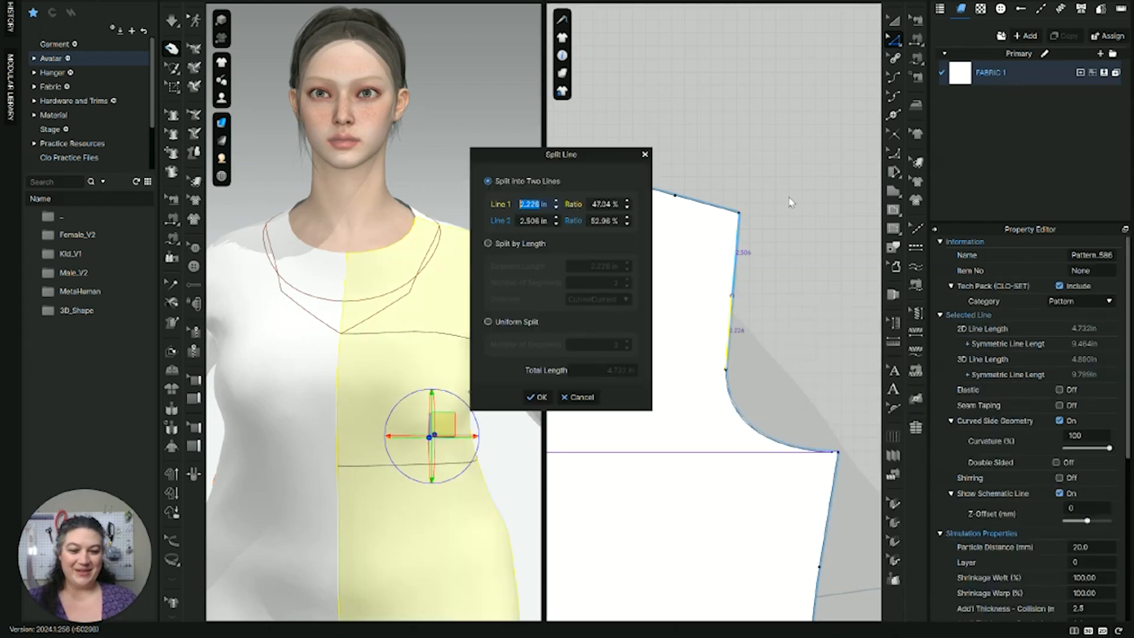
text(2.5)
key(Return)
key(Return)
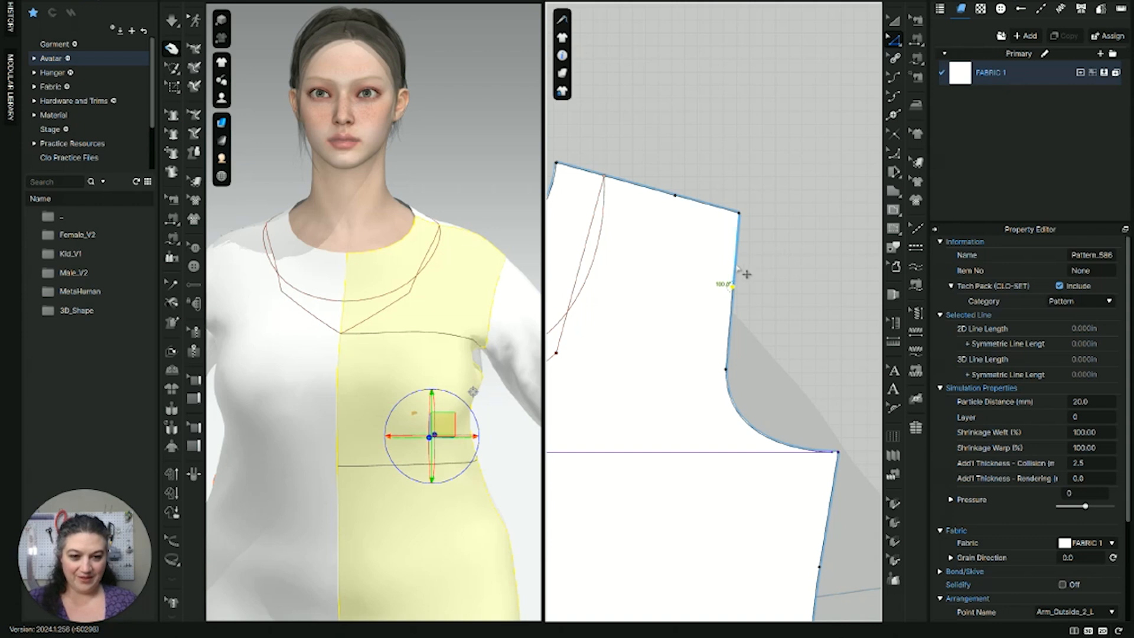
Step: Undo the split of the front pattern's upper armhole line
scroll(758, 296, down, 3)
click(747, 334)
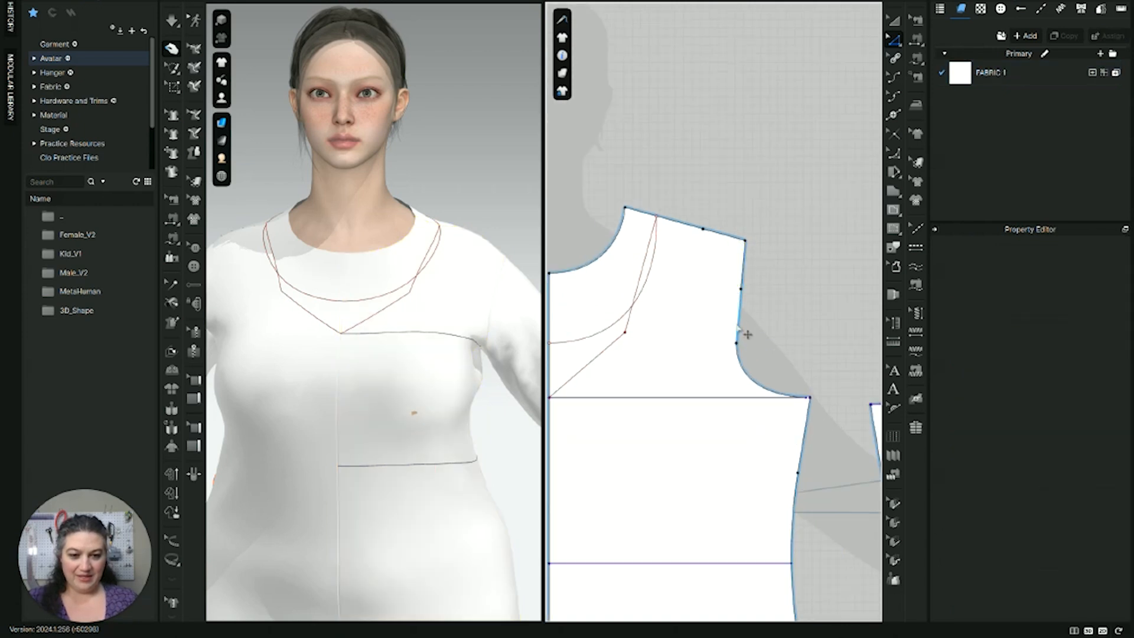
click(748, 334)
key(ctrl+z)
key(ctrl+z)
key(ctrl+z)
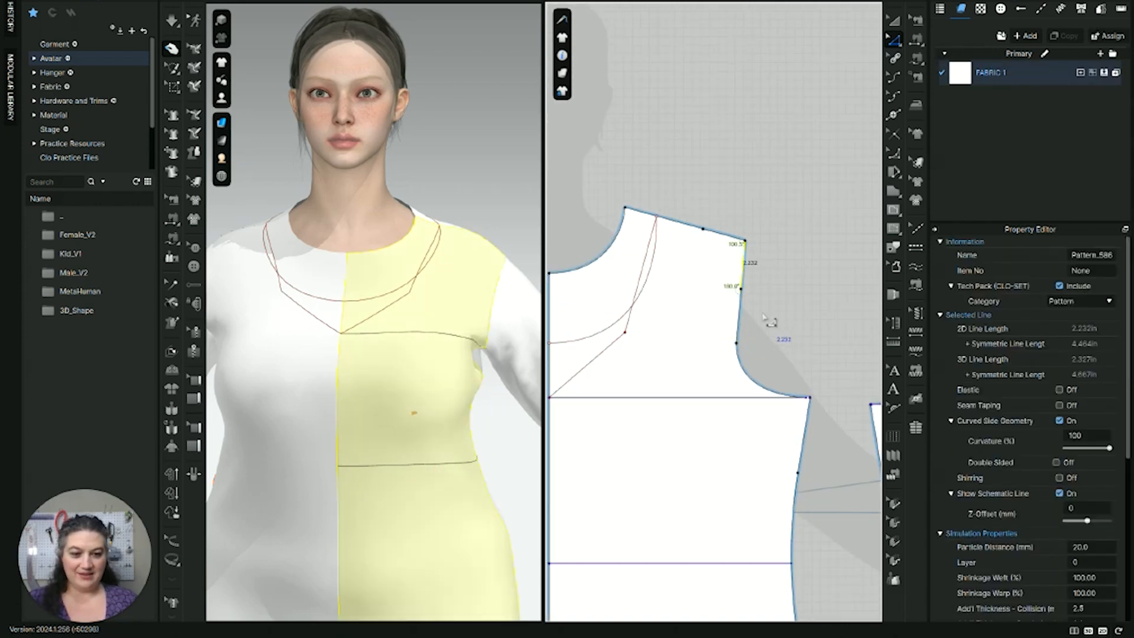
Step: Split the front pattern's upper armhole line into two lines, with Line 1 at the shoulder end set to 2.5 in
click(750, 297)
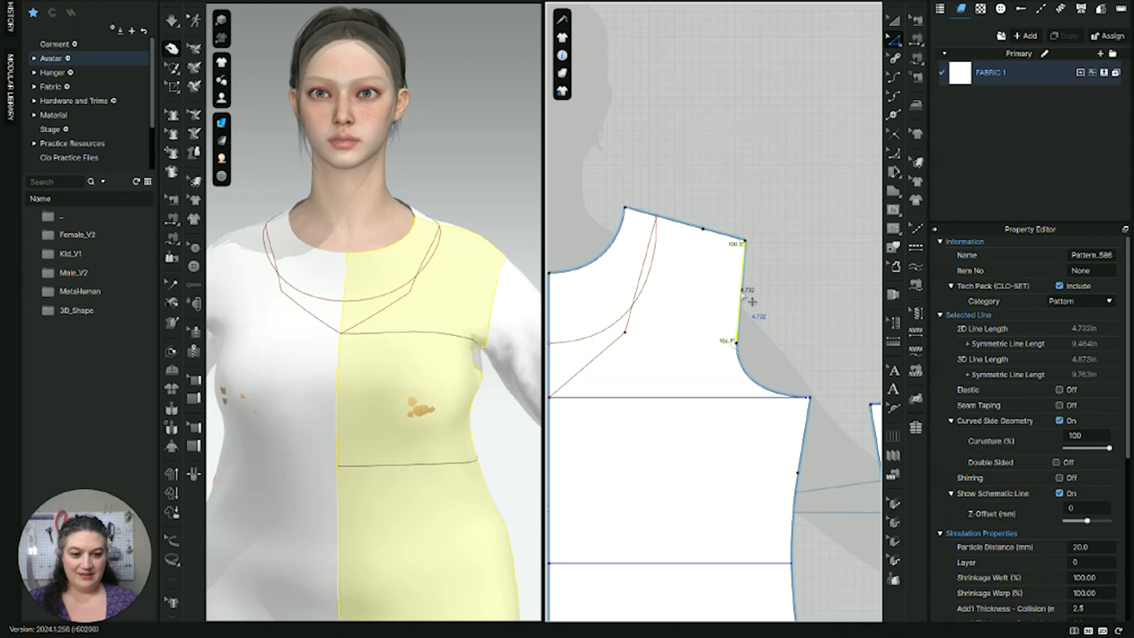
right_click(741, 293)
click(766, 384)
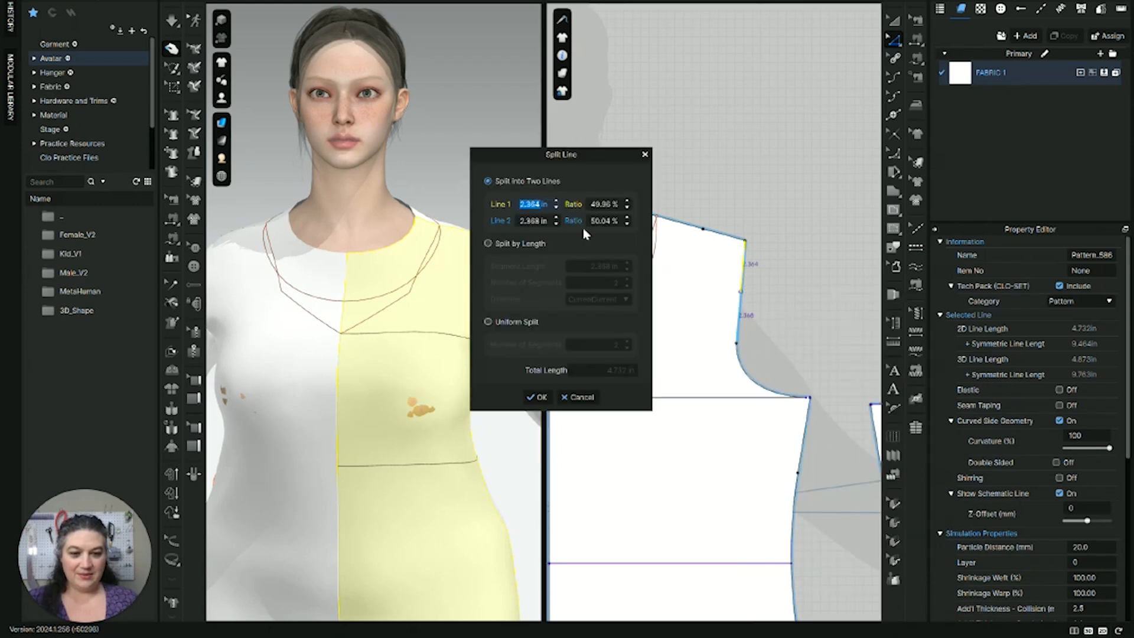
key(Return)
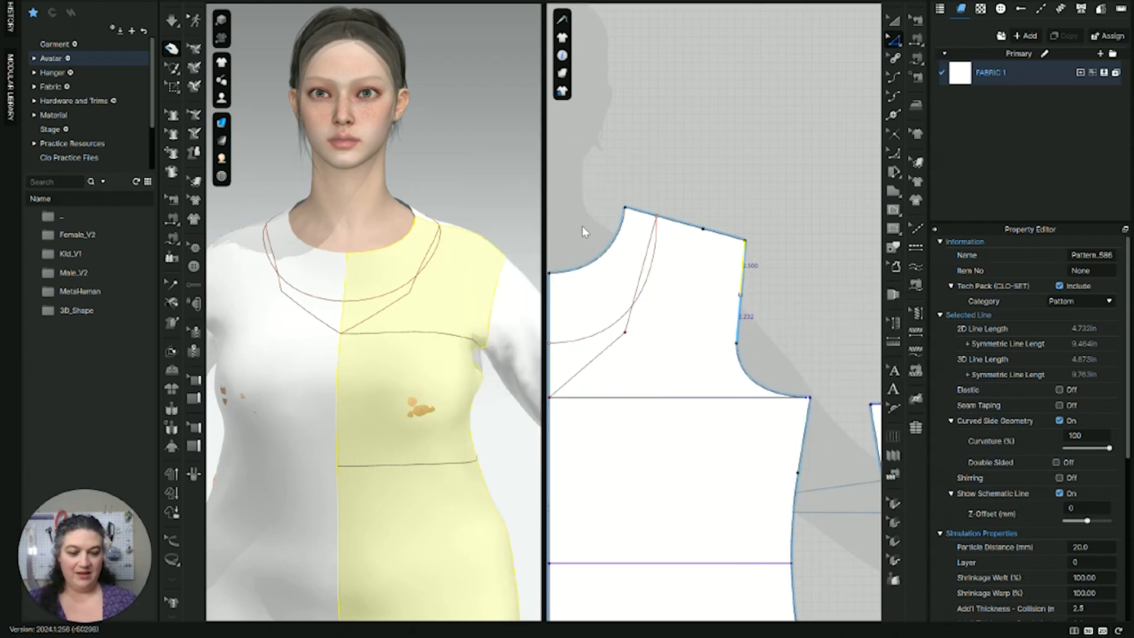
Step: Split the back pattern's upper armhole line into two lines, with Line 1 at the shoulder end set to 2.5 in
scroll(722, 358, down, 4)
middle_drag(721, 358, 600, 357)
scroll(571, 340, up, 5)
click(654, 339)
right_click(653, 336)
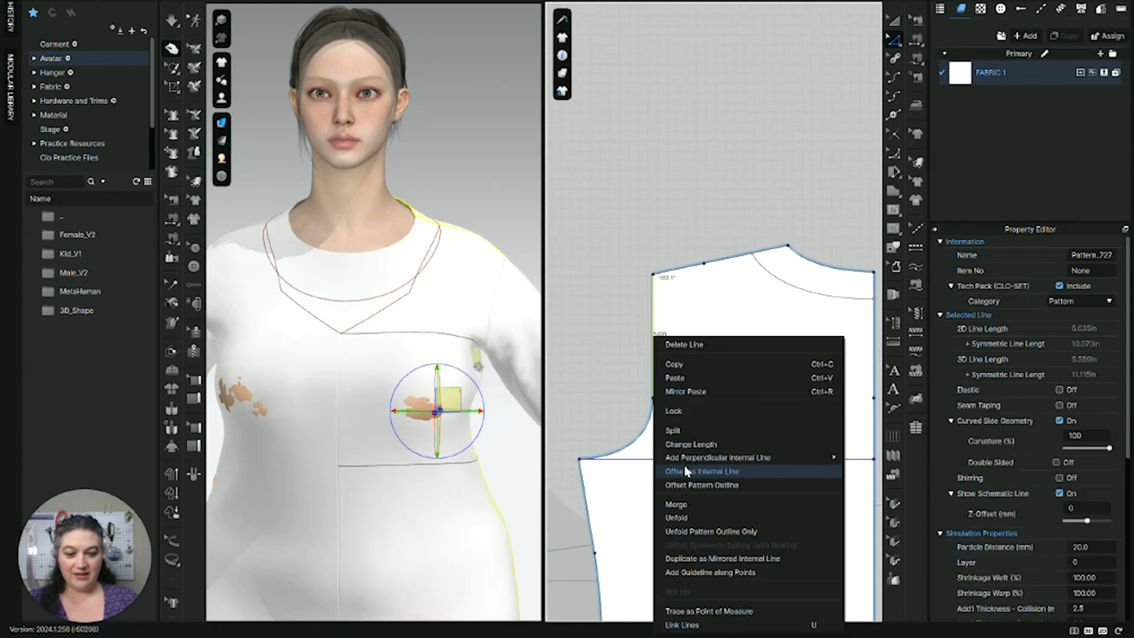
click(683, 433)
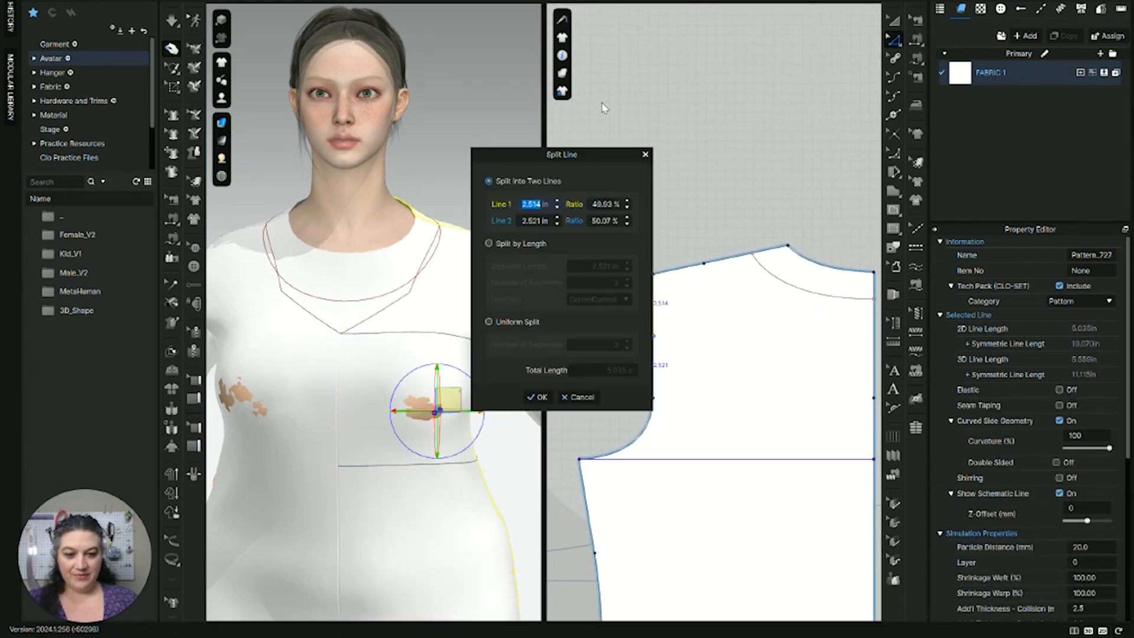
drag(586, 157, 554, 162)
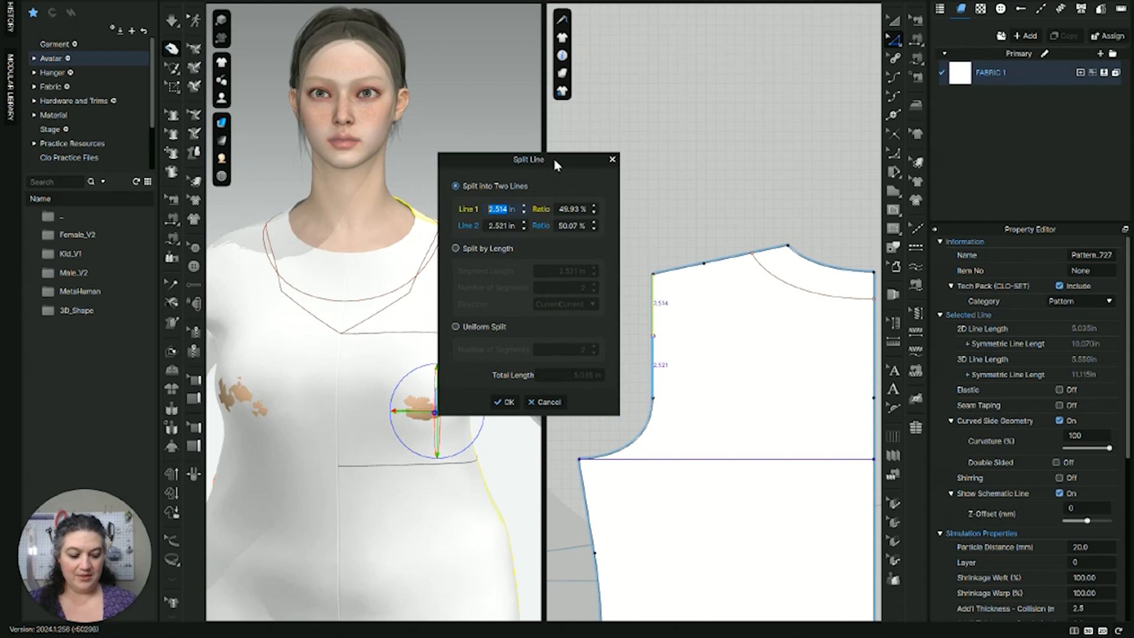
key(Return)
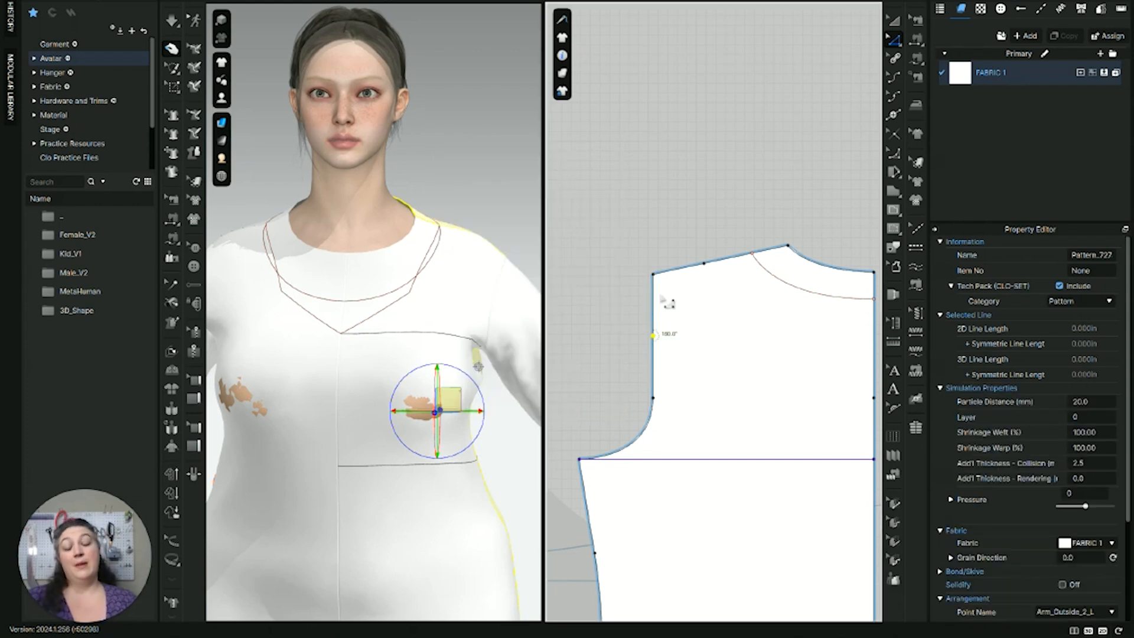
Step: Draw a curved internal line about 4.1 in long on the back pattern from the outer shoulder split point to the armhole split point
key(g)
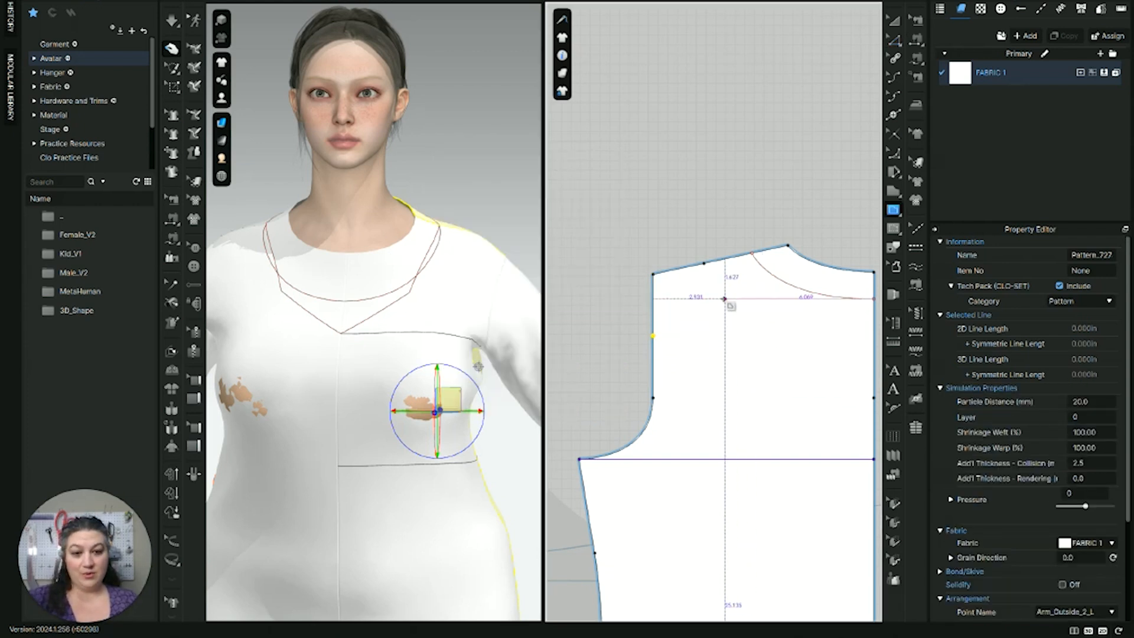
click(704, 263)
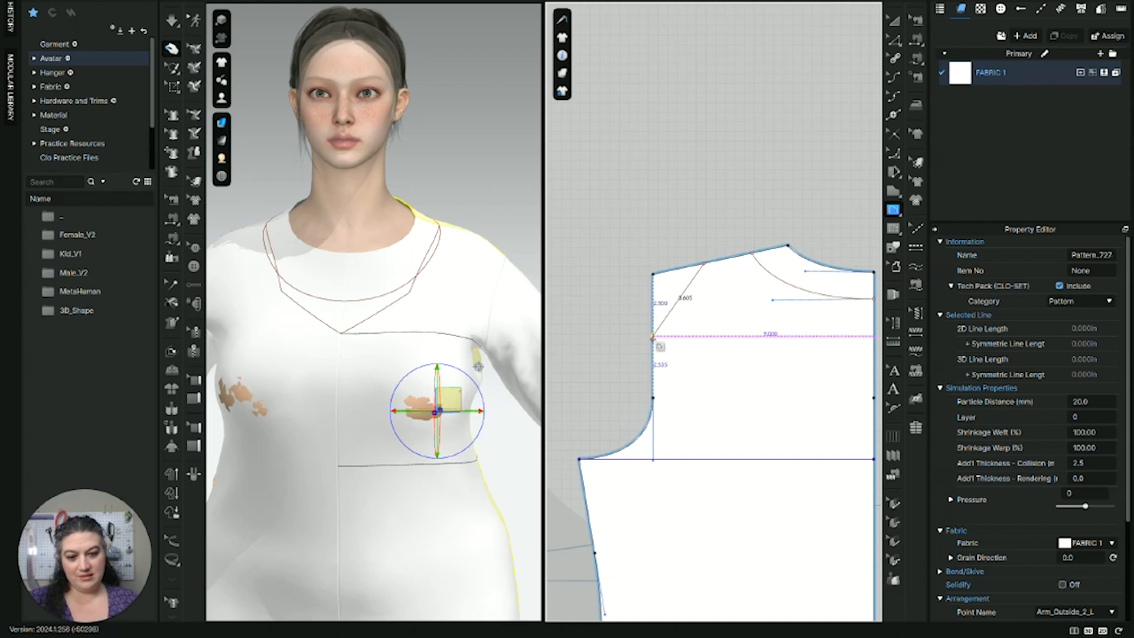
drag(654, 338, 597, 341)
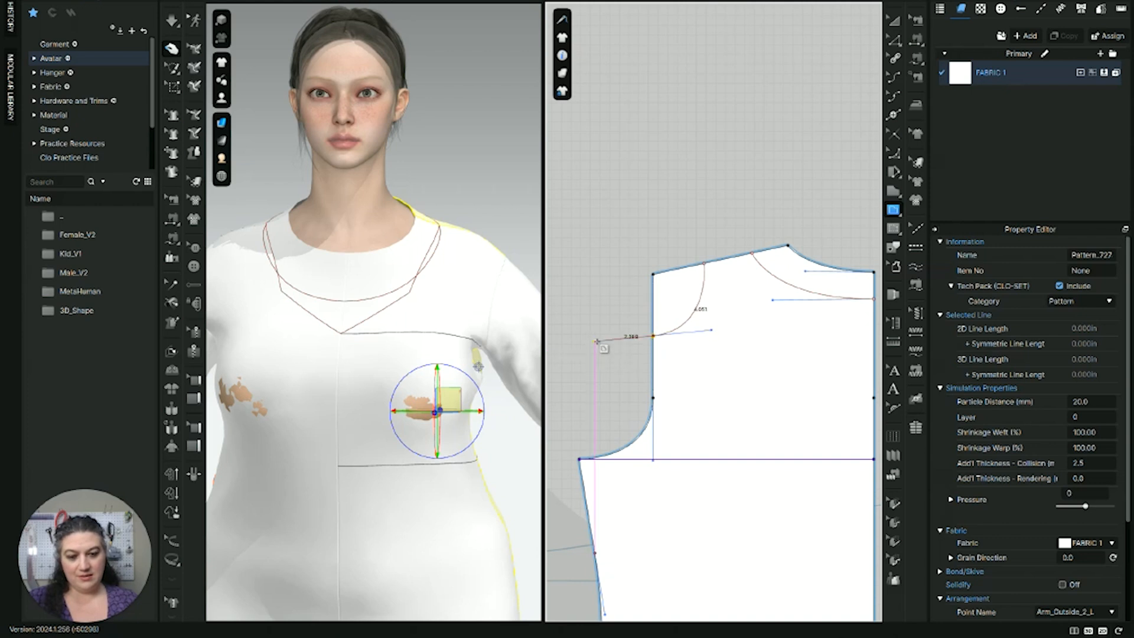
scroll(608, 349, down, 4)
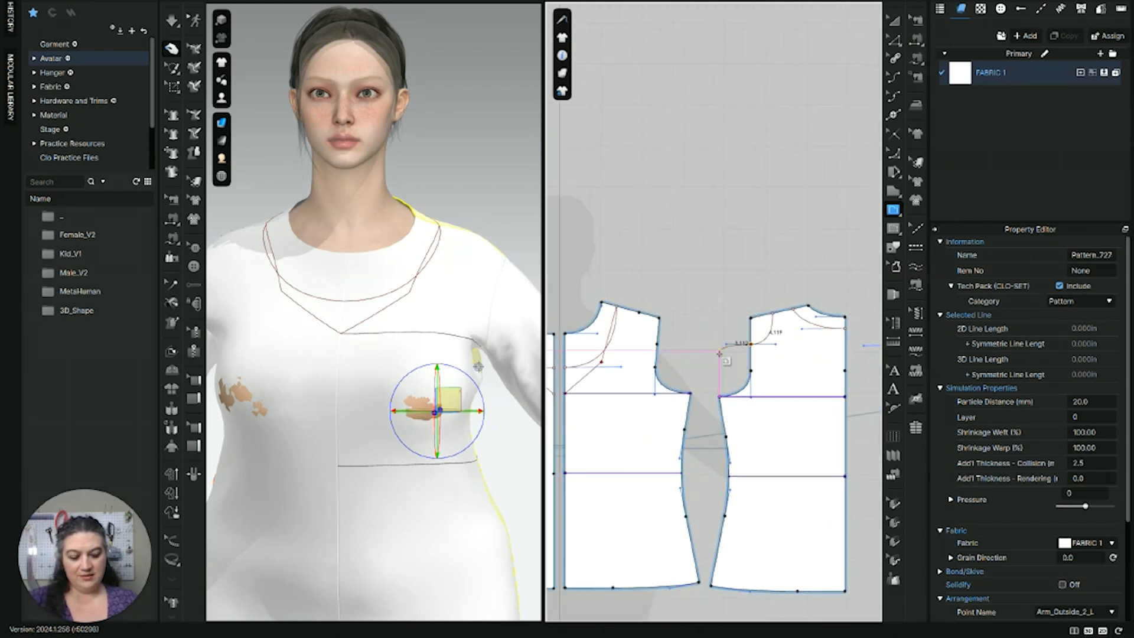
key(Return)
Step: Draw a curved internal line about 4 in long on the front pattern from the outer shoulder split point to the armhole split point
scroll(637, 373, down, 4)
scroll(614, 372, up, 8)
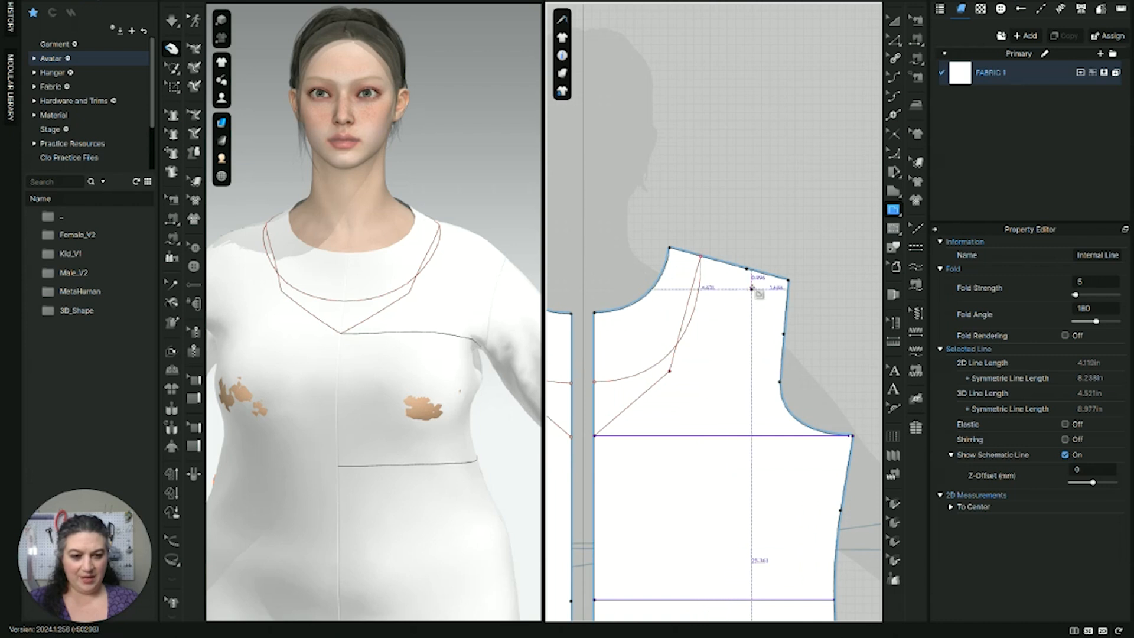
click(748, 269)
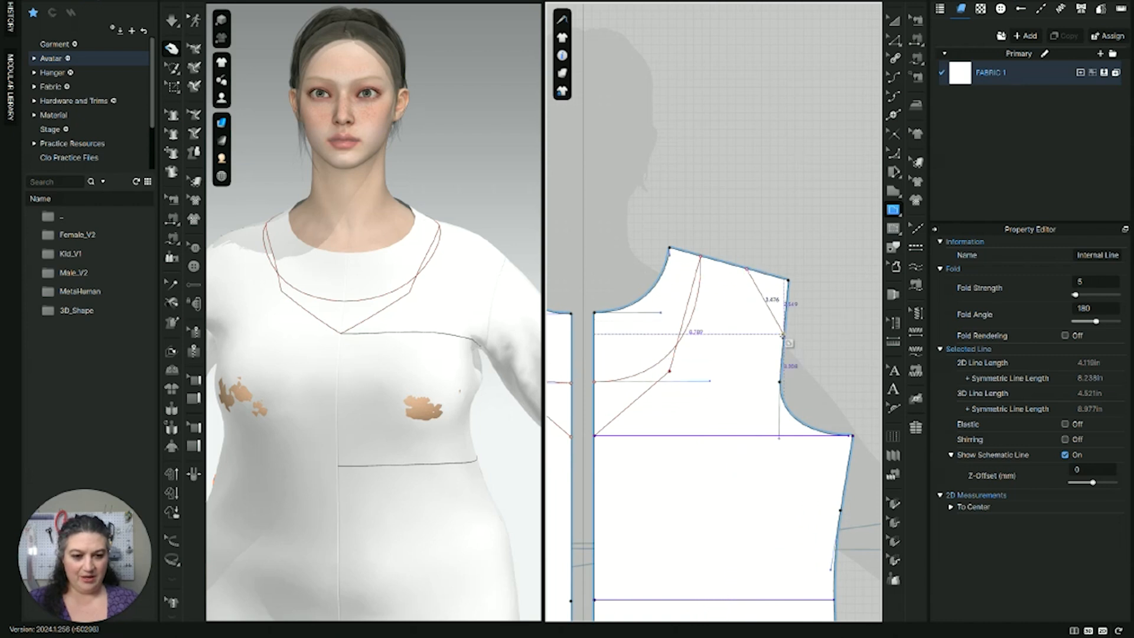
drag(786, 335, 827, 333)
key(Return)
scroll(802, 349, down, 5)
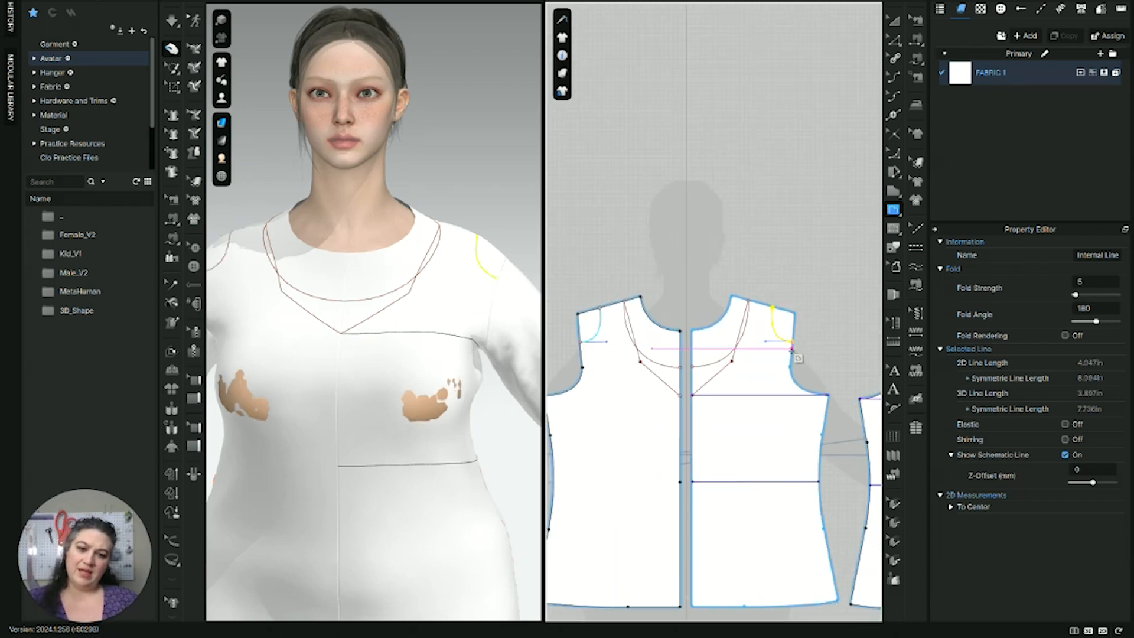
scroll(442, 375, down, 3)
mouse_move(442, 374)
right_down()
mouse_move(392, 407)
mouse_move(434, 378)
right_up()
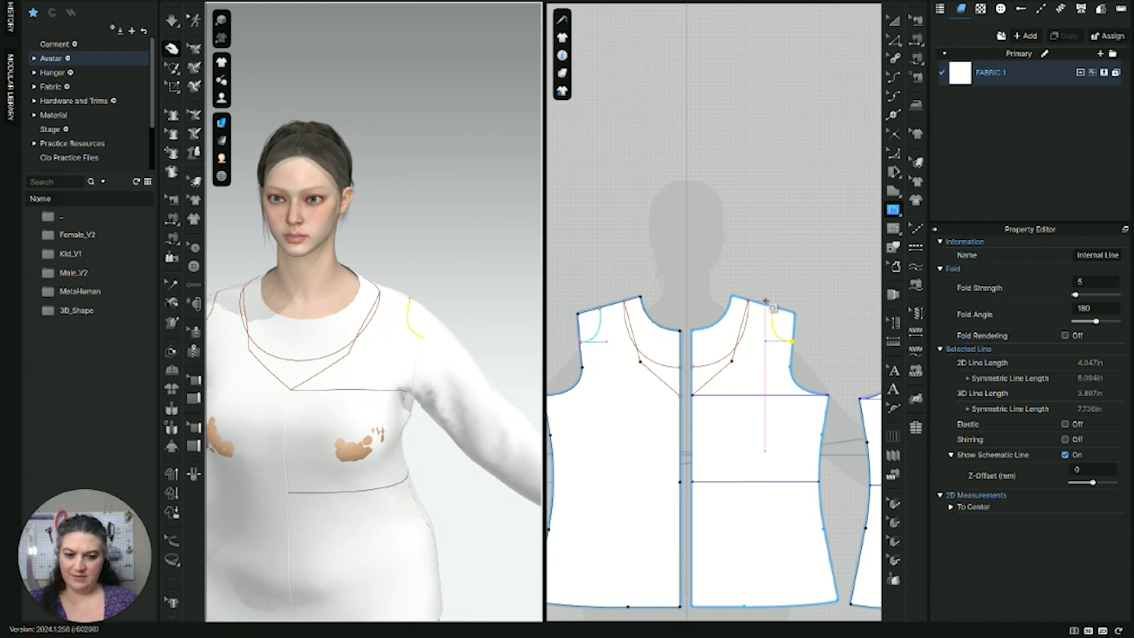
Step: Move the armhole end of the front pattern's curved shoulder internal line down to the next point on the armhole
scroll(763, 306, up, 5)
middle_drag(689, 341, 828, 316)
middle_drag(579, 358, 826, 320)
scroll(738, 345, down, 2)
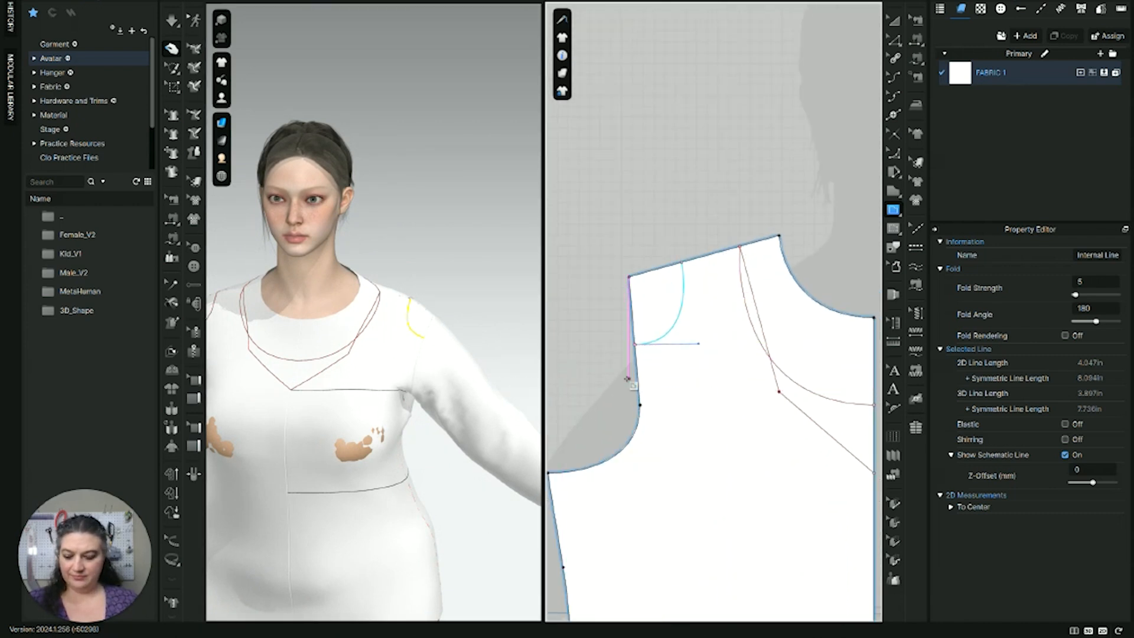
key(a)
key(z)
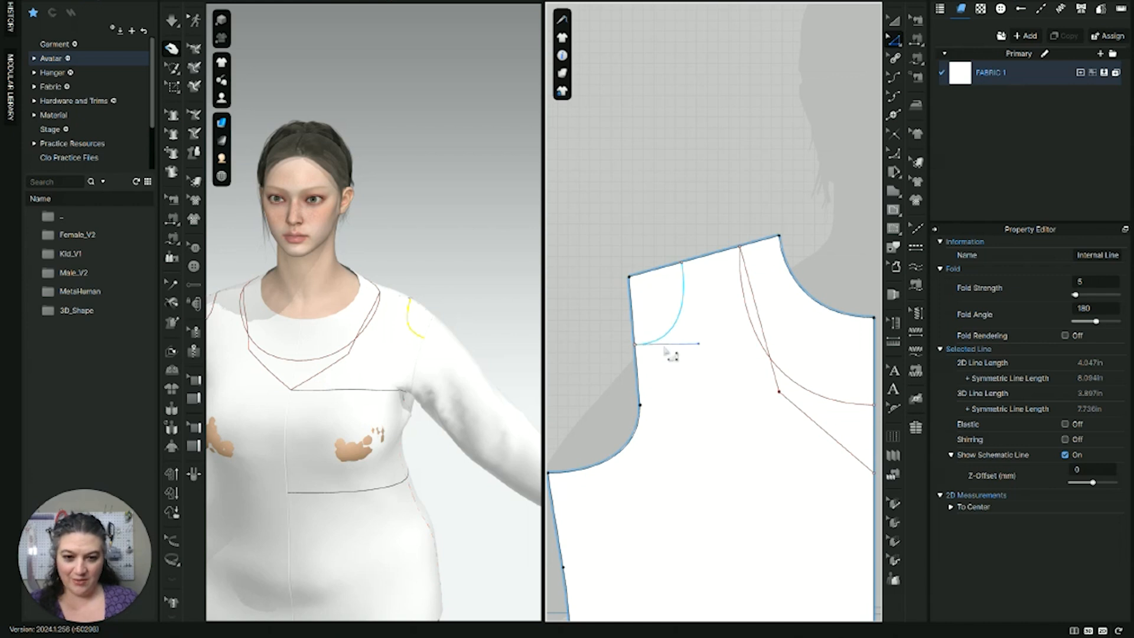
click(665, 345)
click(638, 345)
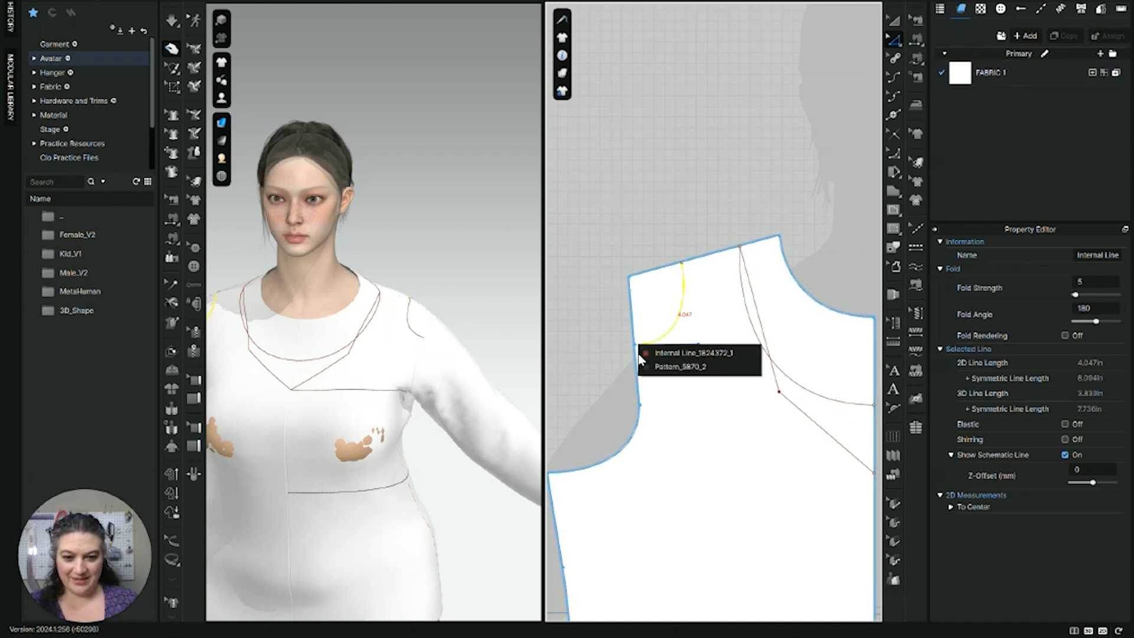
click(648, 354)
drag(647, 356, 651, 415)
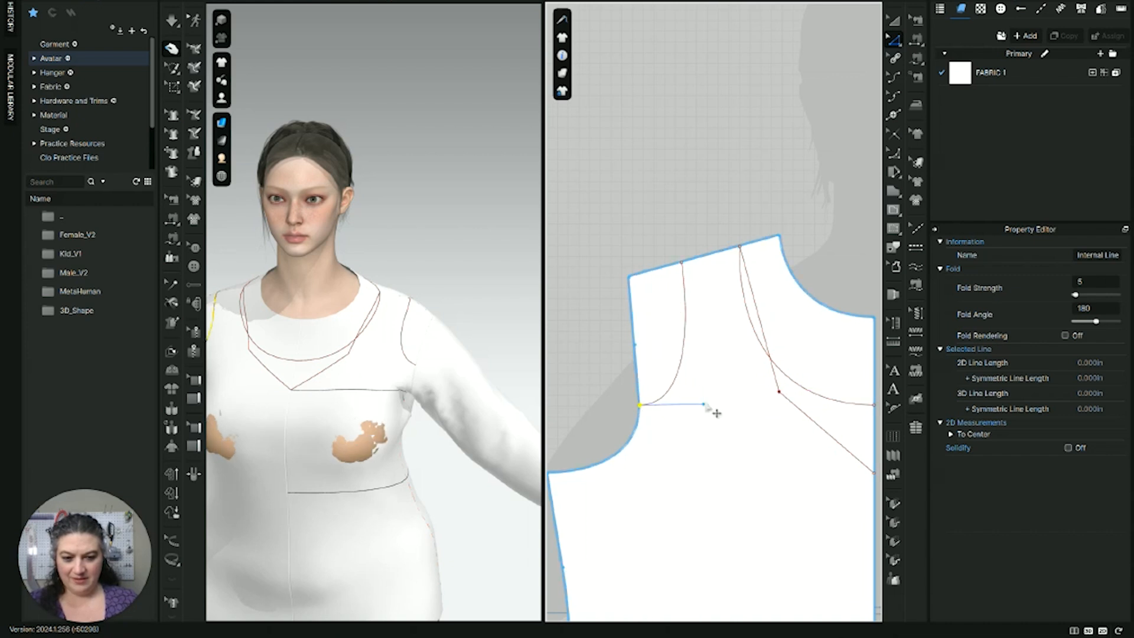
Step: Slightly lengthen the curve handle at the armhole end of the front pattern's curved shoulder internal line
drag(704, 405, 717, 407)
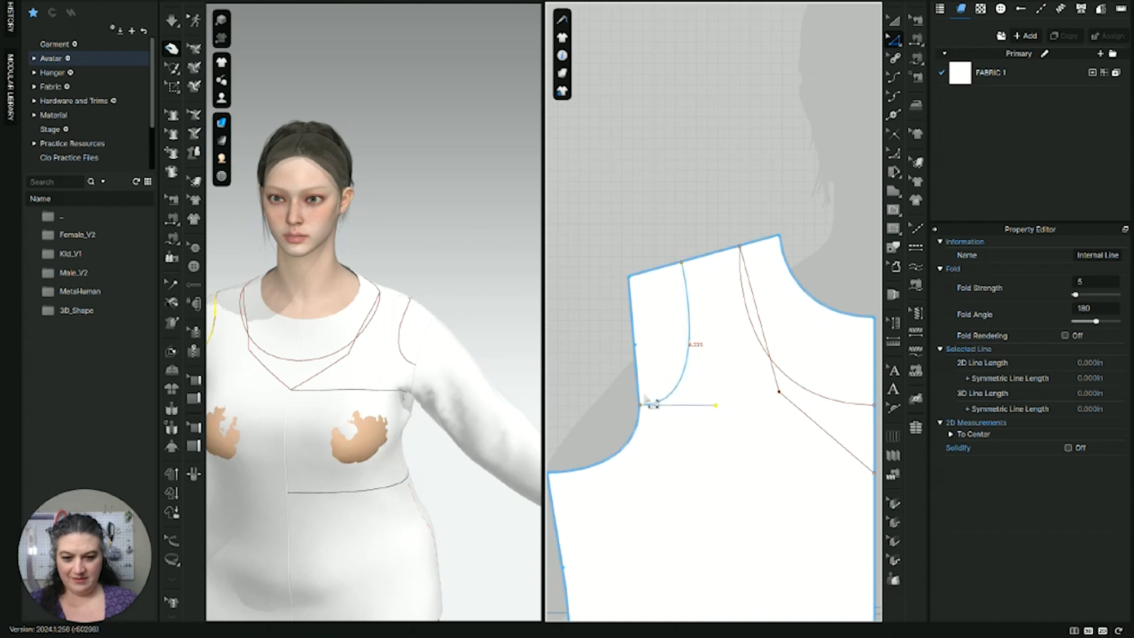
scroll(491, 384, up, 2)
right_drag(514, 373, 441, 347)
scroll(444, 355, up, 3)
Step: Split the front pattern's armhole line into two lines, adding a point slightly above the curved internal line's armhole end
scroll(600, 367, up, 5)
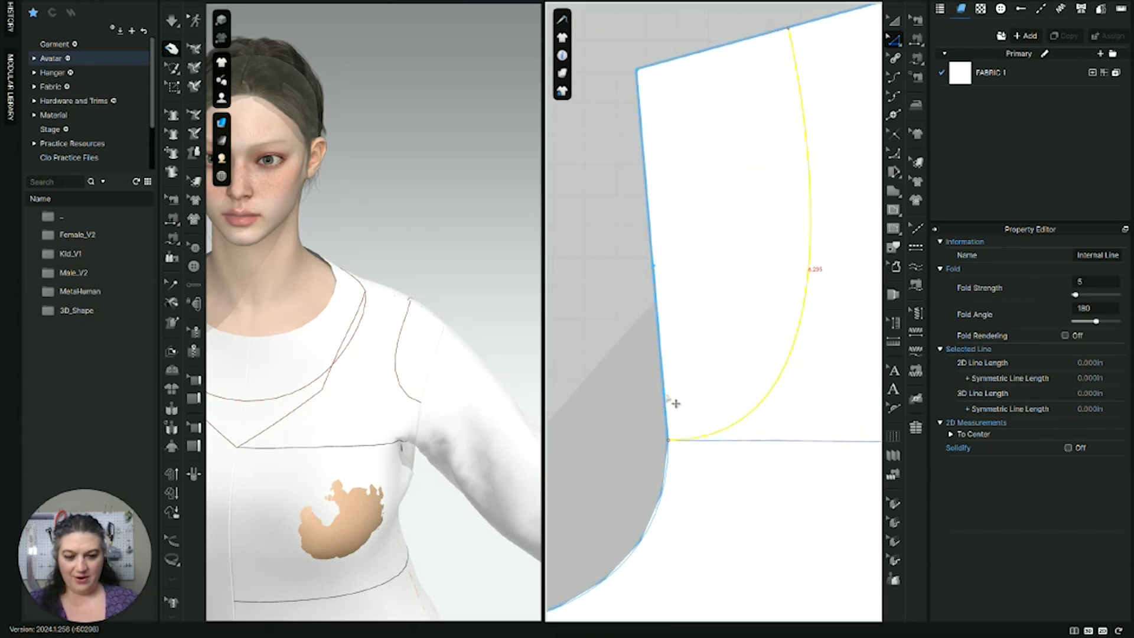
right_click(666, 393)
click(722, 197)
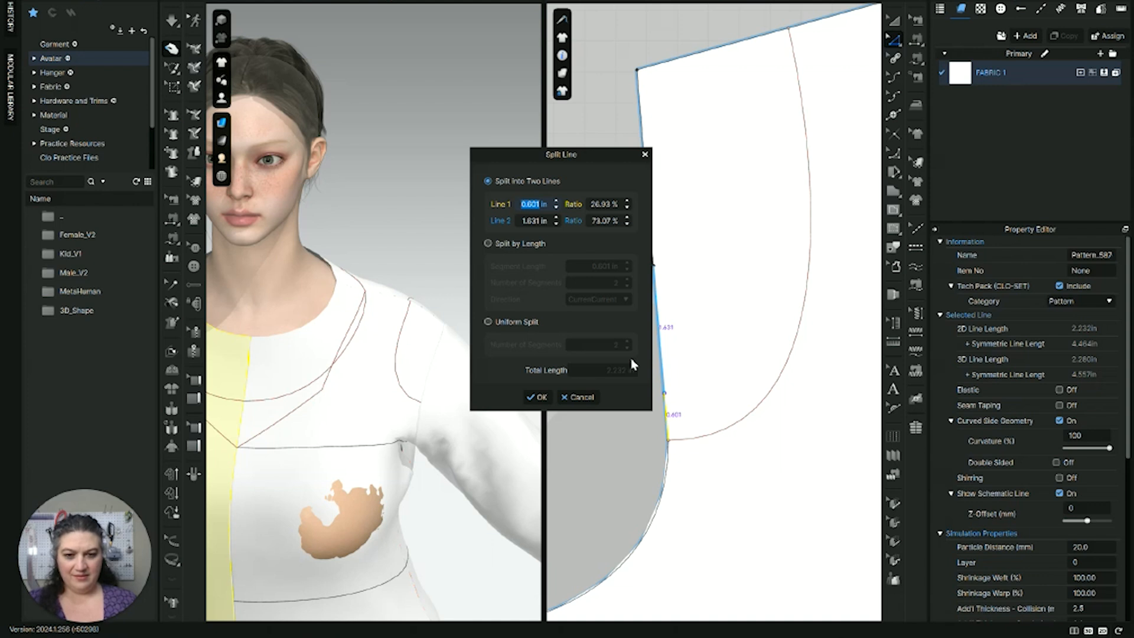
text(.5)
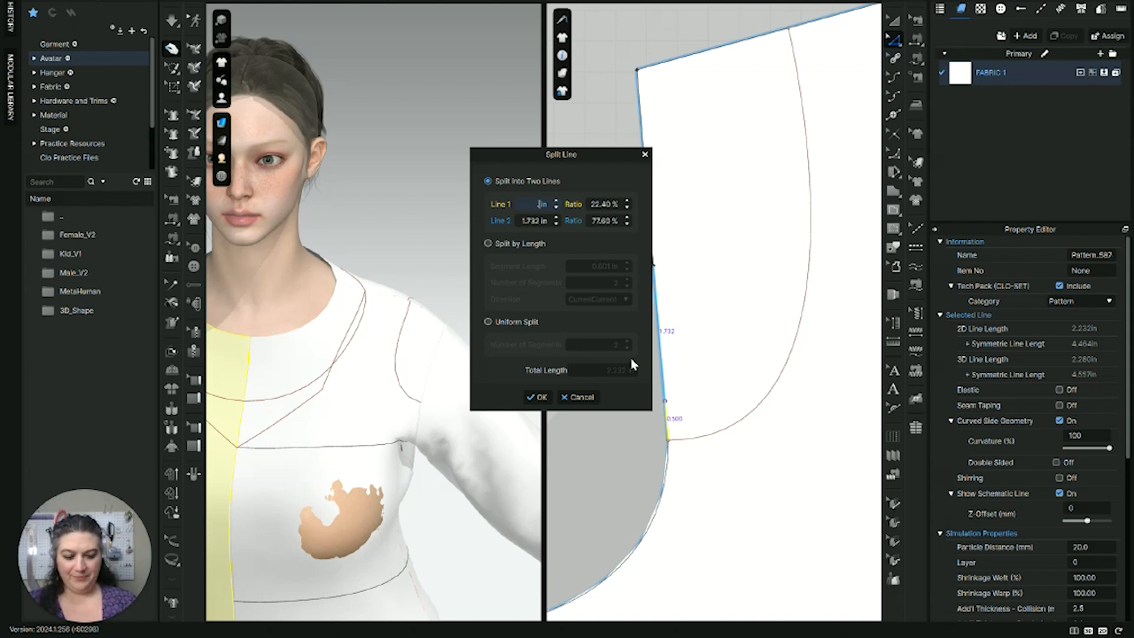
key(Tab)
key(Return)
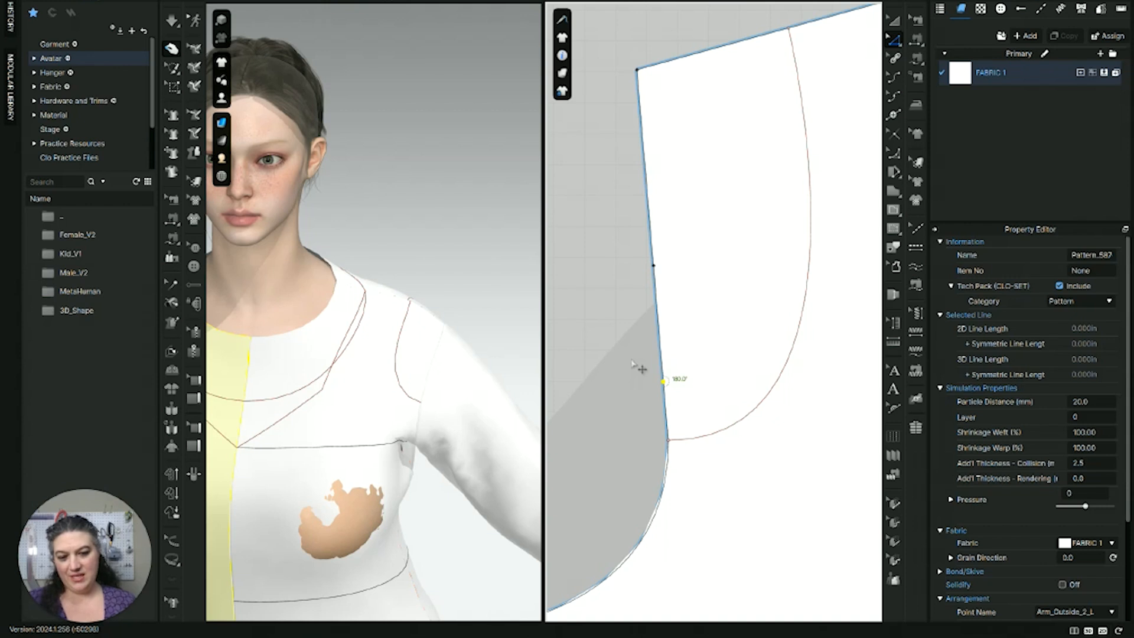
Step: Move the armhole end of the front pattern's curved shoulder internal line up to the new split point
click(722, 429)
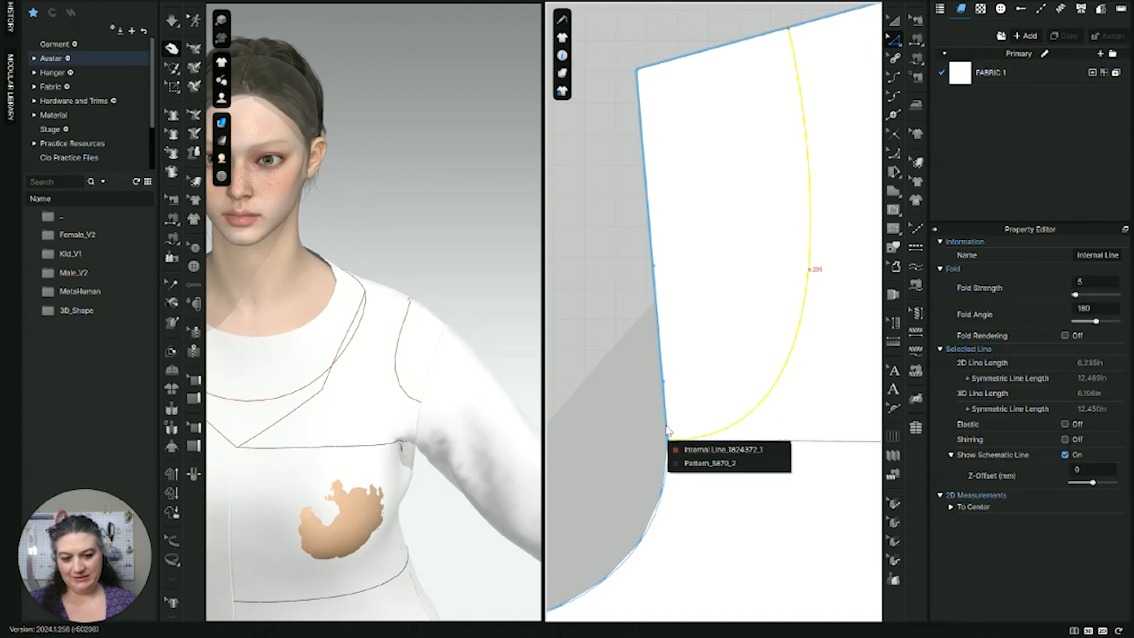
click(687, 450)
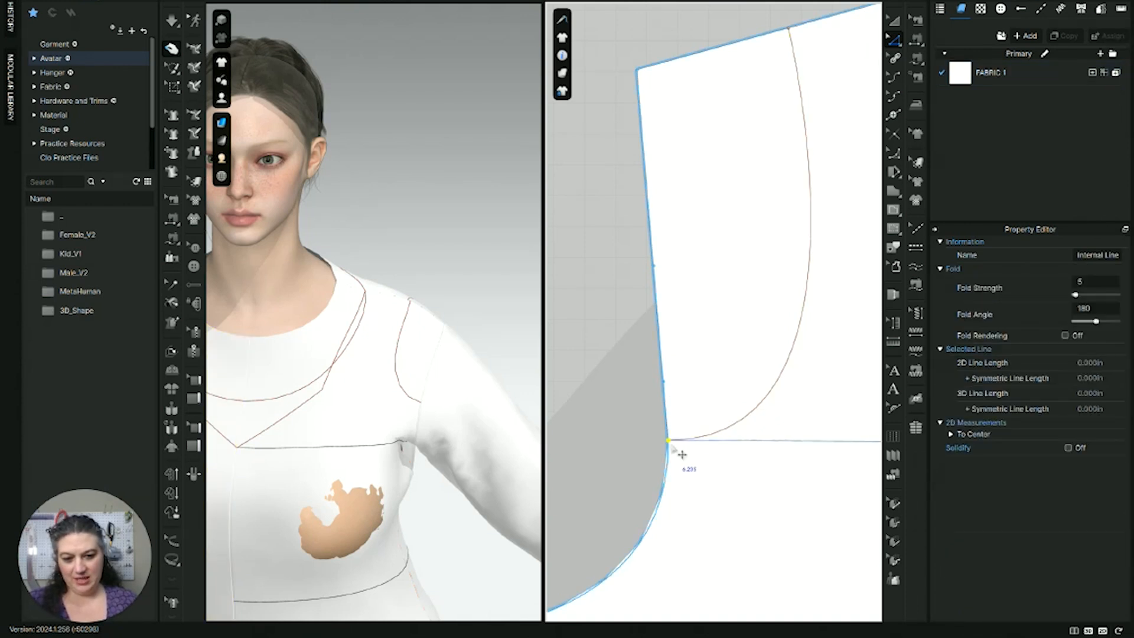
drag(681, 450, 672, 403)
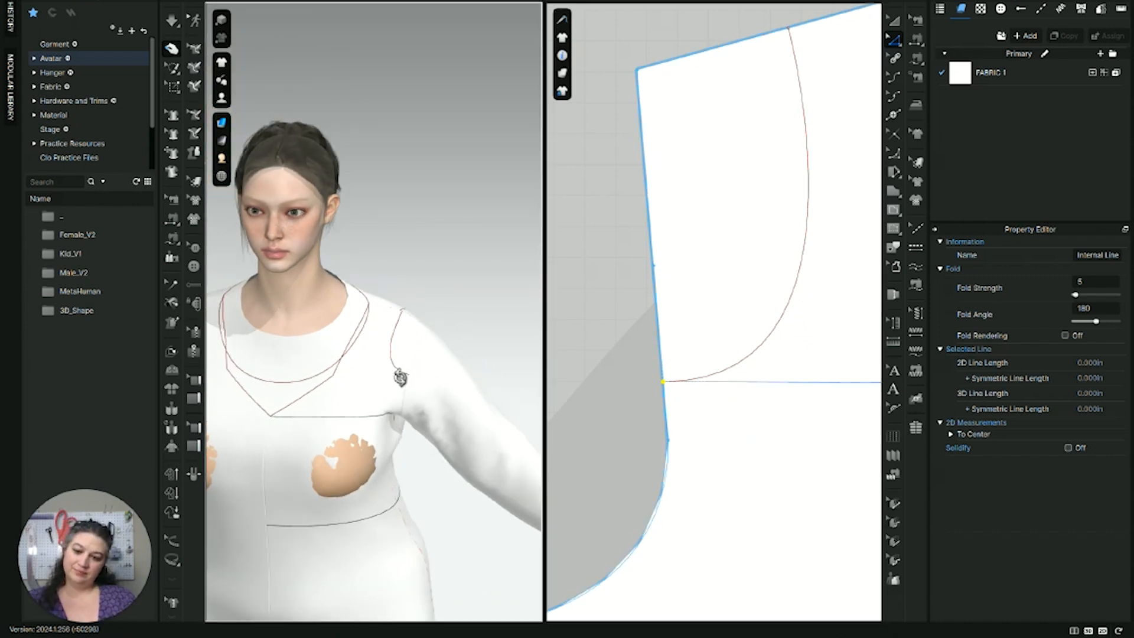
right_drag(372, 324, 384, 397)
Step: Split the front shoulder line between the armhole and neckline internal lines into two lines, with Line 2 on the neck side set to 1.5 in
scroll(754, 210, down, 4)
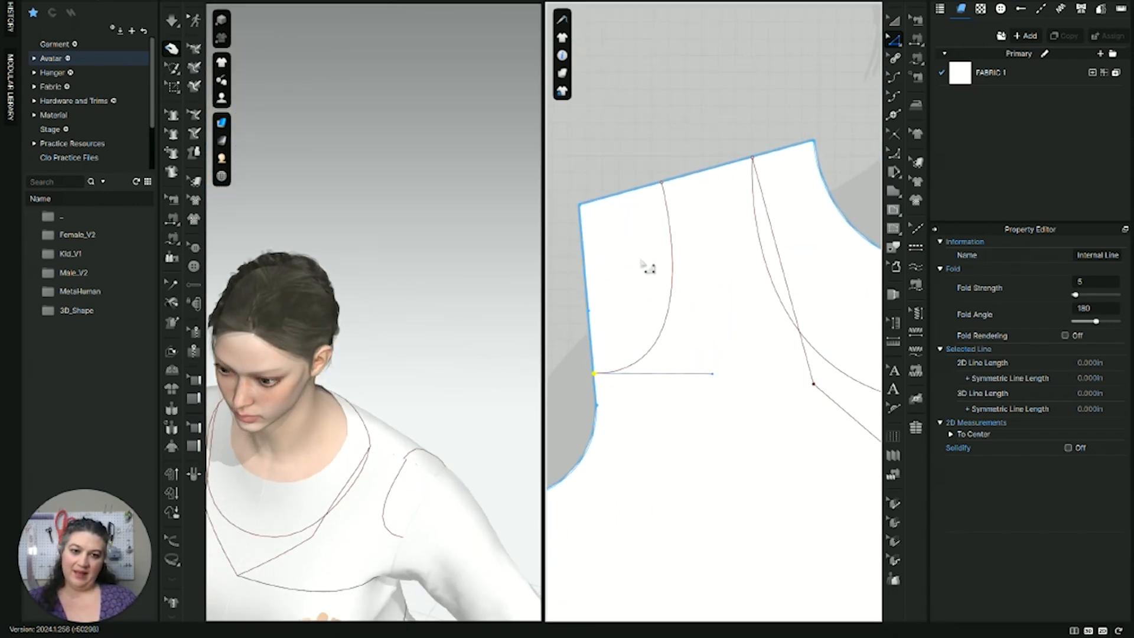
click(693, 185)
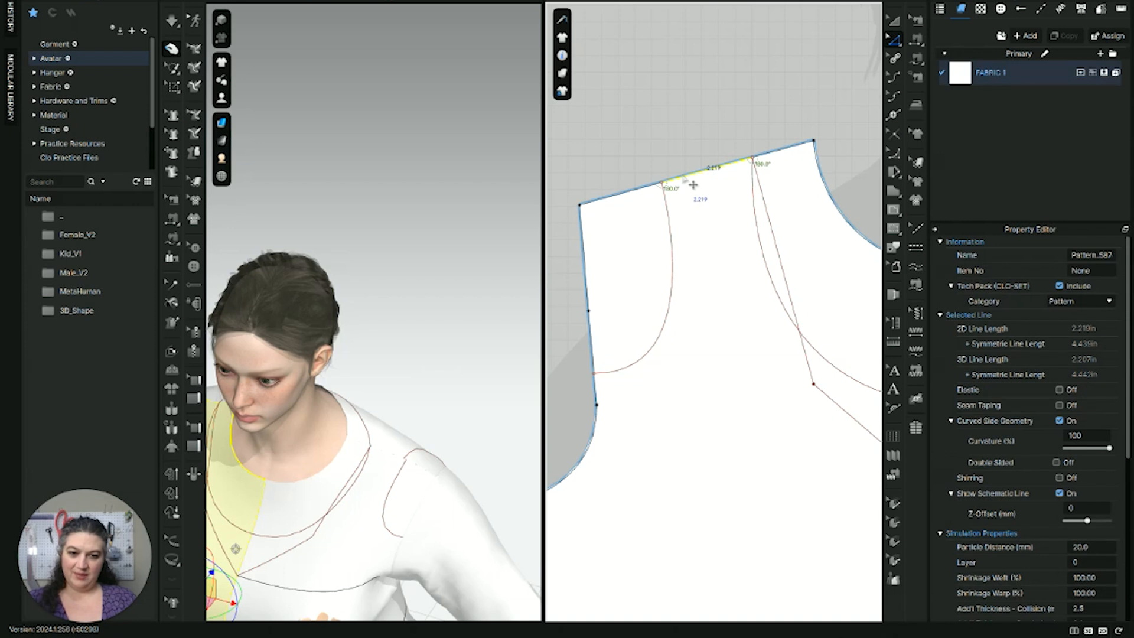
right_click(684, 179)
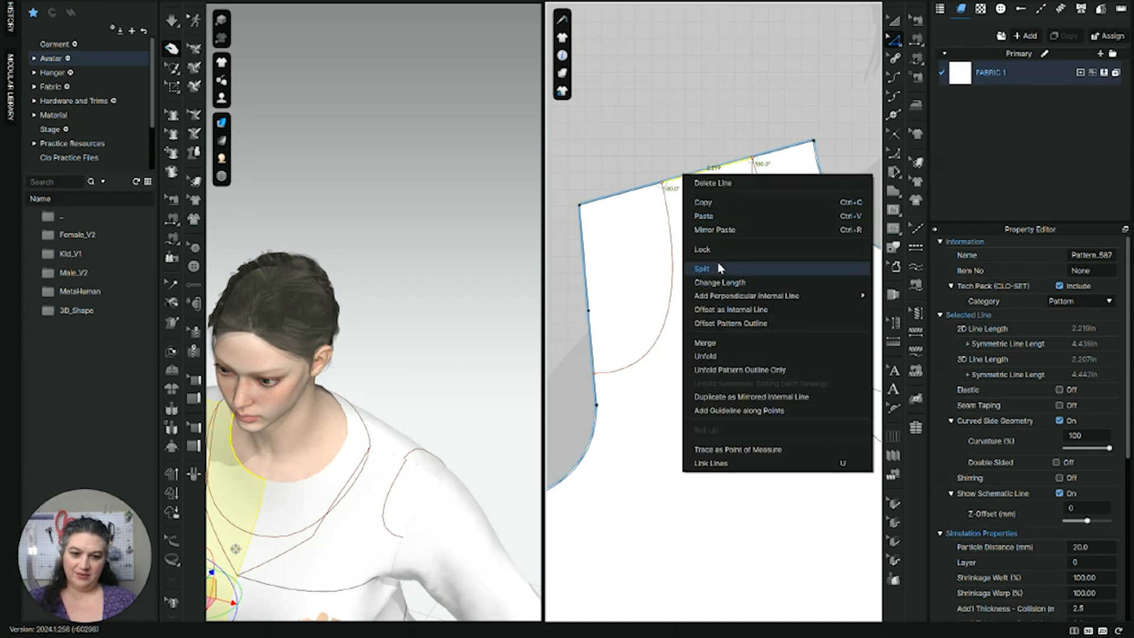
click(703, 269)
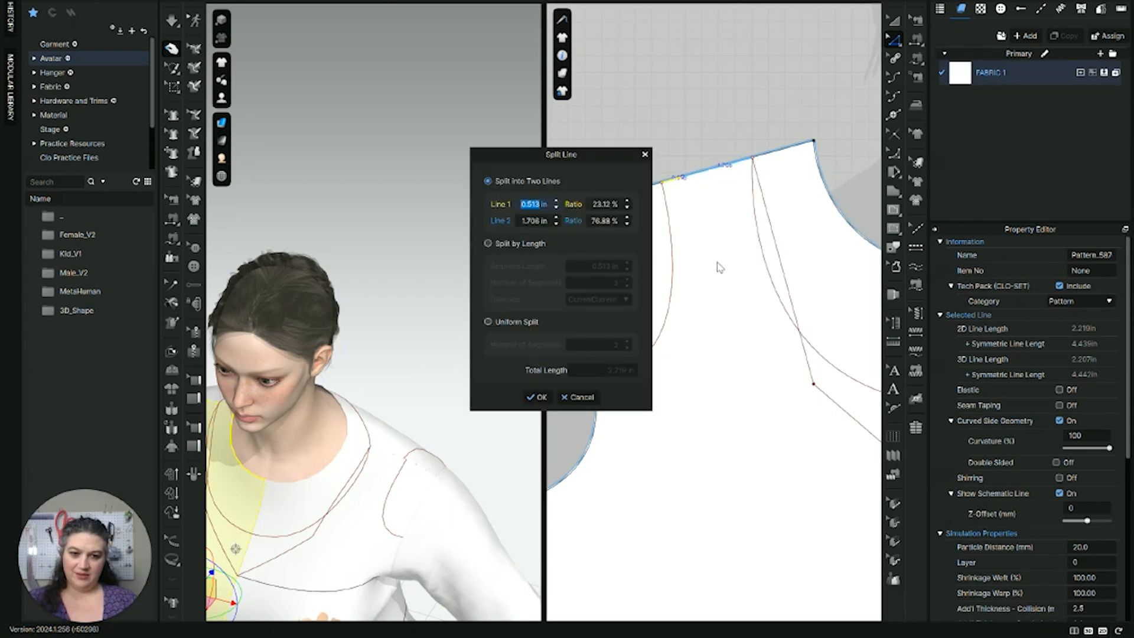
text(1.5)
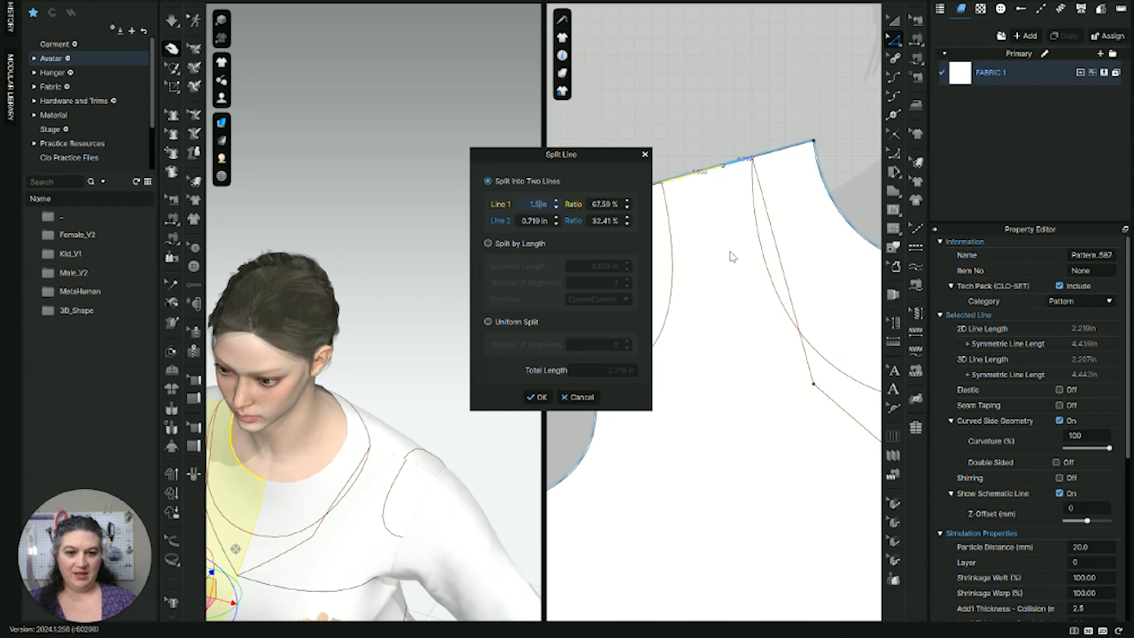
key(Tab)
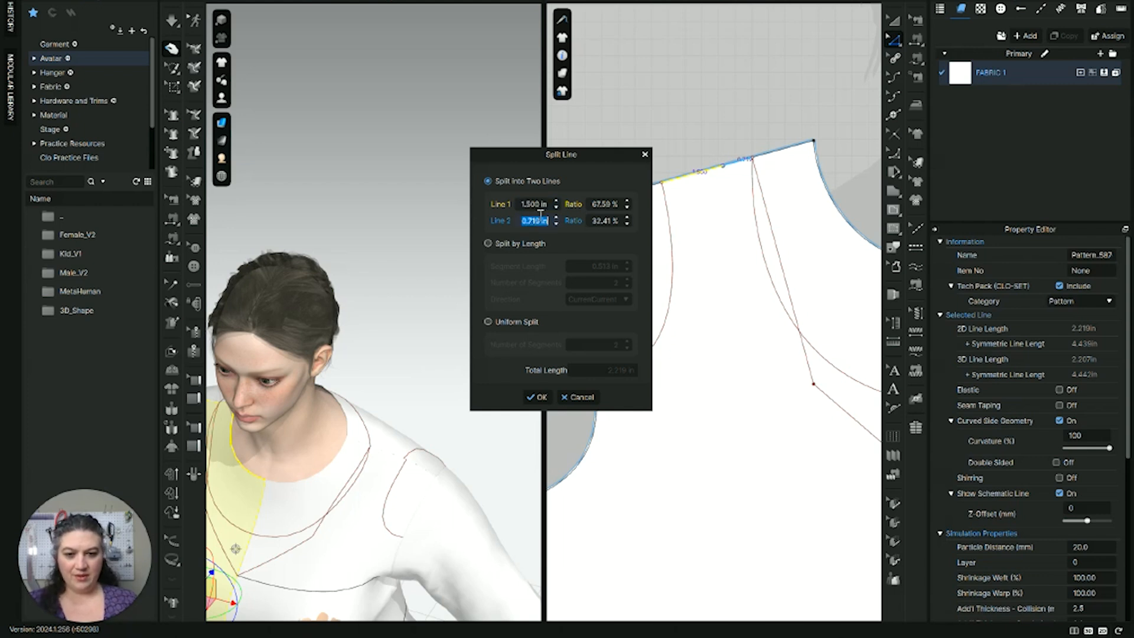
text(1.5)
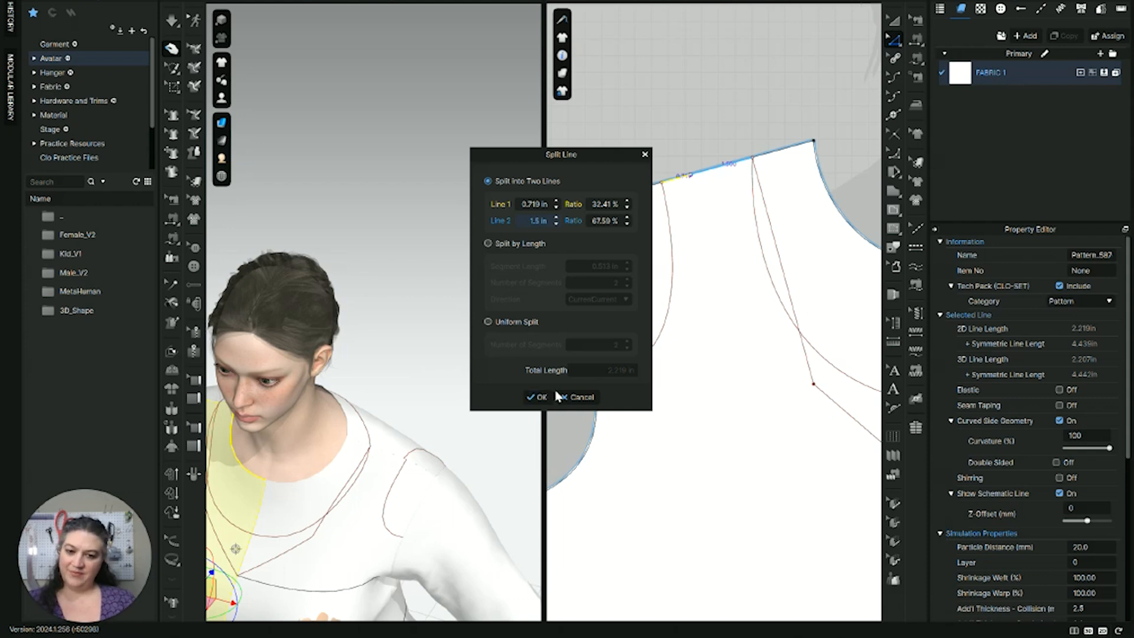
click(537, 397)
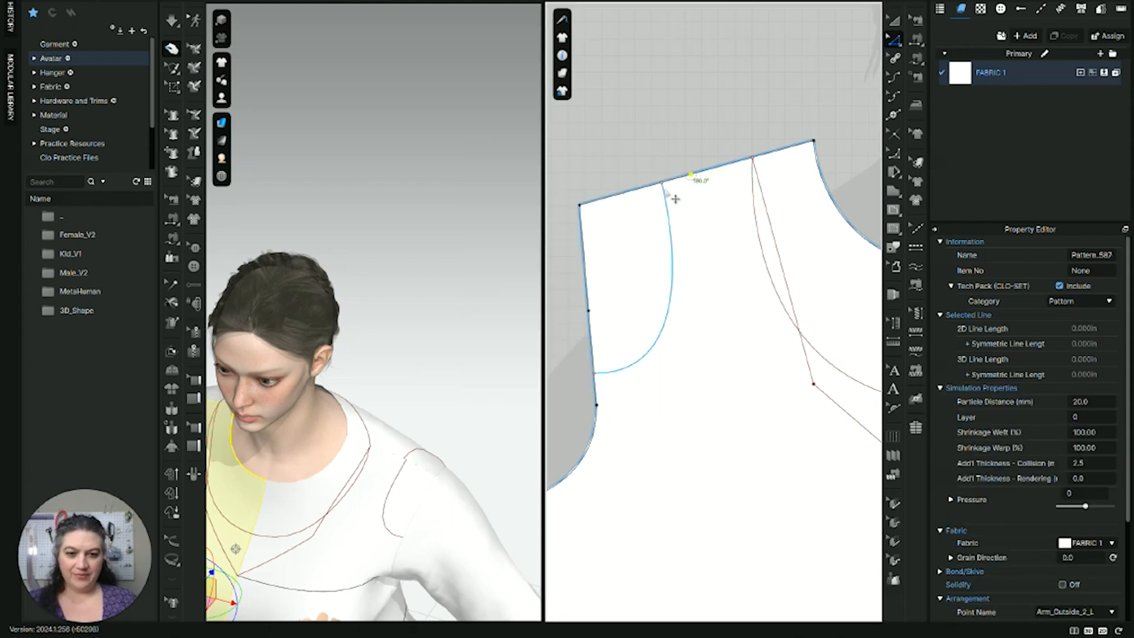
Step: Move the shoulder end of the front pattern's curved armhole internal line toward the neck, onto the new split point
click(667, 188)
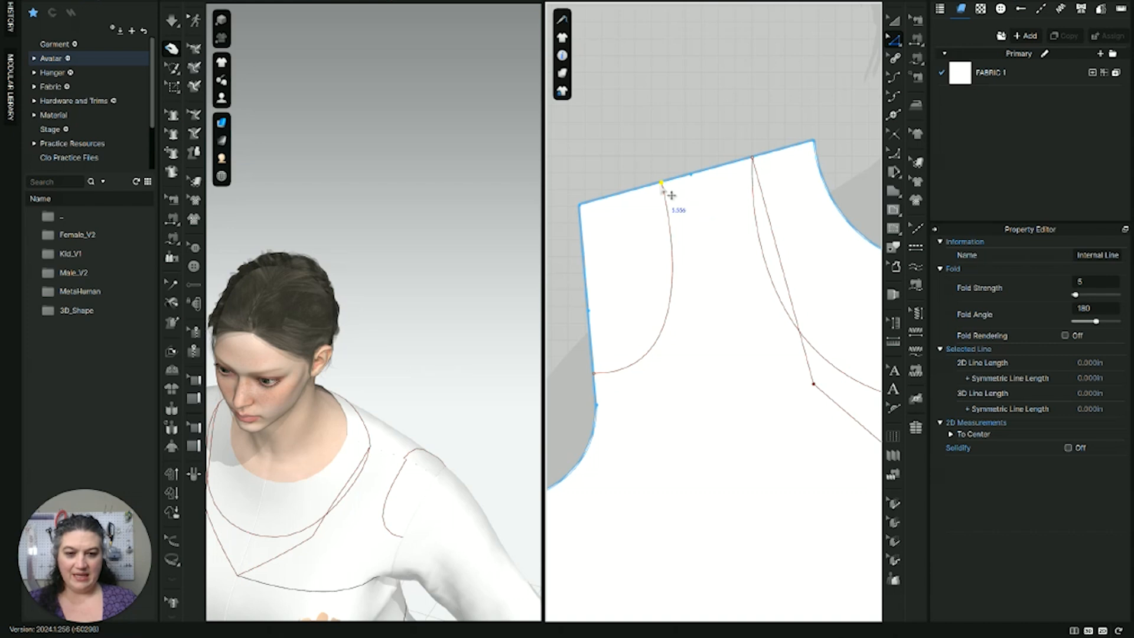
drag(662, 184, 691, 174)
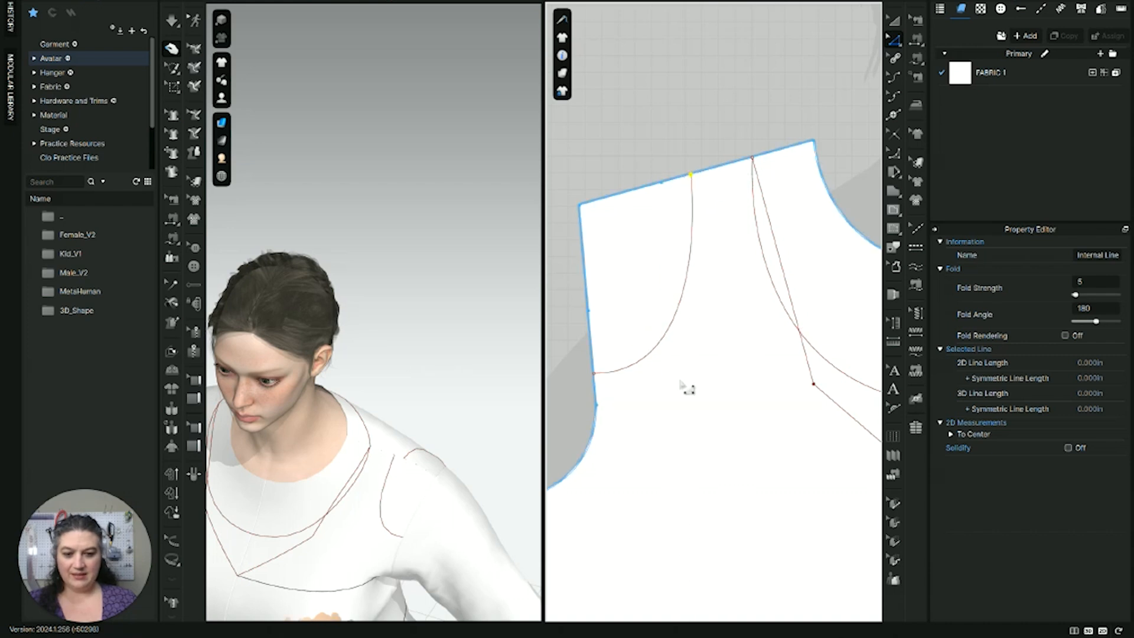
scroll(402, 512, down, 4)
right_drag(403, 511, 422, 474)
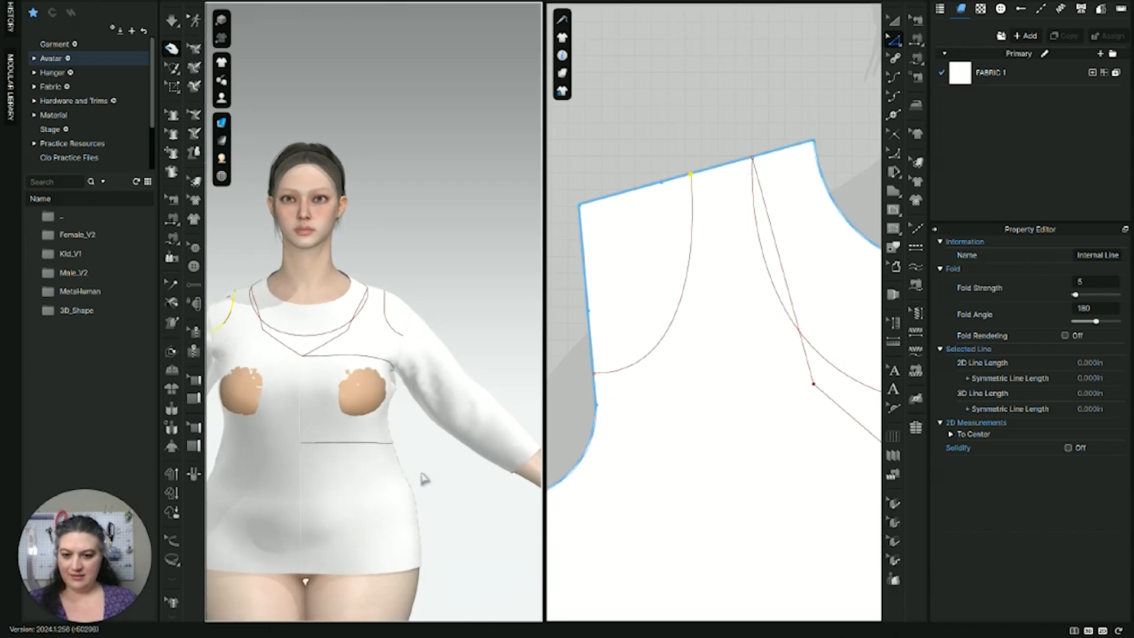
scroll(445, 346, up, 3)
Step: Split the back pattern's armhole line below the curved internal line into two lines, with Line 1 at the lower end set to 0.75 in
scroll(788, 337, down, 3)
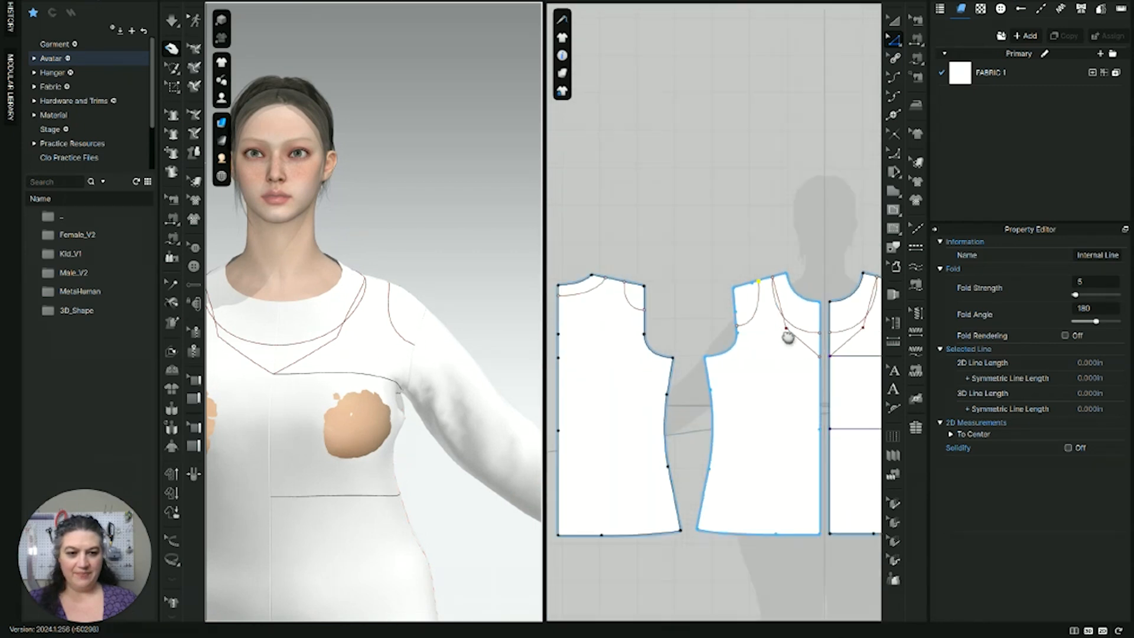
scroll(788, 337, up, 6)
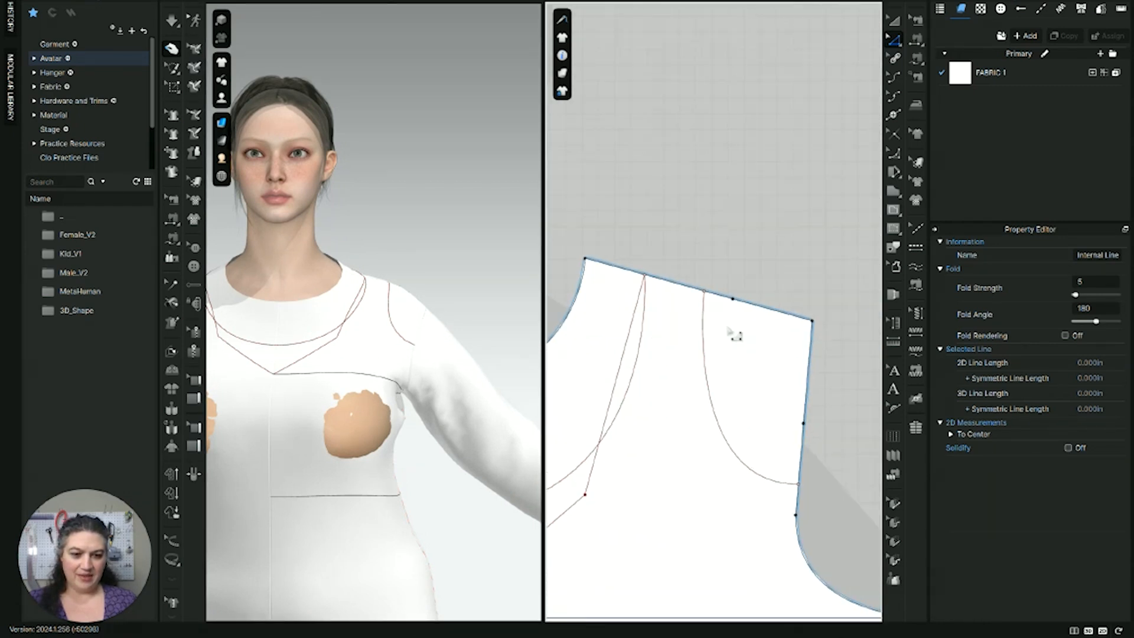
scroll(728, 329, down, 5)
scroll(673, 378, up, 10)
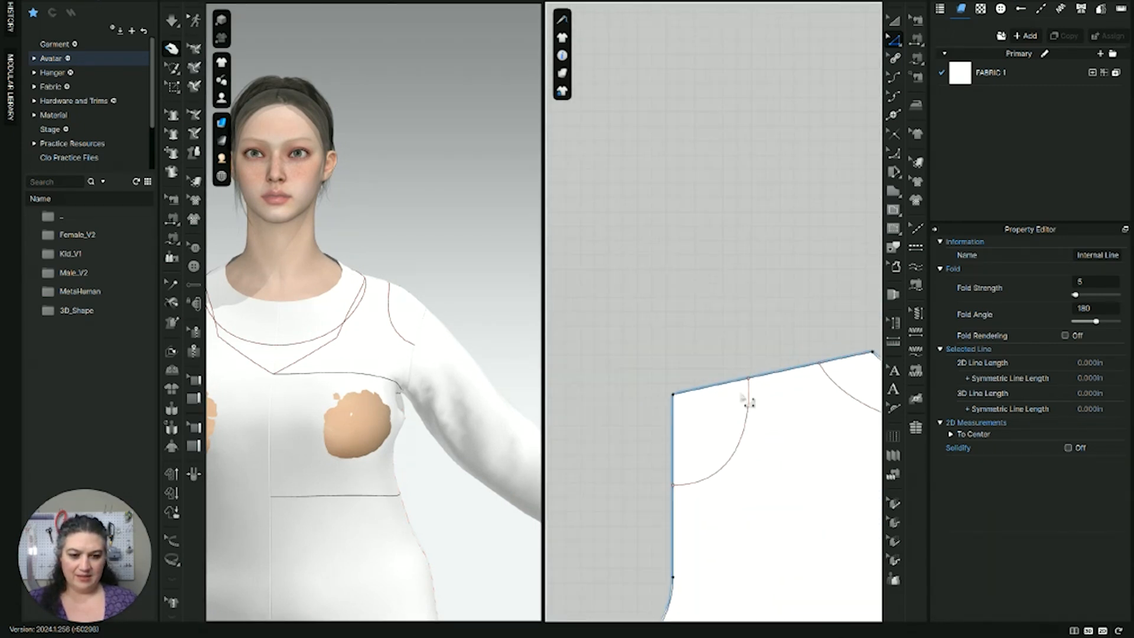
middle_drag(718, 409, 723, 363)
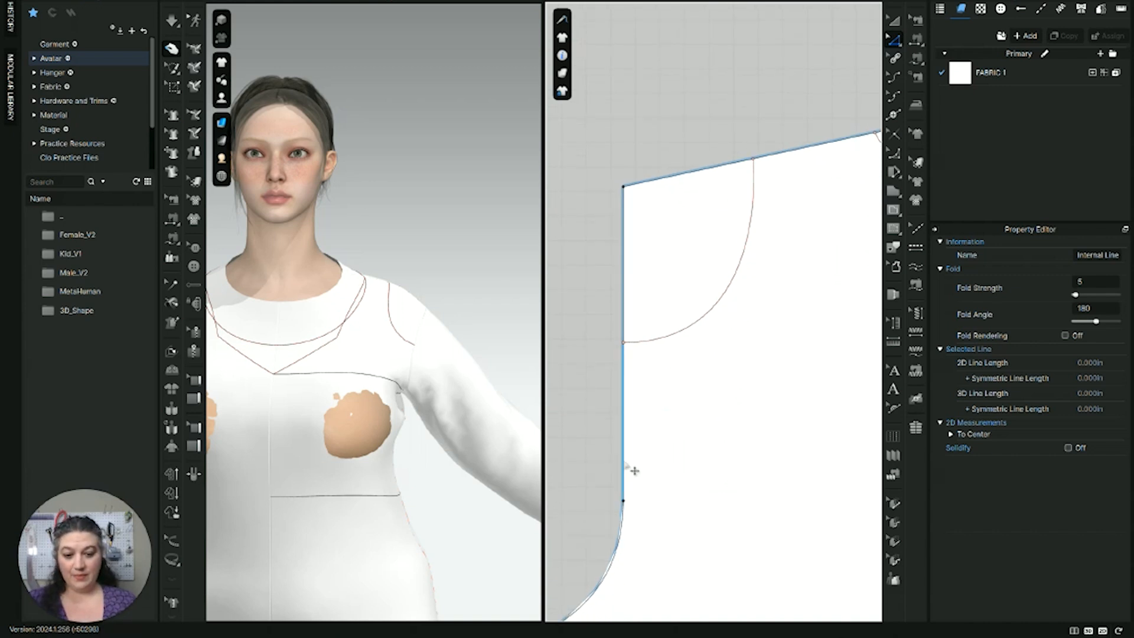
click(626, 472)
right_click(626, 472)
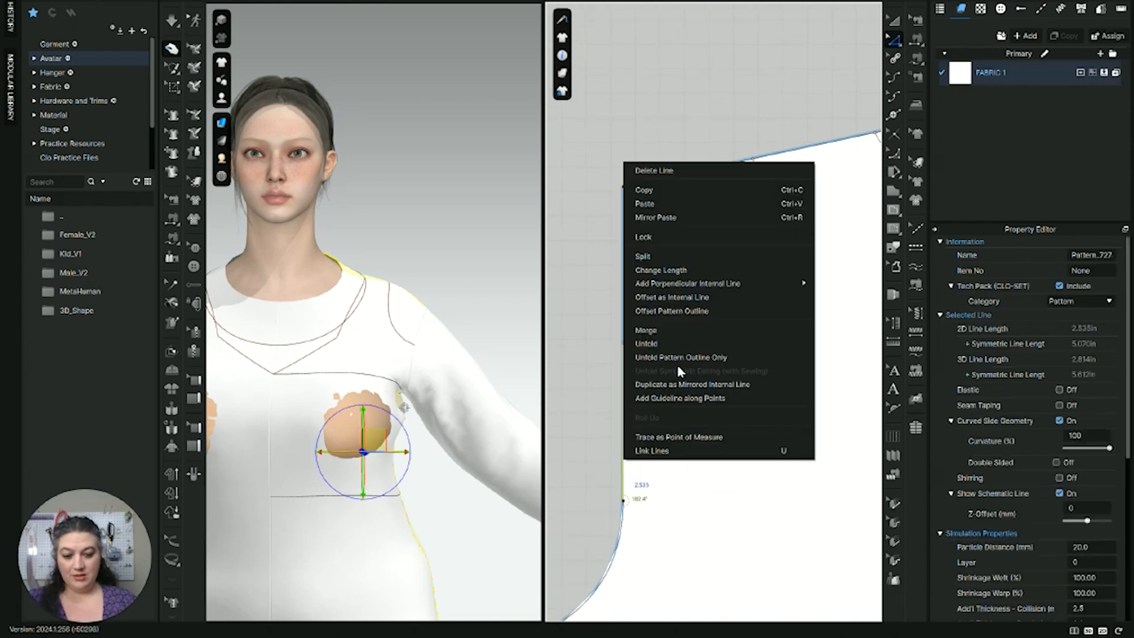
click(683, 255)
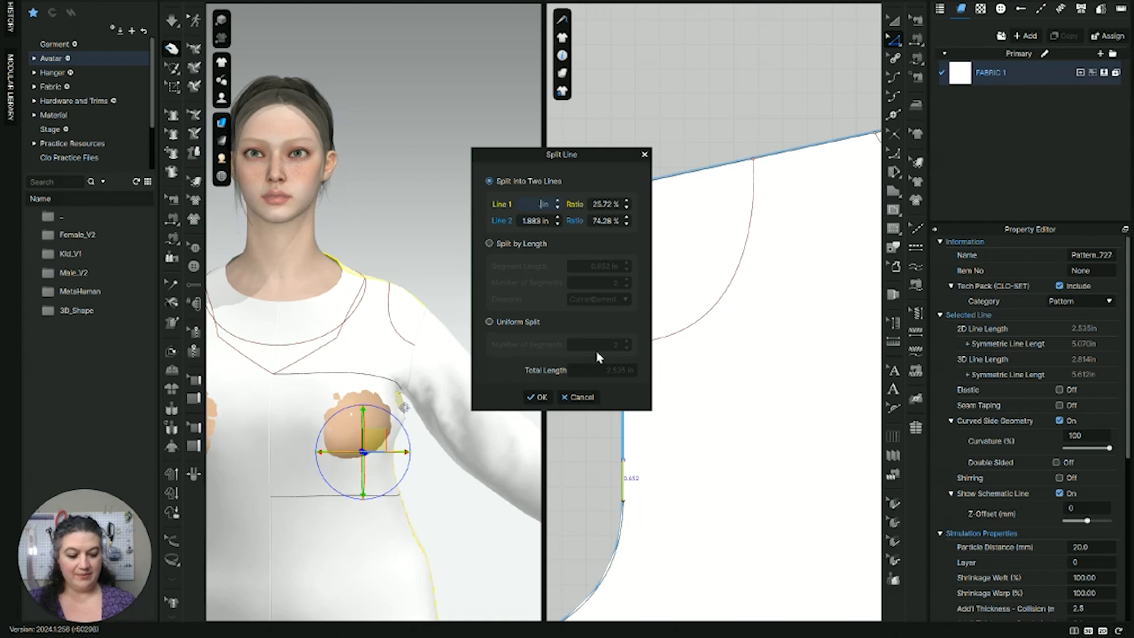
text(.75)
key(Tab)
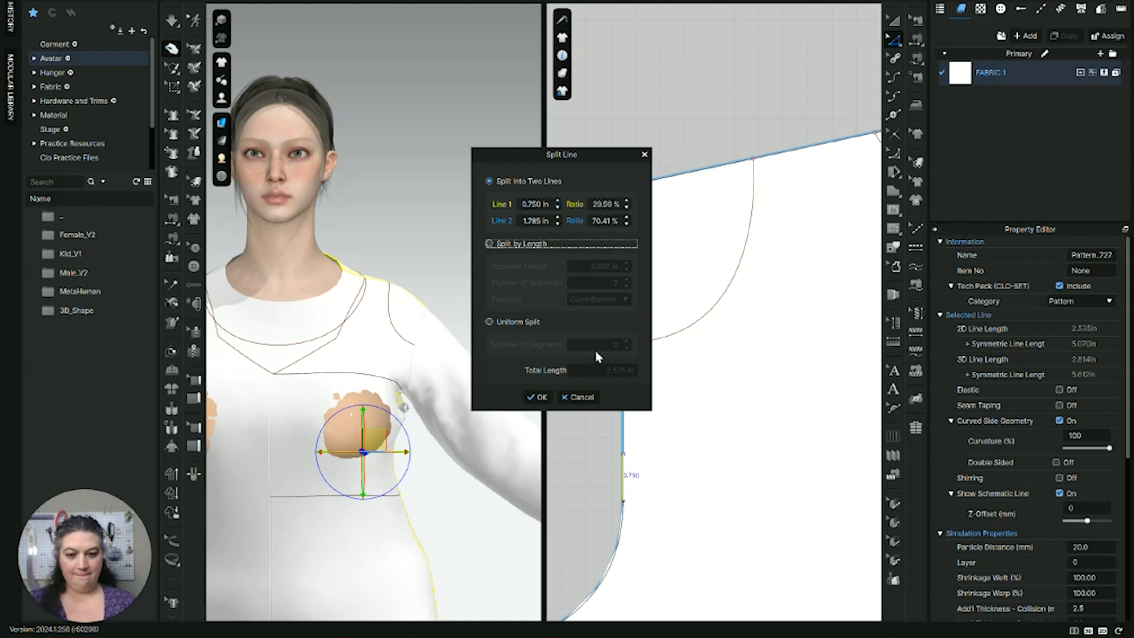
click(535, 396)
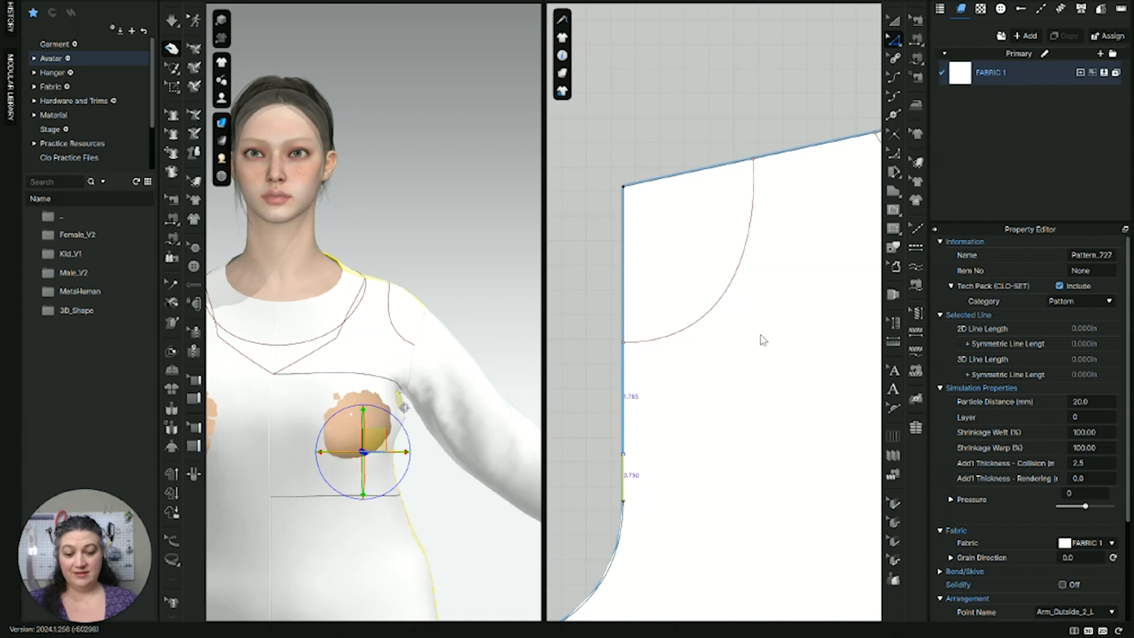
scroll(762, 335, down, 4)
middle_drag(768, 336, 679, 393)
right_click(680, 290)
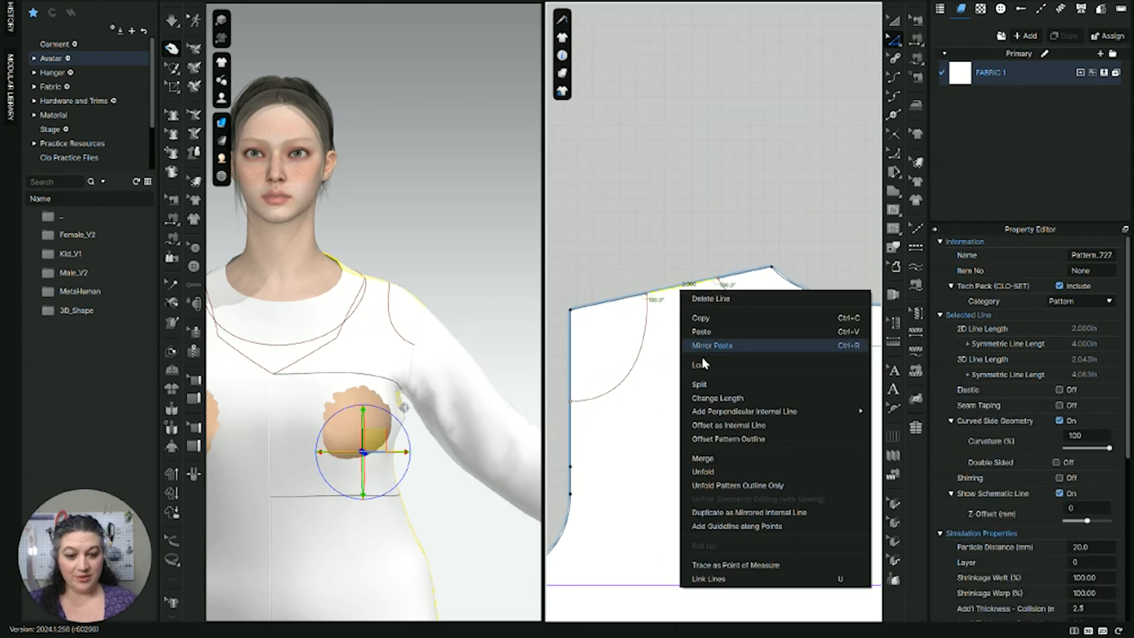
click(718, 398)
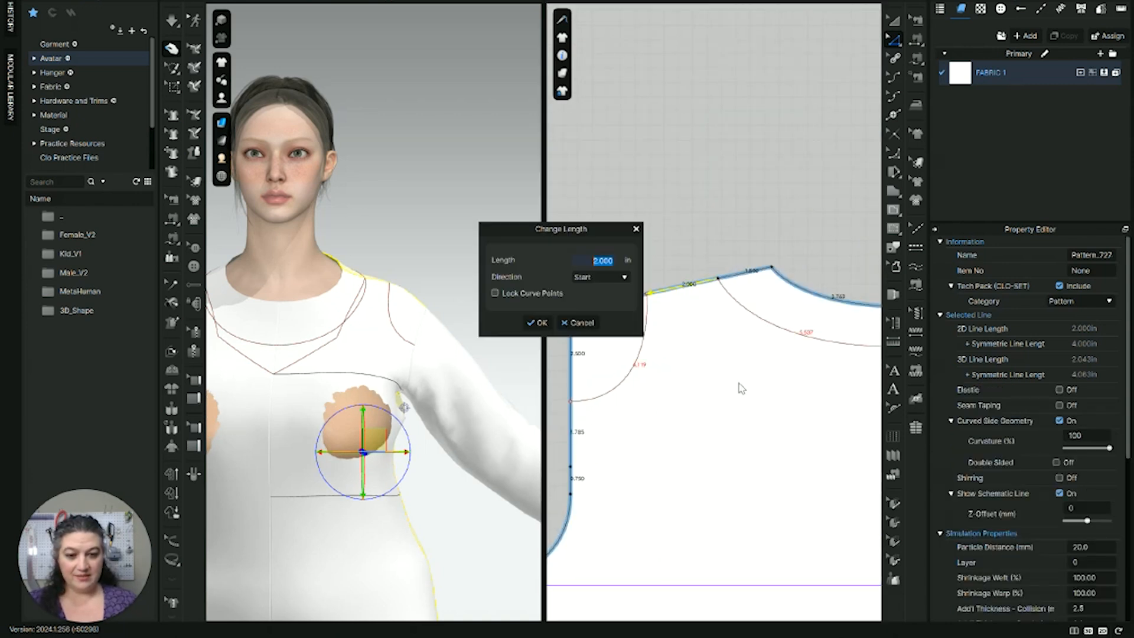
text(1.5)
key(Tab)
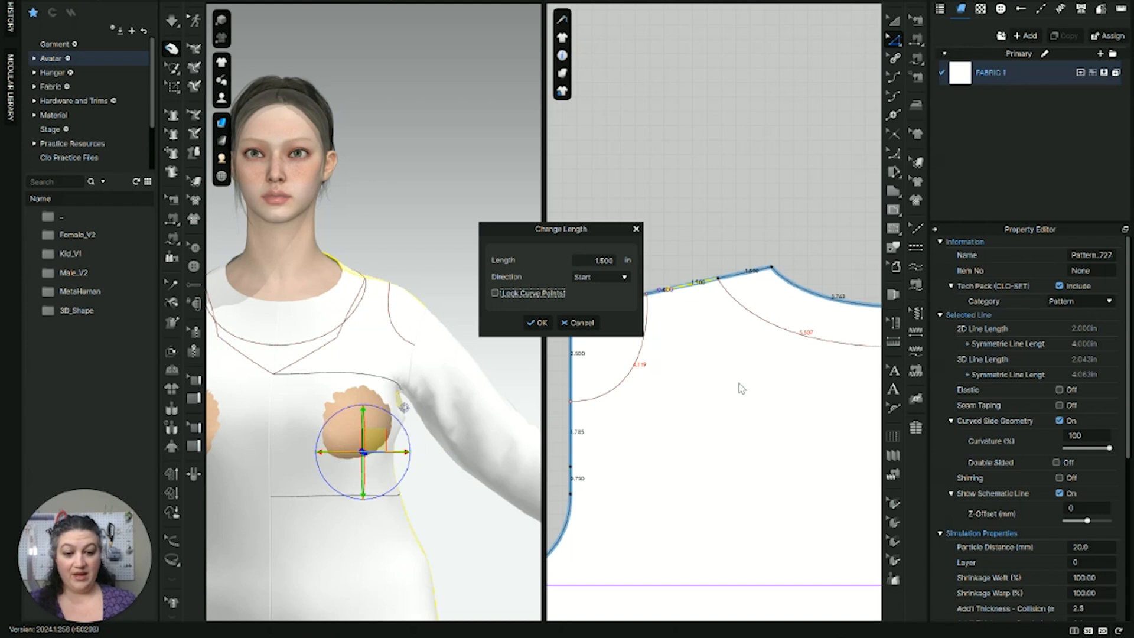
click(600, 323)
Step: Split the back shoulder line between the armhole and neckline internal lines into two lines, with Line 2 on the neck side set to 1.5 in
right_click(676, 290)
click(703, 381)
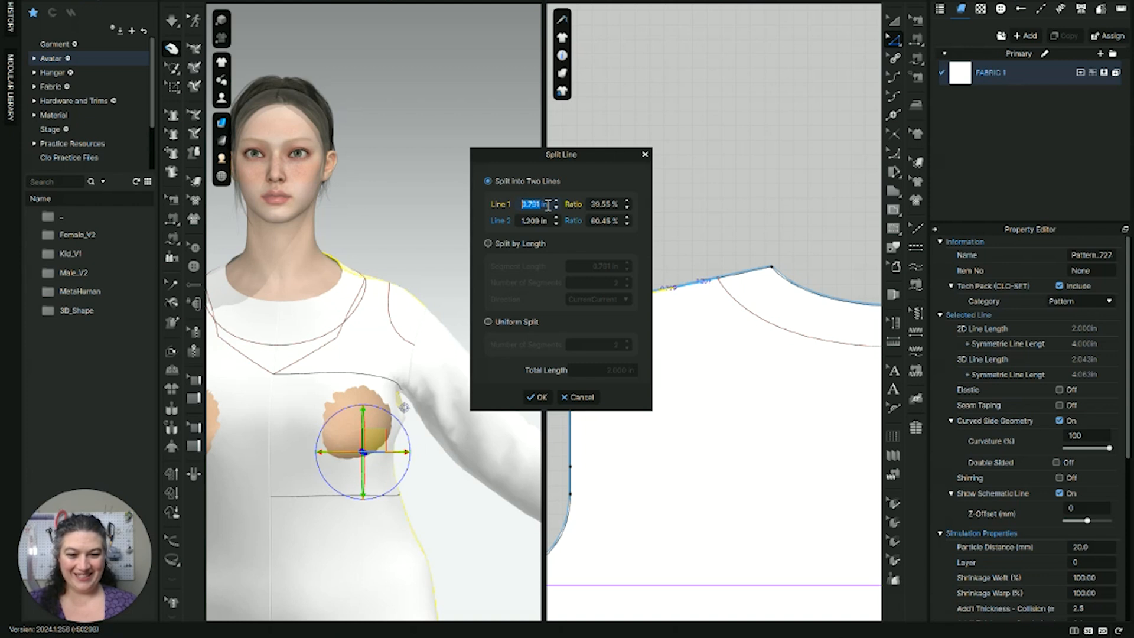
double_click(542, 221)
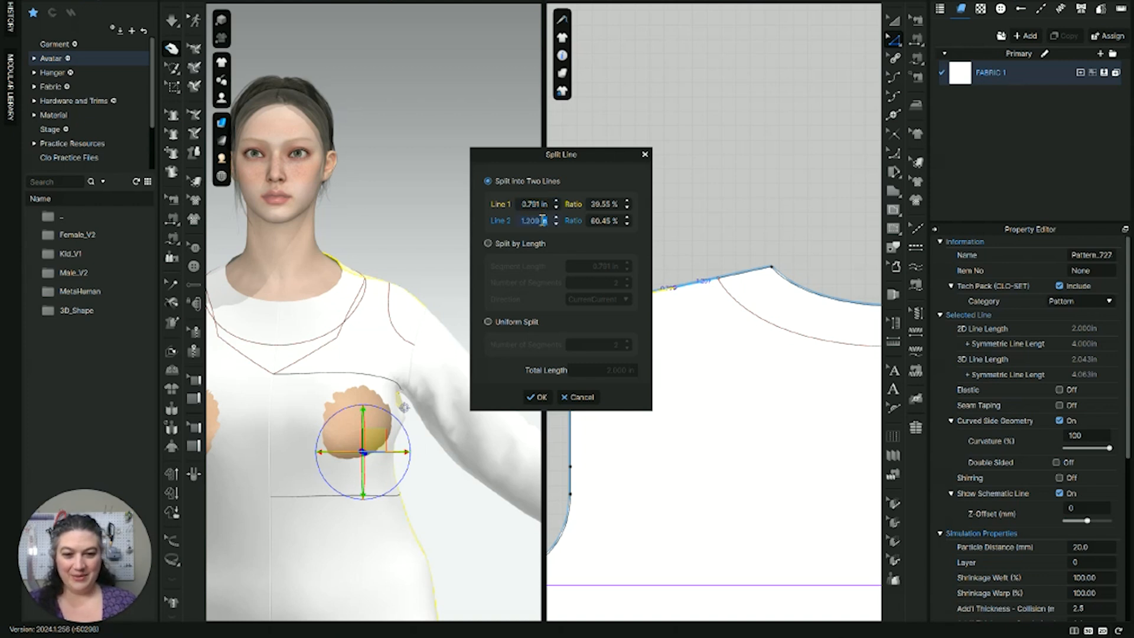
text(1.20)
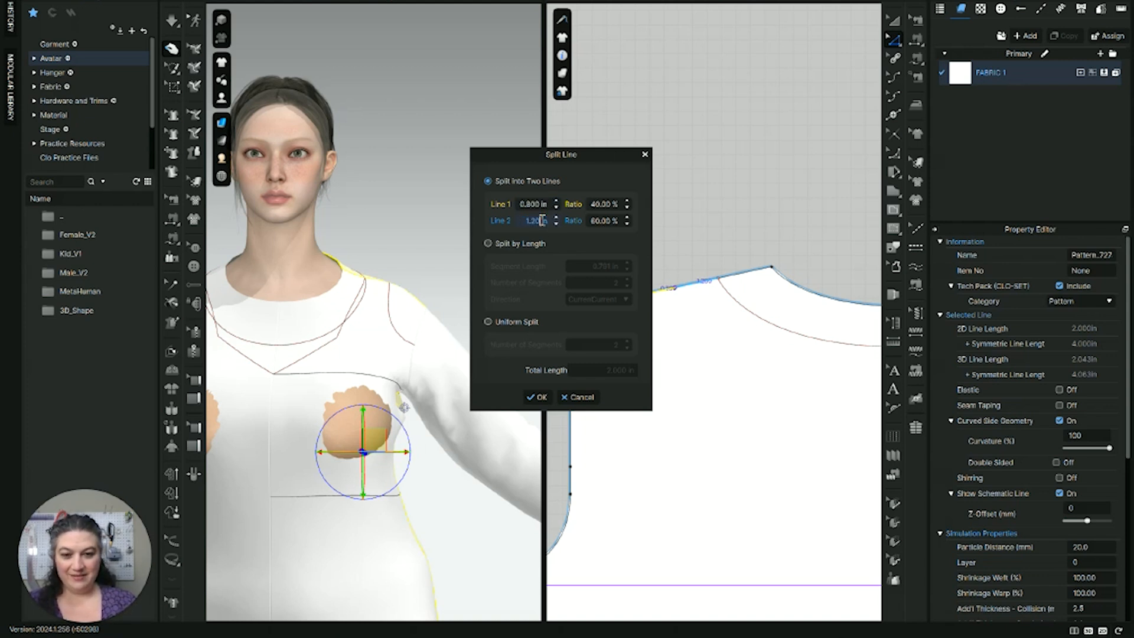
key(BackSpace)
text(5)
key(Tab)
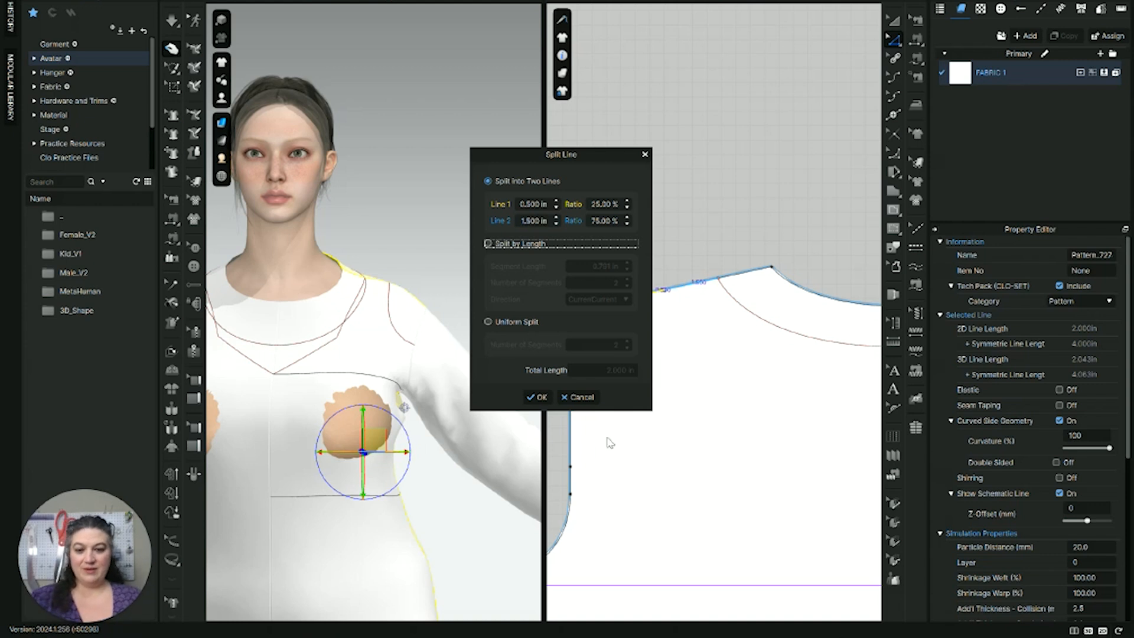
click(537, 397)
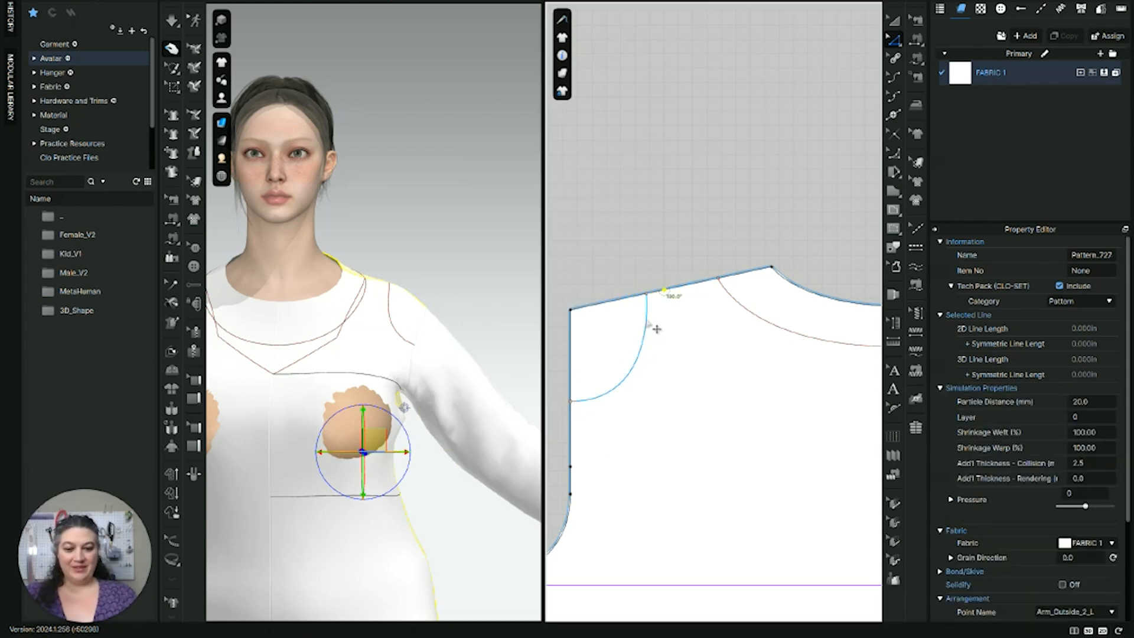
Step: Move the shoulder end of the back pattern's curved armhole internal line toward the neck, onto the new shoulder split point
click(647, 324)
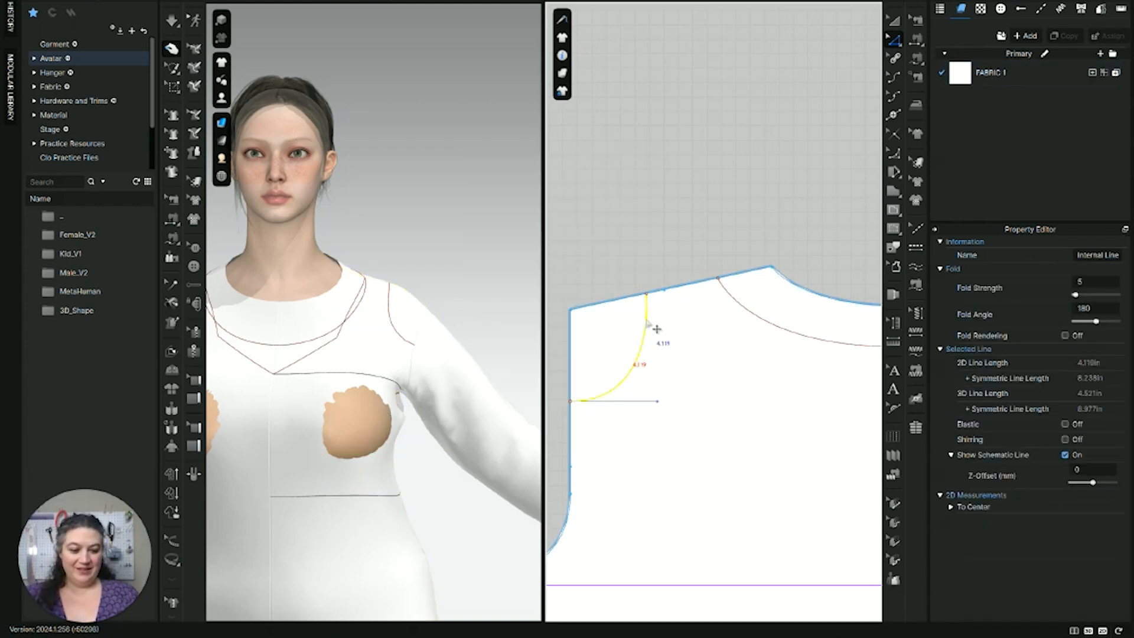
click(649, 297)
click(646, 294)
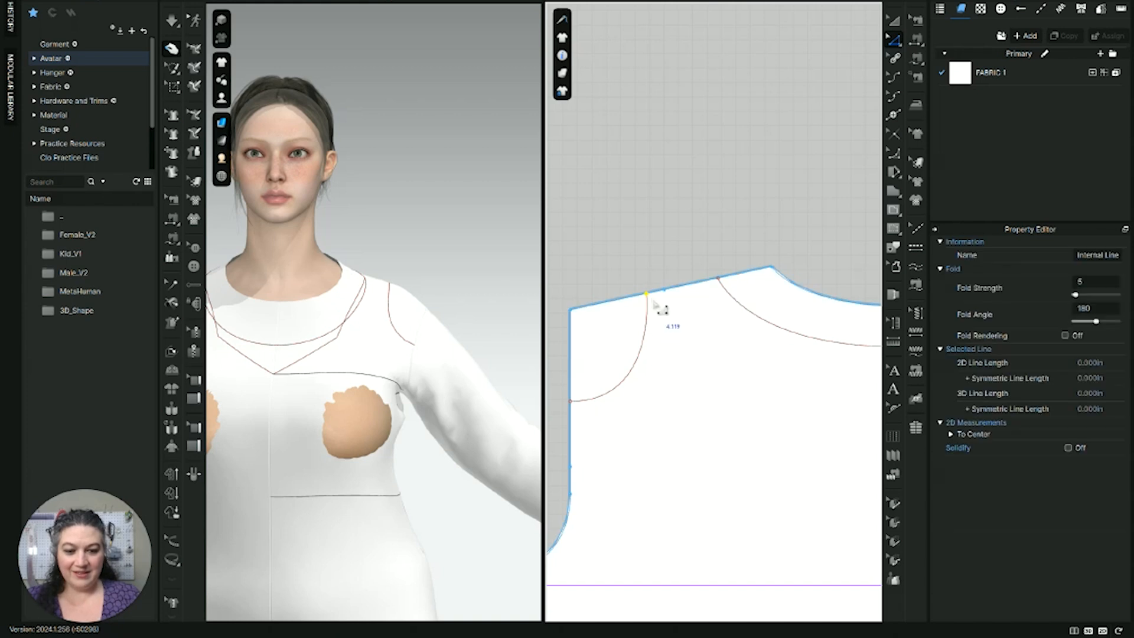
drag(653, 302, 671, 302)
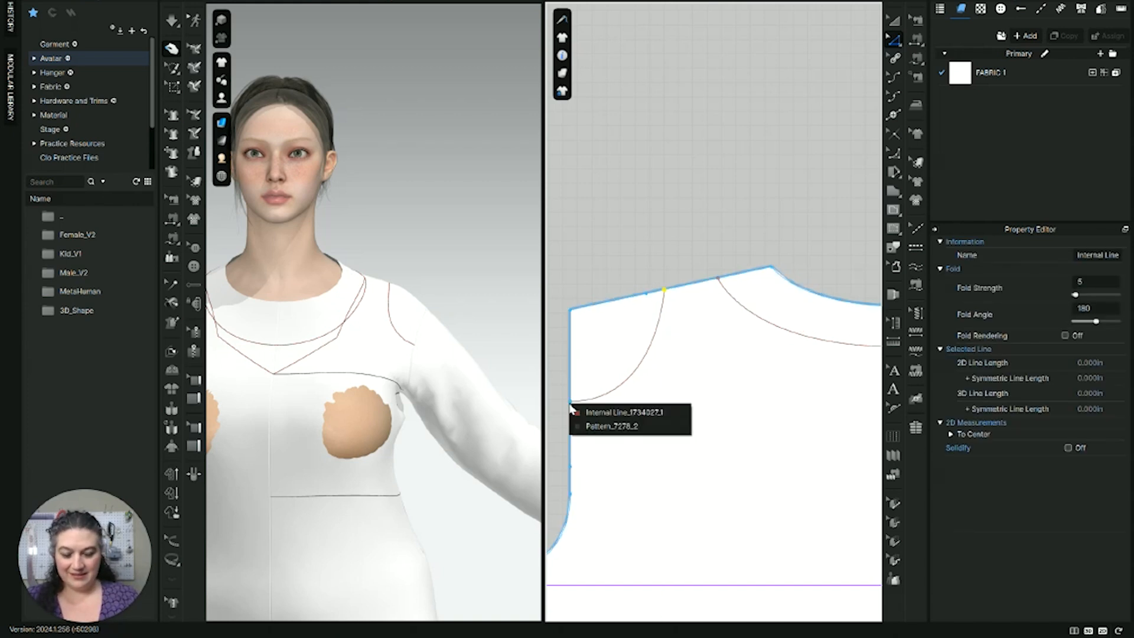
Step: Move the lower end of the back armhole internal line down onto the upper split point and adjust its curve handle slightly outward and upward
click(571, 403)
drag(571, 406, 571, 482)
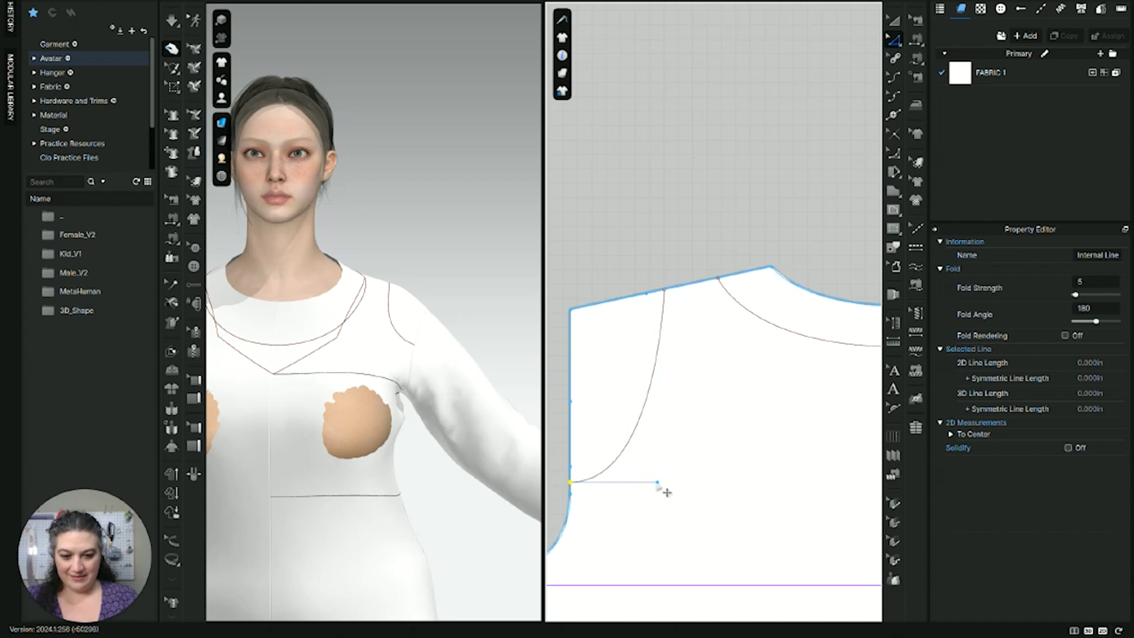
drag(571, 482, 572, 466)
mouse_move(657, 468)
mouse_down()
mouse_move(672, 479)
mouse_move(673, 459)
mouse_up()
scroll(469, 403, down, 4)
mouse_move(471, 407)
right_down()
mouse_move(251, 413)
mouse_move(263, 418)
mouse_move(311, 349)
mouse_move(452, 415)
mouse_move(491, 397)
right_up()
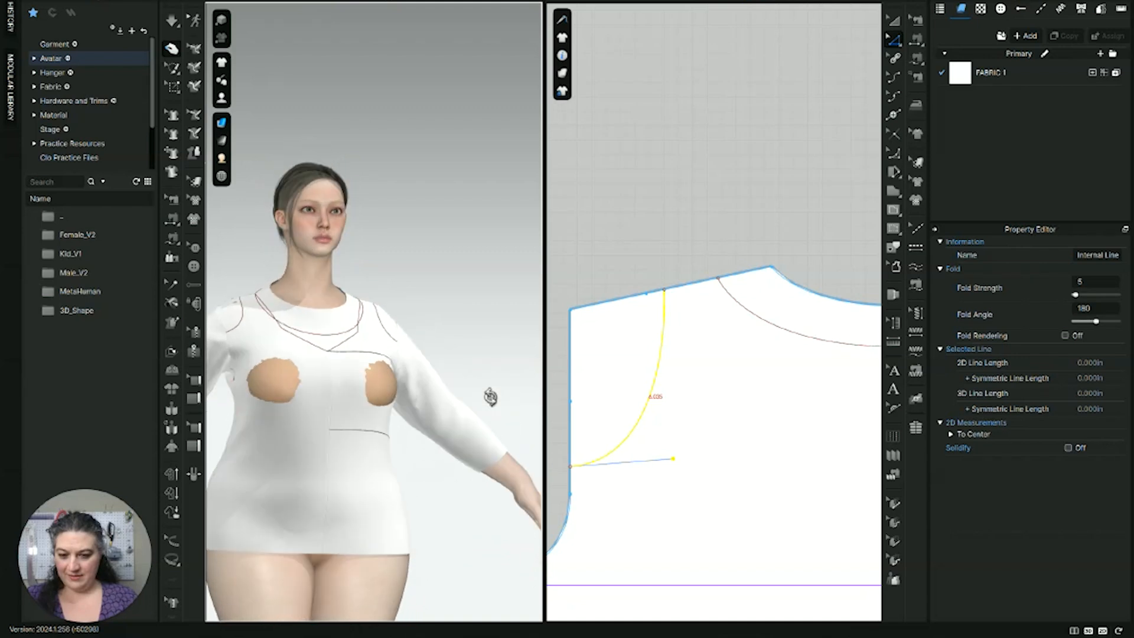
scroll(692, 350, down, 2)
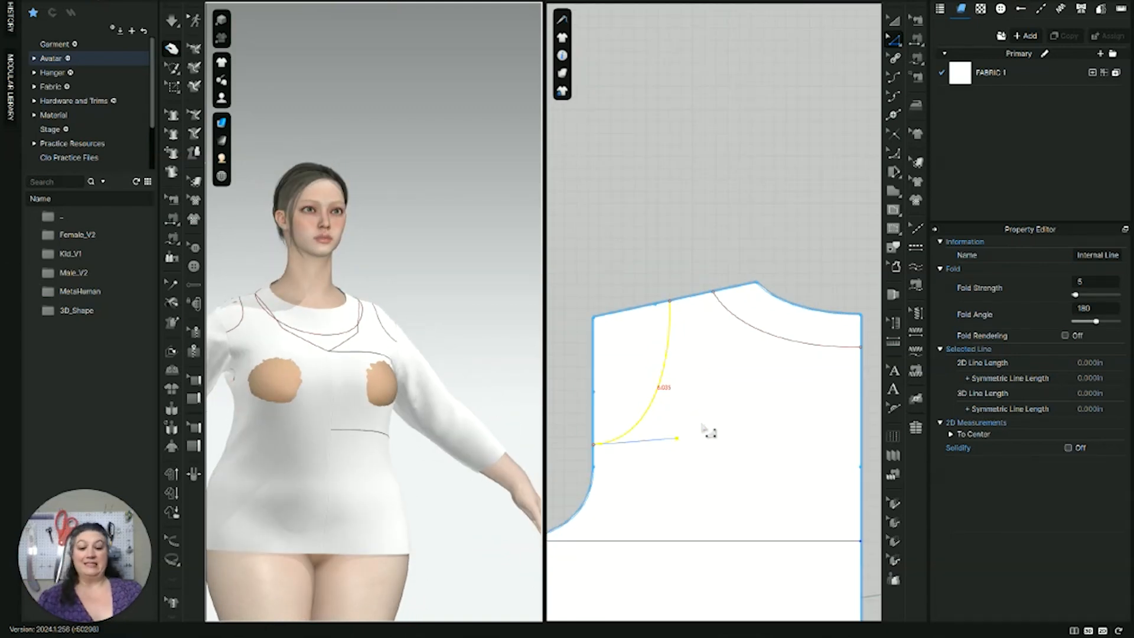
Step: Measure the back armhole segments below the internal line together, and split the sleeve cap's back half with Line 1 at 5.151 in from the underarm
scroll(671, 478, down, 3)
middle_drag(672, 476, 709, 375)
scroll(636, 414, up, 2)
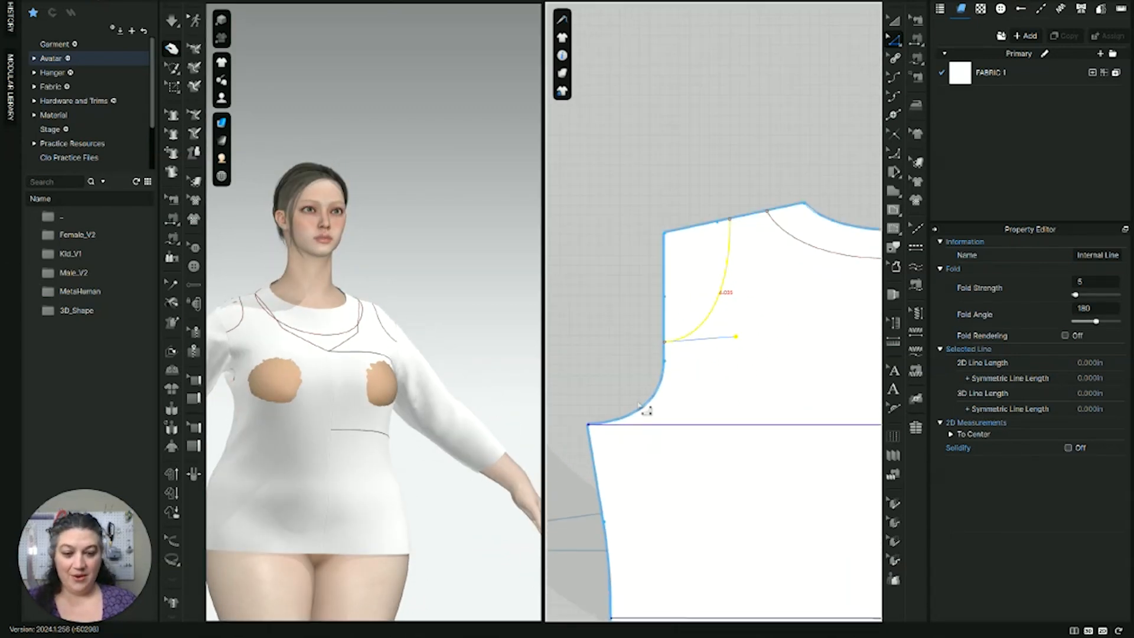
click(650, 405)
shift+click(666, 353)
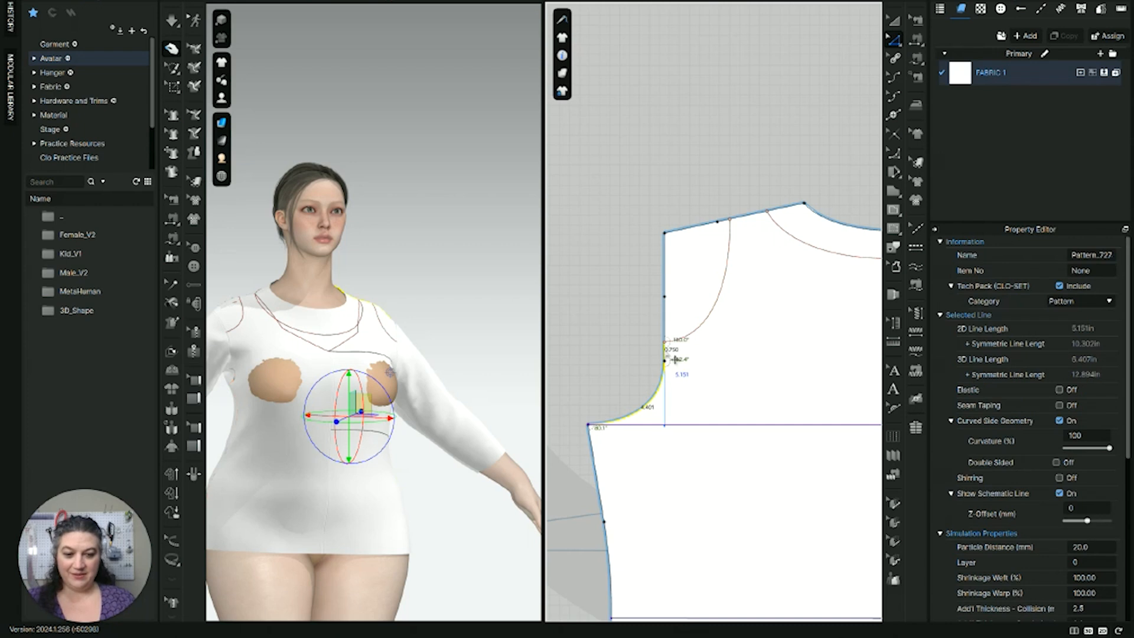
scroll(675, 359, down, 3)
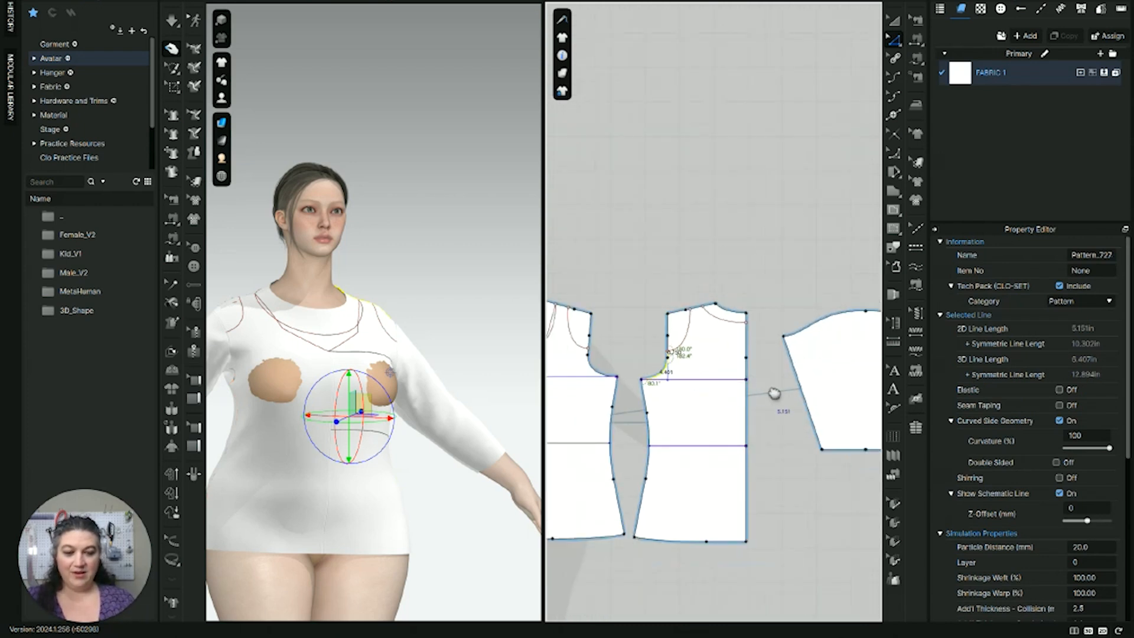
middle_drag(760, 392, 600, 431)
scroll(600, 430, up, 2)
scroll(725, 384, up, 2)
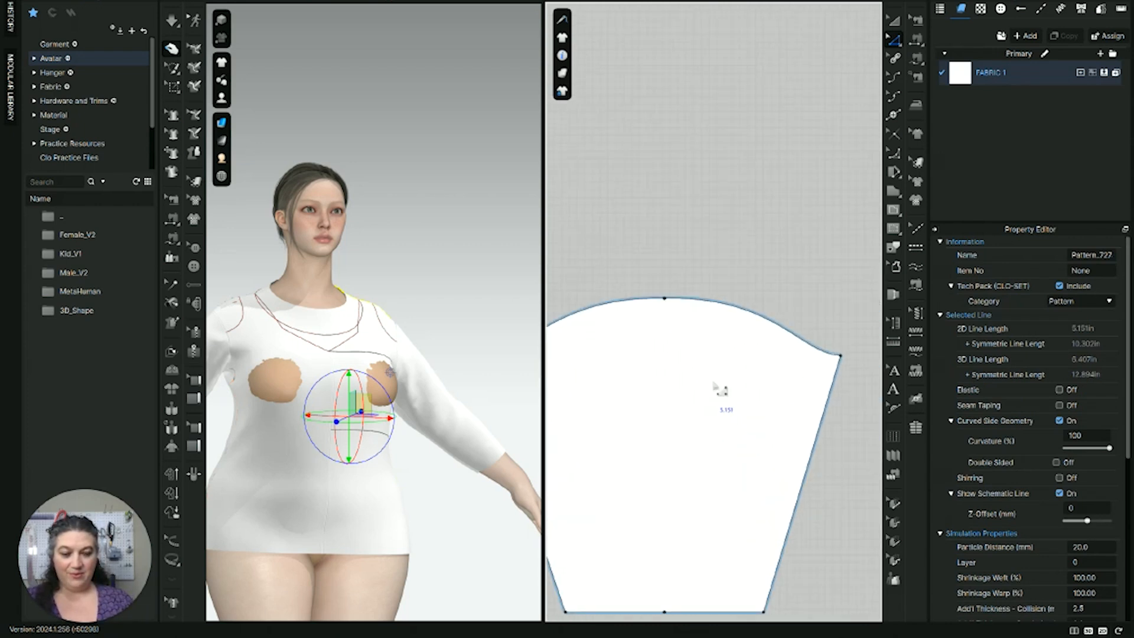
right_click(784, 325)
click(814, 432)
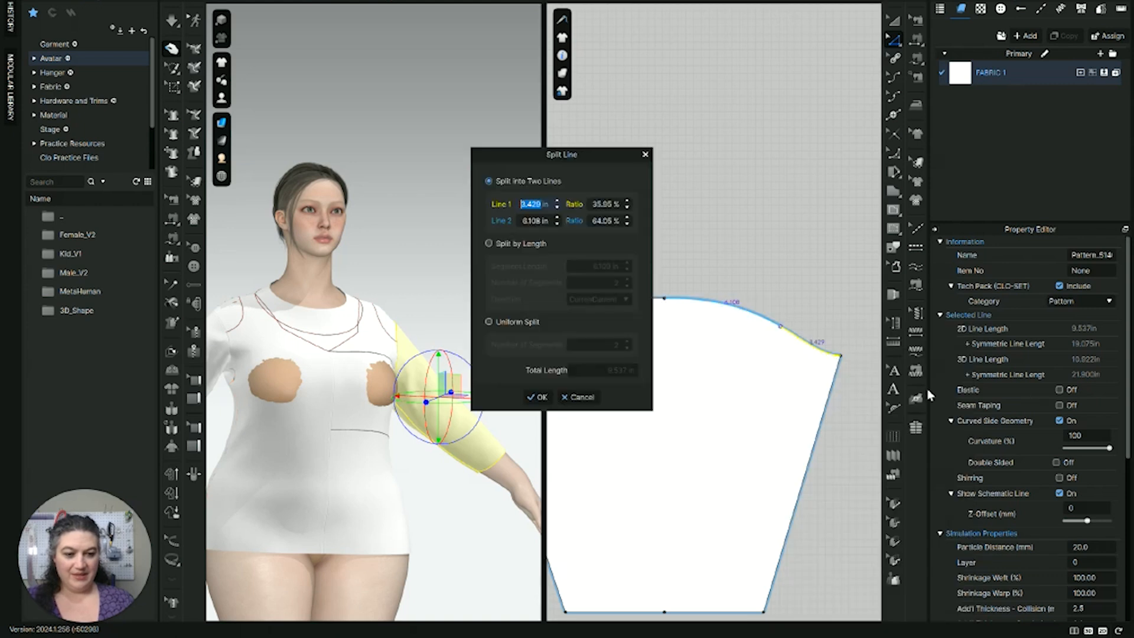
text(5.151)
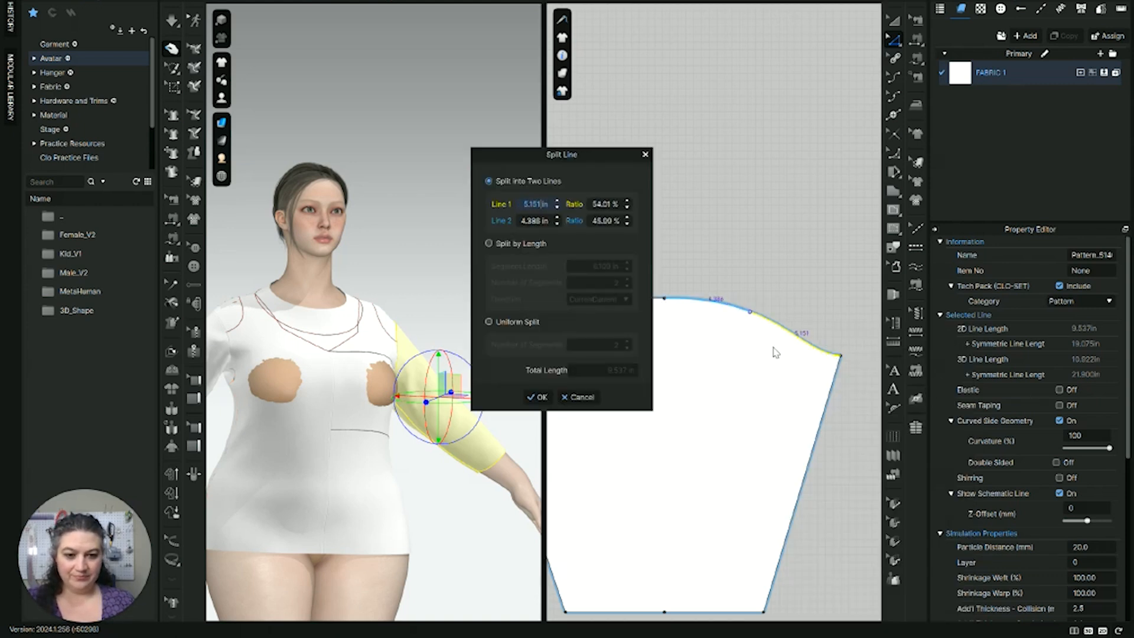
click(536, 396)
Step: Measure the front armhole segments below the internal line together, and split the sleeve cap's front half with Line 1 at 5.503 in from the underarm
scroll(641, 396, down, 4)
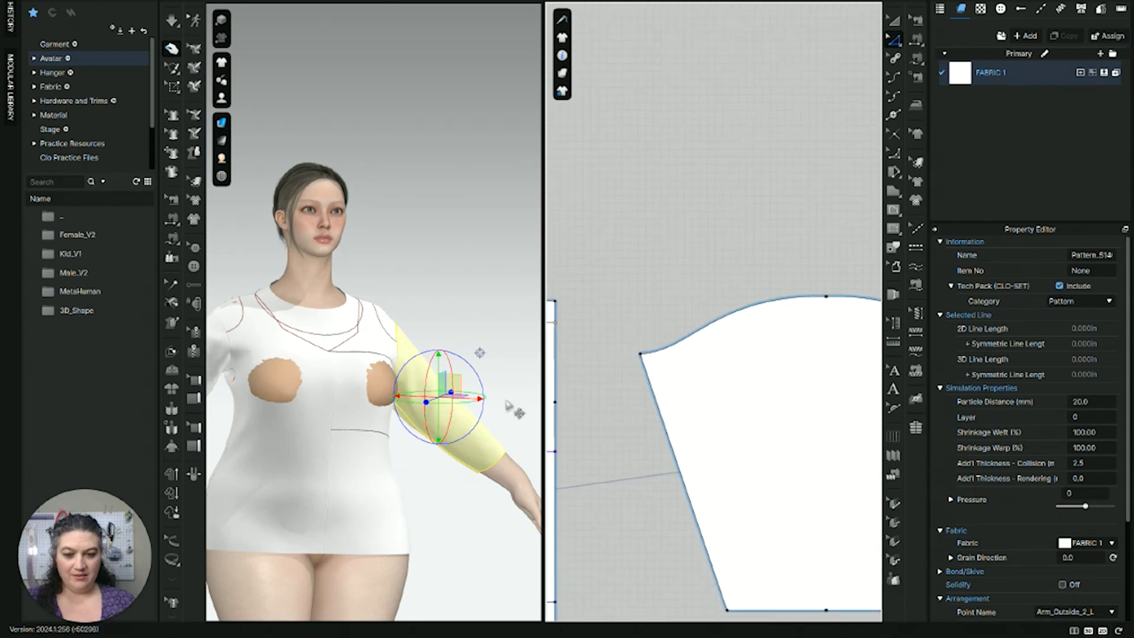
middle_drag(619, 414, 816, 402)
scroll(688, 407, up, 5)
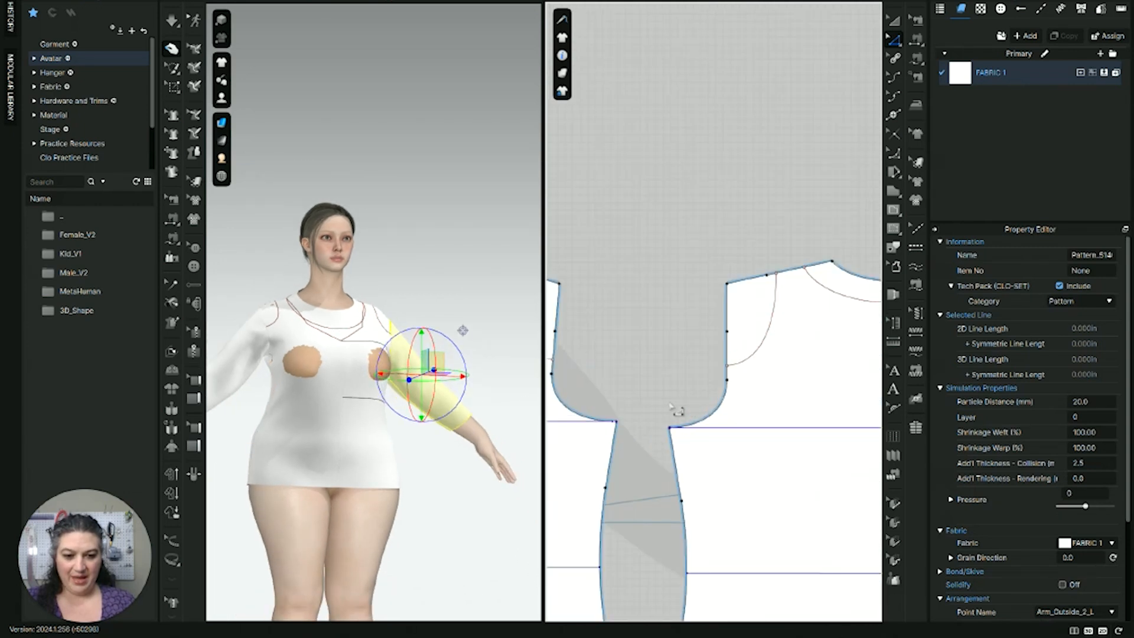
middle_drag(645, 412, 762, 394)
click(687, 390)
shift+click(671, 344)
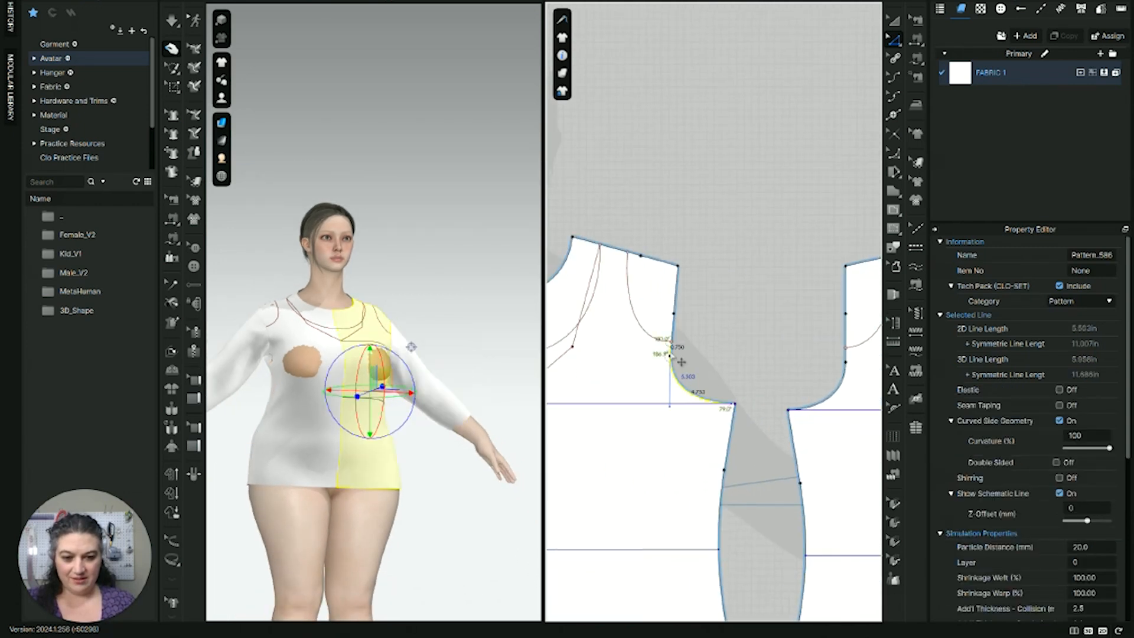
scroll(719, 356, down, 3)
middle_drag(869, 350, 680, 409)
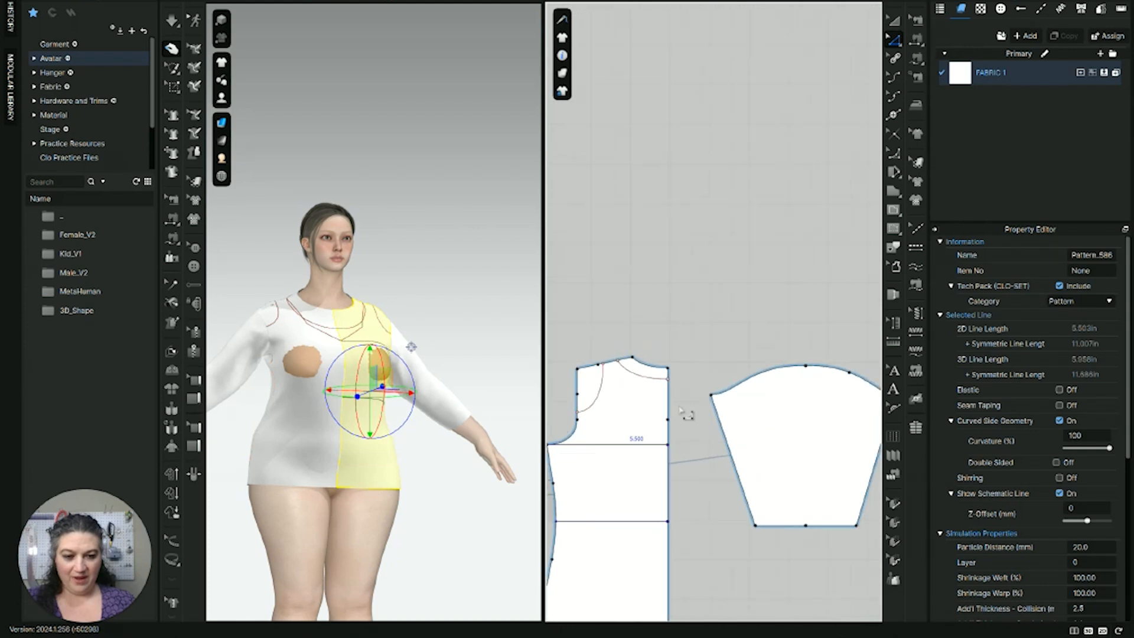
scroll(698, 395, up, 7)
middle_drag(862, 329, 724, 385)
right_click(739, 369)
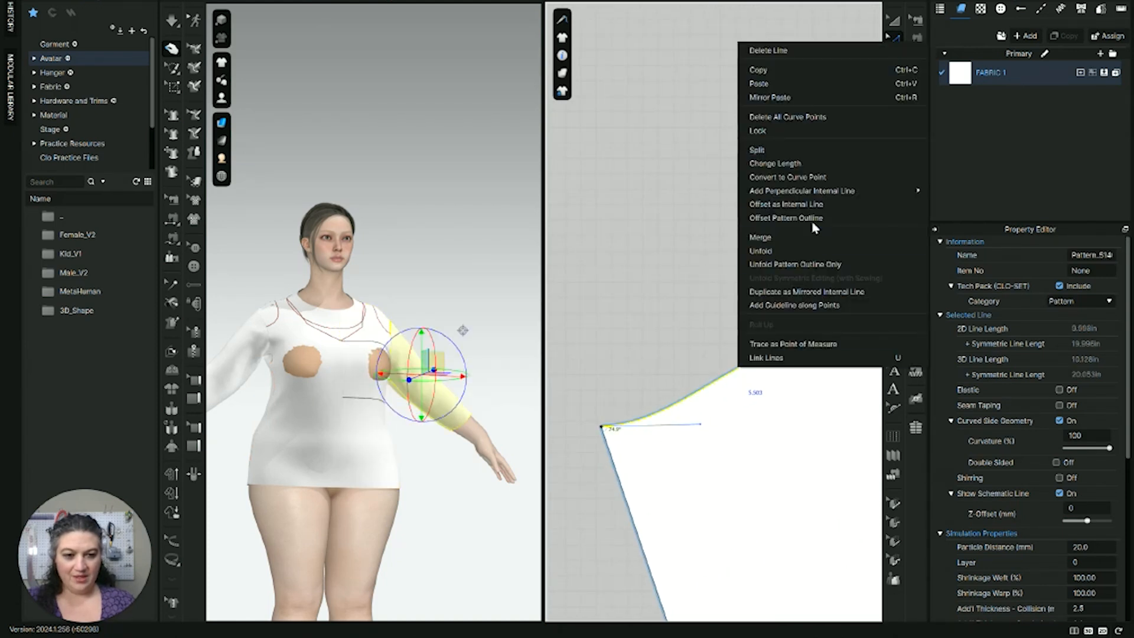
click(809, 158)
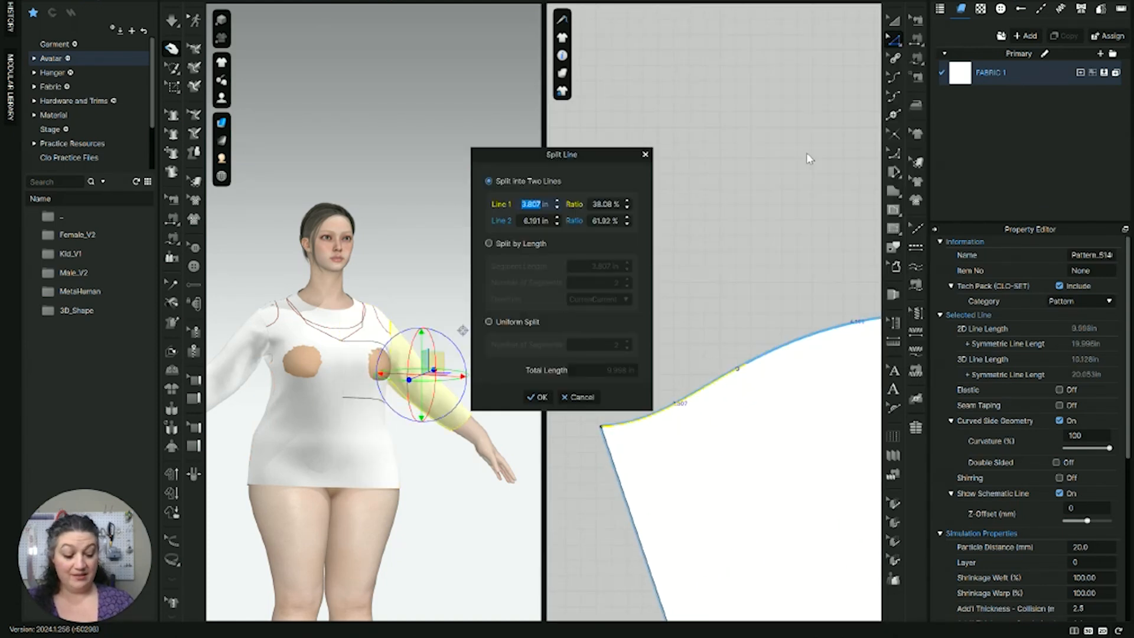
text(5.5)
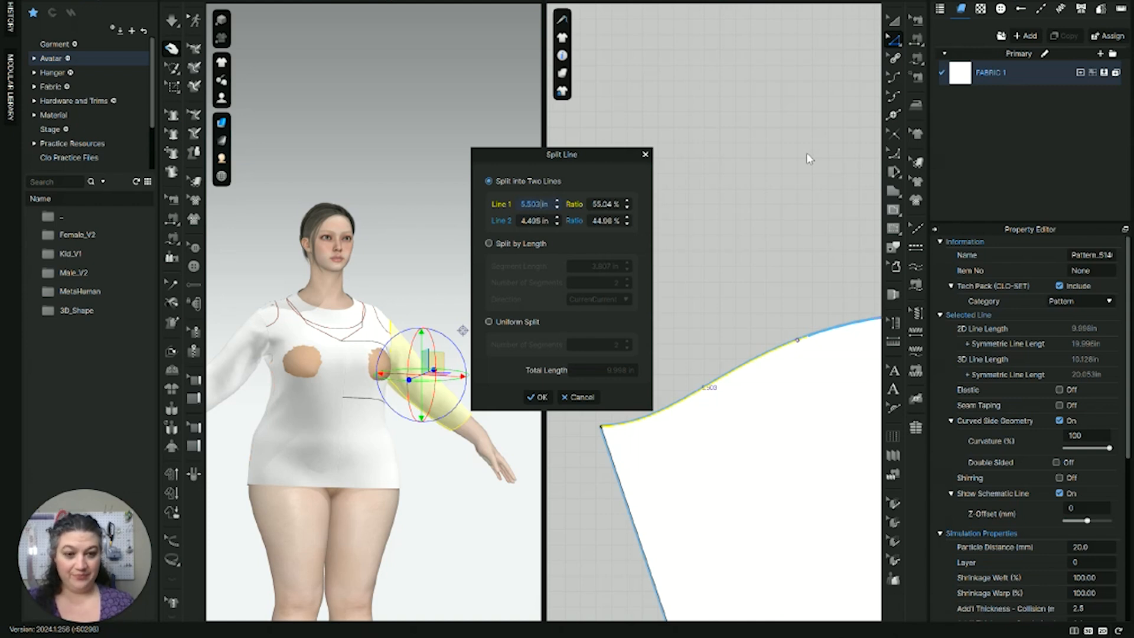
key(Return)
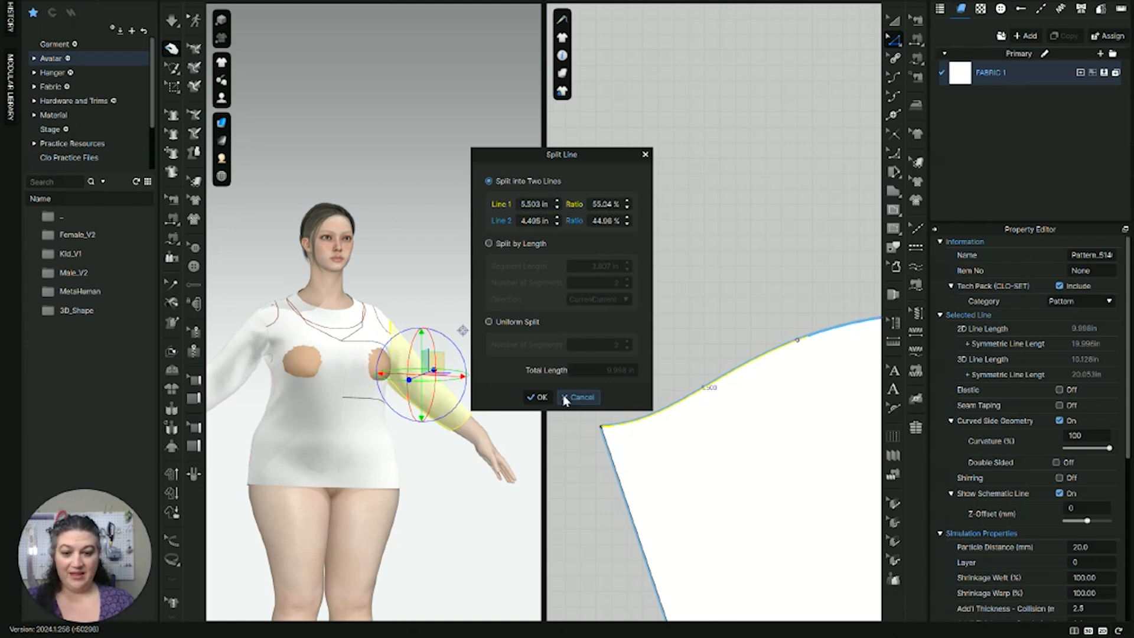
click(537, 397)
Step: Split the front half of the sleeve hem into two lines, with Line 1 beside the hem midpoint set to 1 in
scroll(661, 390, down, 2)
scroll(661, 391, down, 1)
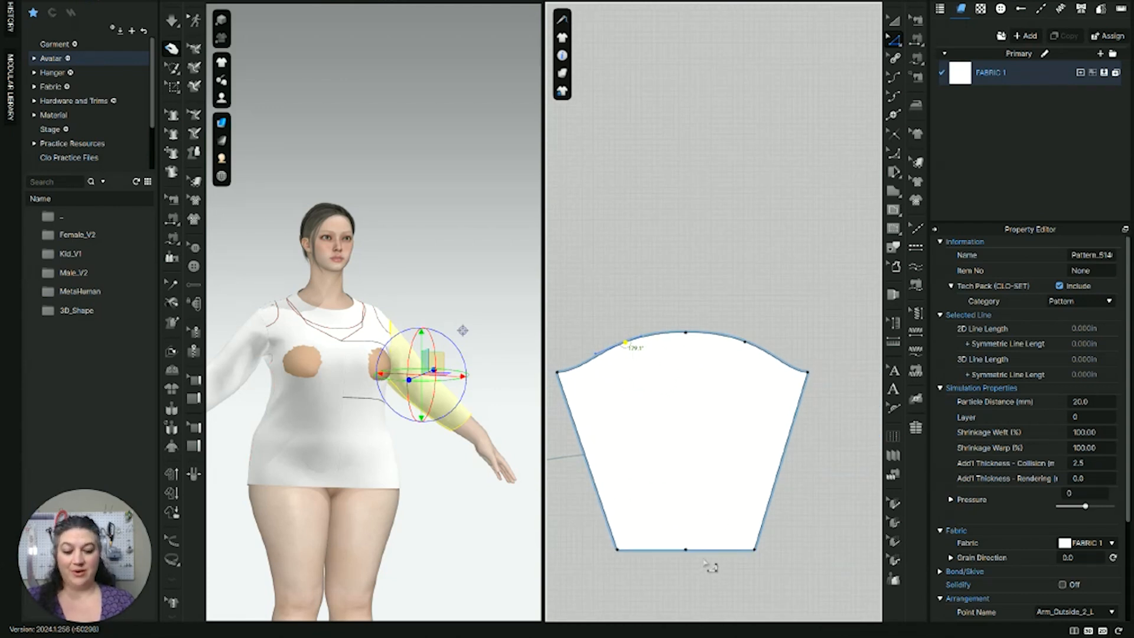
scroll(687, 564, up, 3)
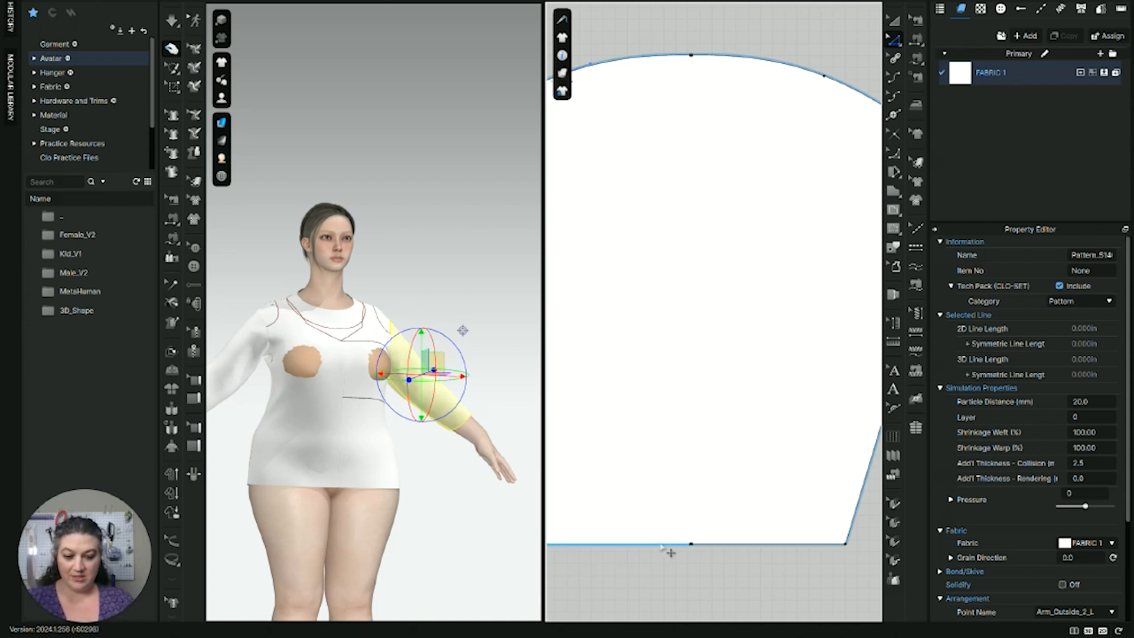
click(660, 548)
right_click(663, 546)
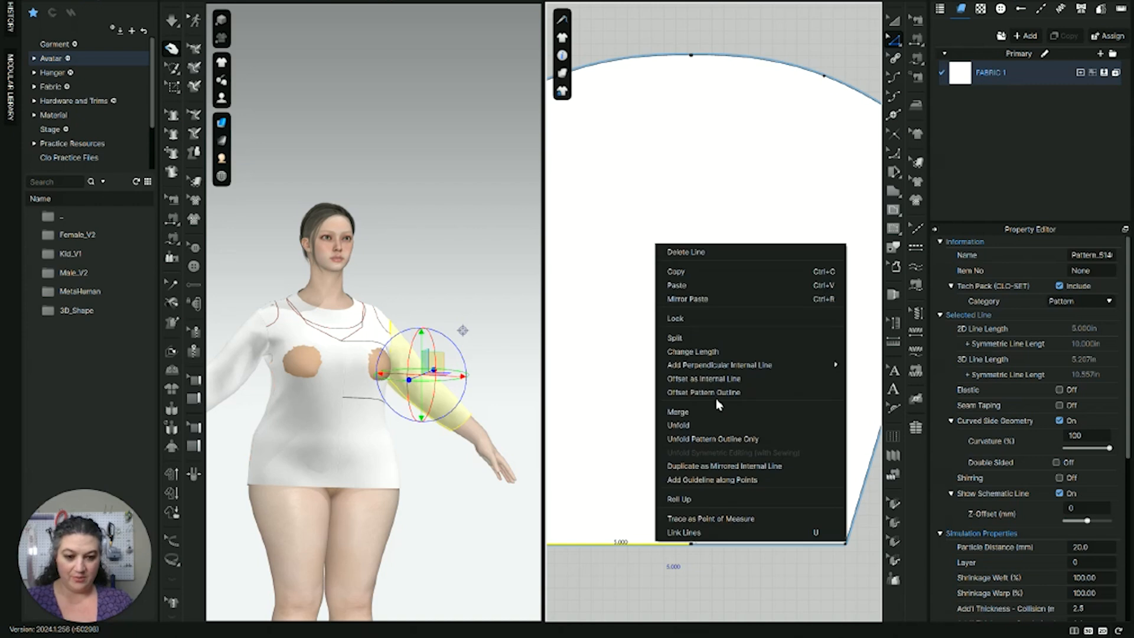
click(721, 338)
text(1)
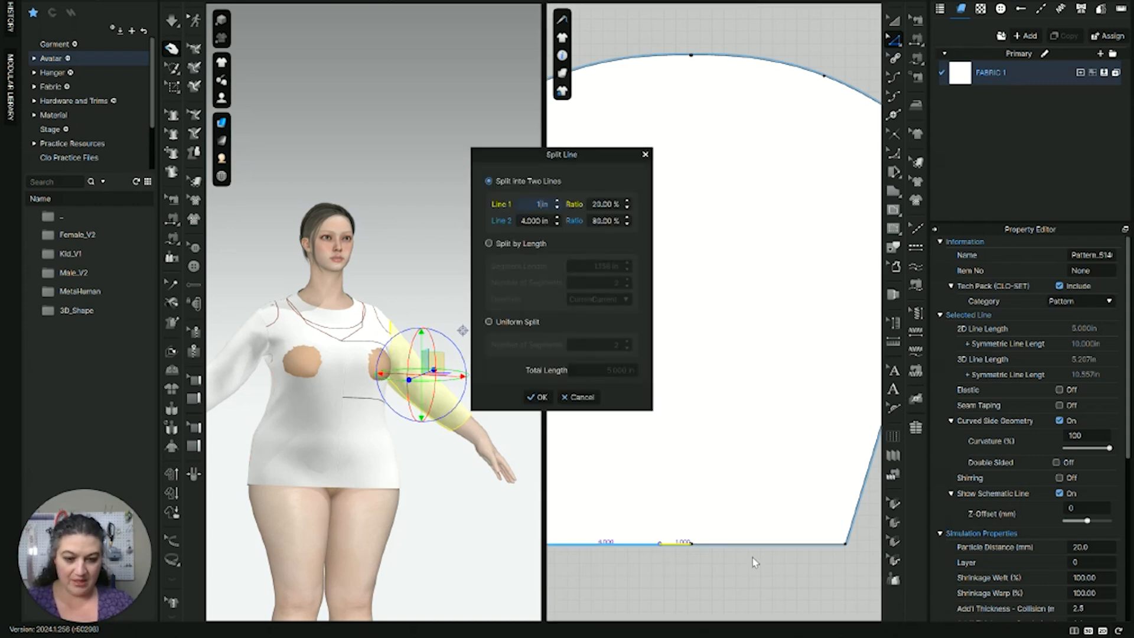
key(Return)
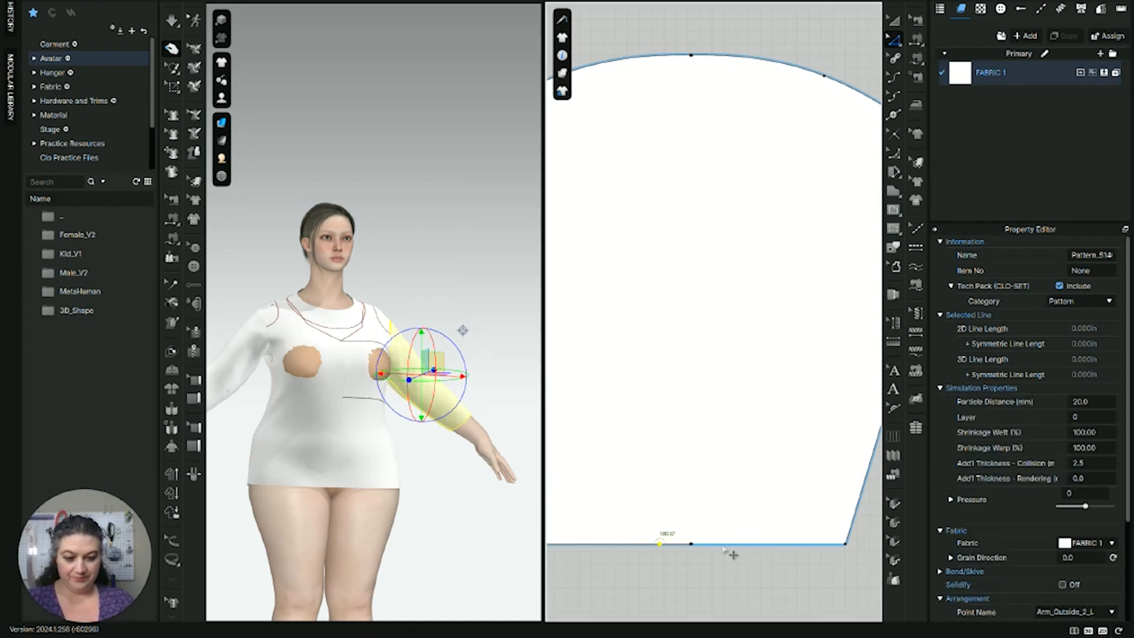
Step: Split the back half of the sleeve hem into two lines, with Line 1 beside the hem midpoint set to 1 in
click(728, 544)
right_click(728, 545)
click(746, 339)
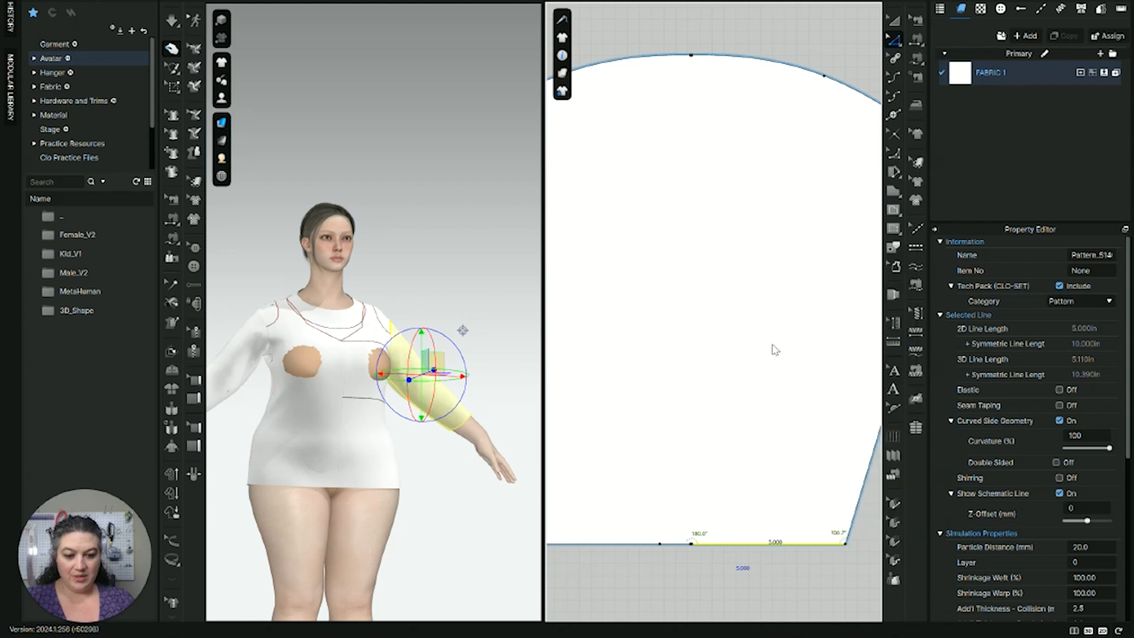
text(1)
key(Tab)
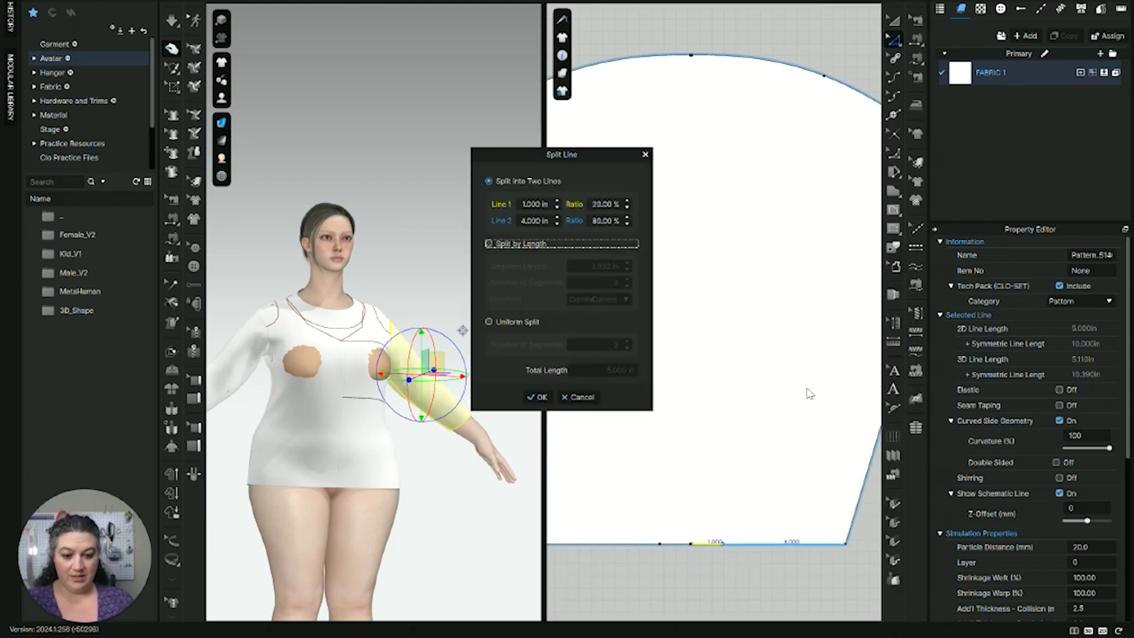
key(Return)
Step: Draw two straight internal lines on the sleeve, joining the front and back cap split points to the hem split points on the same side
scroll(742, 364, down, 3)
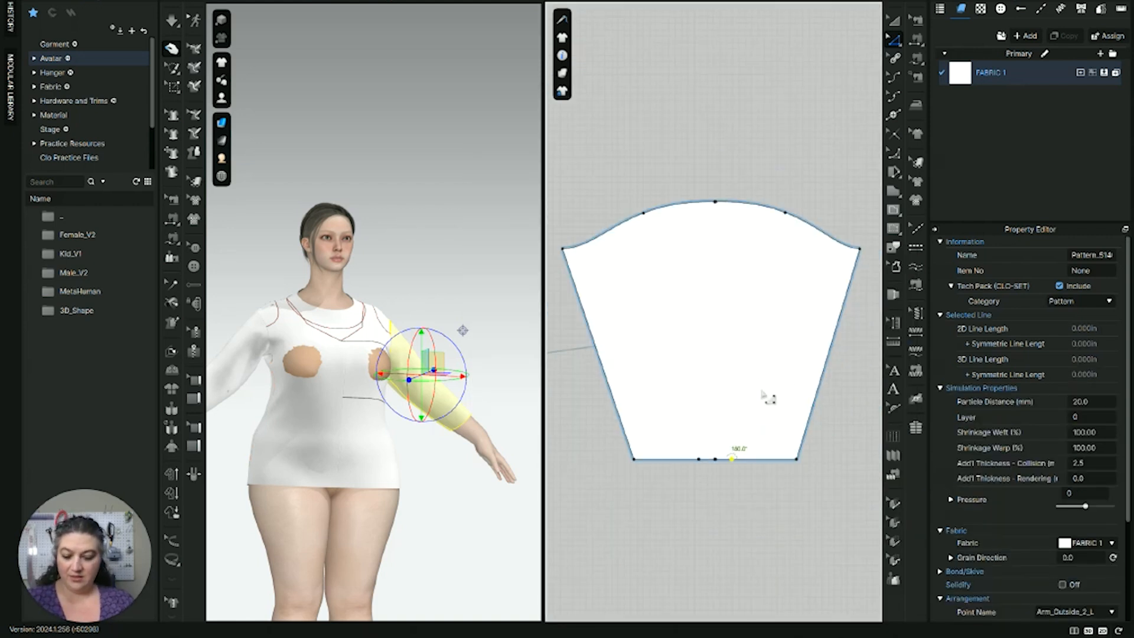
key(g)
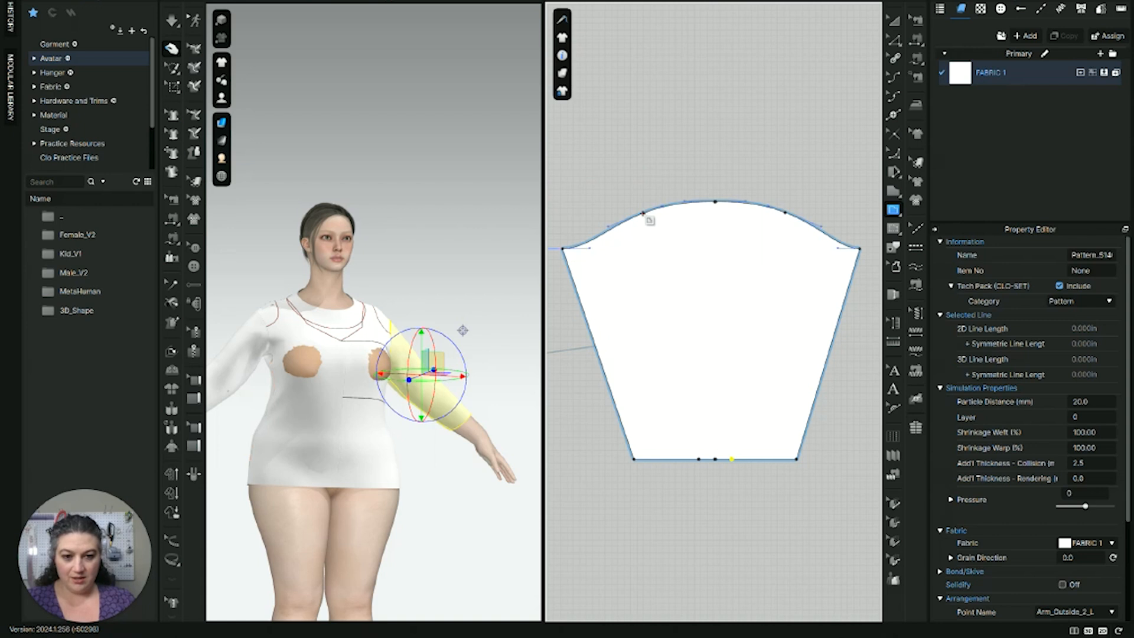
click(644, 212)
click(699, 459)
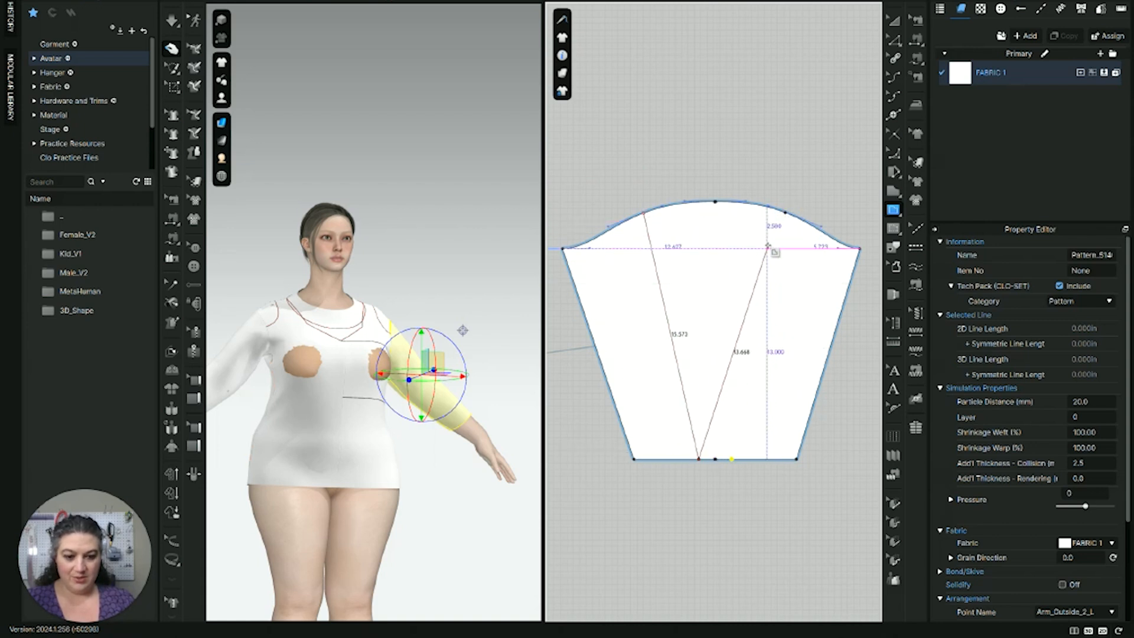
key(Return)
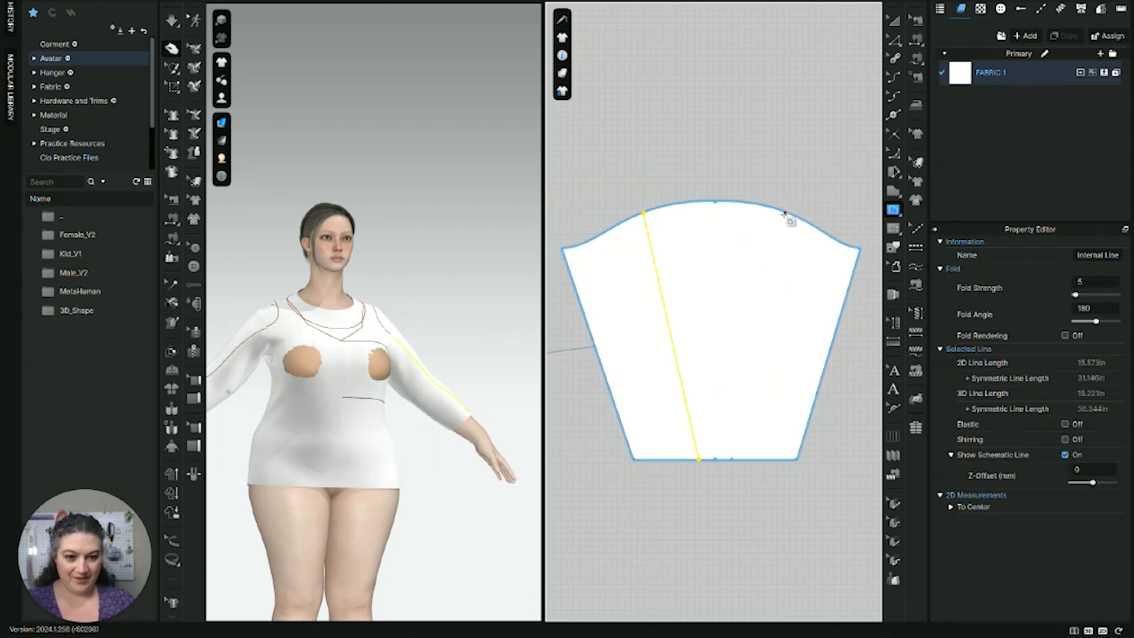
click(785, 213)
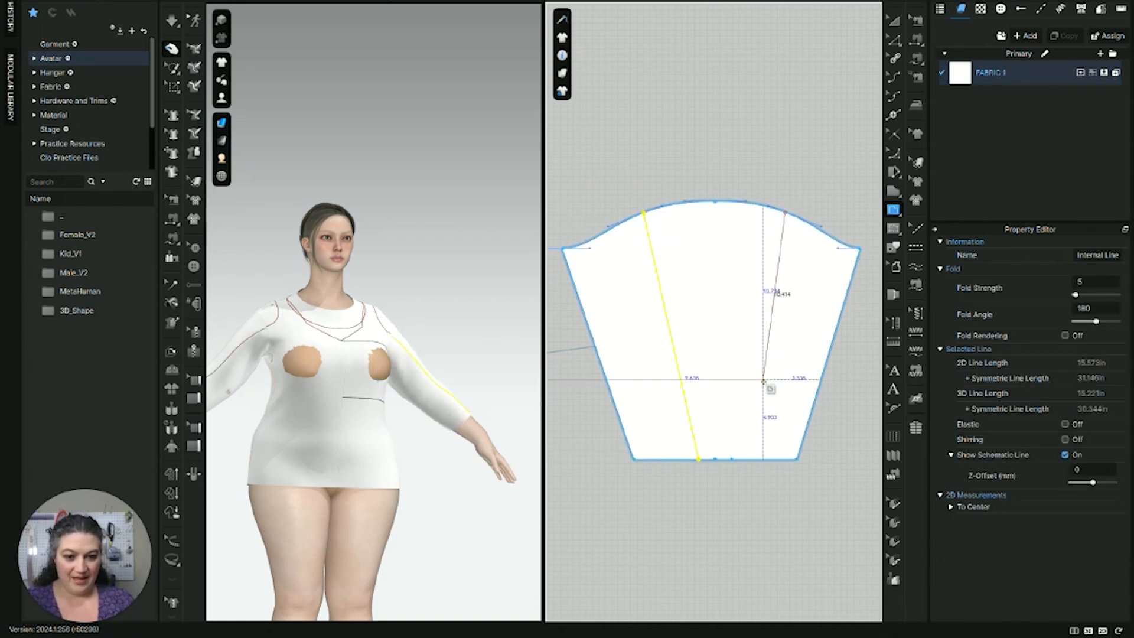
click(731, 459)
key(Return)
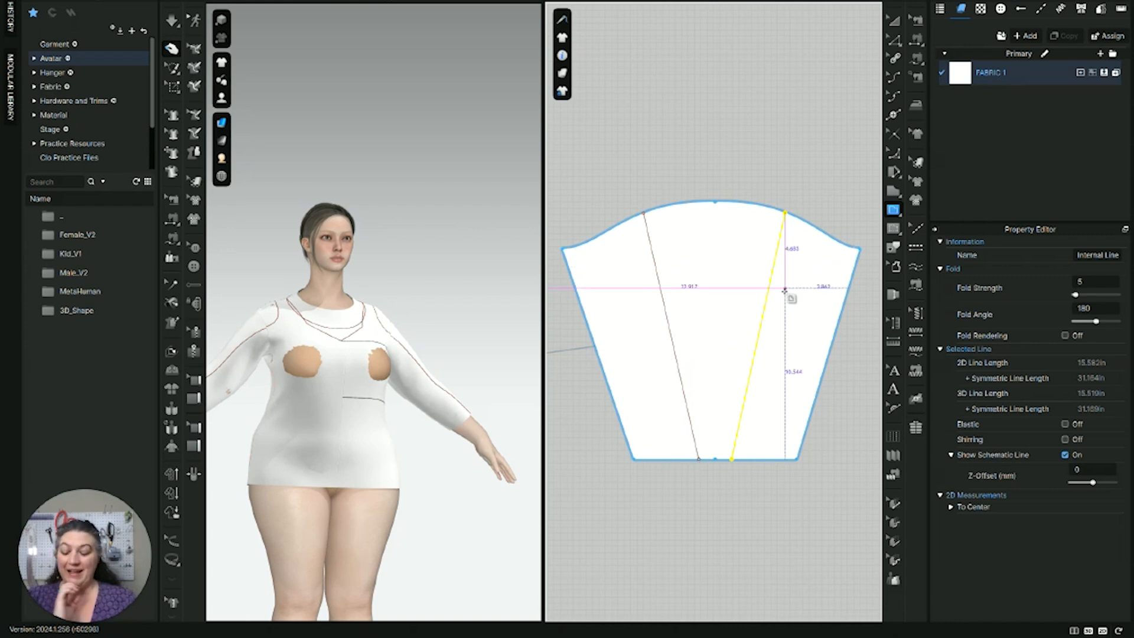
right_drag(468, 354, 346, 355)
scroll(664, 335, up, 4)
scroll(678, 335, down, 2)
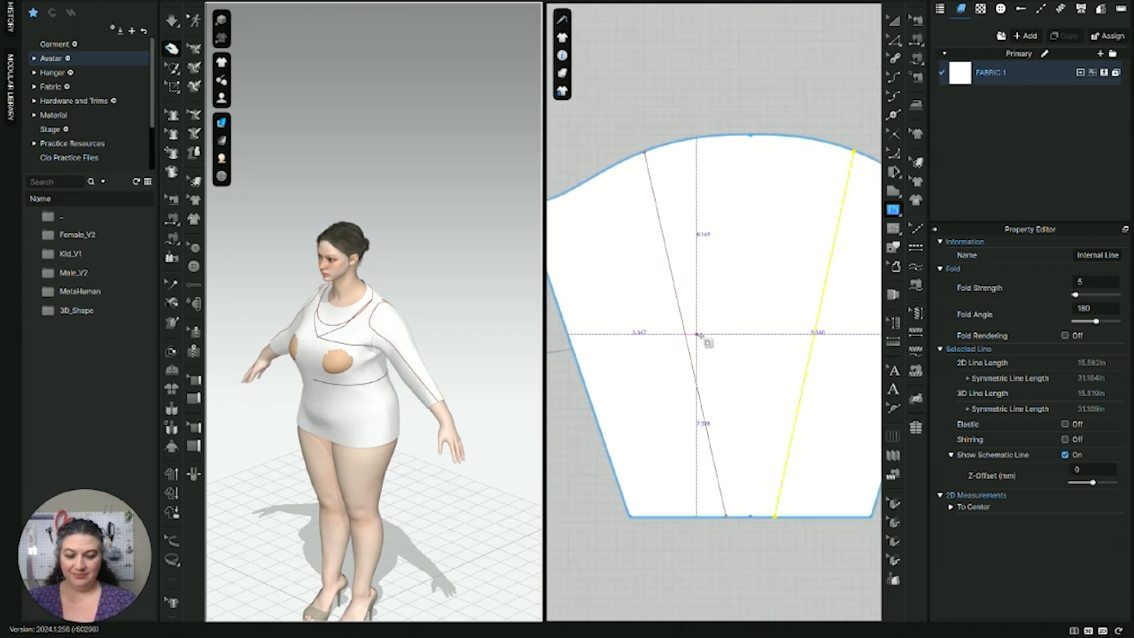
middle_drag(730, 347, 701, 321)
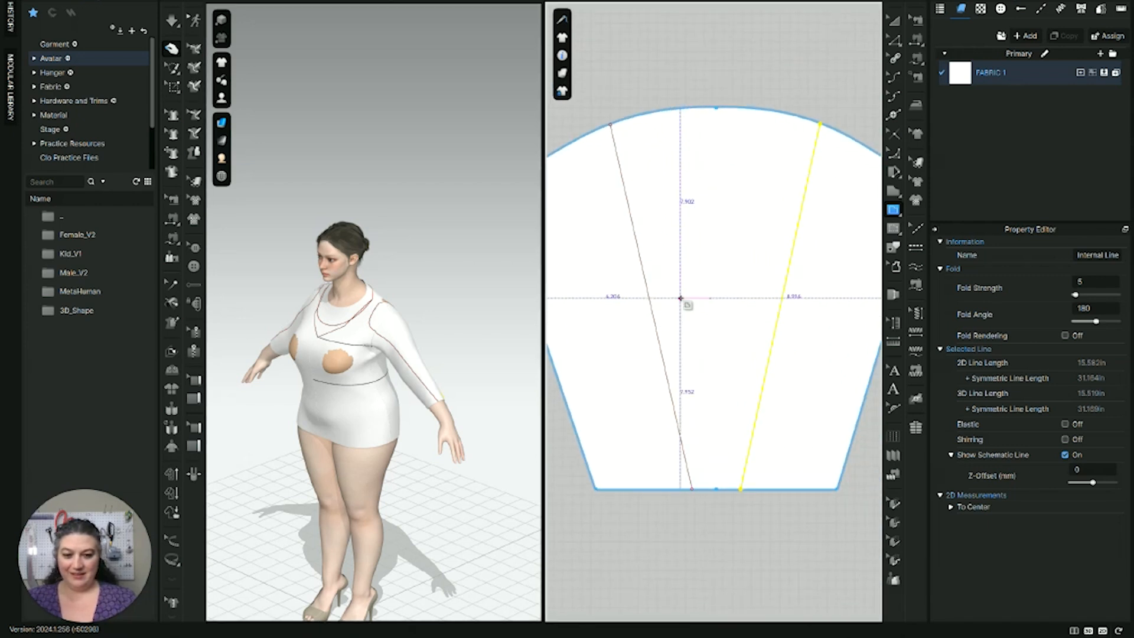
Step: Cut and sew the sleeve along its two straight internal lines to divide it into three panels
key(z)
click(653, 308)
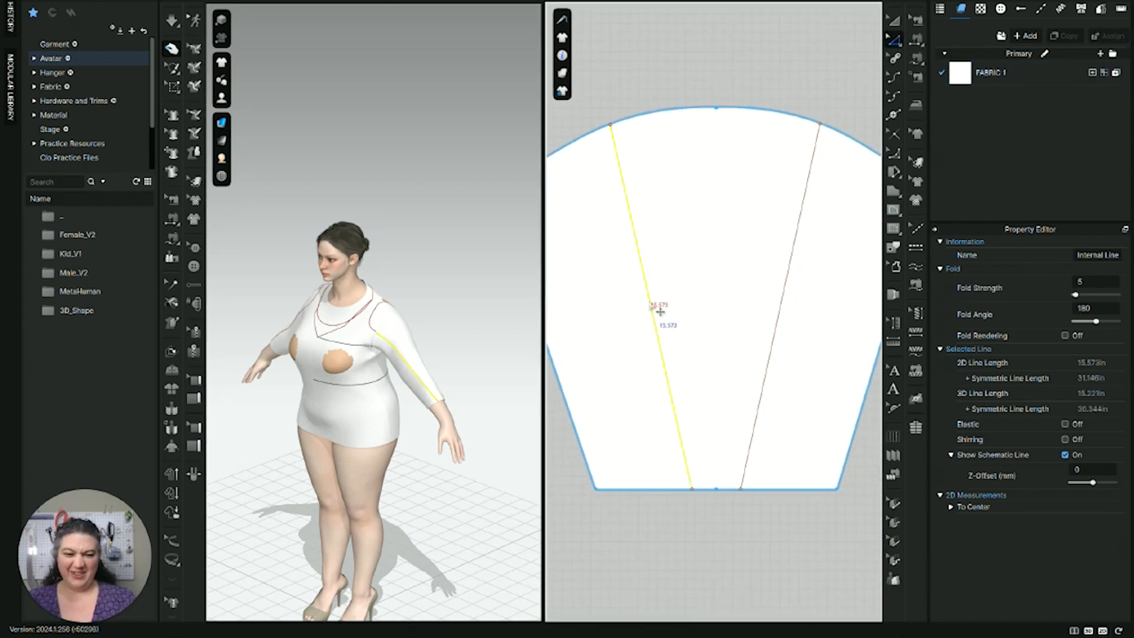
right_click(650, 303)
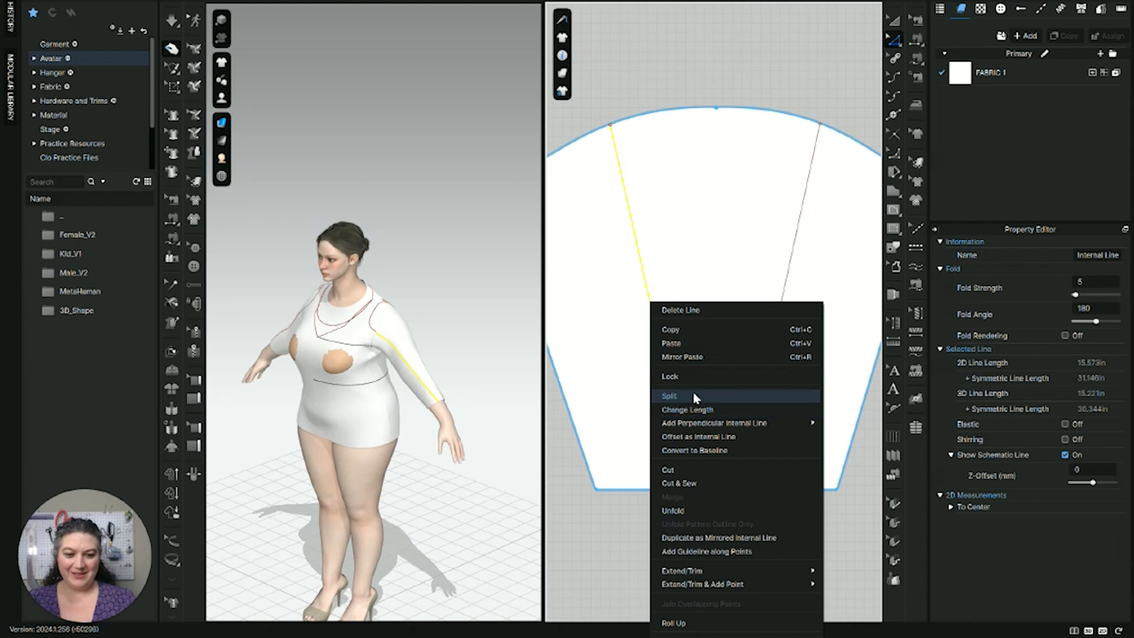
click(702, 477)
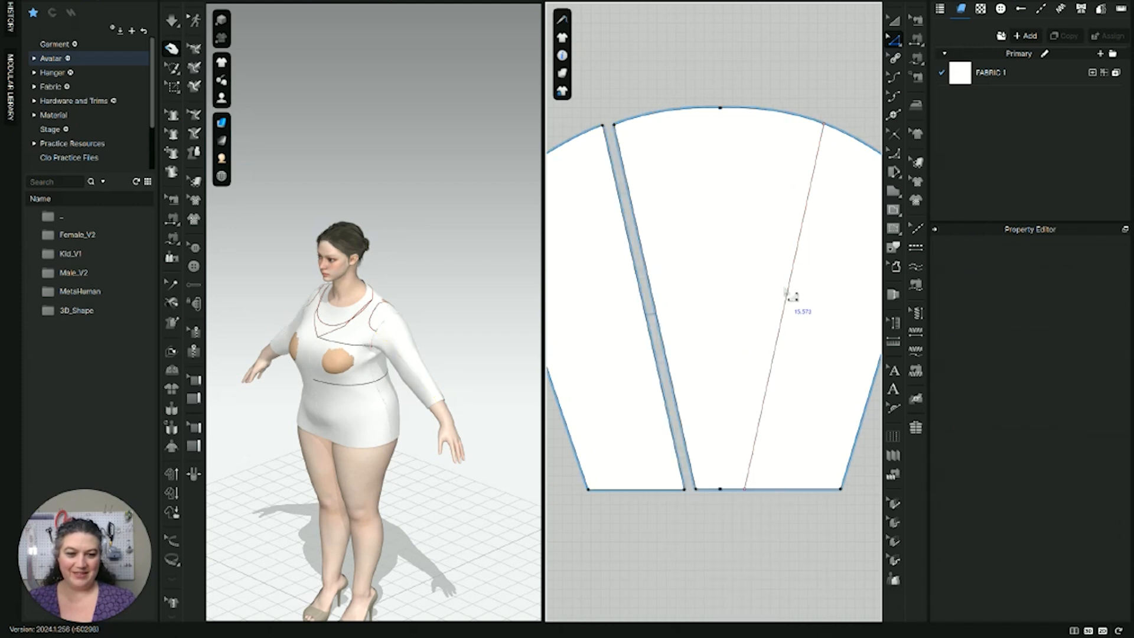
click(785, 303)
right_click(785, 302)
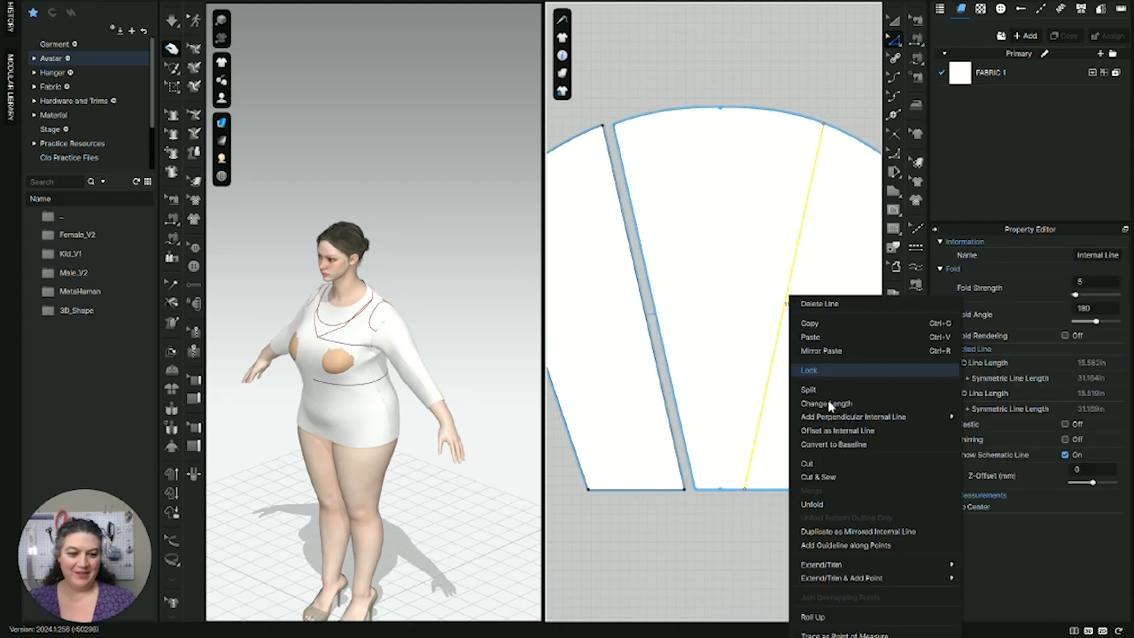
click(852, 476)
Step: Add a second fabric, FABRIC 2, for the sleeve's centre panel and set its opacity to 0
scroll(779, 440, down, 3)
scroll(745, 333, up, 2)
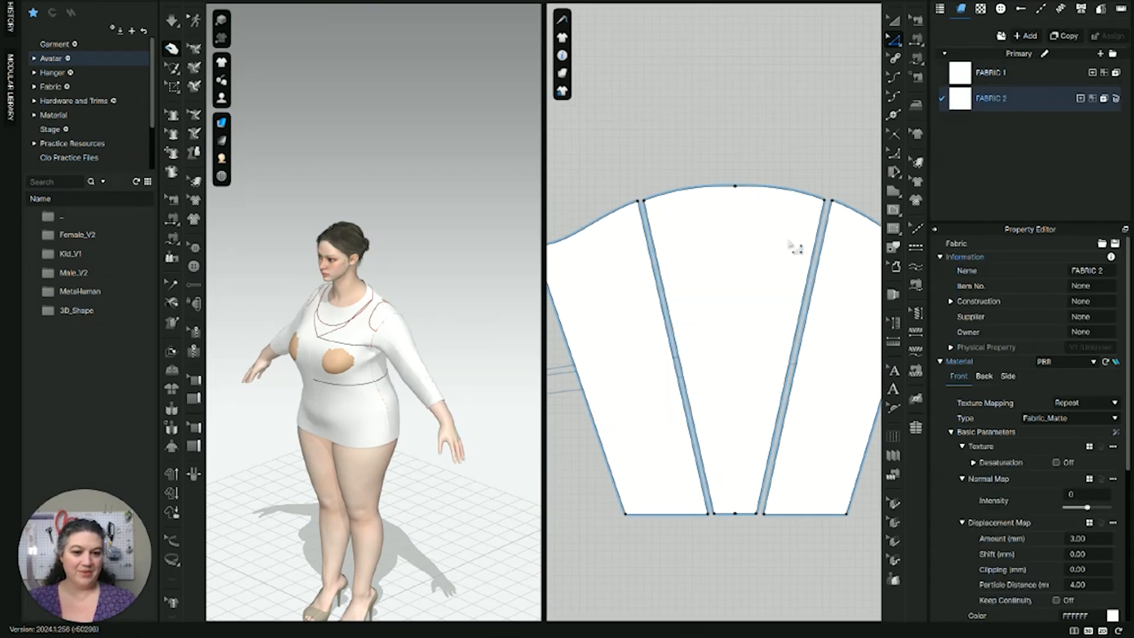
click(788, 237)
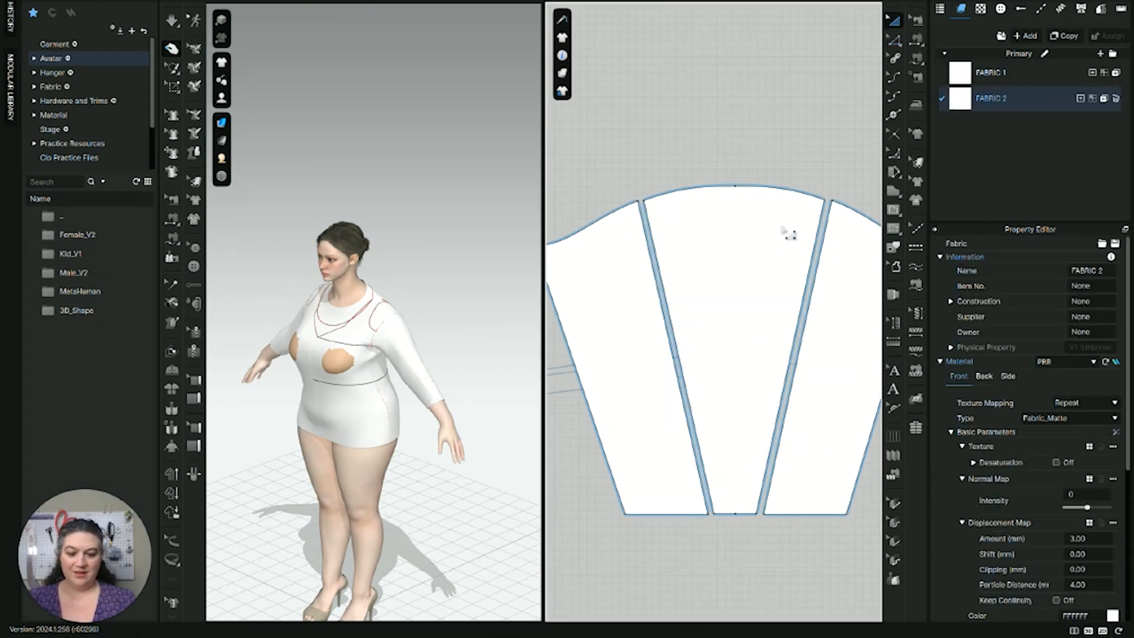
click(1102, 100)
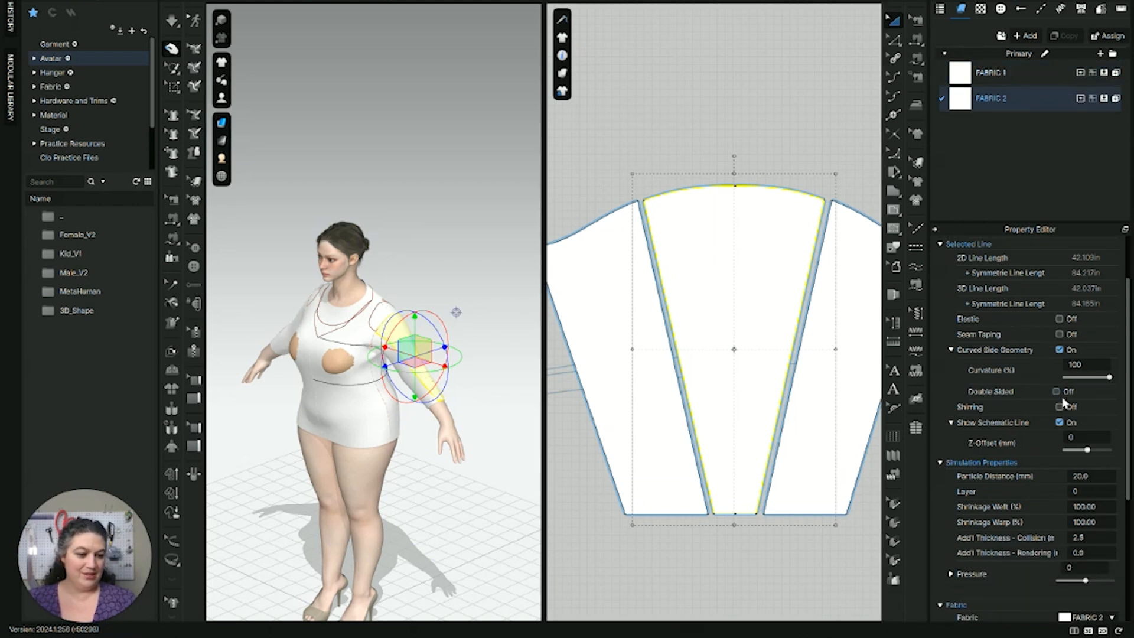
scroll(1068, 427, down, 2)
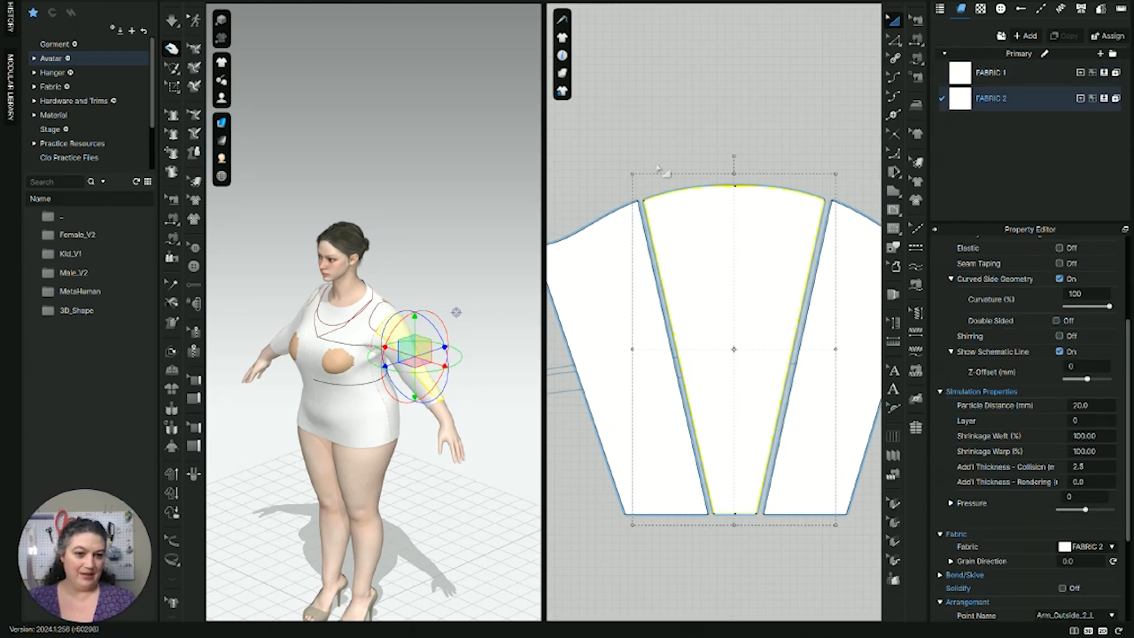
click(1040, 101)
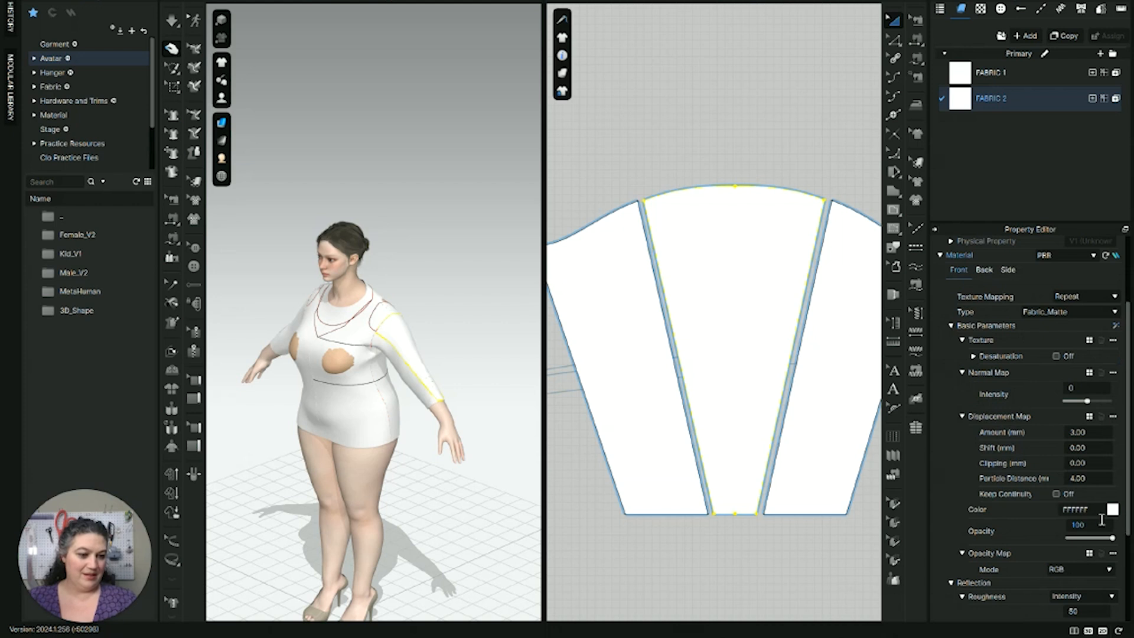
drag(1118, 541, 1042, 550)
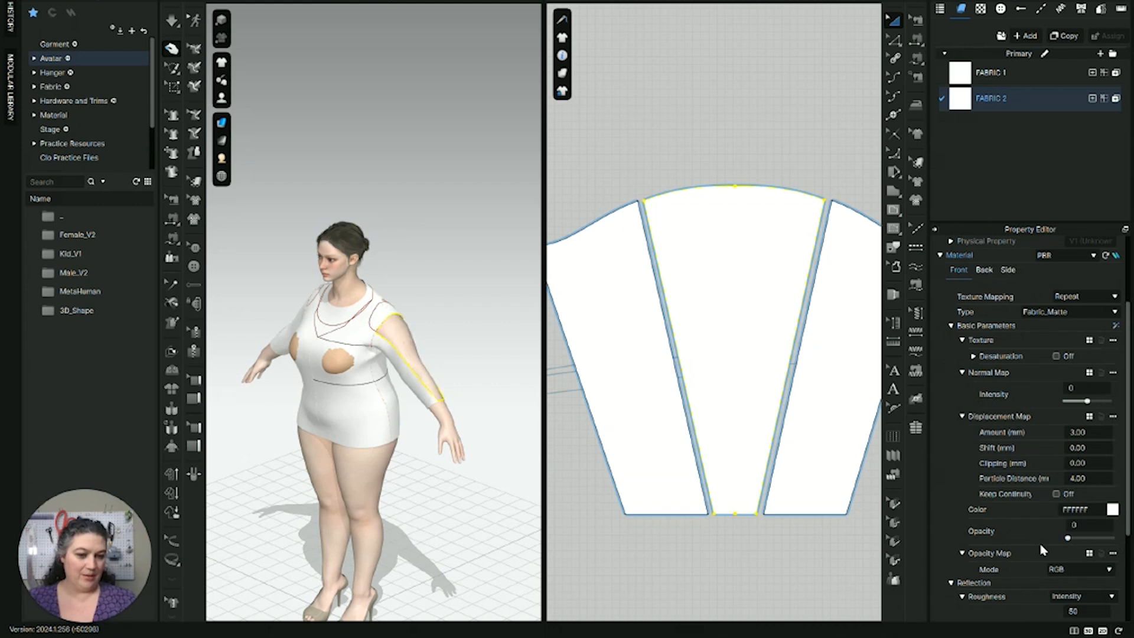
Step: Simulate the garment with the divided sleeve and view it on the avatar from the side and front, and stop the simulation
right_drag(482, 466, 430, 463)
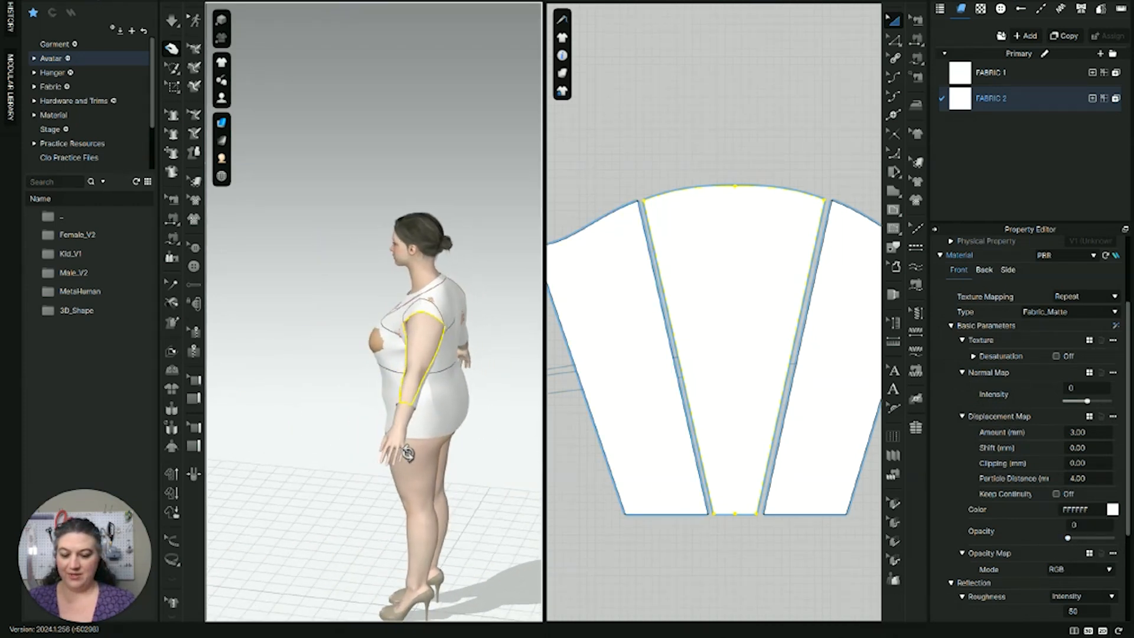
scroll(449, 340, up, 4)
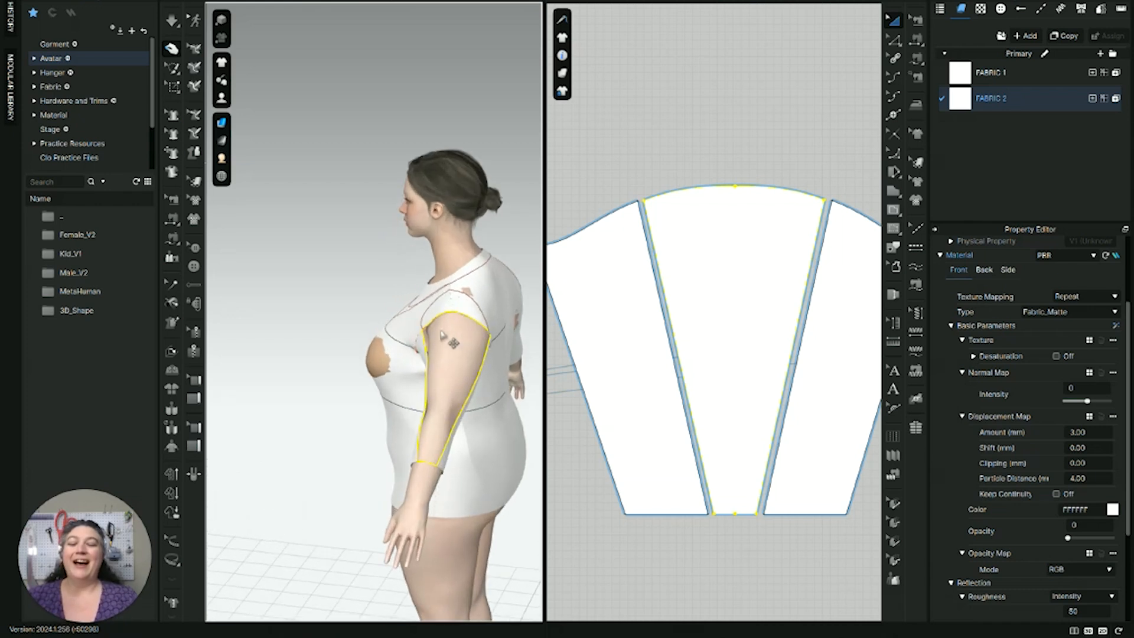
right_drag(503, 415, 464, 423)
key(space)
right_drag(451, 384, 493, 397)
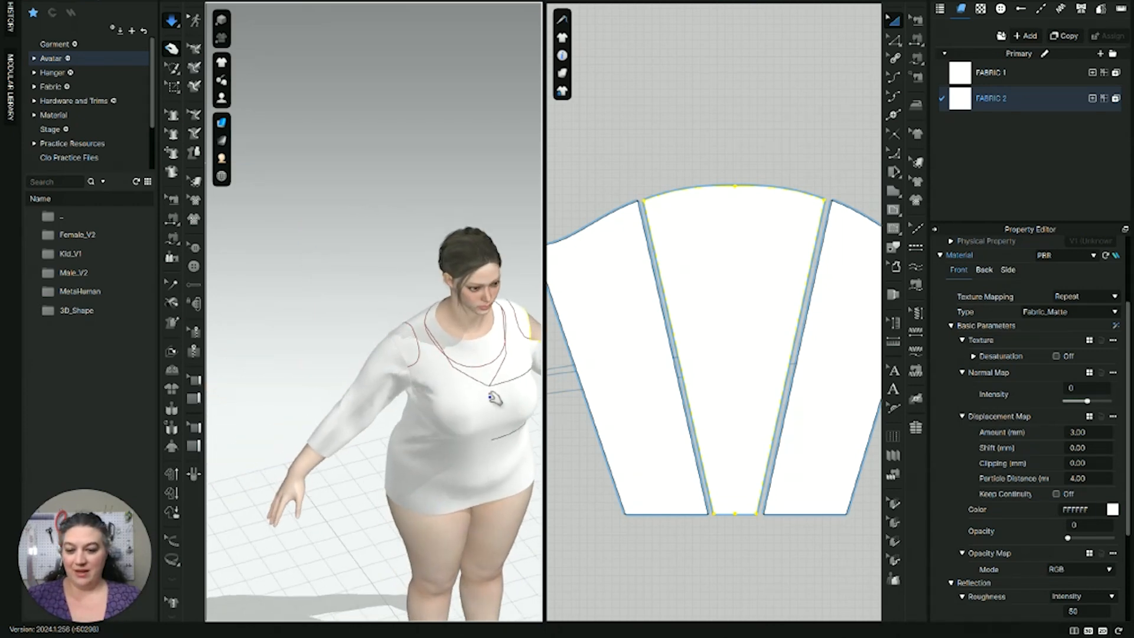
scroll(654, 416, down, 8)
key(space)
Step: Assign FABRIC 2 to the centre panel of the opposite sleeve
middle_drag(612, 438, 823, 296)
middle_drag(688, 322, 817, 360)
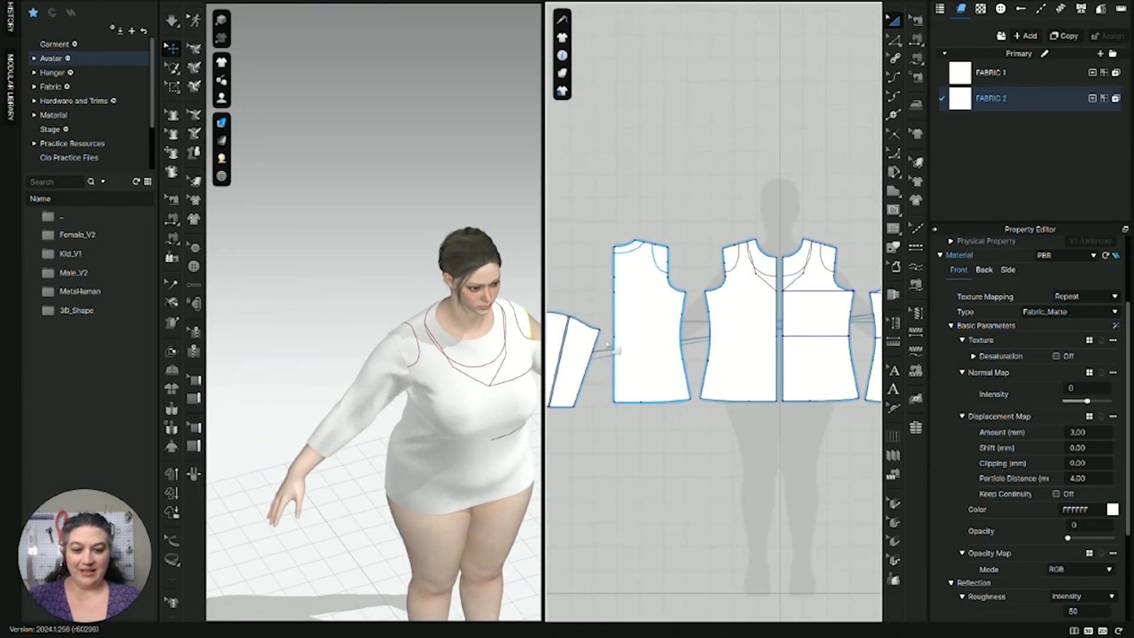
middle_drag(607, 345, 678, 329)
click(641, 322)
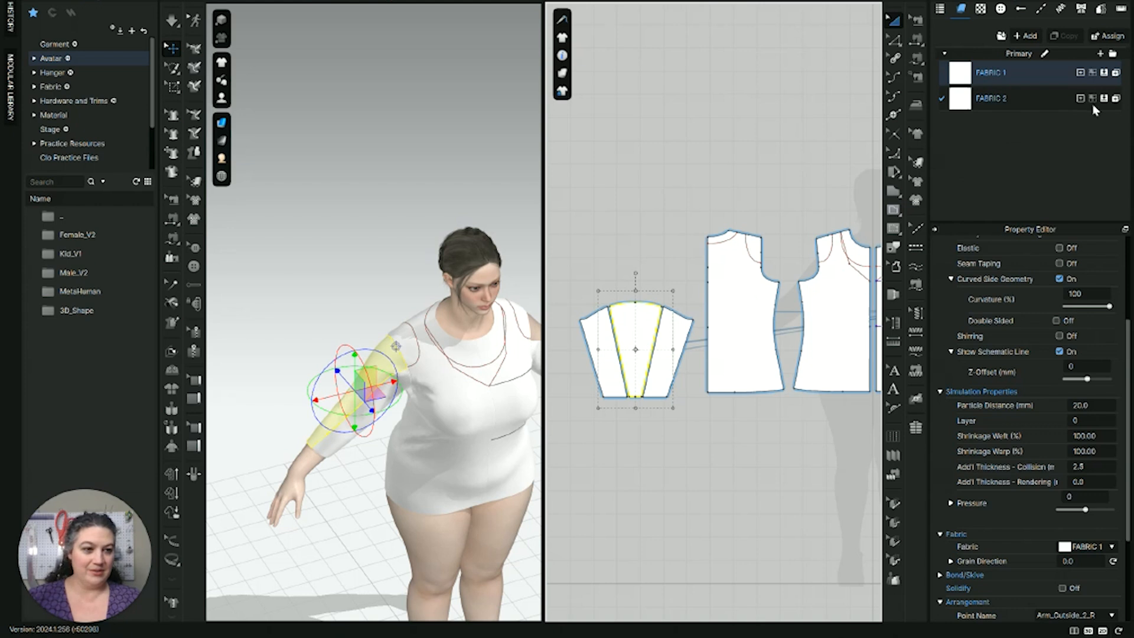
click(1102, 99)
Step: Cut the back pattern along its neckline and armhole internal lines
scroll(732, 266, down, 4)
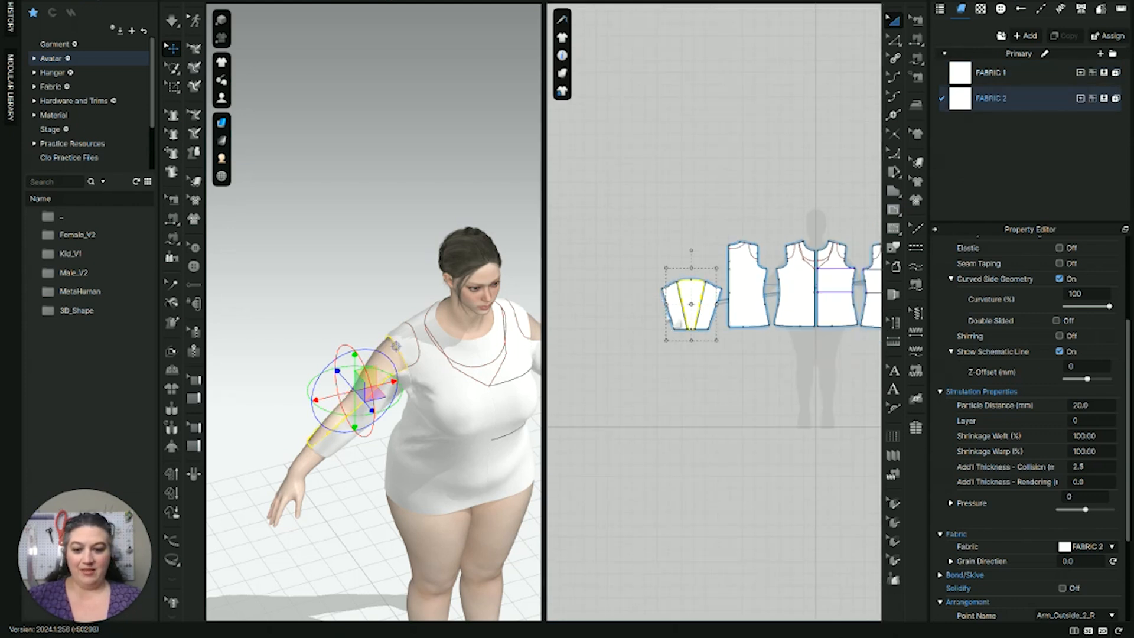
scroll(699, 282, up, 6)
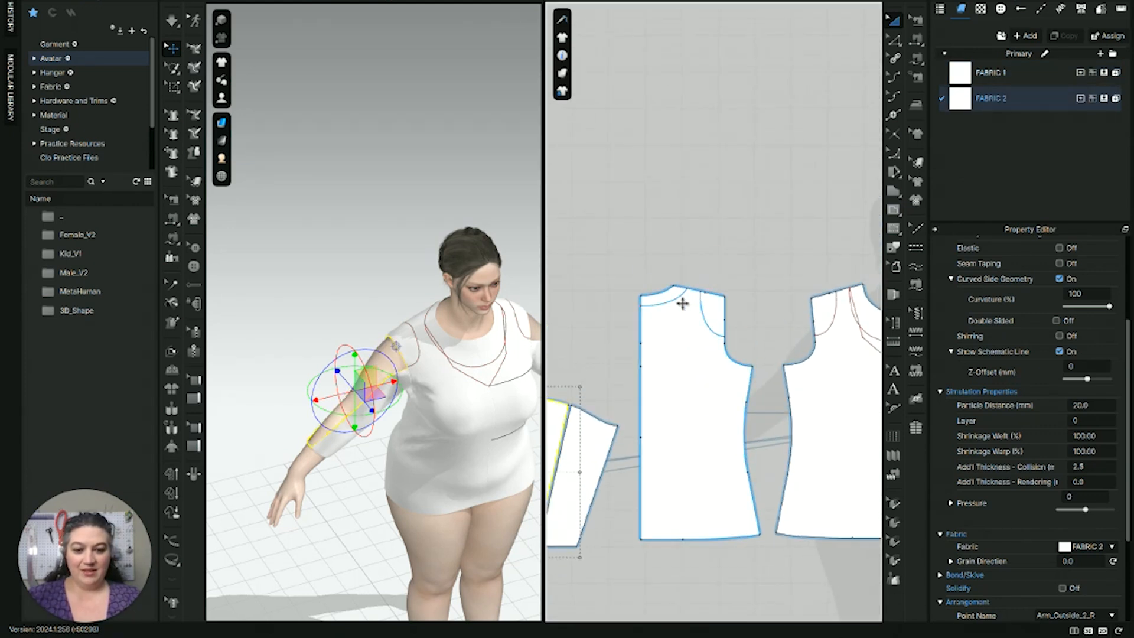
key(z)
click(687, 297)
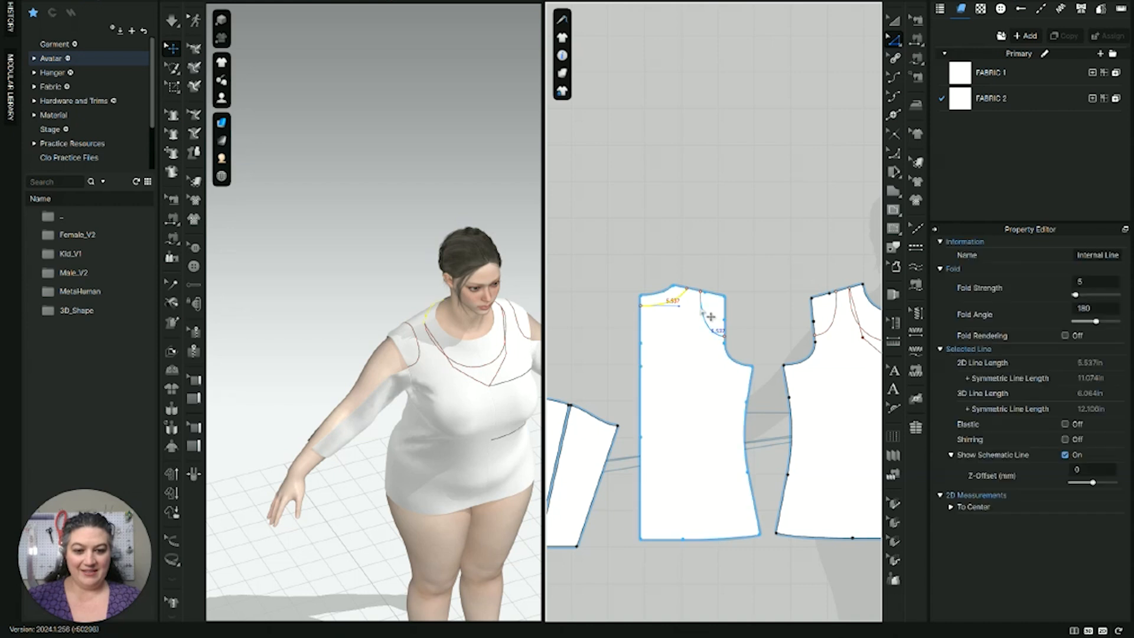
right_click(701, 318)
click(745, 152)
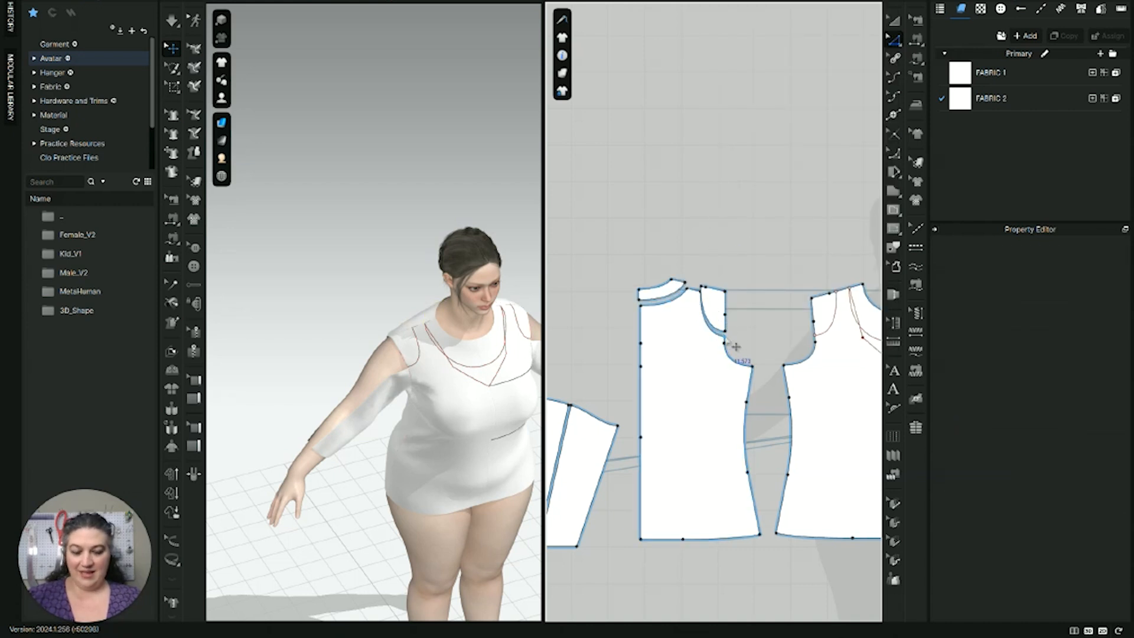
Step: Cut the front pattern along its armhole internal line and the V-neckline internal lines
middle_drag(758, 339, 616, 352)
click(693, 330)
scroll(713, 345, up, 5)
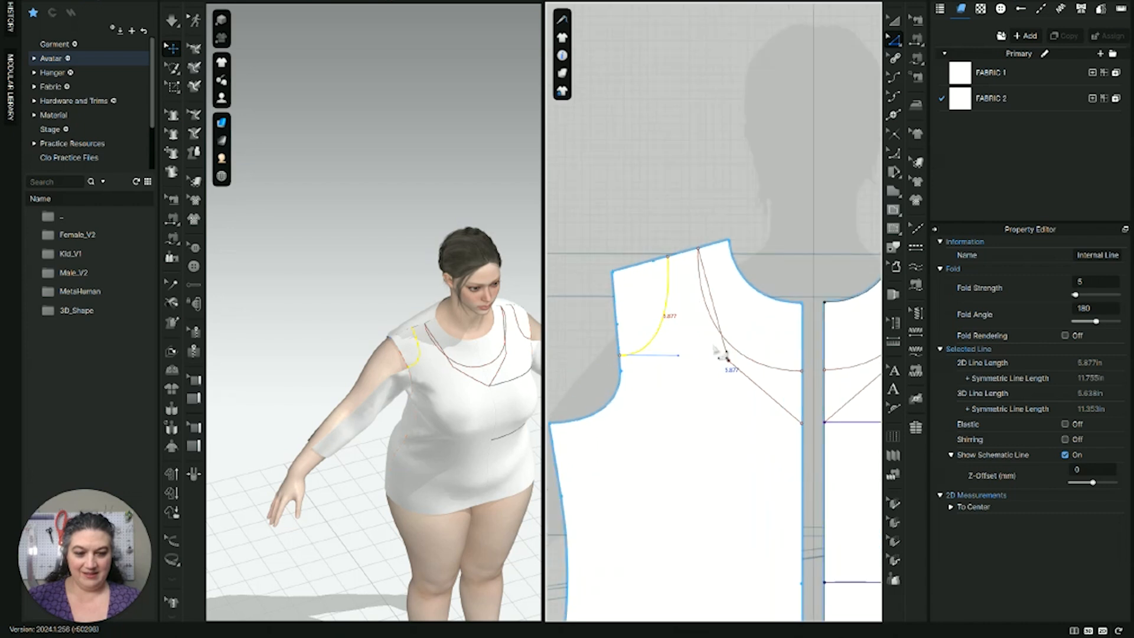
shift+click(729, 359)
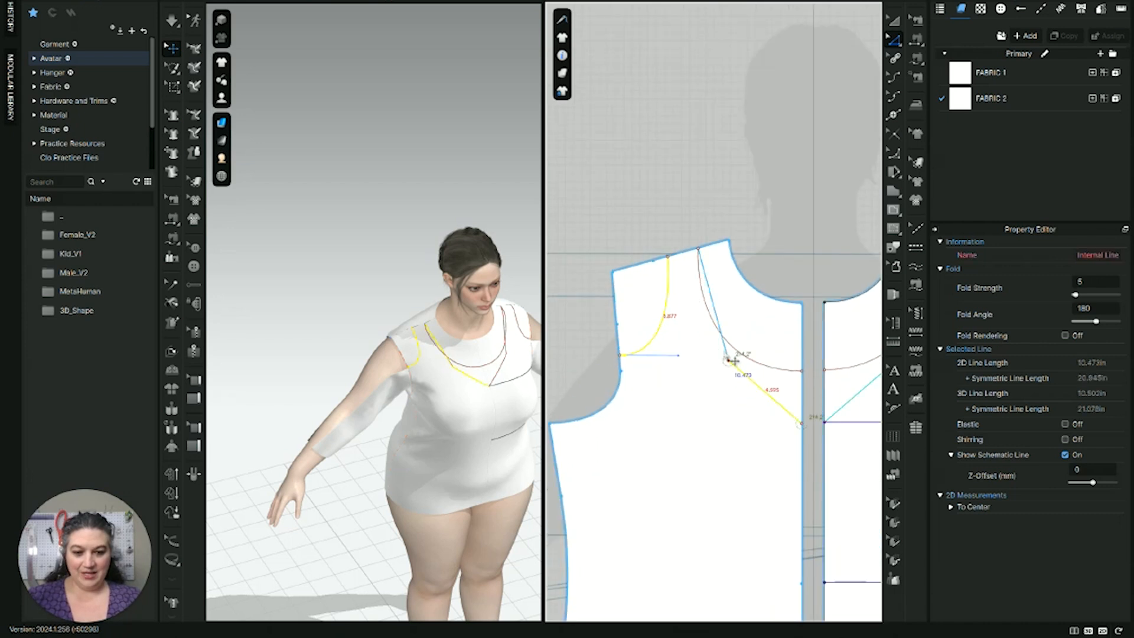
right_click(727, 358)
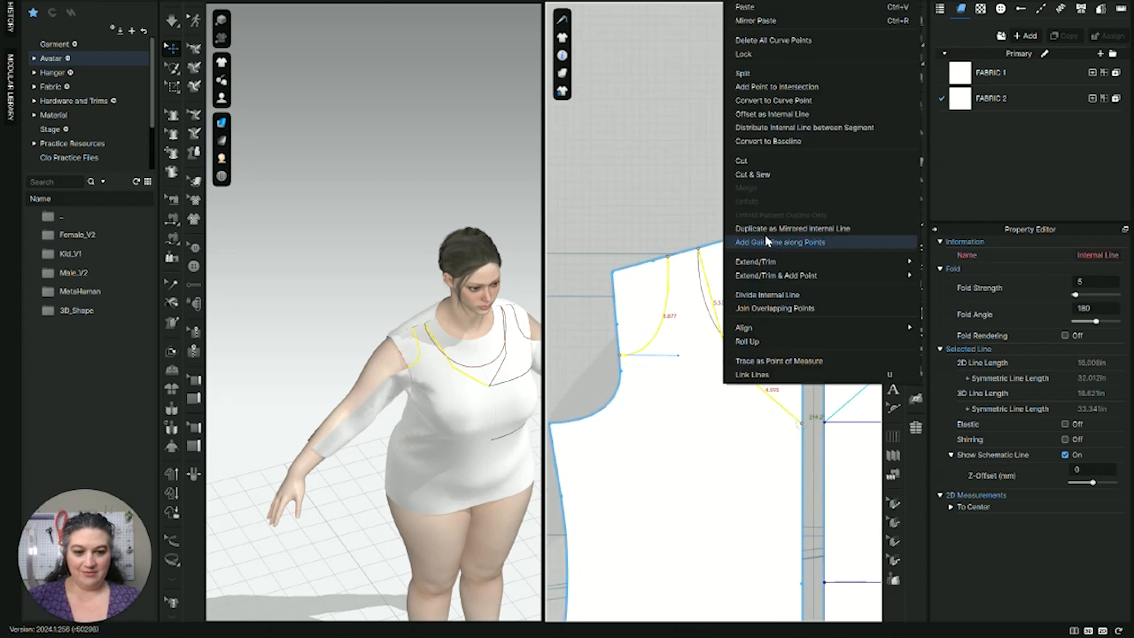
click(762, 160)
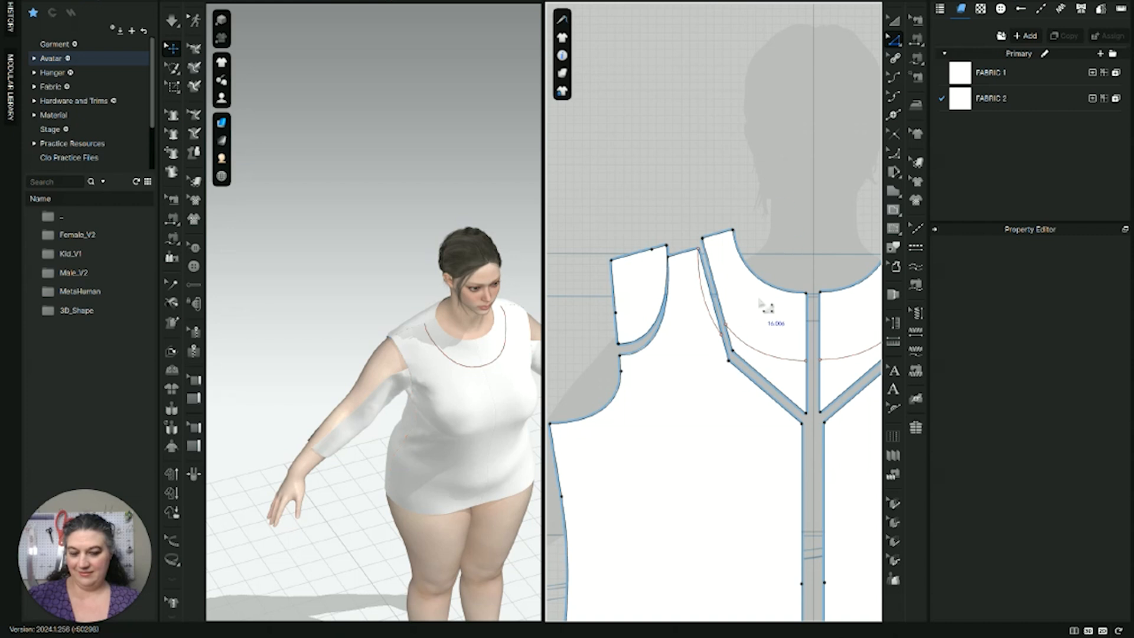
Step: Move all the cut-off neckline and armhole pieces well above the body patterns and deactivate them as Pattern Only
scroll(762, 304, down, 5)
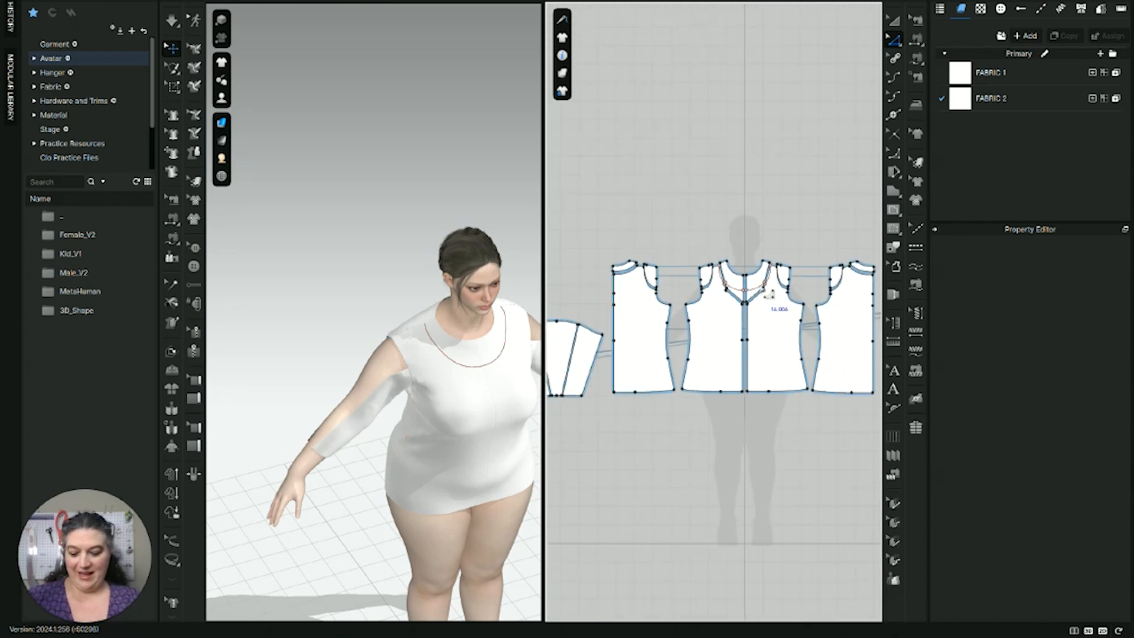
key(a)
click(626, 266)
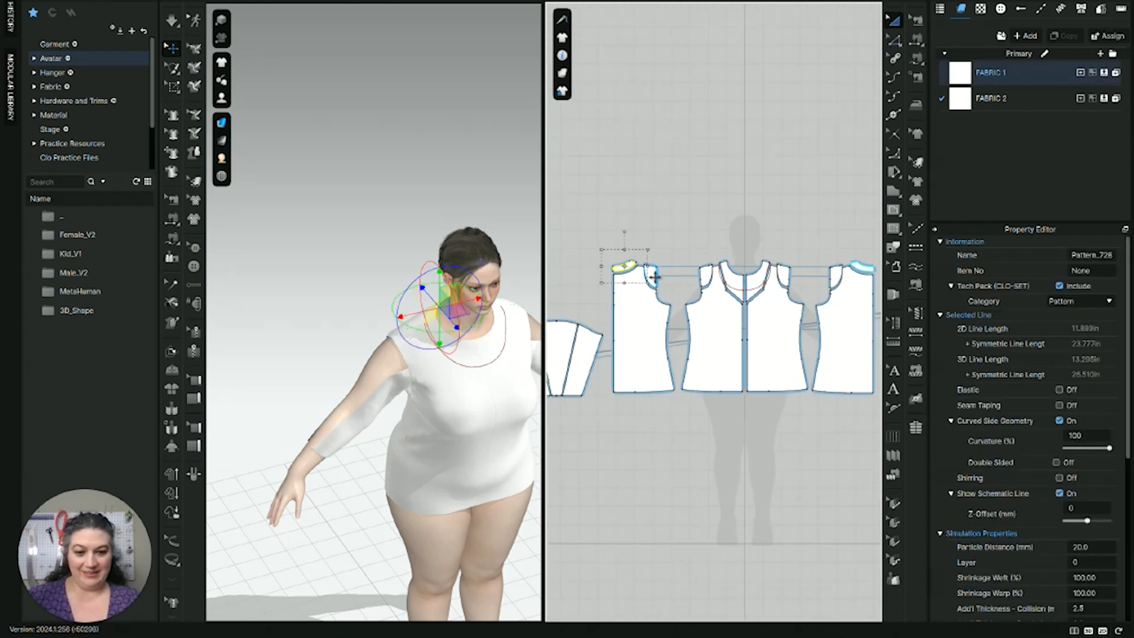
shift+click(652, 275)
shift+click(706, 279)
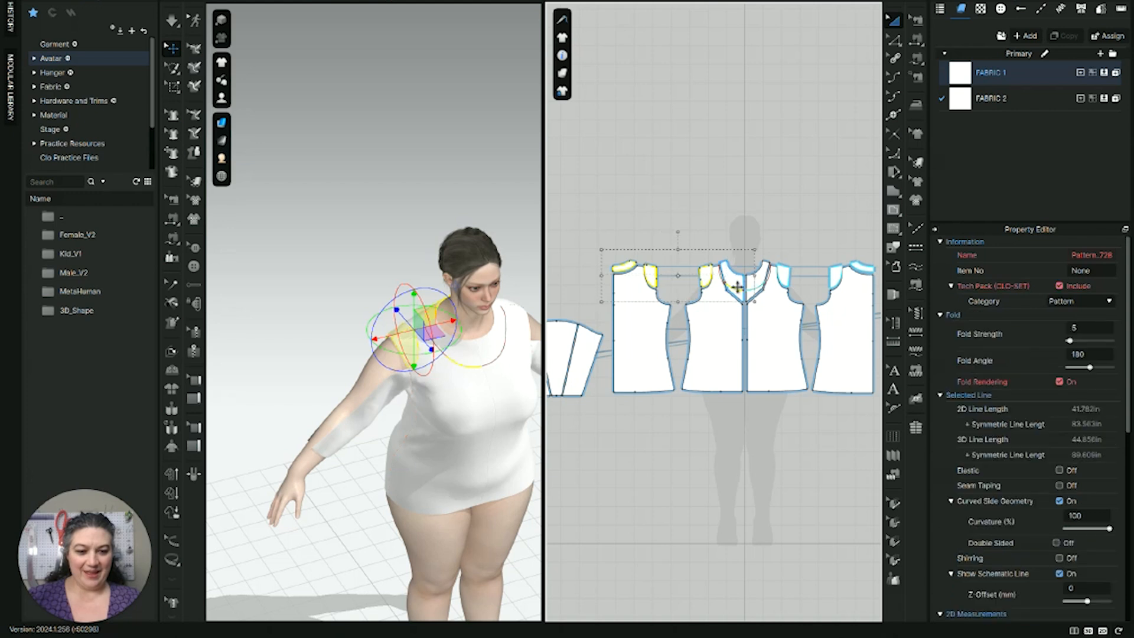
shift+click(757, 284)
shift+click(738, 283)
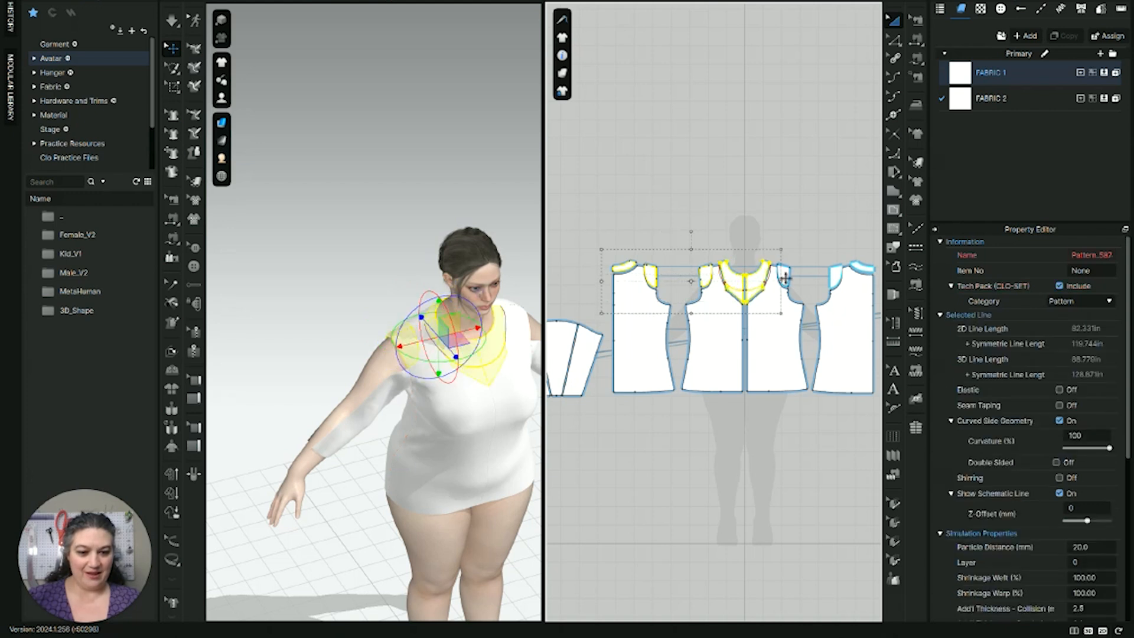
shift+click(791, 276)
shift+click(865, 269)
shift+click(839, 275)
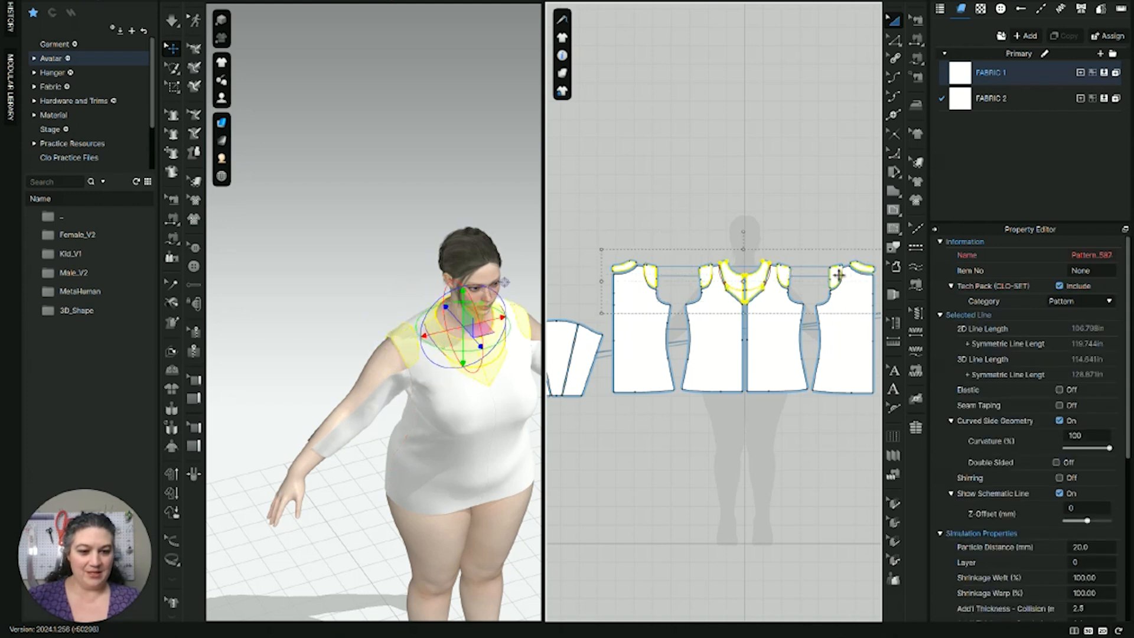
drag(751, 287, 739, 101)
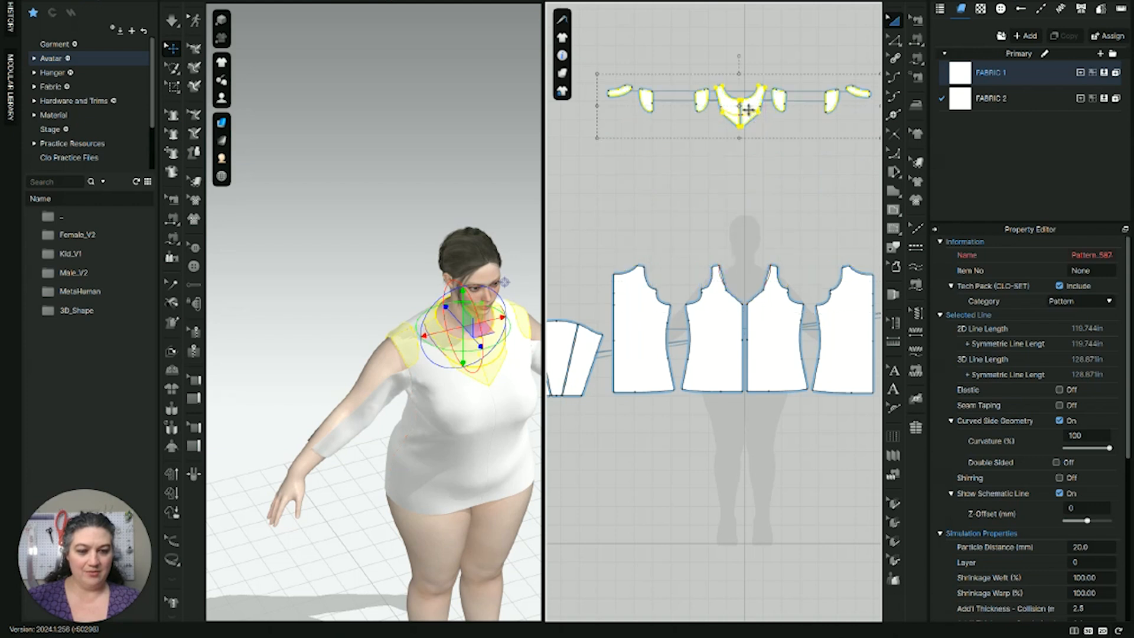
right_click(745, 105)
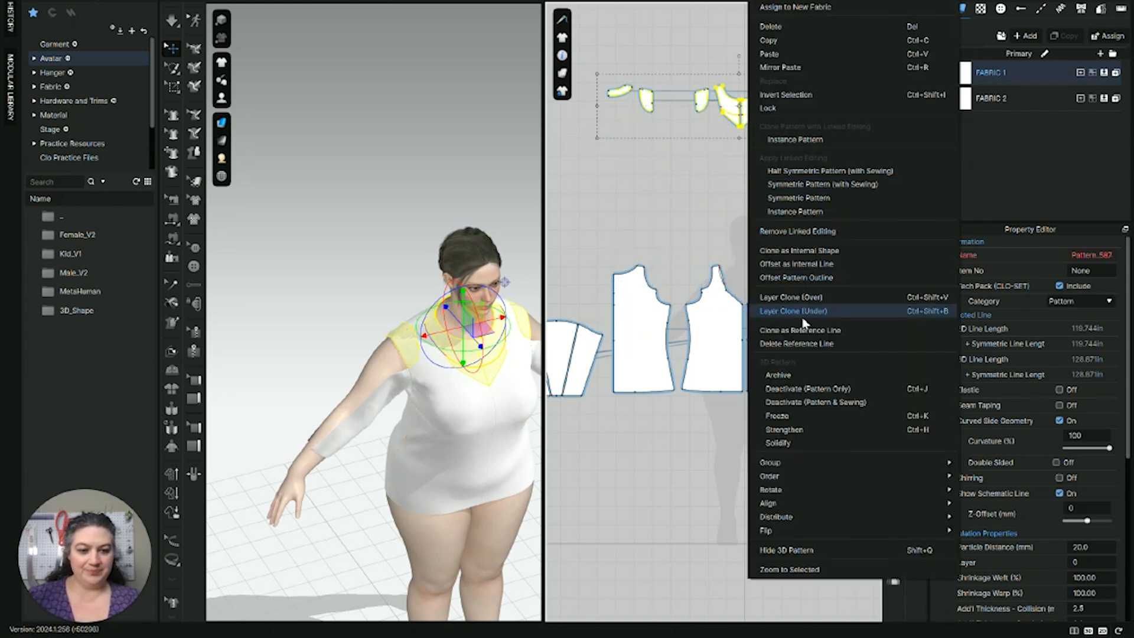
click(792, 387)
Step: Examine the new neckline and armhole edges on the front pattern and up close on the avatar
scroll(681, 307, up, 5)
middle_drag(688, 312, 770, 356)
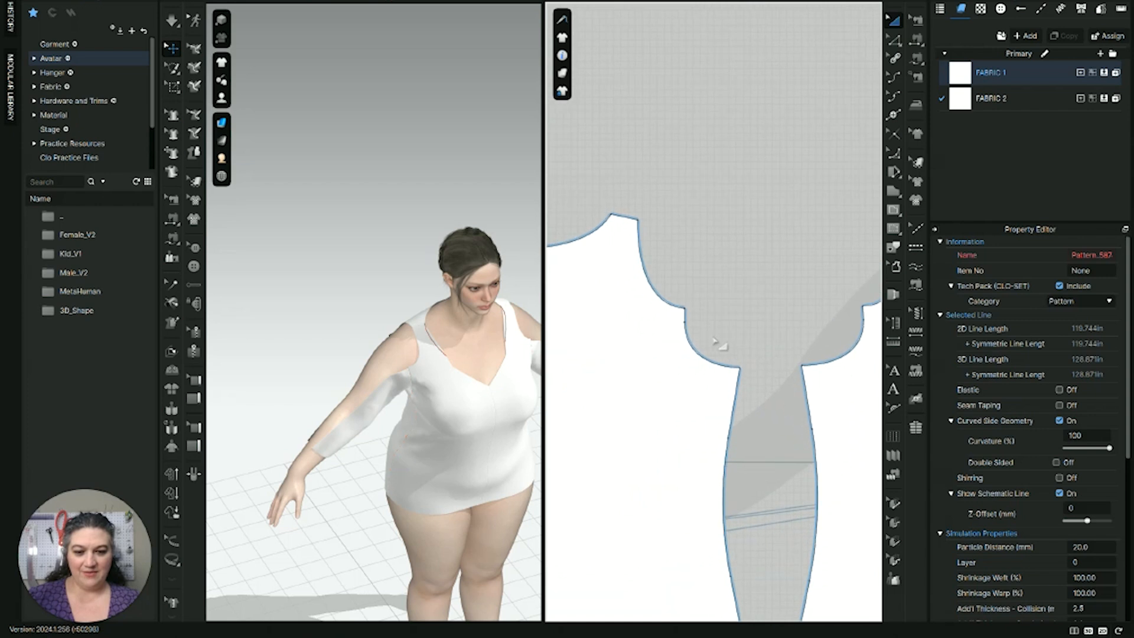
scroll(824, 313, down, 3)
scroll(760, 336, up, 5)
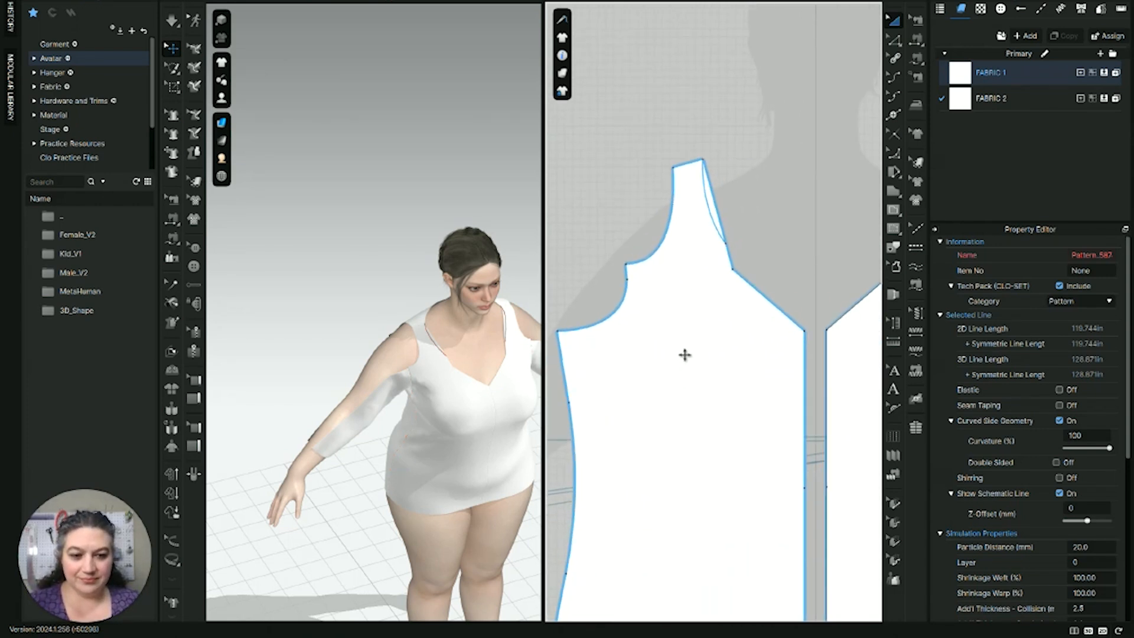
right_drag(429, 415, 416, 355)
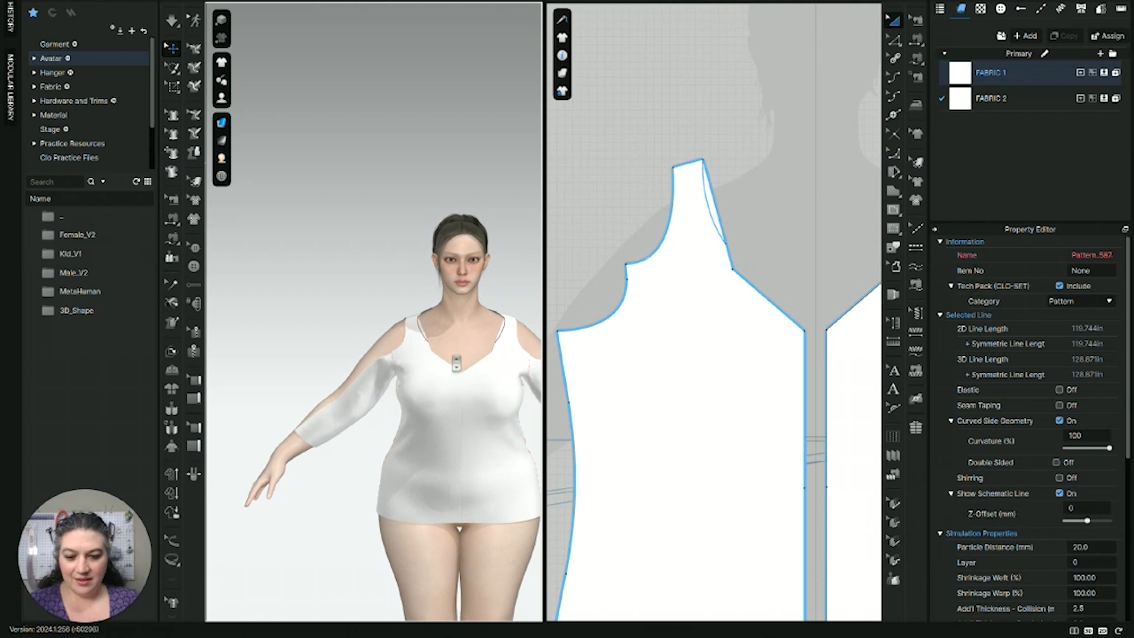
scroll(454, 385, up, 5)
middle_drag(454, 385, 425, 379)
scroll(425, 381, up, 2)
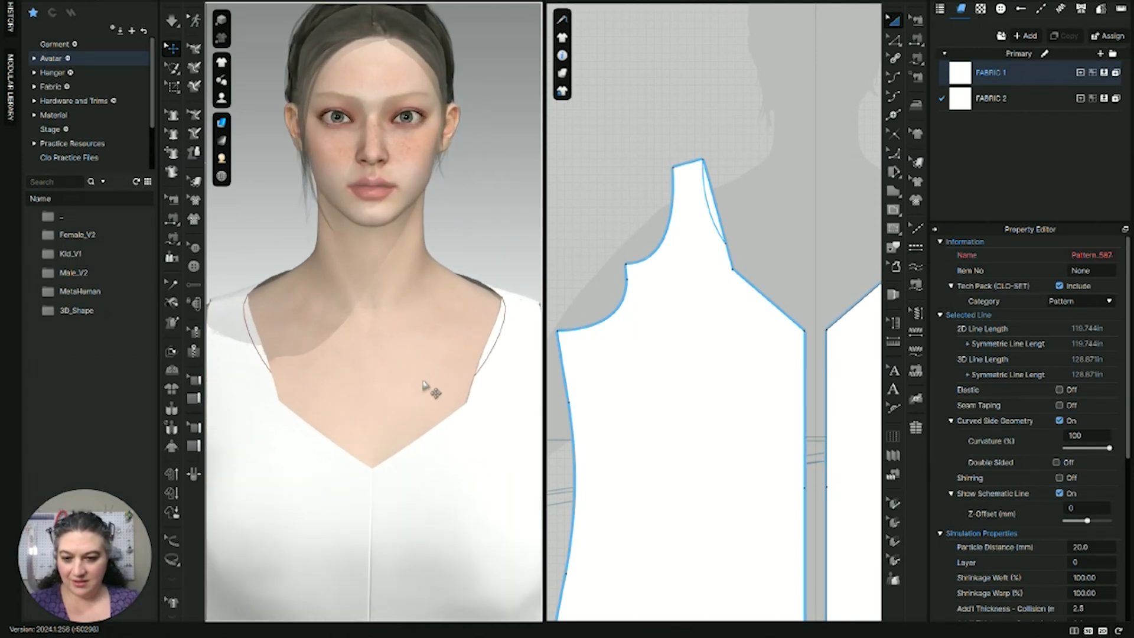
mouse_move(423, 383)
right_down()
mouse_move(443, 374)
mouse_move(434, 394)
right_up()
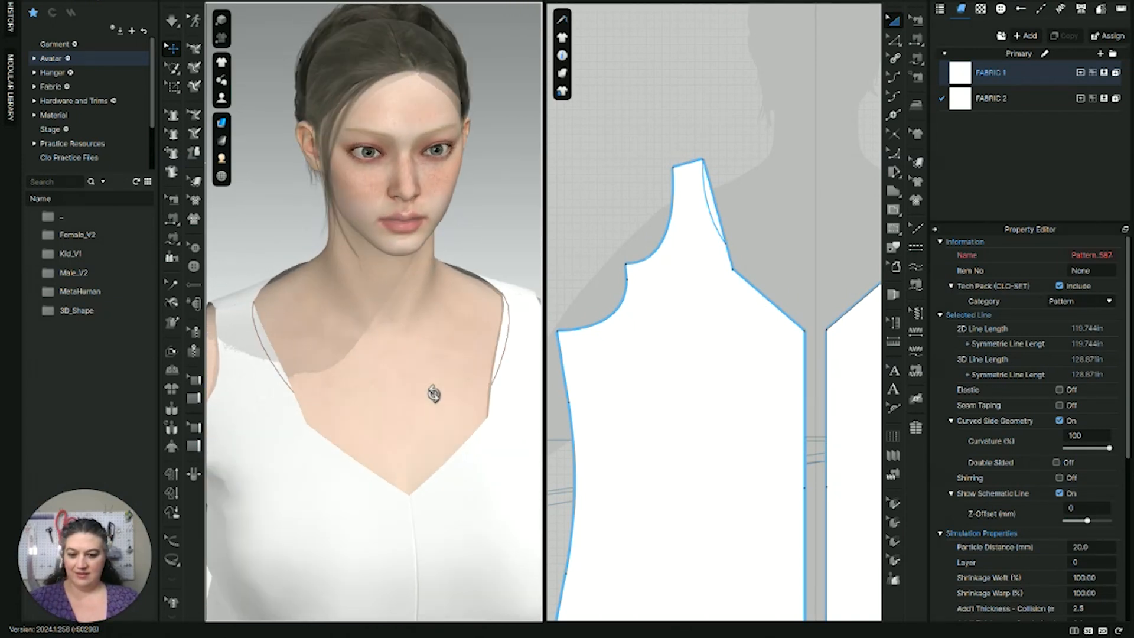
Step: Move the cut-off front V-neckline pieces back down above the front pattern and unarchive them
scroll(633, 370, down, 5)
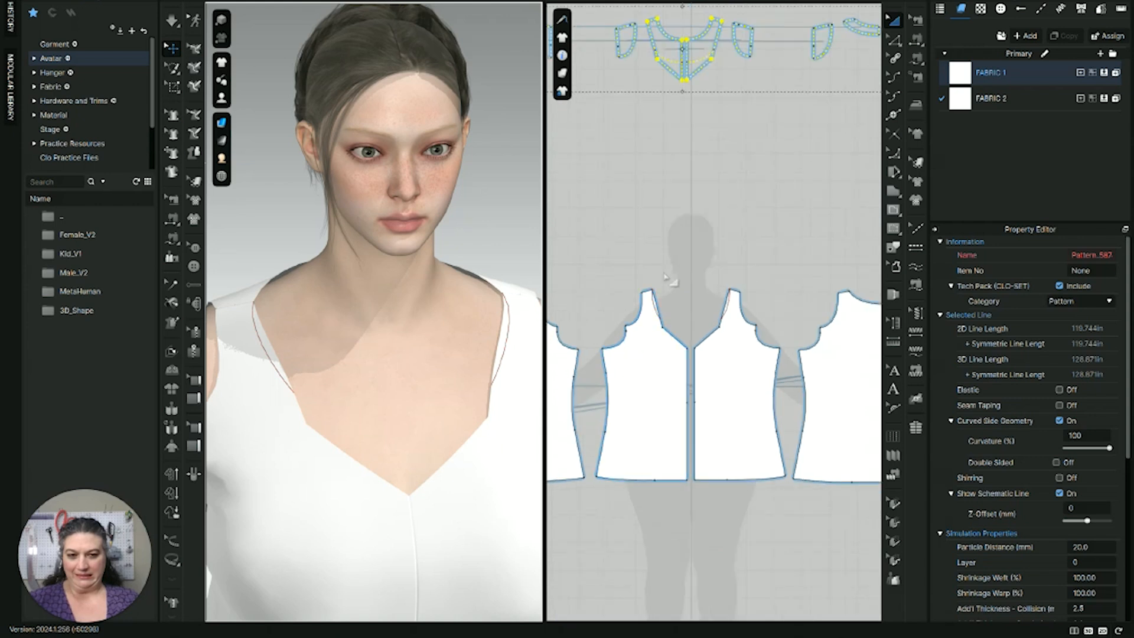
click(691, 106)
drag(703, 52, 671, 292)
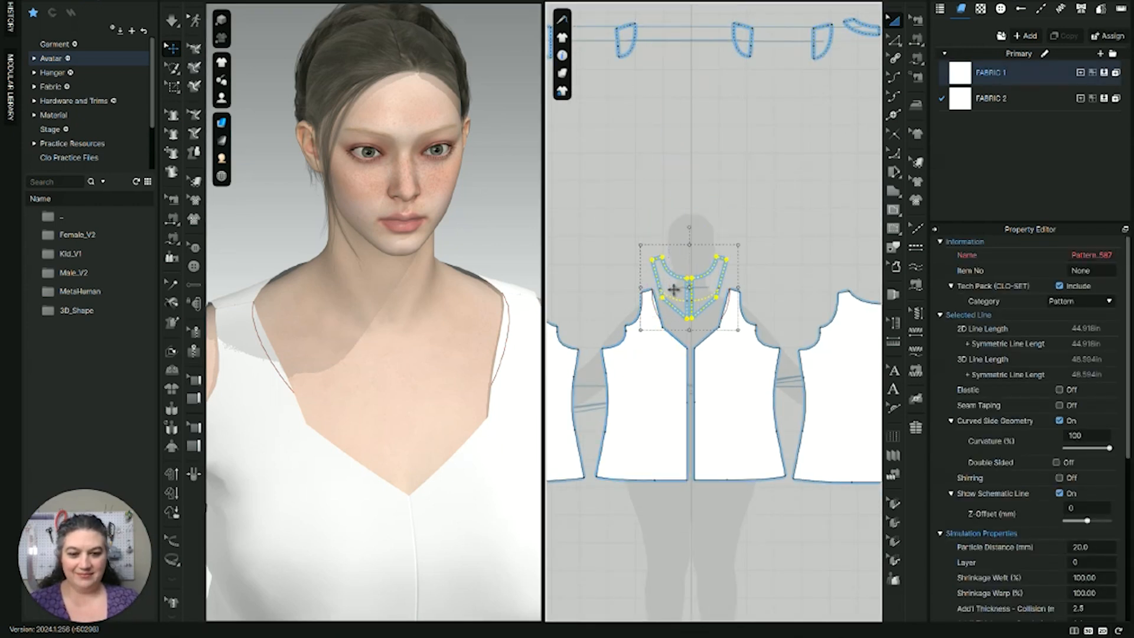
right_click(672, 292)
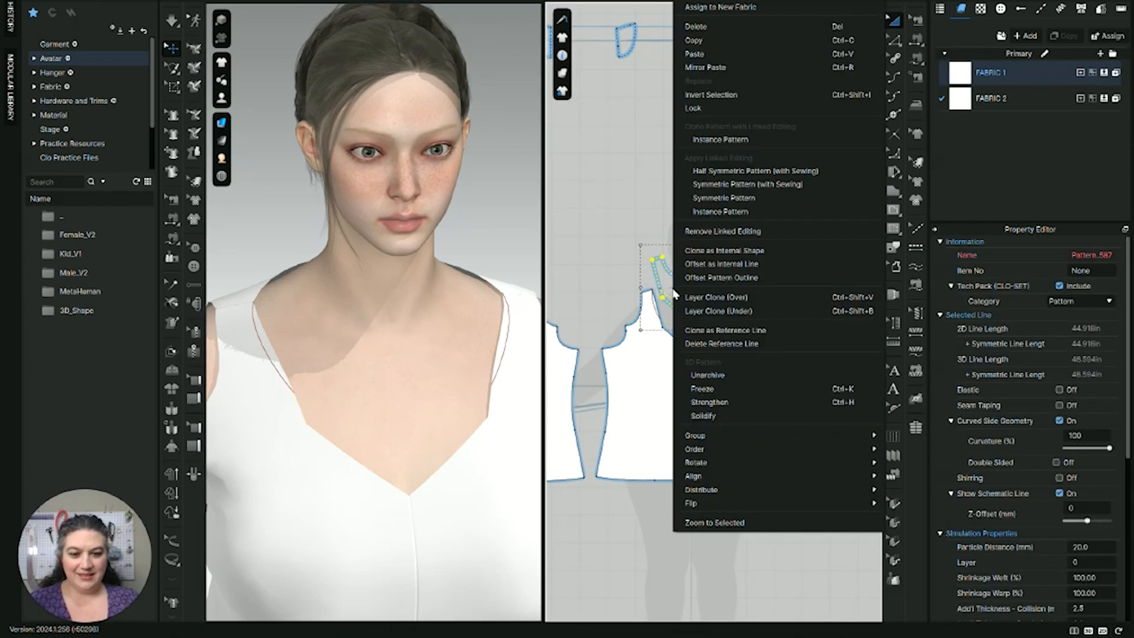
click(721, 374)
scroll(699, 298, up, 5)
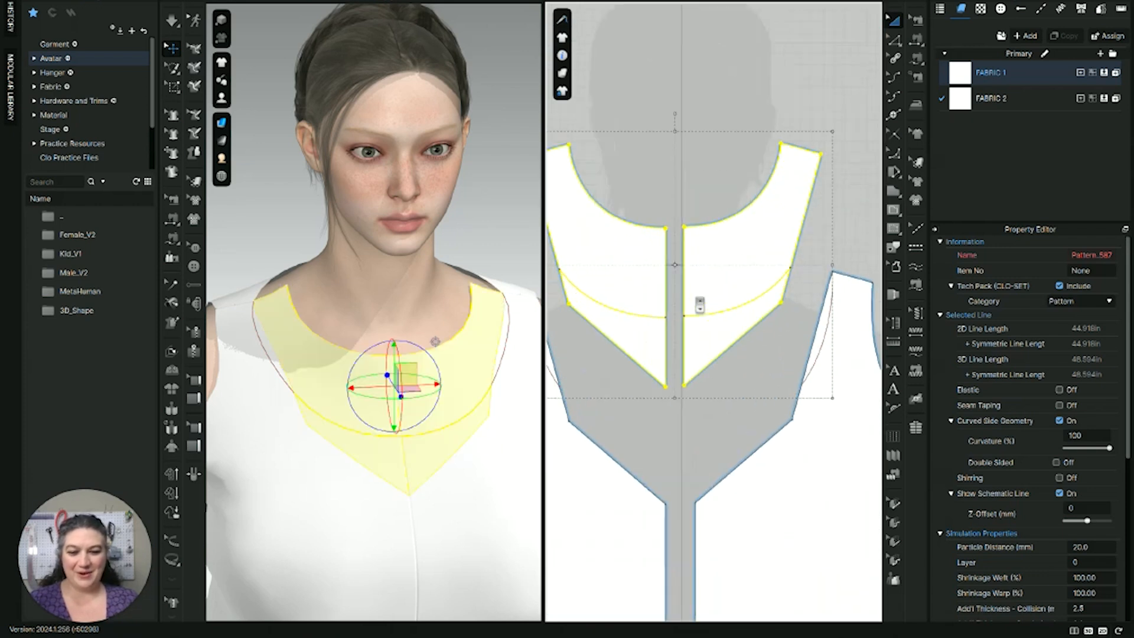
scroll(706, 319, down, 3)
click(709, 232)
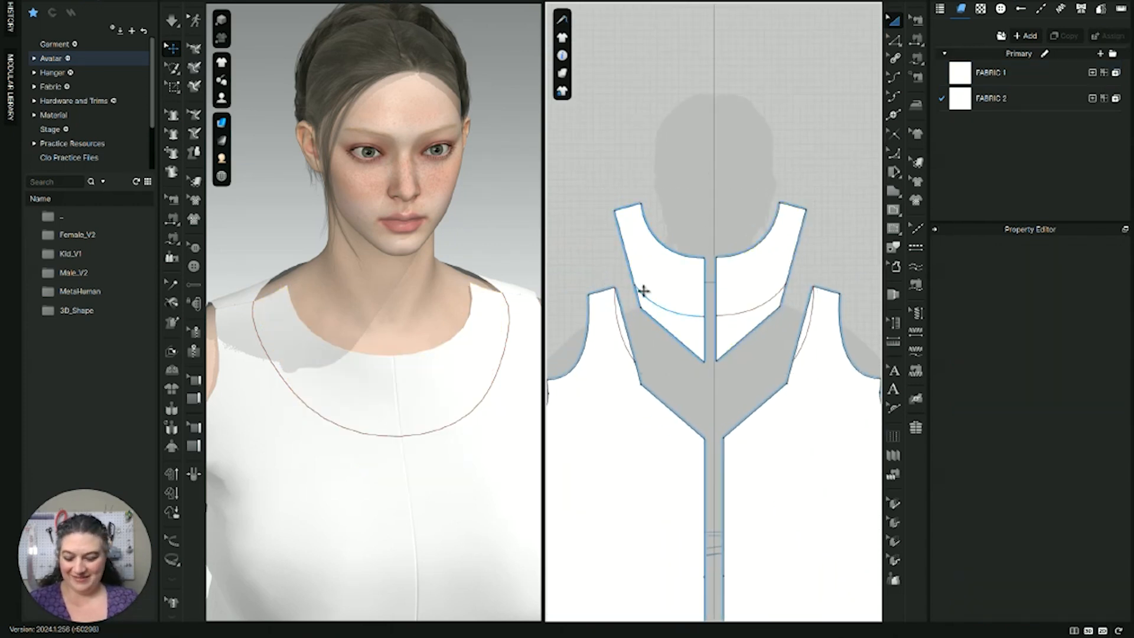
Step: Merge the V-neckline pieces back onto the front pattern along their matching neckline edges
key(z)
click(630, 267)
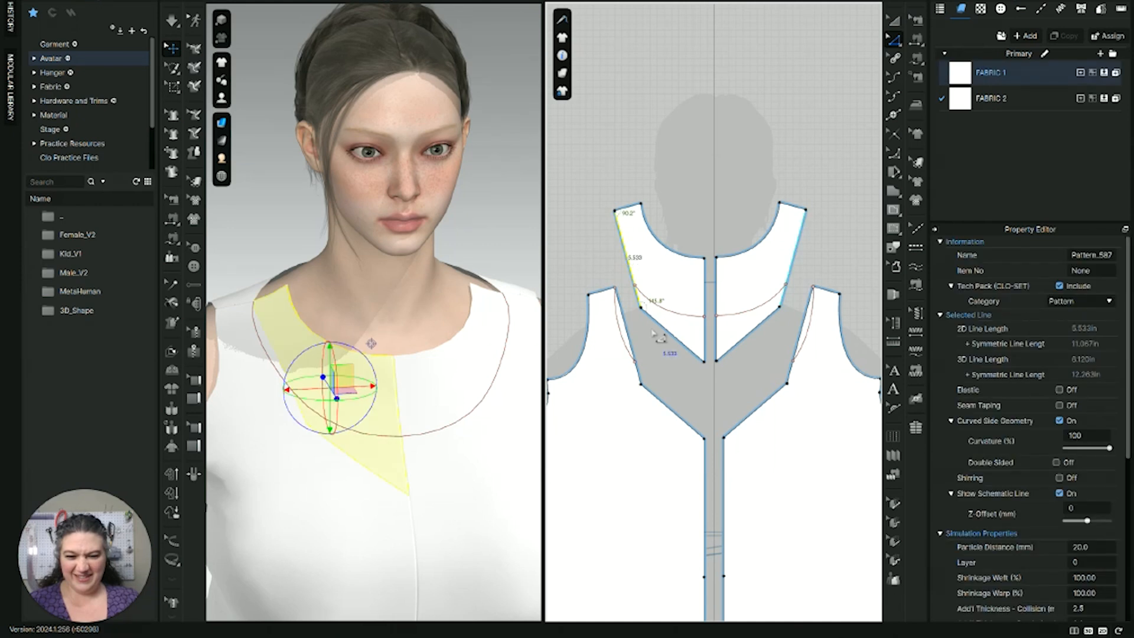
shift+click(653, 321)
shift+click(626, 323)
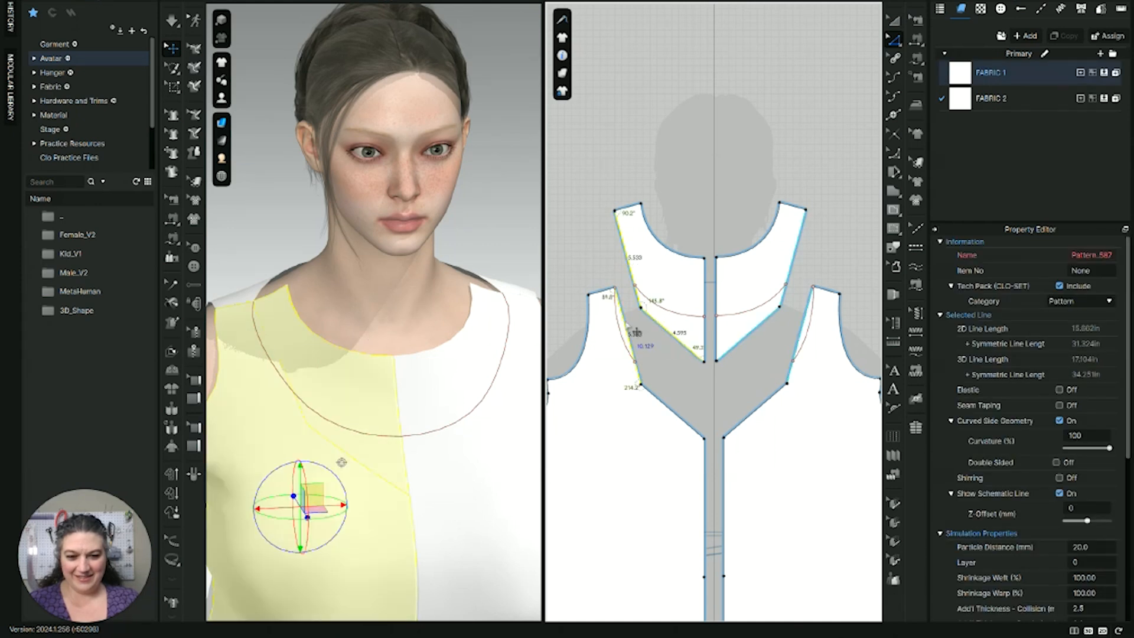
shift+click(667, 408)
right_click(656, 412)
click(702, 241)
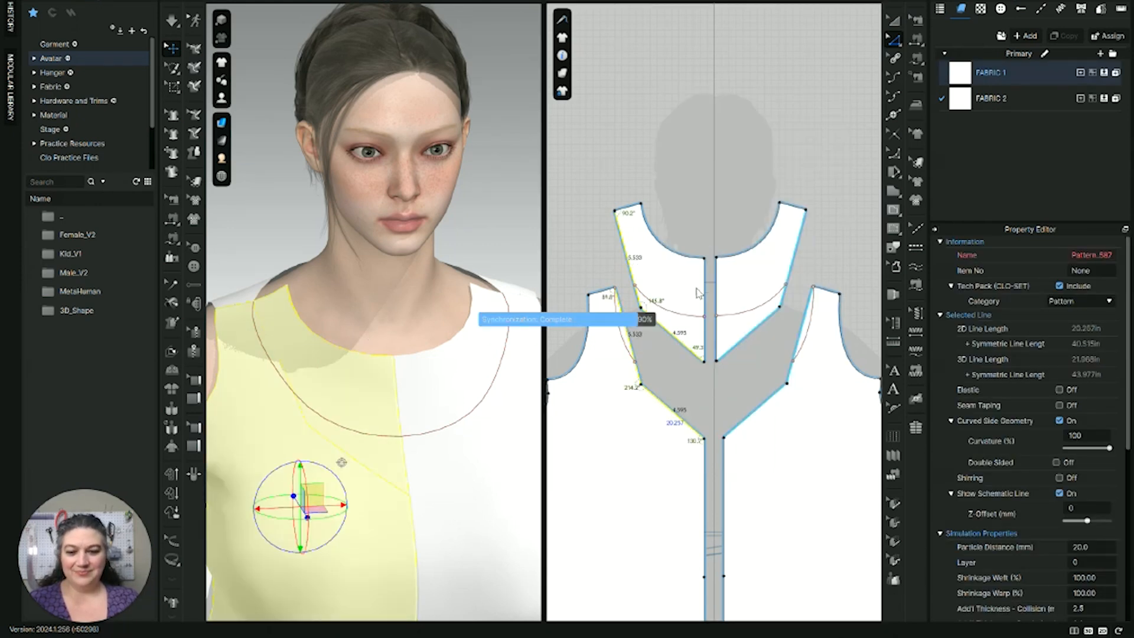
click(697, 293)
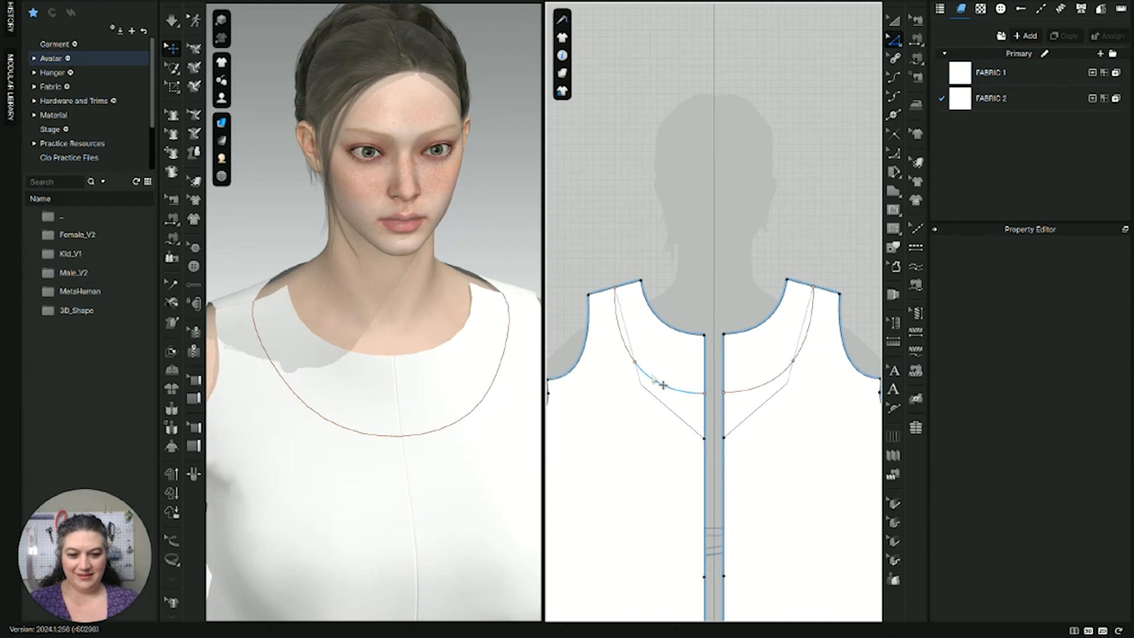
Step: Cut and sew the front pattern along both segments of the curved scoop-neckline internal line
click(662, 384)
click(635, 360)
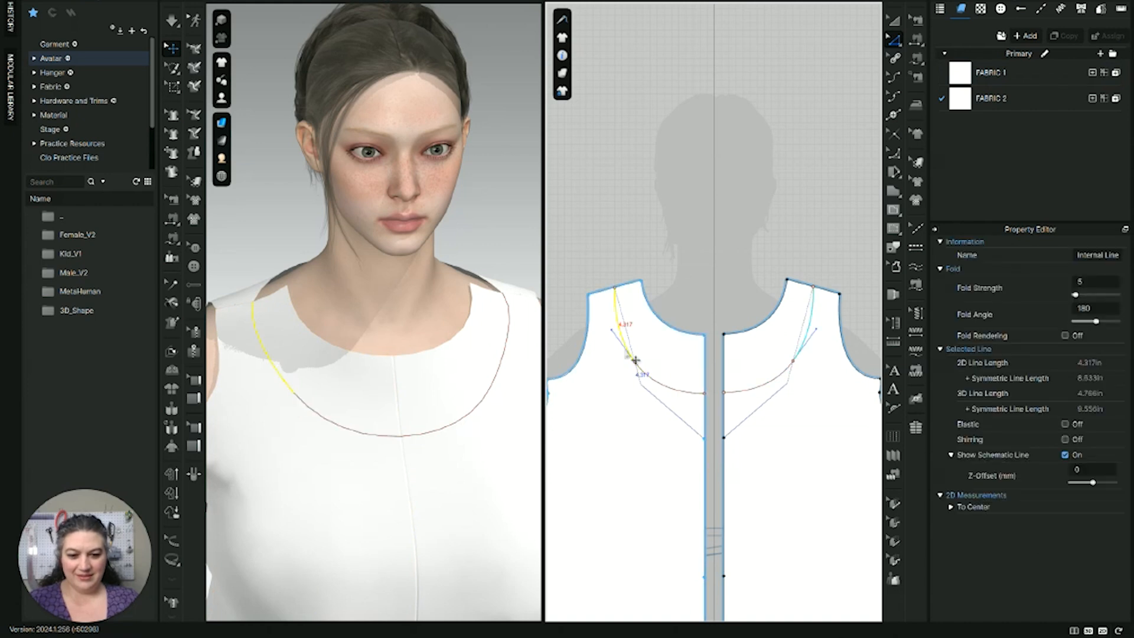
shift+click(697, 393)
right_click(696, 391)
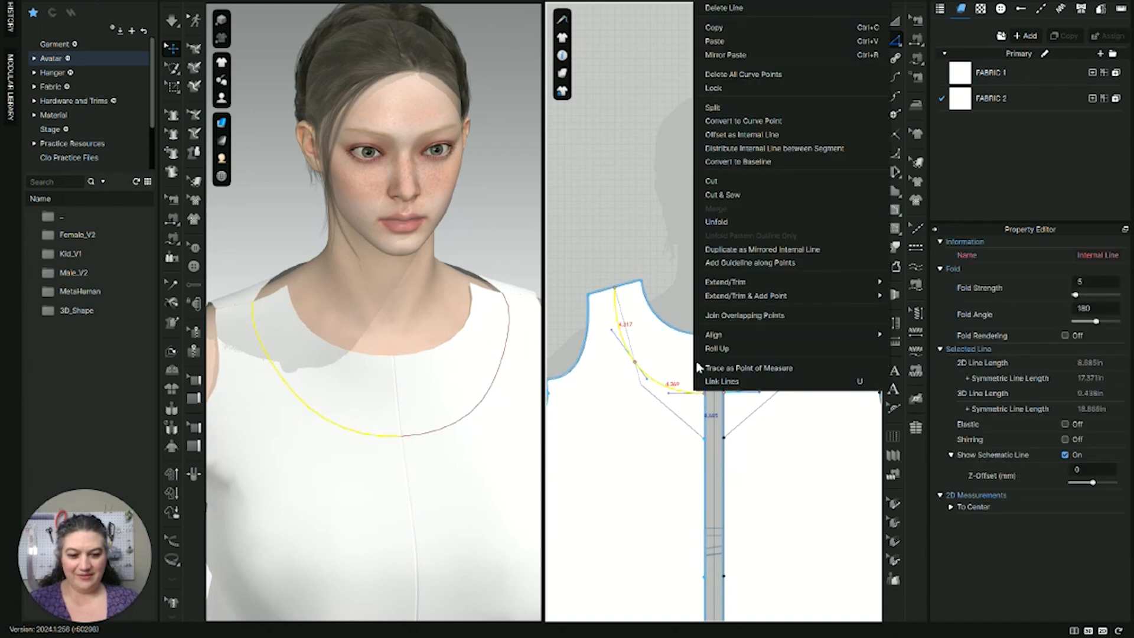
click(724, 195)
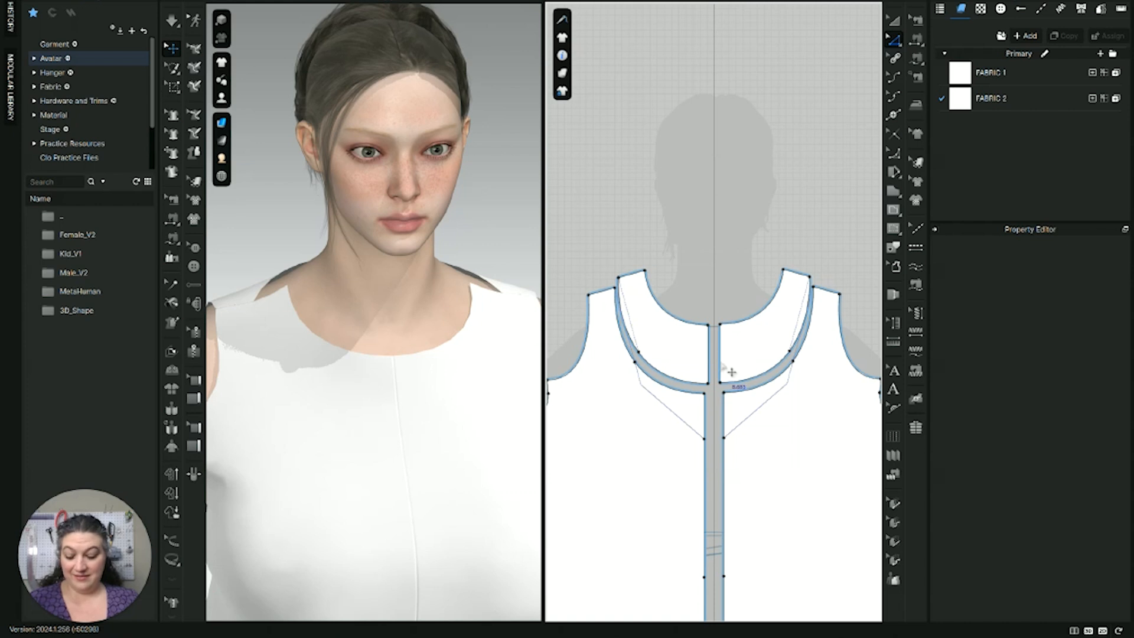
Step: Move the cut-off scoop-neckline pieces well above the front pattern and archive them
key(a)
click(752, 362)
drag(752, 362, 749, 23)
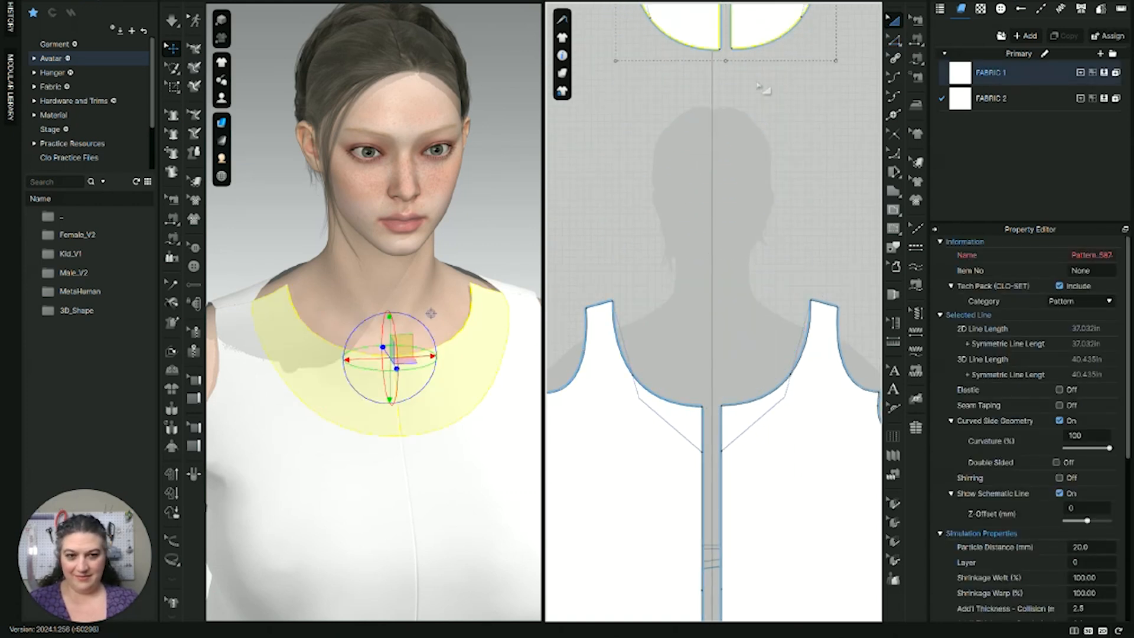
right_click(758, 18)
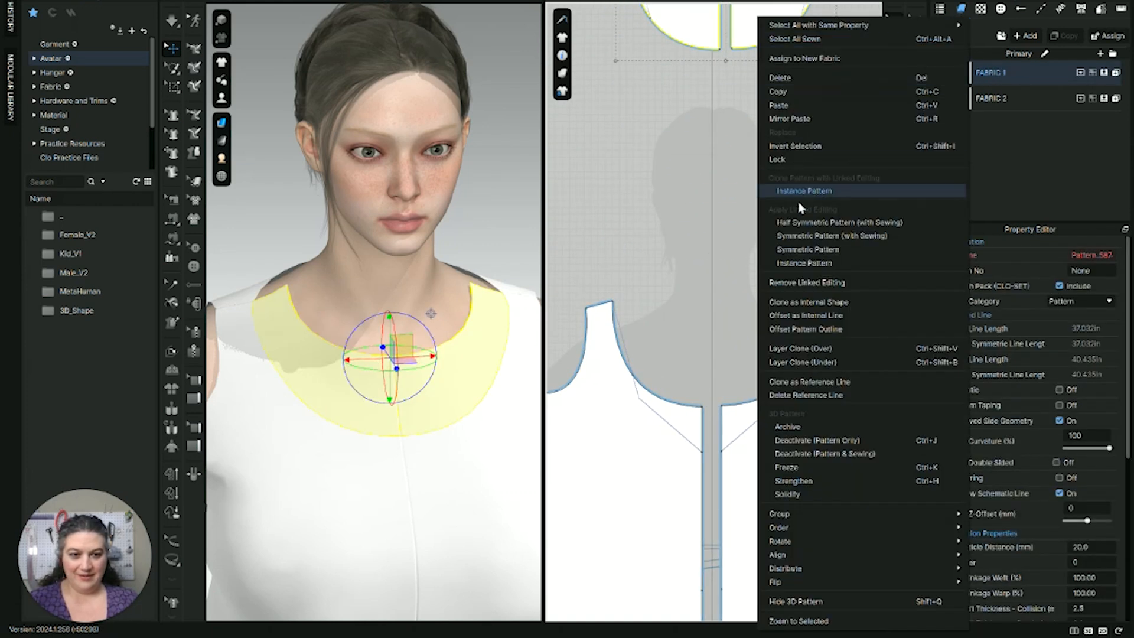
click(792, 435)
Step: Examine the scoop neckline and the fit of the body on the avatar, comparing it with the front pattern's outline
scroll(461, 374, down, 8)
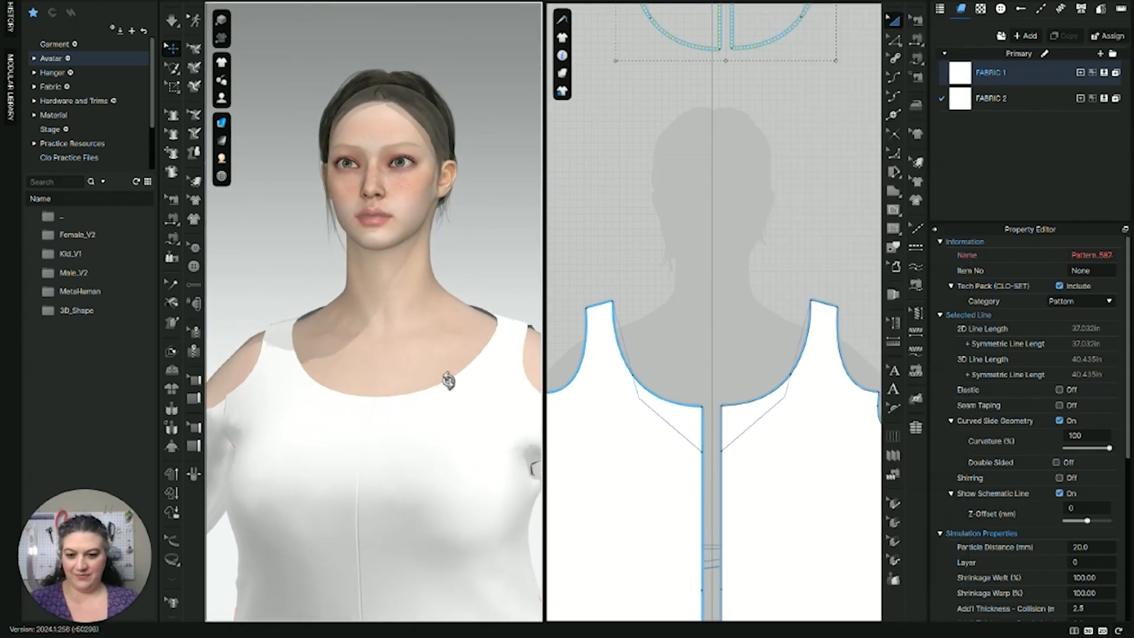
right_drag(496, 395, 415, 346)
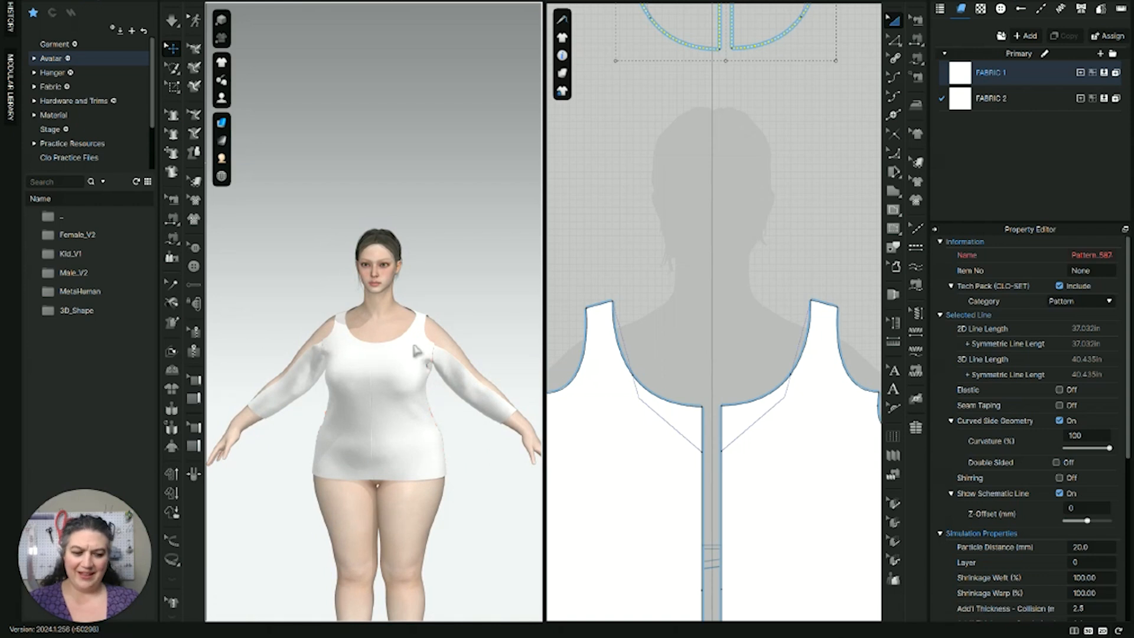
scroll(415, 350, up, 10)
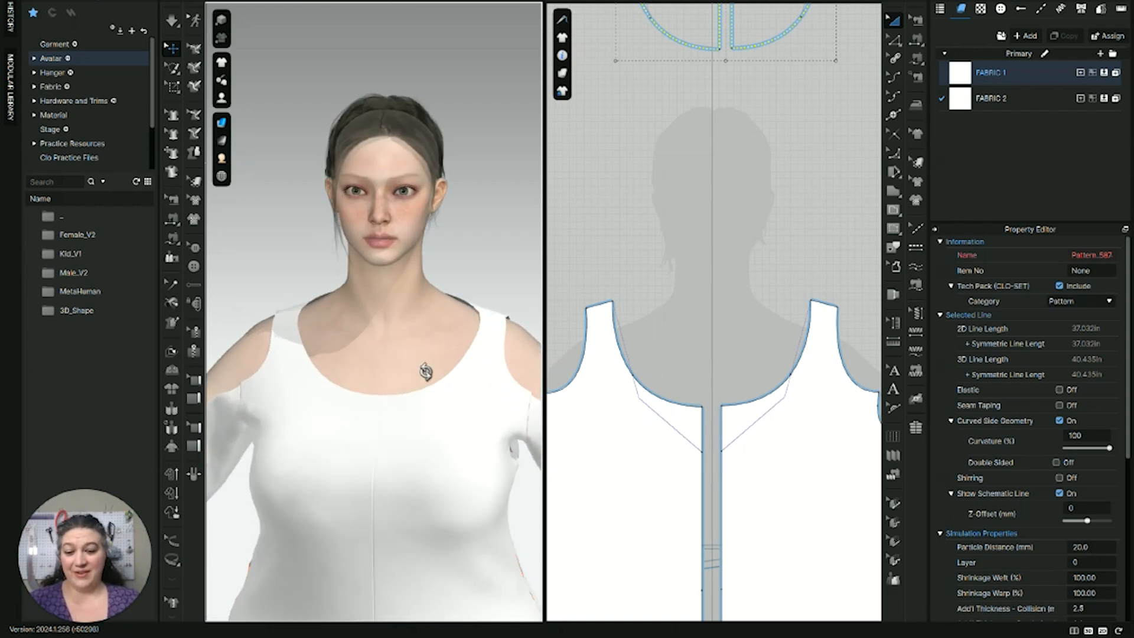
scroll(435, 378, down, 5)
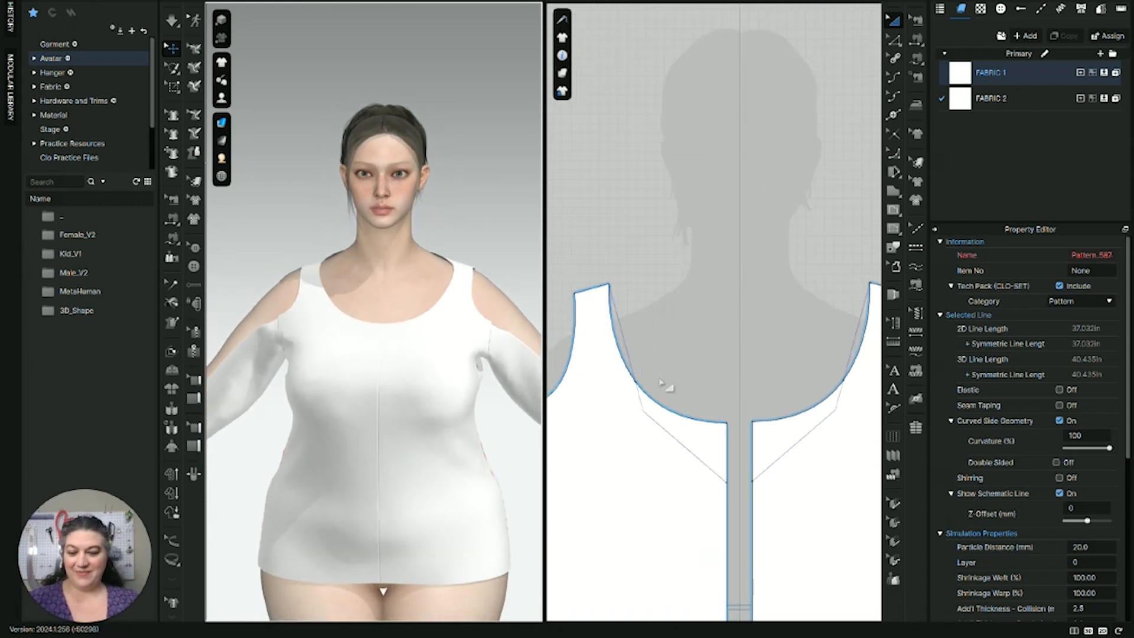
scroll(664, 247, up, 3)
scroll(664, 247, down, 5)
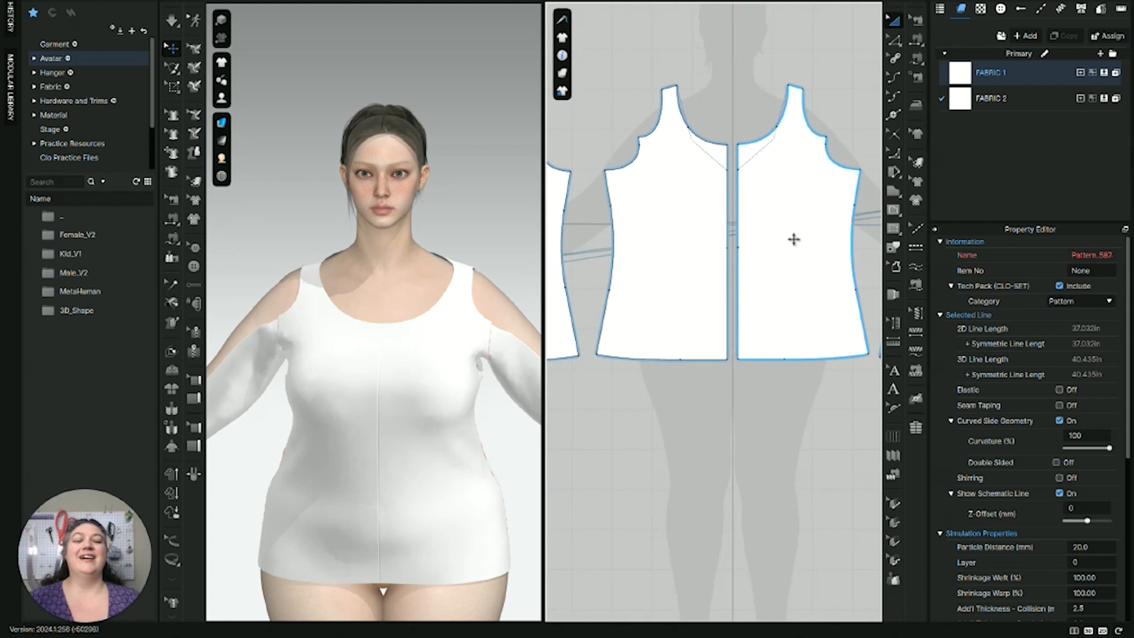
middle_drag(346, 458, 371, 339)
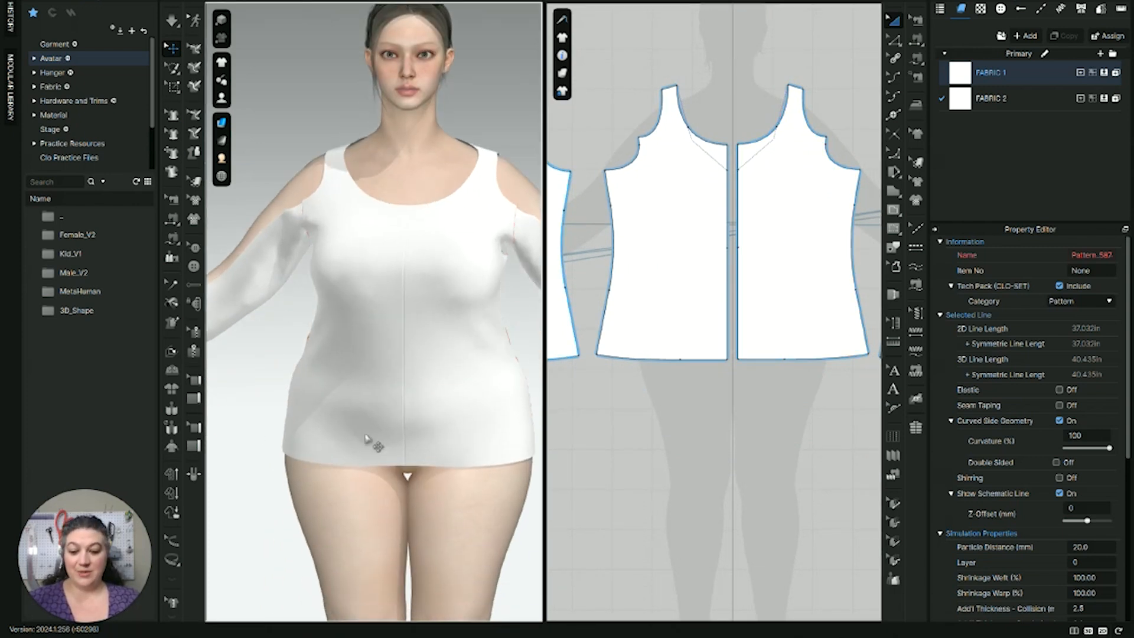
scroll(457, 343, up, 1)
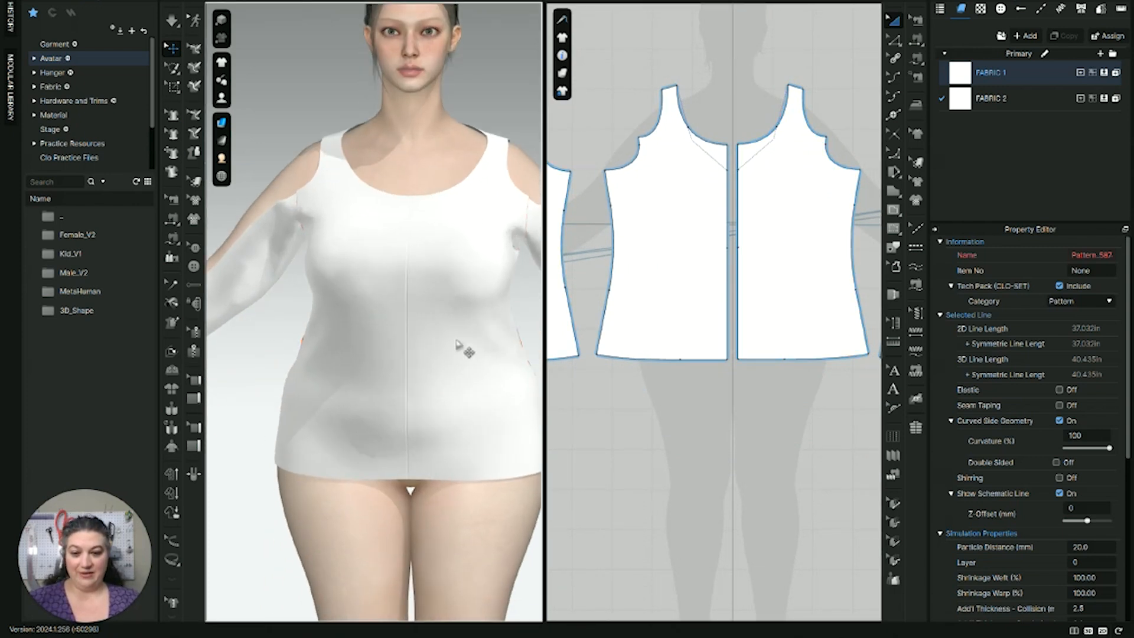
scroll(747, 251, up, 3)
scroll(768, 256, down, 1)
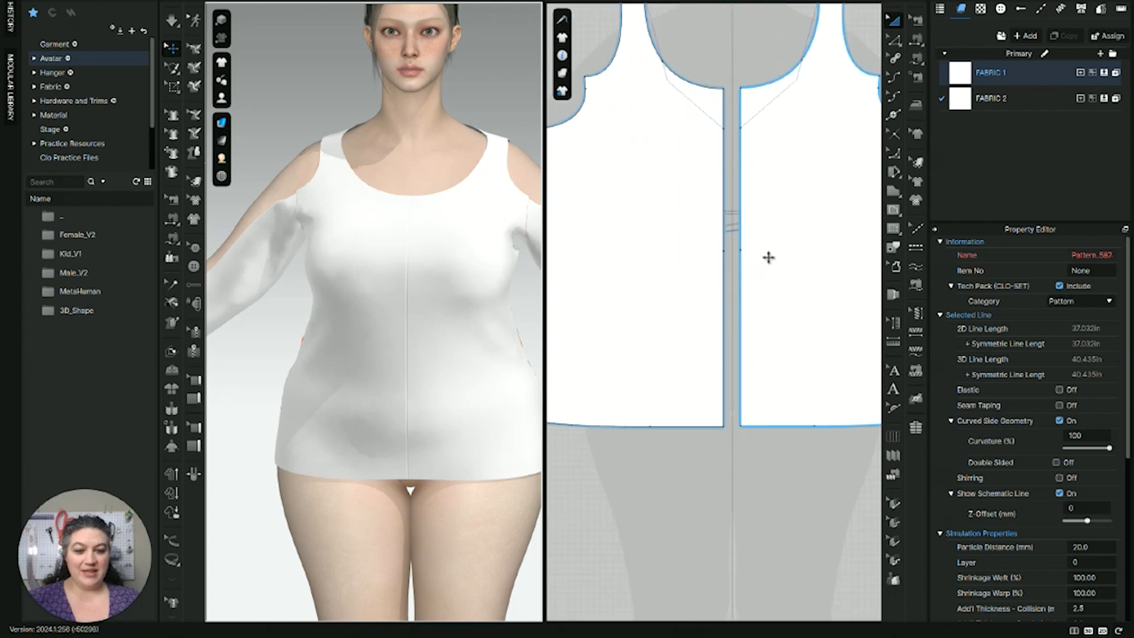
right_drag(497, 324, 453, 320)
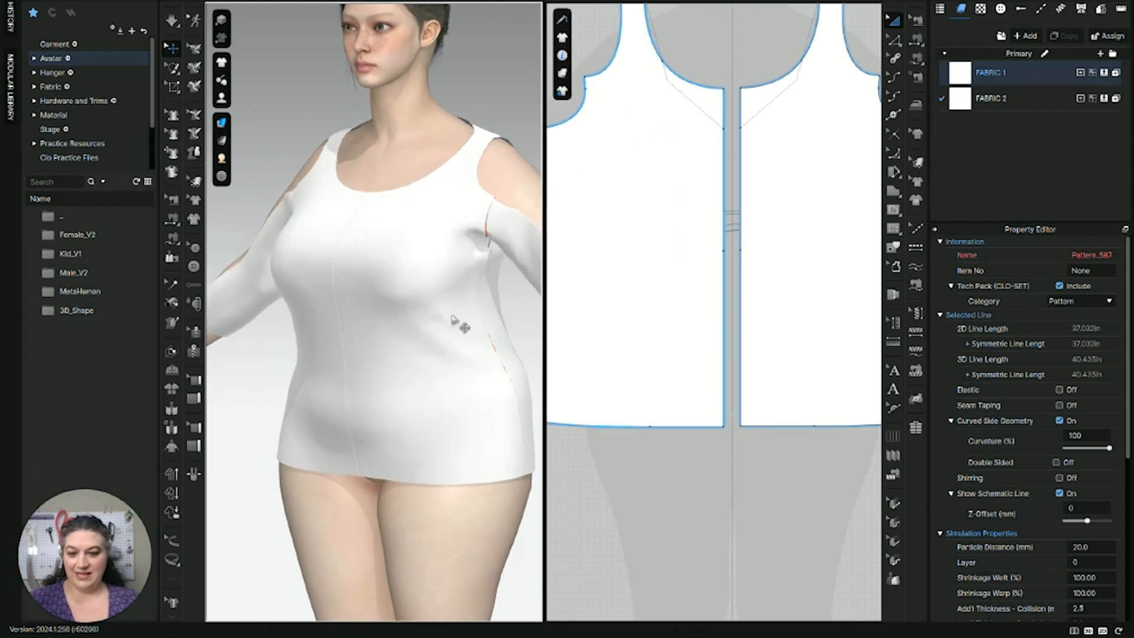
click(410, 320)
scroll(663, 273, down, 2)
scroll(696, 265, up, 5)
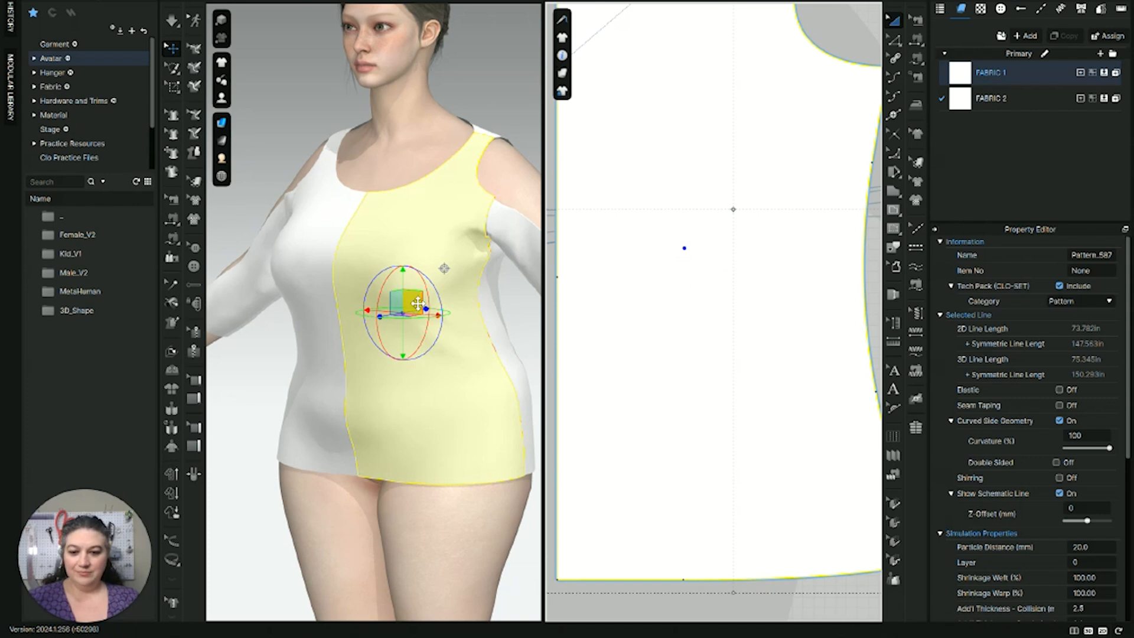
scroll(414, 301, up, 2)
scroll(752, 299, down, 2)
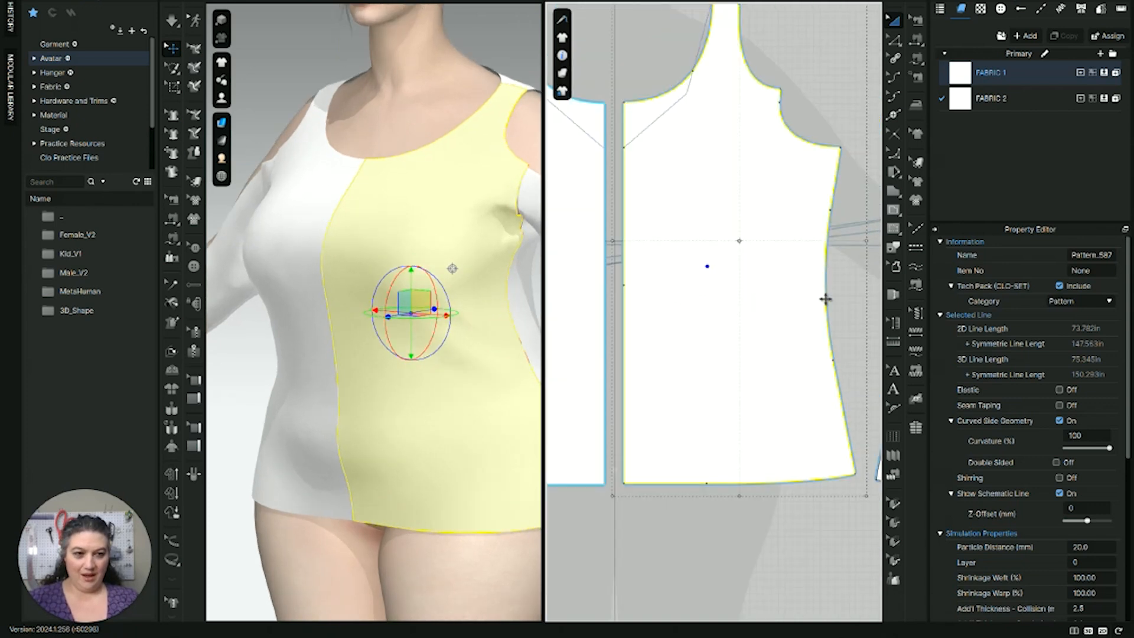
click(847, 310)
scroll(839, 271, down, 3)
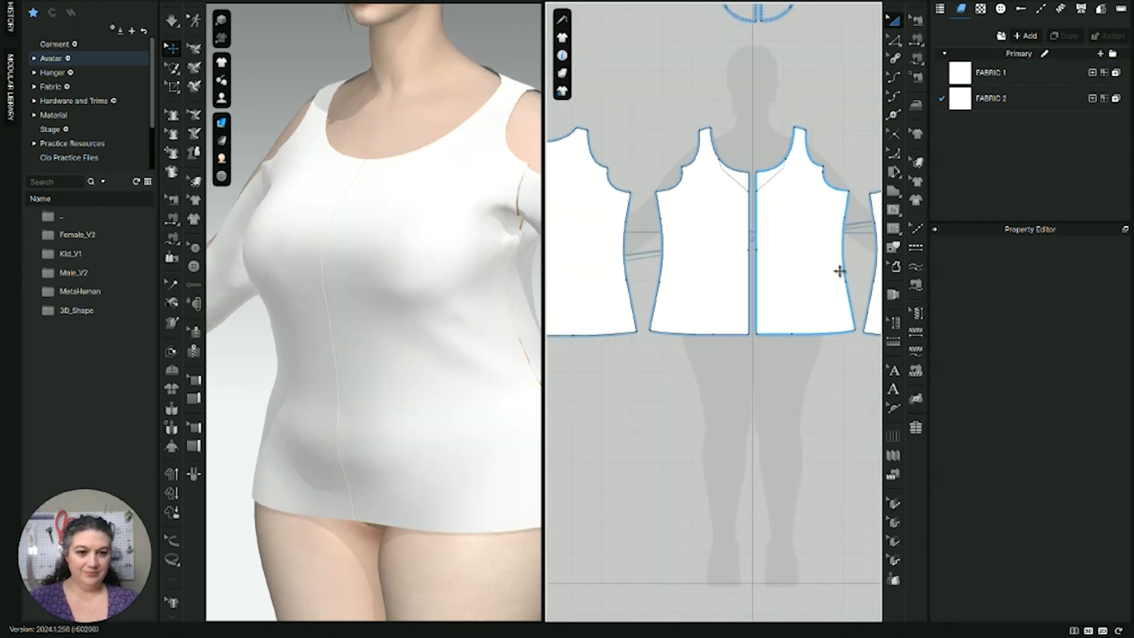
Step: Draw a horizontal internal line about 11.2 in long across the front pattern, from the center-front point to the side seam
key(z)
middle_drag(855, 256, 810, 359)
scroll(803, 346, up, 5)
scroll(801, 346, down, 5)
scroll(786, 354, up, 4)
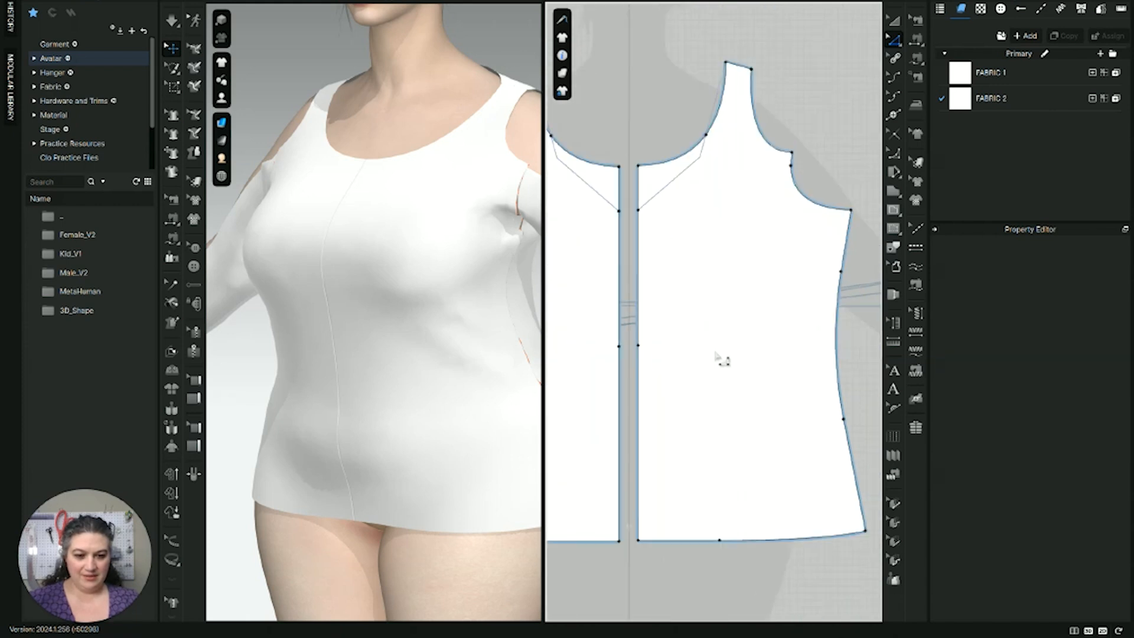
key(g)
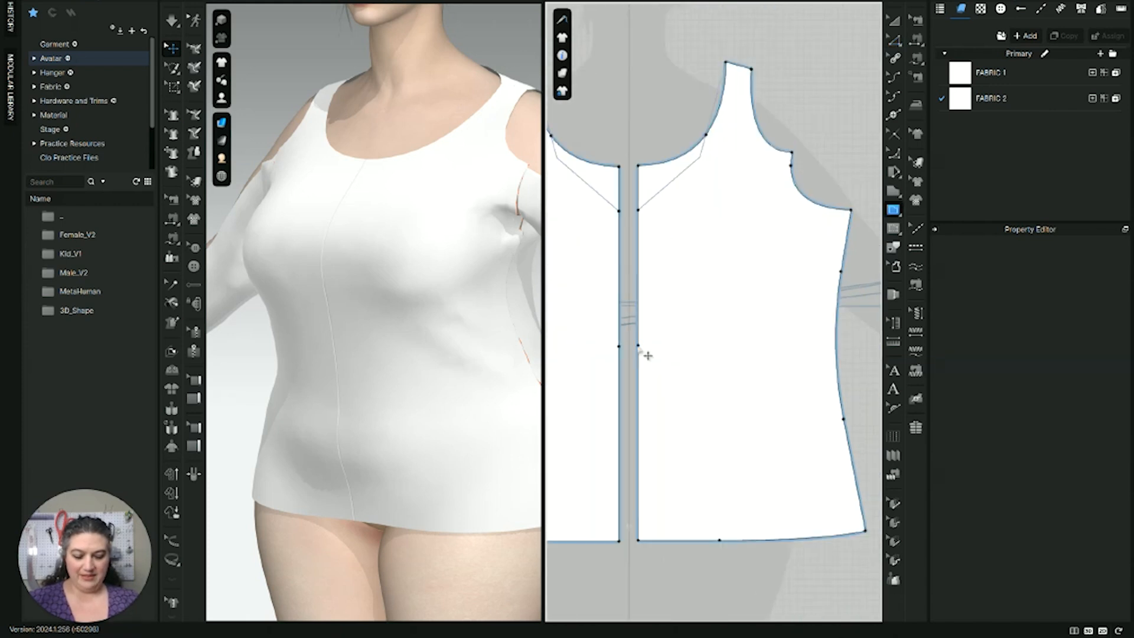
click(637, 345)
click(836, 346)
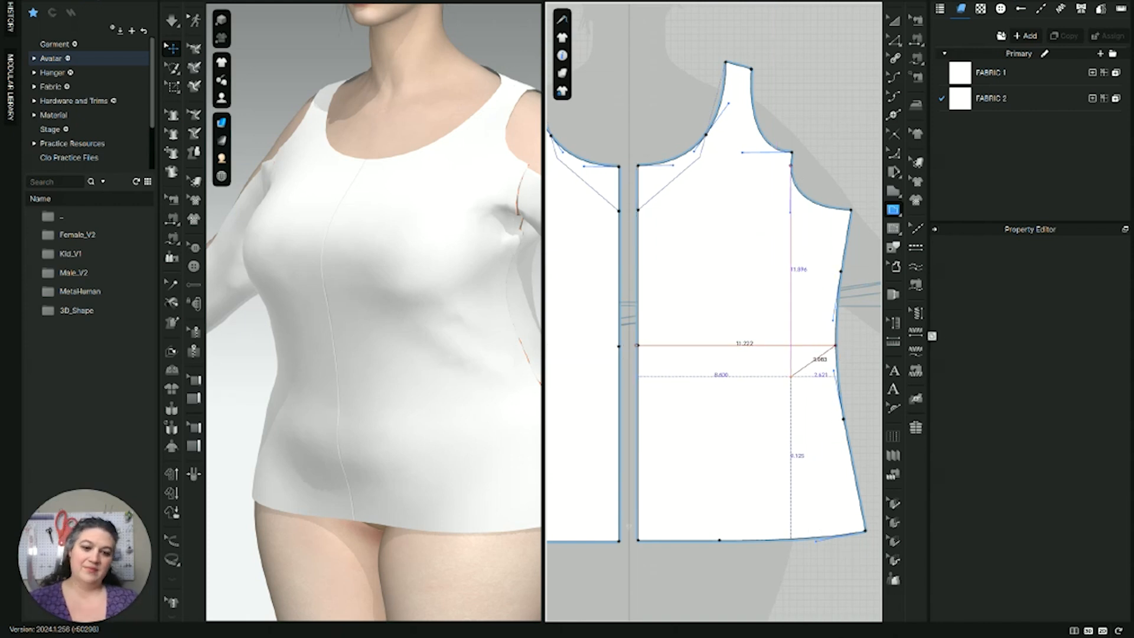
key(Return)
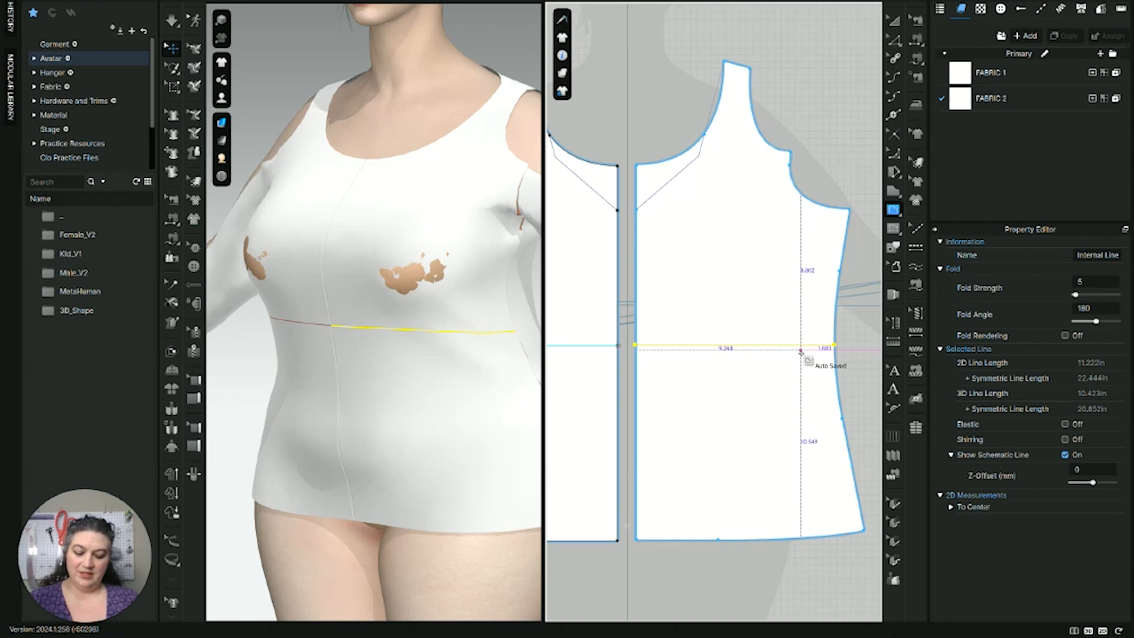
Step: Offset the horizontal internal line once, 2 in upward, extended to the pattern outline
key(z)
right_click(777, 352)
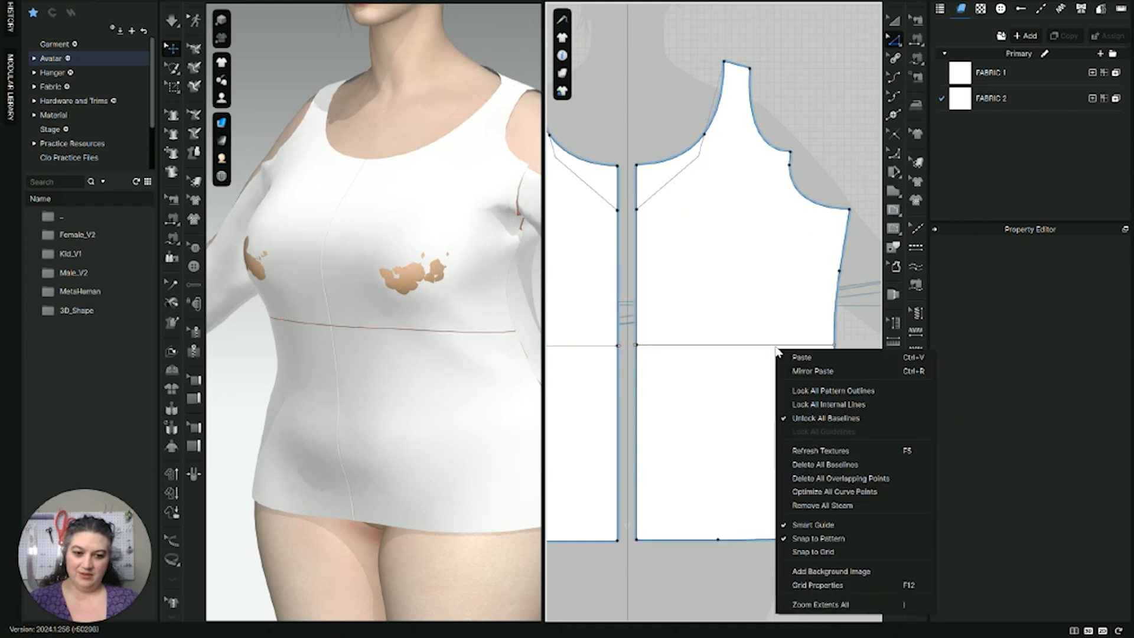
click(779, 345)
right_click(776, 346)
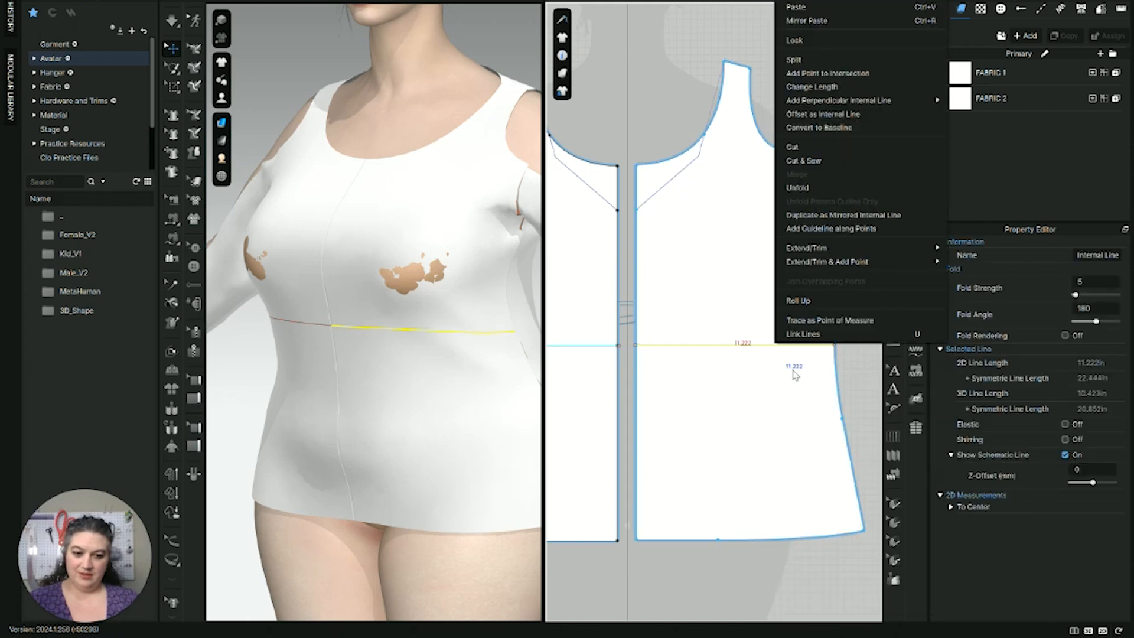
click(827, 114)
text(2)
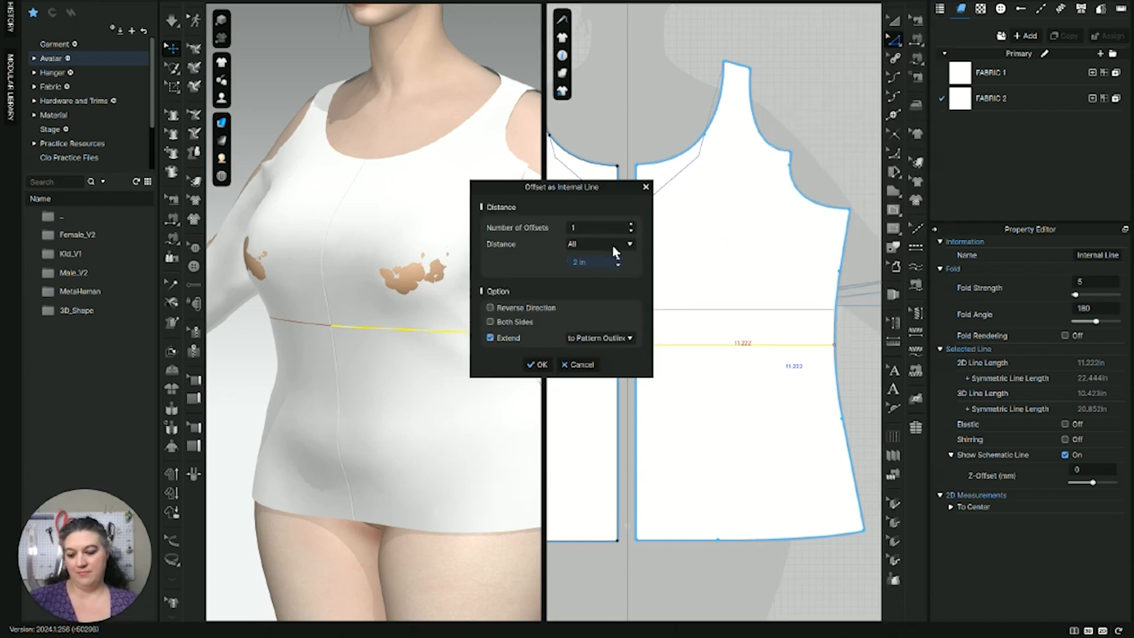
click(536, 365)
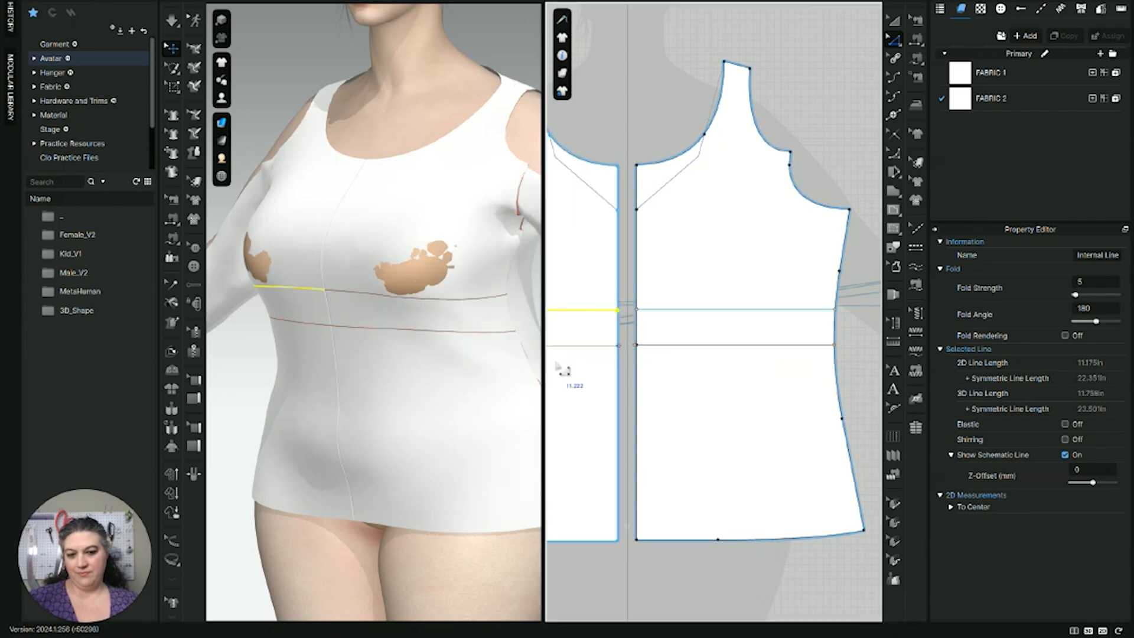
right_drag(490, 348, 438, 329)
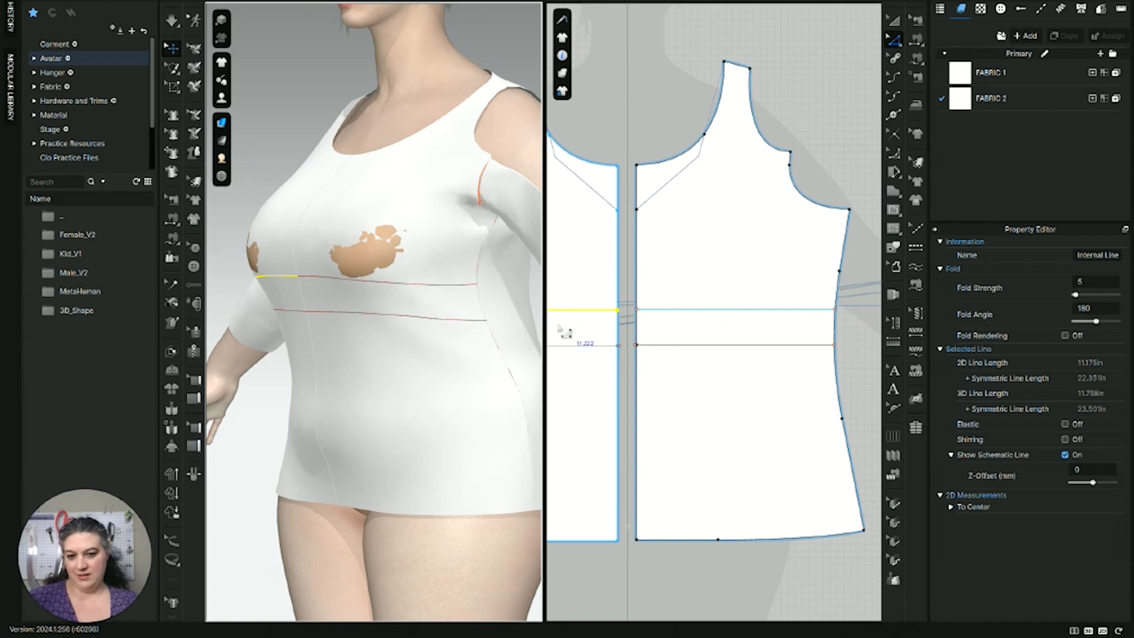
Step: Replace the 2 in offset line by offsetting the lower horizontal internal line once, 1.75 in upward, extended to the pattern outline
right_drag(489, 302, 522, 298)
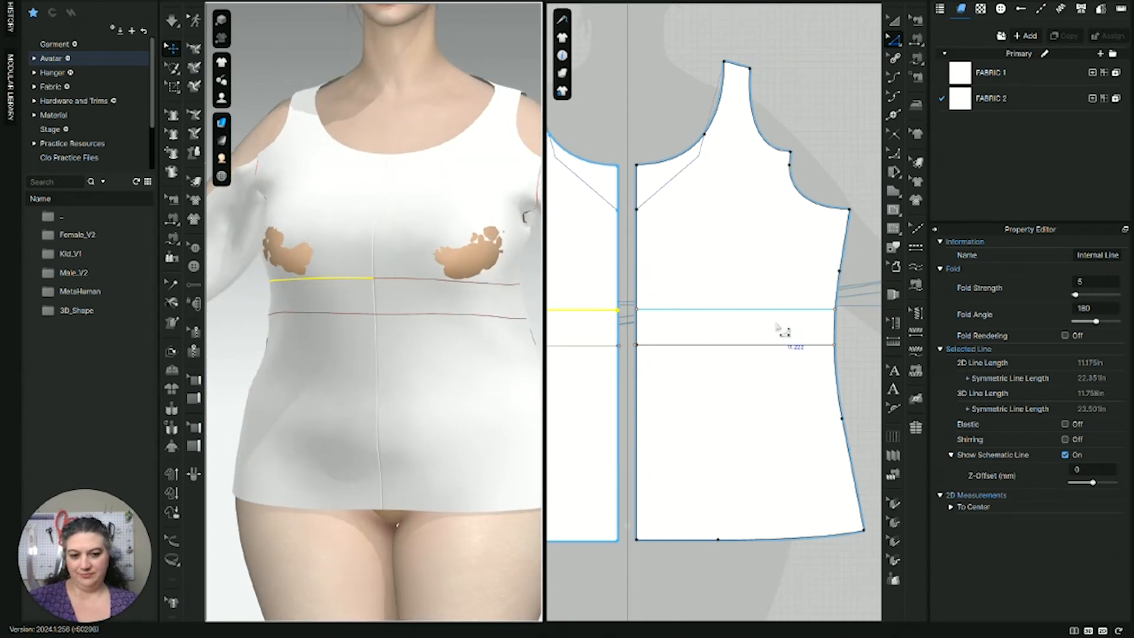
right_drag(470, 343, 541, 339)
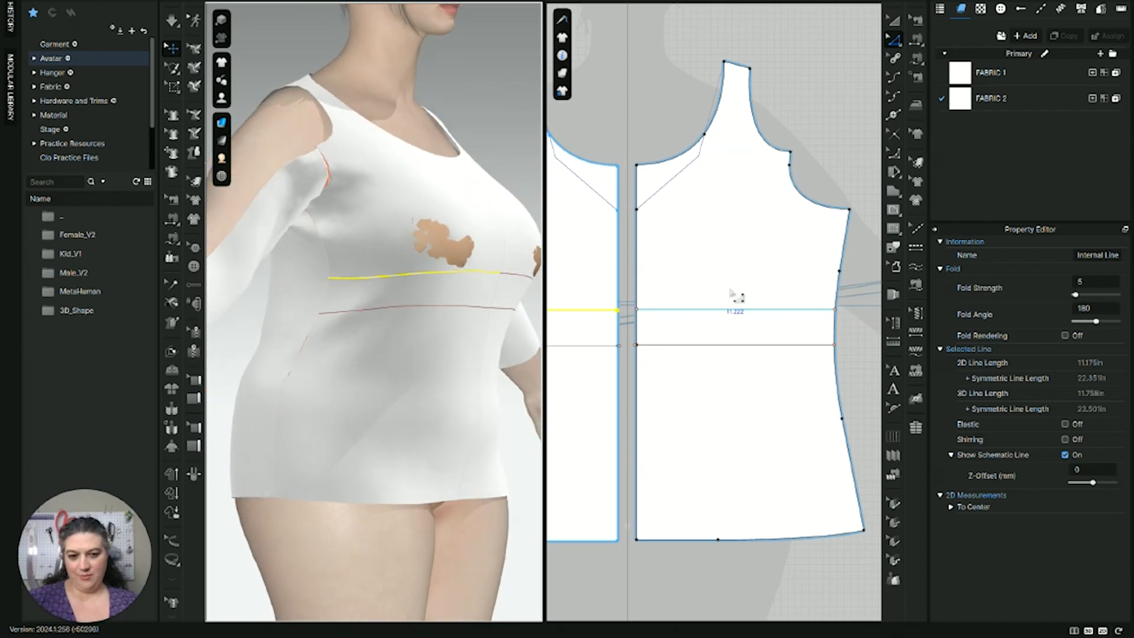
scroll(738, 299, up, 5)
scroll(767, 304, down, 4)
scroll(800, 309, up, 1)
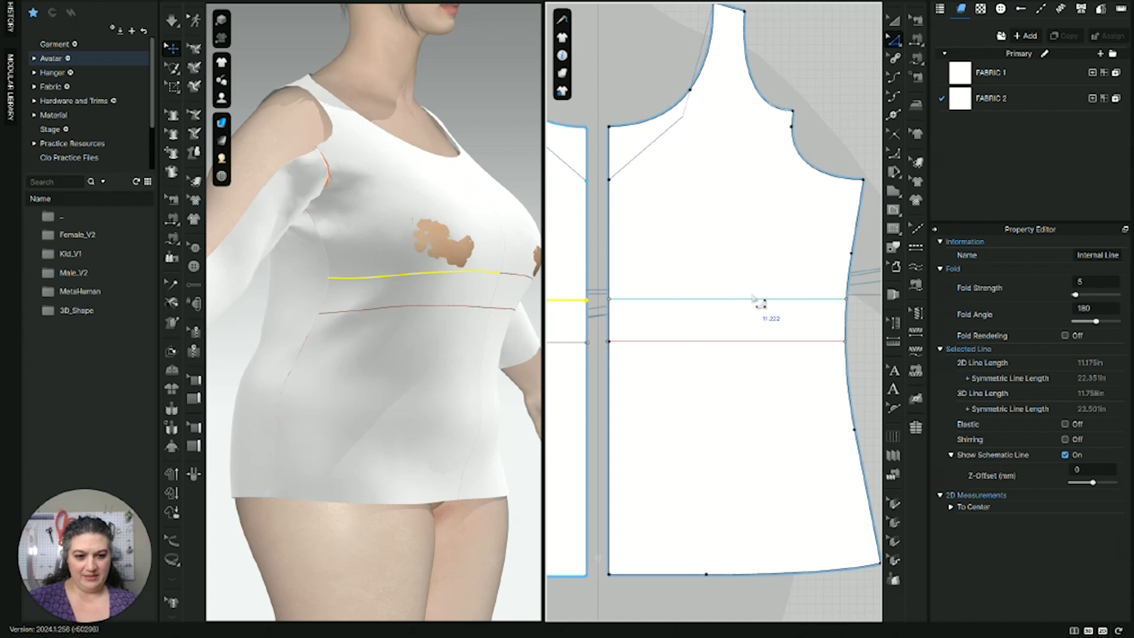
click(742, 328)
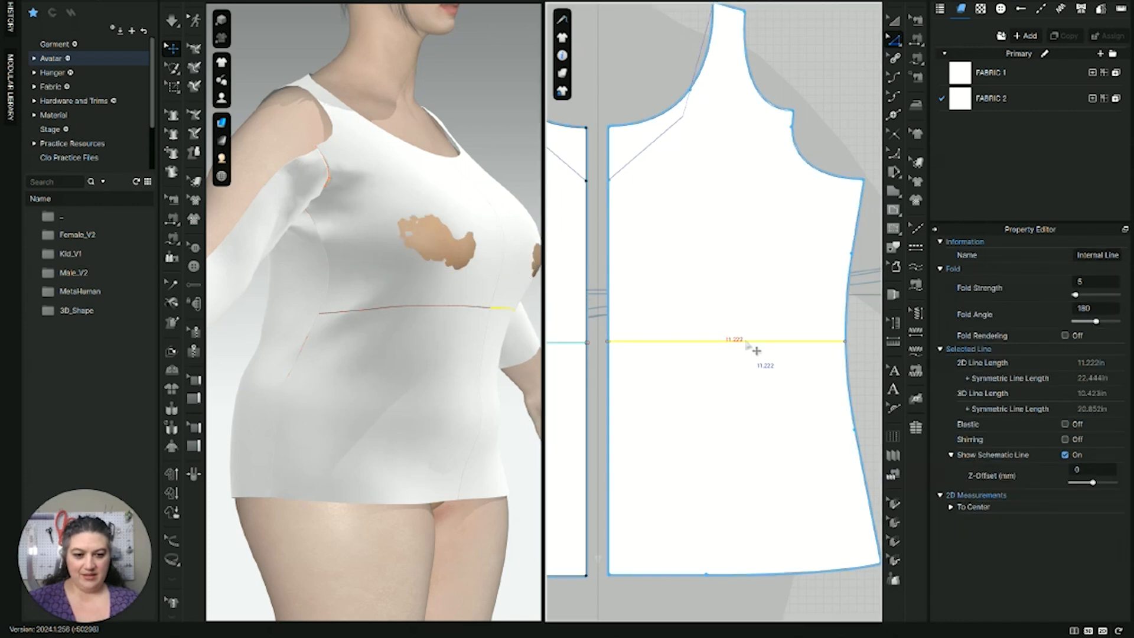
right_click(746, 343)
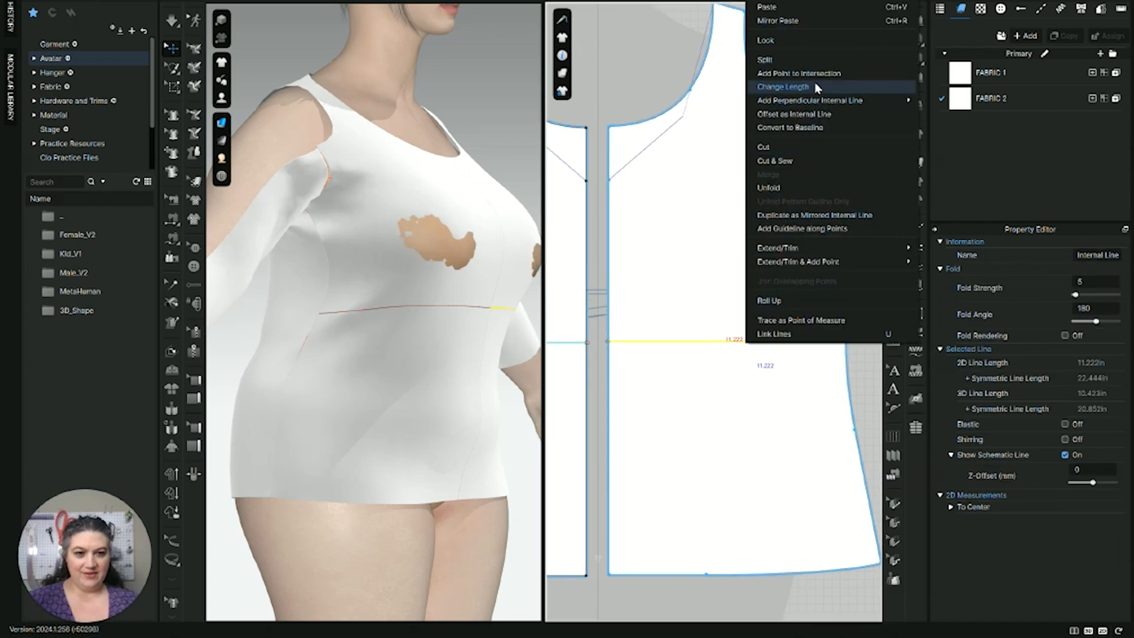
click(795, 114)
text(1.75)
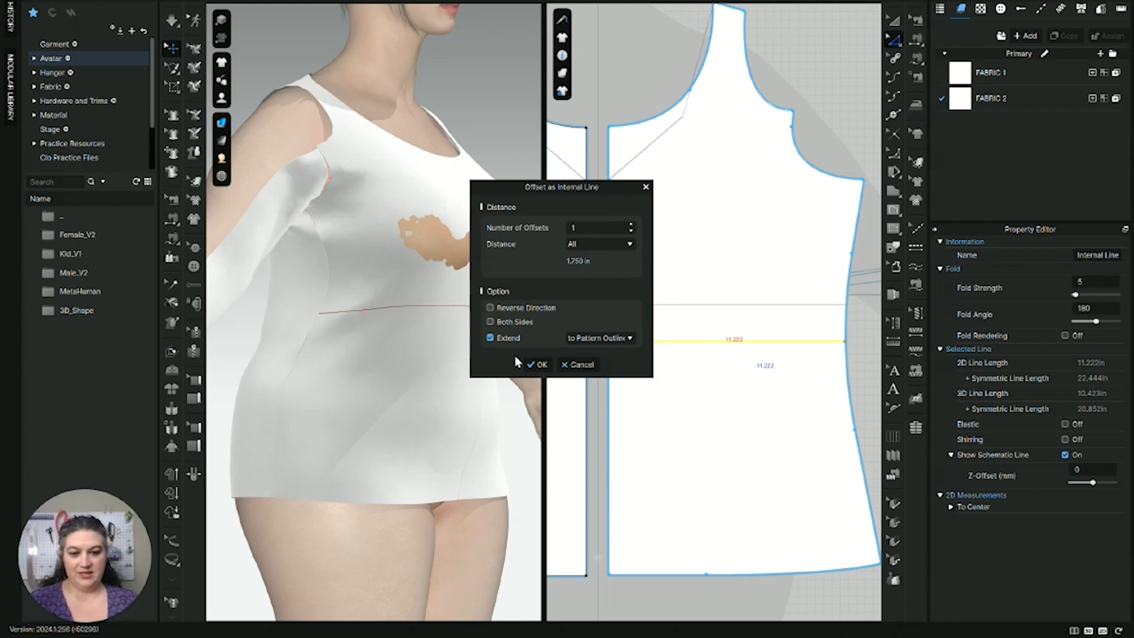
click(541, 368)
Step: Cut the front pattern along the upper horizontal internal line without sewing the two pieces together
middle_drag(769, 305, 722, 301)
scroll(722, 303, up, 3)
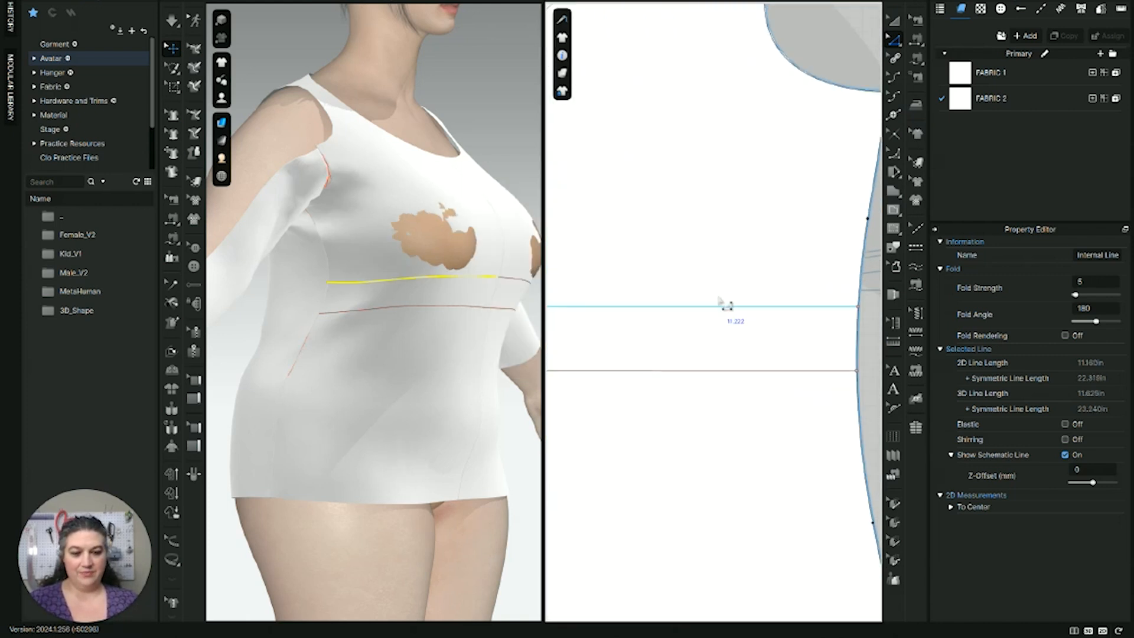
scroll(722, 303, down, 3)
click(722, 302)
right_click(722, 302)
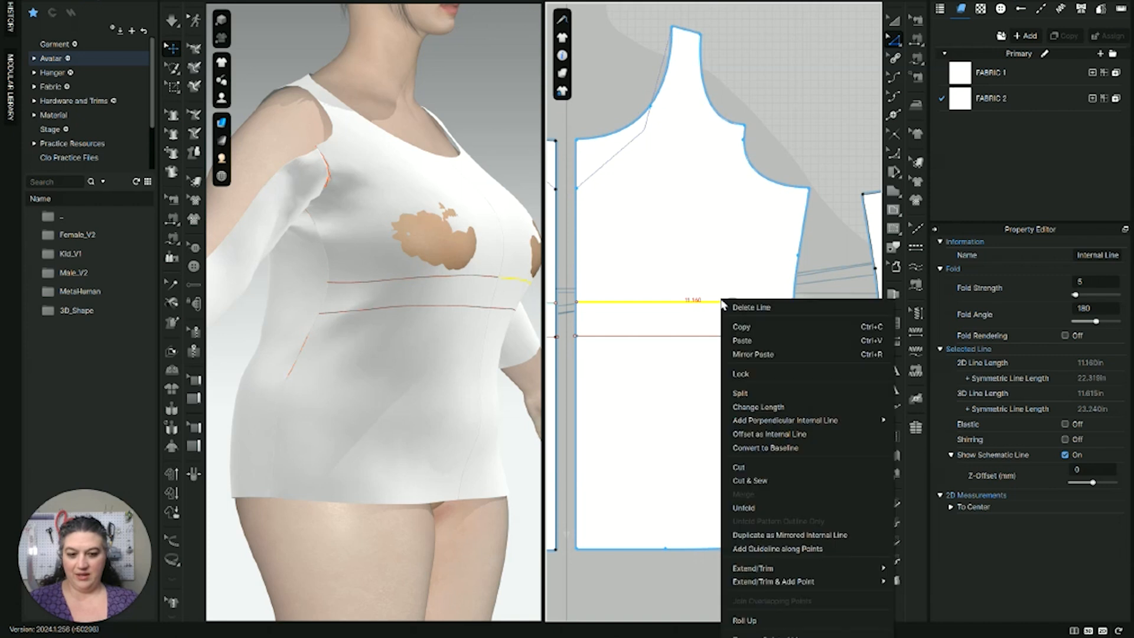
click(778, 468)
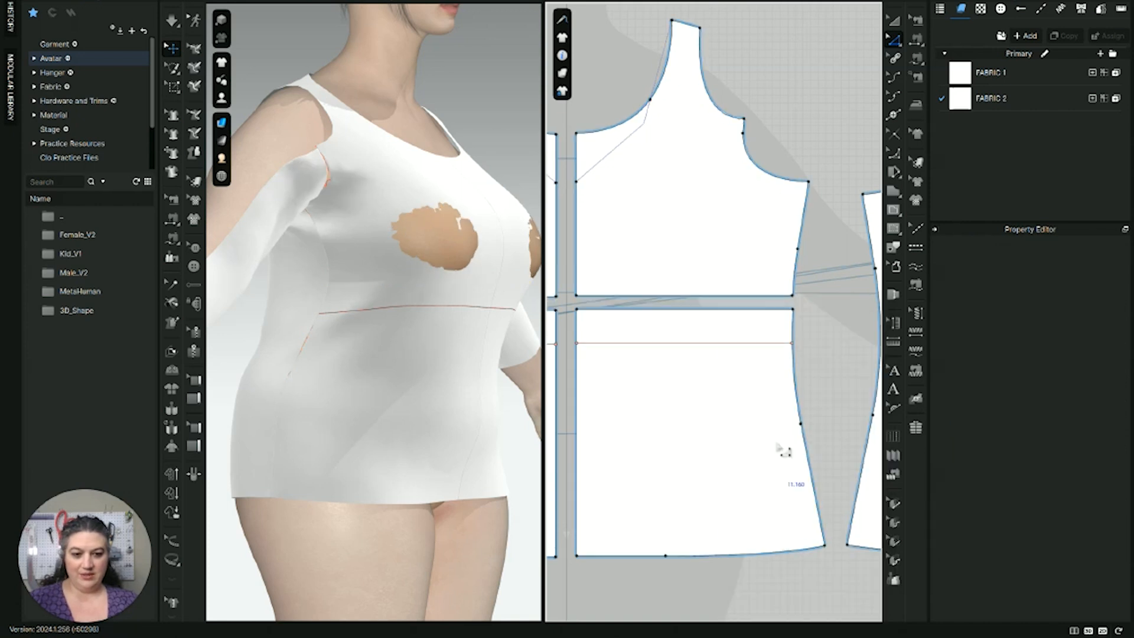
Step: Move the back pattern horizontally away from the front pieces to leave more room beside the side seam
scroll(780, 443, down, 3)
scroll(771, 428, up, 3)
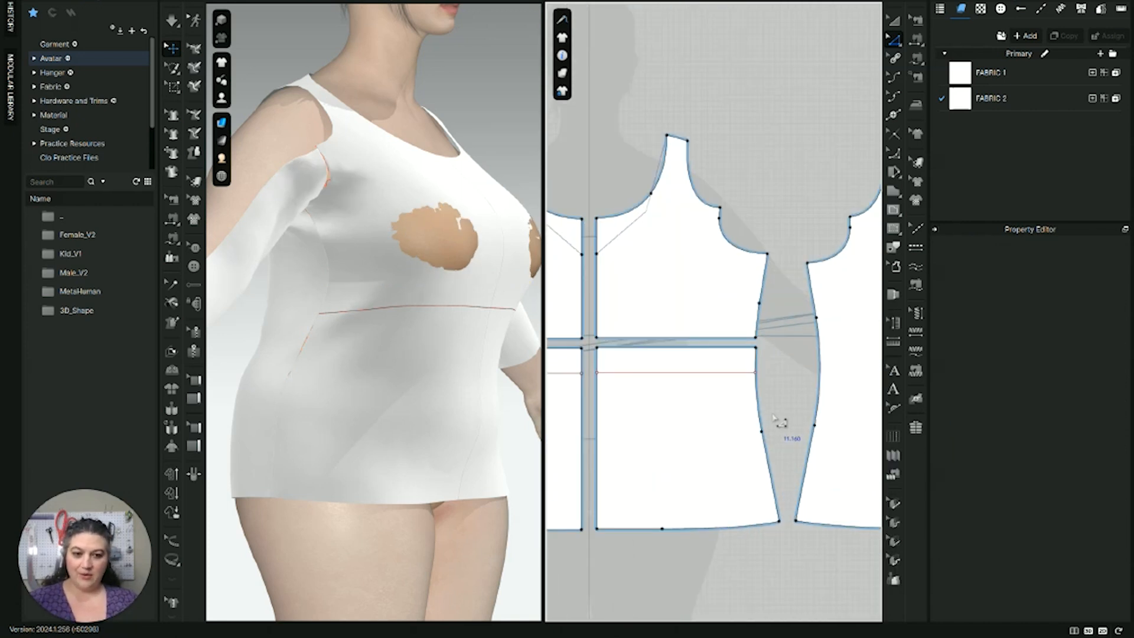
middle_drag(779, 422, 732, 418)
scroll(734, 414, up, 3)
scroll(735, 414, down, 5)
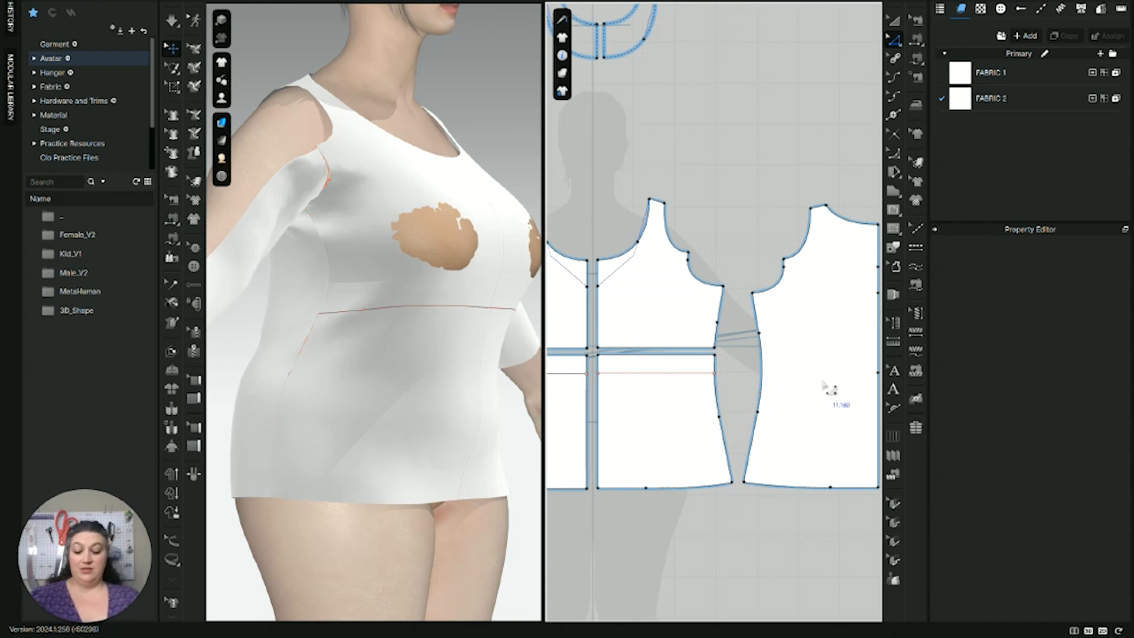
middle_drag(829, 388, 769, 363)
key(z)
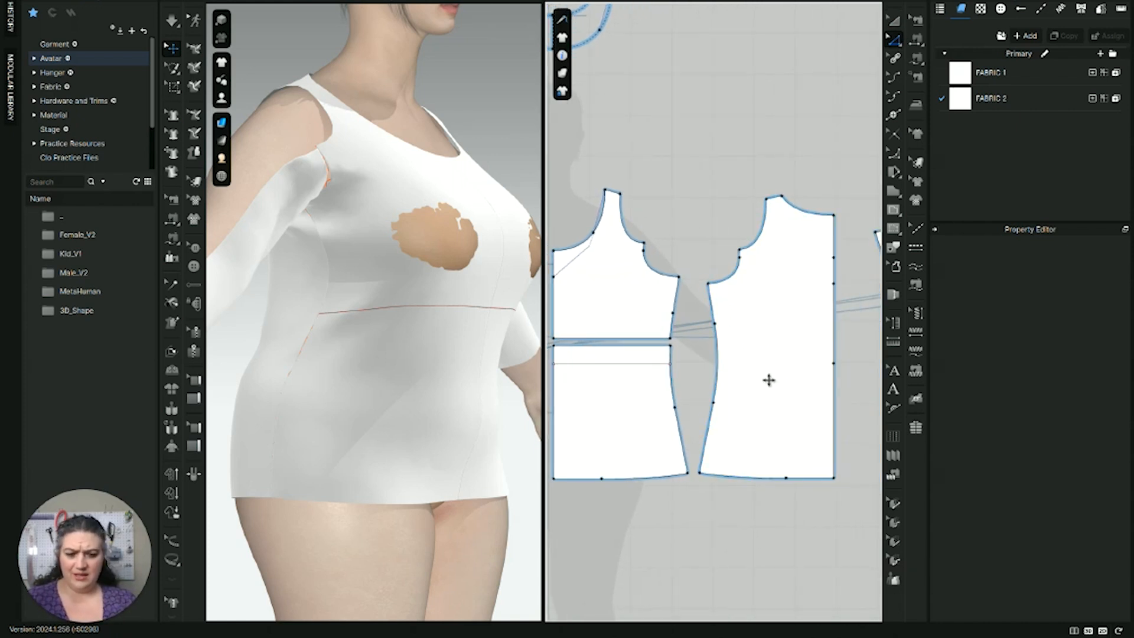
key(a)
click(797, 373)
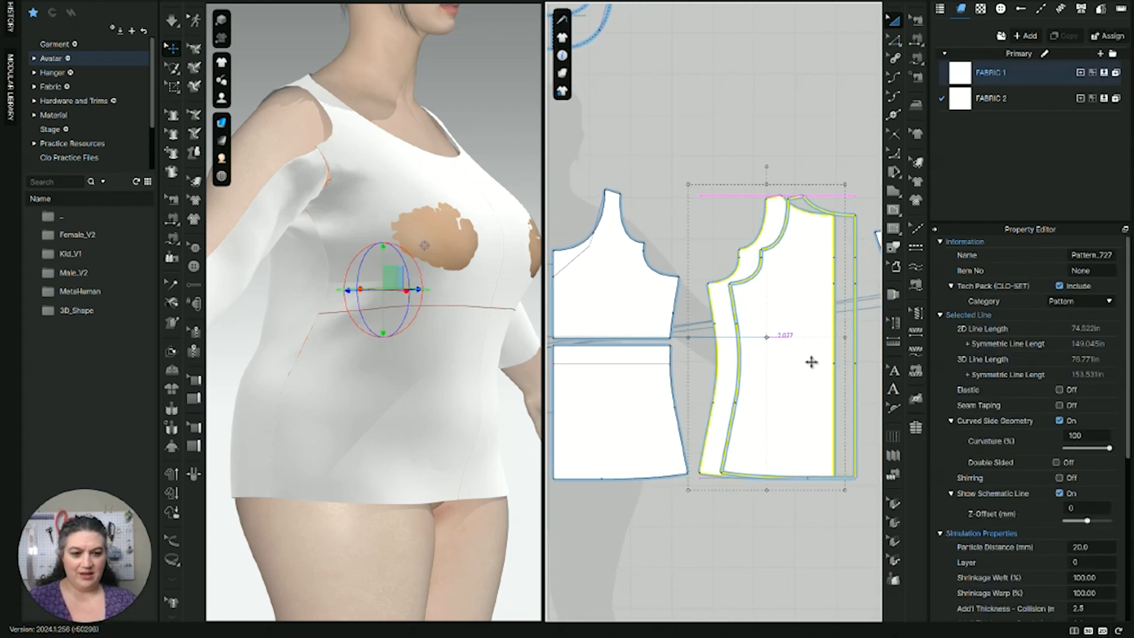
Step: Slash the upper front piece from the neckline curve to its lower edge near center front and spread it 0.75 in at the lower edge
scroll(793, 401, up, 5)
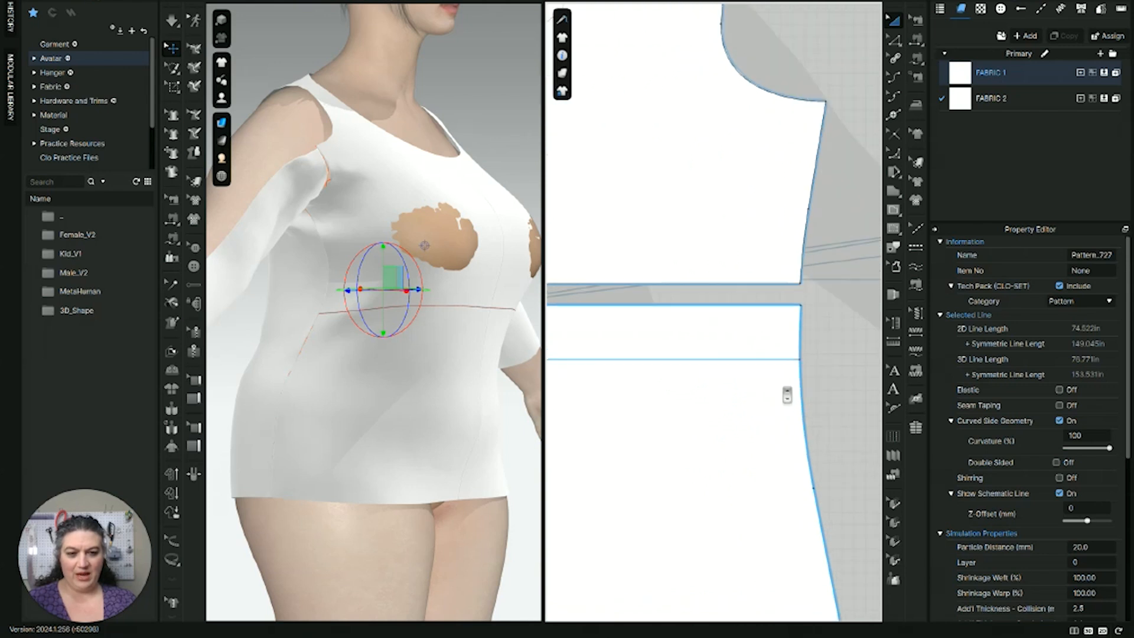
scroll(789, 390, down, 5)
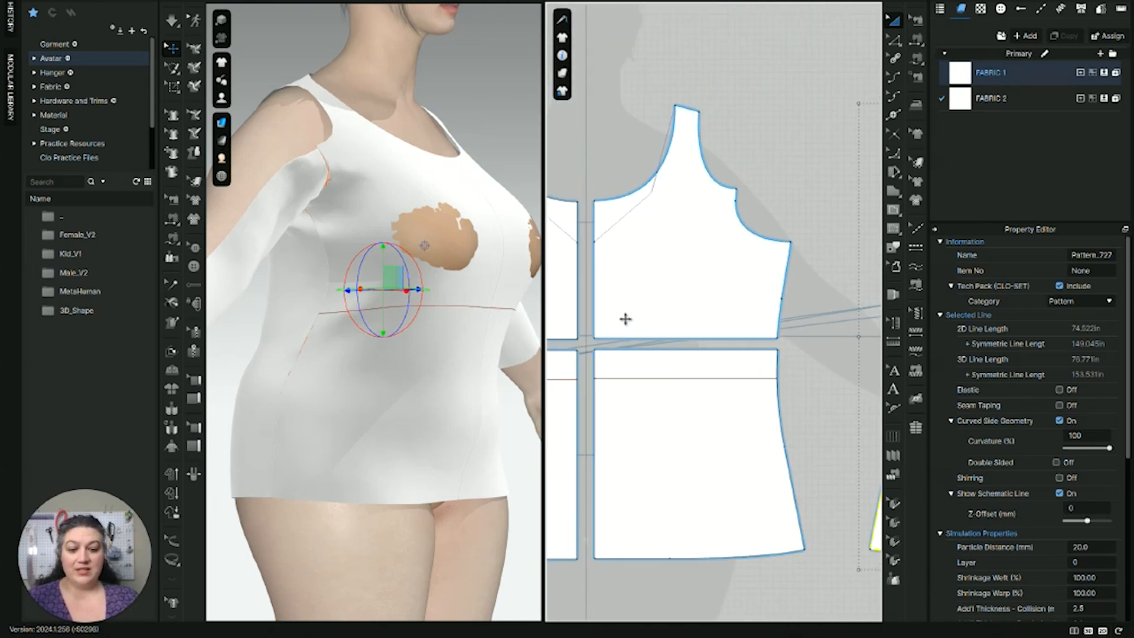
scroll(686, 355, up, 5)
scroll(676, 354, down, 4)
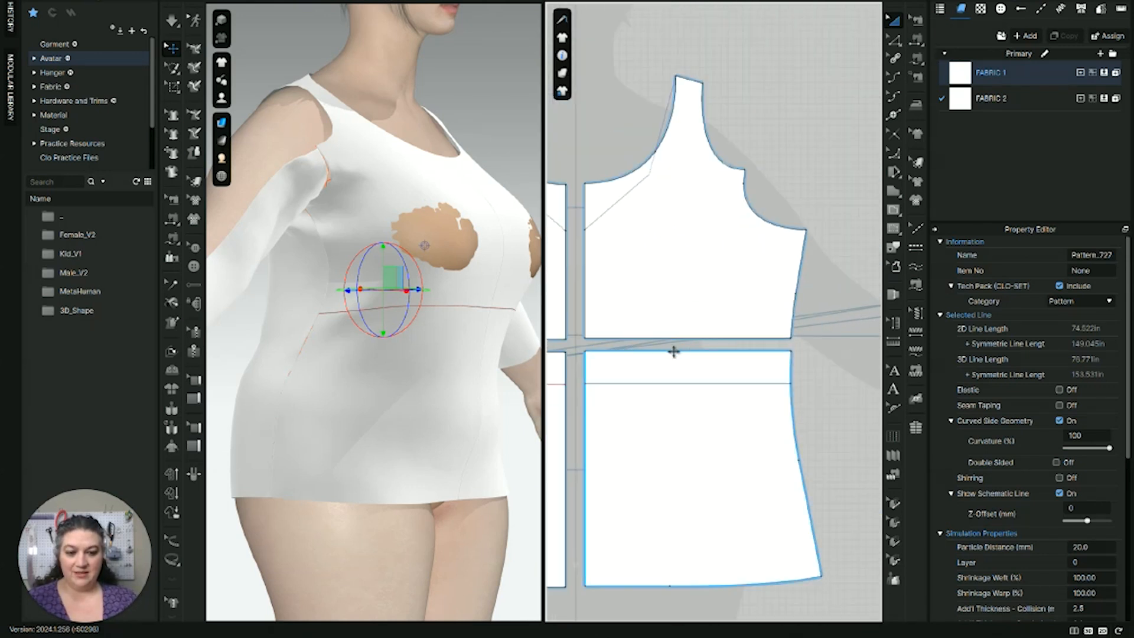
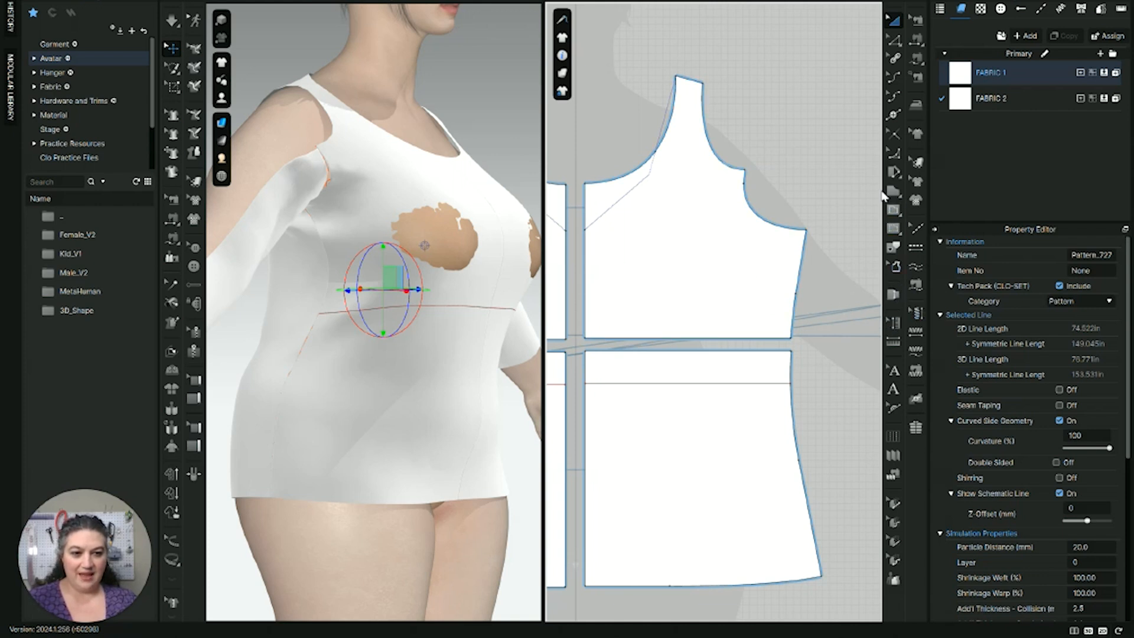
click(895, 173)
click(635, 171)
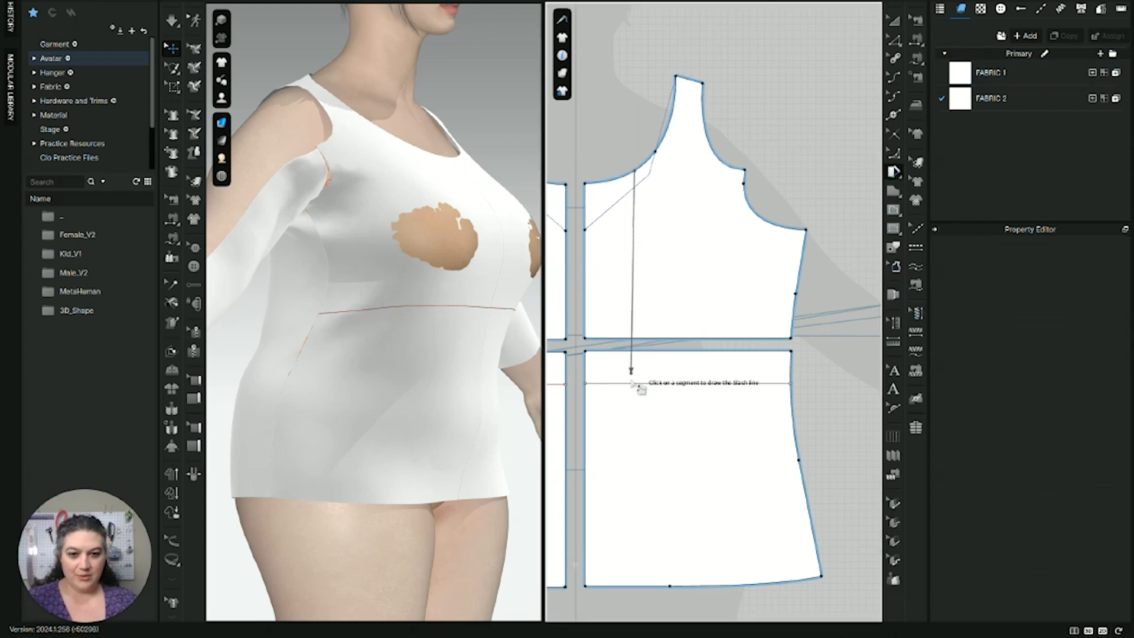
click(632, 339)
click(637, 323)
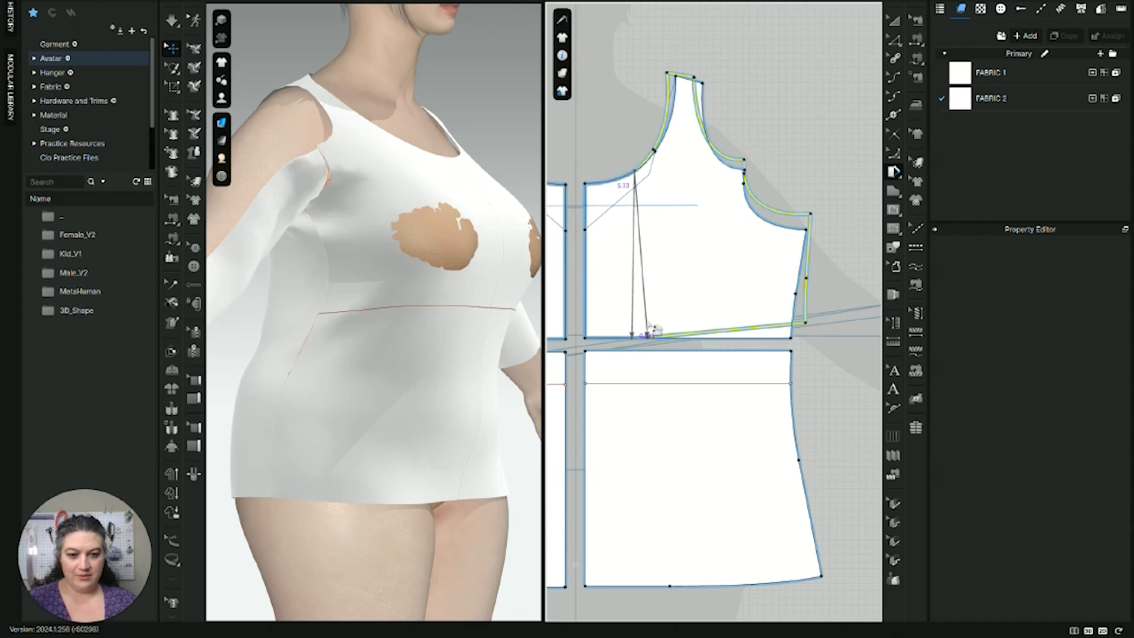
right_click(648, 320)
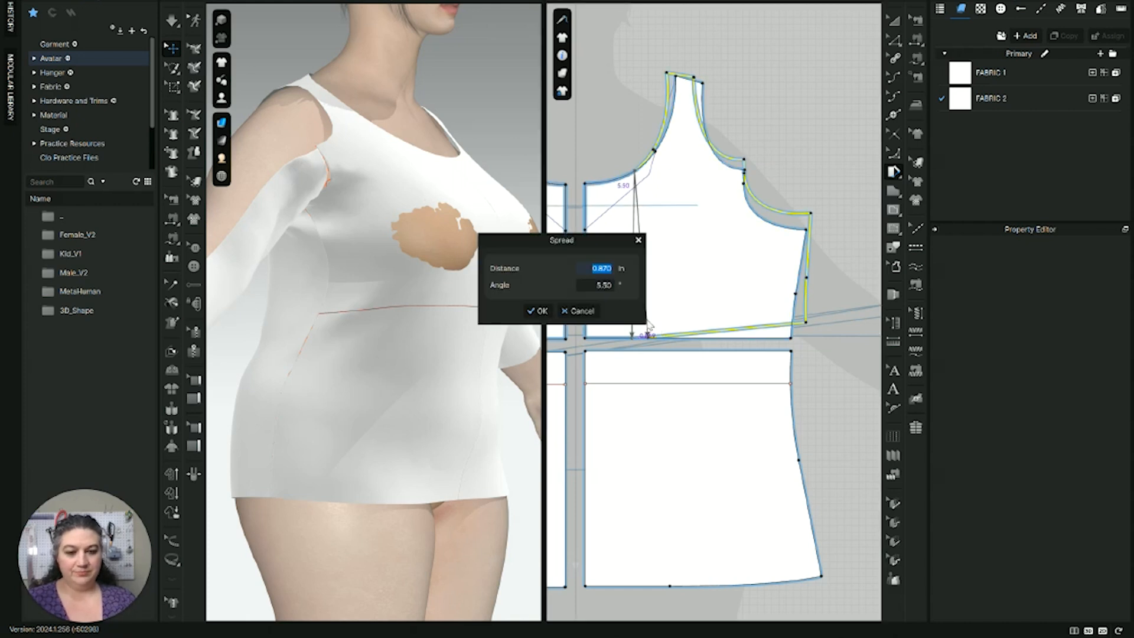
text(1)
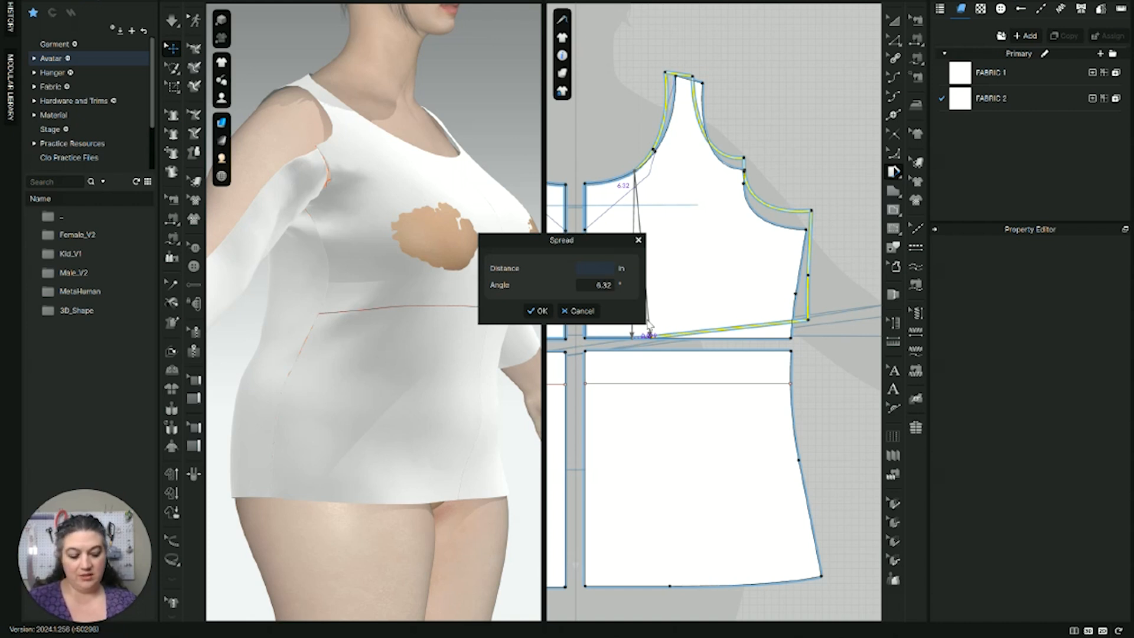
text(.75)
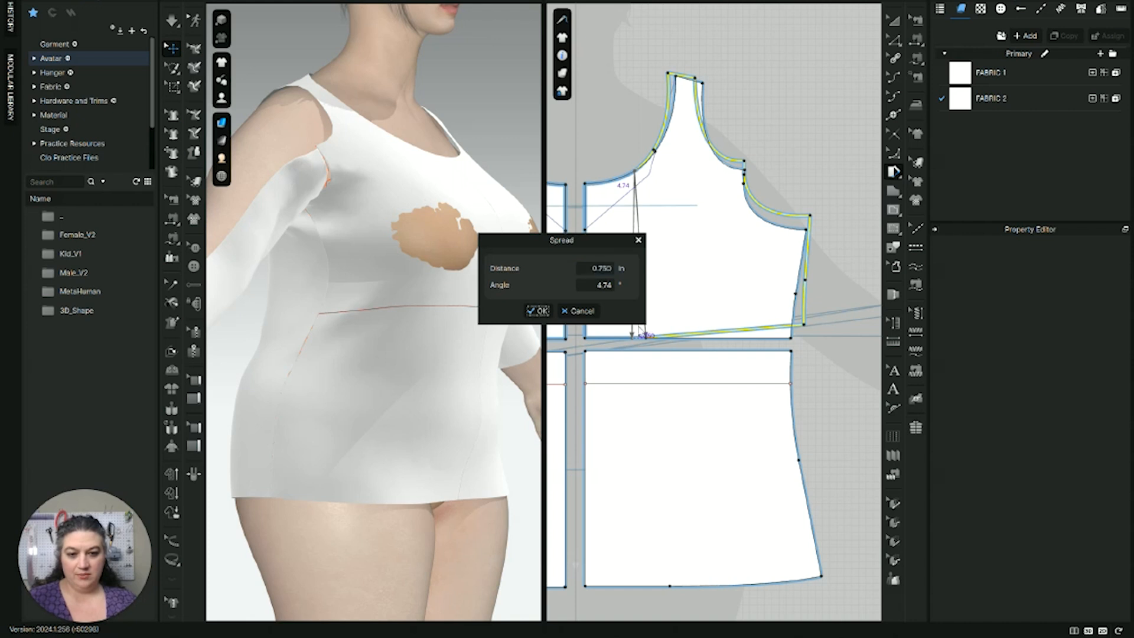
click(538, 311)
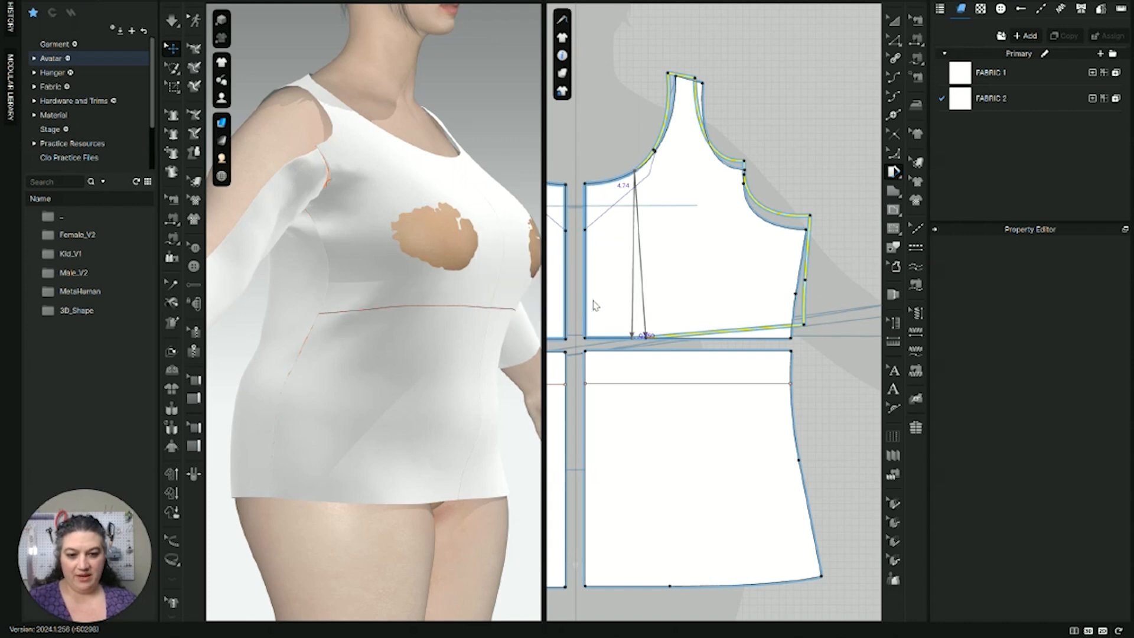
Step: Slash the upper front piece again from the higher neckline point to its lower edge and spread it 0.75 in
click(653, 153)
click(673, 337)
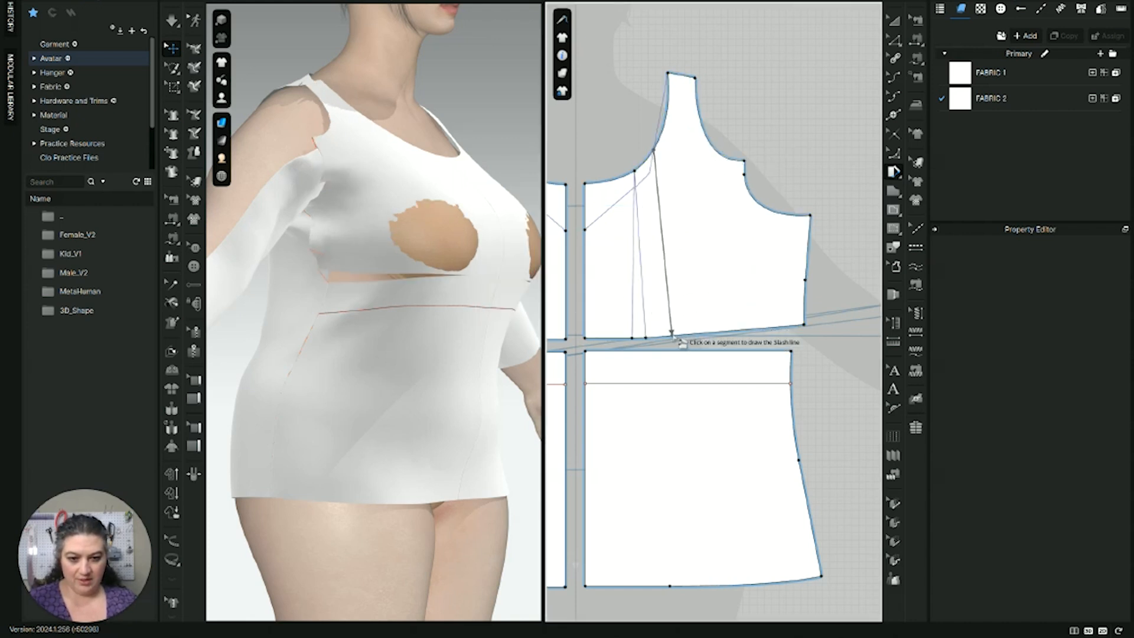
click(716, 330)
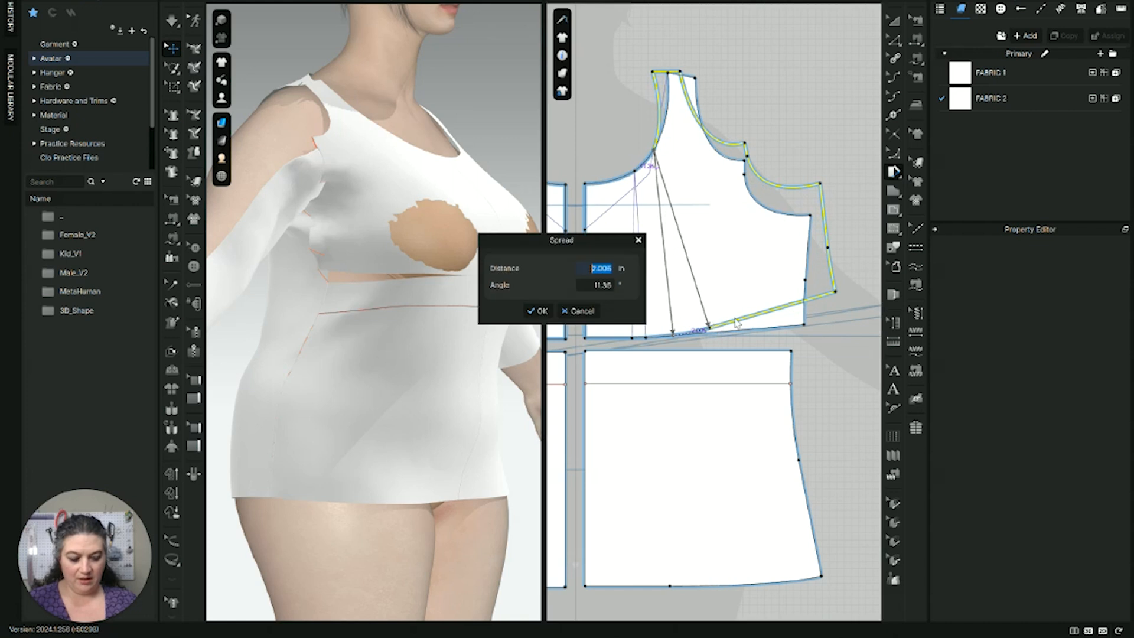
text(0.75)
key(Return)
key(Return)
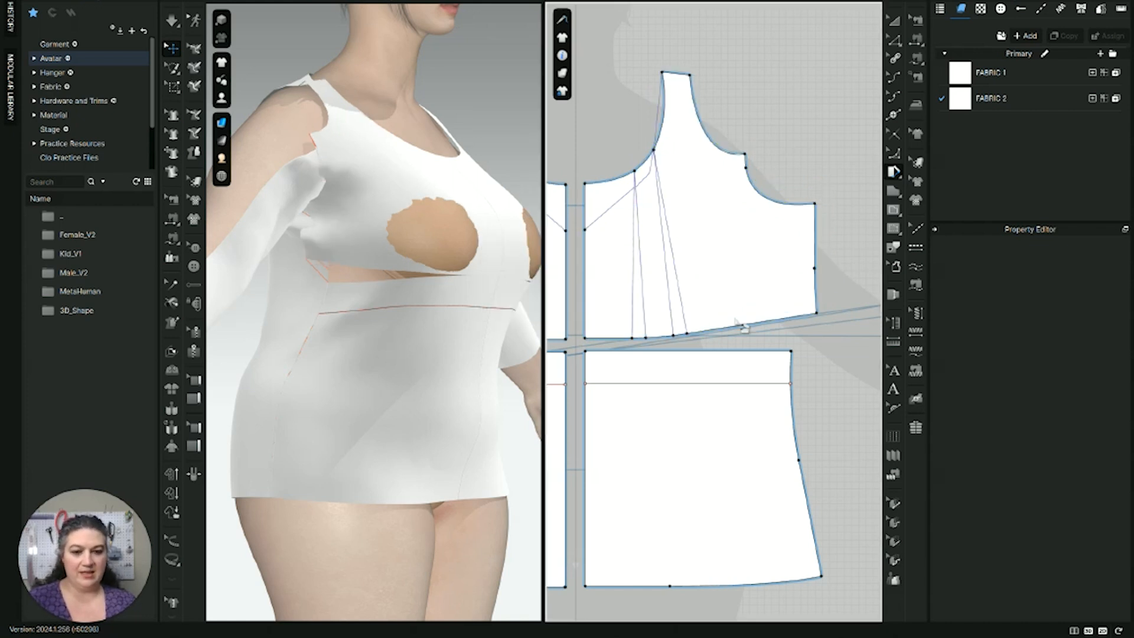
Step: Slash the lower front piece from its upper edge to the hem near center front and spread it 0.5 in at the hem
scroll(767, 338, down, 3)
mouse_move(736, 346)
middle_down()
mouse_move(795, 358)
mouse_move(752, 346)
middle_up()
scroll(786, 362, up, 4)
scroll(756, 350, down, 4)
scroll(760, 400, up, 2)
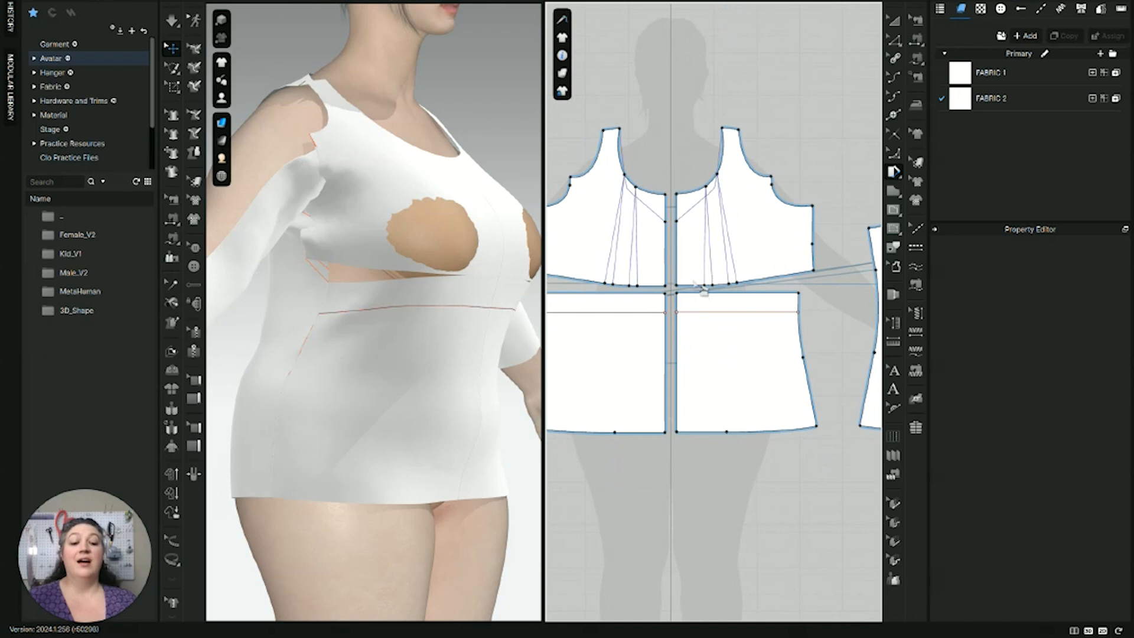
scroll(697, 285, up, 3)
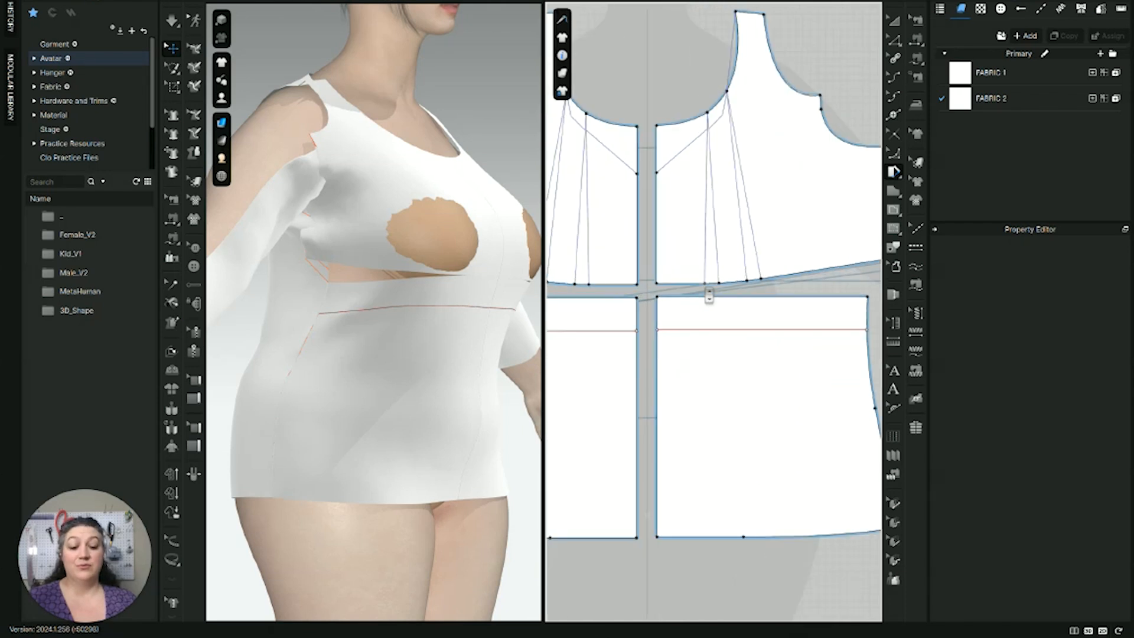
click(682, 297)
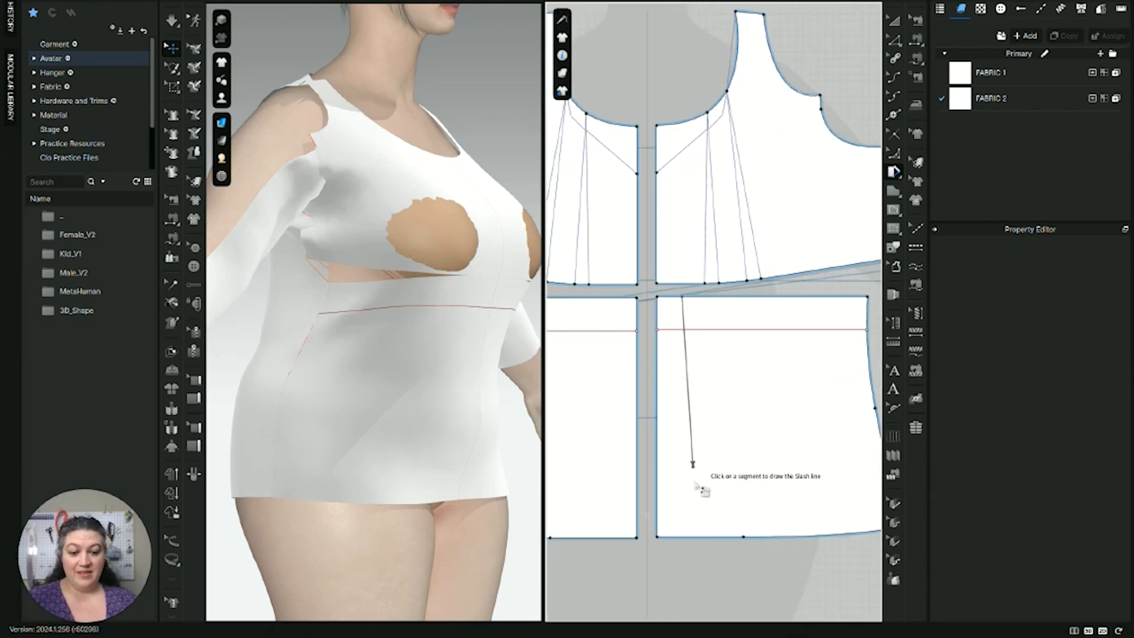
click(685, 536)
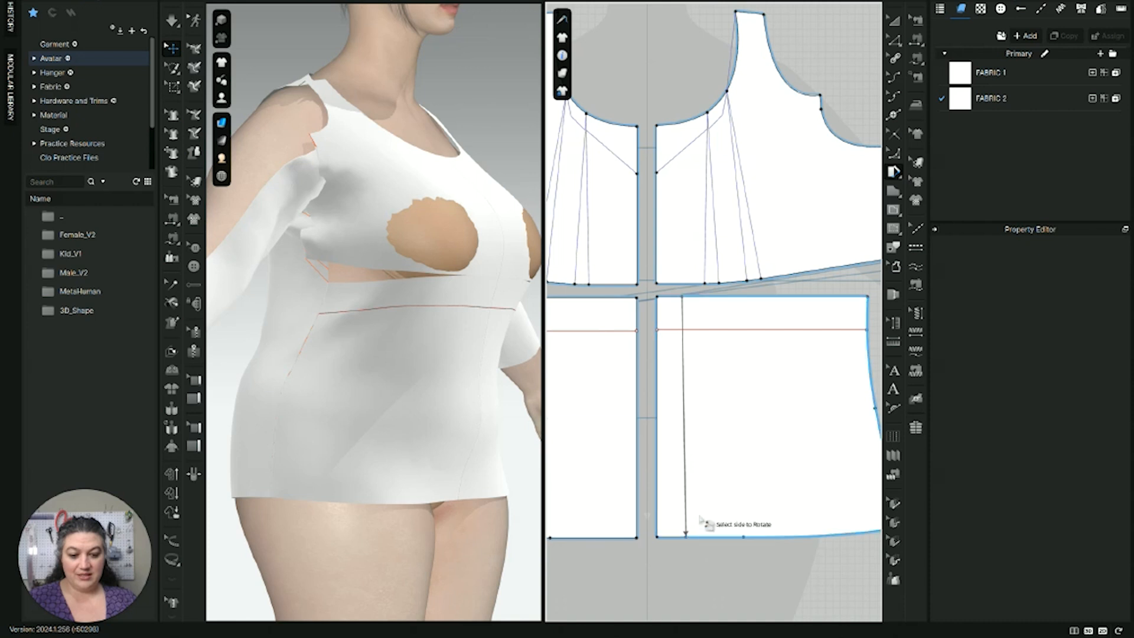
drag(701, 524, 715, 523)
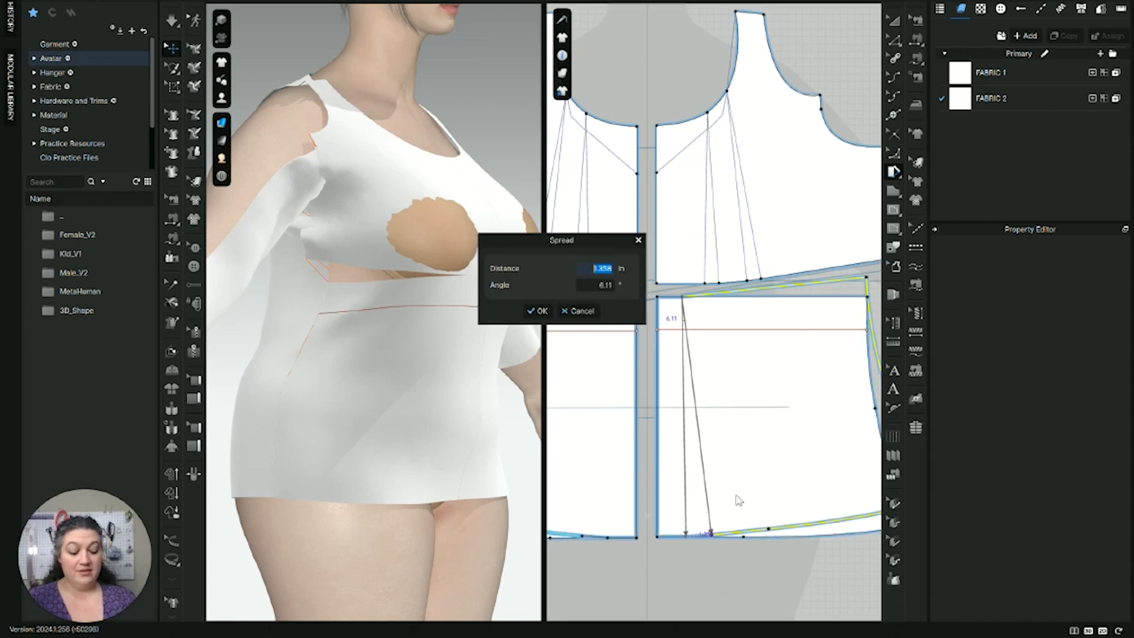
text(.5)
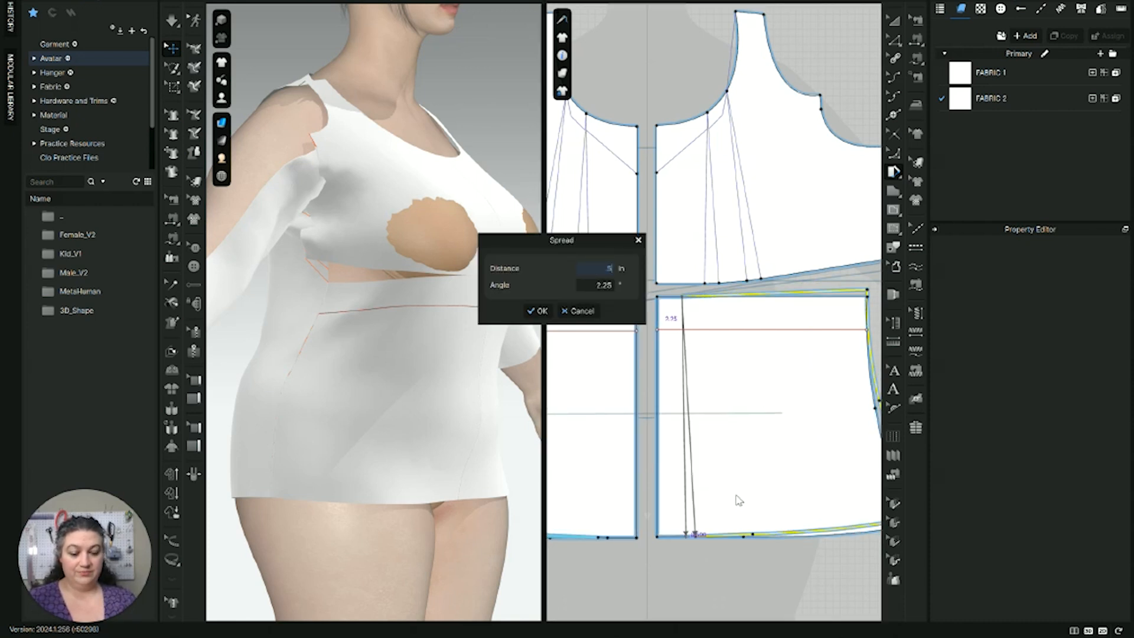
key(Return)
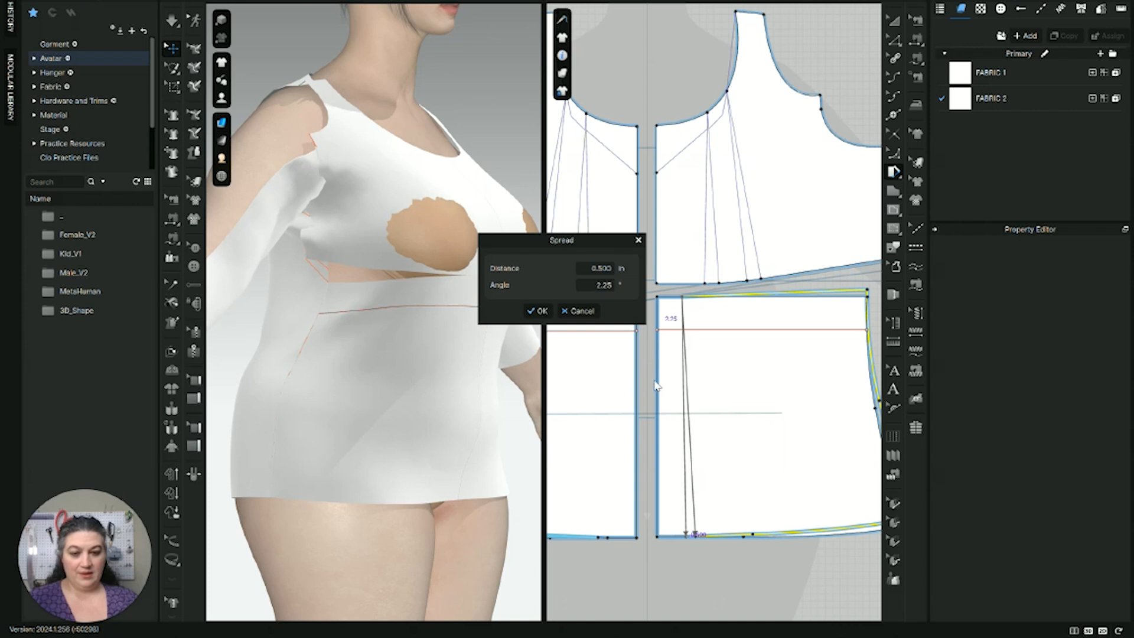
key(Return)
Step: Slash the lower front piece a second time from its upper edge to the hem, beside the first slash, and spread it 0.5 in
middle_drag(709, 342, 671, 303)
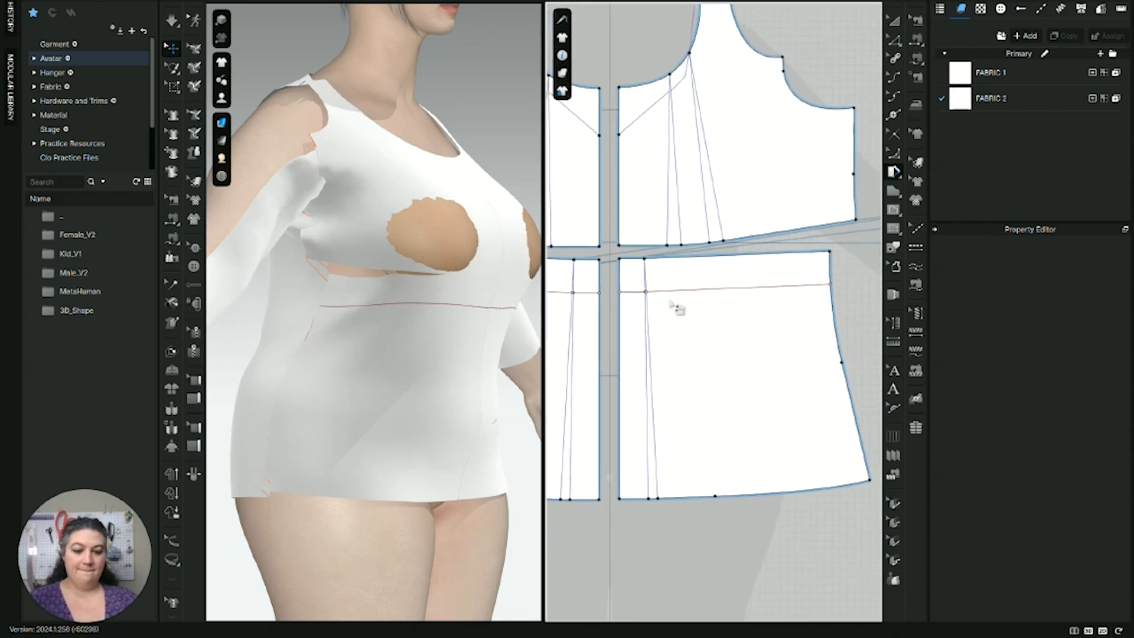
click(678, 258)
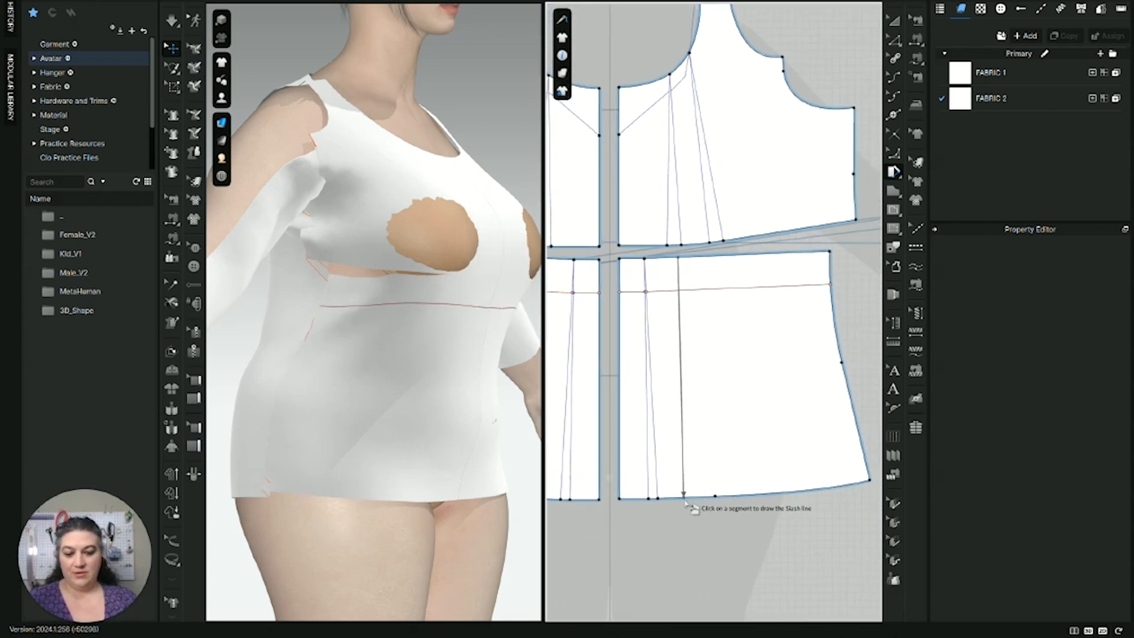
click(685, 495)
click(726, 473)
click(766, 464)
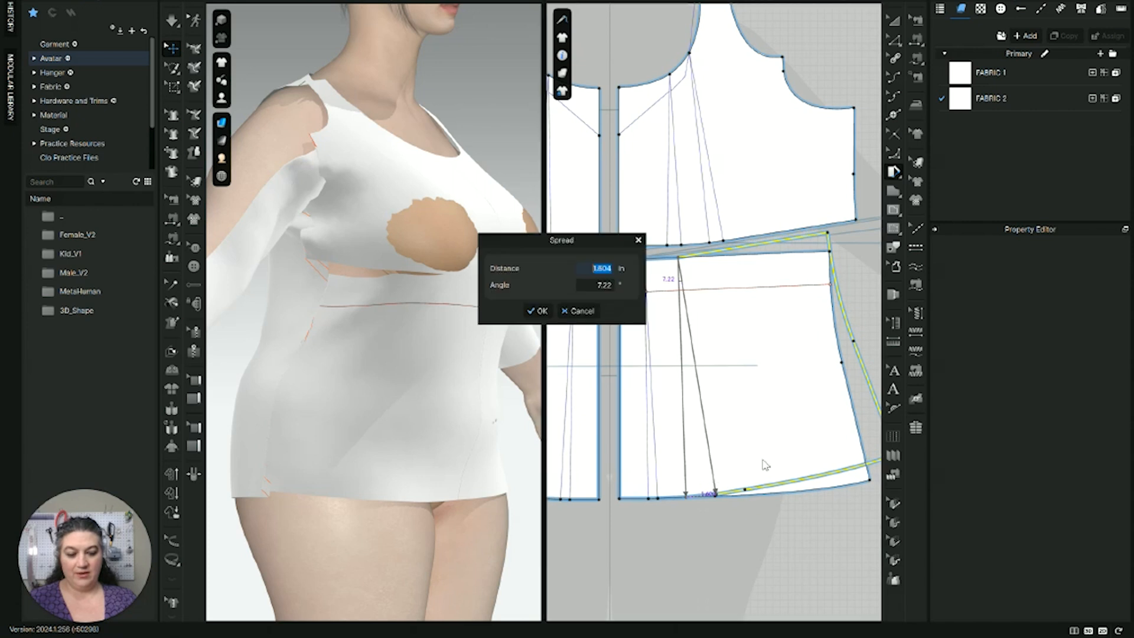
key(Return)
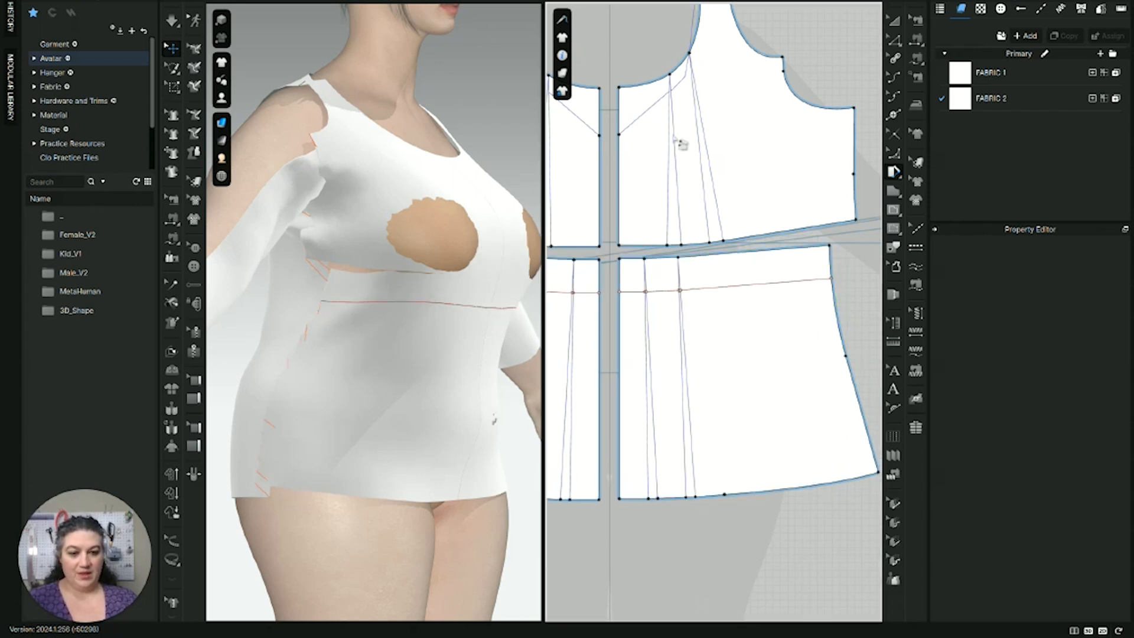
Step: Slash the lower front piece a third time near the middle of its width and spread it 0.5 in at the hem
click(706, 255)
click(732, 493)
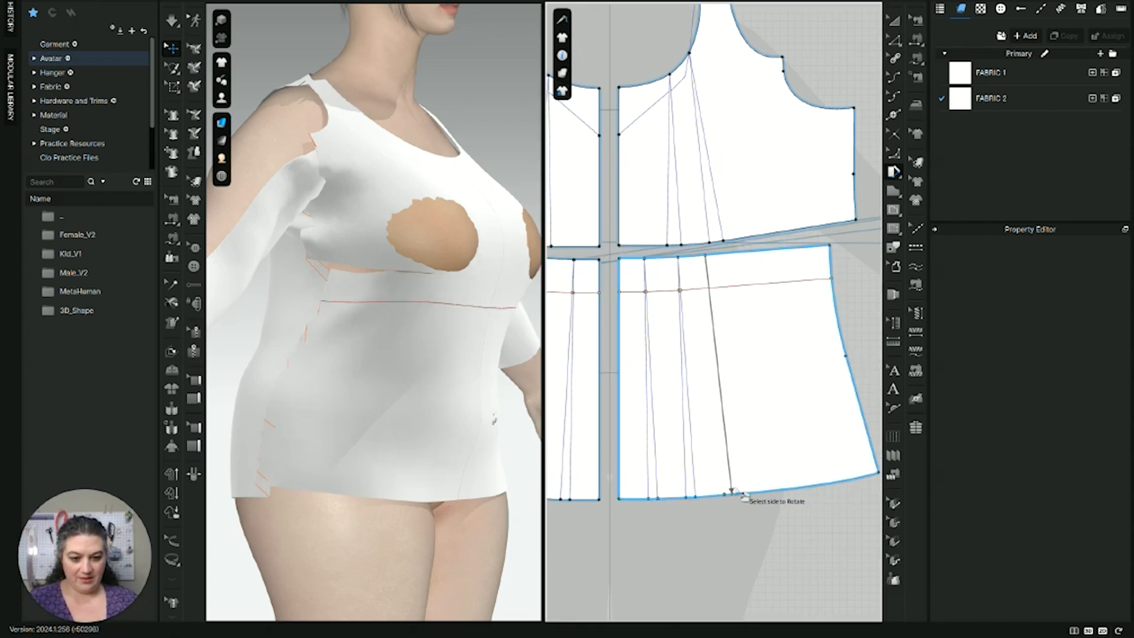
click(745, 490)
click(767, 475)
text(.5)
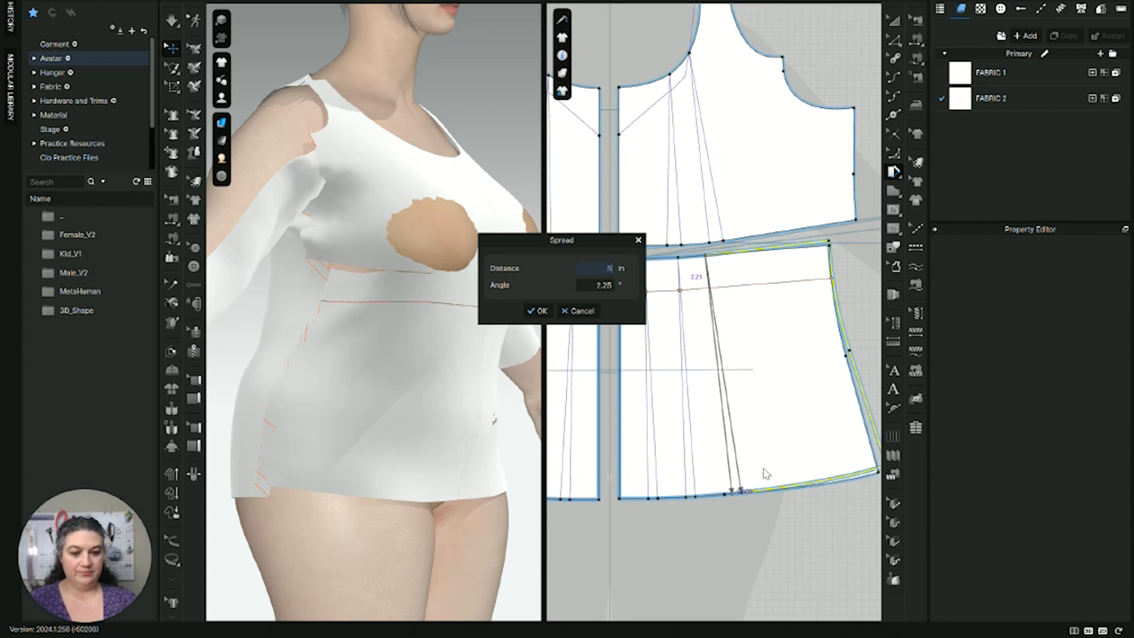
key(Return)
Step: Slash the lower front piece a fourth time between its middle and the side seam, spreading it 0.5 in at the hem
click(748, 251)
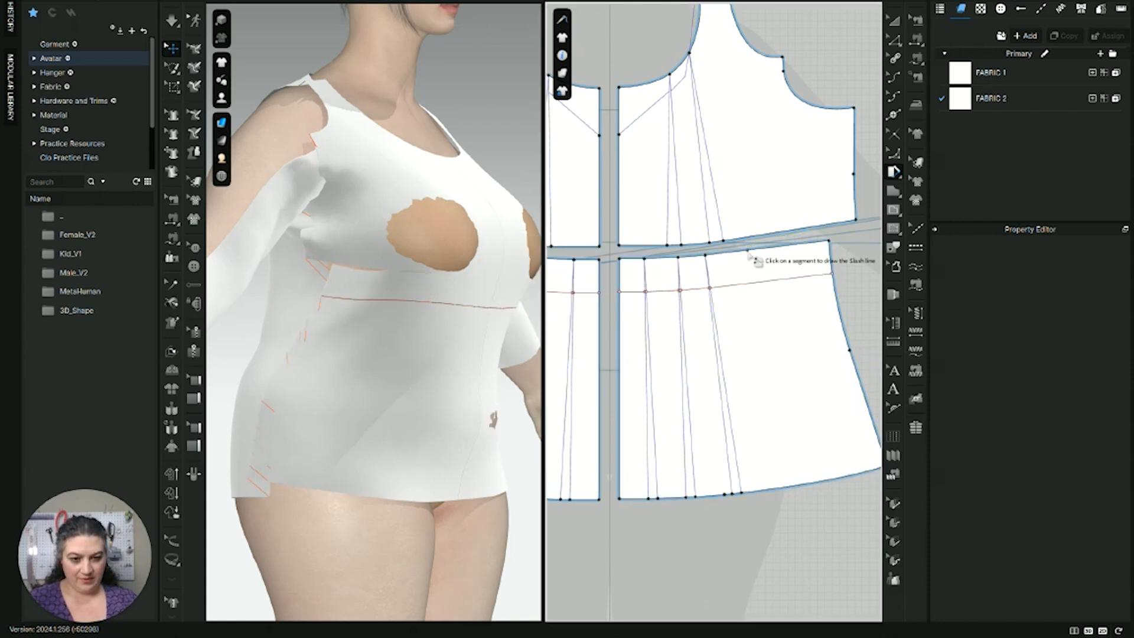
click(789, 483)
click(796, 471)
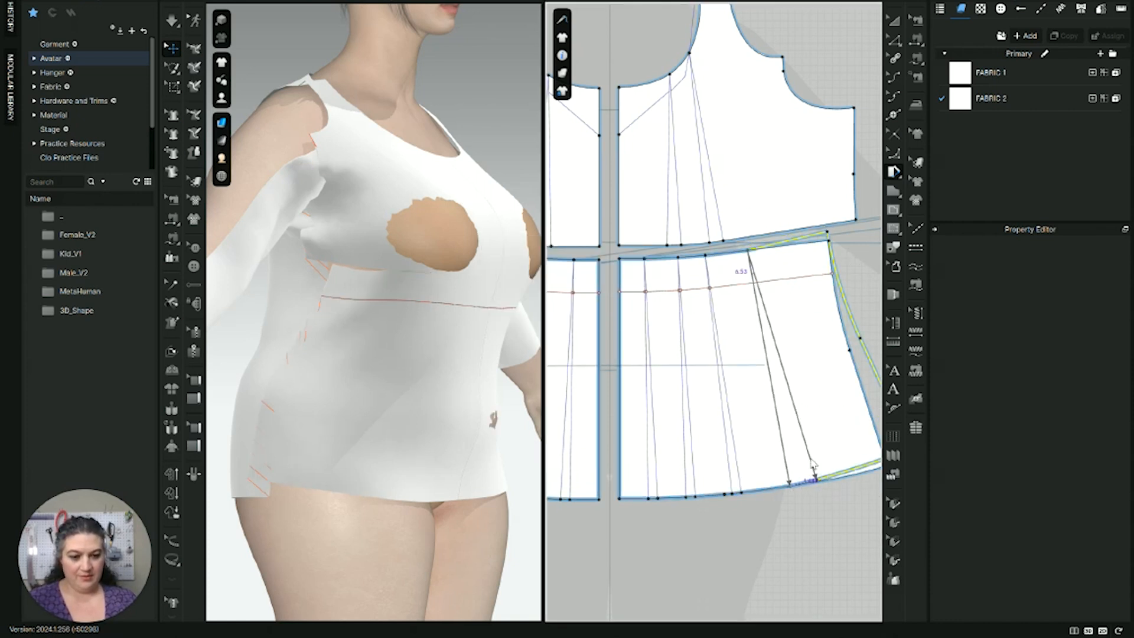
click(812, 467)
text(.5)
key(Return)
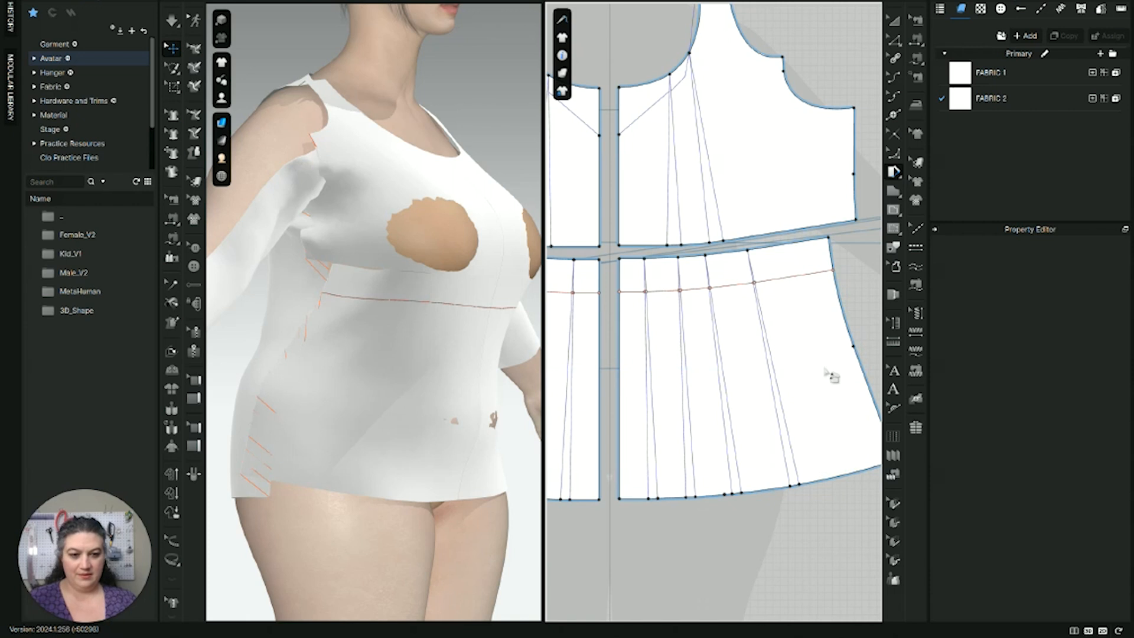
Step: Slash the lower front piece a fifth time closest to the side seam and spread it 0.5 in at the hem
click(786, 247)
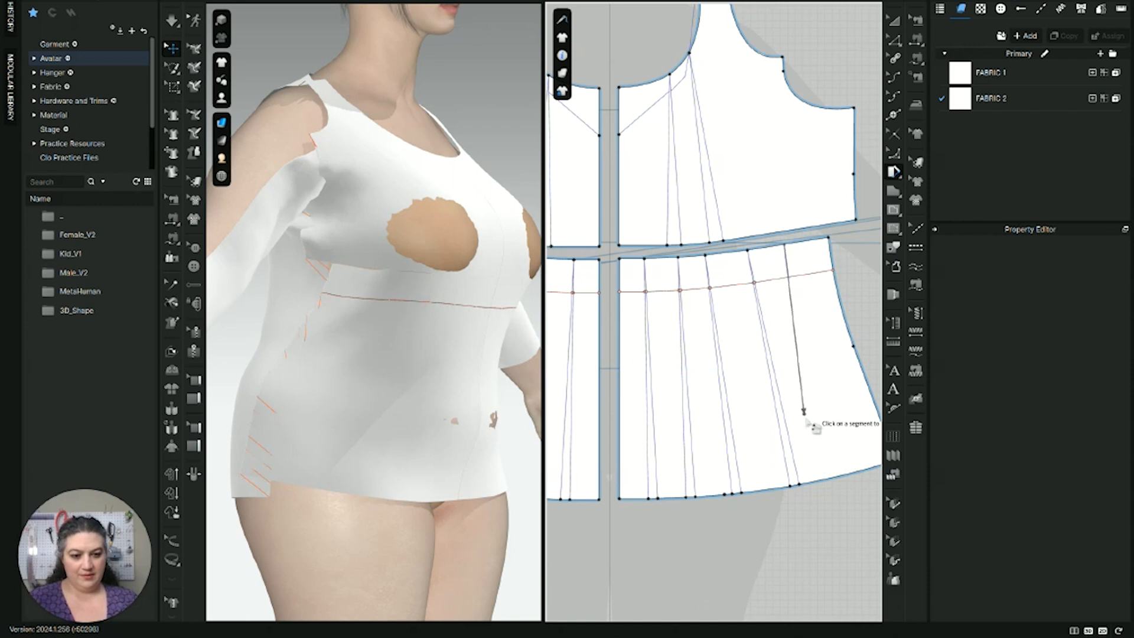
click(854, 474)
click(858, 477)
click(860, 469)
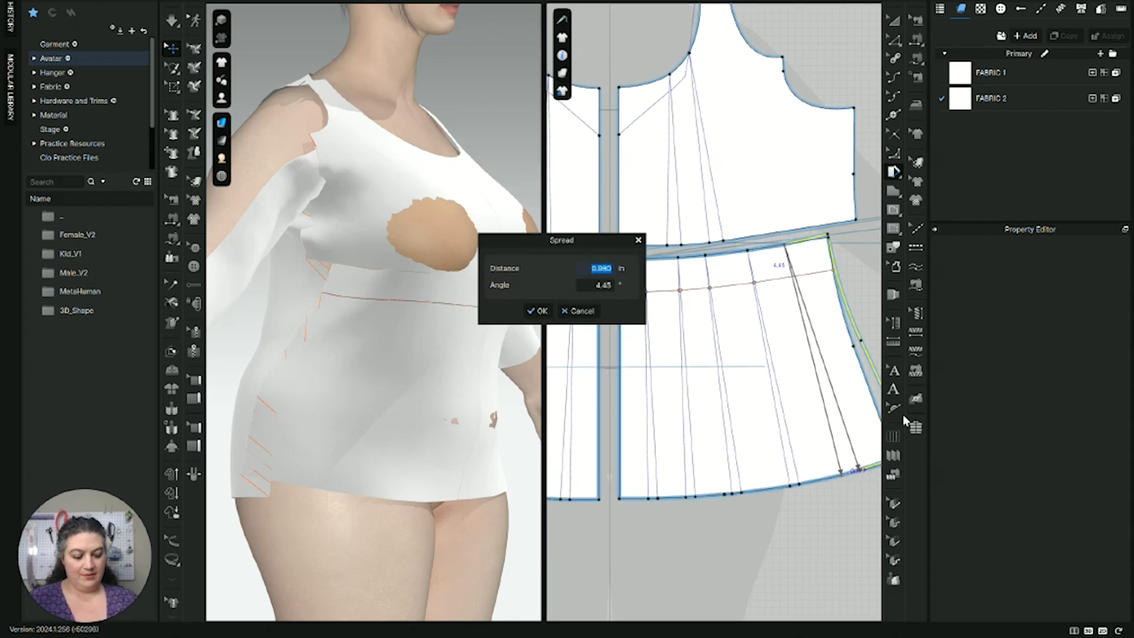
text(.5)
key(Return)
Step: Lower the center front hem point of the lower front piece straight down by 5 in
scroll(880, 358, down, 4)
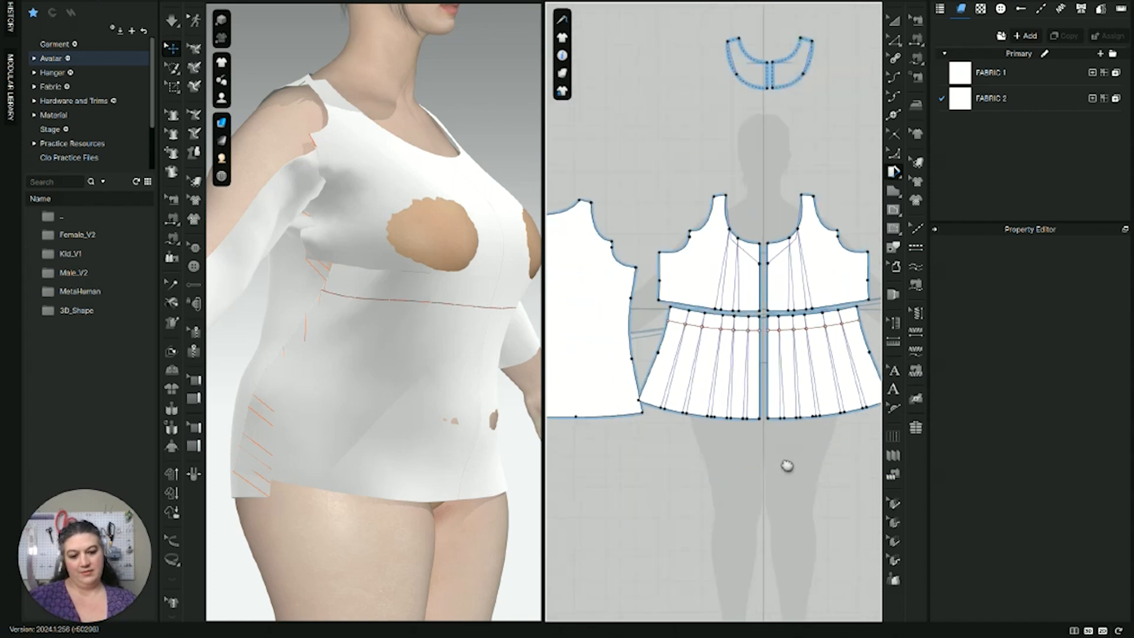
middle_drag(787, 466, 678, 451)
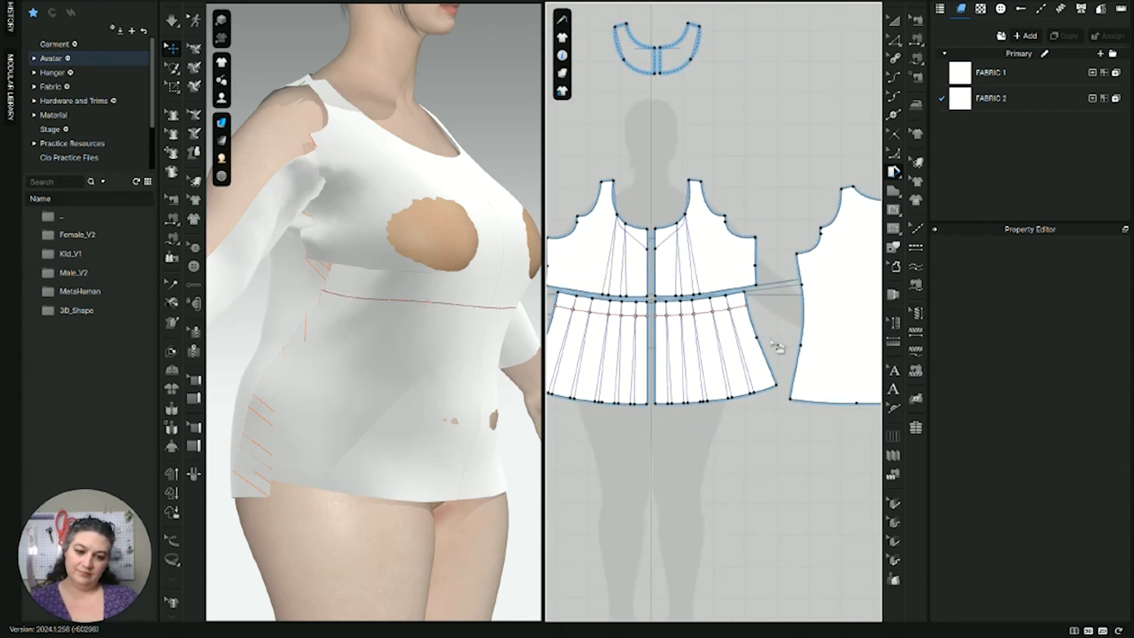
scroll(716, 431, up, 2)
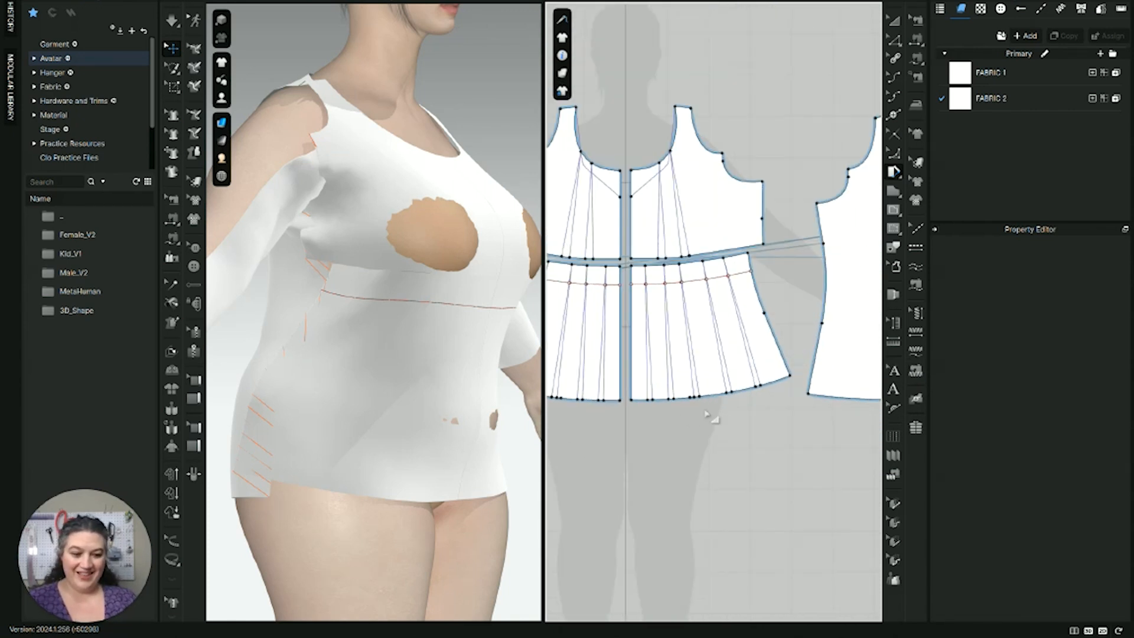
scroll(682, 387, up, 4)
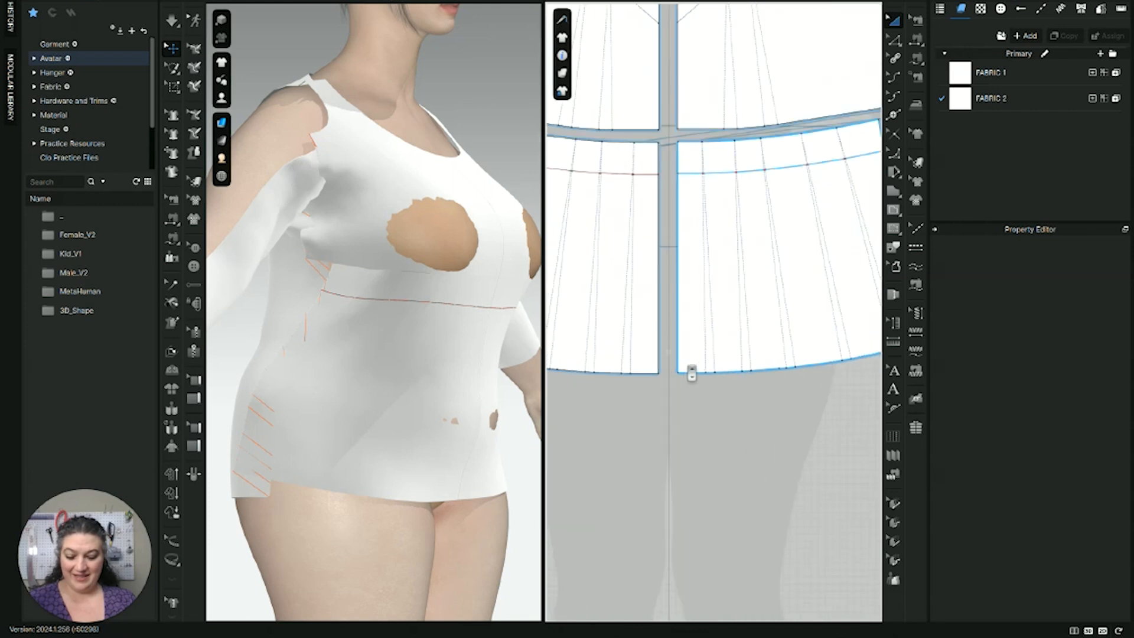
key(z)
drag(678, 374, 680, 428)
right_click(680, 428)
text(5)
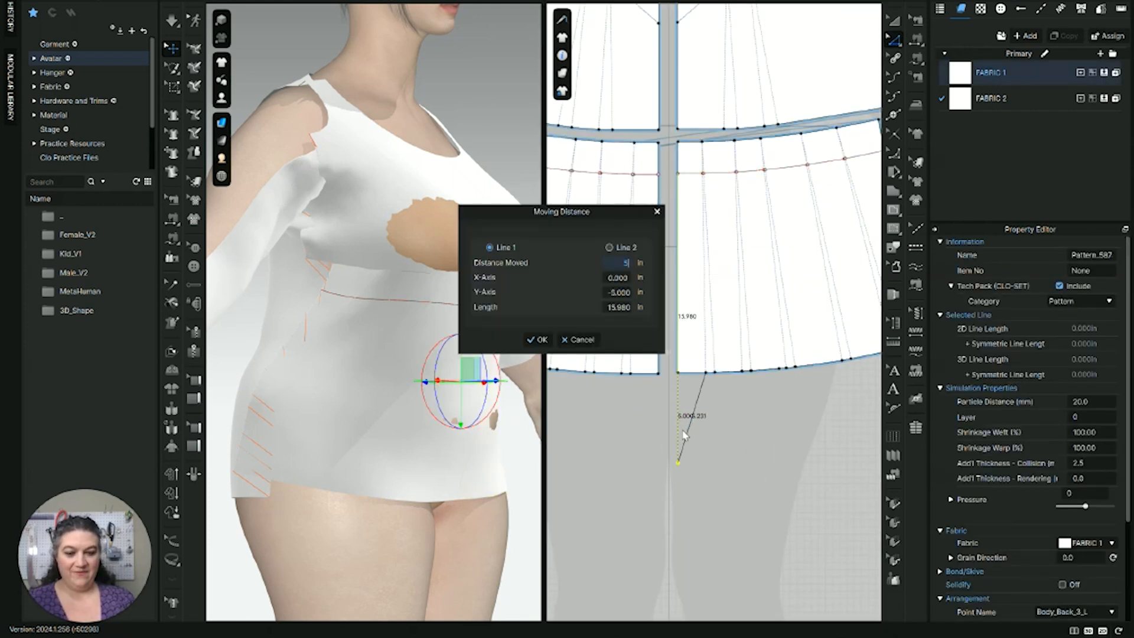
key(Return)
scroll(720, 426, down, 3)
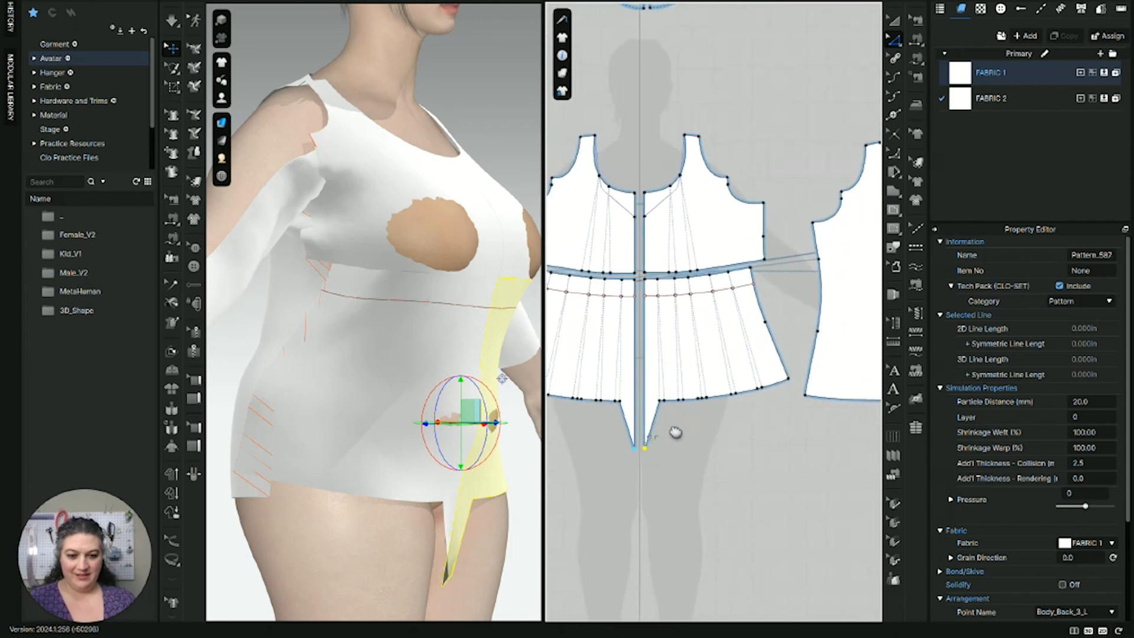
Step: Delete the hem points of the first four slashes on the lower front piece, leaving a straight hem from the lowered center front point
right_drag(479, 490, 439, 509)
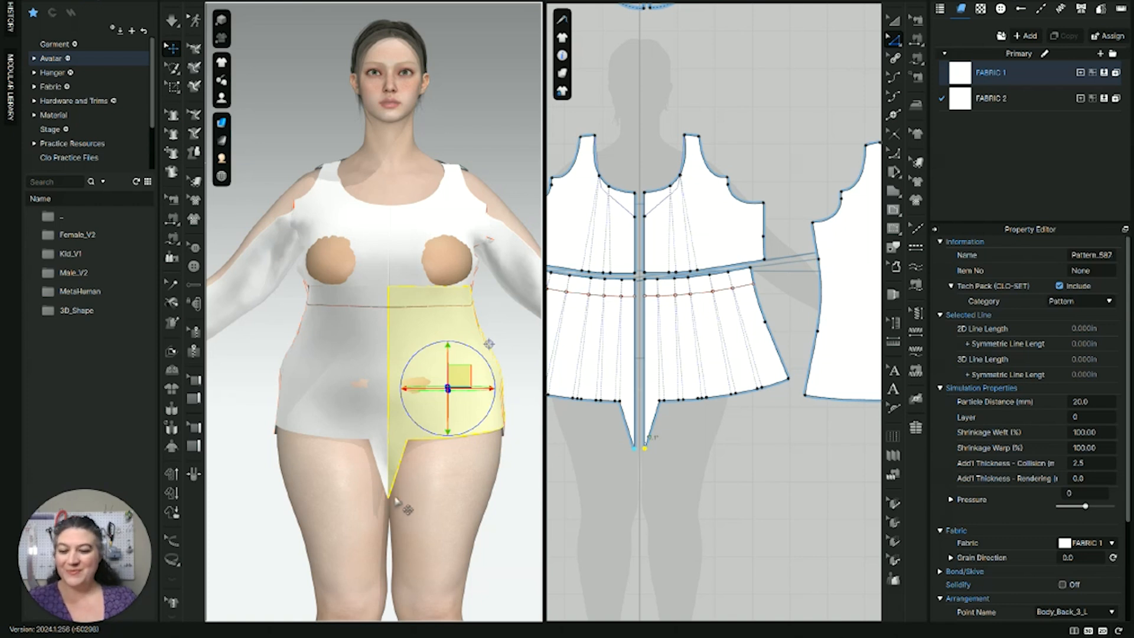
scroll(691, 390, up, 3)
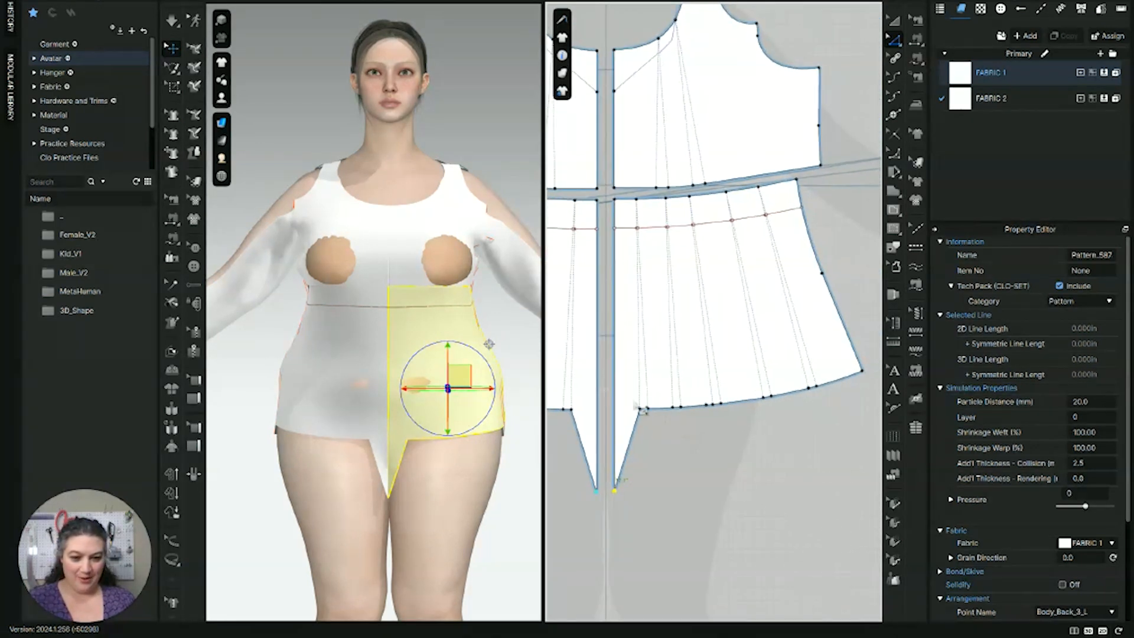
key(Delete)
click(639, 409)
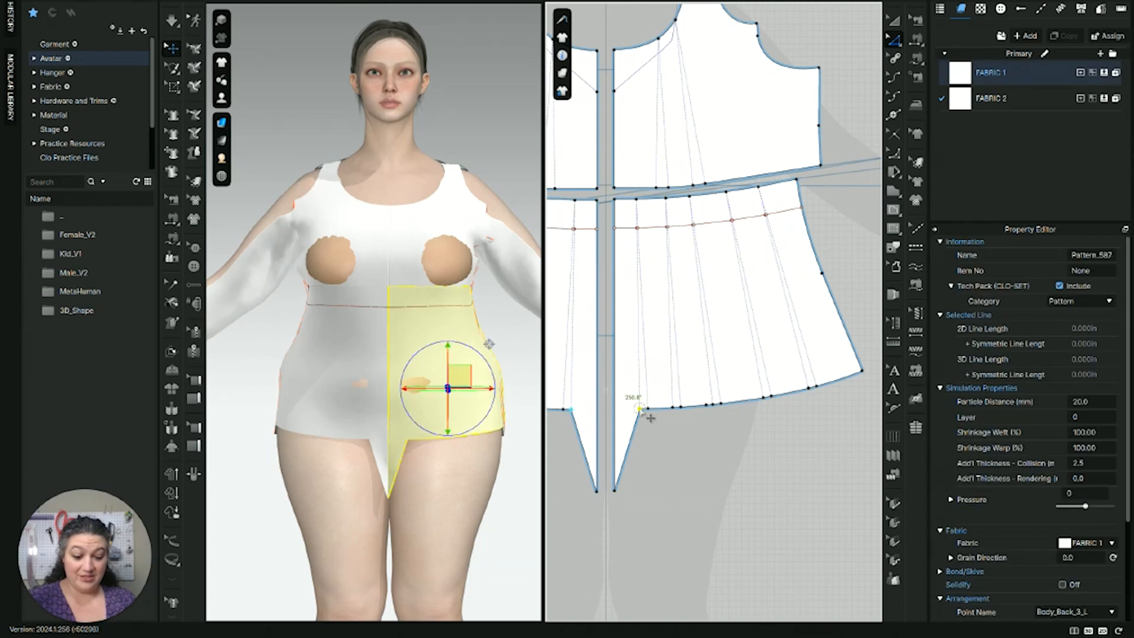
key(Delete)
click(648, 409)
key(Delete)
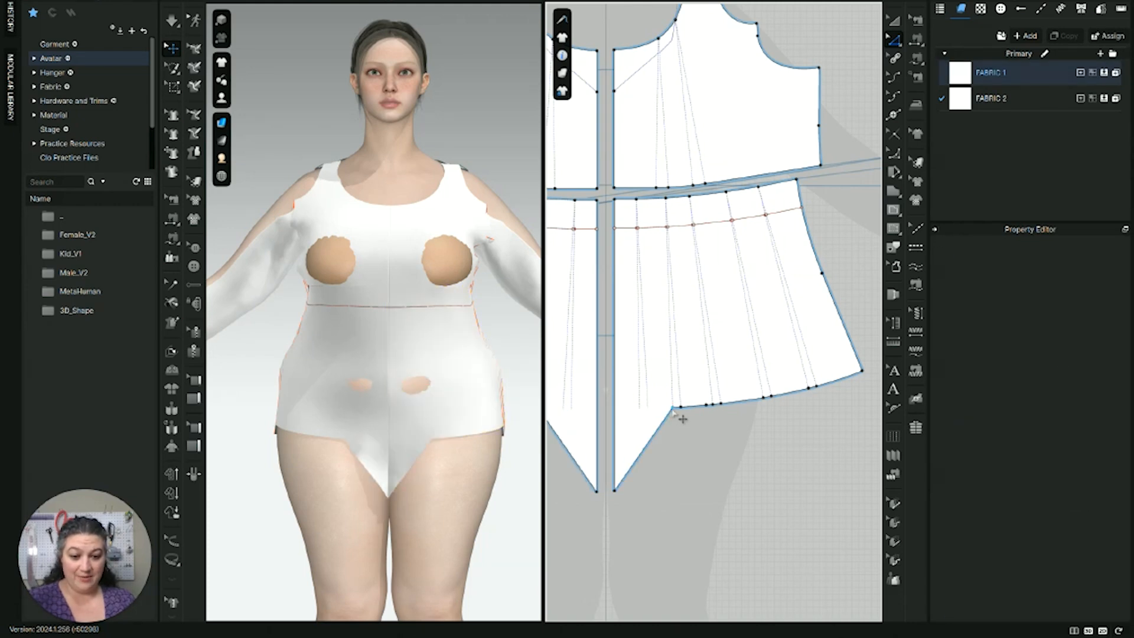
click(680, 409)
key(Delete)
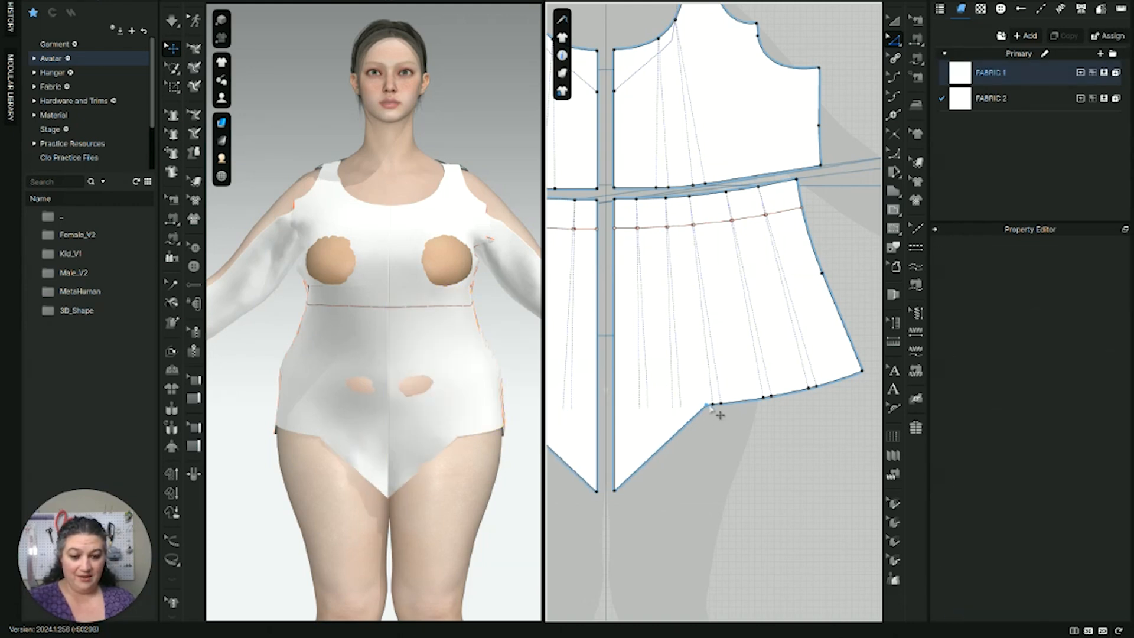
click(706, 405)
key(Delete)
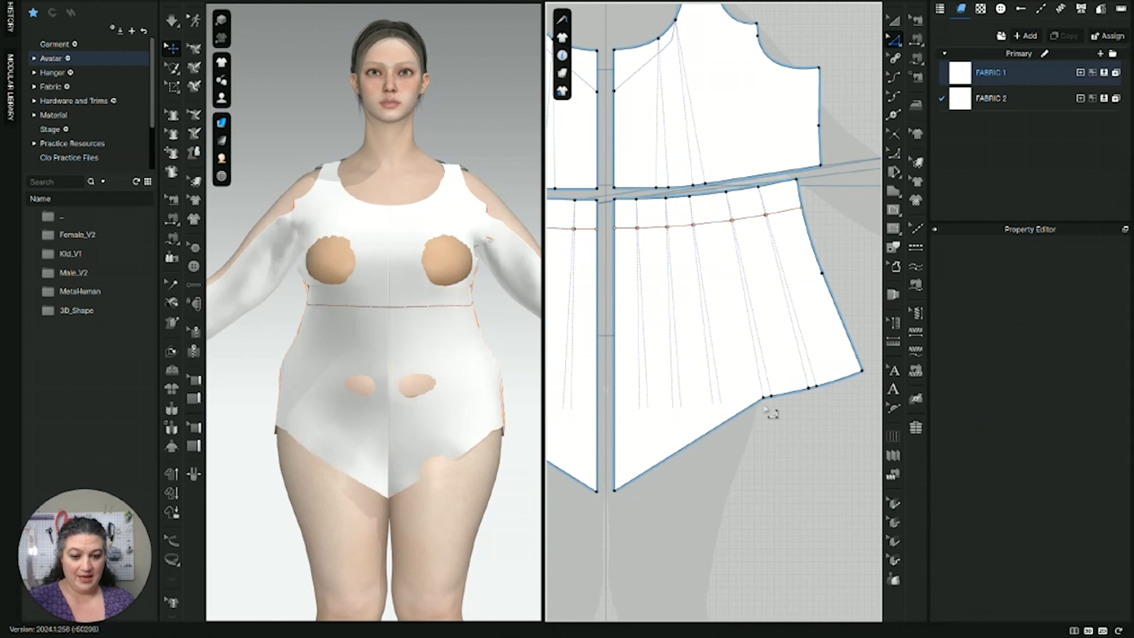
click(766, 398)
key(Delete)
click(772, 396)
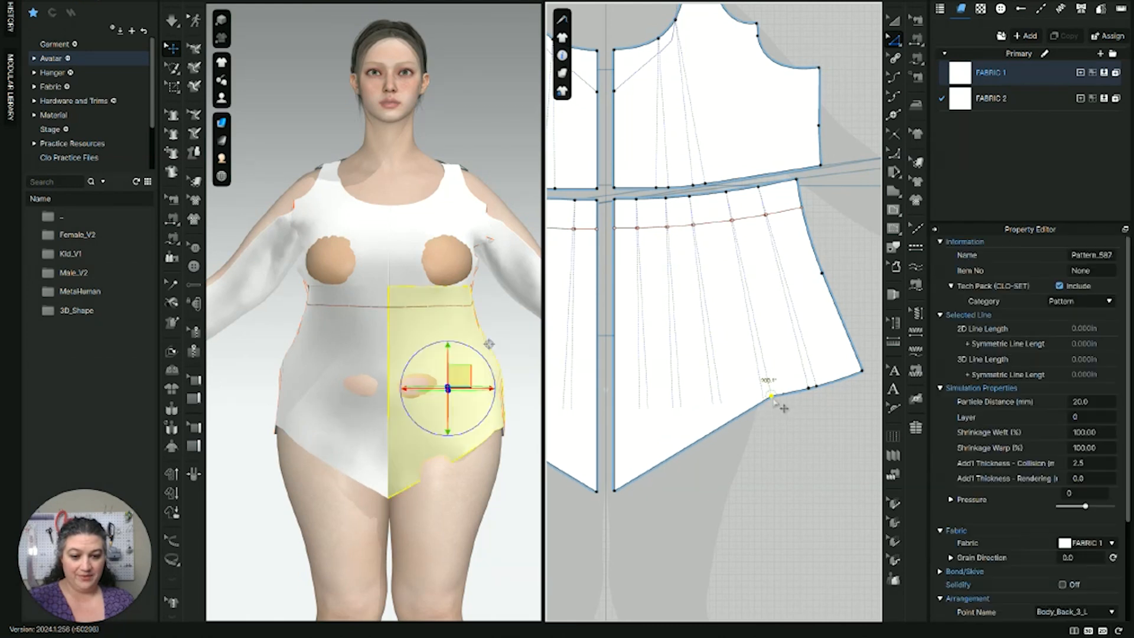
key(Delete)
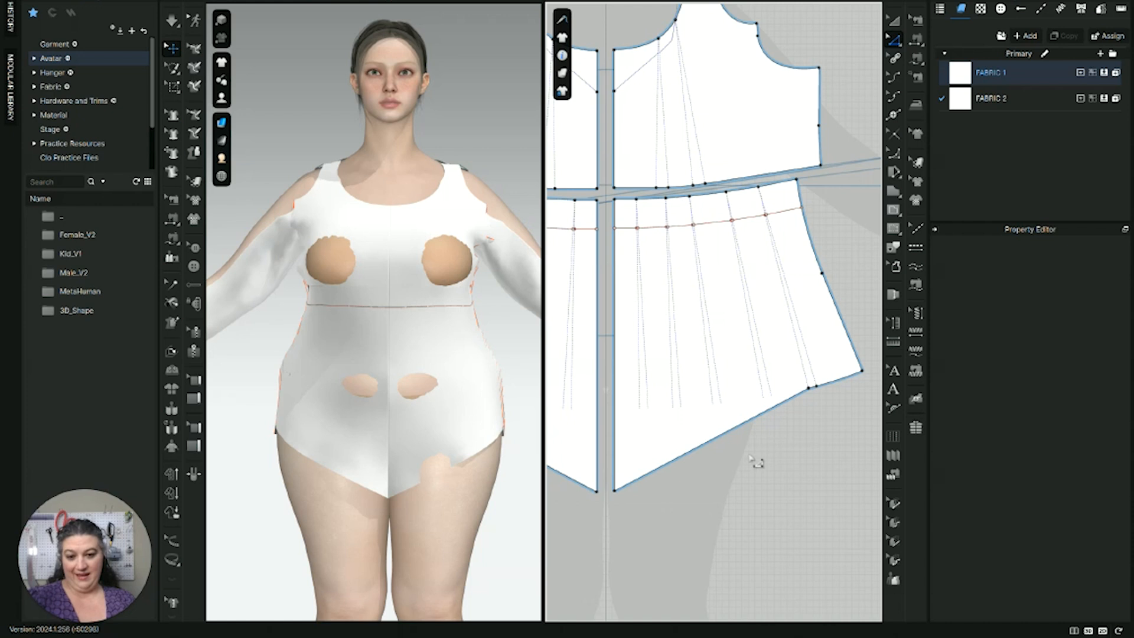
Step: Smooth the lower front hem with the Smooth Curve tool, from partway along the straight edge to the side seam corner
scroll(756, 461, down, 3)
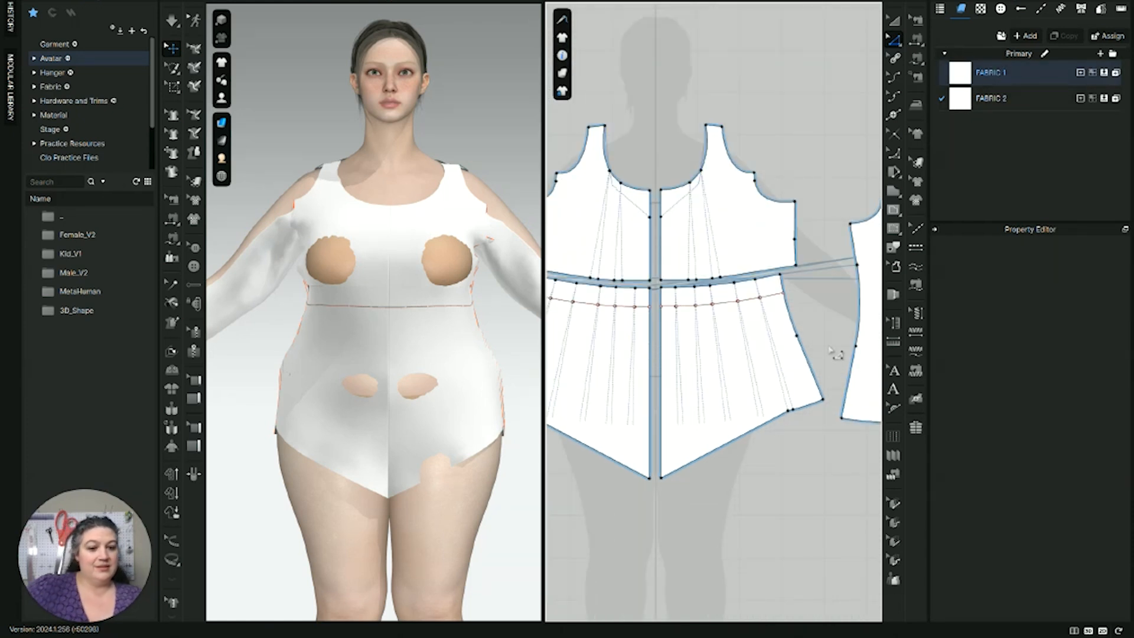
click(894, 152)
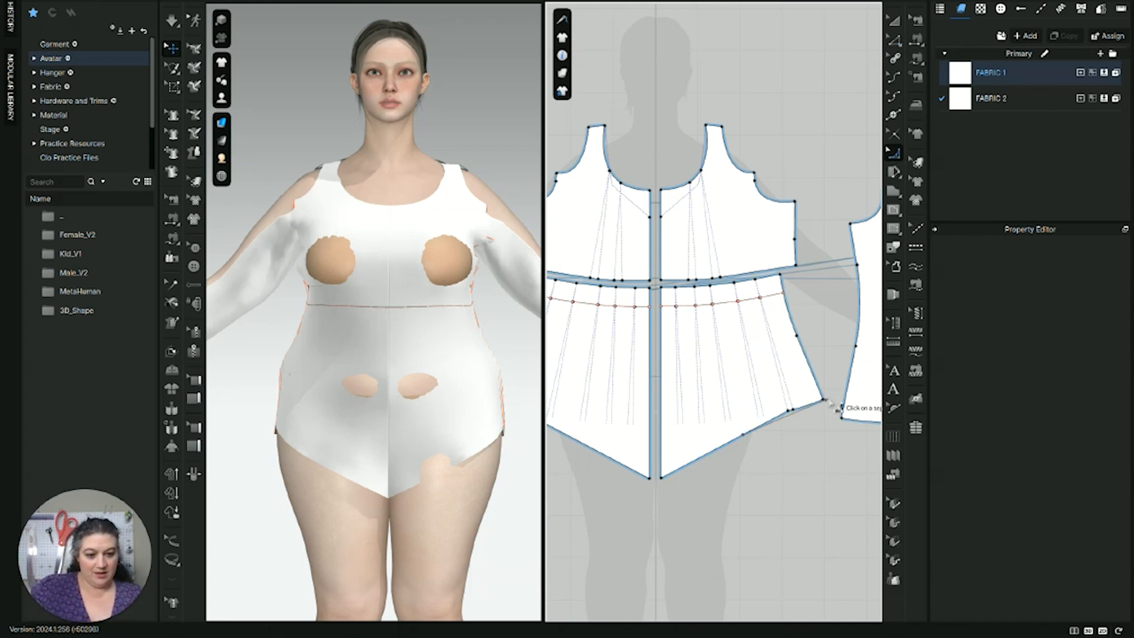
scroll(812, 414, up, 5)
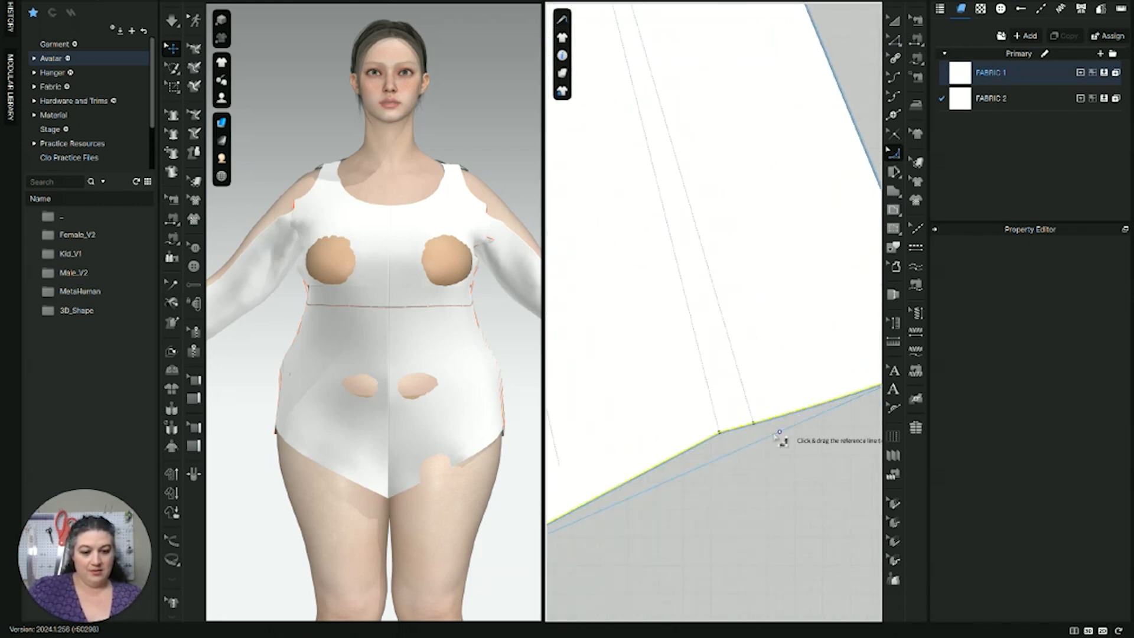
click(746, 448)
scroll(751, 447, down, 5)
scroll(756, 443, down, 5)
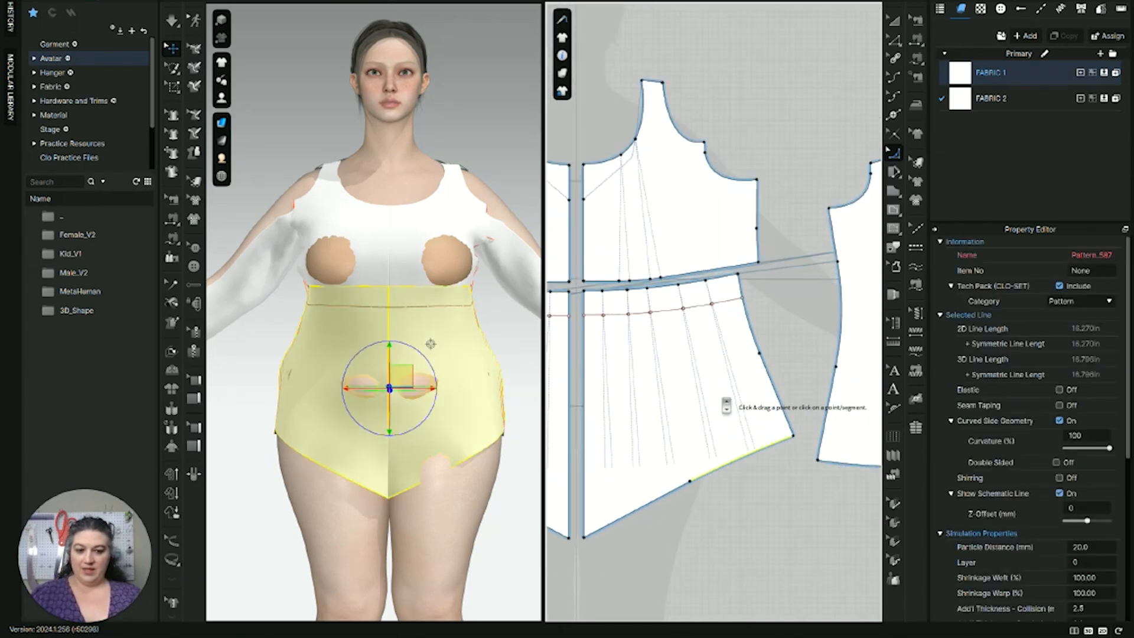
Step: Draw a horizontal internal line about 11.1 in long across the back piece at the waist, from center back to the side seam
scroll(768, 422, up, 6)
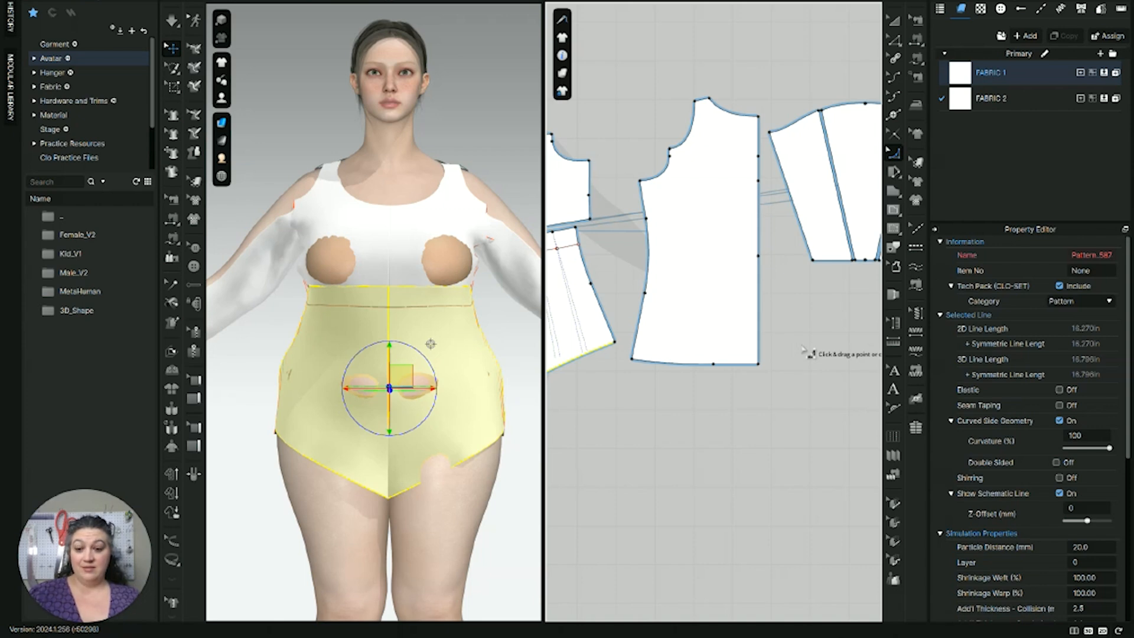
right_drag(466, 390, 515, 384)
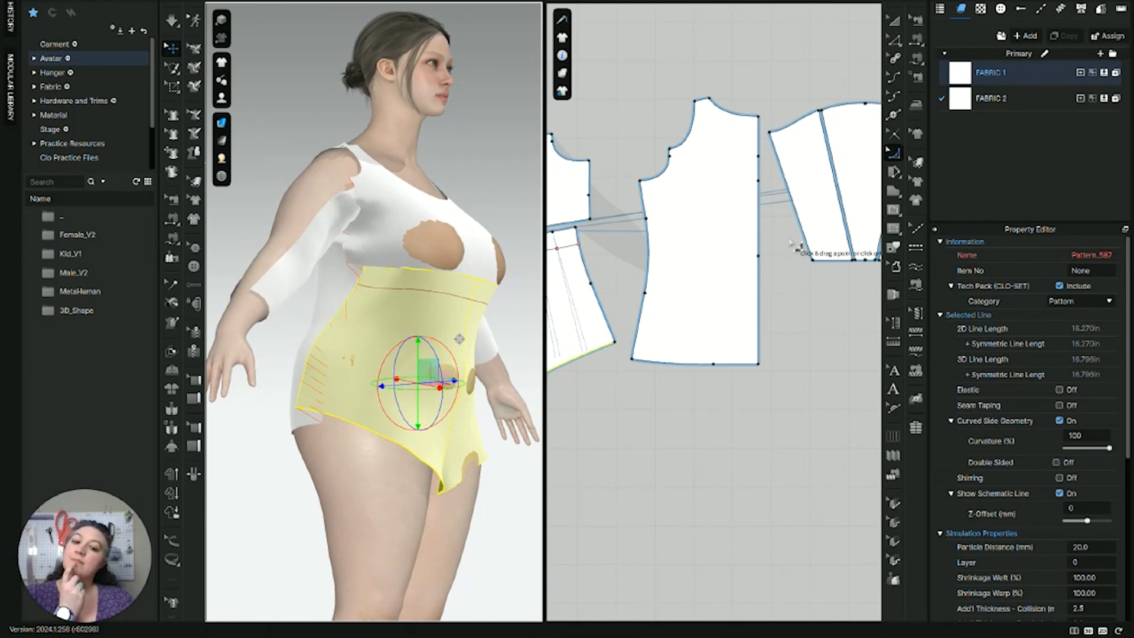
right_drag(691, 245, 798, 290)
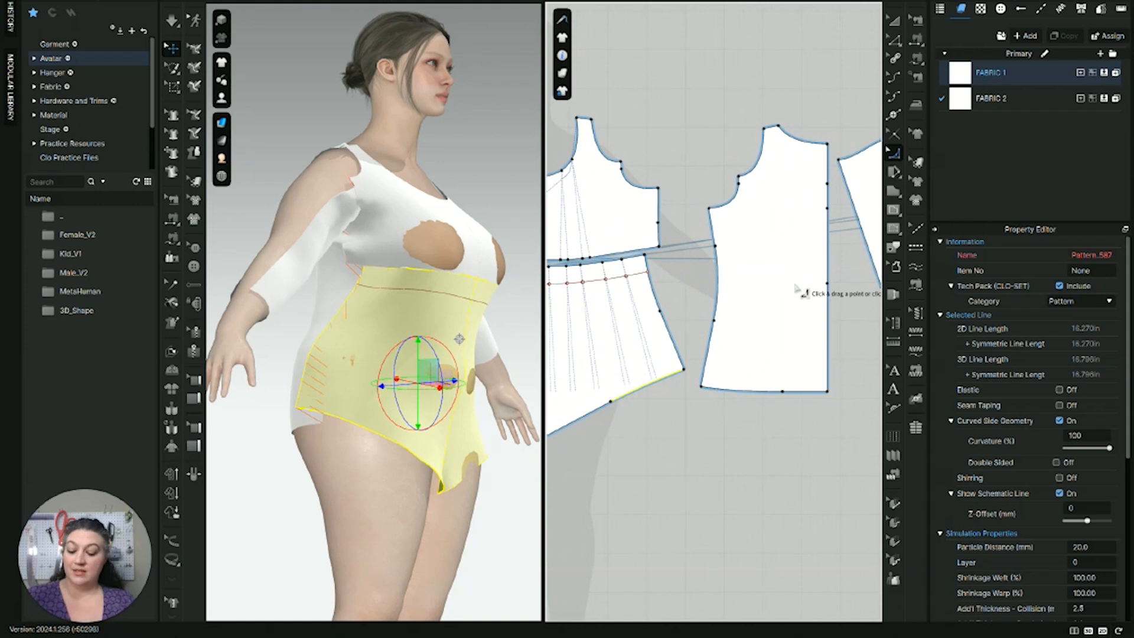
key(g)
click(828, 283)
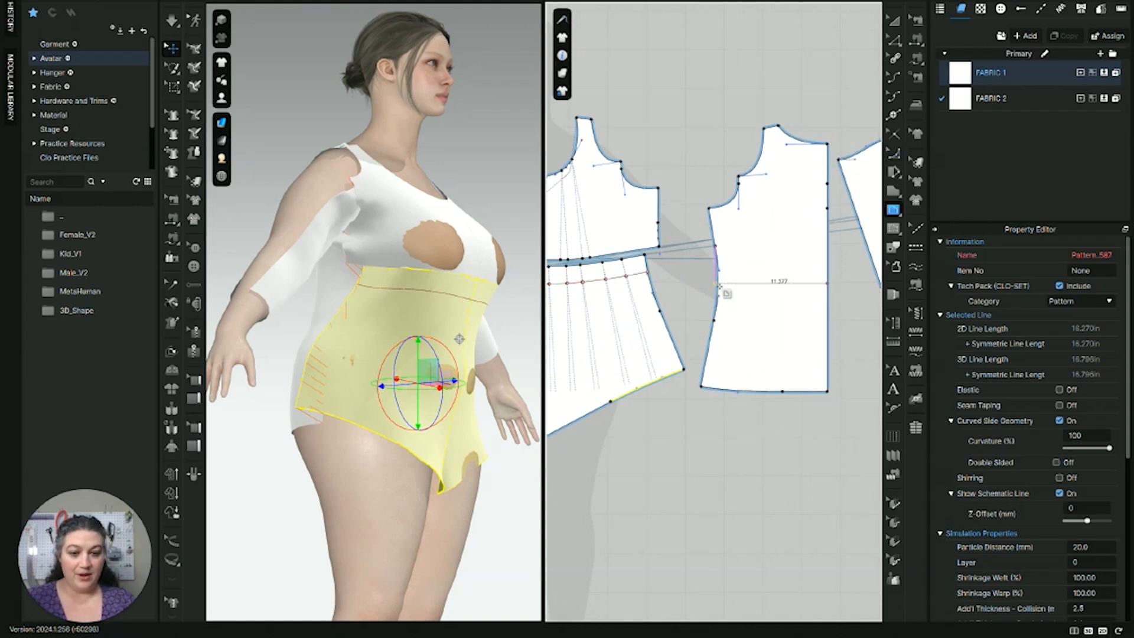
scroll(718, 286, up, 5)
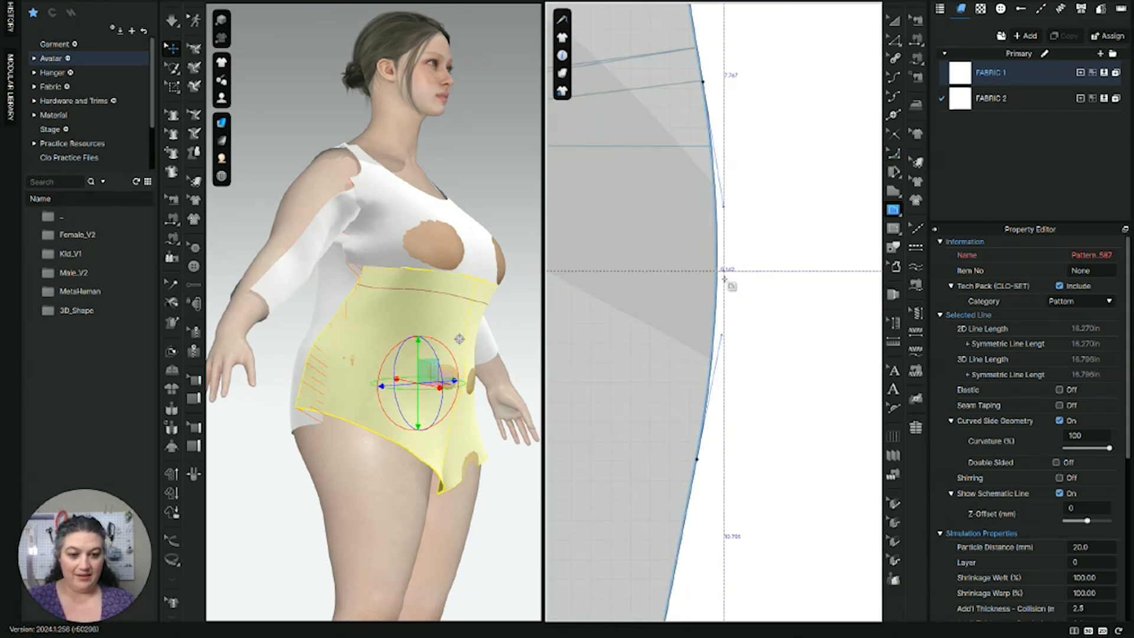
click(717, 273)
scroll(717, 273, down, 5)
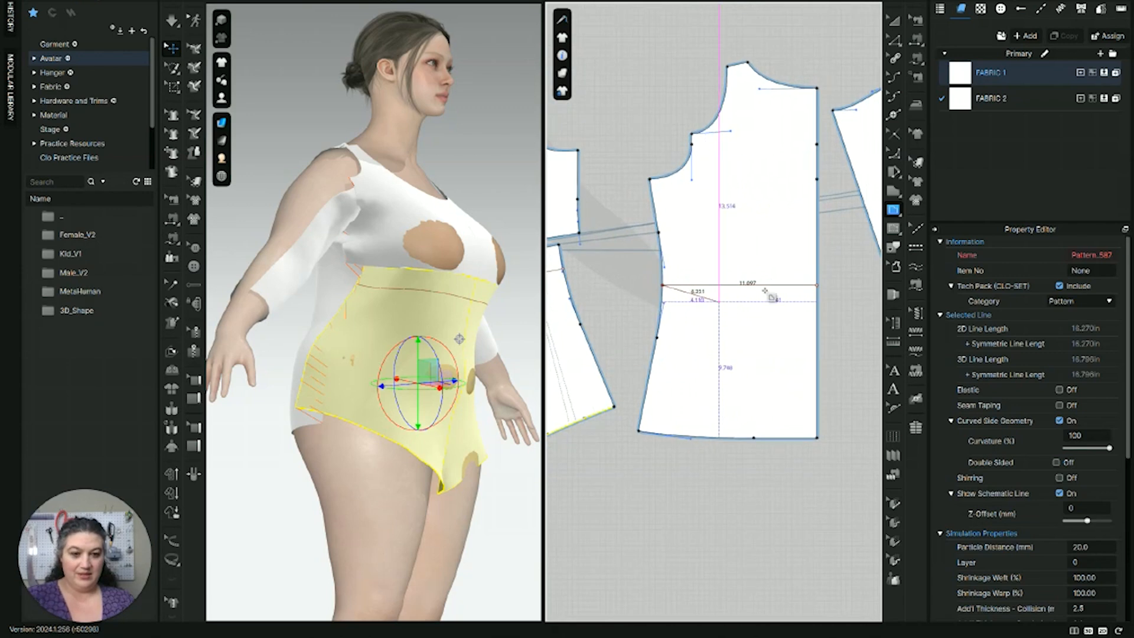
scroll(762, 299, up, 5)
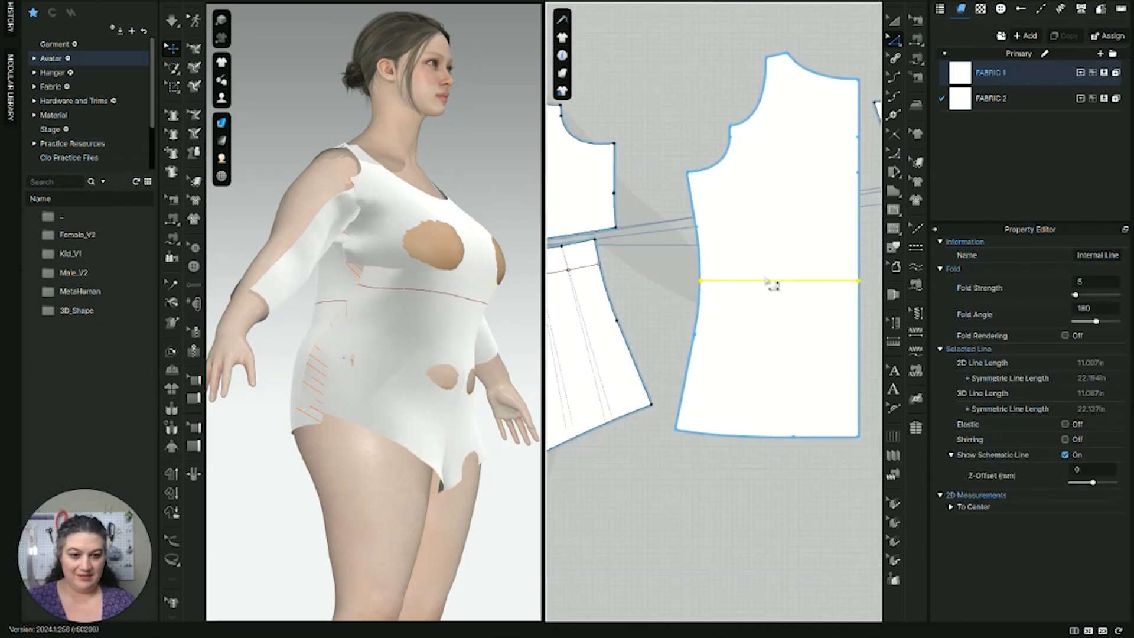
Step: Offset the back waist line upward as one internal line at 1.75 in, with reversed direction and extended to the pattern outline
right_click(768, 281)
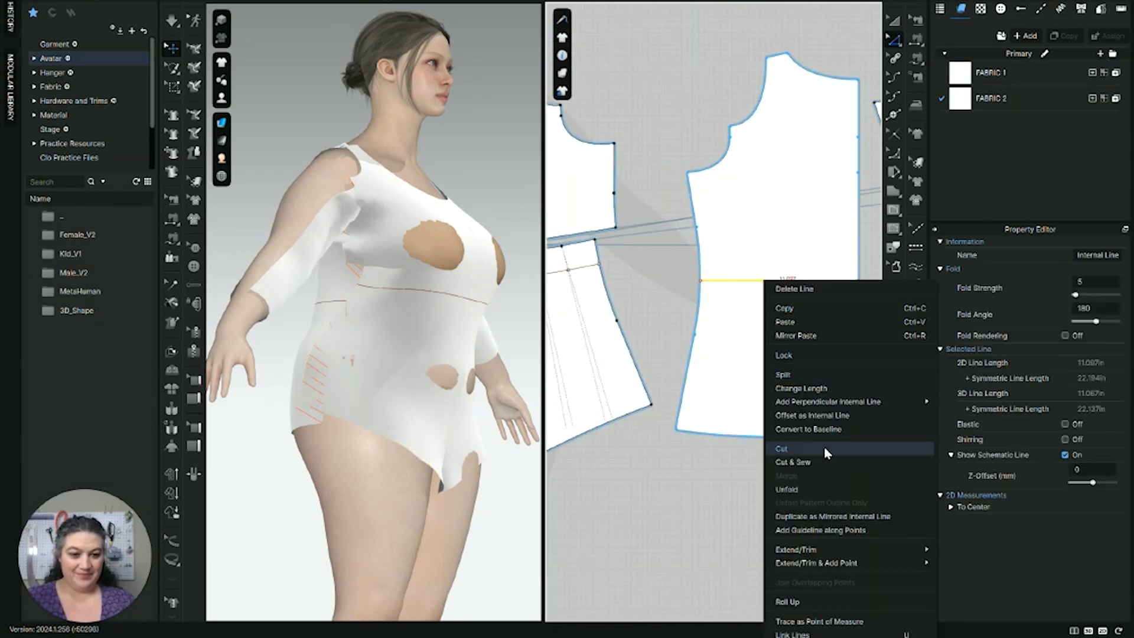
click(826, 415)
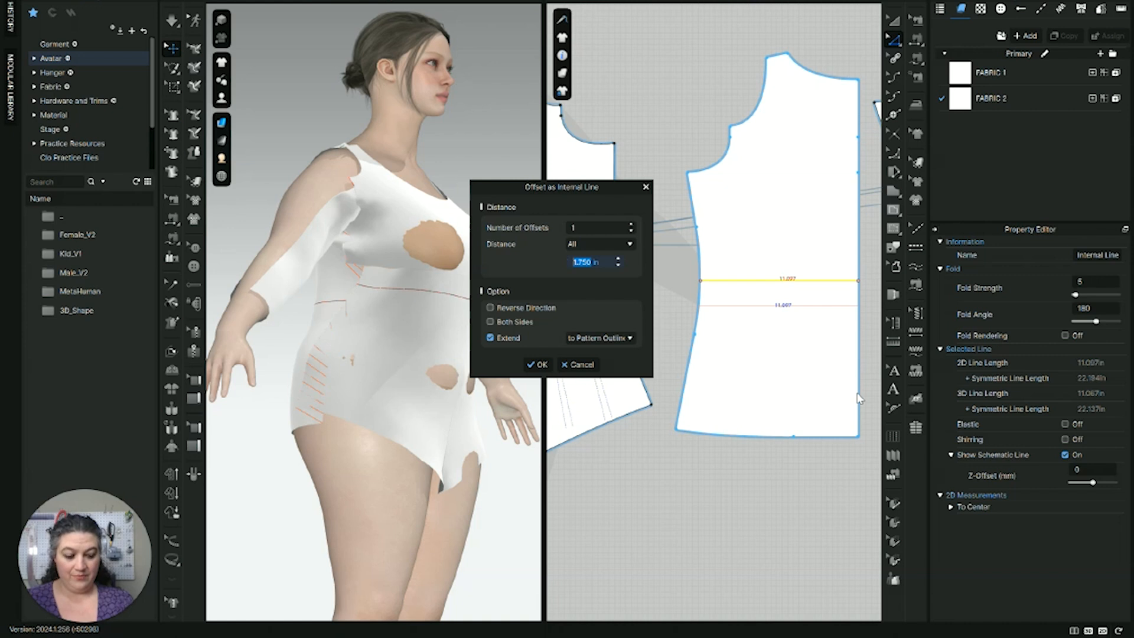
text(1.75)
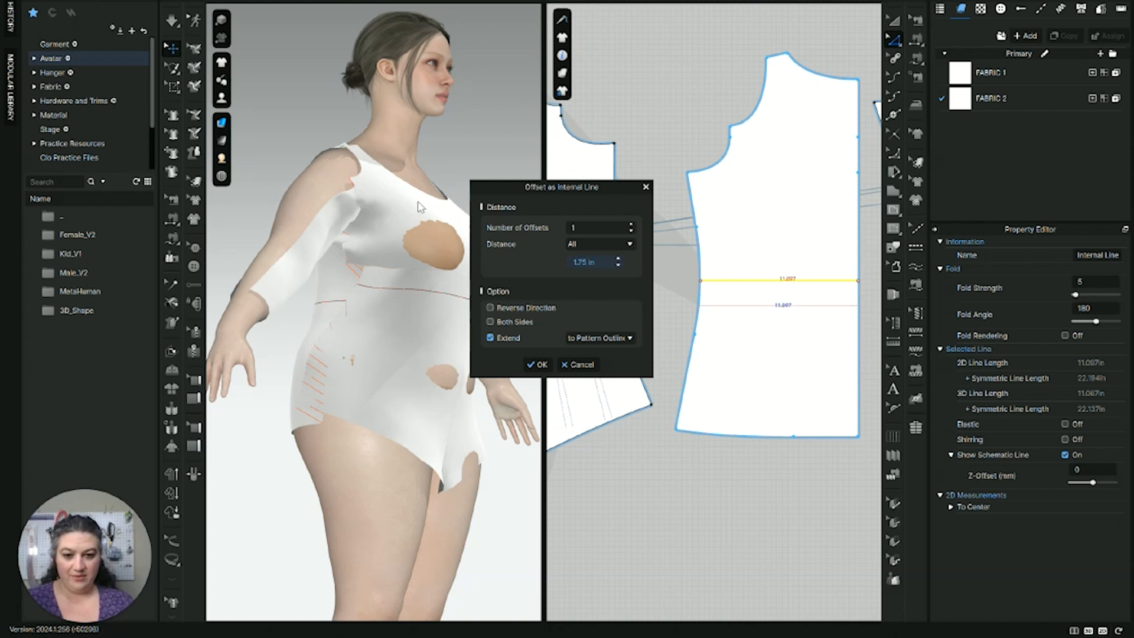
click(491, 308)
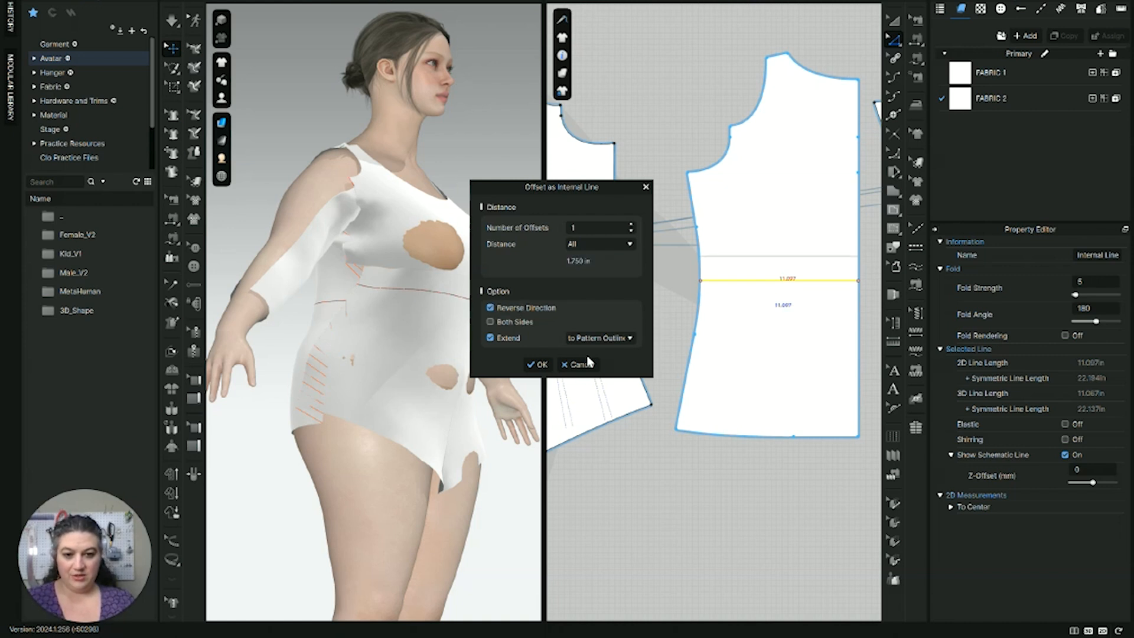
click(537, 364)
Step: Cut the back piece apart along the upper offset internal line
scroll(765, 255, up, 3)
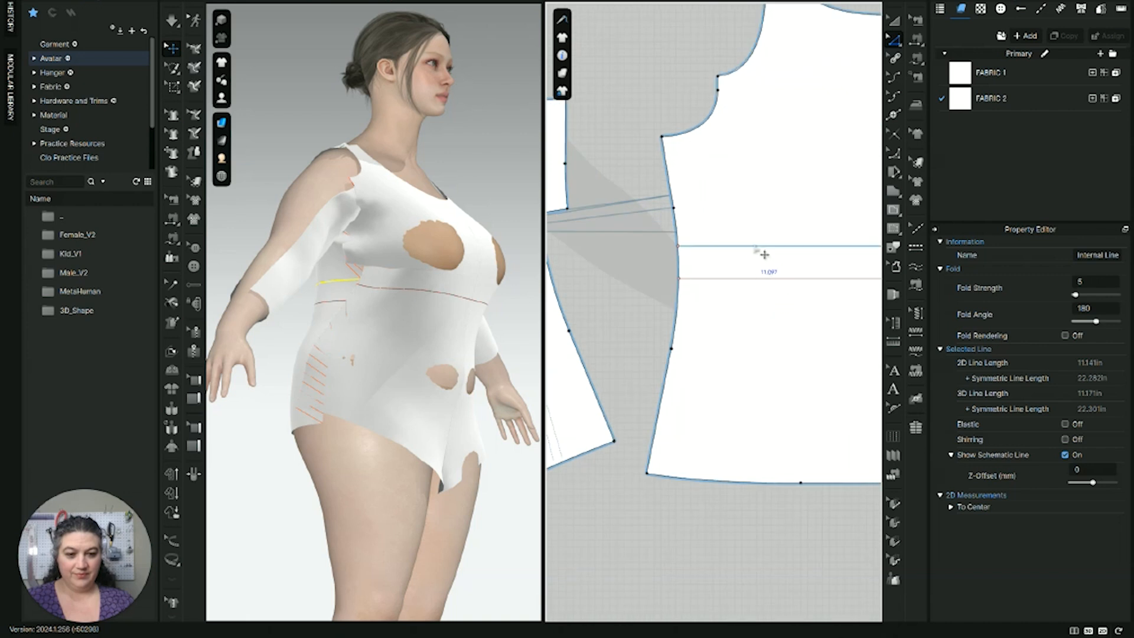
right_click(754, 249)
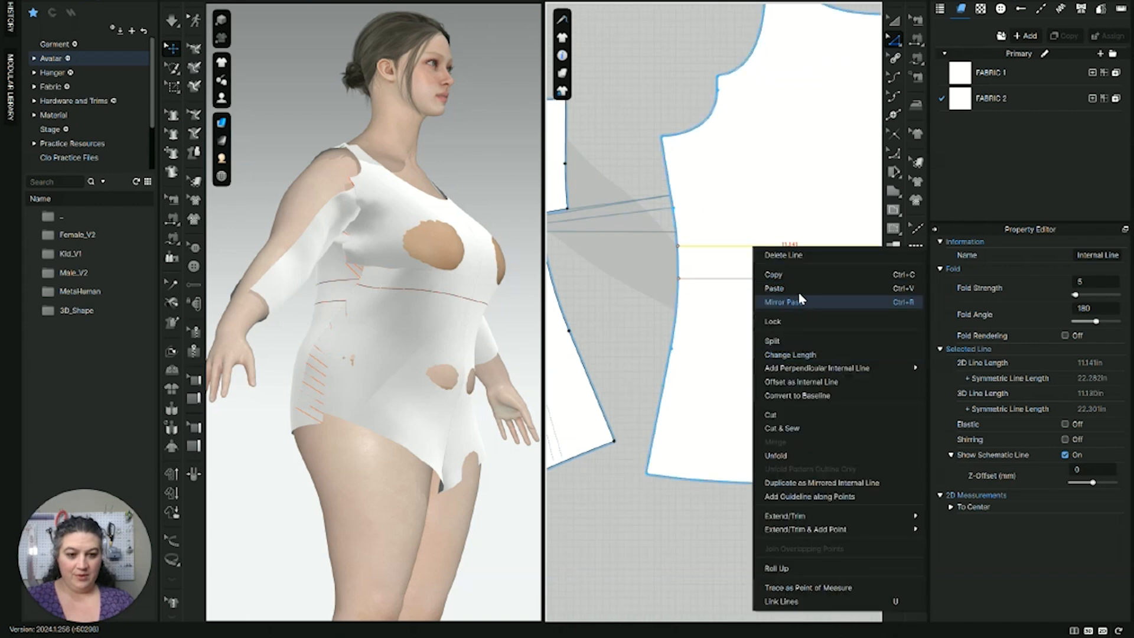
click(792, 417)
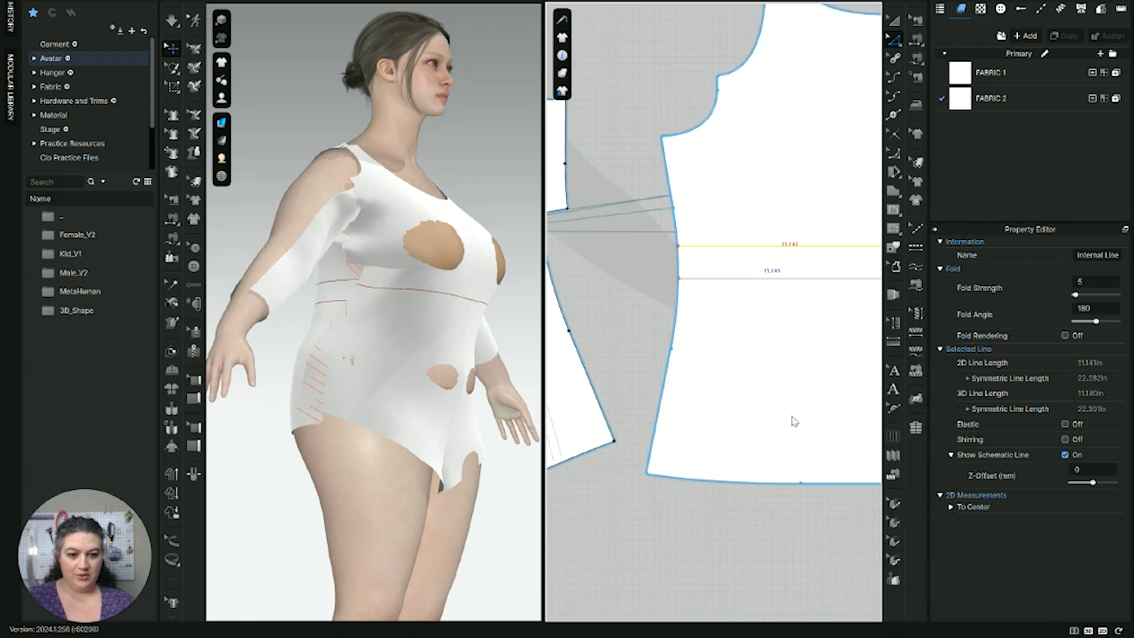
Step: Slash the lower back piece from waist to hem near center back and spread it 0.5 in at the hem
scroll(794, 421, down, 4)
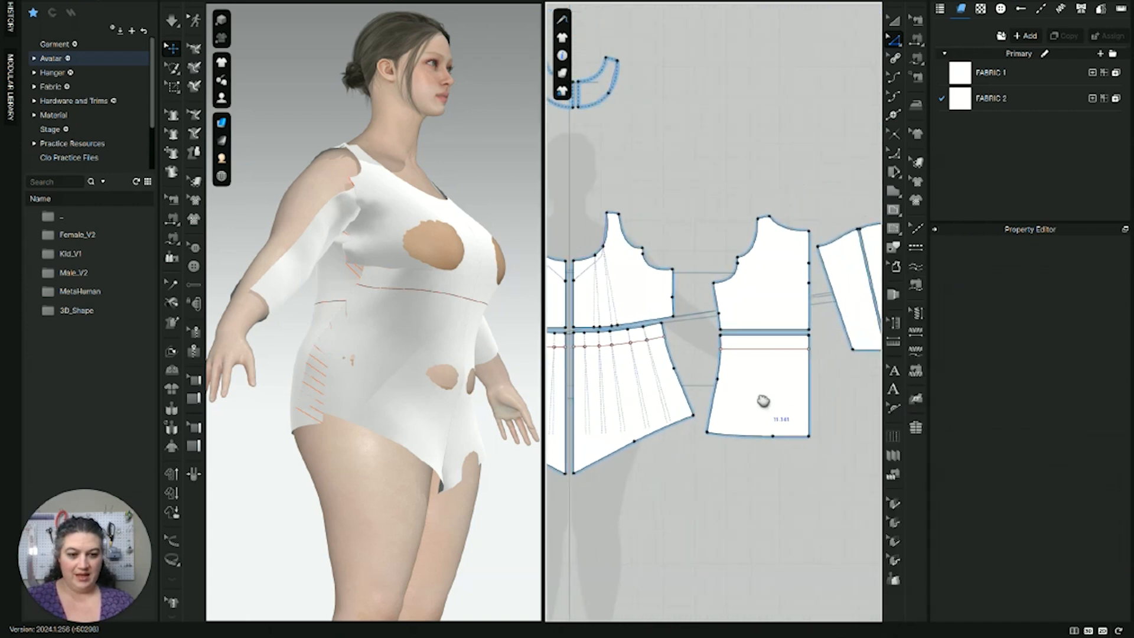
click(893, 172)
scroll(772, 354, up, 3)
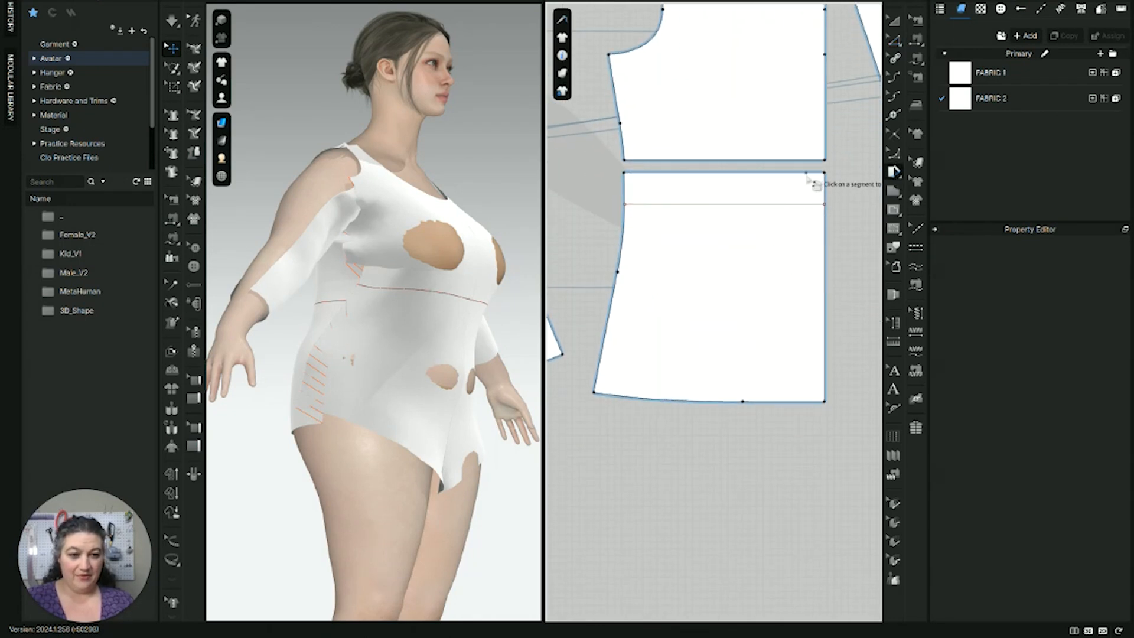
click(806, 173)
click(804, 401)
click(793, 391)
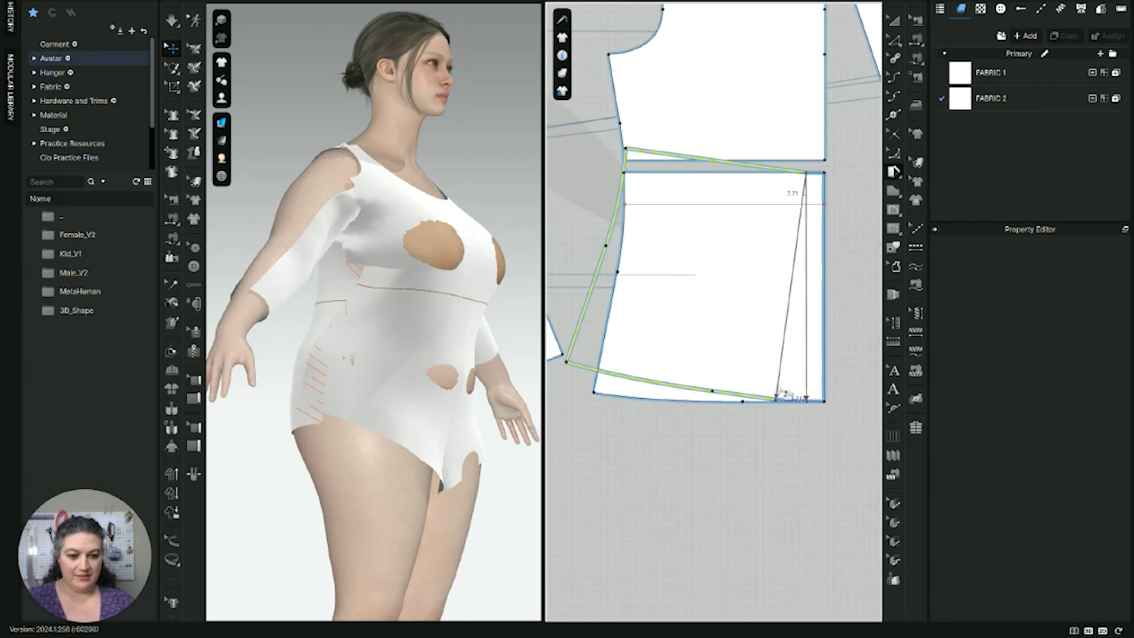
right_click(778, 387)
text(.5)
key(Return)
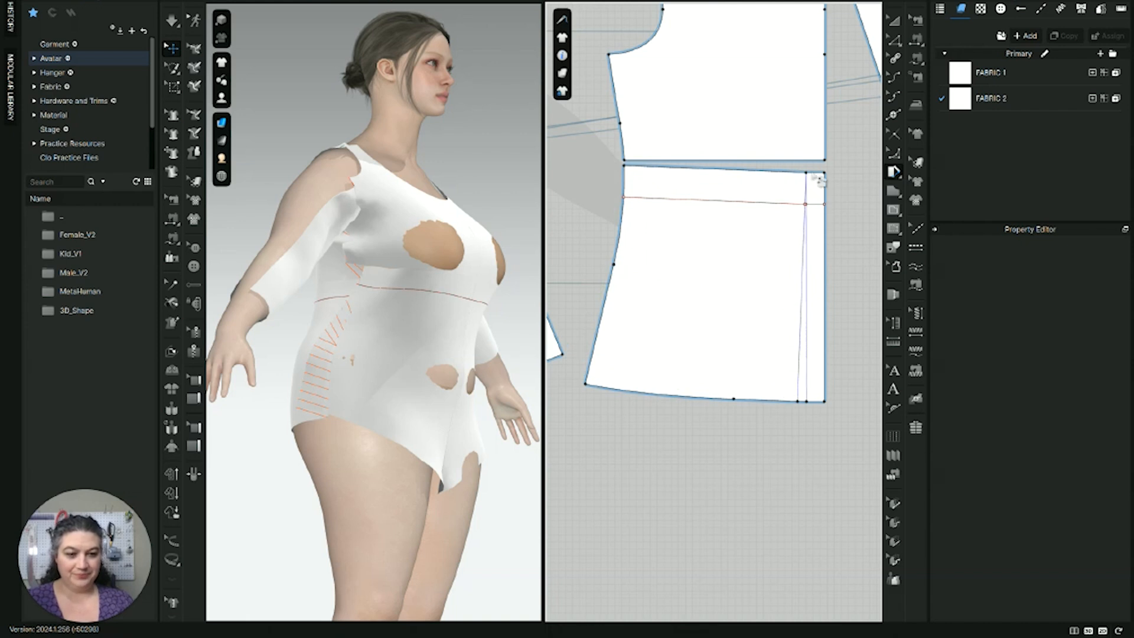
Step: Add a second slash from waist to hem, closer to the side seam, and spread it 0.5 in at the hem
click(769, 172)
click(767, 399)
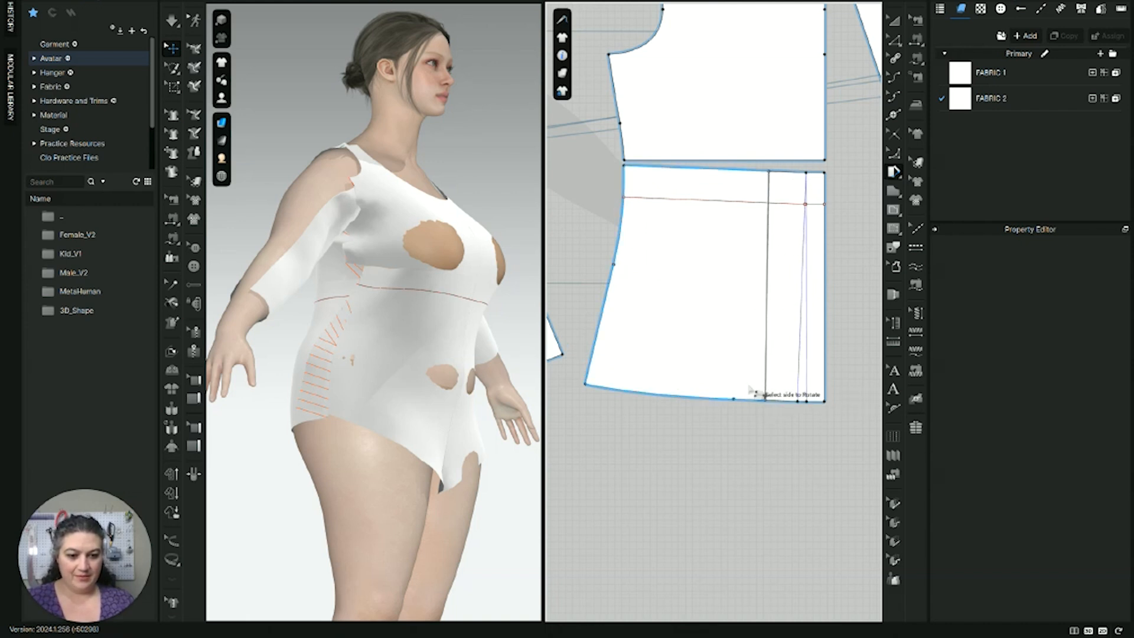
click(759, 395)
right_click(752, 395)
text(.5)
key(Return)
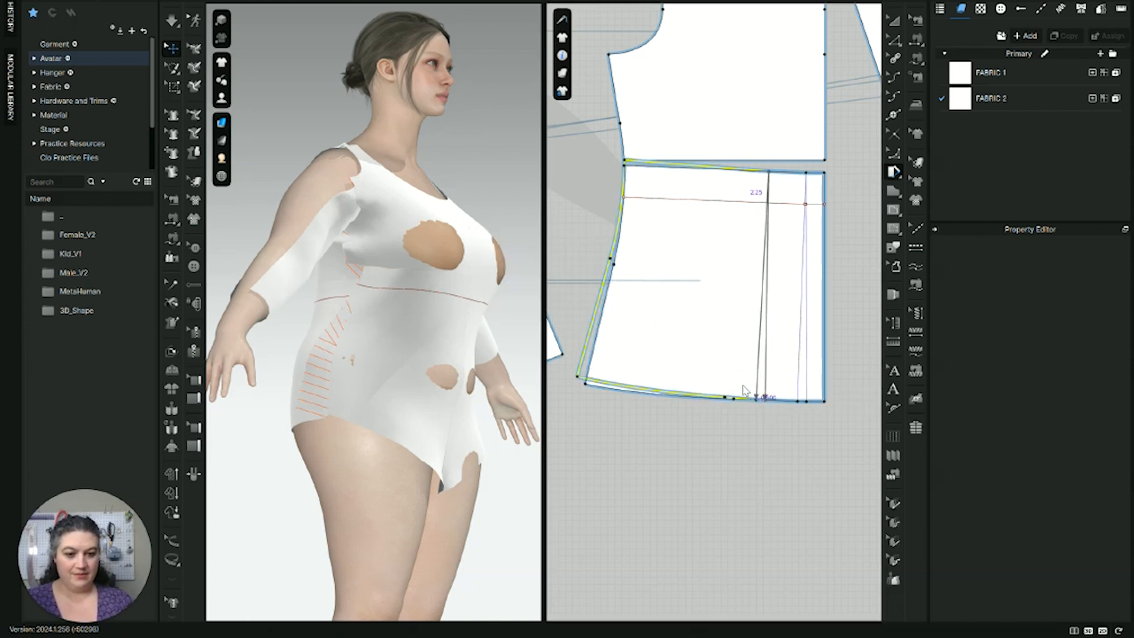
Step: Add a third slash through the middle of the lower back piece and spread it 0.5 in at the hem
click(723, 168)
click(708, 396)
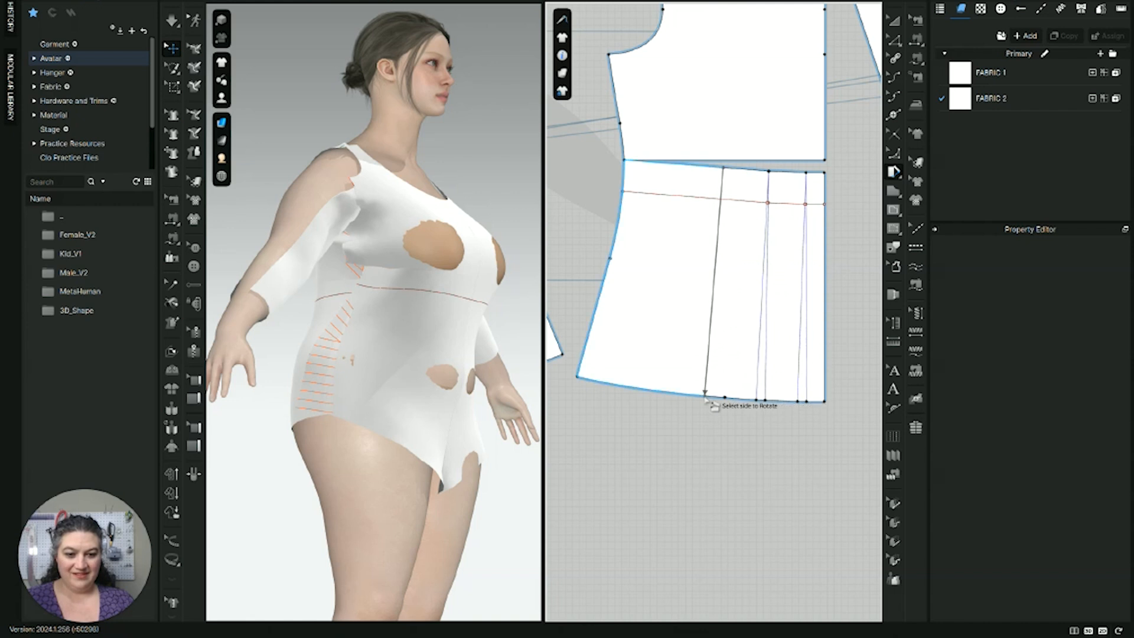
click(680, 370)
right_click(701, 371)
text(.5)
key(Return)
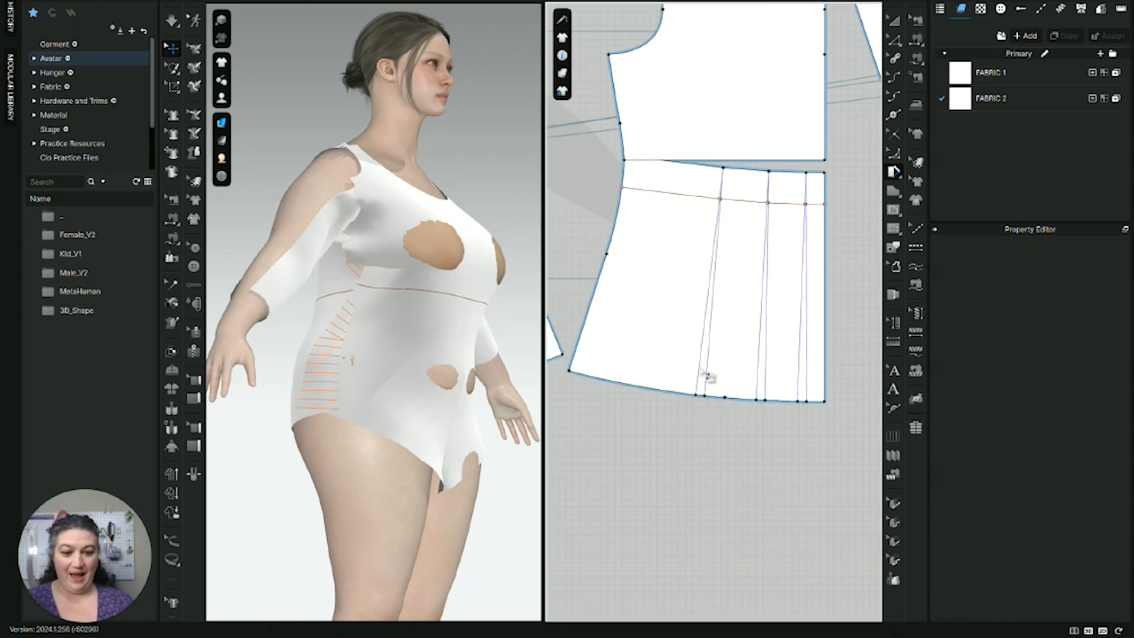
Step: Add a fourth slash on the side-seam side of the third and spread it 0.5 in at the hem
click(689, 165)
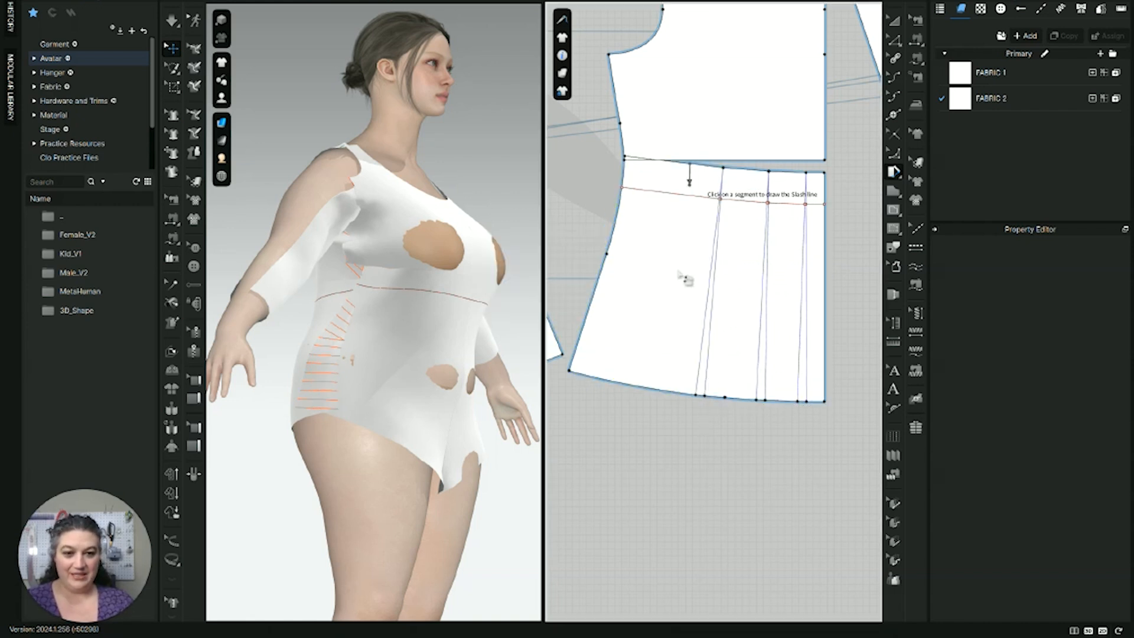
click(647, 386)
right_click(644, 376)
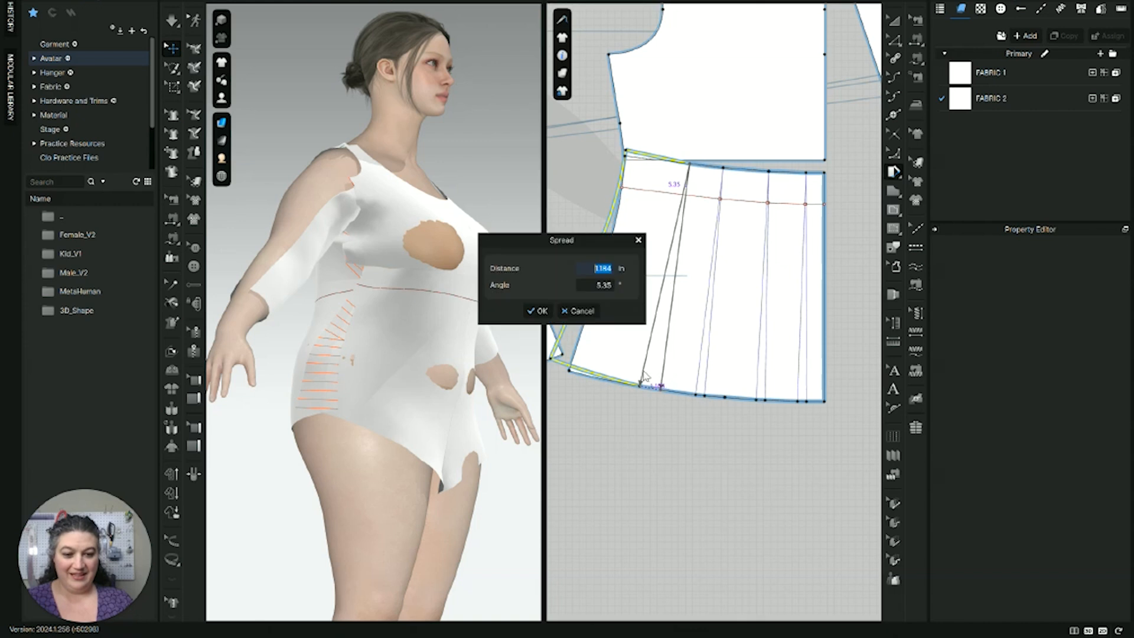
text(.5)
key(Return)
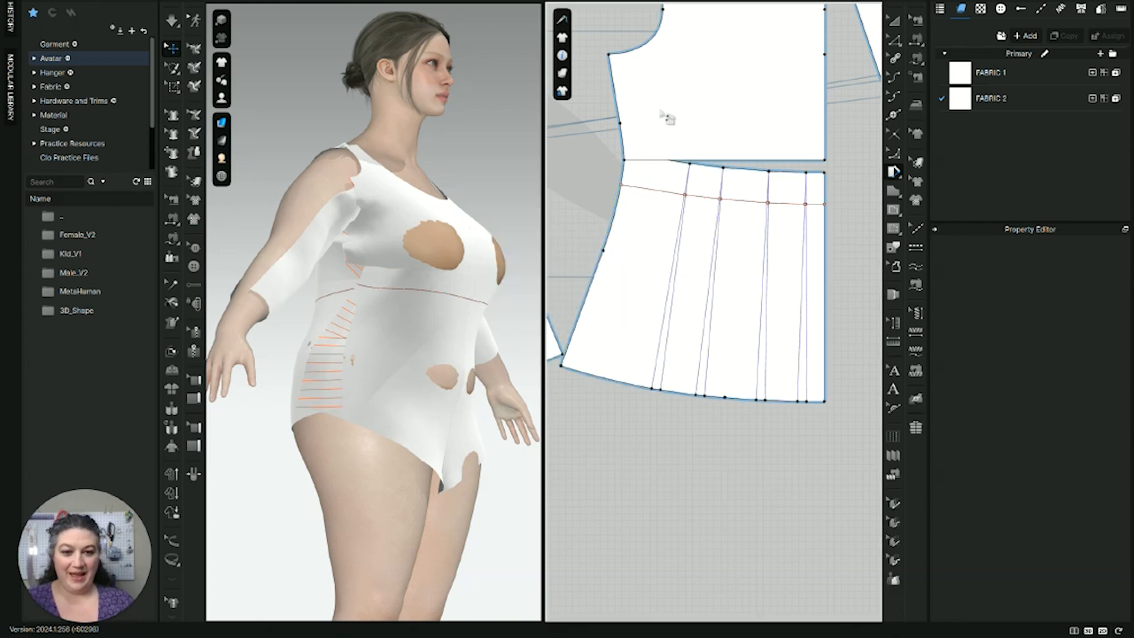
Step: Move the lower back piece down clear of the bodice, and spread a fifth slash nearest the side seam by 0.5 in
key(a)
click(664, 220)
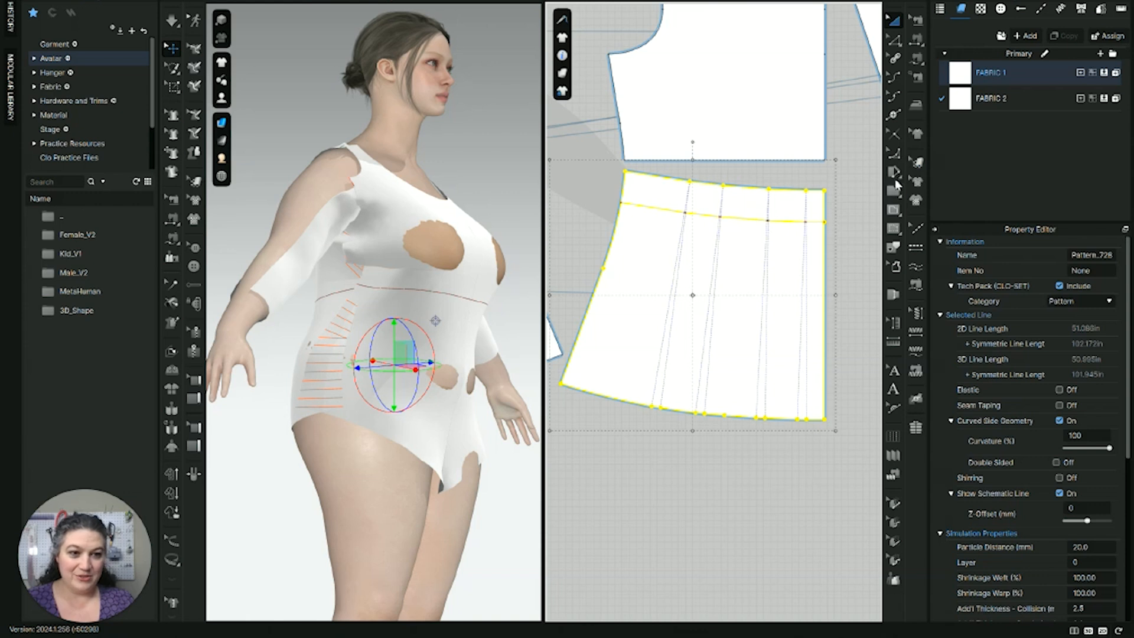
click(893, 171)
click(654, 176)
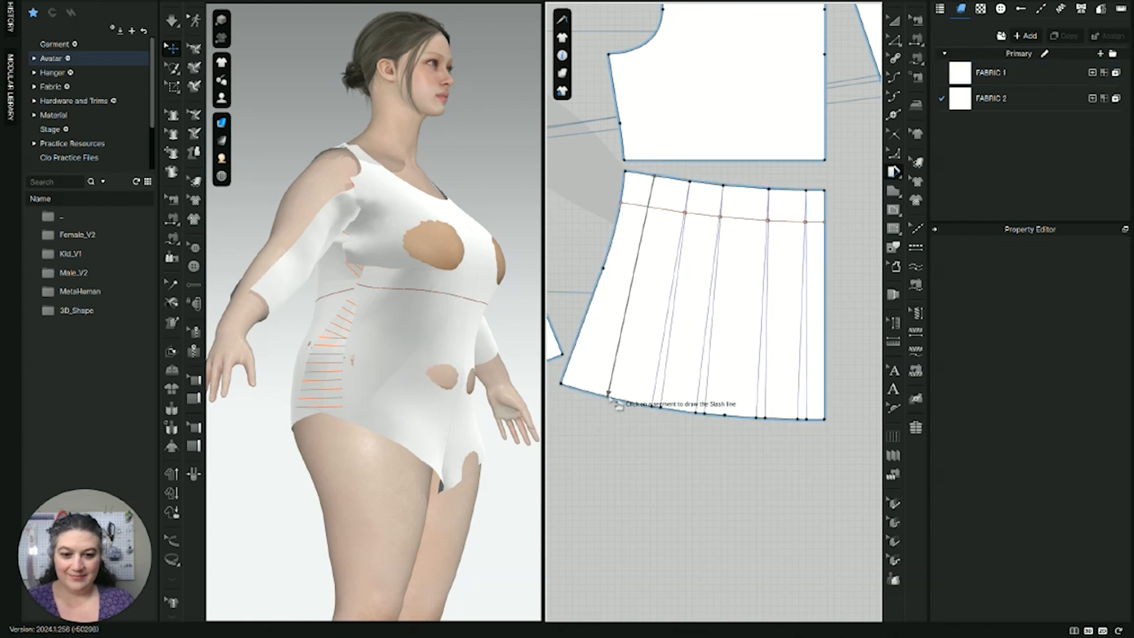
click(609, 396)
click(600, 385)
right_click(576, 378)
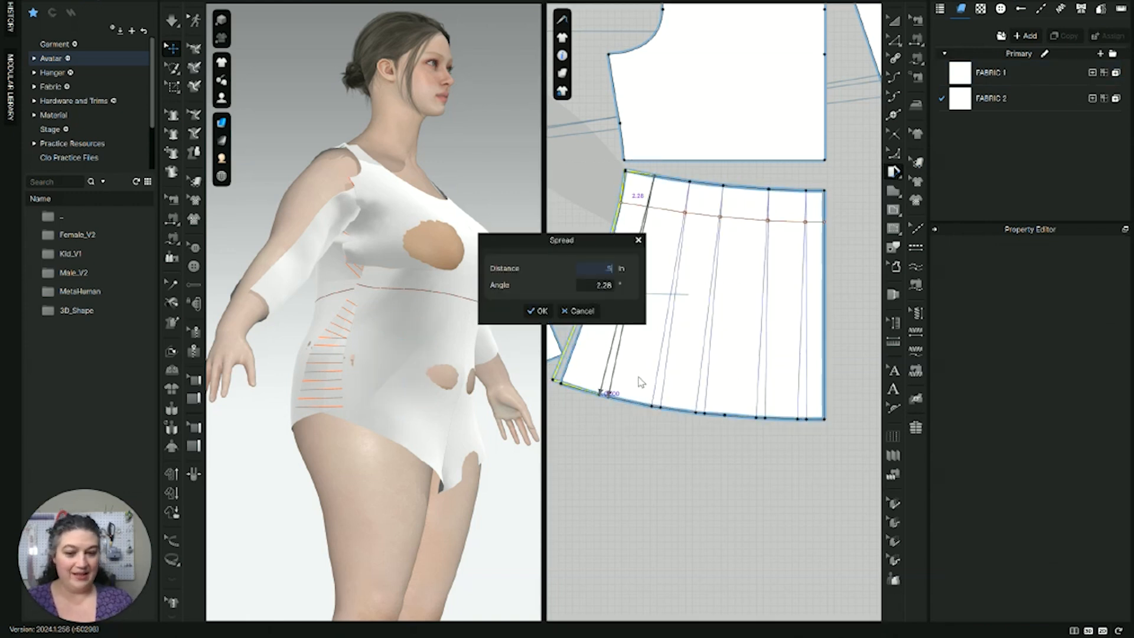
key(Return)
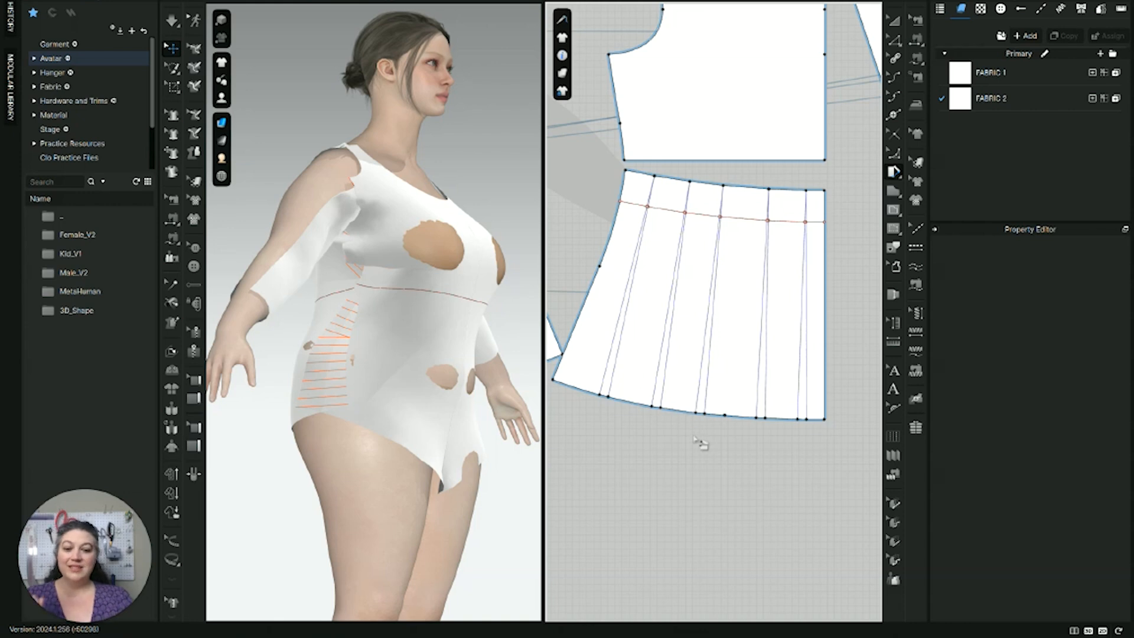
Step: Examine the slash lines and waist edges of the lower front piece and compare them with the lower back piece
scroll(700, 443, down, 3)
scroll(755, 319, up, 6)
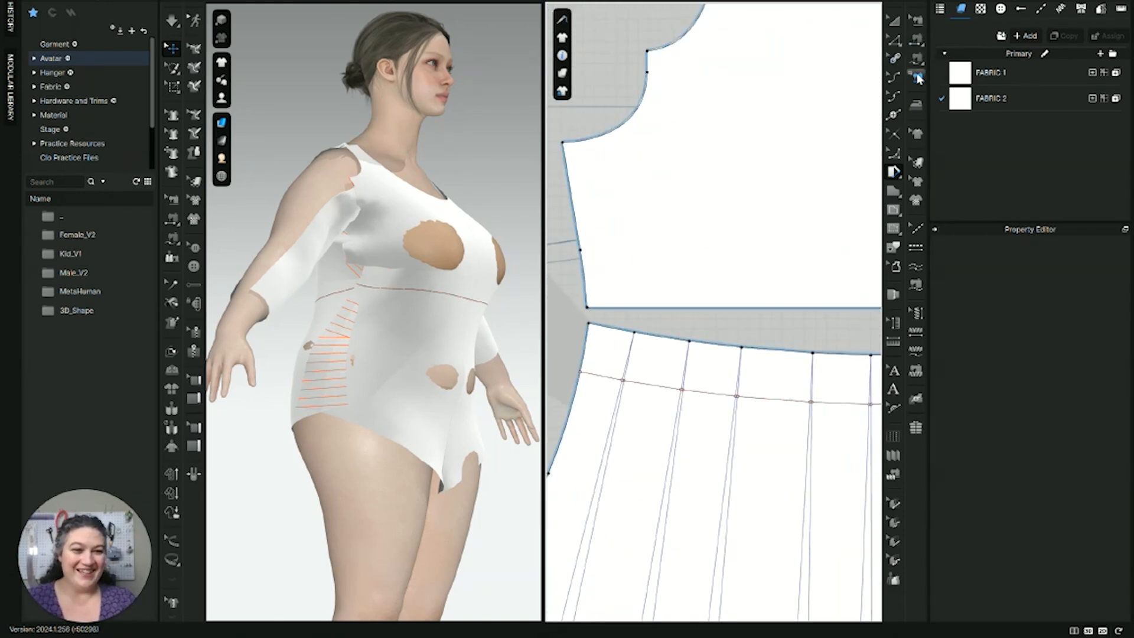
scroll(736, 240, down, 4)
scroll(678, 261, up, 6)
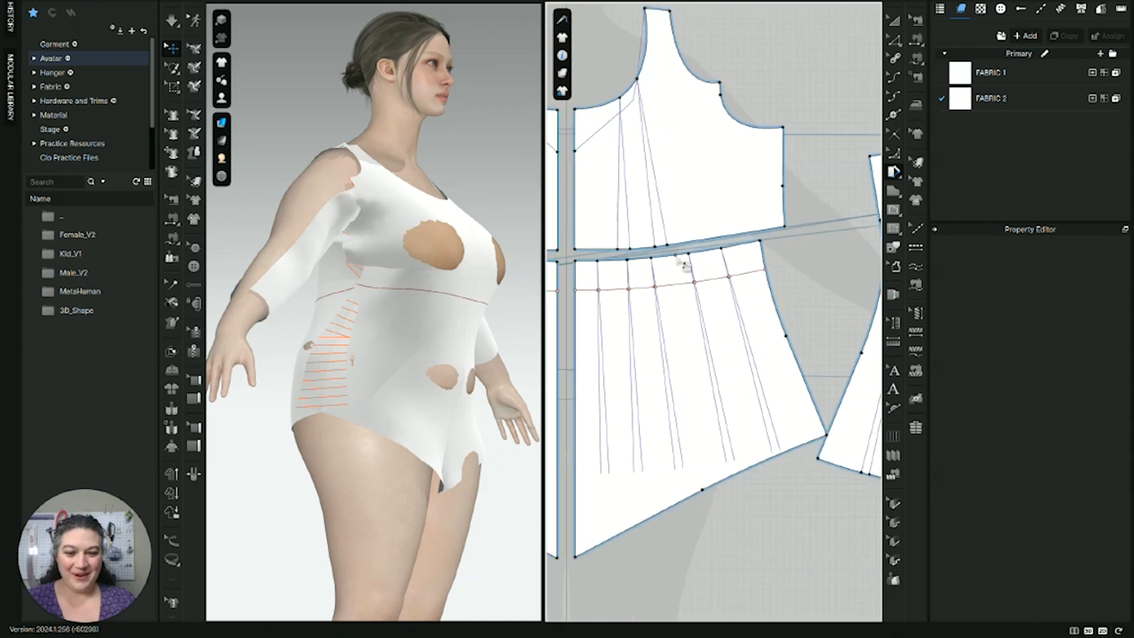
scroll(781, 282, down, 2)
scroll(724, 260, up, 2)
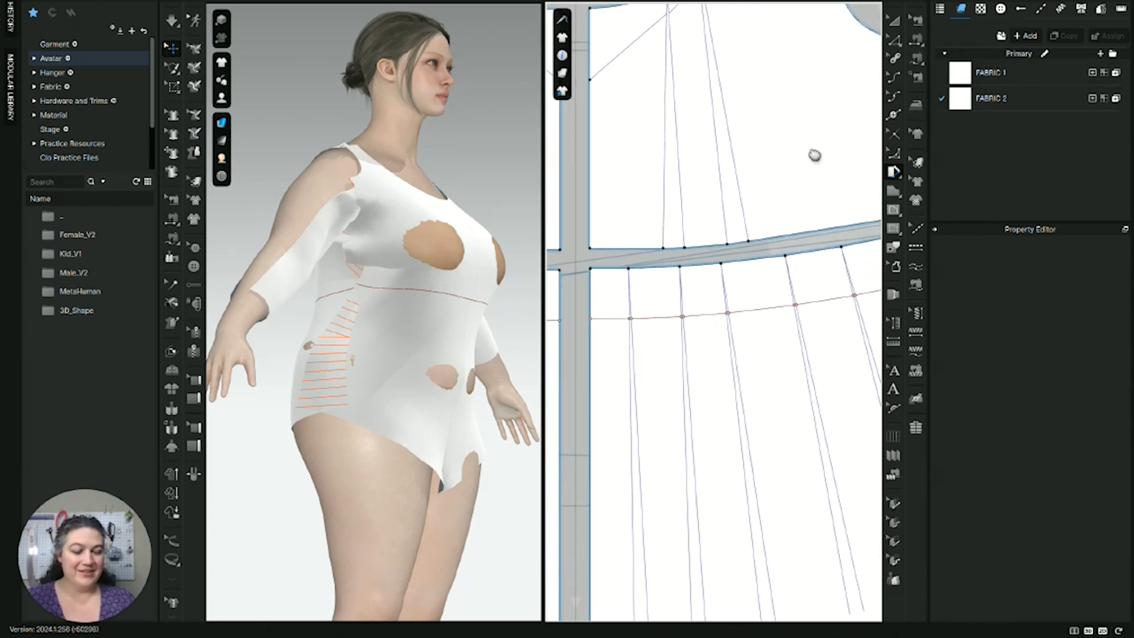
scroll(785, 154, down, 5)
scroll(800, 226, up, 3)
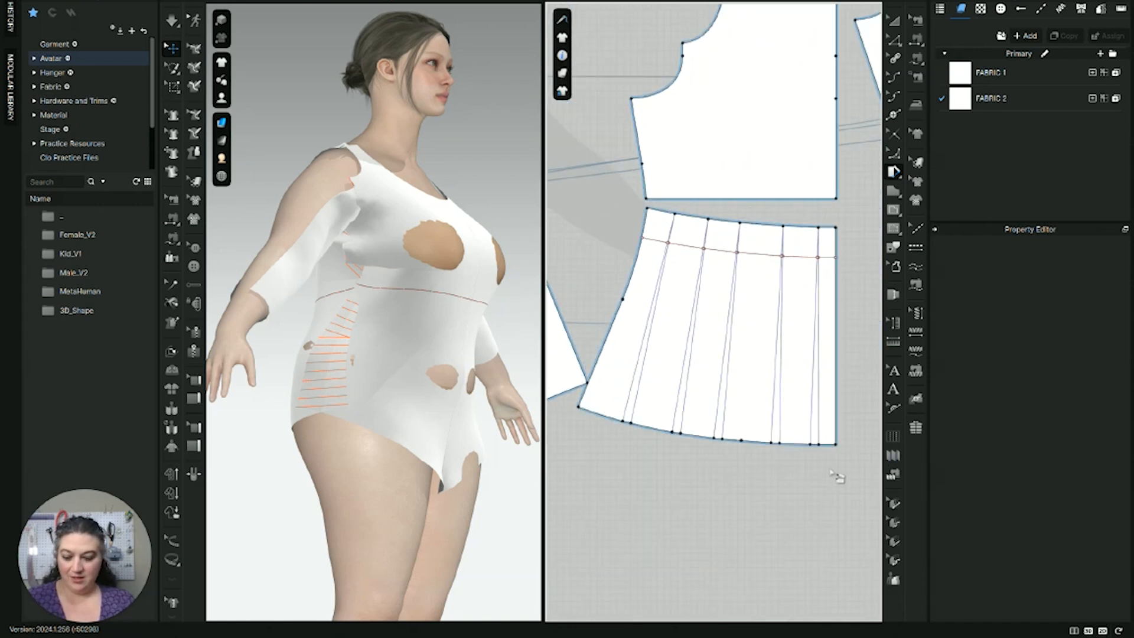
Step: Move the center back hem corner of the lower back piece straight down 5 in
key(g)
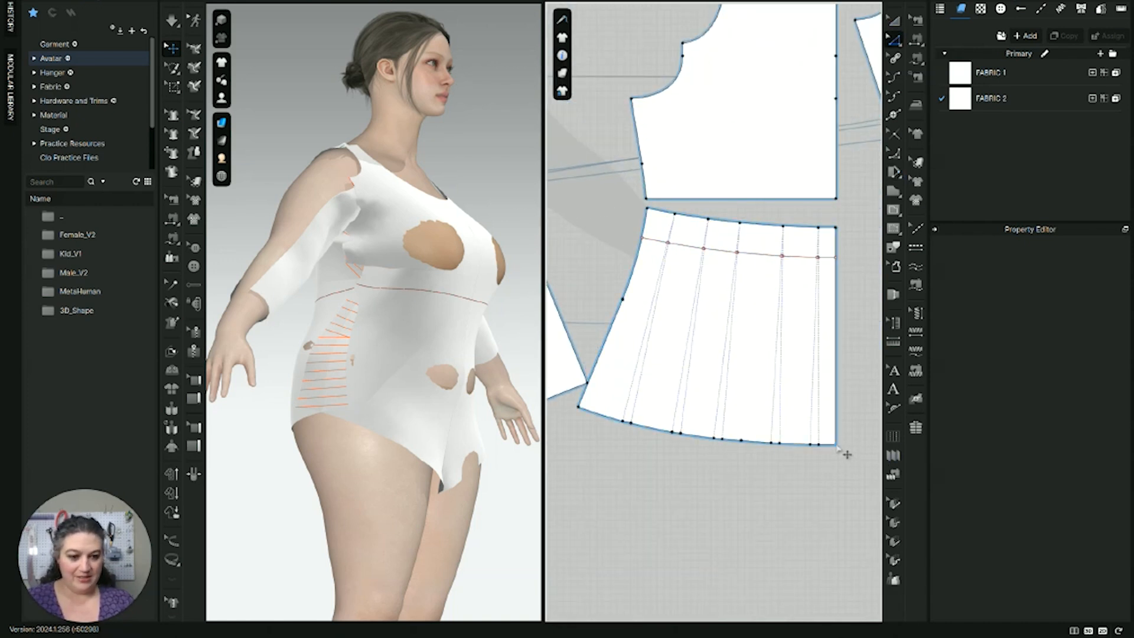
click(836, 445)
right_click(843, 494)
text(5)
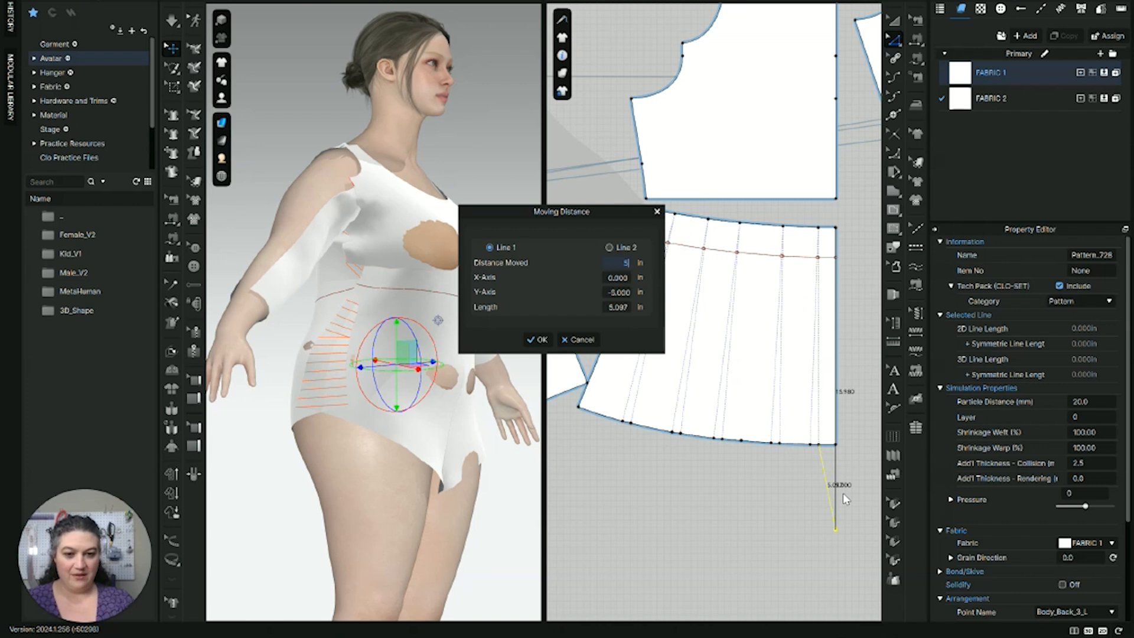
key(Return)
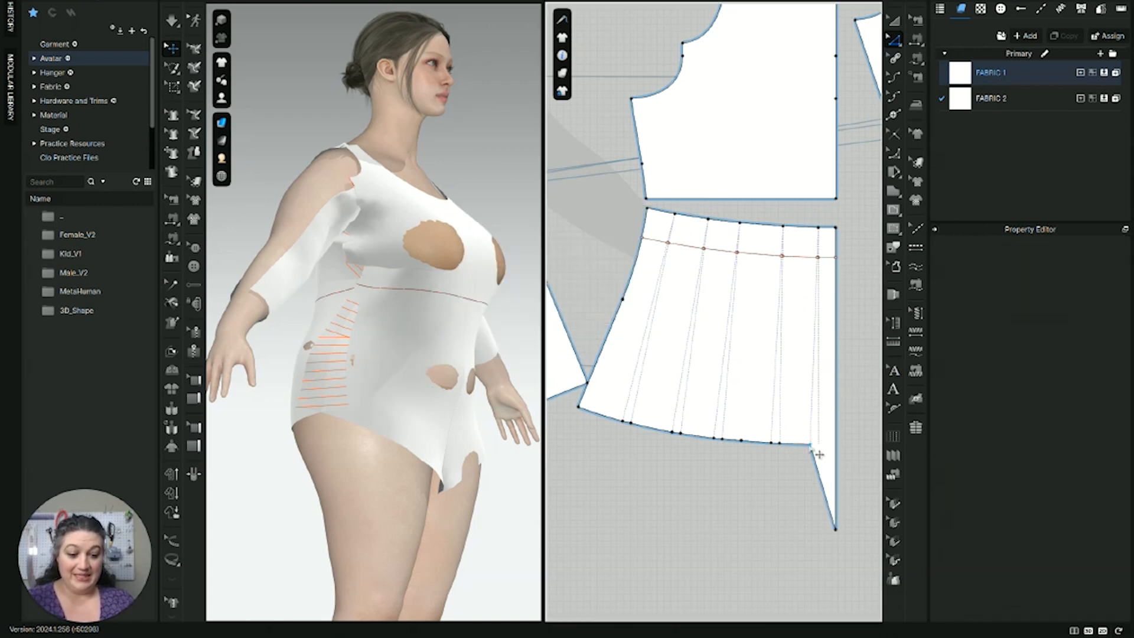
Step: Delete the extra slash points along the lower back hem, working from center back toward the side seam
key(Delete)
click(780, 444)
key(Delete)
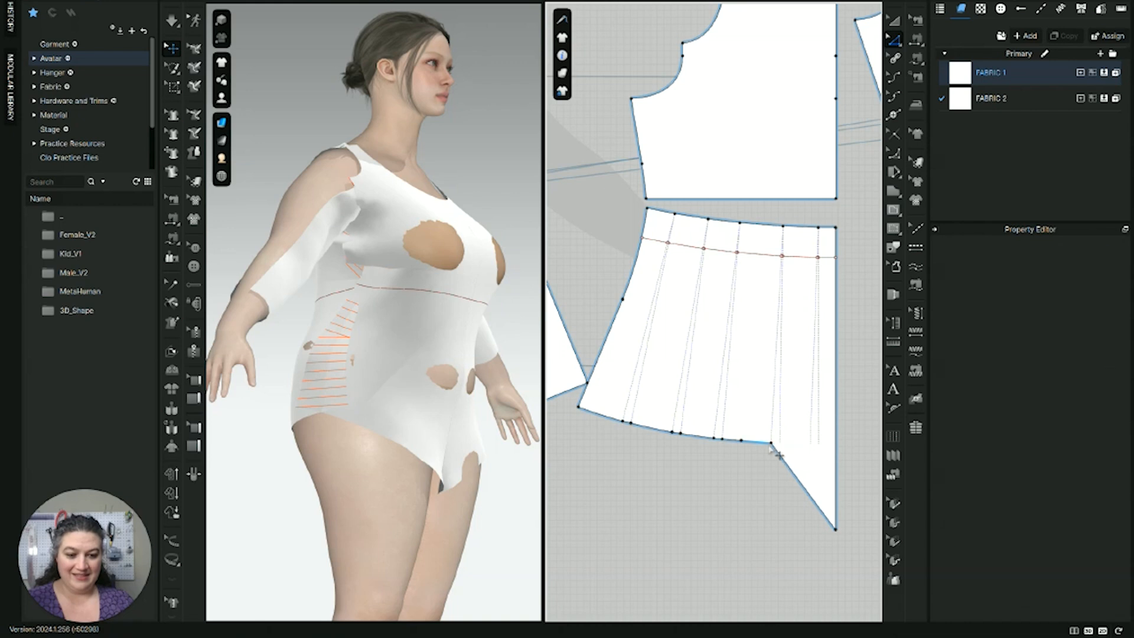
click(771, 443)
key(Delete)
click(741, 441)
key(Delete)
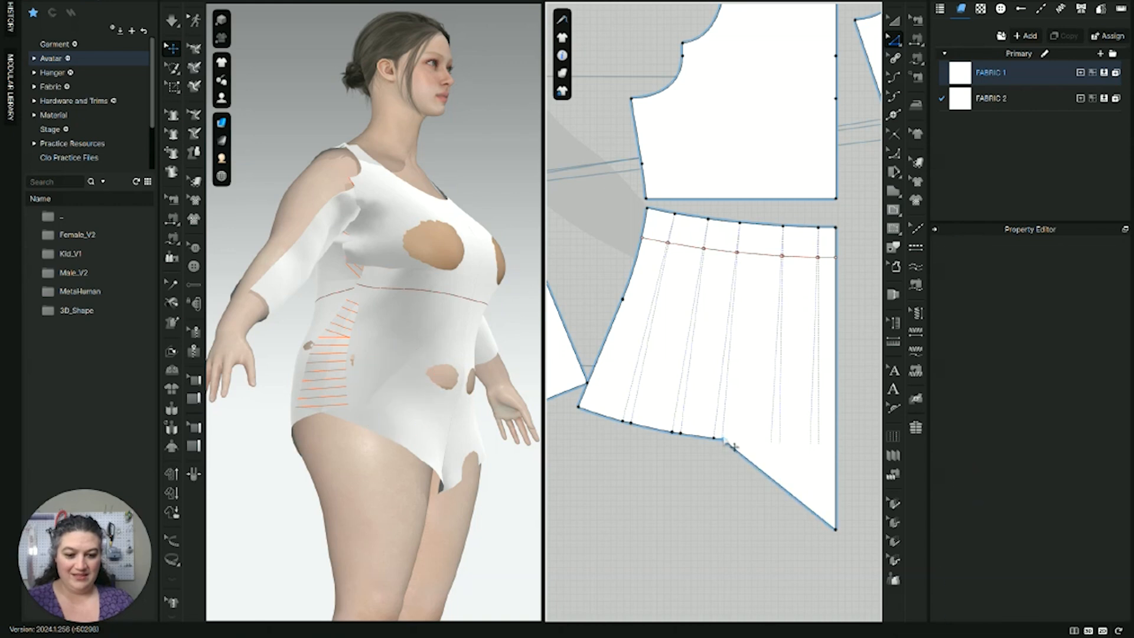
click(722, 439)
key(Delete)
click(680, 433)
key(Delete)
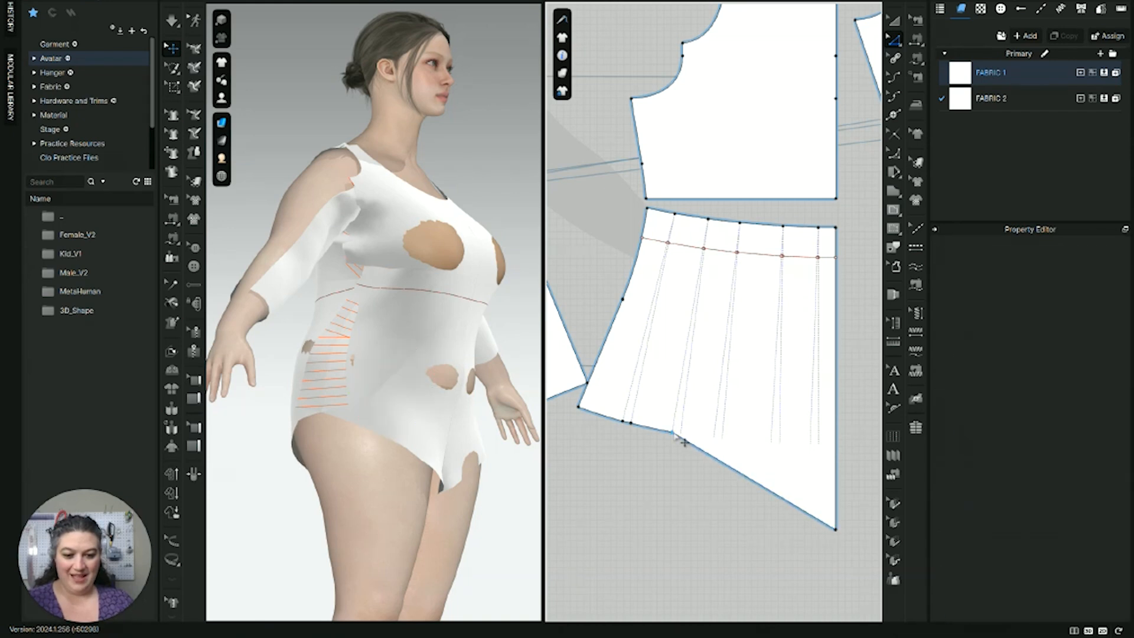
click(673, 433)
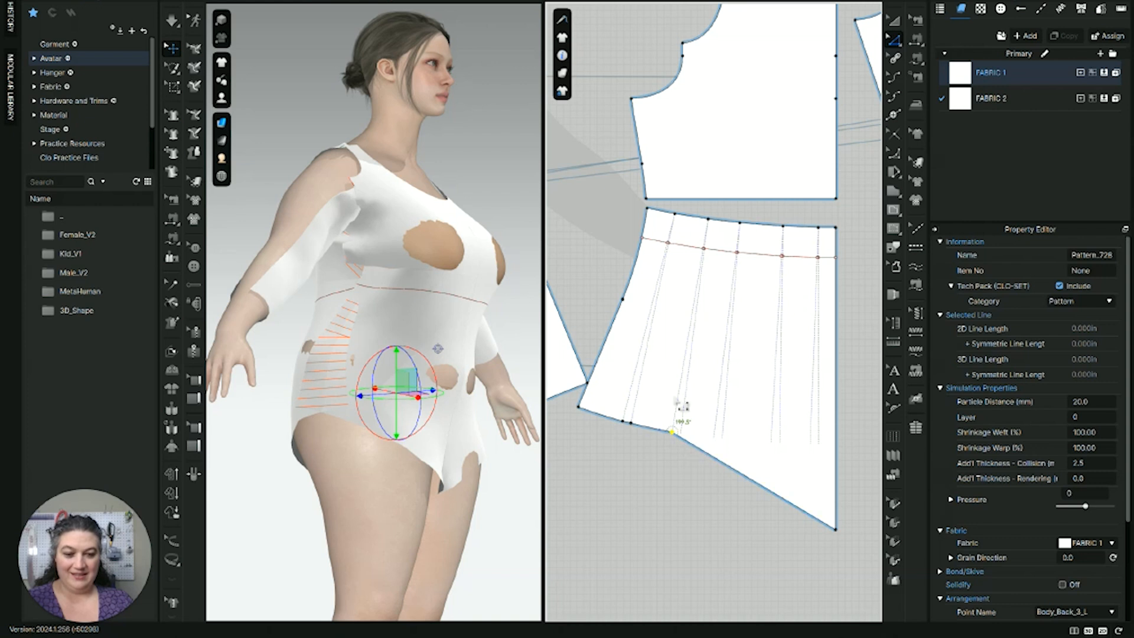
Step: Replace the angled corner in the lower back hem with a smooth curve
click(893, 154)
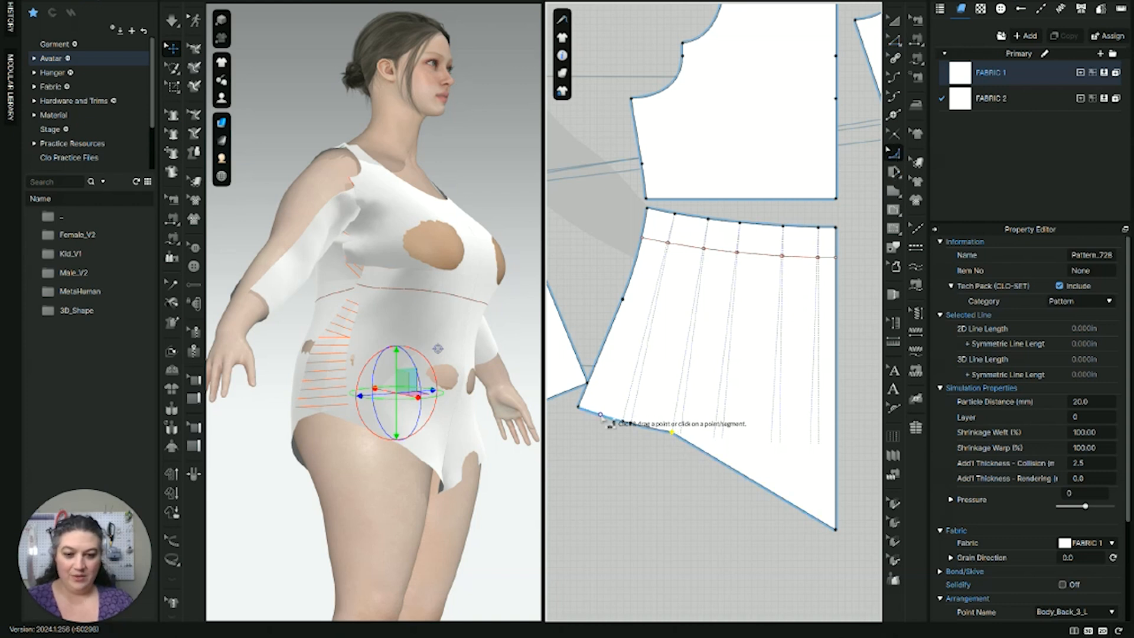
click(740, 473)
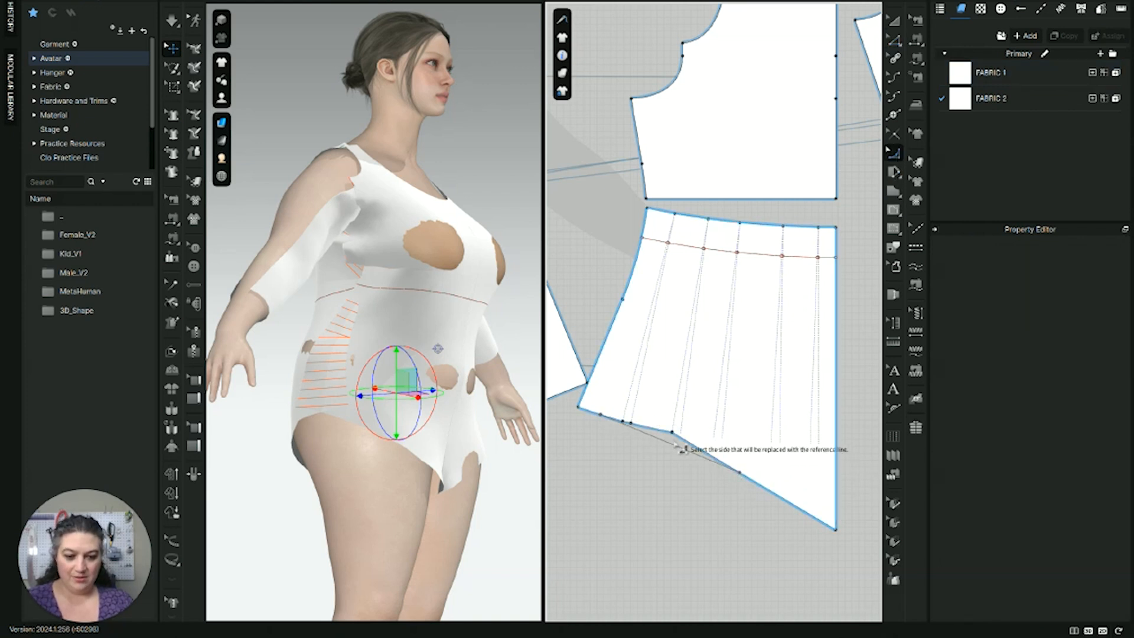
drag(669, 449, 673, 443)
Step: Sew the back bodice's full waist edge to the top edge of the lower back piece with free sewing
scroll(673, 443, down, 4)
middle_drag(695, 445, 775, 432)
scroll(770, 404, up, 2)
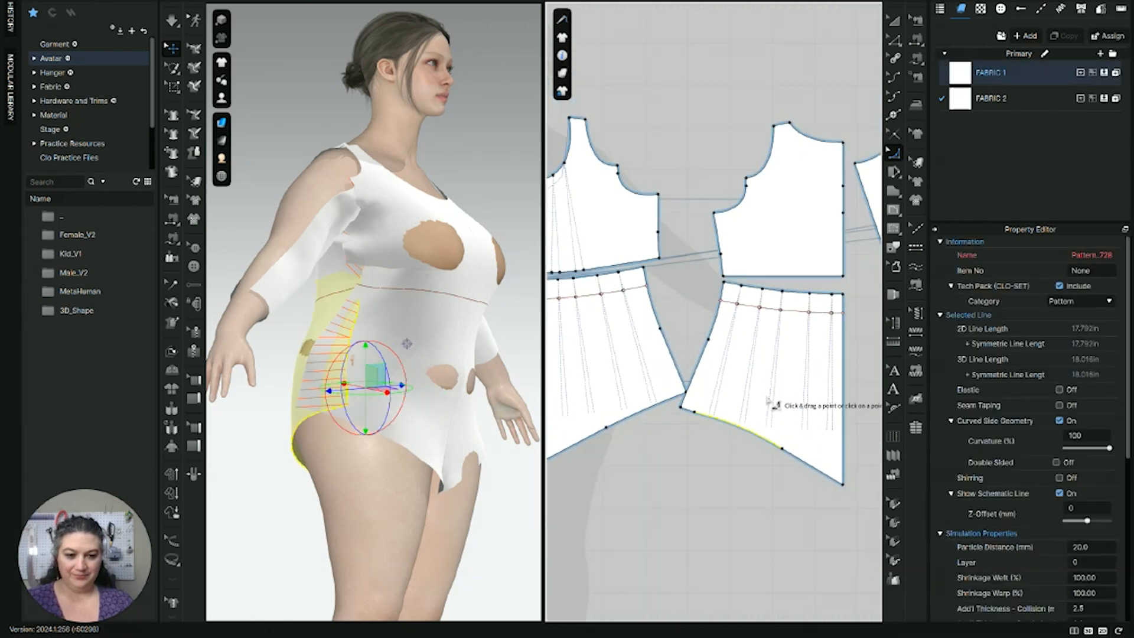
scroll(770, 403, down, 2)
middle_drag(796, 325, 809, 378)
scroll(809, 379, up, 3)
click(916, 57)
scroll(709, 235, up, 4)
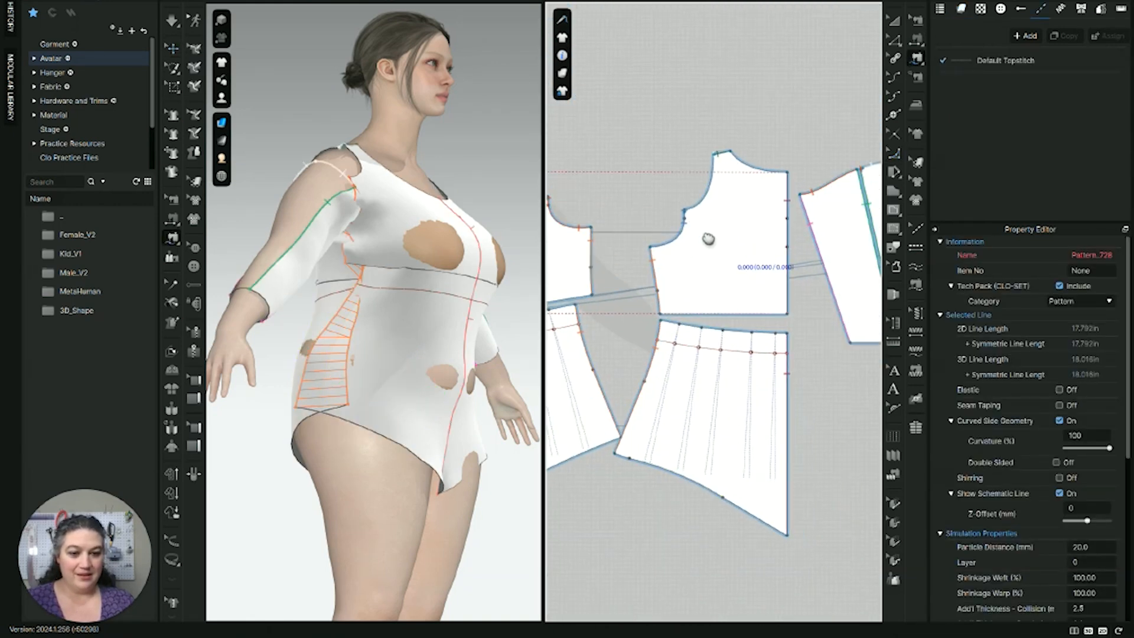
click(587, 343)
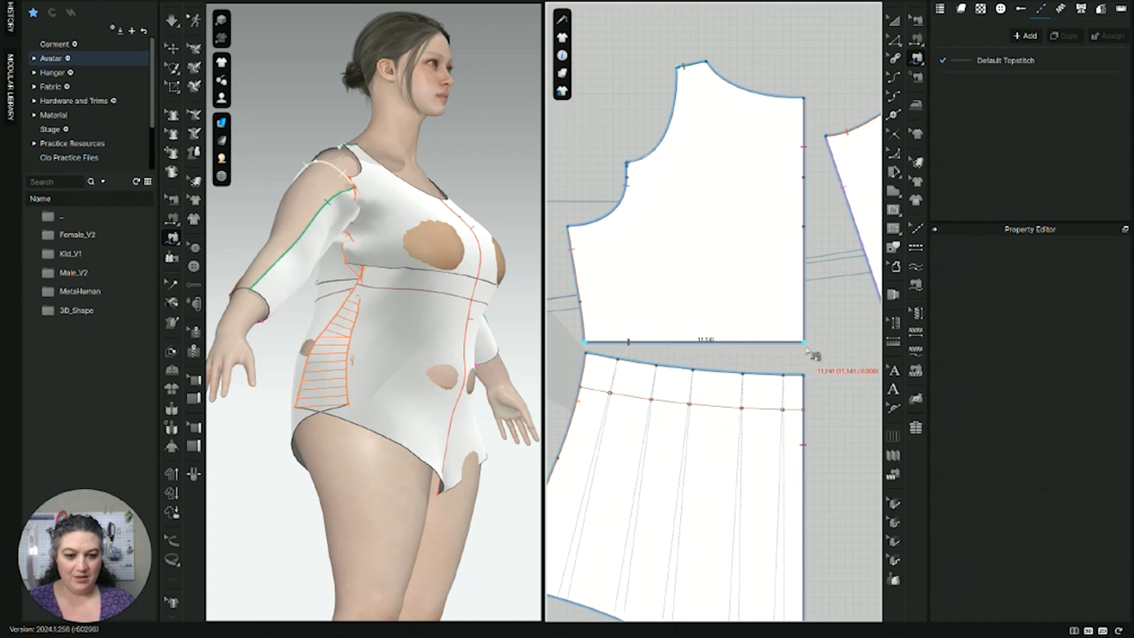
click(805, 345)
click(588, 355)
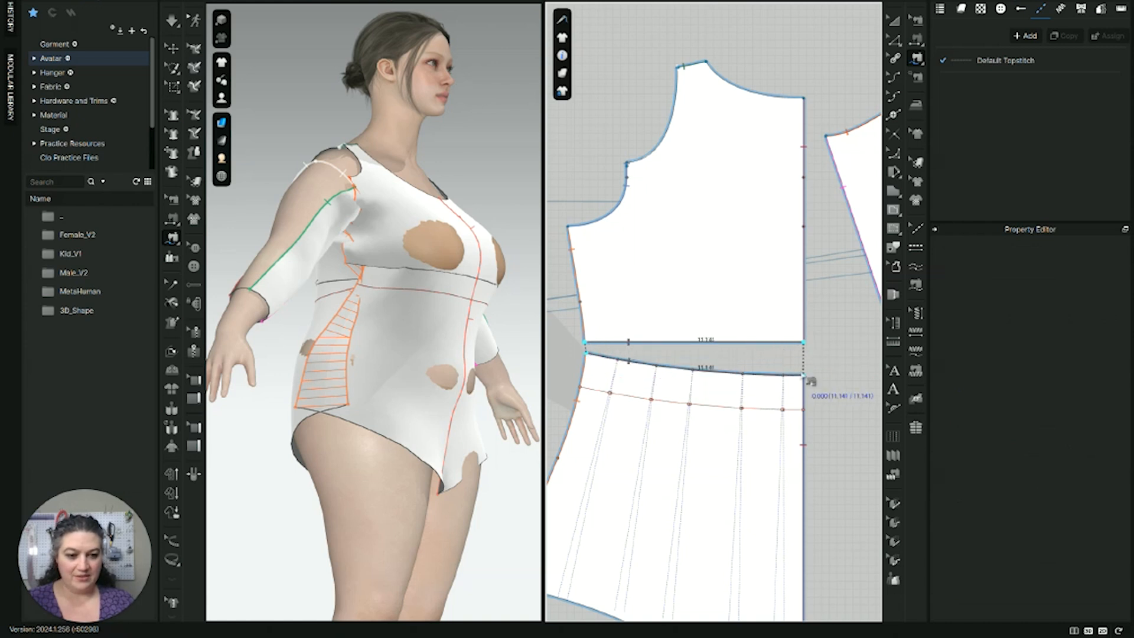
click(679, 381)
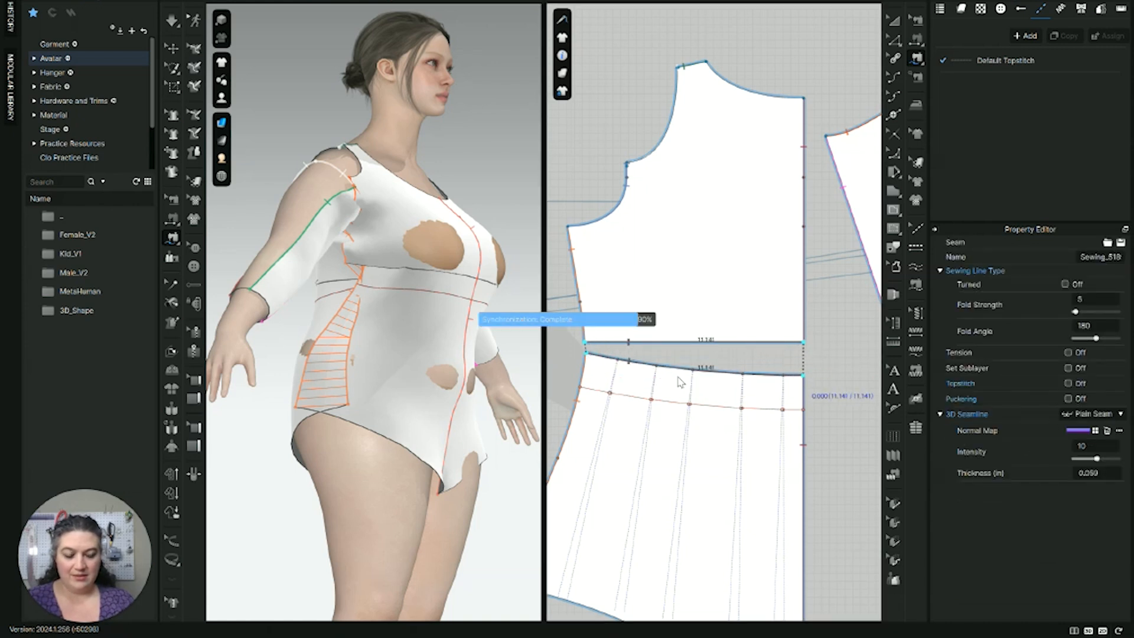
Step: Free-sew 2.059 in of the front bodice waist, starting at center front, to an equal length of the lower front piece's top edge
scroll(680, 383, down, 3)
middle_drag(680, 384, 886, 342)
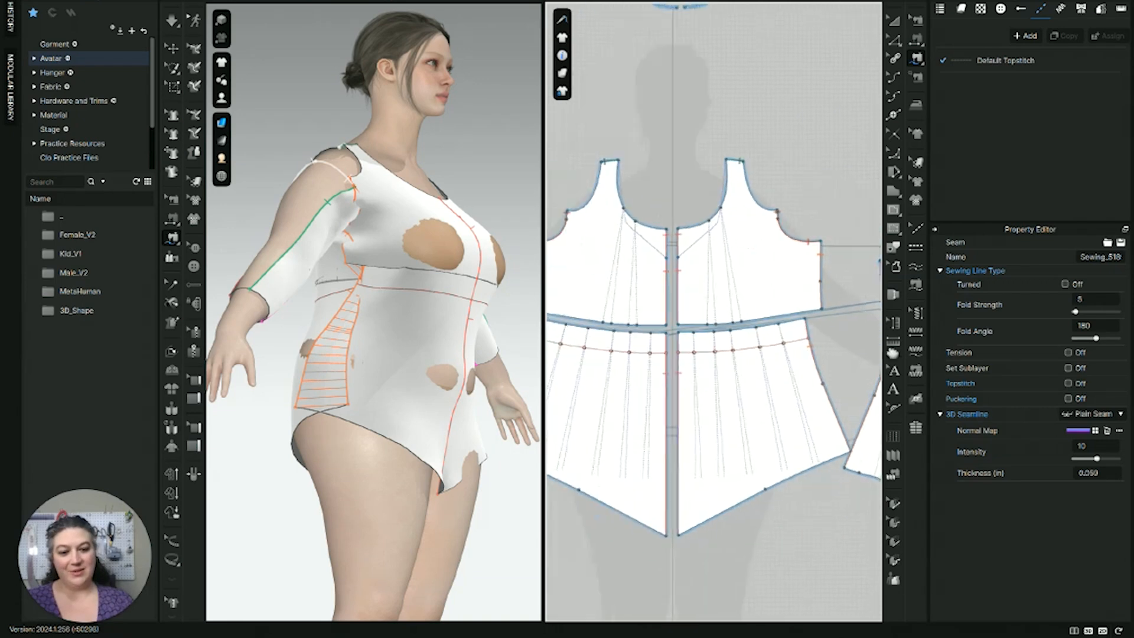
scroll(749, 342, up, 6)
scroll(751, 352, down, 4)
scroll(752, 352, up, 5)
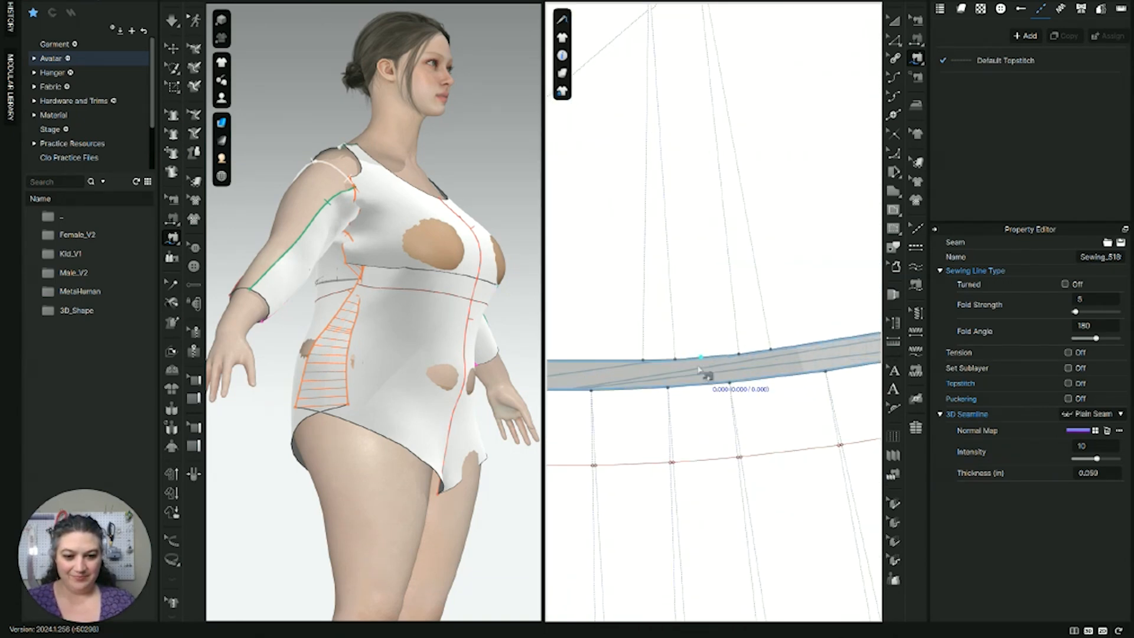
click(617, 368)
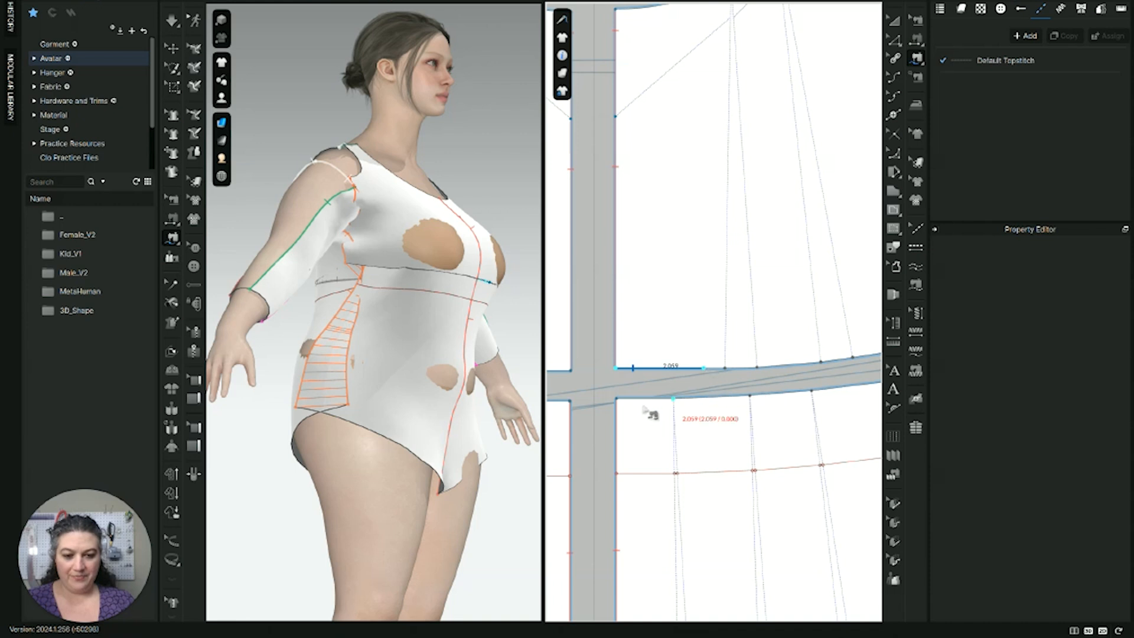
click(617, 400)
click(704, 400)
scroll(748, 407, down, 3)
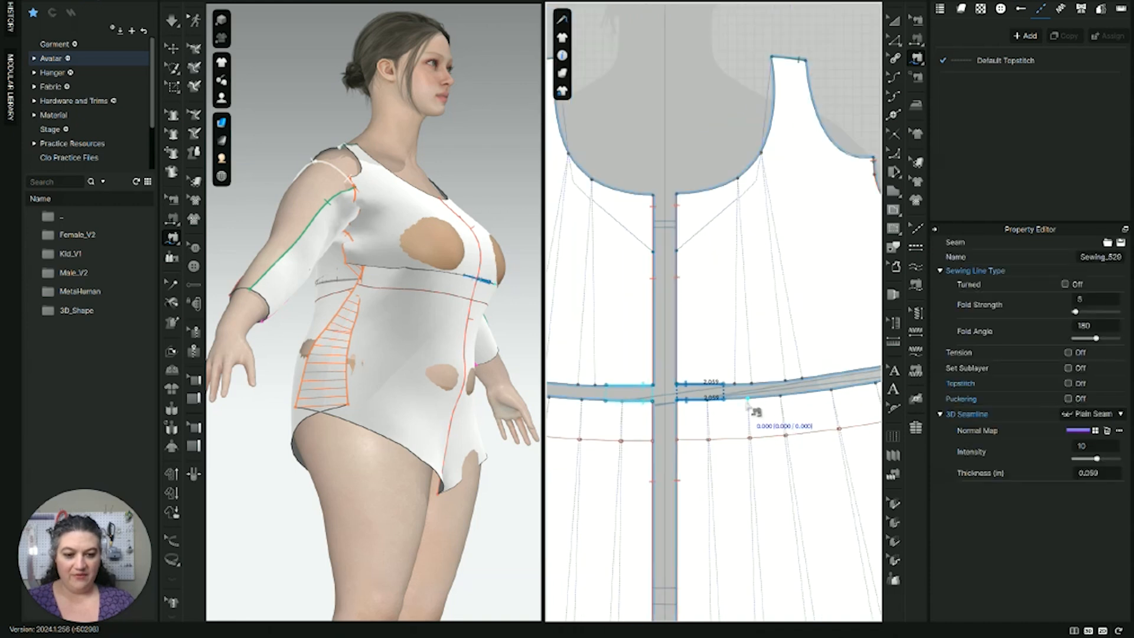
Step: Free-sew about 5.4 in of the front bodice waist, starting at the side seam, to the matching length of the lower front's top edge
middle_drag(751, 408, 597, 433)
click(798, 377)
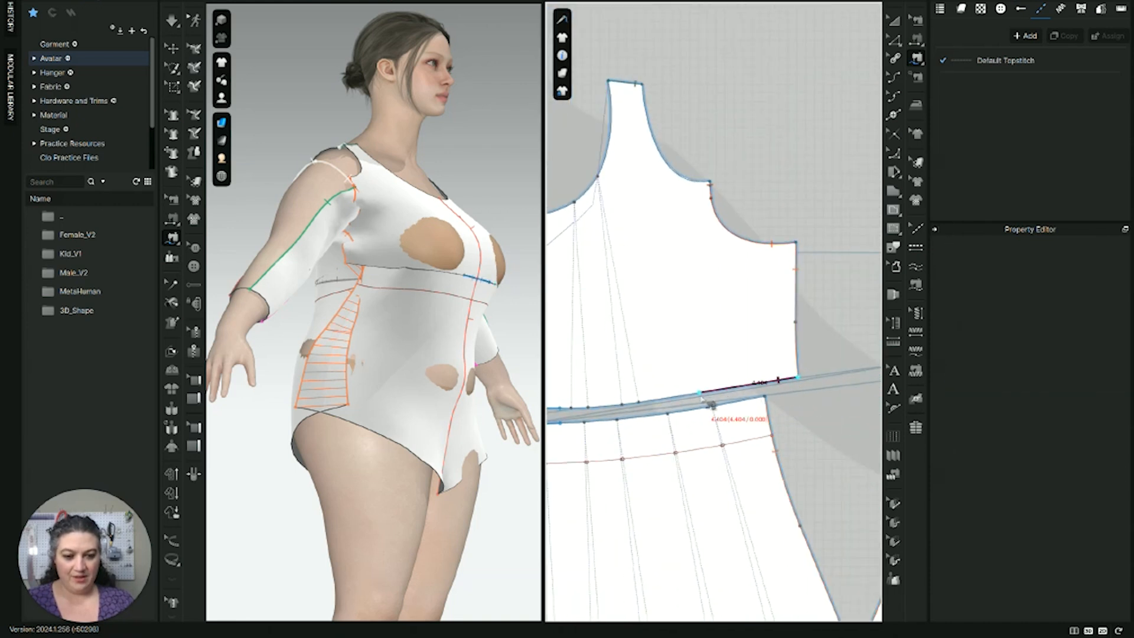
click(679, 400)
click(766, 397)
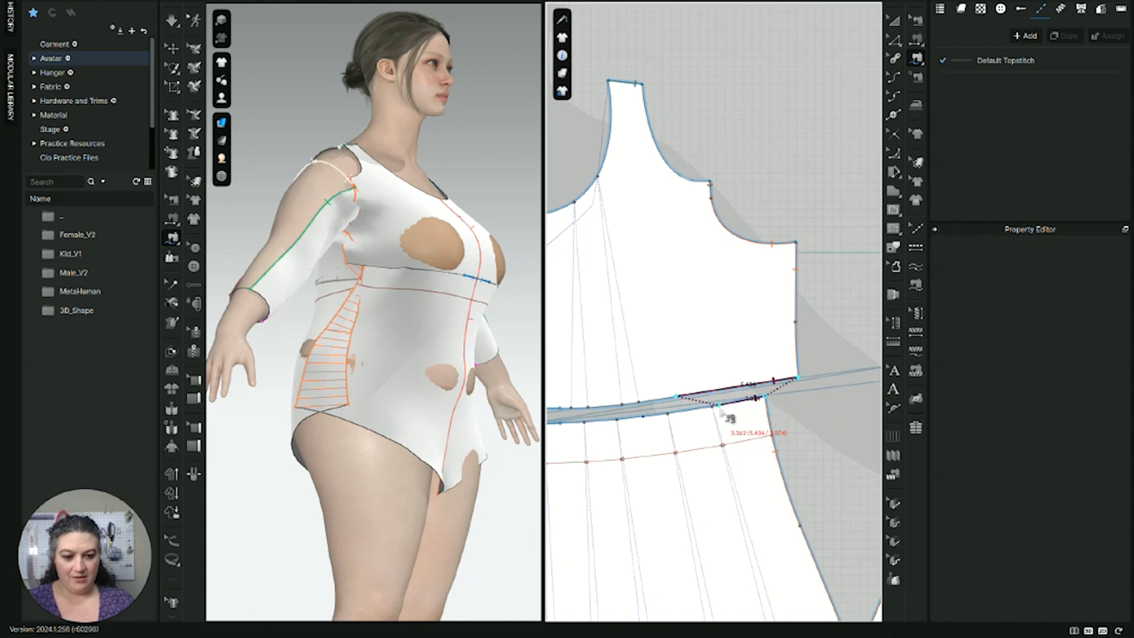
click(646, 417)
Step: Sew the remaining 3.664 in of the lower front's top edge to the unsewn middle section of the front bodice waist
scroll(747, 397, up, 5)
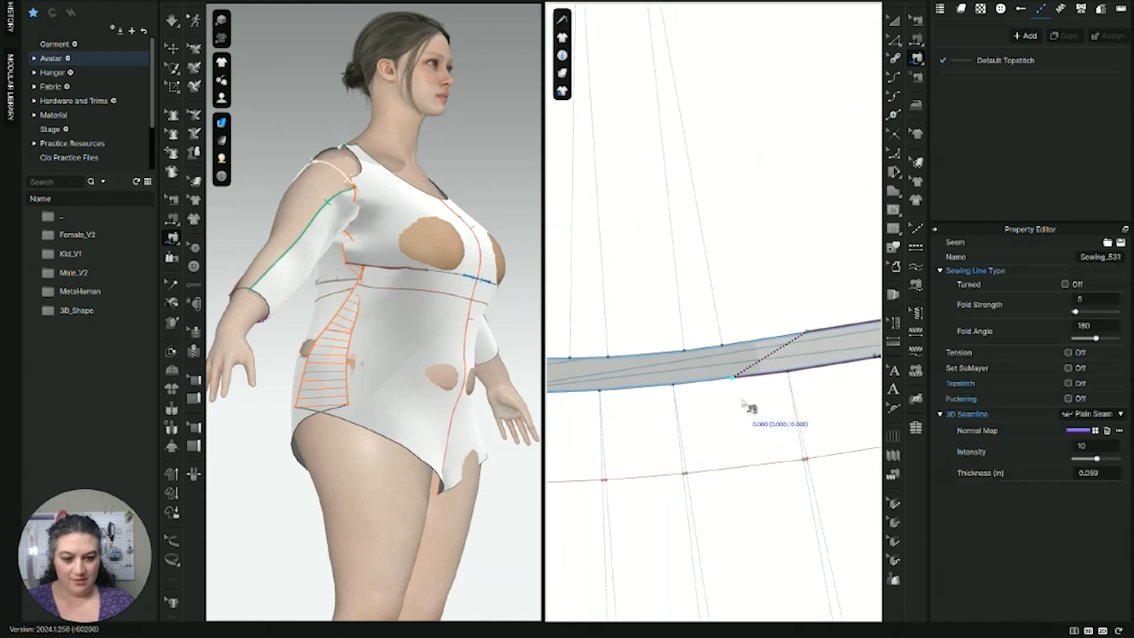
click(814, 370)
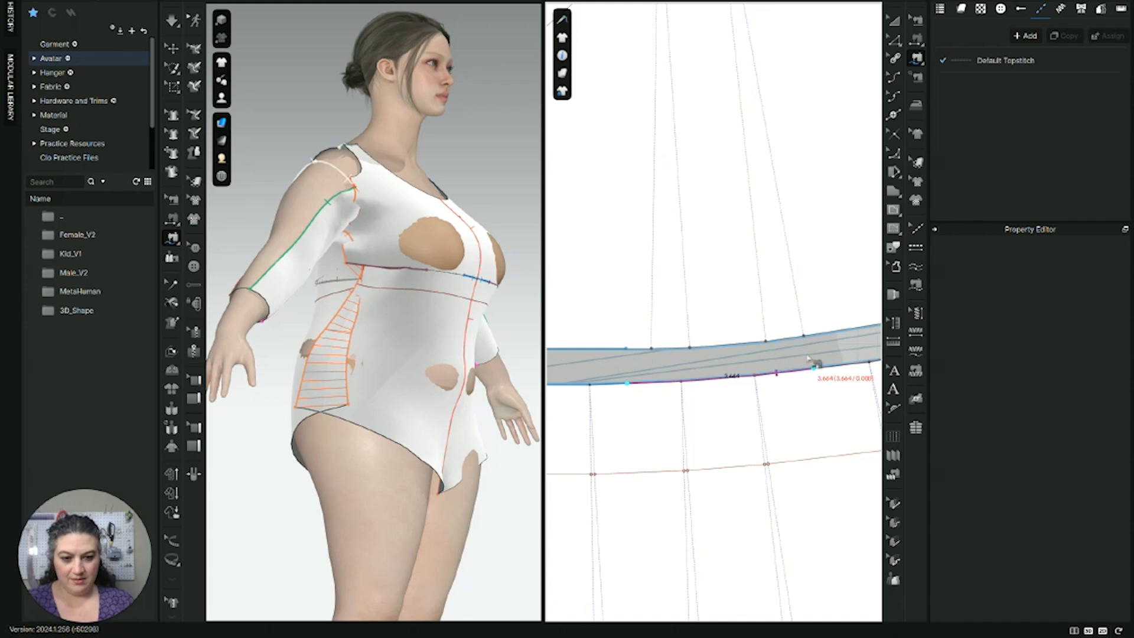
middle_drag(804, 360, 719, 394)
click(793, 354)
middle_drag(626, 385, 791, 377)
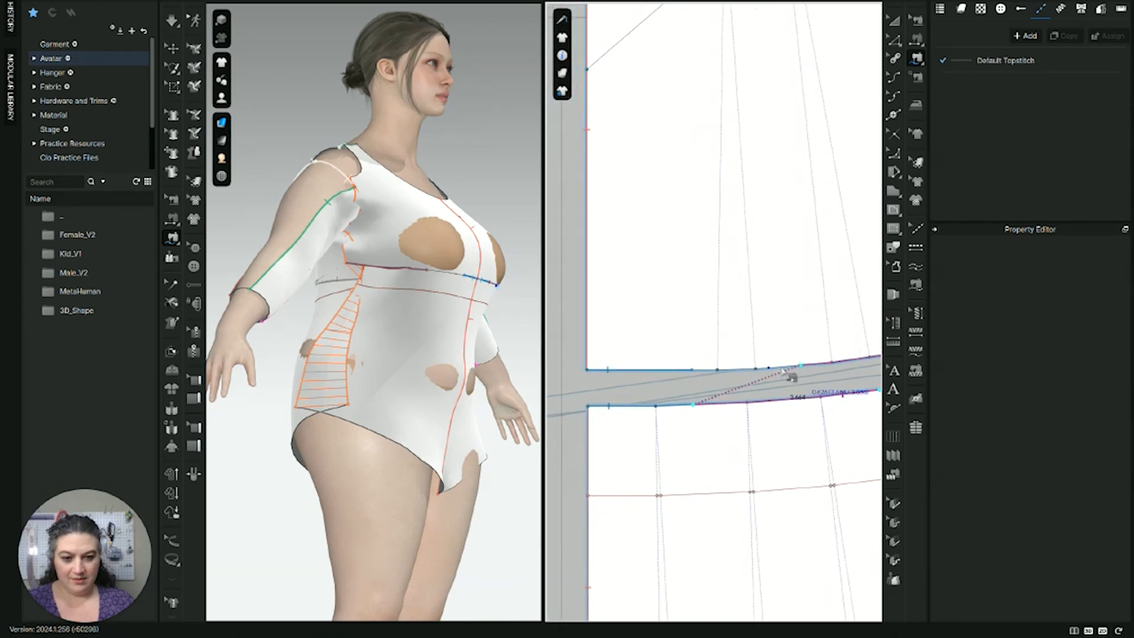
click(695, 370)
scroll(696, 371, down, 10)
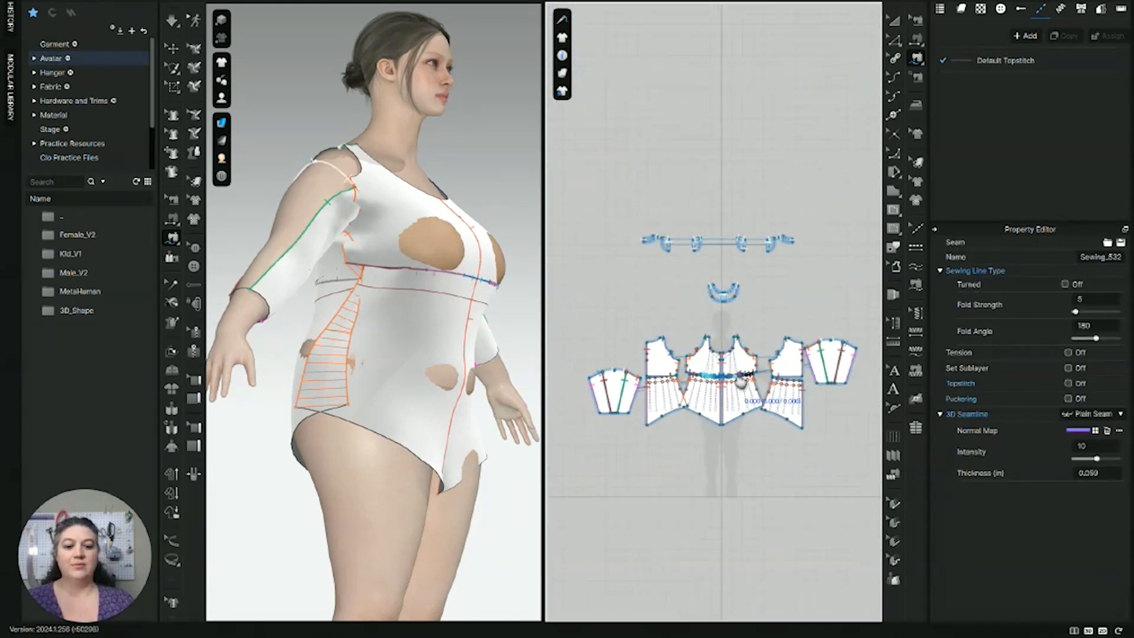
Step: Select all bodice, lower and sleeve pieces and set their particle distance to 10 mm
key(a)
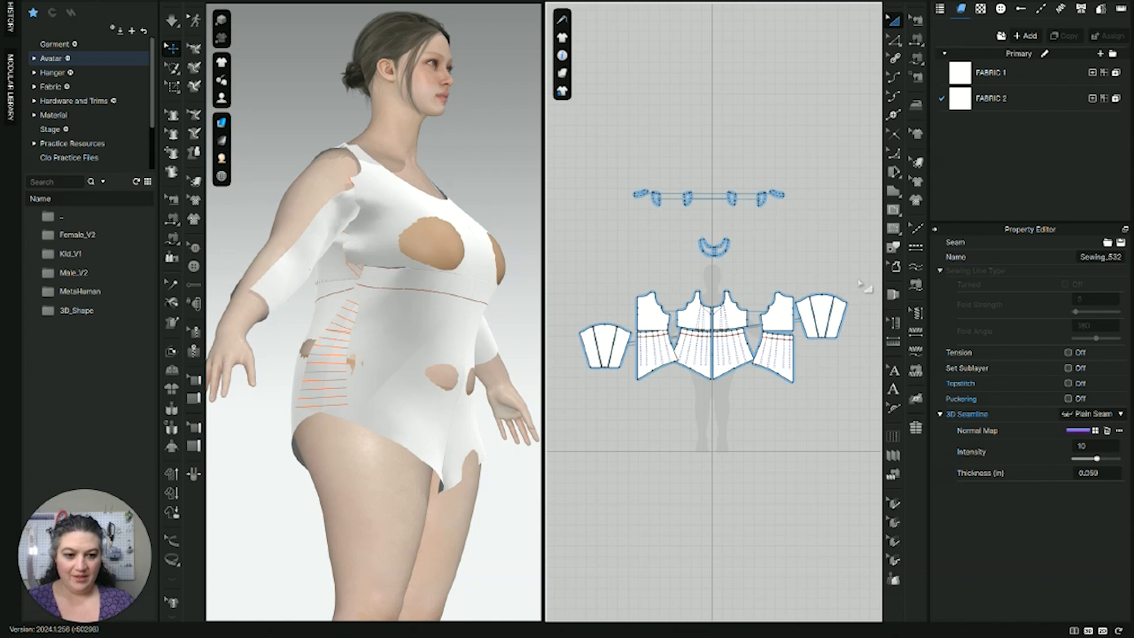
drag(863, 287, 568, 394)
scroll(1040, 483, down, 3)
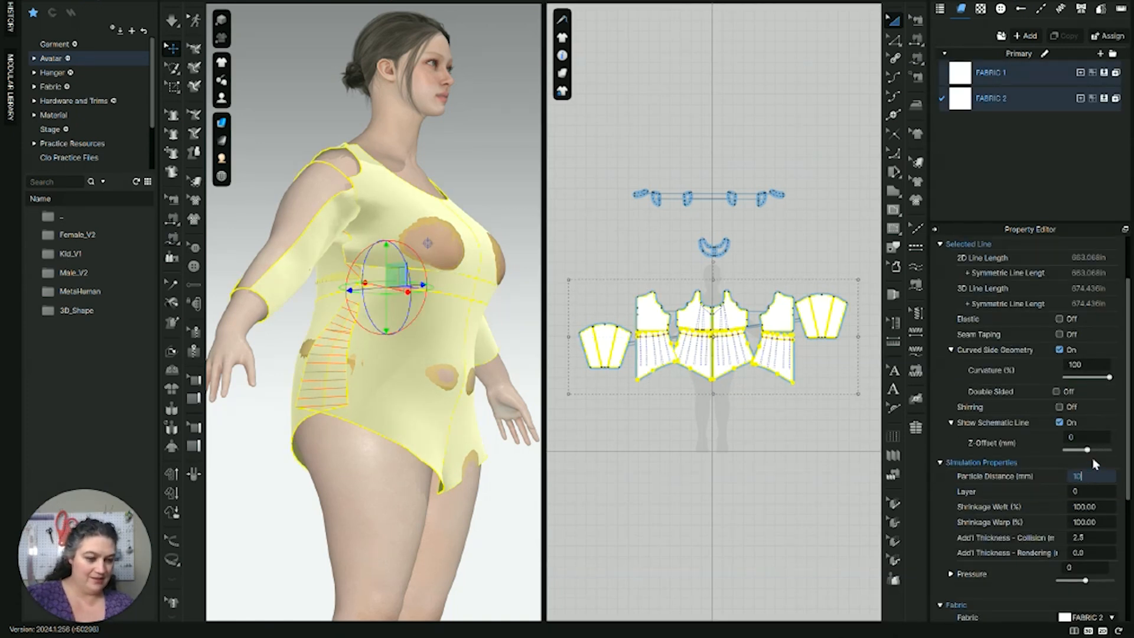
key(Return)
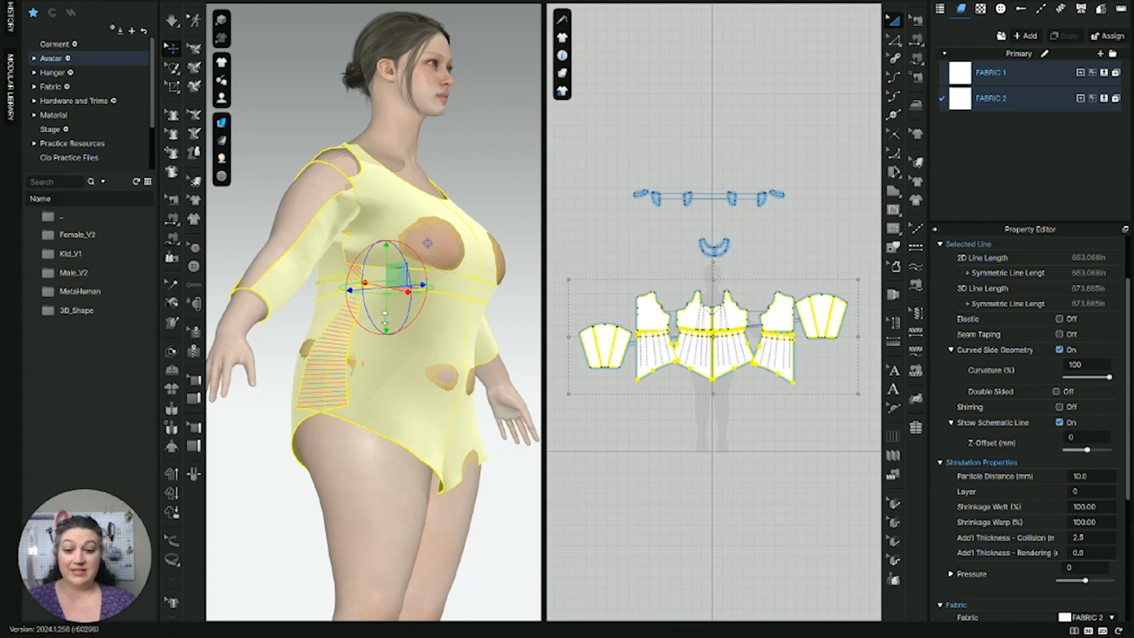
Step: Simulate the garment and pull the lower front fabric so the flared hem drapes freely in front view
key(space)
key(2)
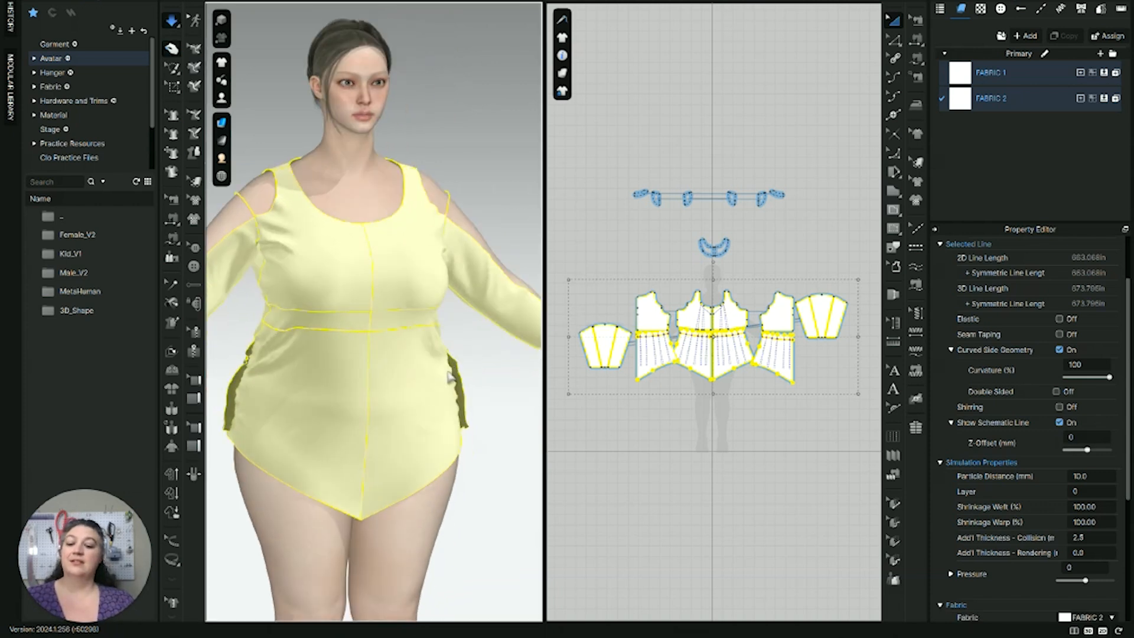
mouse_move(264, 446)
mouse_down()
mouse_move(295, 461)
mouse_move(278, 456)
mouse_up()
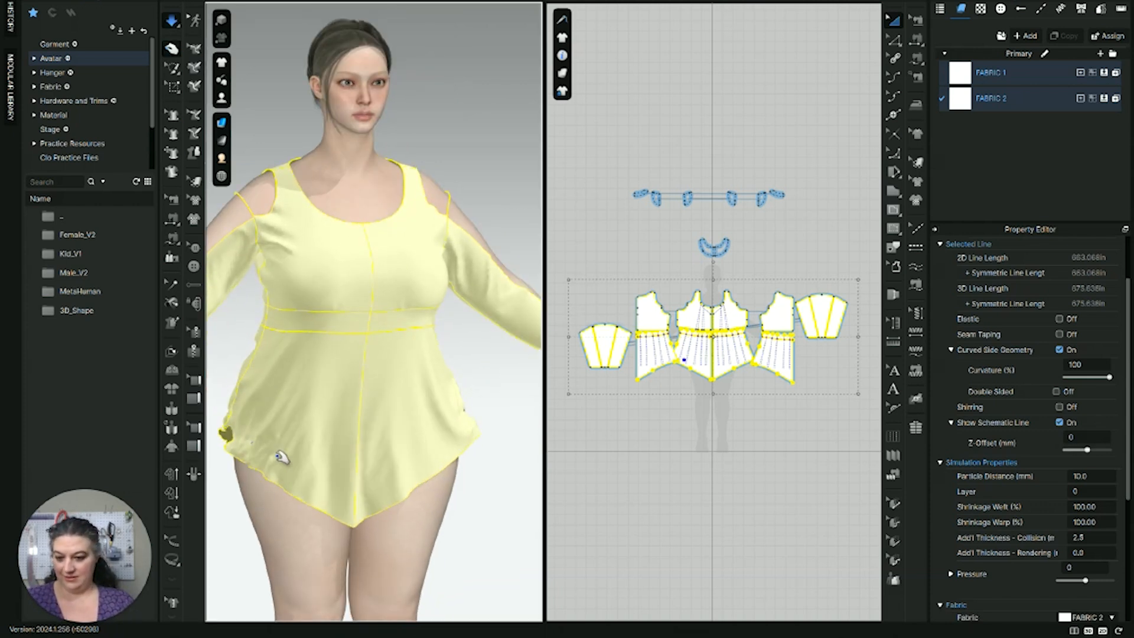
Step: Examine the draped garment's flare, hem shape and waist seam from the front, back and sides
right_drag(283, 457, 413, 467)
scroll(462, 404, up, 5)
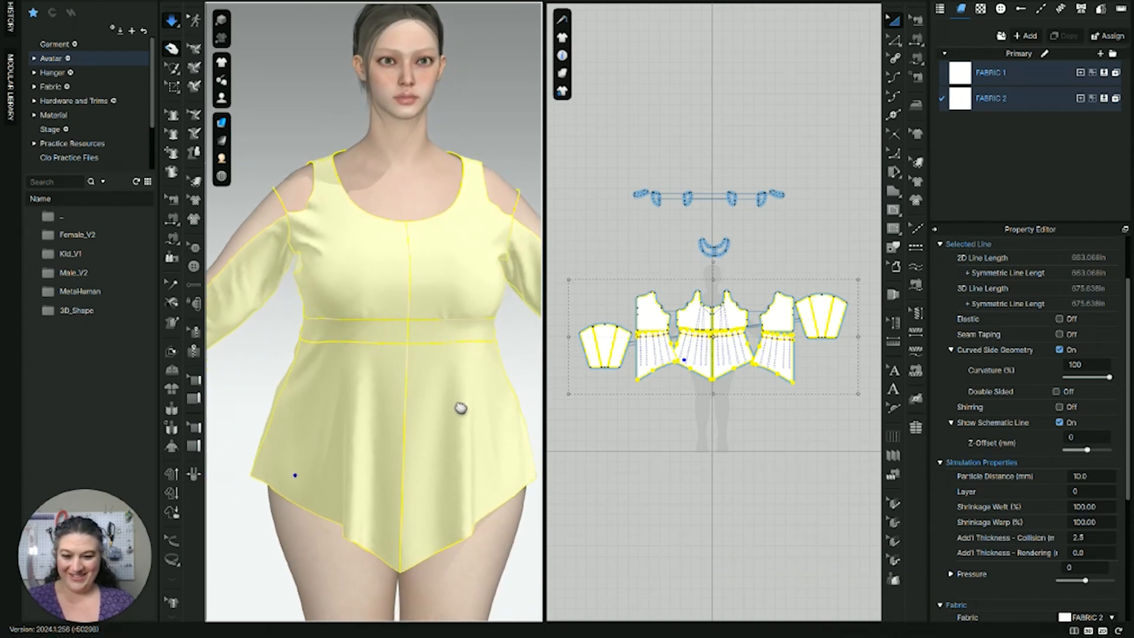
right_drag(461, 409, 297, 438)
middle_drag(297, 438, 469, 382)
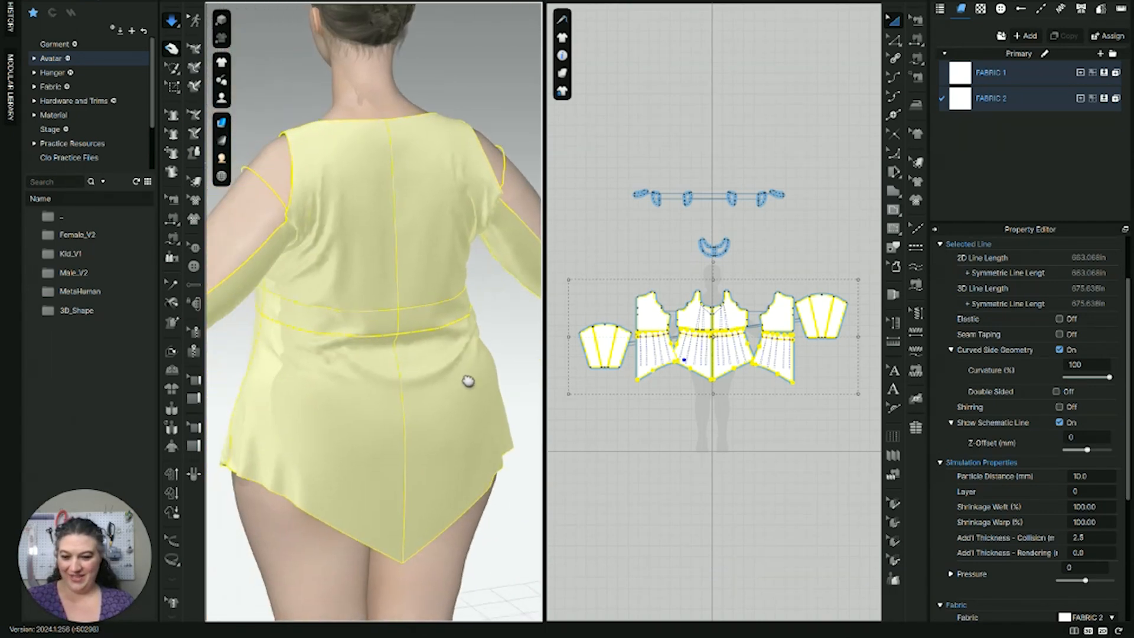
right_drag(468, 381, 359, 365)
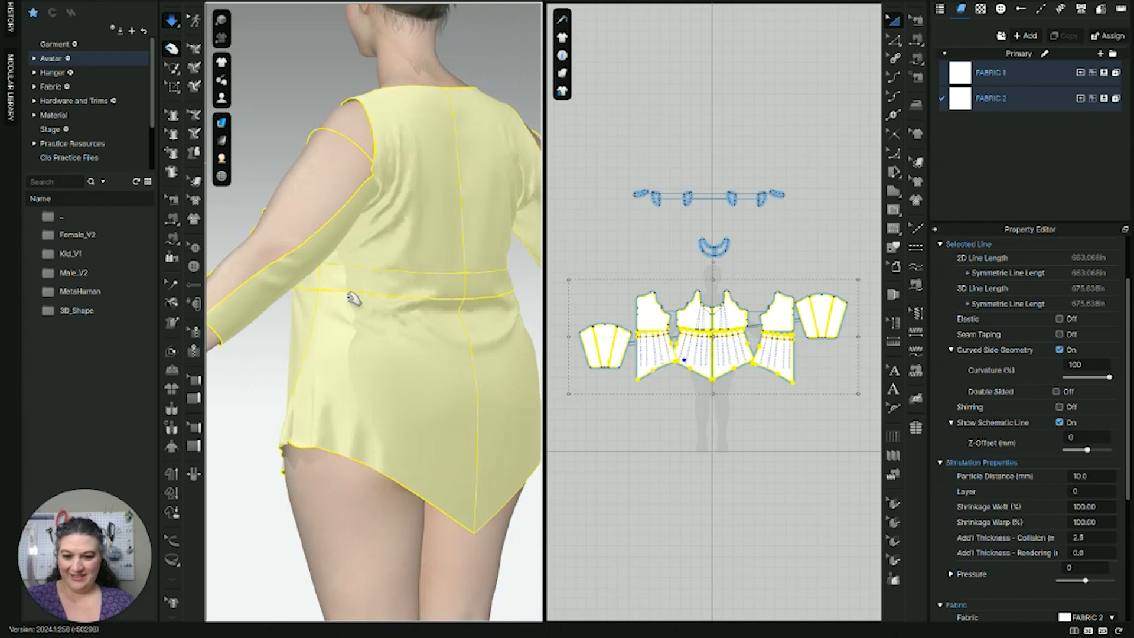
right_drag(449, 290, 481, 352)
scroll(463, 333, down, 3)
click(493, 344)
scroll(425, 299, up, 5)
middle_drag(420, 331, 401, 397)
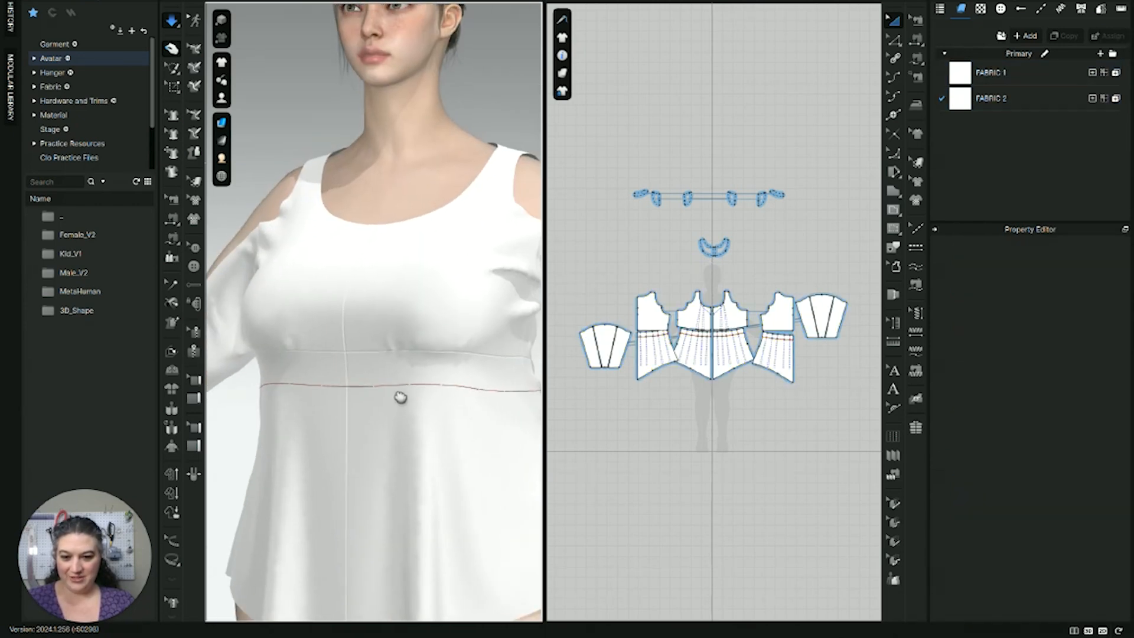
Step: Inspect the waist seam under the bust up close from several angles, checking the front bodice piece's drape
right_drag(402, 395, 438, 346)
scroll(437, 346, up, 4)
middle_drag(439, 349, 439, 394)
right_drag(466, 367, 510, 349)
scroll(425, 335, up, 3)
click(425, 335)
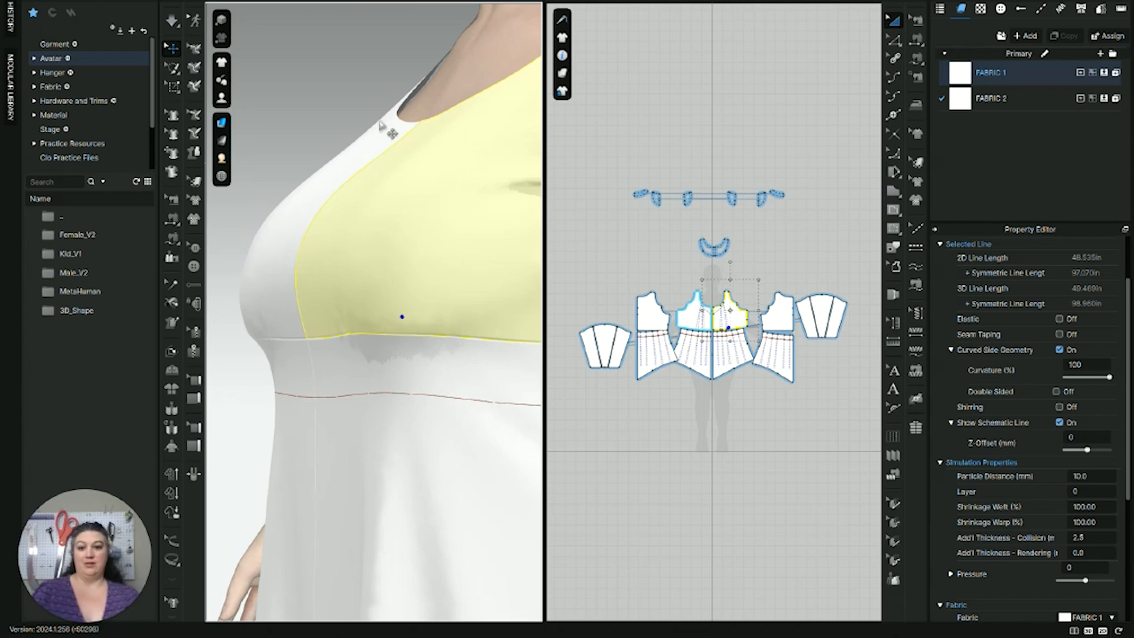
click(355, 106)
right_drag(414, 367, 482, 381)
Step: Slash the front bodice from neckline to waist between the existing slash lines and spread the waist side by 1 in
scroll(678, 321, up, 10)
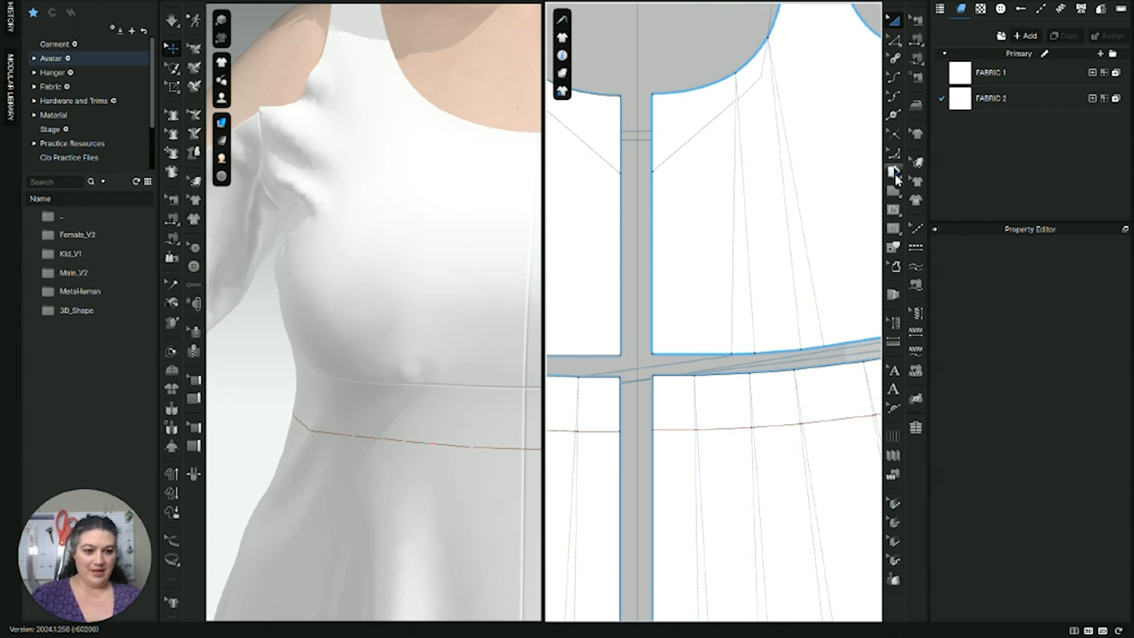
click(894, 173)
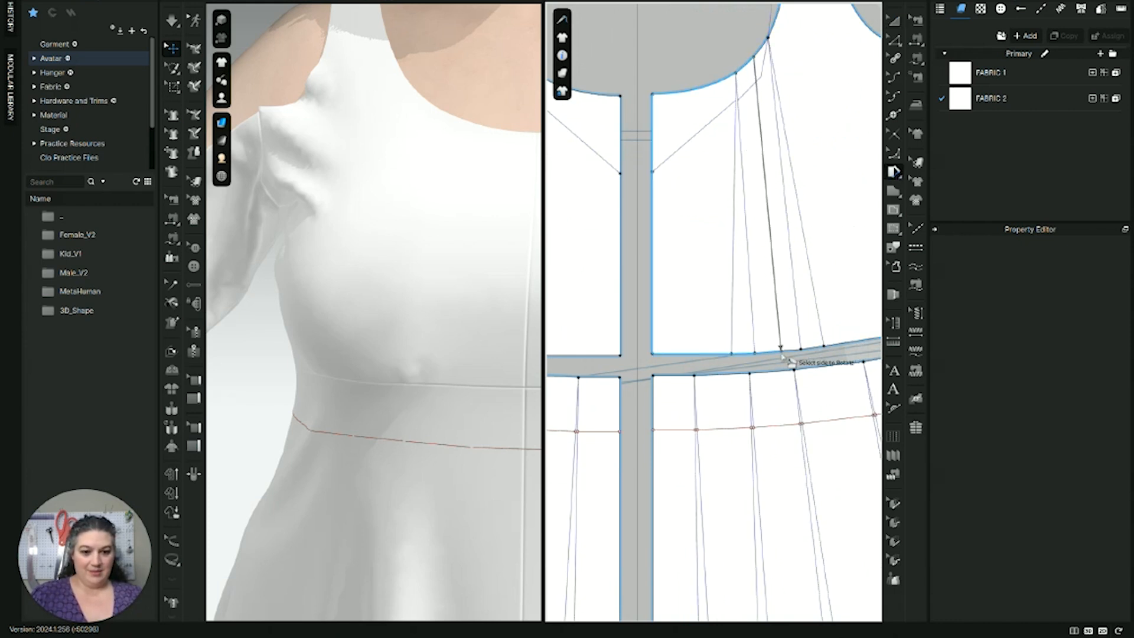
drag(782, 354, 830, 331)
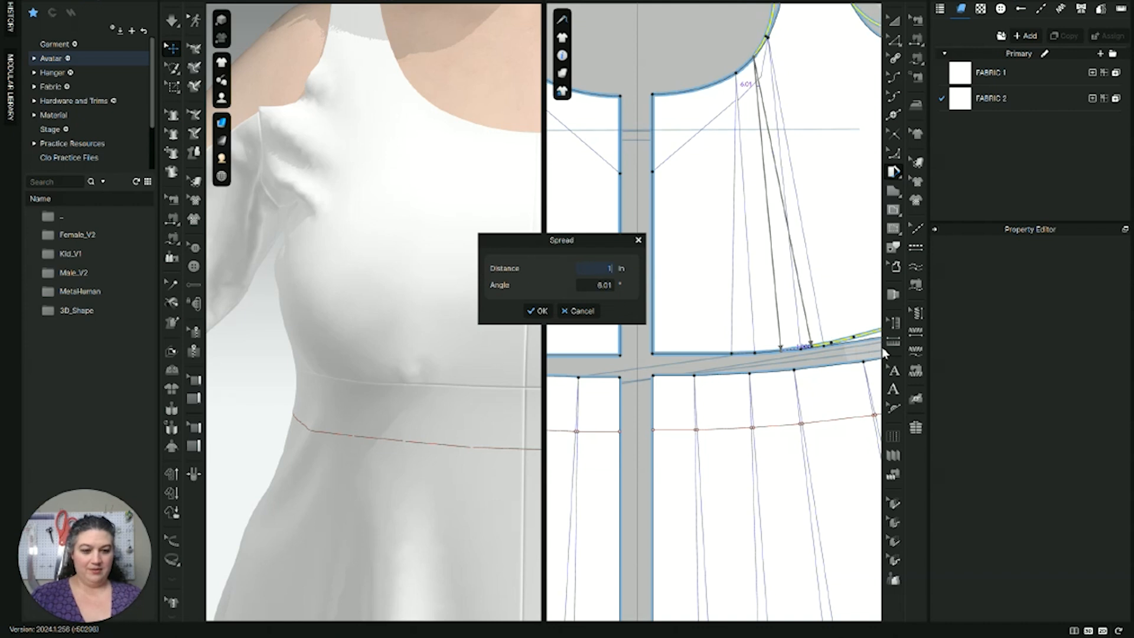
key(Return)
scroll(884, 352, down, 6)
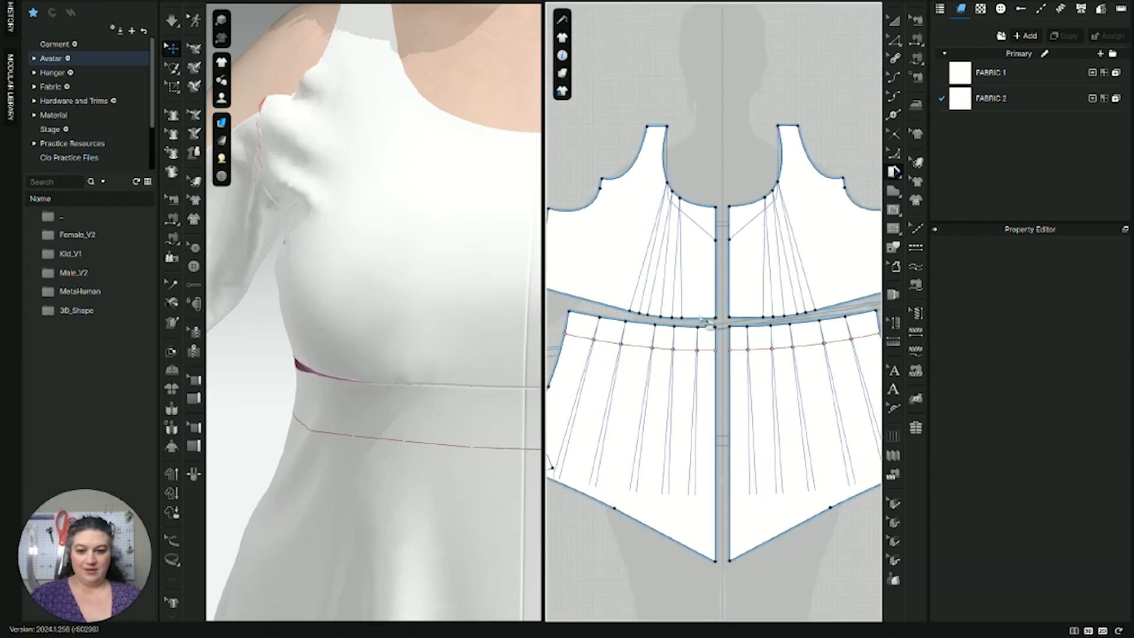
Step: Simulate the garment, pull the front bodice's waist seam down beneath the bust, and check the gathers
key(space)
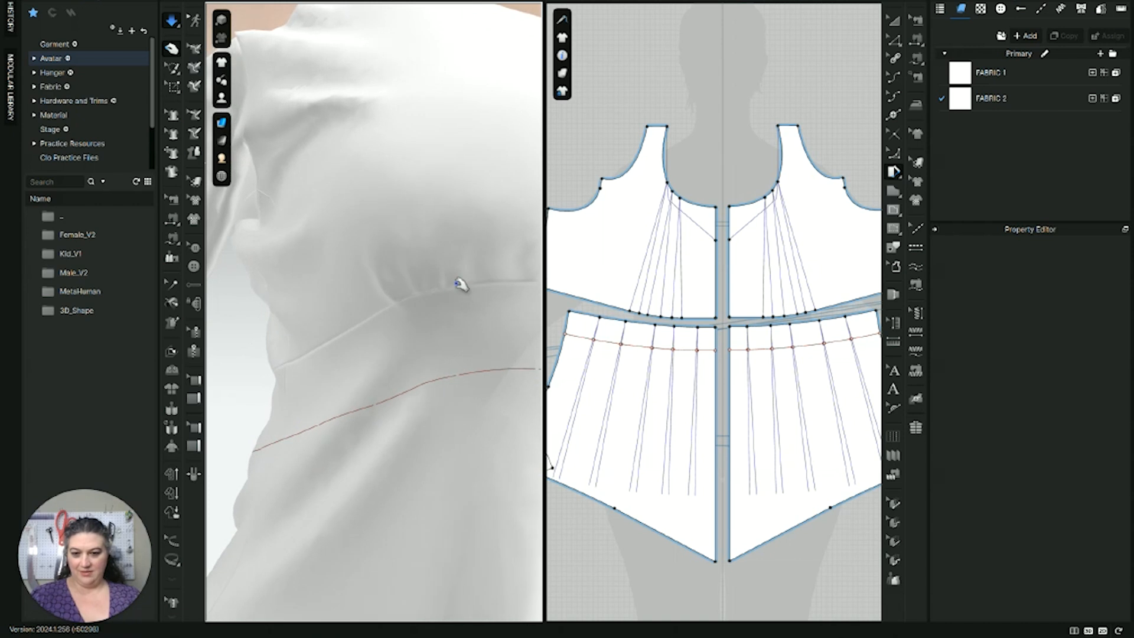
drag(440, 317, 434, 509)
drag(392, 388, 432, 503)
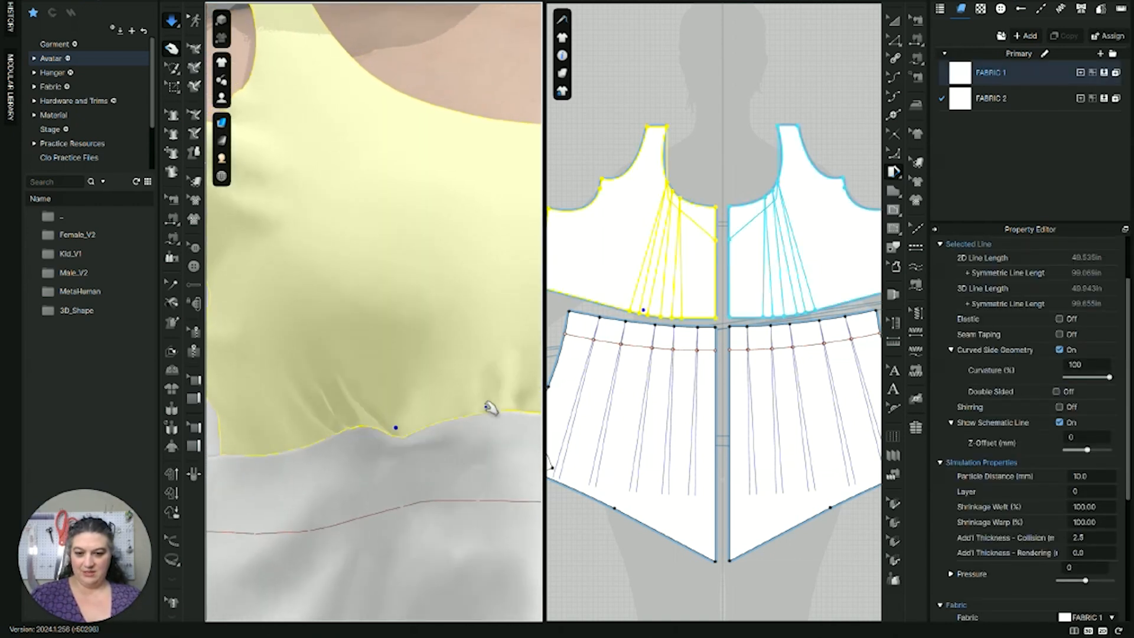
drag(491, 408, 489, 459)
scroll(476, 445, down, 5)
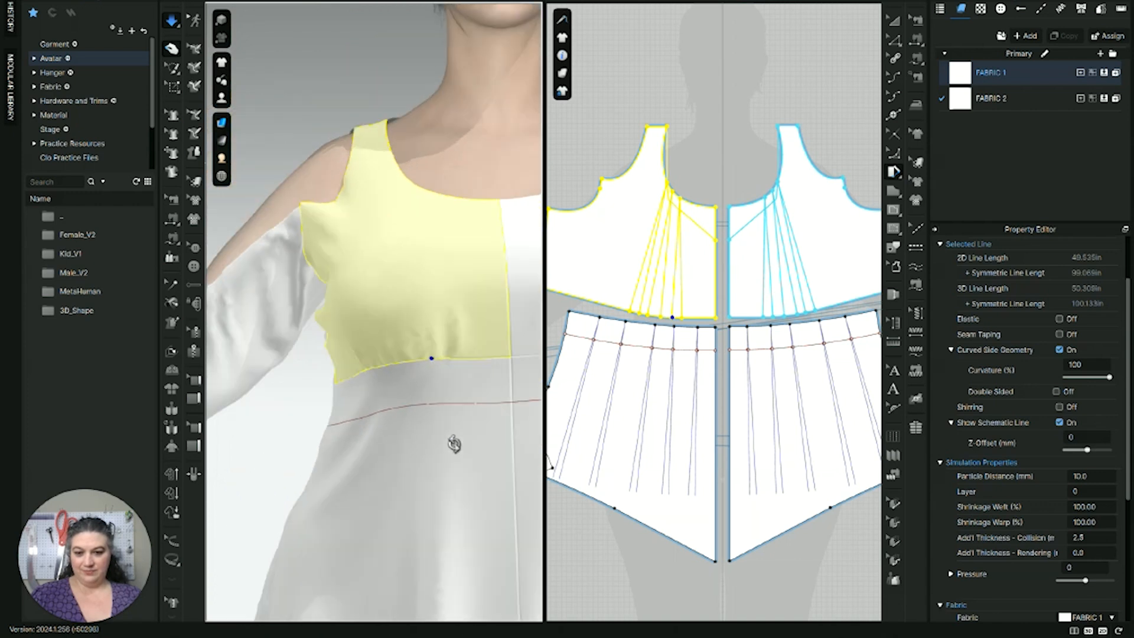
right_drag(455, 443, 430, 444)
middle_drag(458, 435, 365, 483)
middle_drag(492, 441, 384, 459)
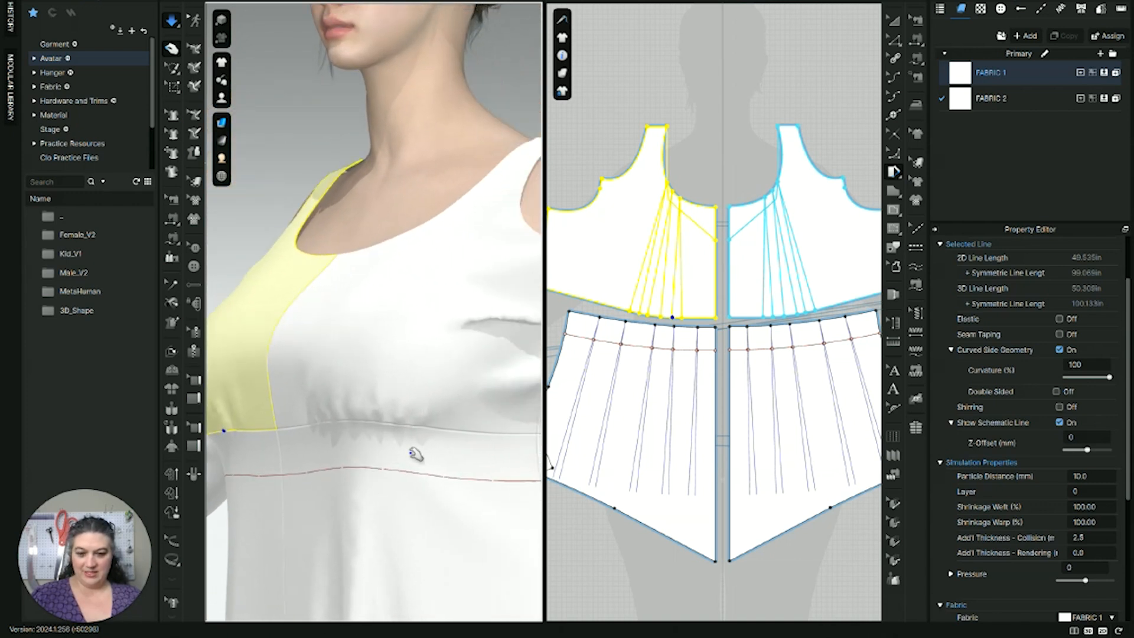
middle_drag(489, 450, 477, 447)
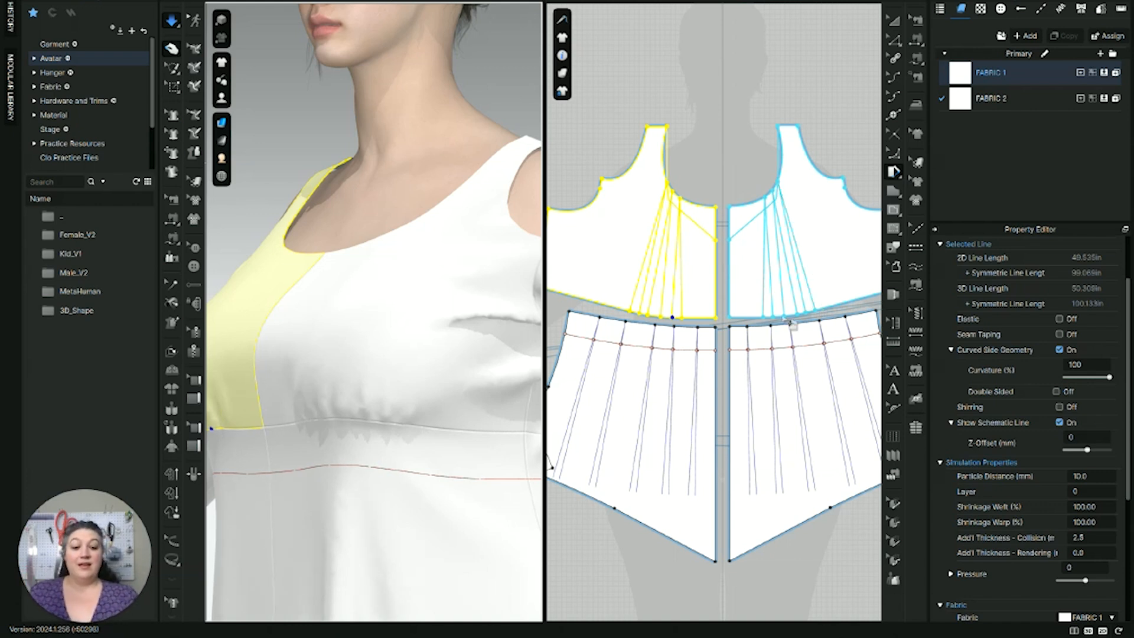
Step: Inspect the sewing between the front bodice waist and peplum, selecting the seam segment nearest center front
scroll(771, 312, up, 5)
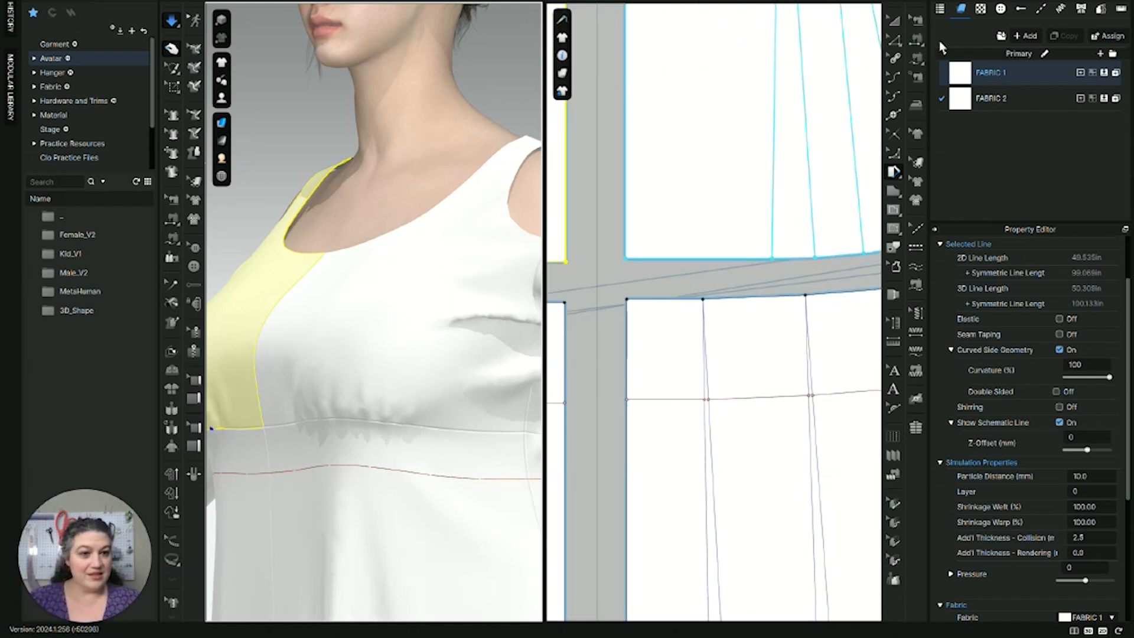
click(920, 40)
click(917, 21)
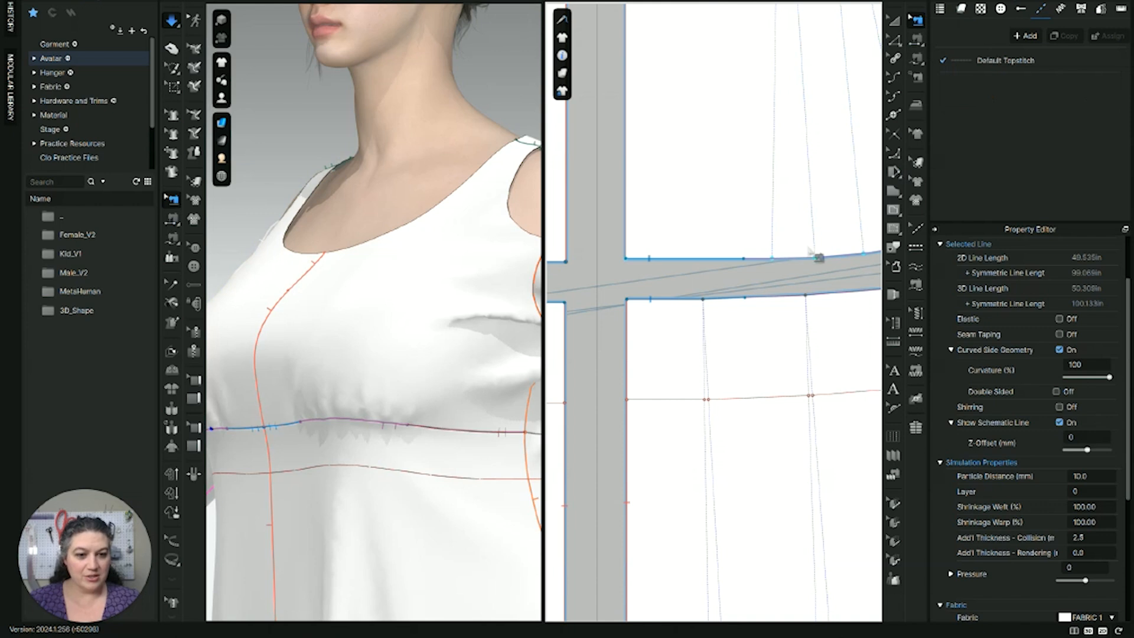
middle_drag(805, 266, 672, 271)
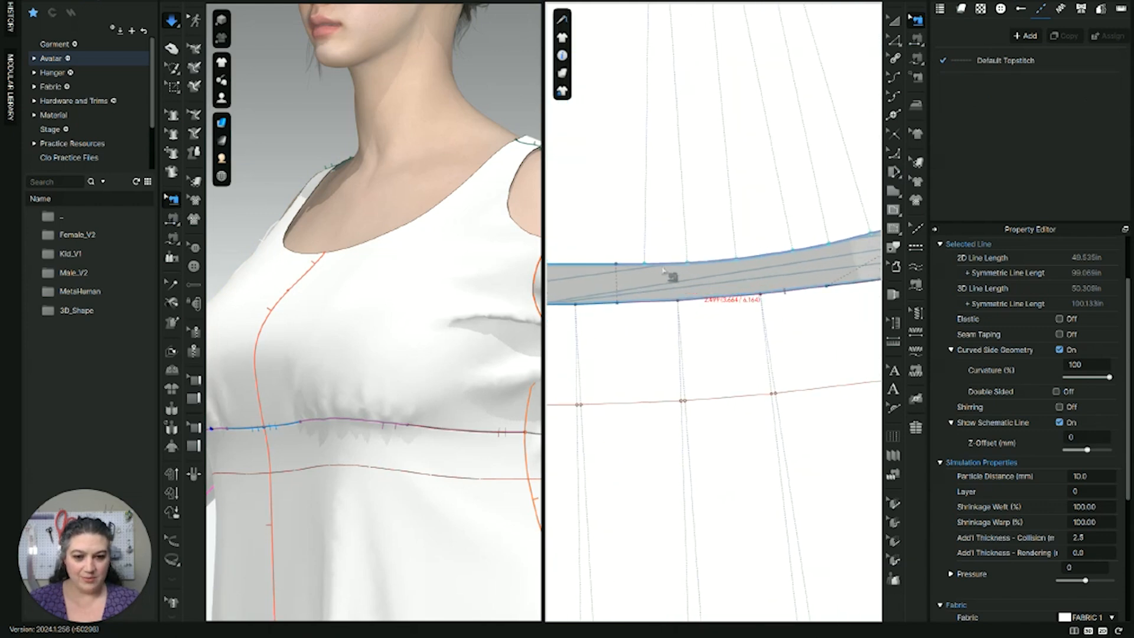
click(617, 270)
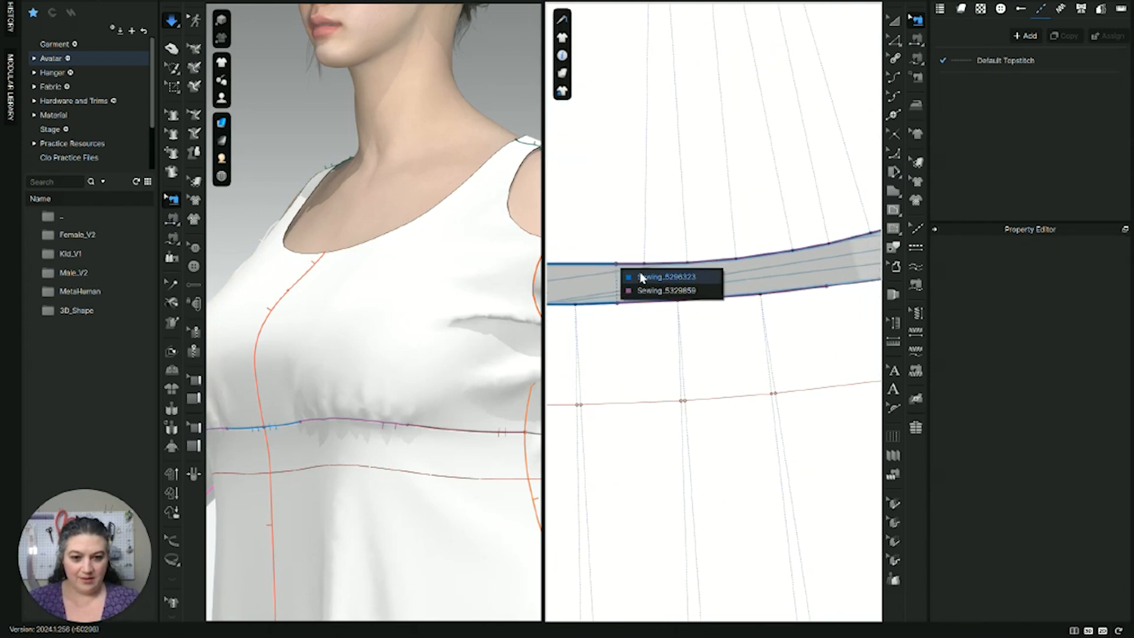
click(640, 278)
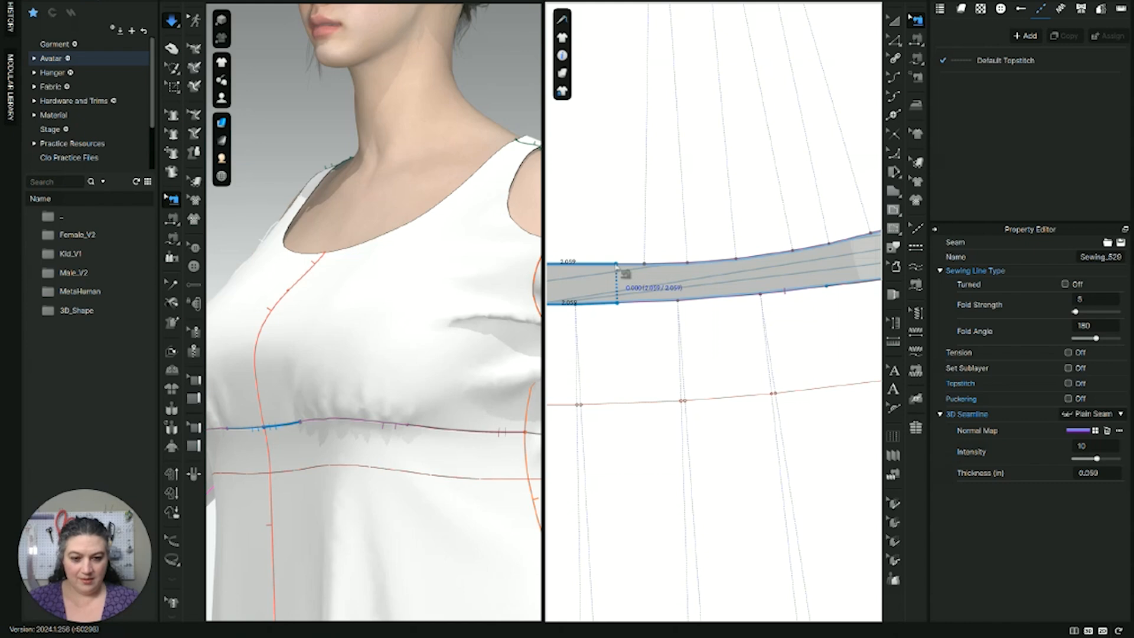
scroll(617, 269, down, 10)
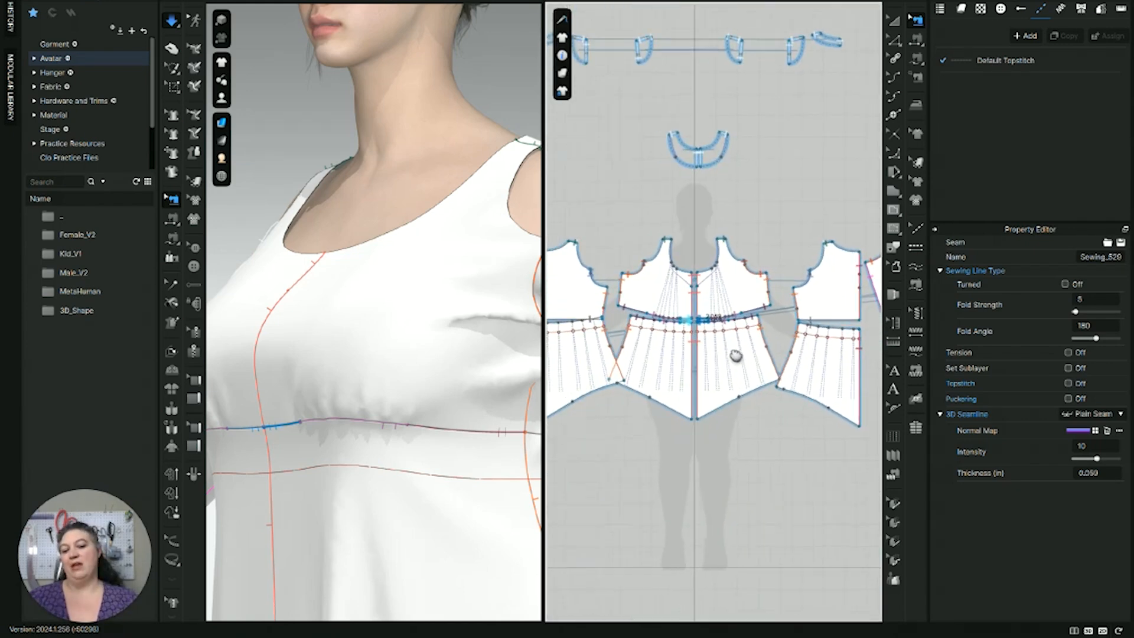
Step: Look over the whole draped garment from the front and clear the seam selection
scroll(499, 341, down, 8)
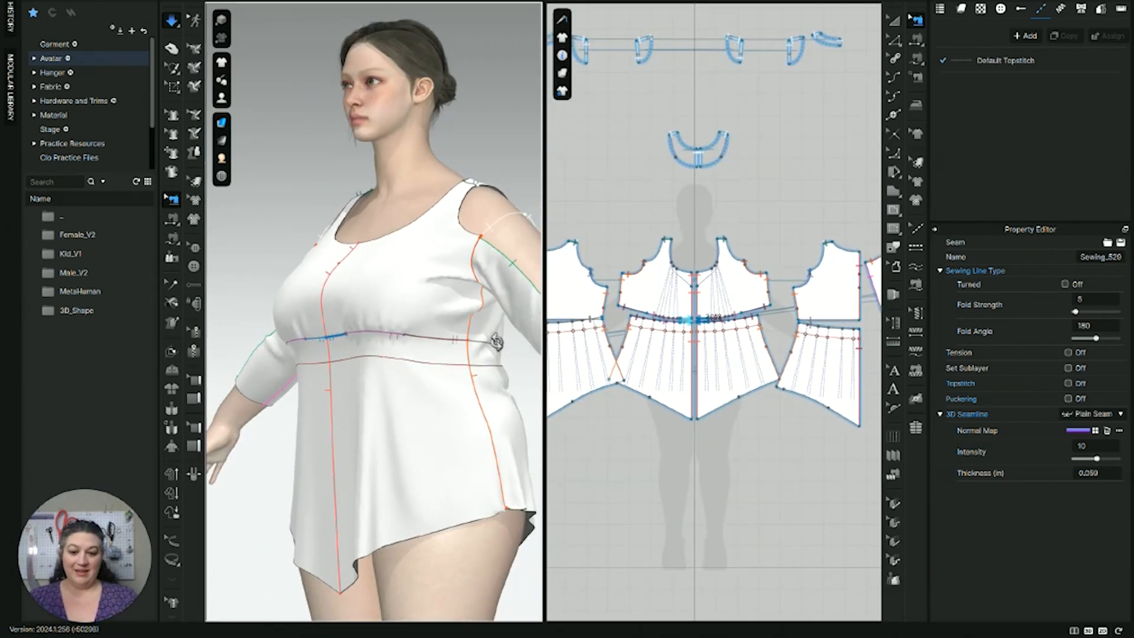
right_drag(497, 341, 530, 355)
scroll(448, 354, down, 4)
right_drag(448, 354, 462, 353)
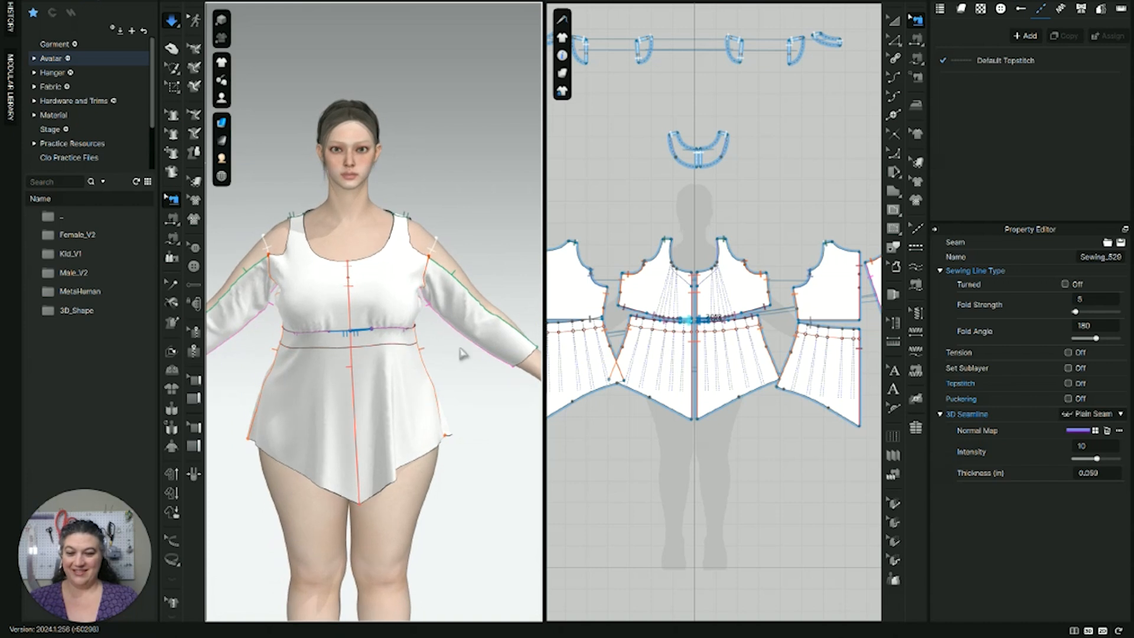
click(466, 355)
middle_drag(468, 357, 487, 353)
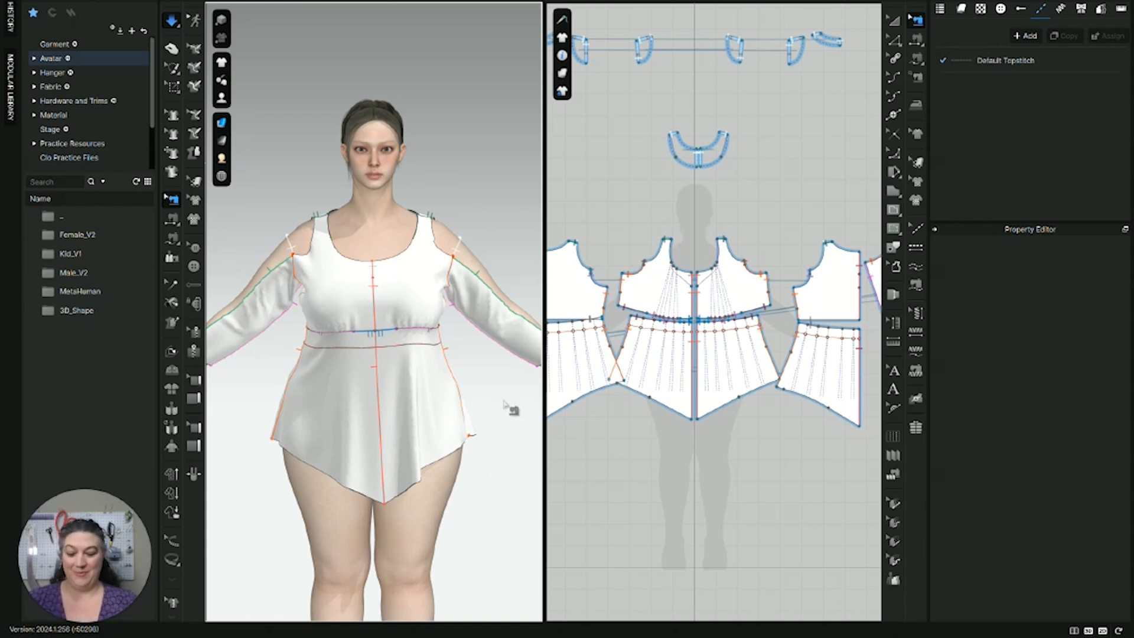
Step: Raise the avatar's arms to horizontal by rotating the shoulder joint, with the garment following the pose
key(q)
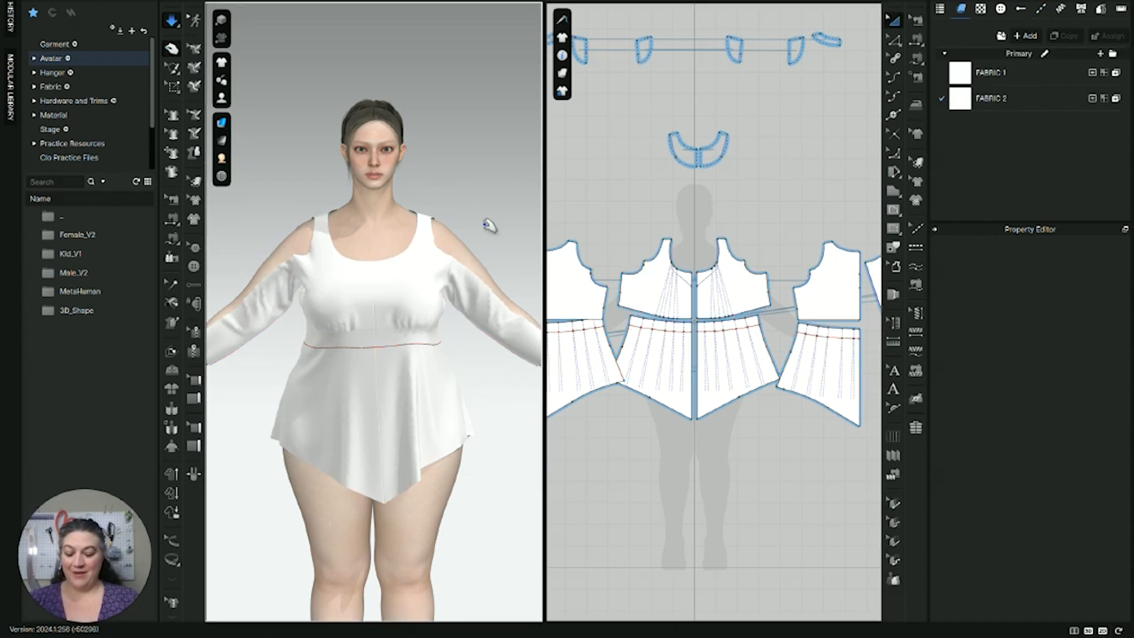
key(shift+x)
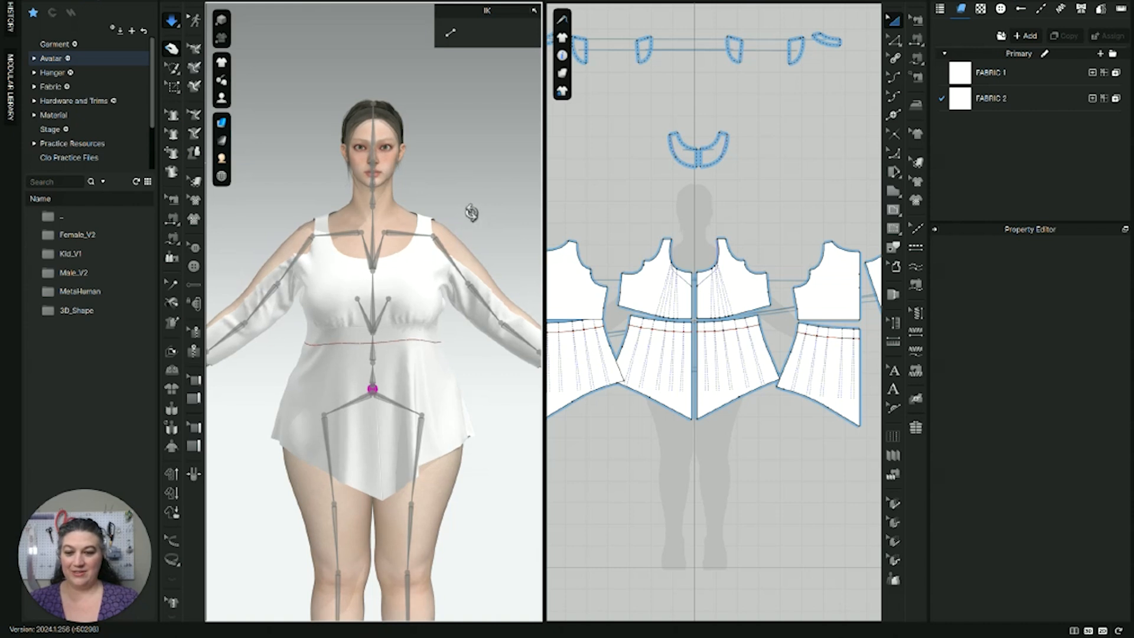
click(438, 238)
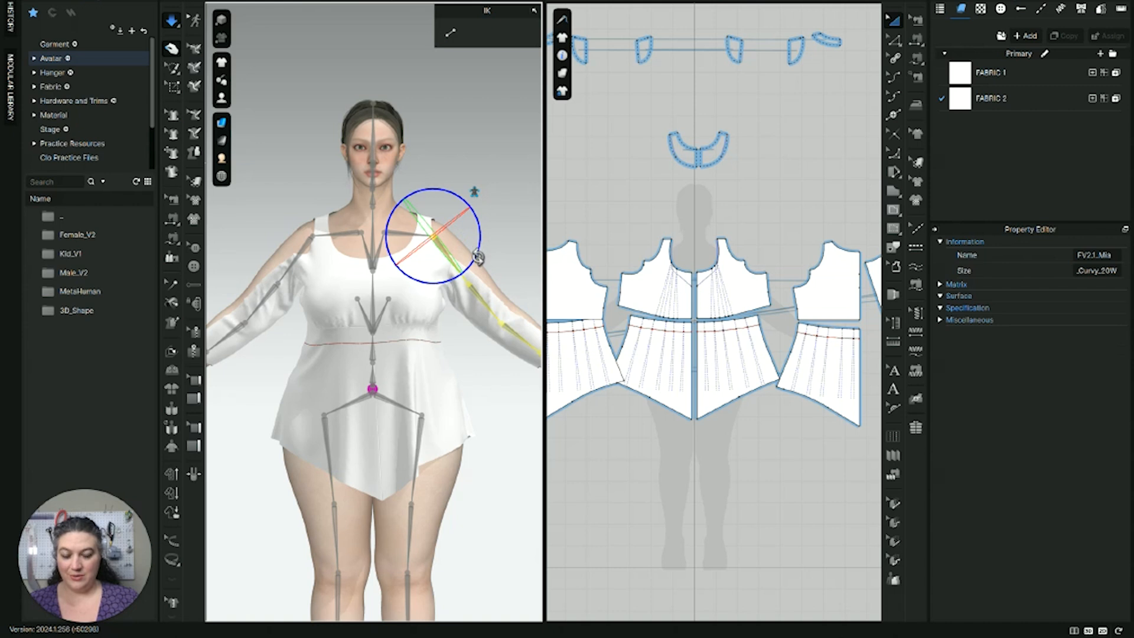
drag(478, 258, 490, 212)
scroll(513, 284, down, 2)
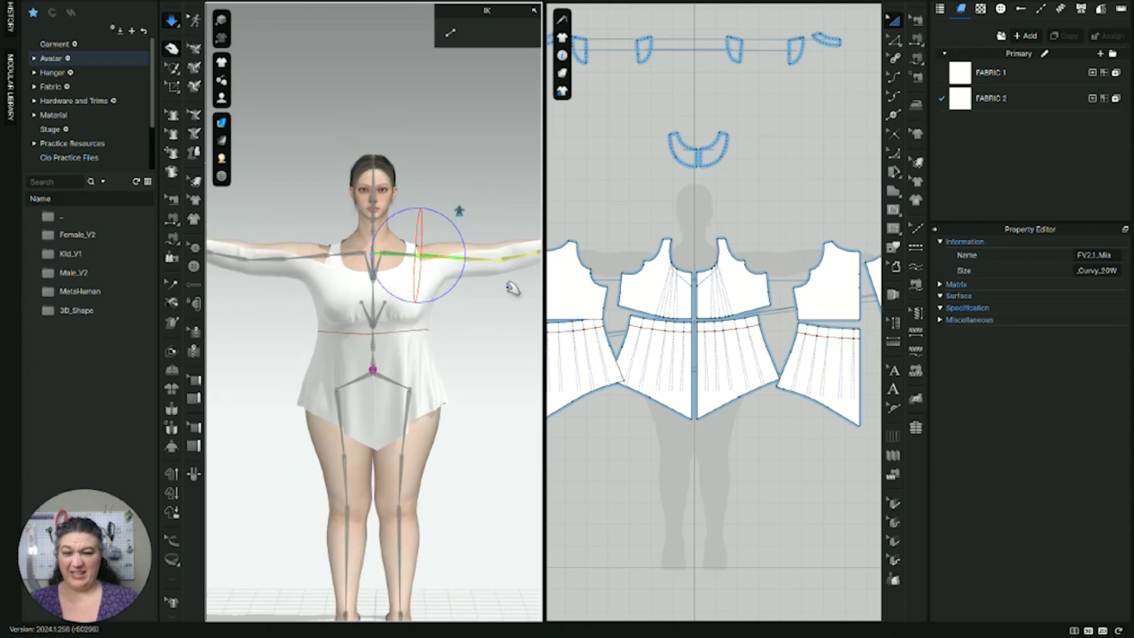
middle_drag(514, 284, 478, 291)
scroll(479, 290, down, 1)
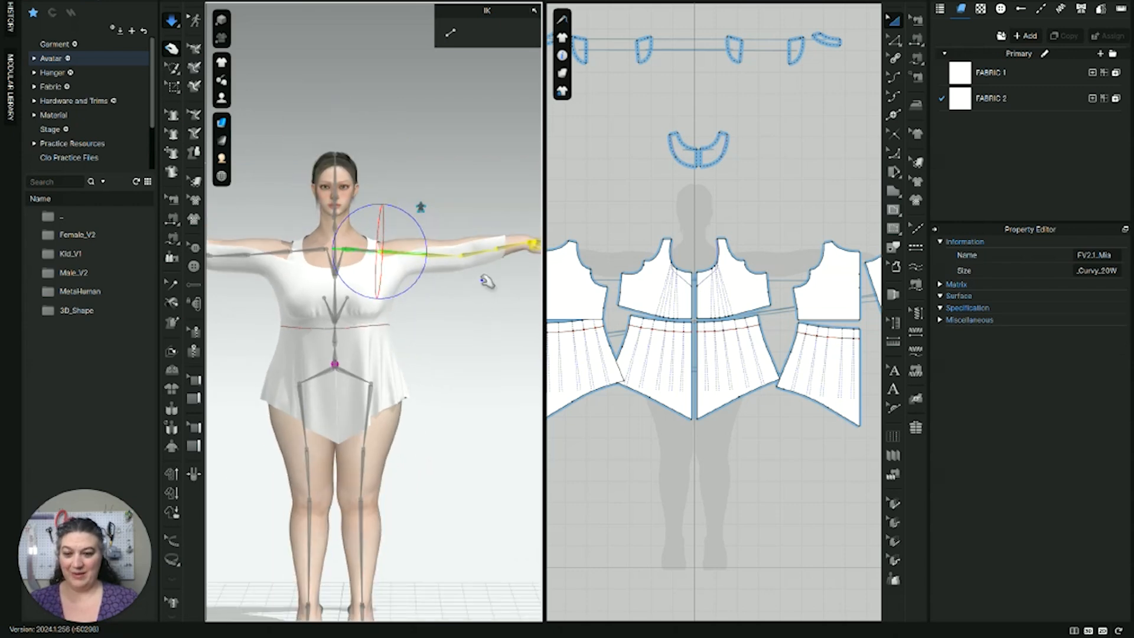
right_drag(501, 325, 454, 332)
key(shift+x)
scroll(469, 338, down, 2)
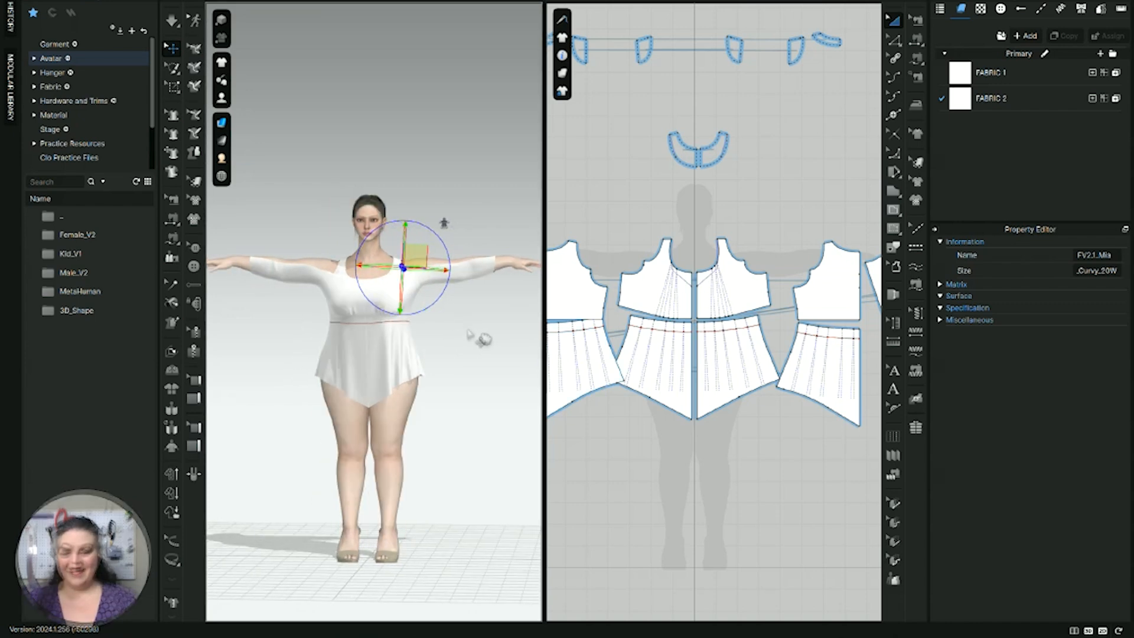
scroll(472, 338, down, 2)
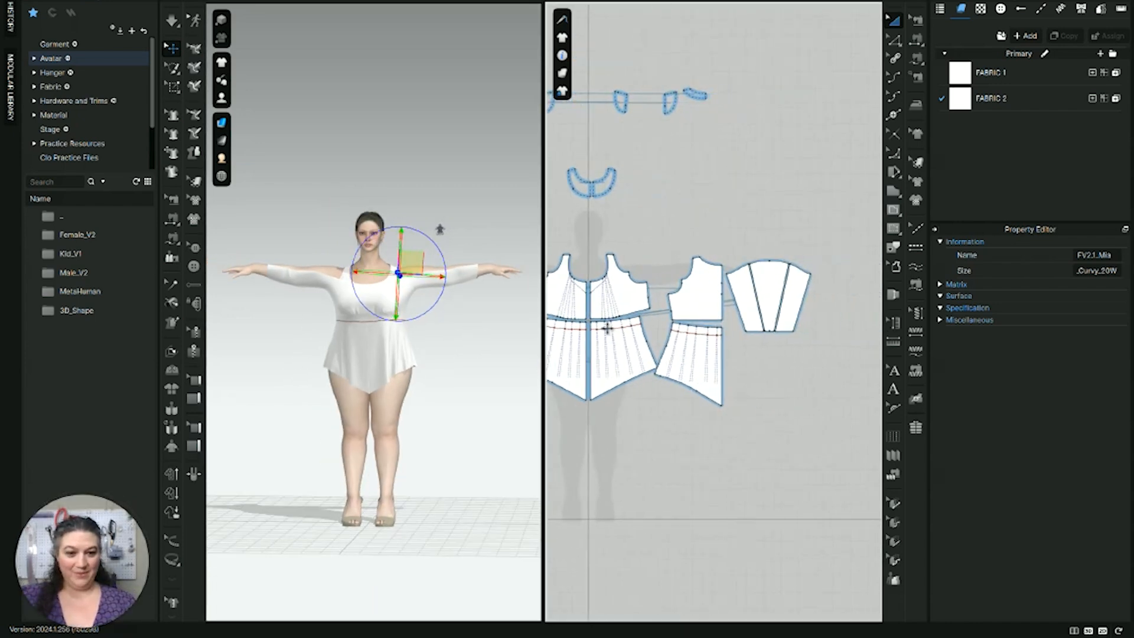
scroll(723, 329, down, 2)
scroll(750, 334, up, 5)
scroll(750, 332, up, 4)
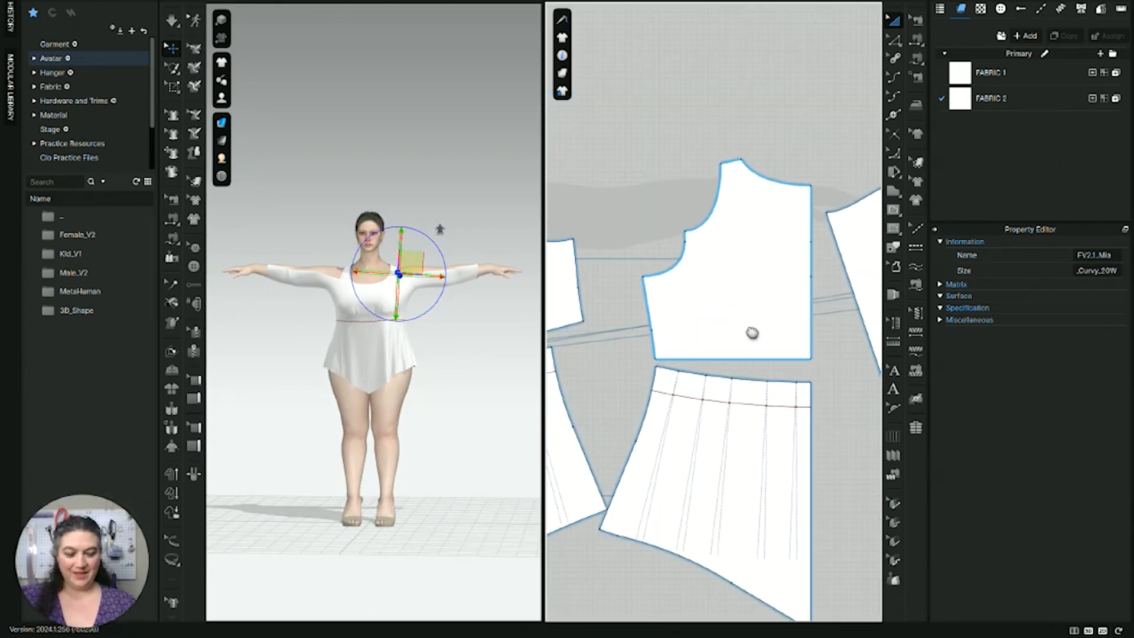
scroll(770, 258, down, 3)
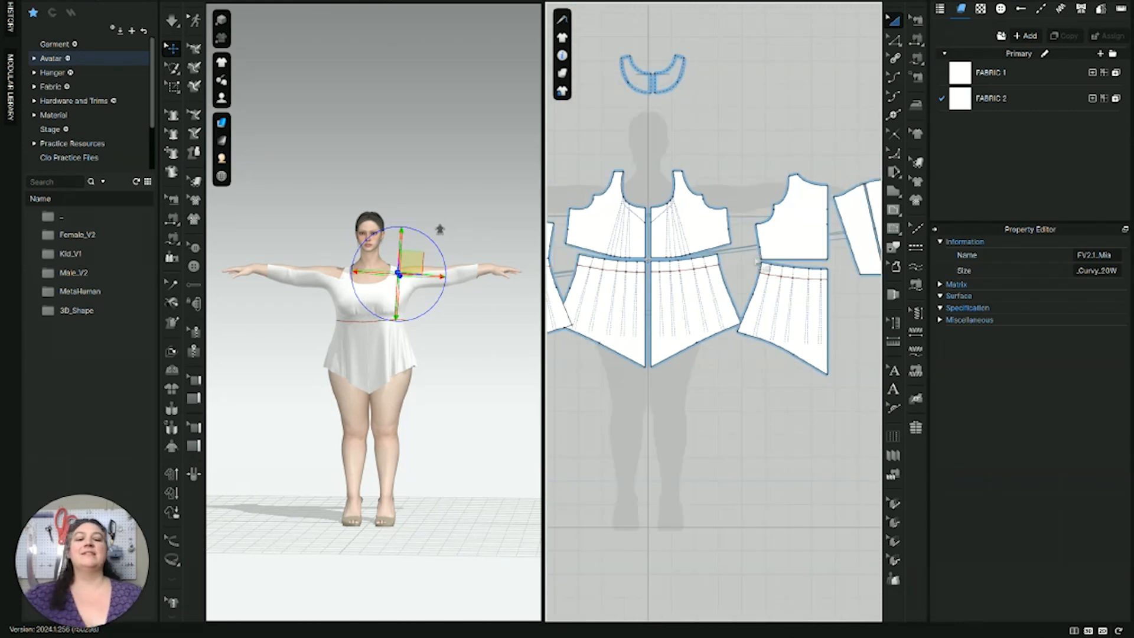
scroll(766, 302, down, 1)
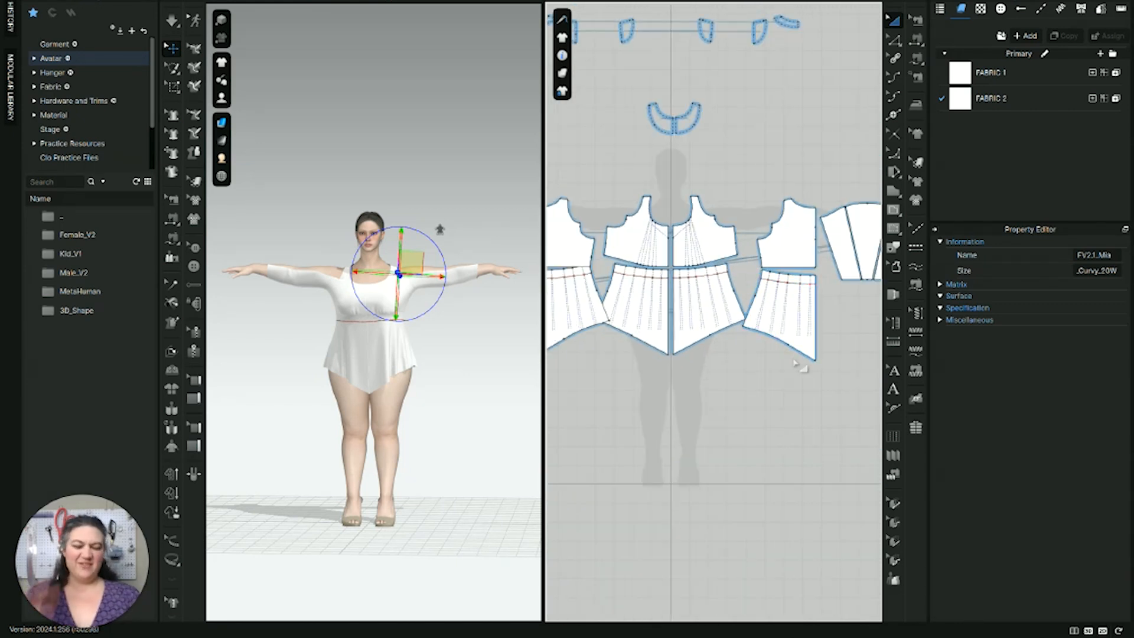
Step: Measure the combined side seam length of the front bodice and peplum, and the length of the sleeve's underarm edge
scroll(709, 316, up, 4)
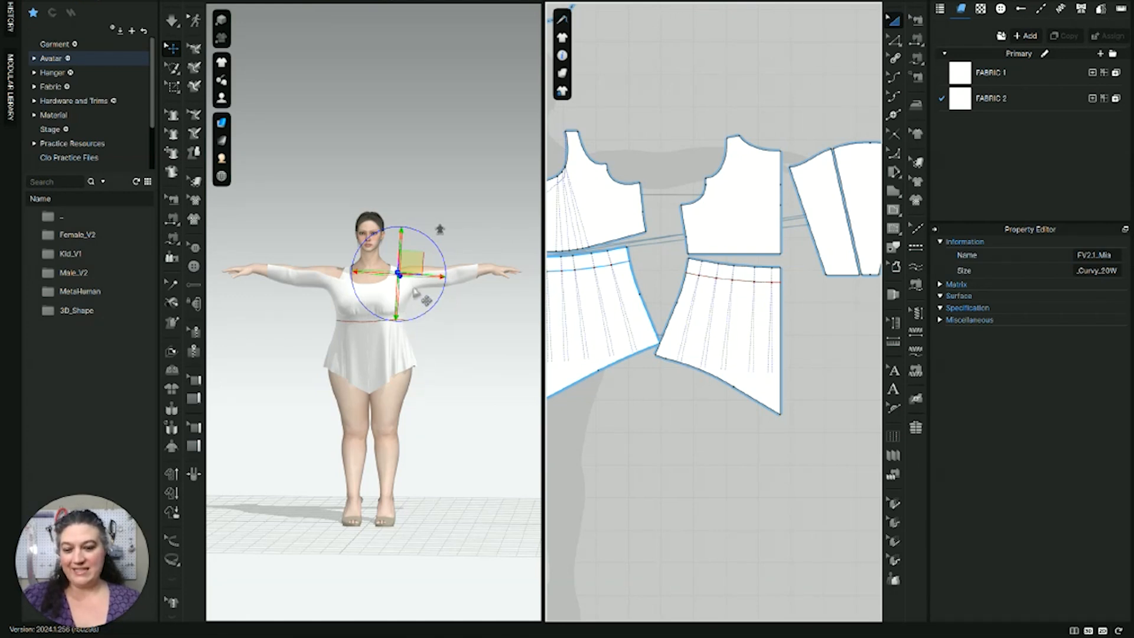
key(z)
click(651, 320)
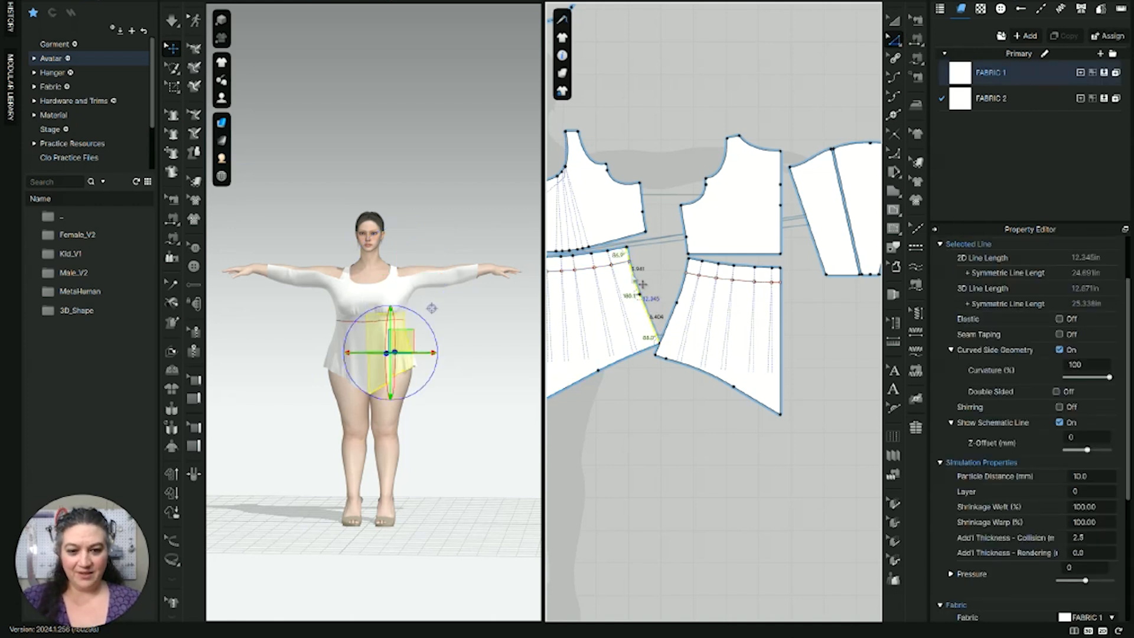
shift+click(655, 226)
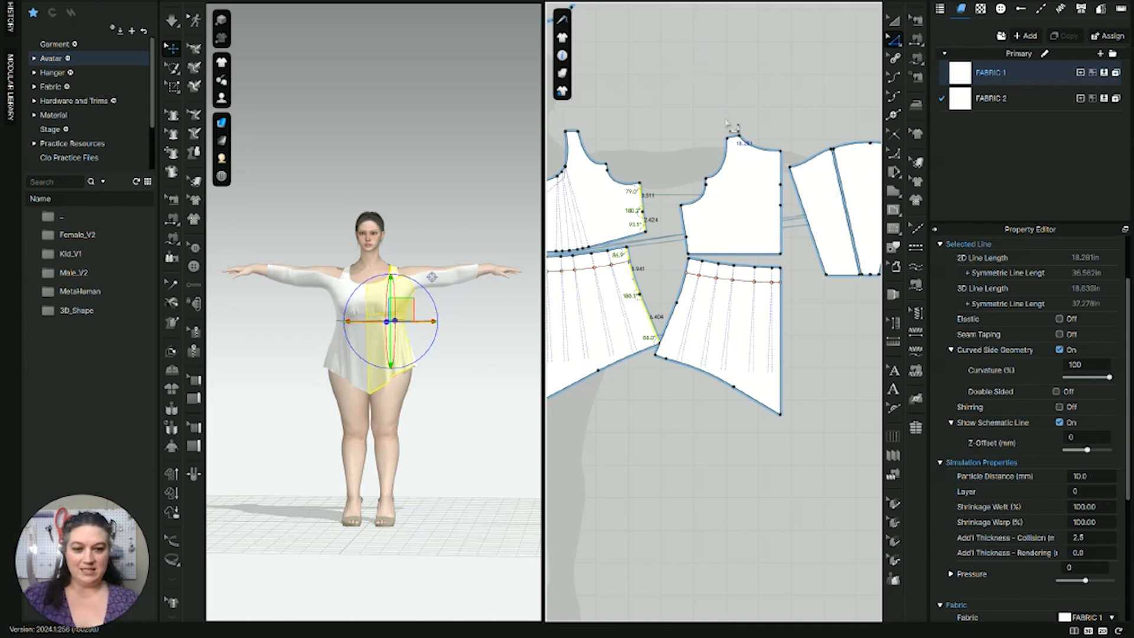
middle_drag(730, 126, 599, 124)
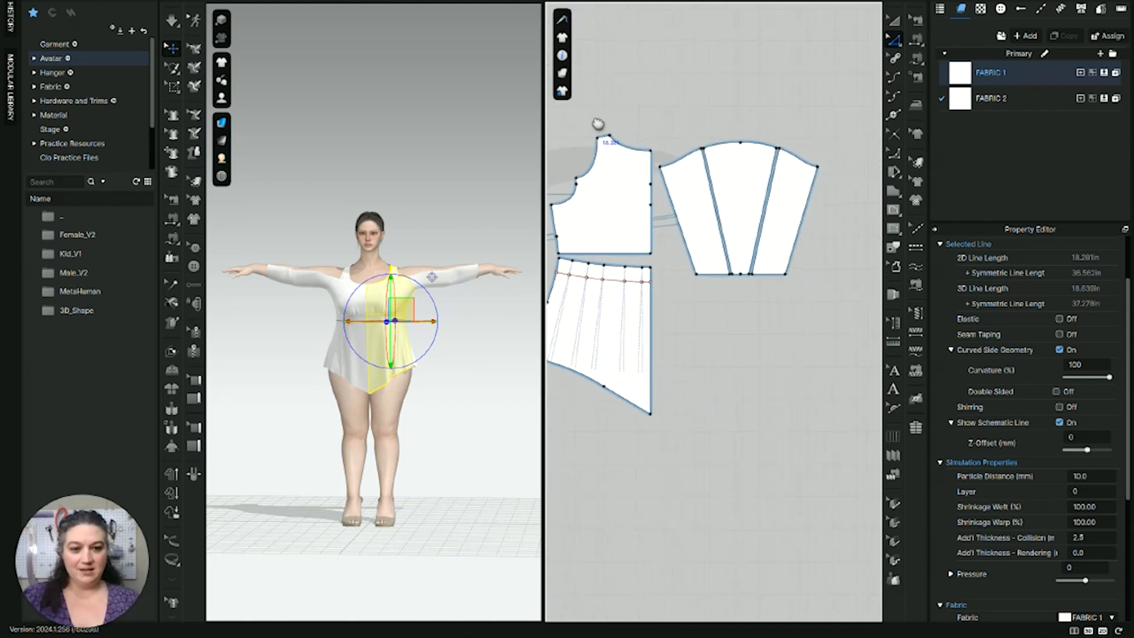
click(690, 250)
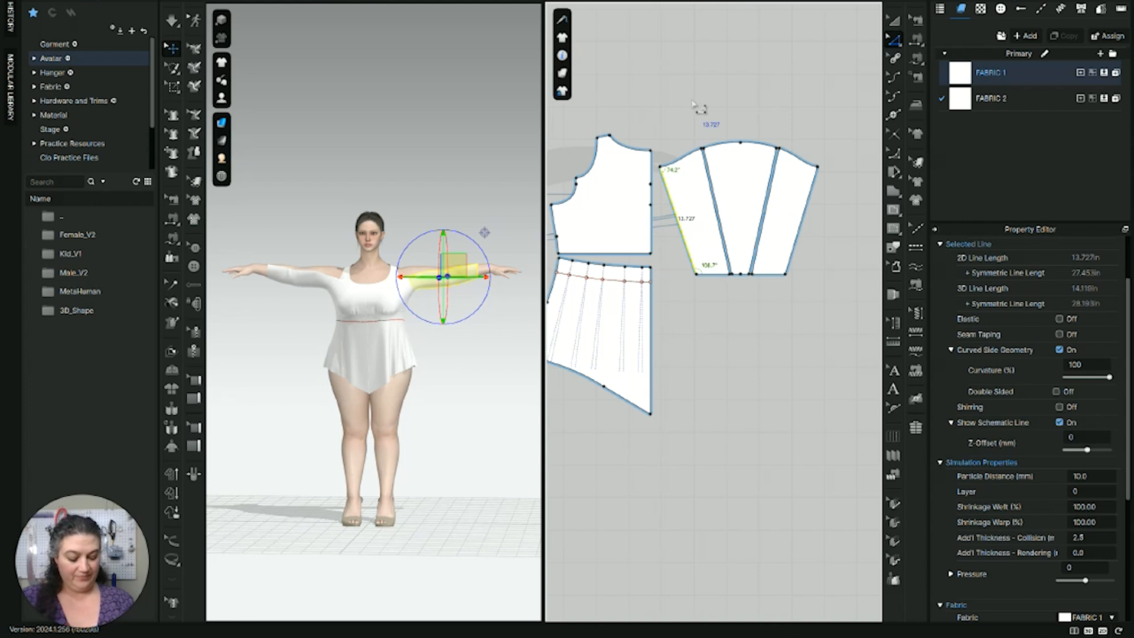
Step: Create a rectangular pattern piece 13.727 in wide and 18.281 in high in the empty area beside the sleeve
middle_drag(813, 188, 658, 198)
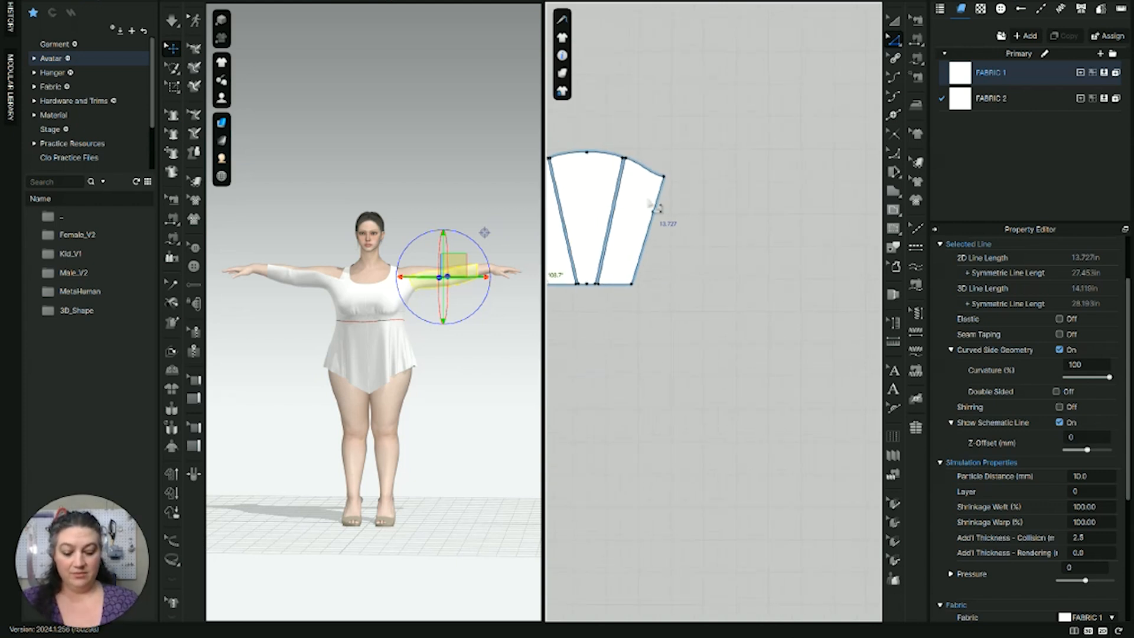
key(s)
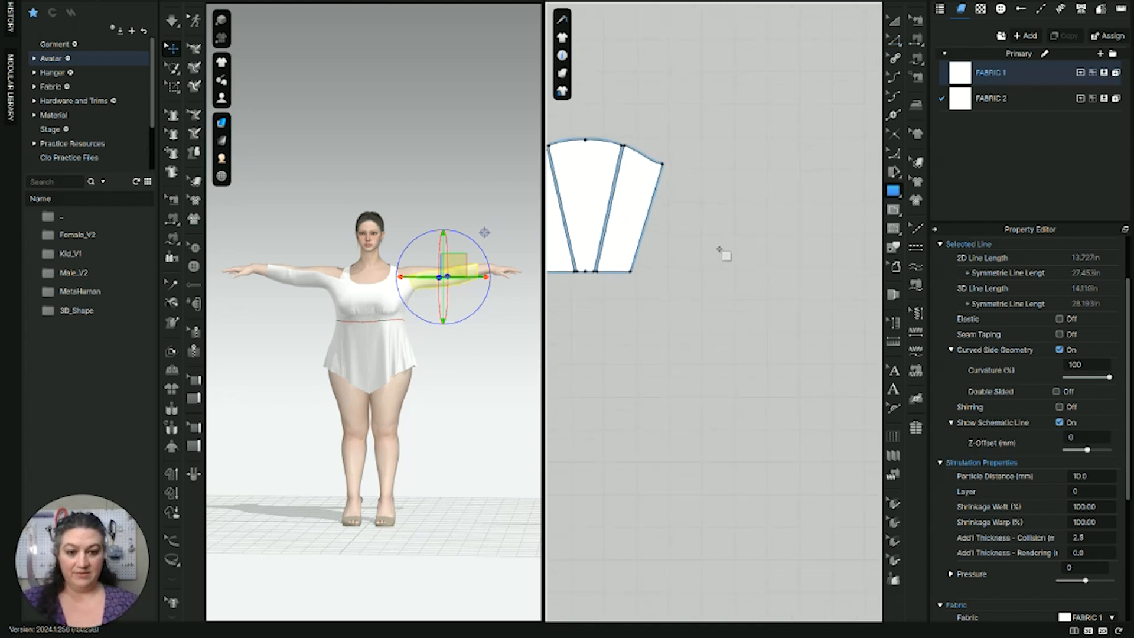
click(721, 254)
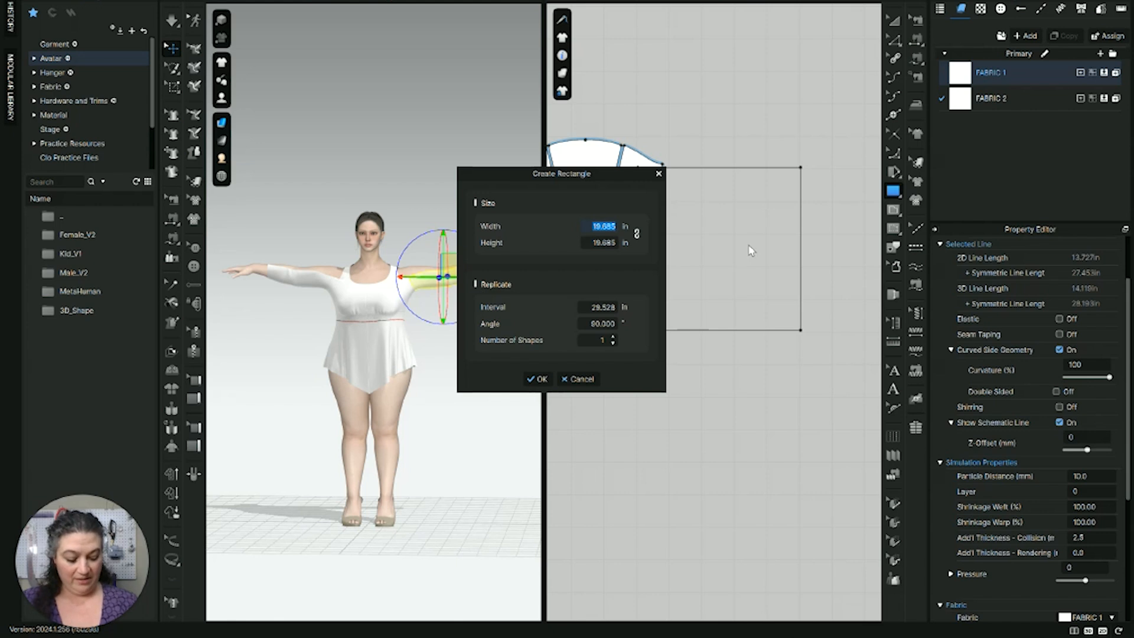
text(13.72)
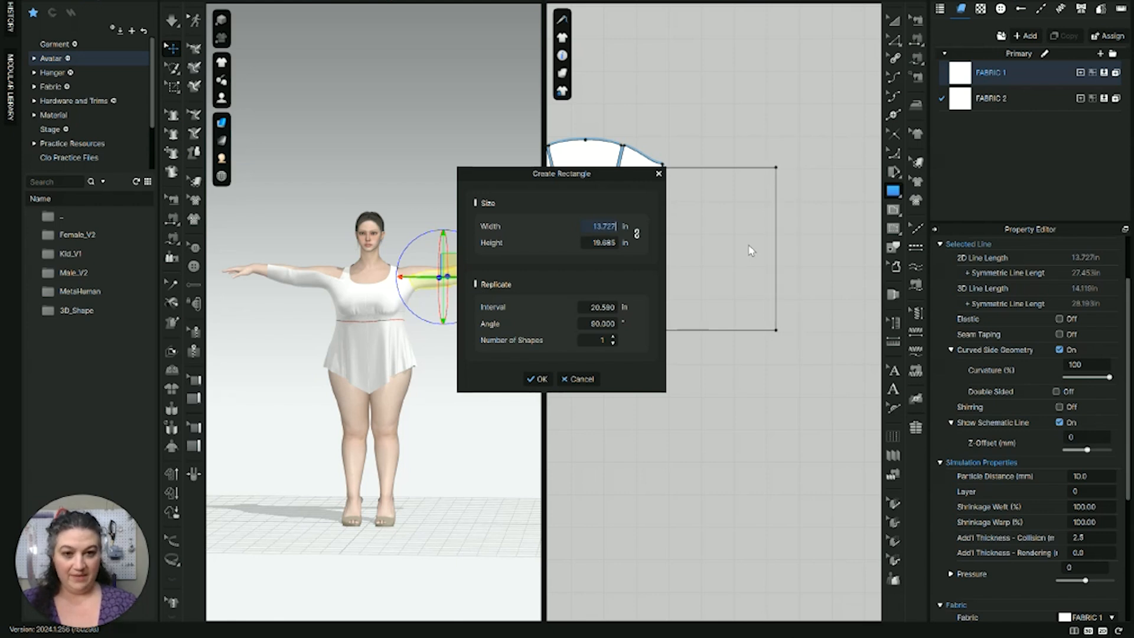
text(7)
key(Return)
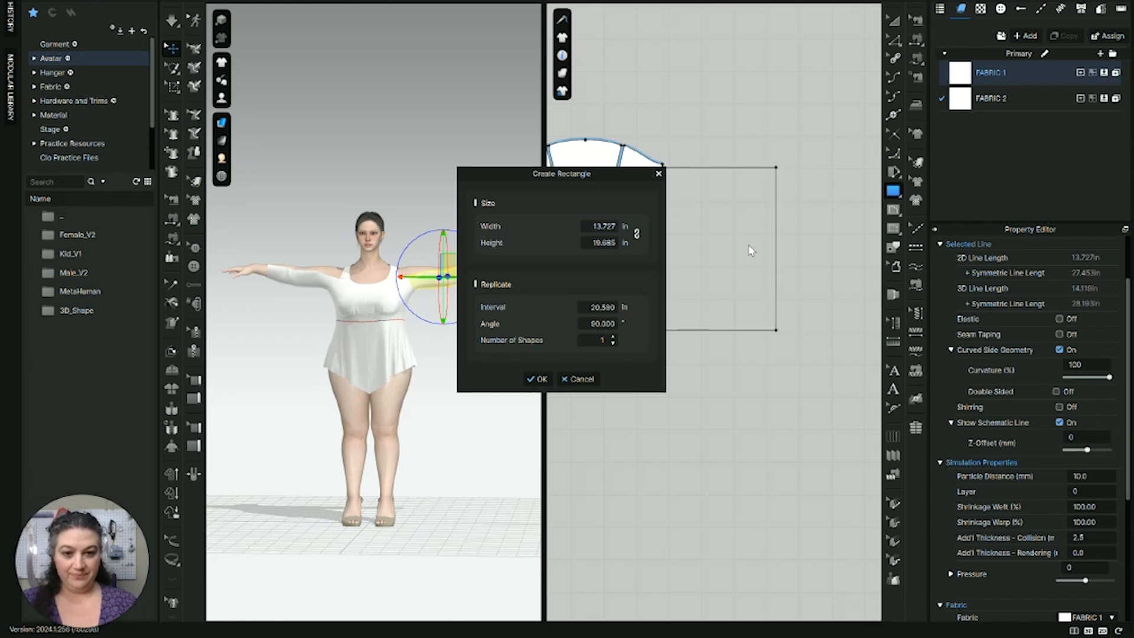
double_click(611, 245)
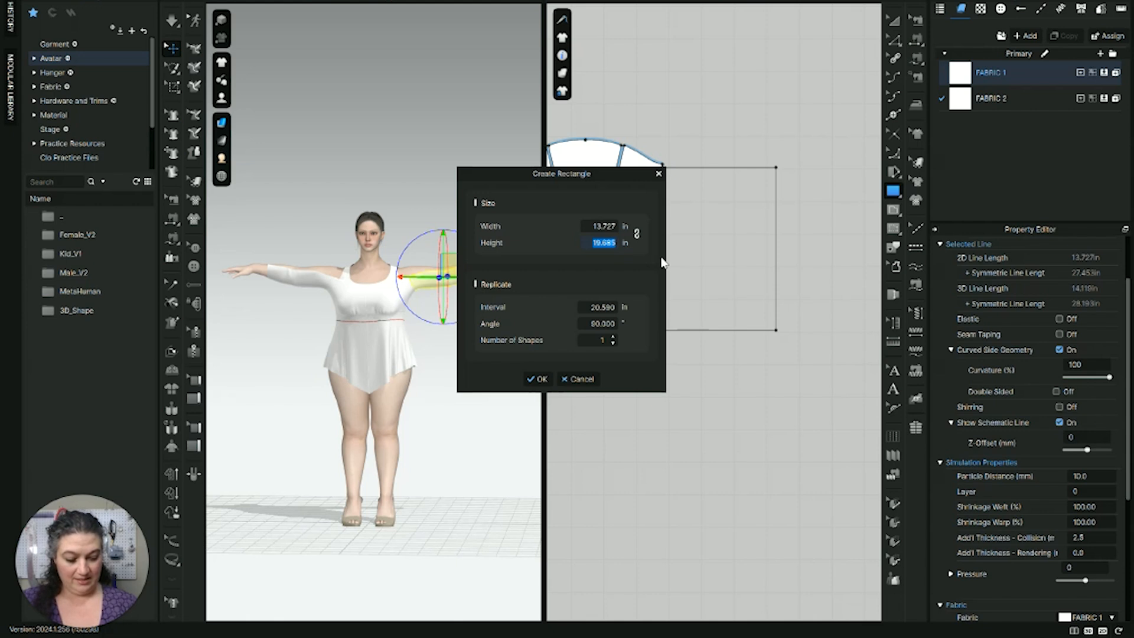
text(18.2)
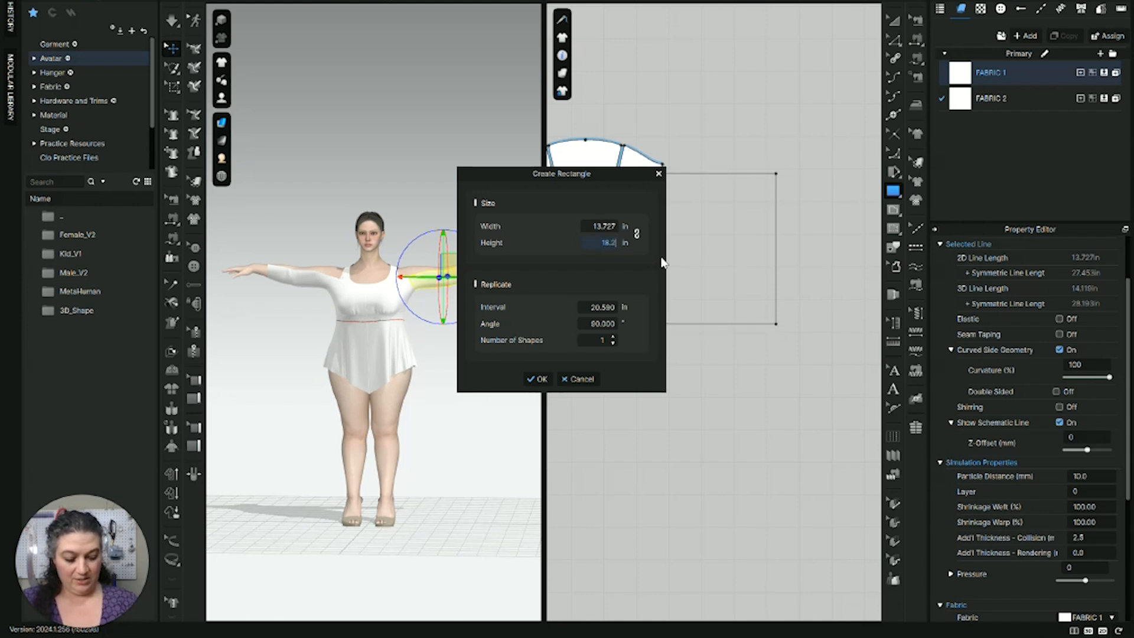
text(81)
key(Return)
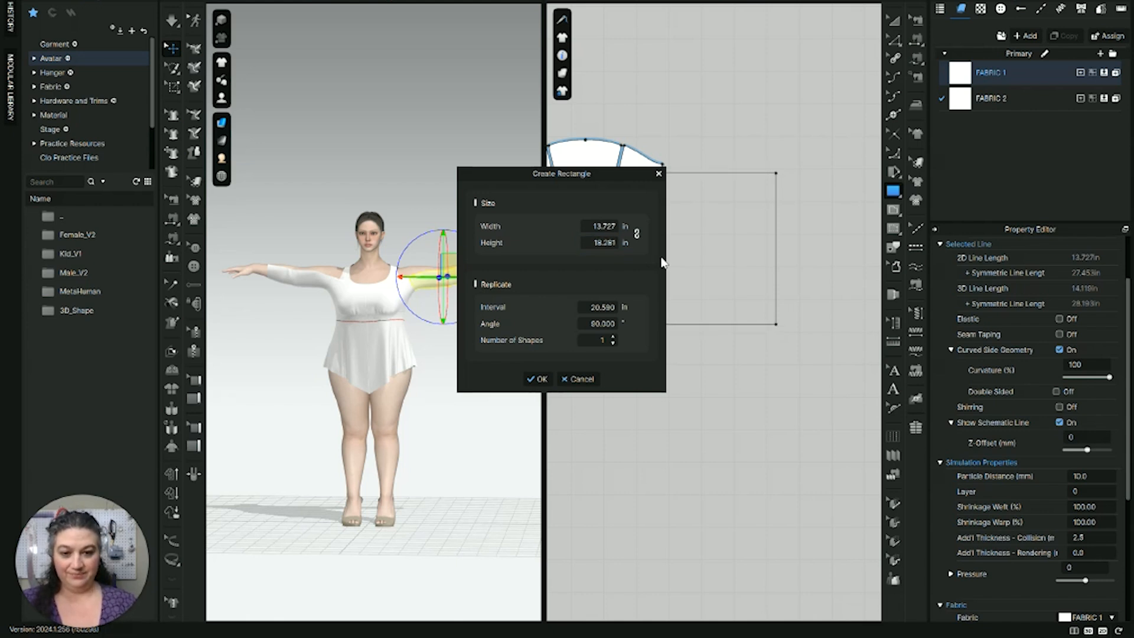
click(537, 378)
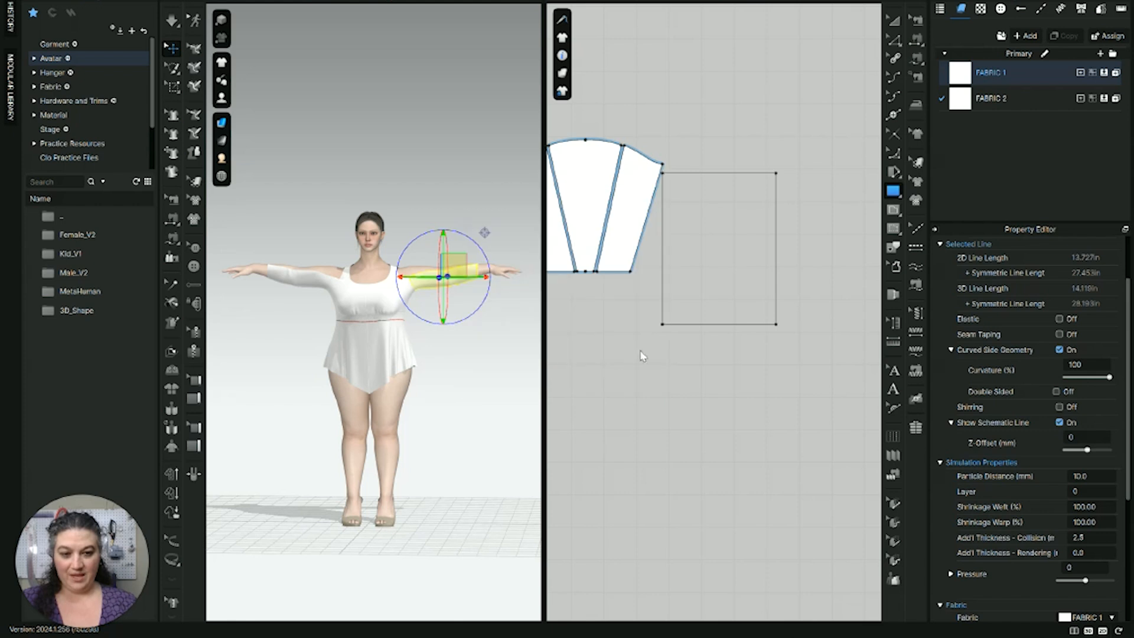
click(696, 286)
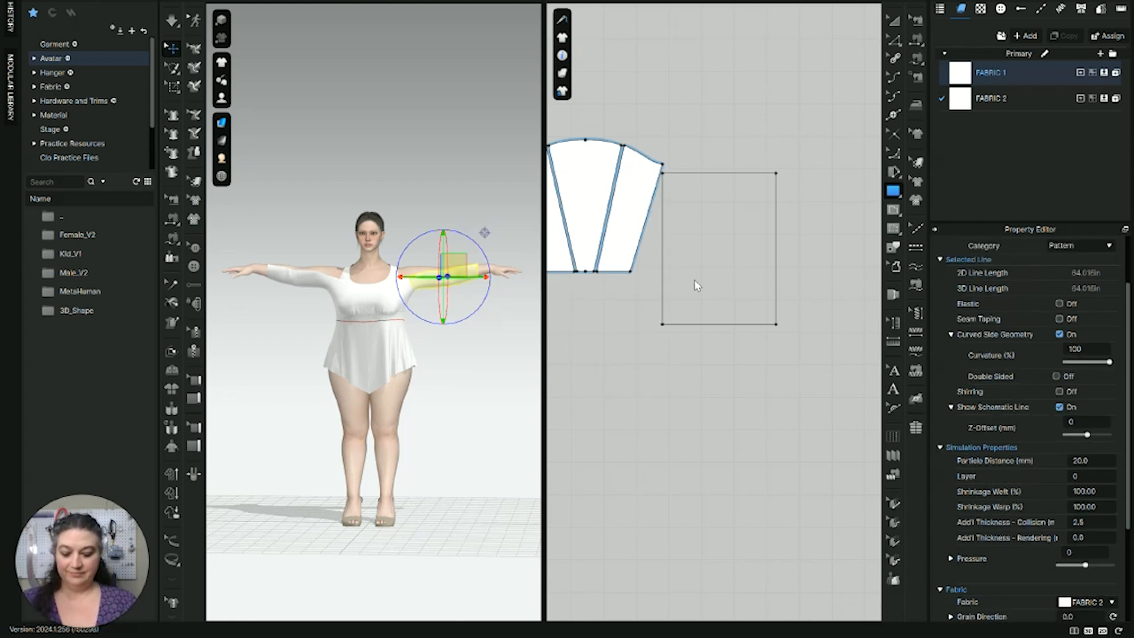
click(695, 285)
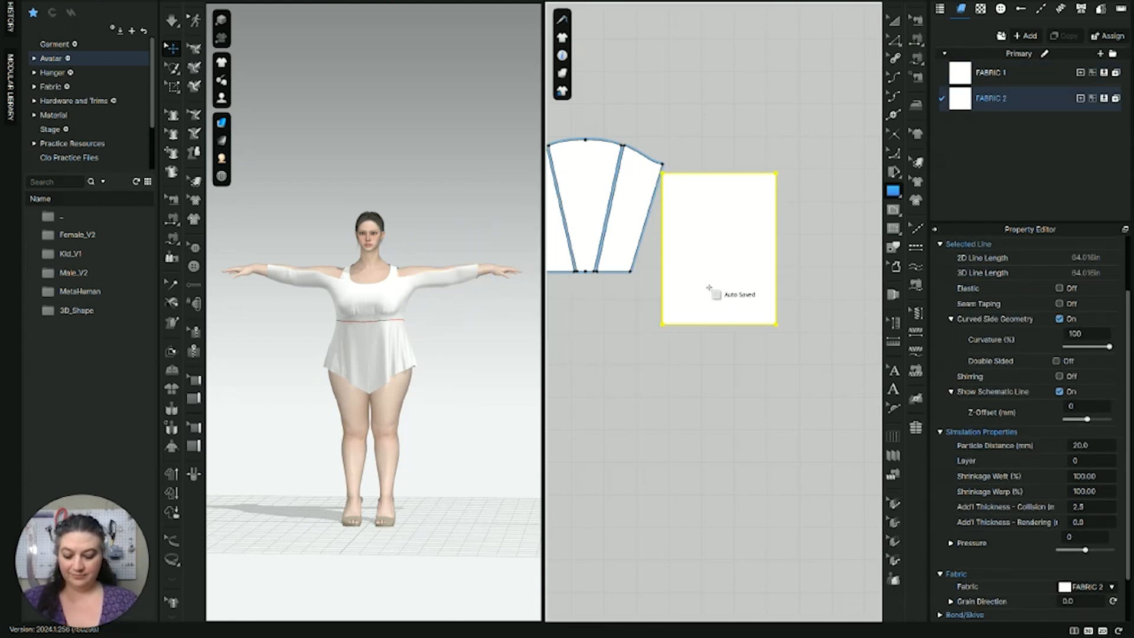
Step: Select the new rectangle and move it down in the 2D layout so it sits clear of the sleeve pieces
key(z)
key(a)
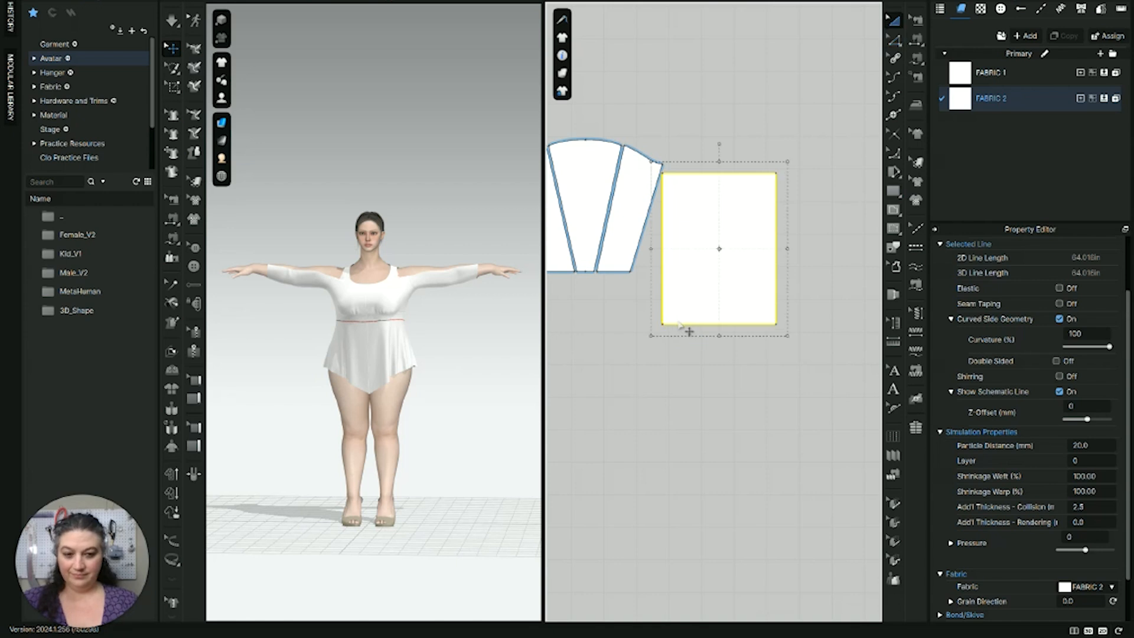
middle_drag(684, 328, 694, 357)
drag(731, 328, 732, 378)
Step: Shift the rectangle in 3D toward the avatar's side and assign FABRIC 1 to it
scroll(452, 343, down, 5)
middle_drag(453, 344, 380, 390)
scroll(494, 387, up, 2)
scroll(380, 390, up, 4)
drag(484, 407, 307, 409)
scroll(318, 415, up, 4)
middle_drag(288, 489, 429, 286)
click(1104, 73)
scroll(436, 402, up, 3)
scroll(436, 402, up, 1)
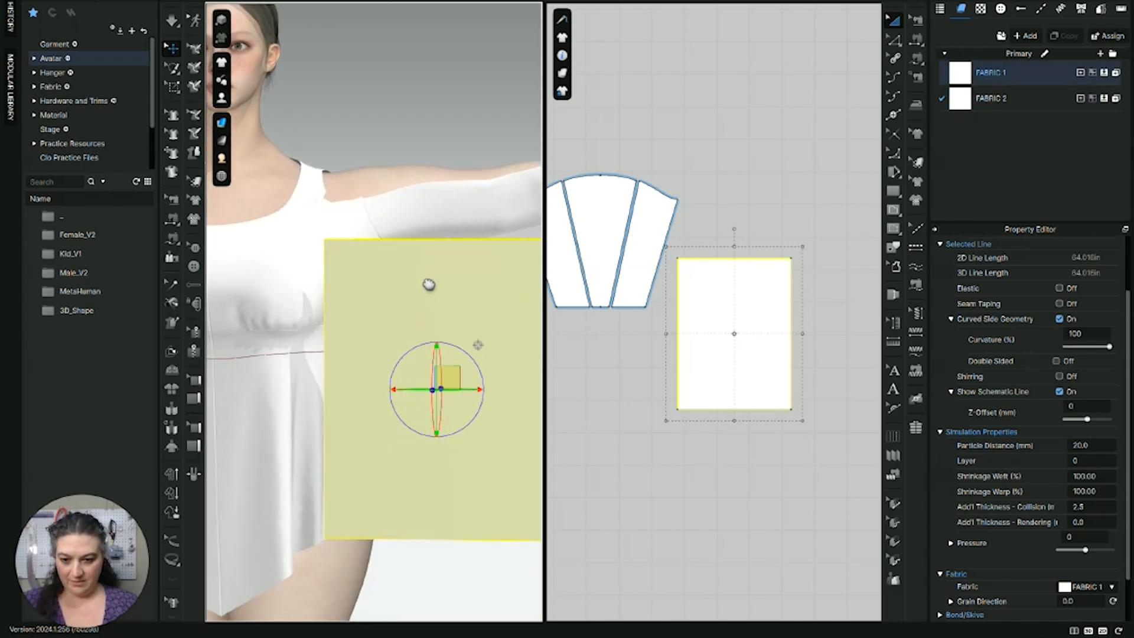
Step: Position the rectangle in 3D beneath the avatar's raised arm, beside the torso and in line with the body's depth
middle_drag(458, 379, 425, 371)
right_drag(424, 372, 391, 379)
drag(476, 316, 532, 308)
middle_drag(515, 319, 451, 328)
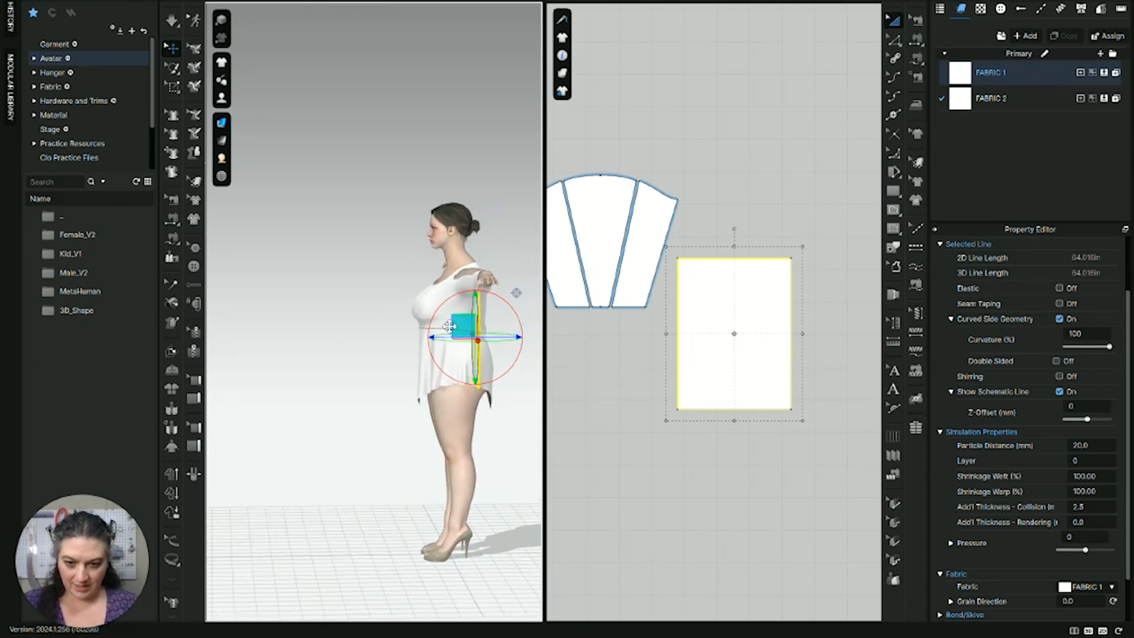
right_drag(451, 328, 547, 329)
scroll(502, 343, up, 6)
middle_drag(513, 357, 443, 294)
scroll(493, 314, down, 3)
right_drag(444, 294, 434, 294)
drag(424, 287, 437, 295)
right_drag(437, 294, 499, 293)
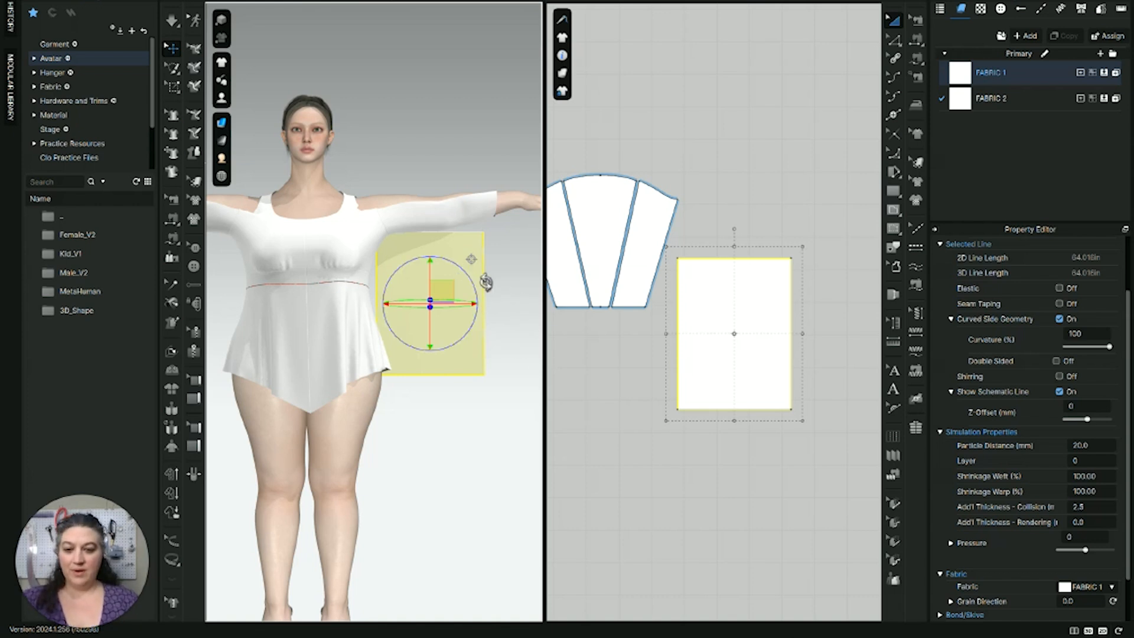
Step: Raise the rectangle's upper outer corner straight up by 4 in so the top edge slopes
right_drag(728, 277, 726, 249)
scroll(732, 253, up, 3)
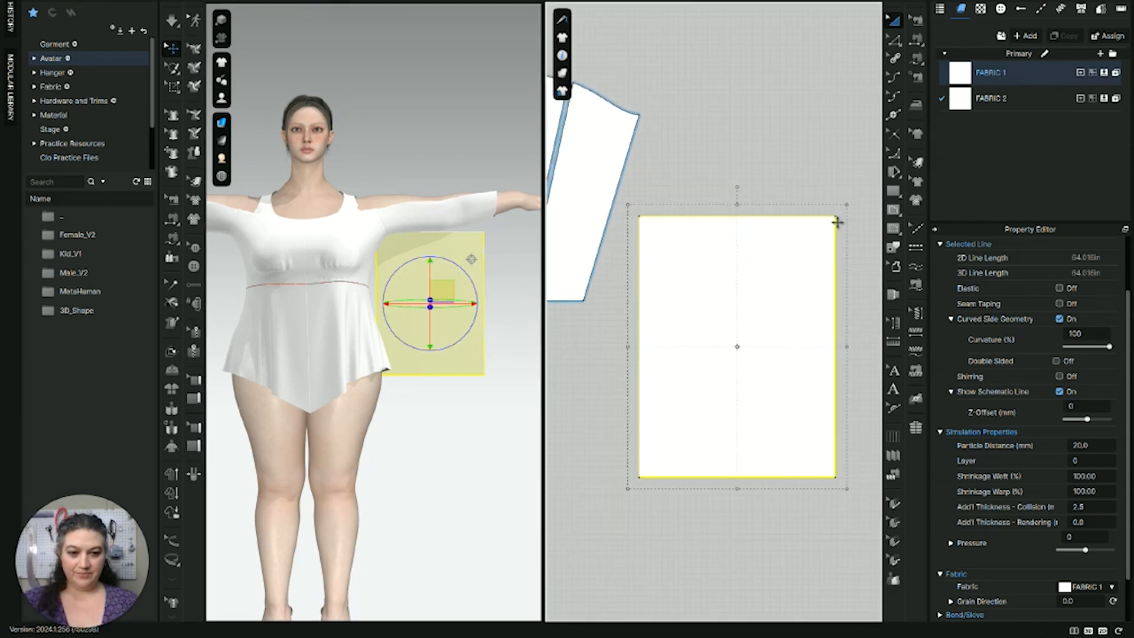
click(873, 246)
key(z)
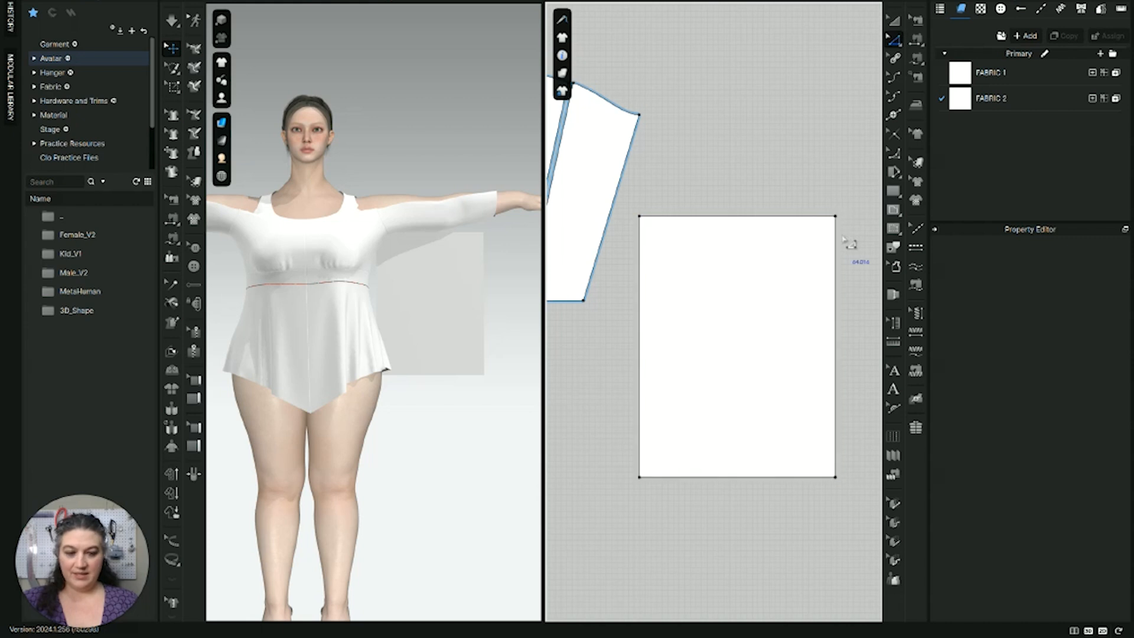
drag(844, 221, 850, 172)
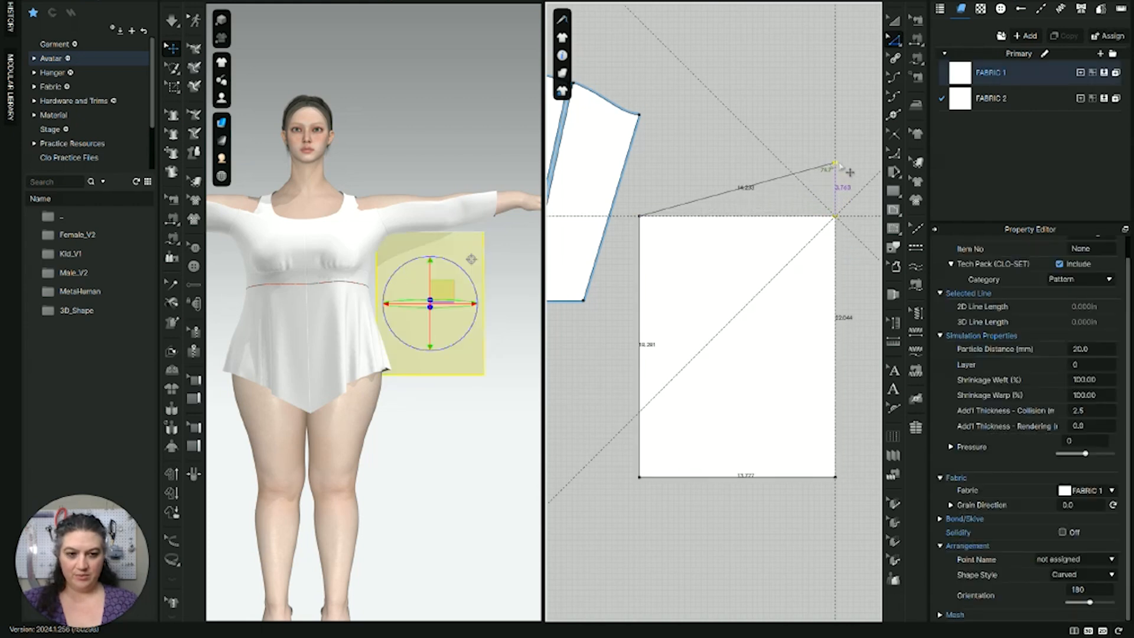
drag(851, 172, 841, 166)
right_click(841, 166)
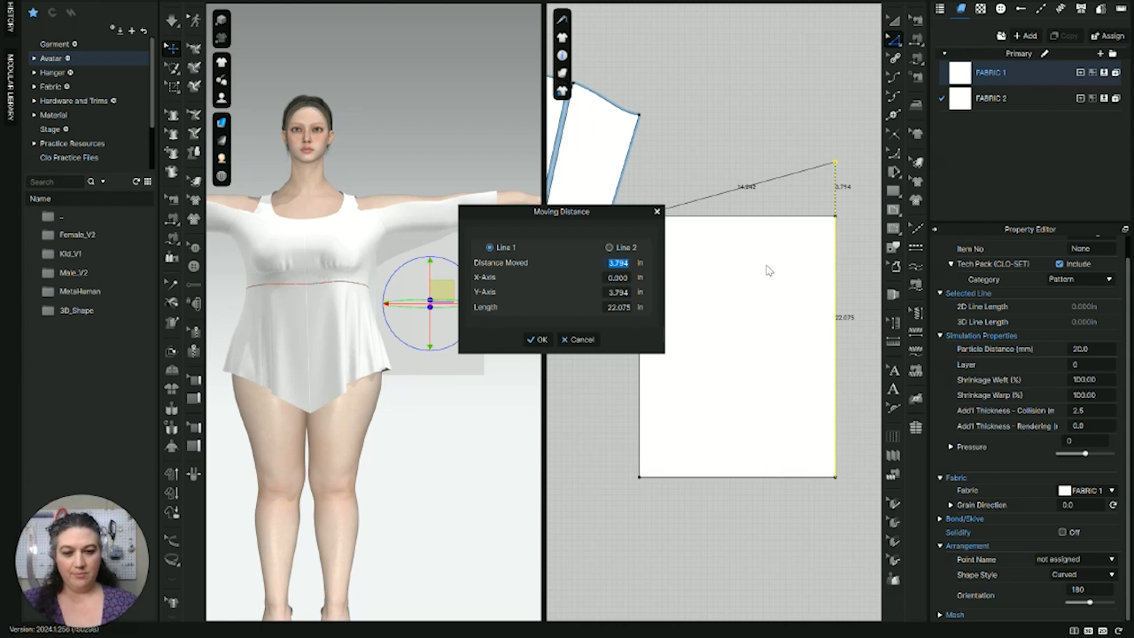
key(Return)
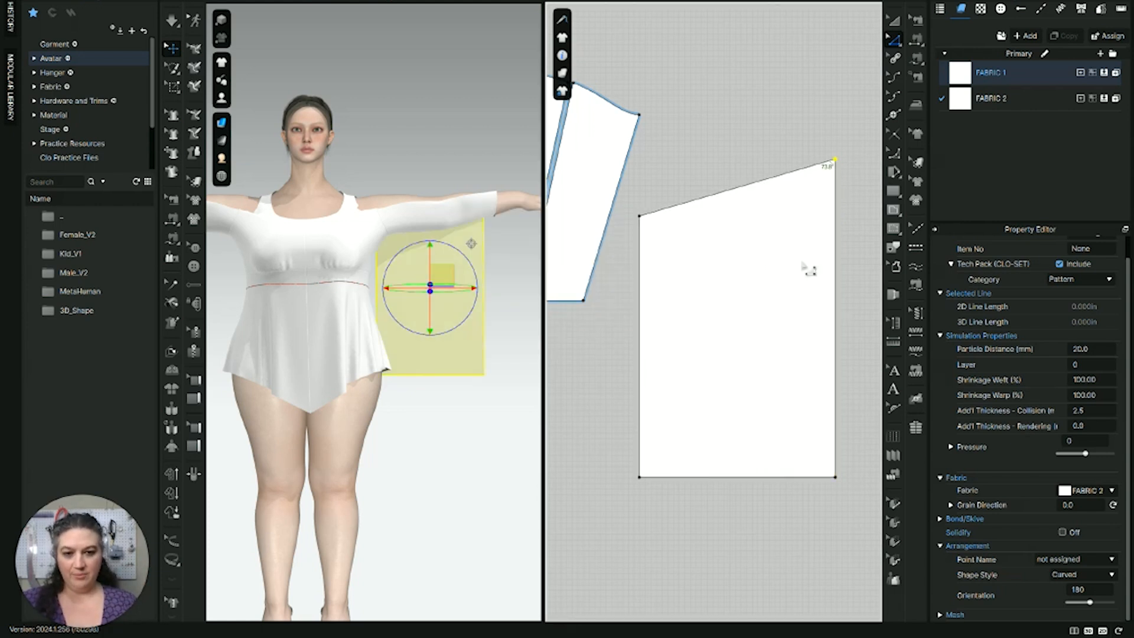
Step: Move the piece's lower corner nearest the sleeve pattern 4 in straight outward so that side edge slants
drag(641, 478, 598, 477)
right_click(598, 477)
text(4)
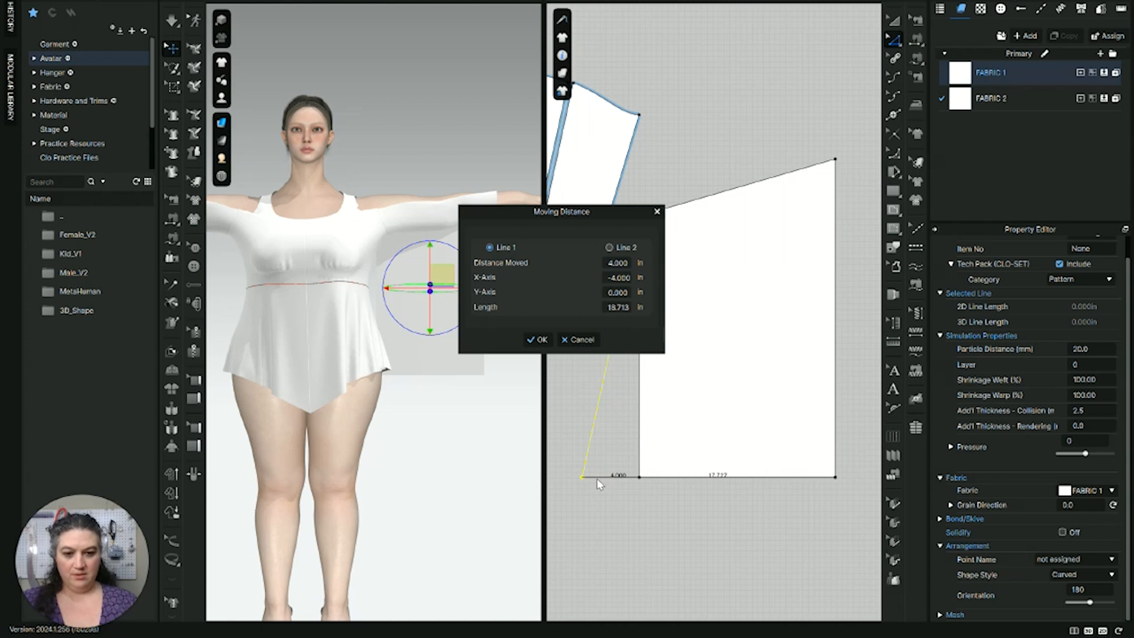
key(Return)
Step: Set the length of the sloped top edge to 13.727 in, adjusting from its start
click(703, 198)
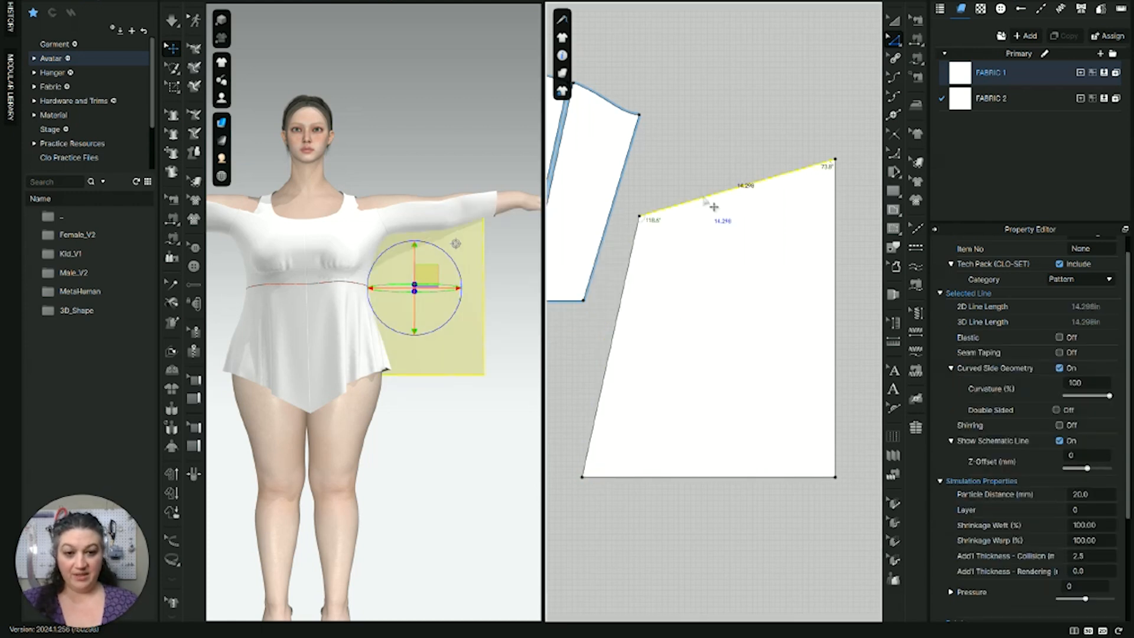
right_click(703, 198)
click(742, 304)
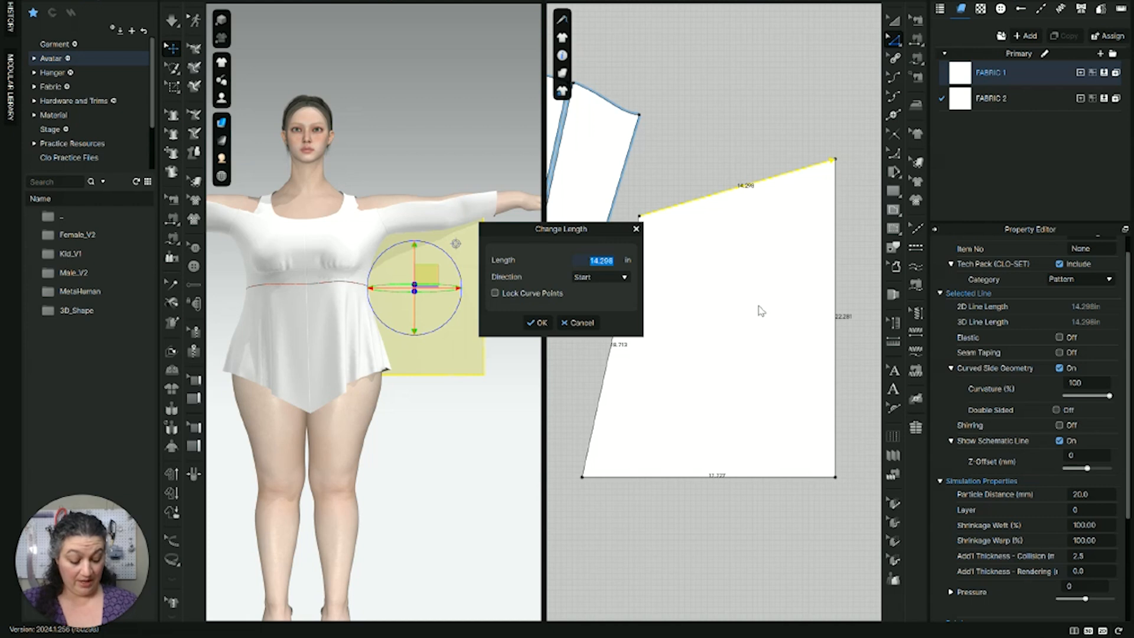
text(13.727)
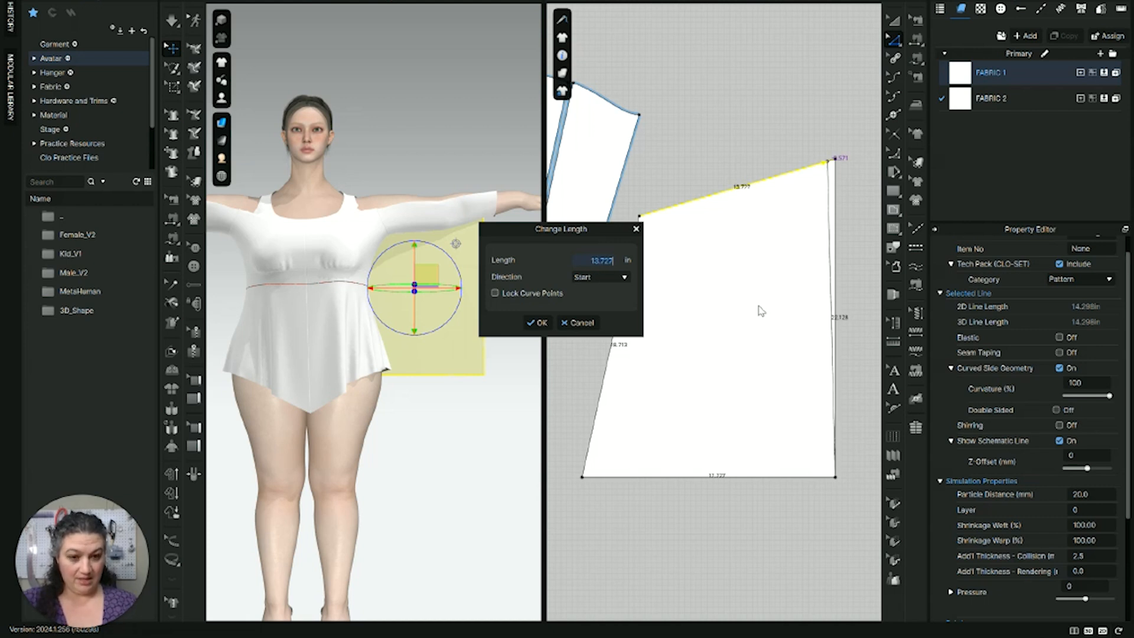
key(Return)
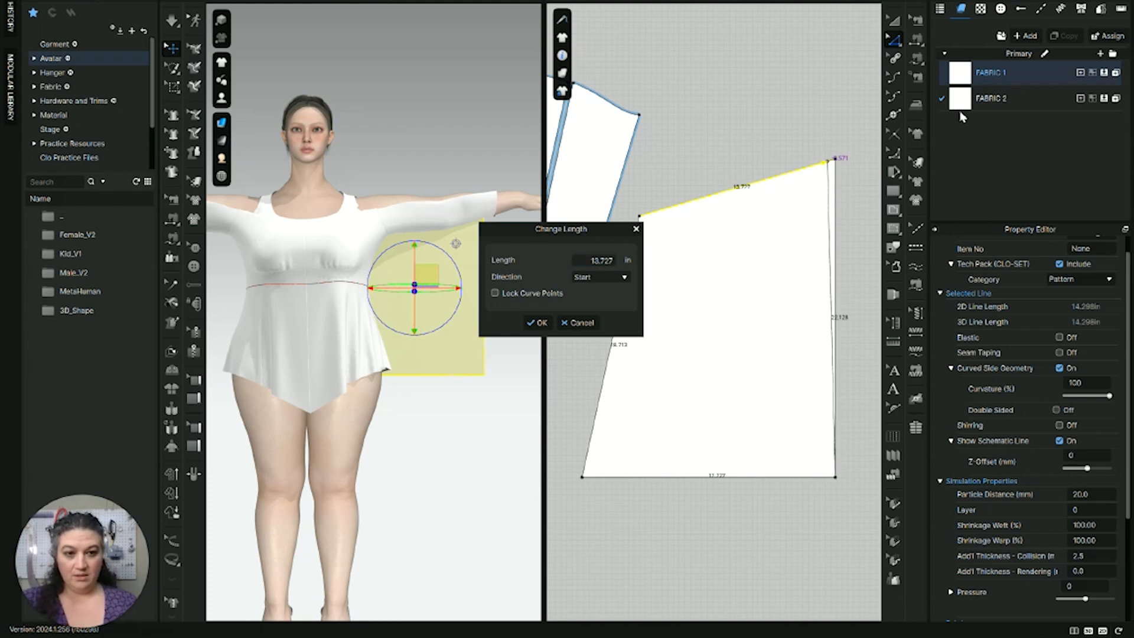
click(538, 323)
Step: Set the length of the slanted side edge to 18.281 in, adjusting from its end
click(604, 376)
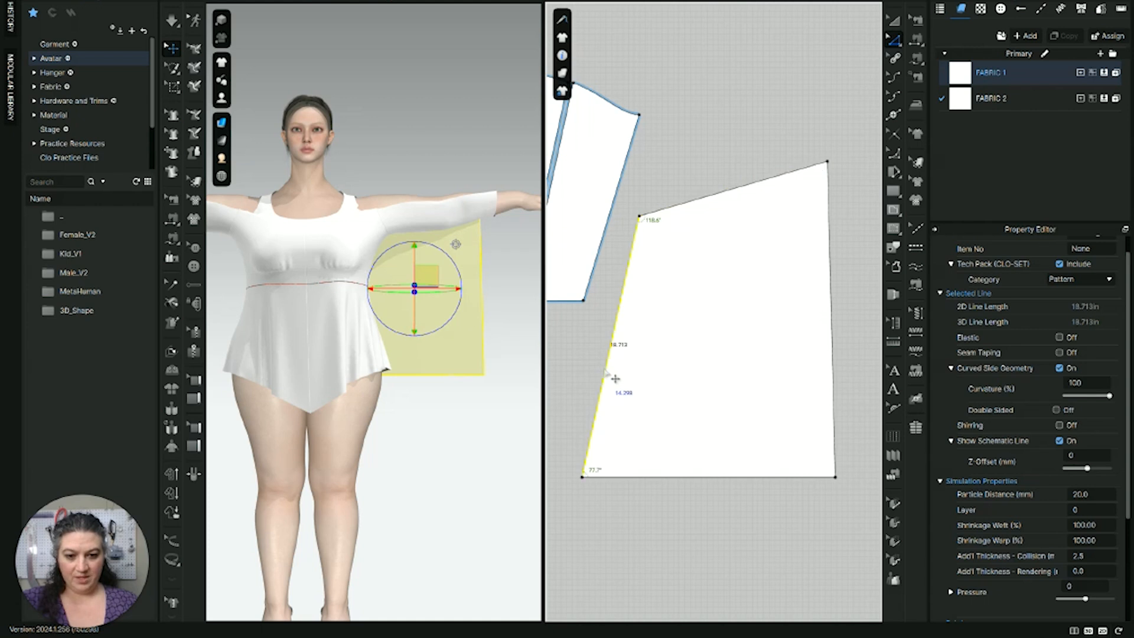
right_click(605, 371)
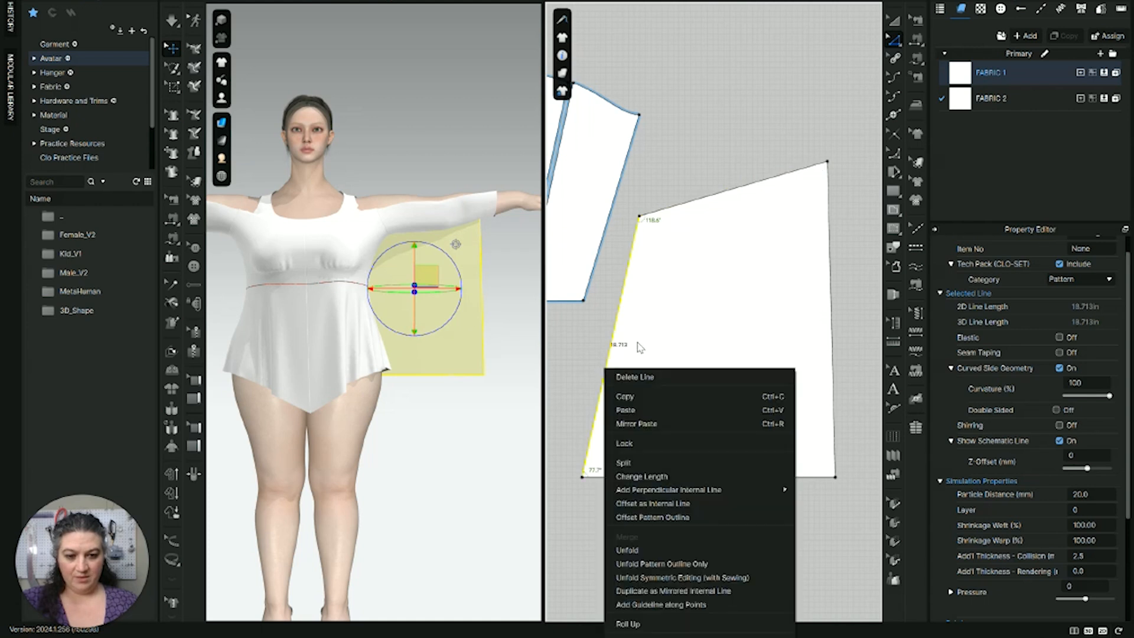
click(650, 477)
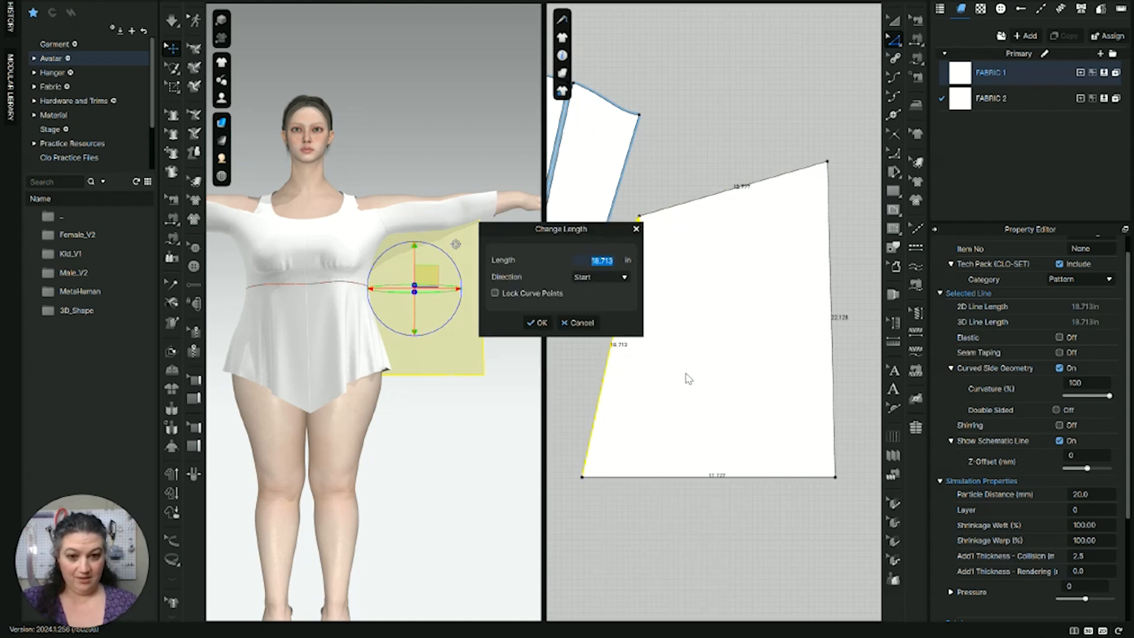
text(18)
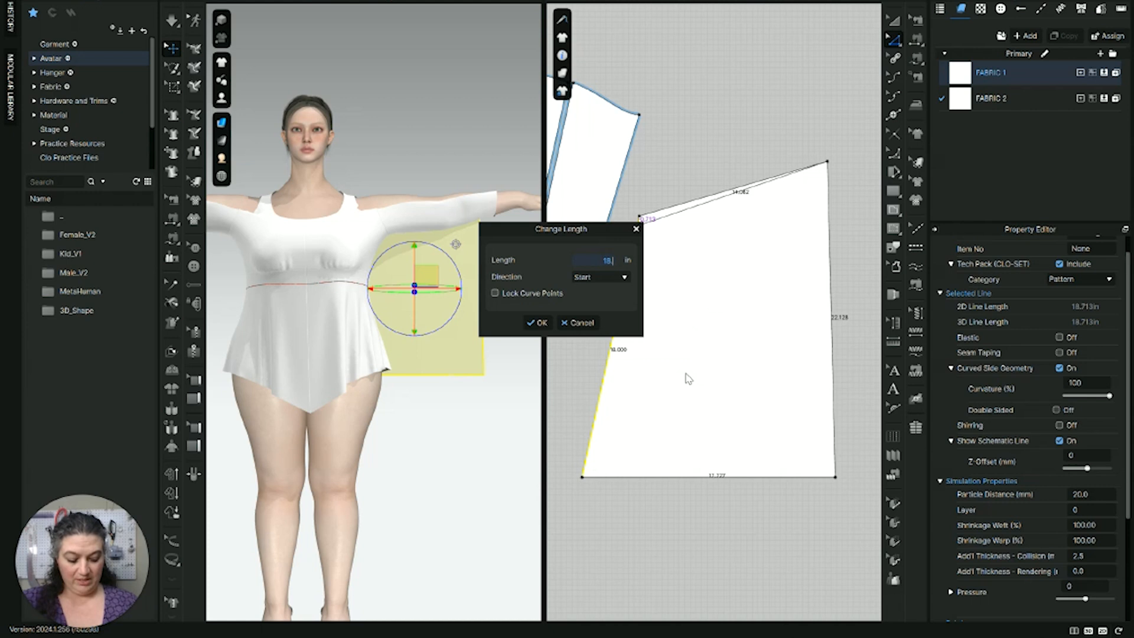
text(.281)
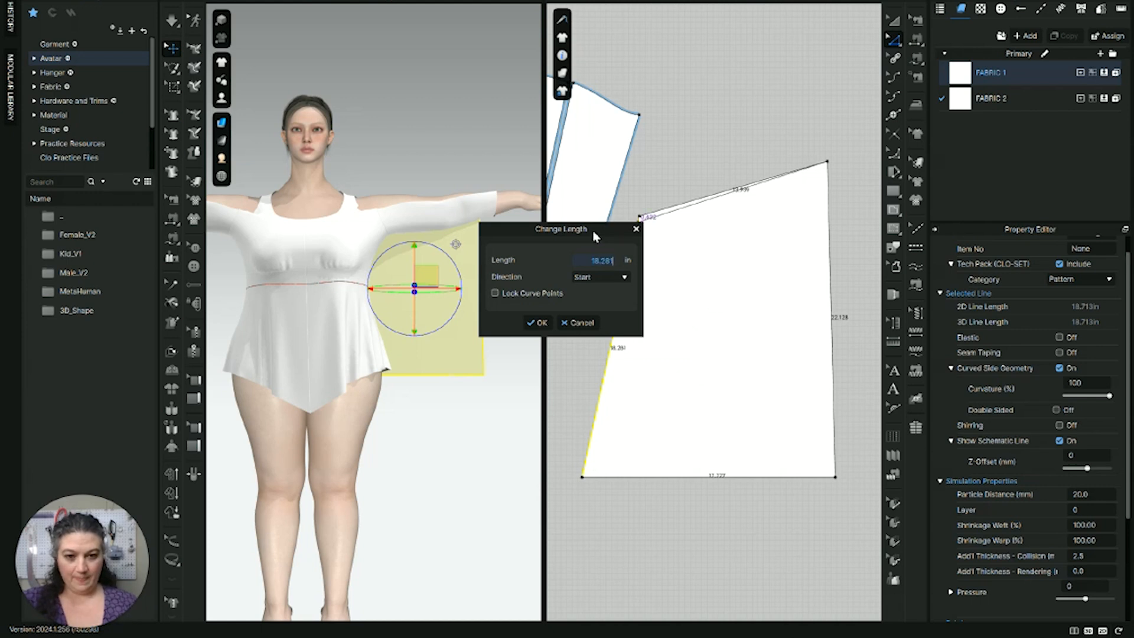
drag(618, 235, 531, 239)
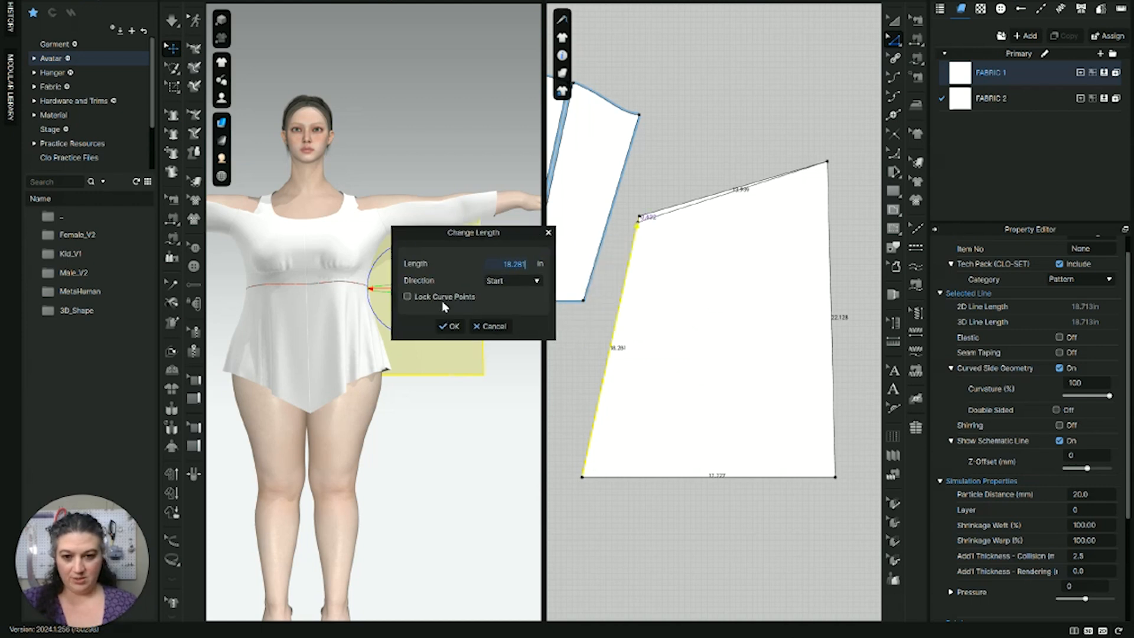
click(510, 286)
click(510, 311)
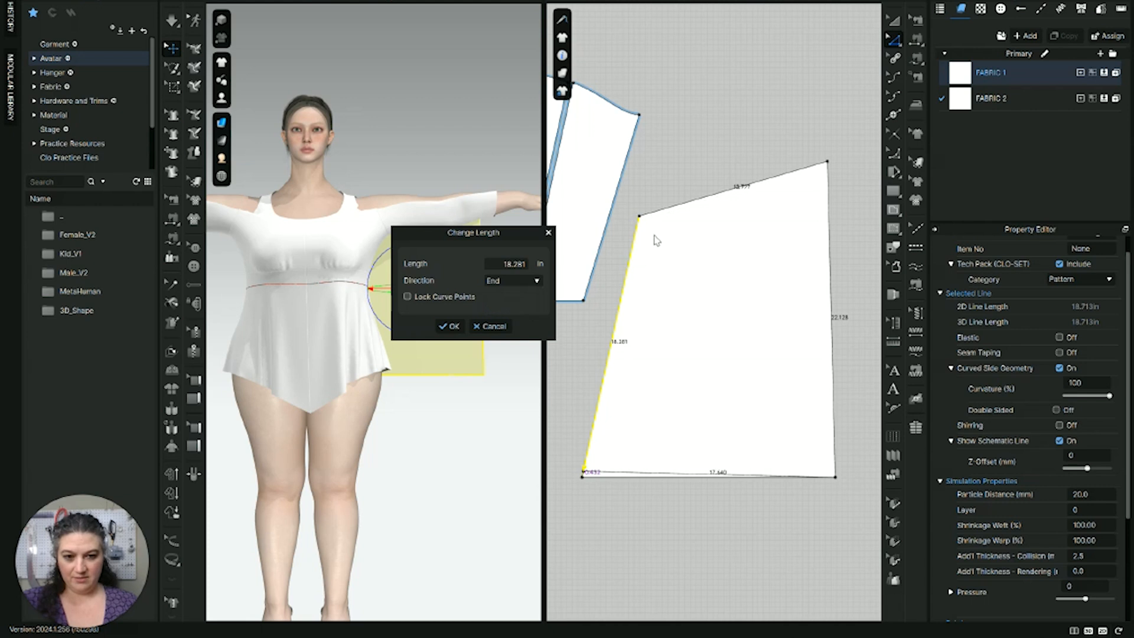
click(449, 326)
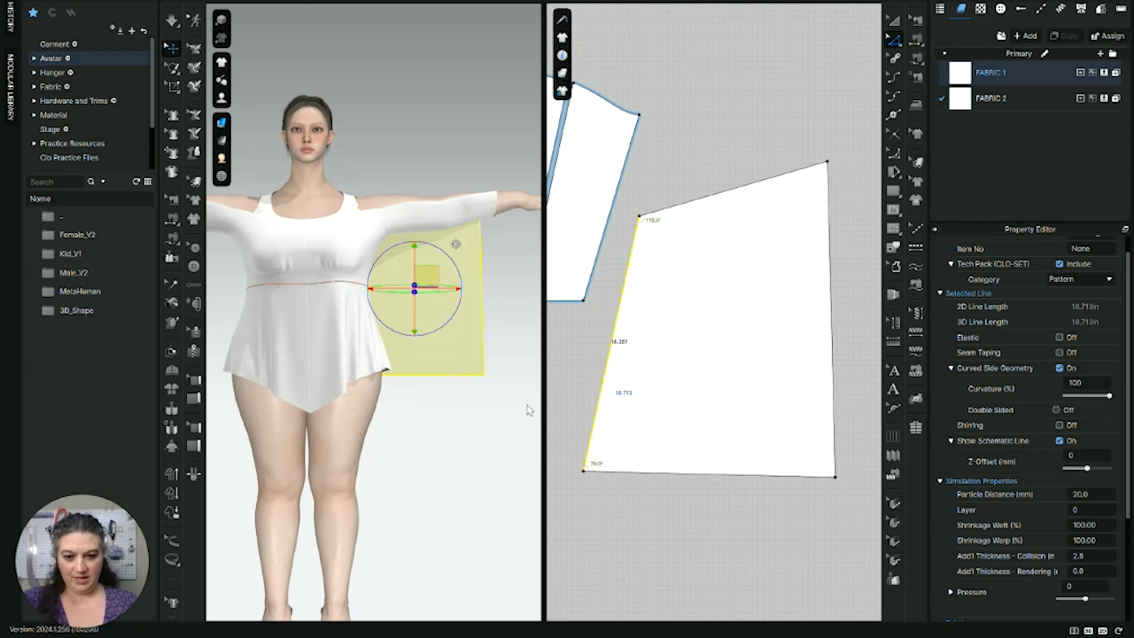
key(g)
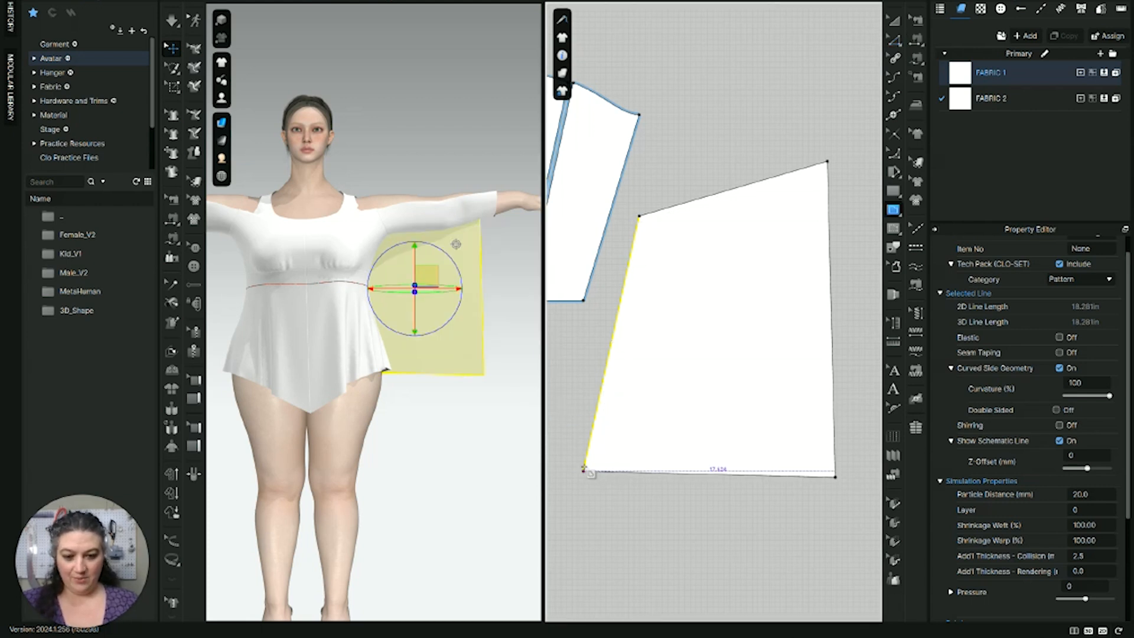
click(584, 470)
drag(685, 452, 702, 432)
drag(698, 387, 710, 365)
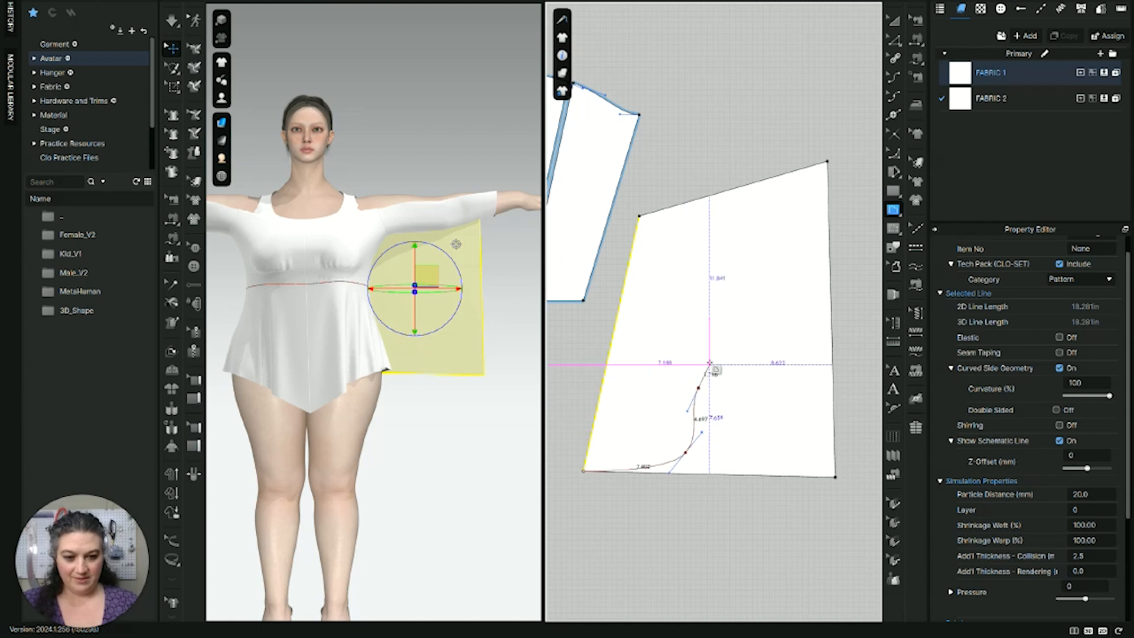
key(Escape)
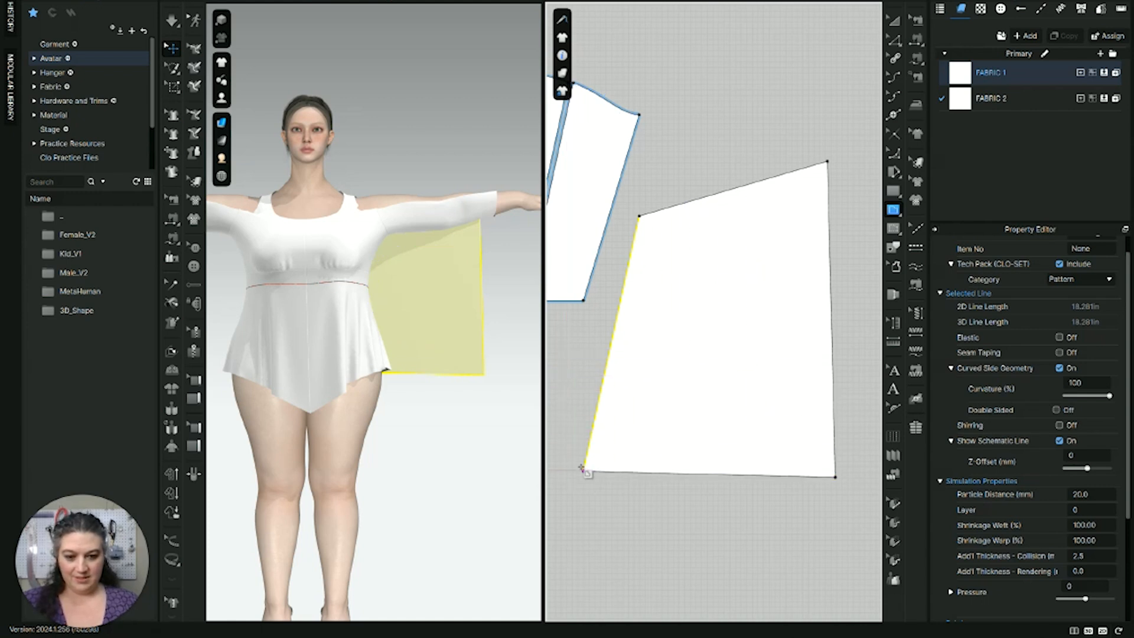
Step: Draw a scalloped internal line with three inward curves from the slanted edge's lower corner to the raised upper outer corner
click(583, 470)
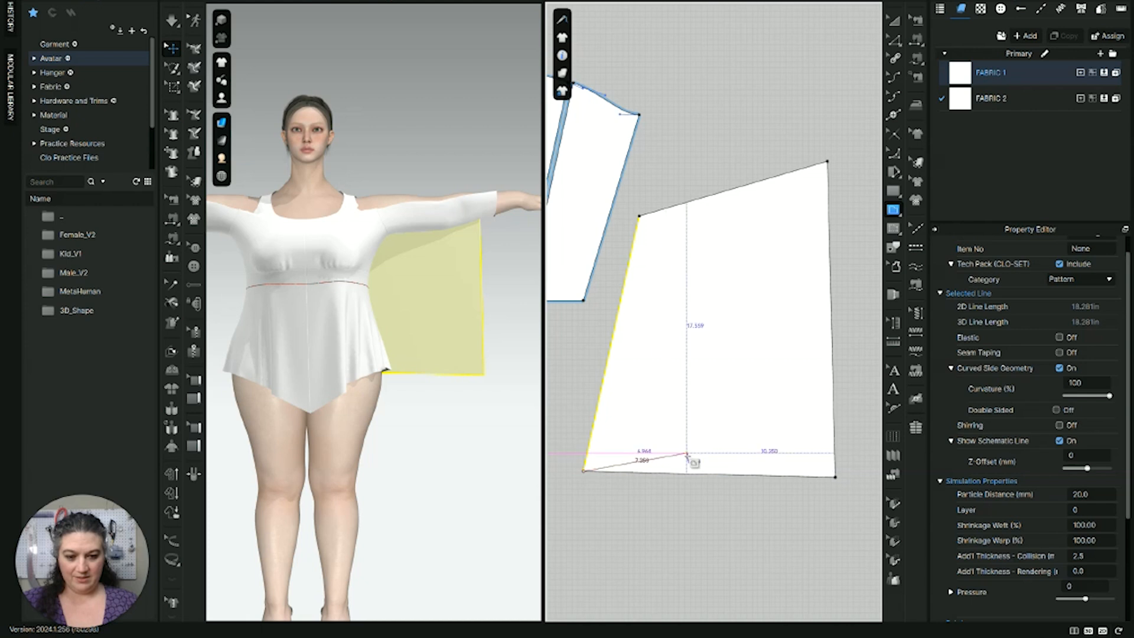
drag(687, 453, 723, 461)
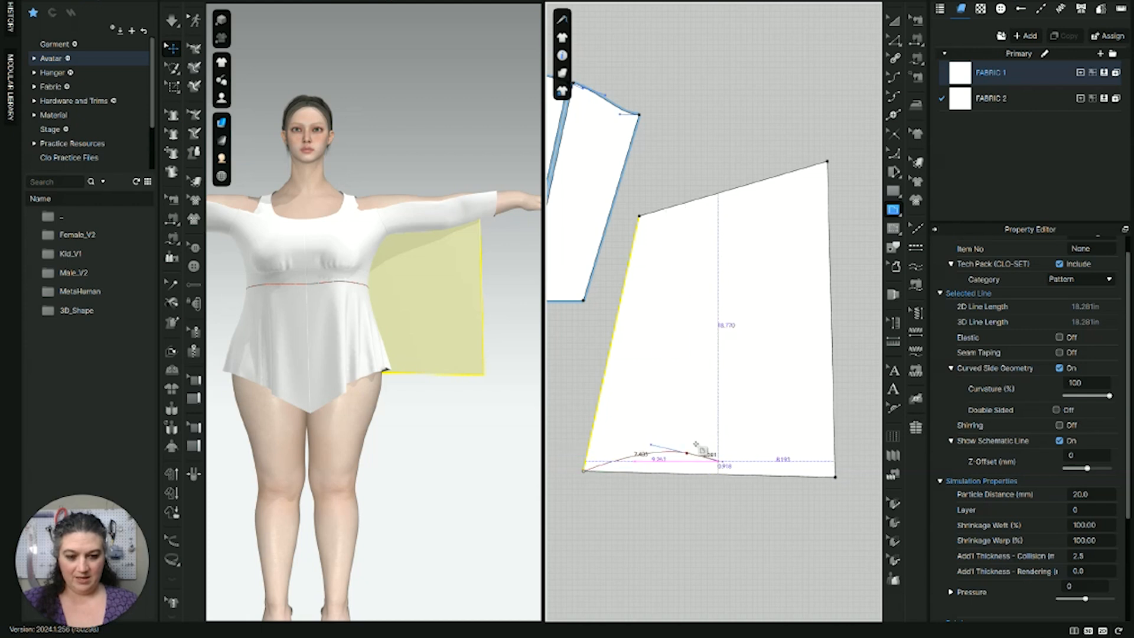
click(687, 453)
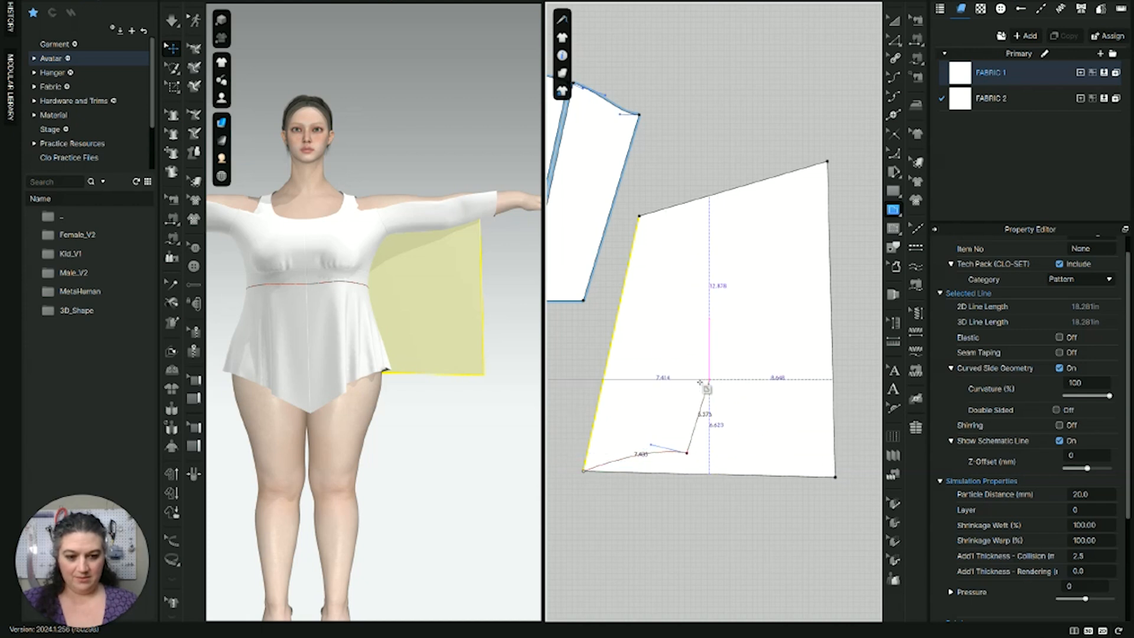
drag(703, 378, 729, 334)
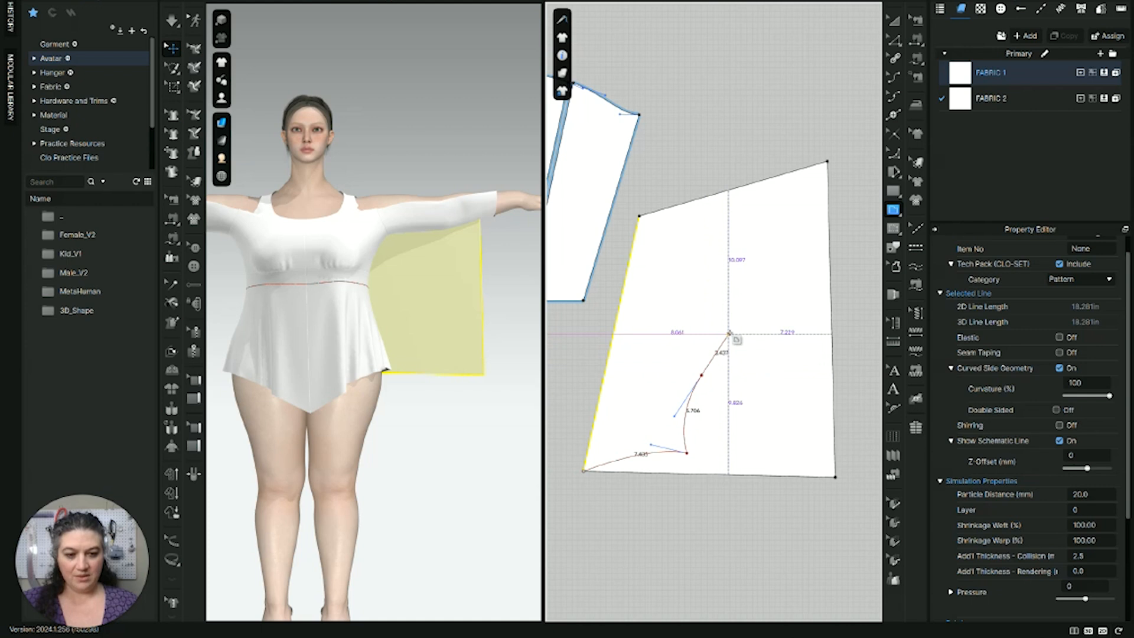
click(759, 349)
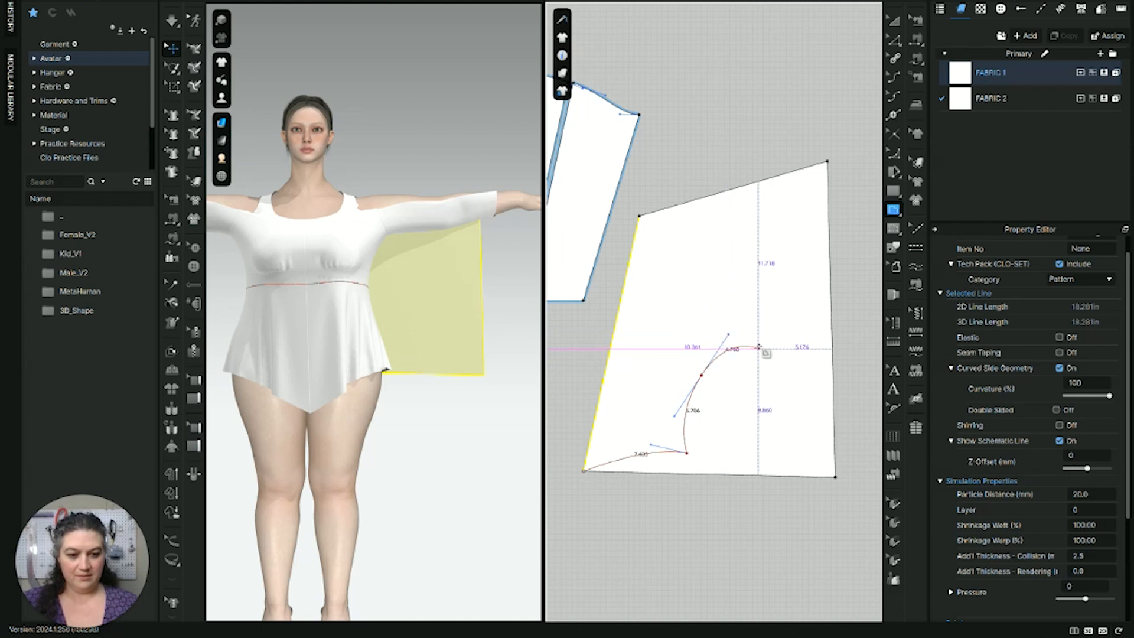
drag(759, 273, 776, 253)
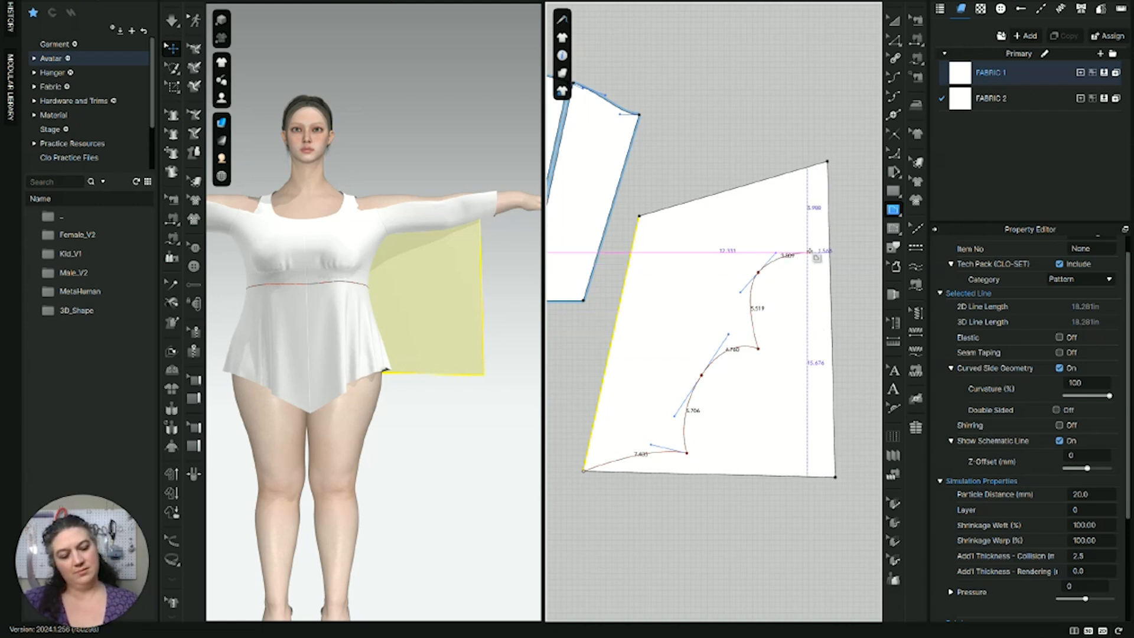
click(811, 251)
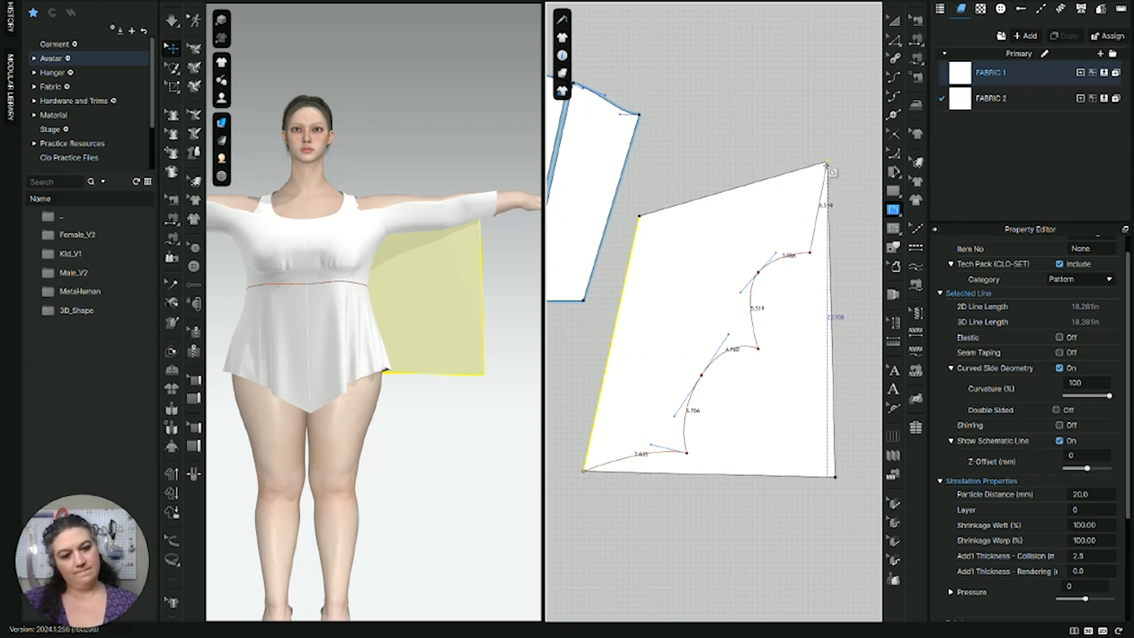
click(827, 161)
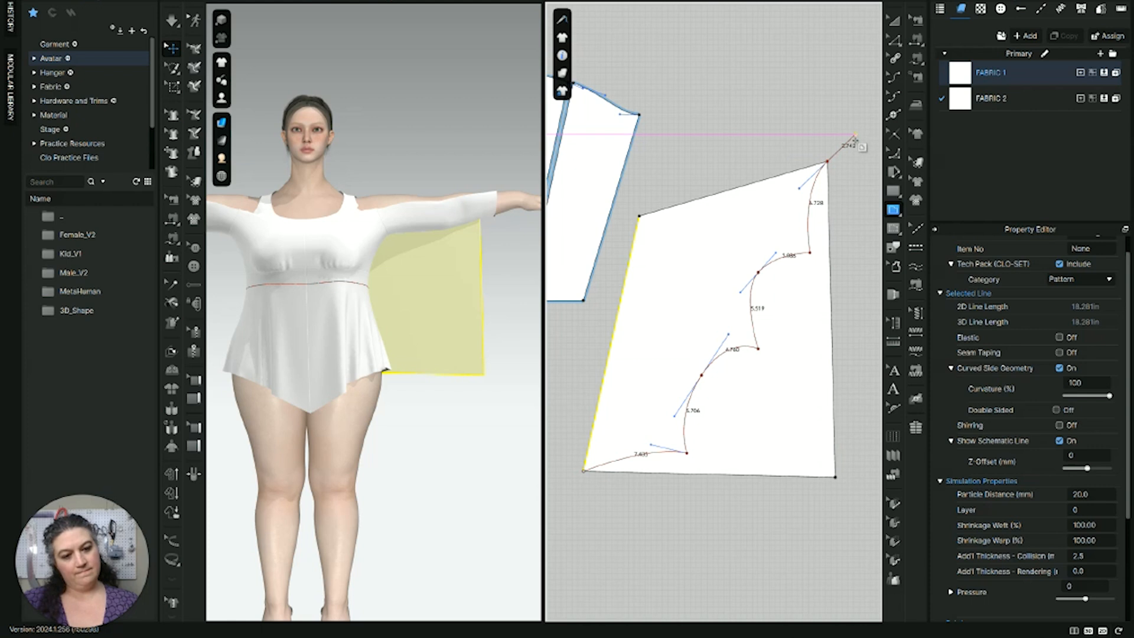
click(828, 160)
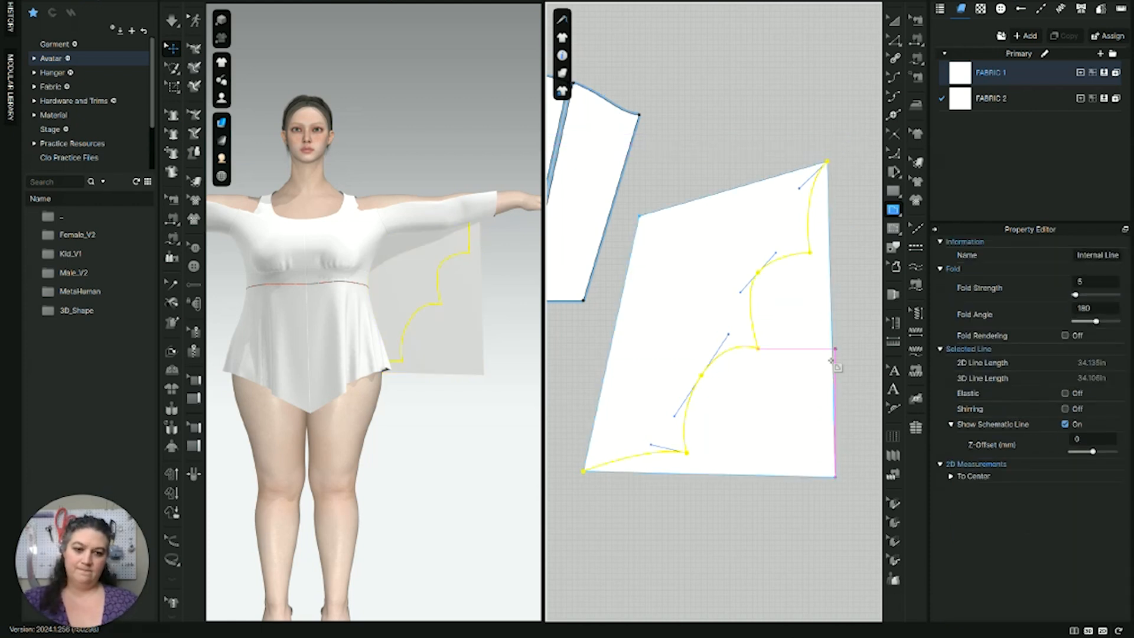
scroll(786, 366, down, 2)
scroll(790, 382, up, 5)
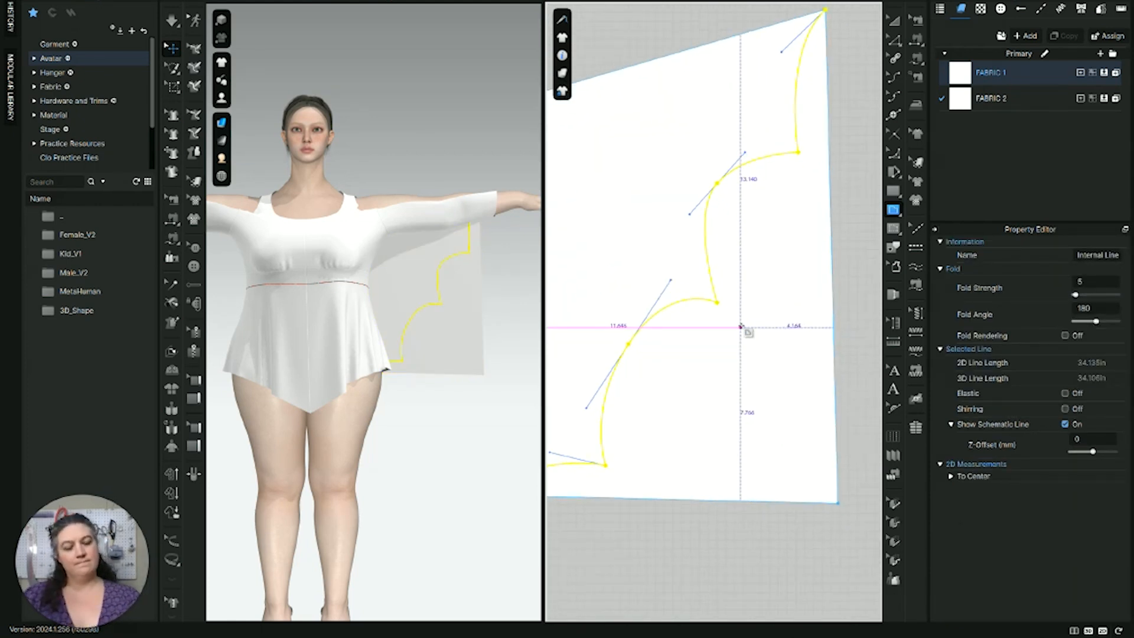
Step: Move the lowest point of the scalloped line upward and outward to reshape the lower curves on the wing panel
key(z)
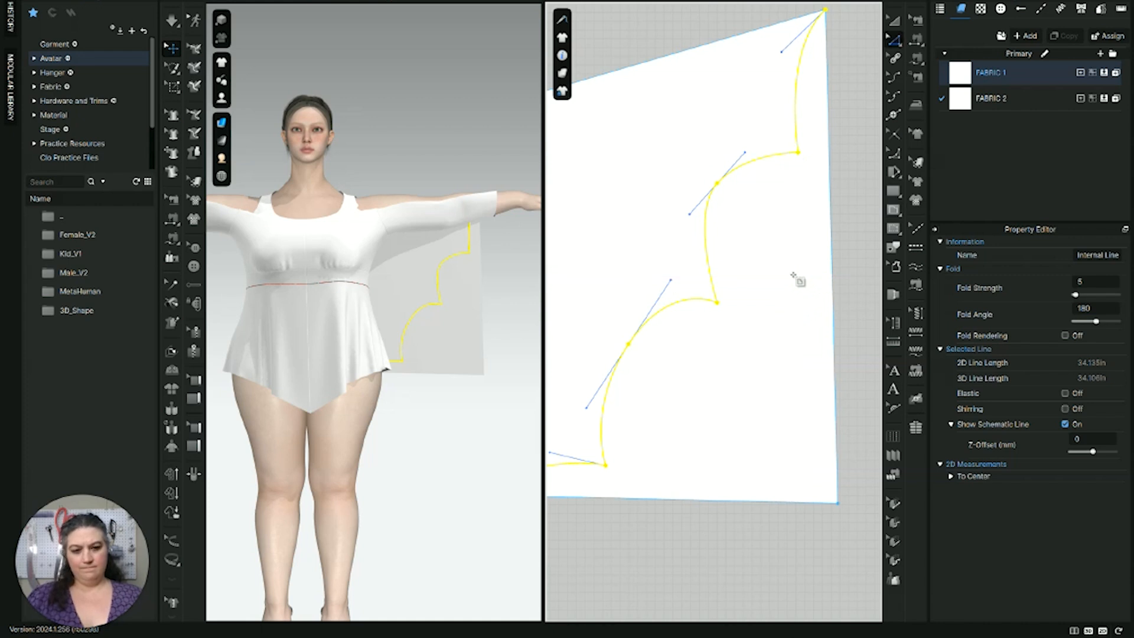
scroll(799, 279, down, 4)
scroll(842, 319, up, 3)
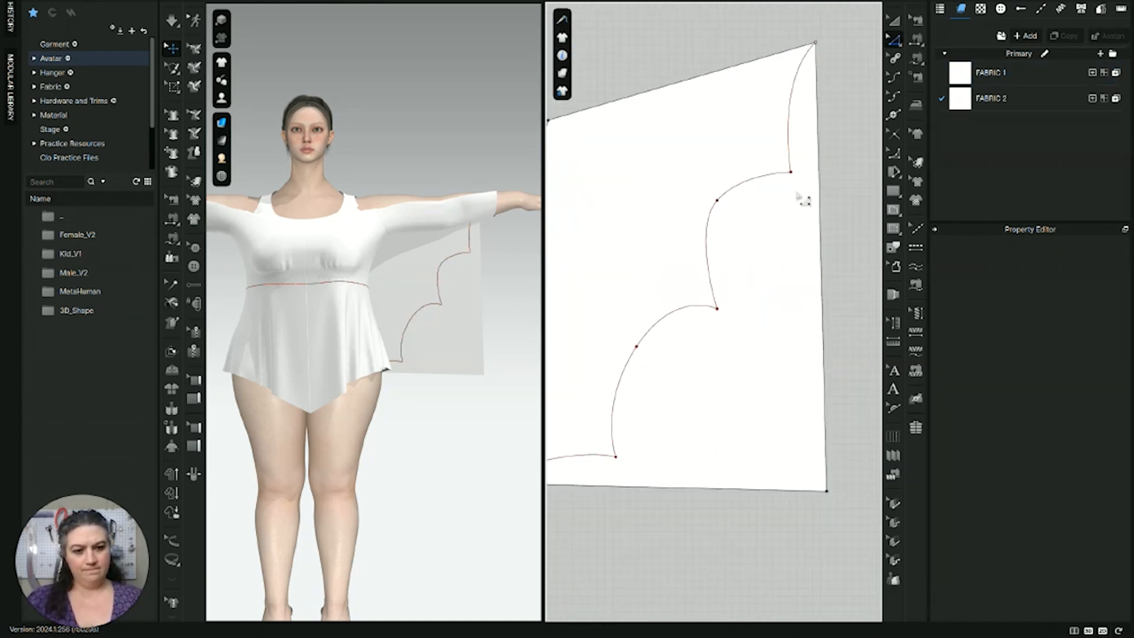
right_drag(405, 363, 454, 363)
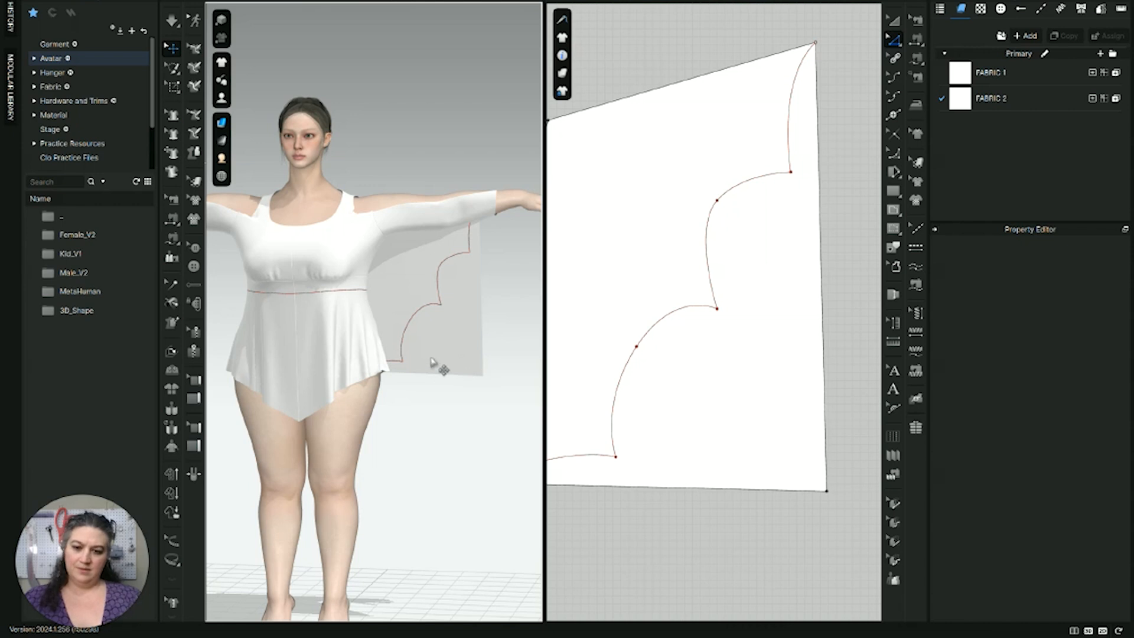
right_drag(678, 397, 762, 359)
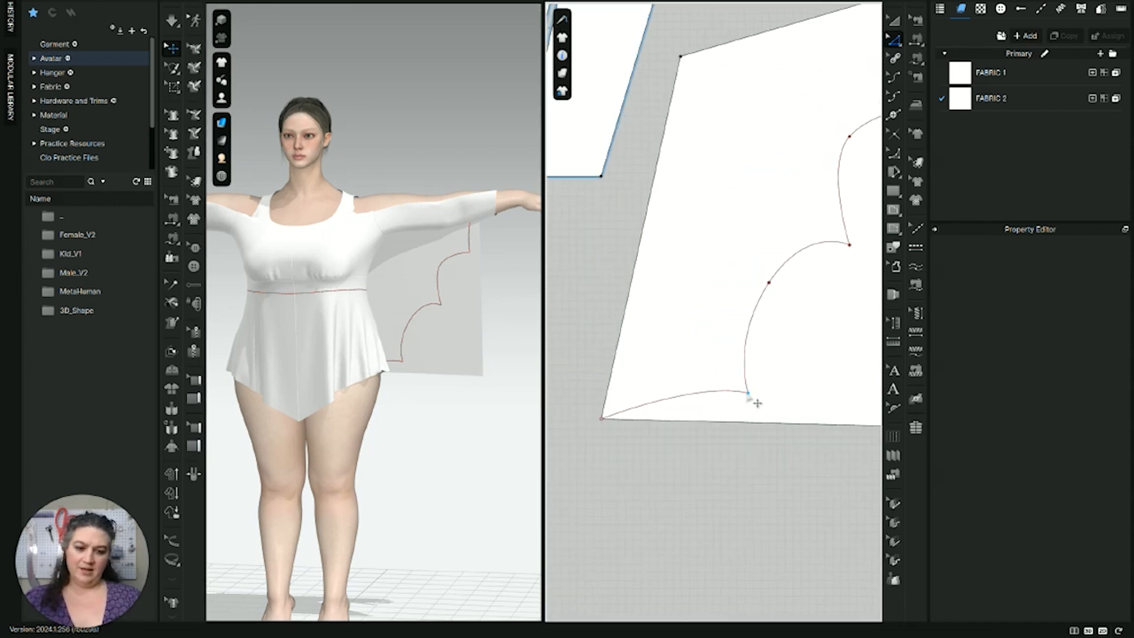
drag(757, 403, 772, 378)
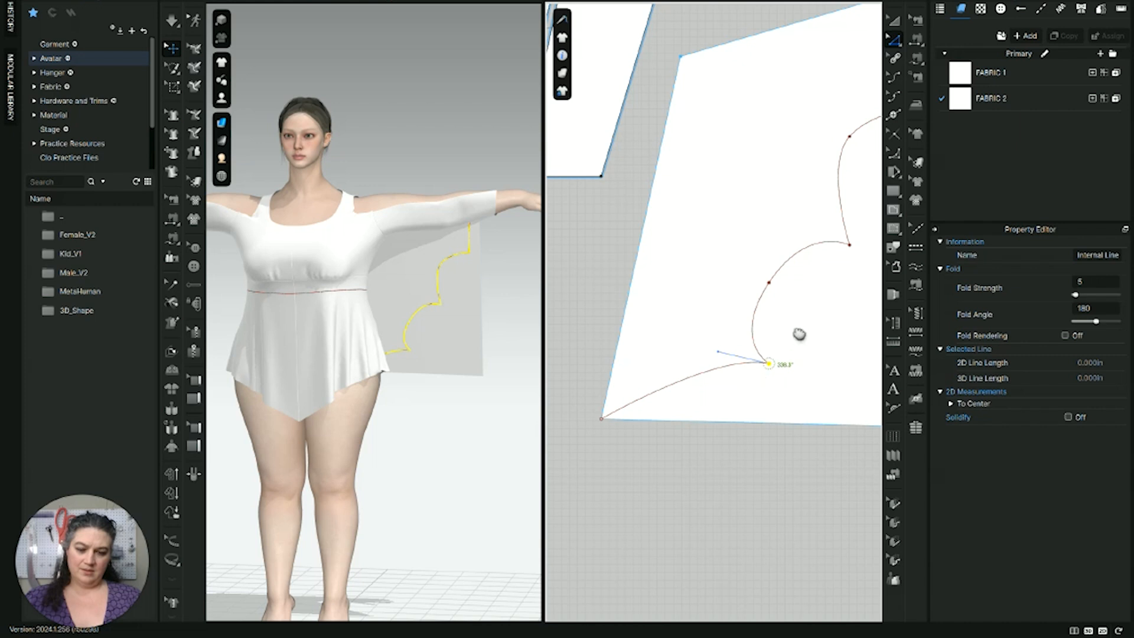
Step: Reshape the middle scallop by adjusting its curve point and handles, and move its outer point slightly outward
scroll(691, 324, up, 3)
click(677, 319)
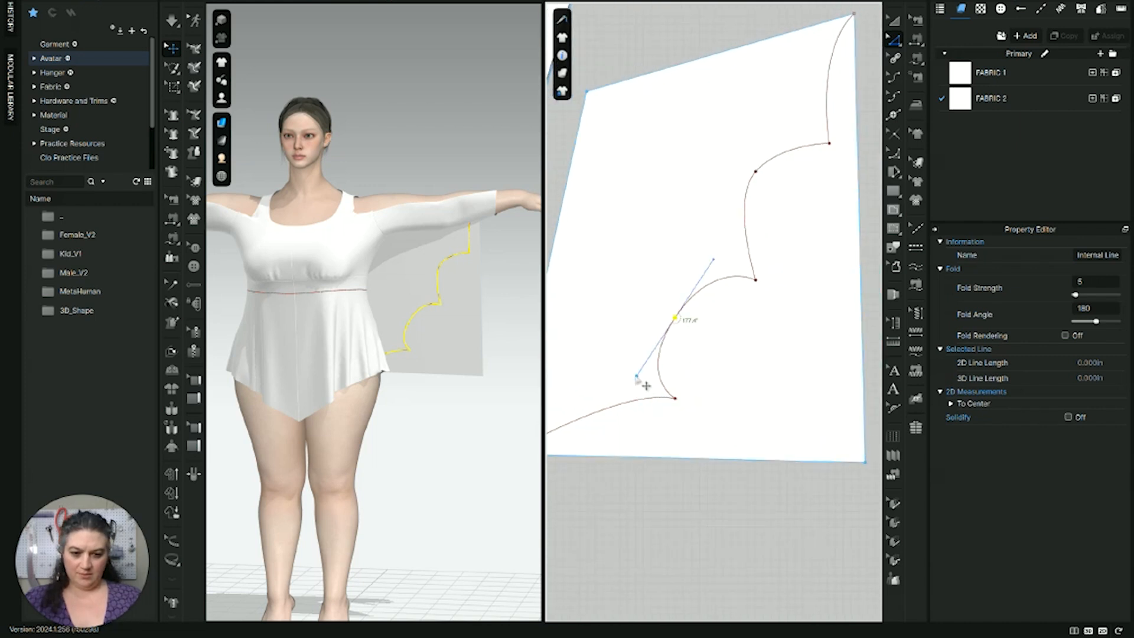
drag(636, 377, 651, 352)
drag(713, 260, 676, 304)
drag(756, 280, 776, 286)
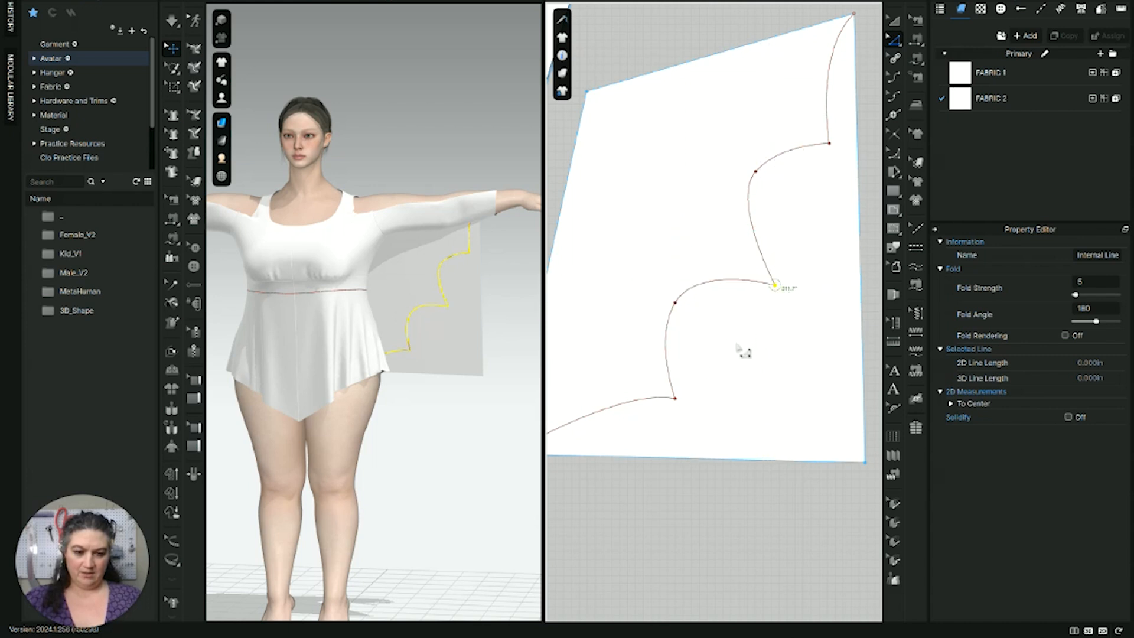
Step: Adjust the uppermost scallop point and bend the curve running up to the raised outer corner further inward
middle_drag(737, 345, 648, 398)
drag(741, 198, 755, 199)
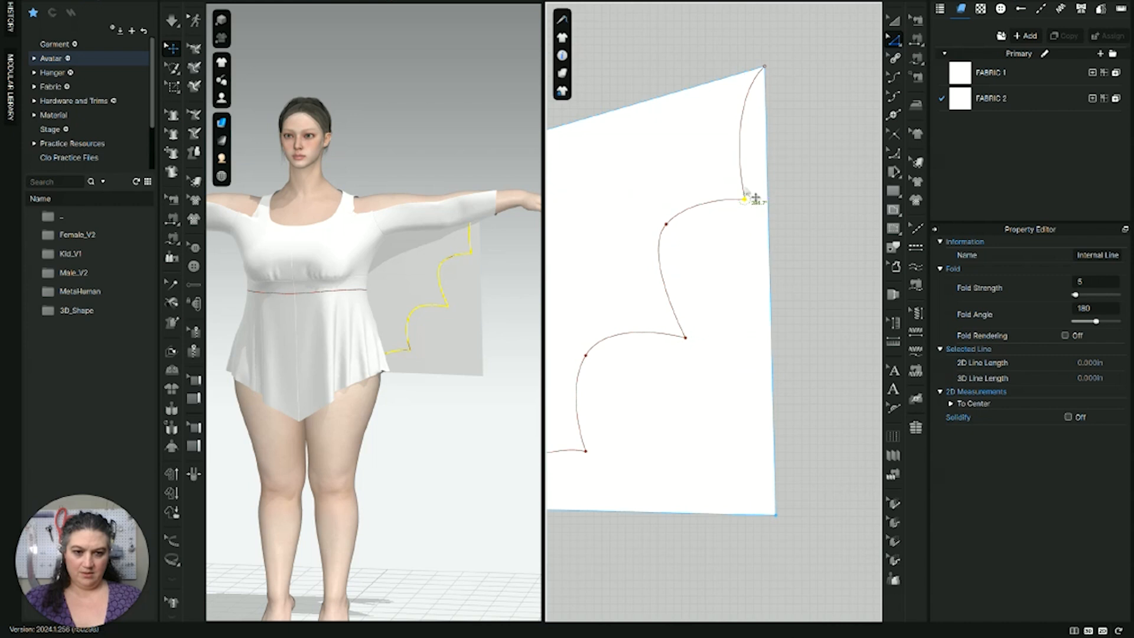
click(750, 136)
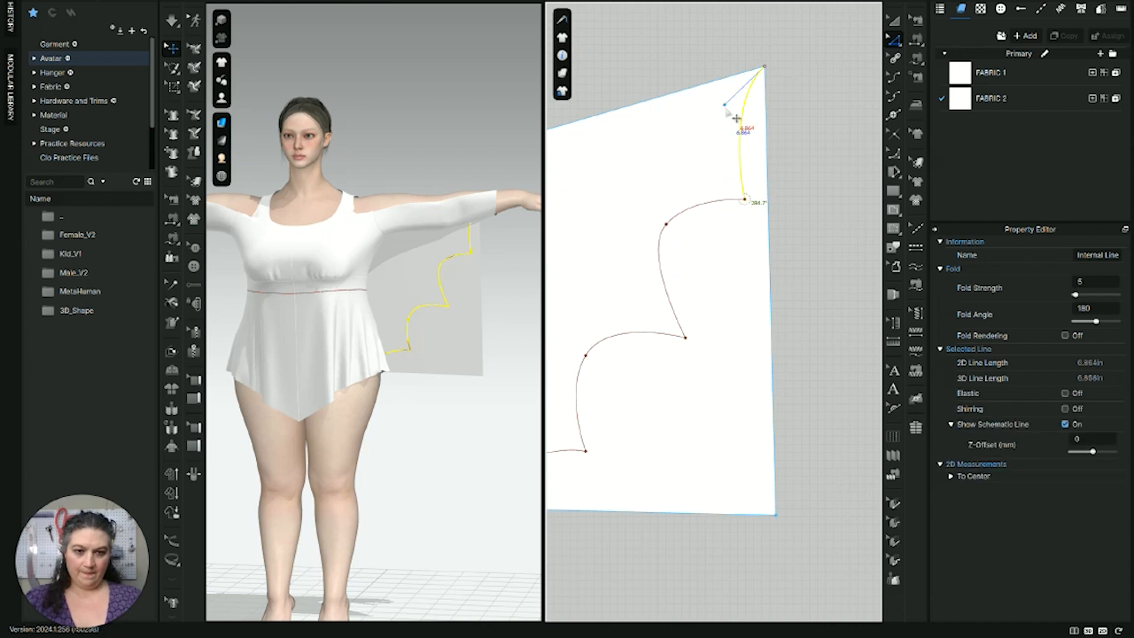
drag(726, 107, 708, 109)
click(727, 344)
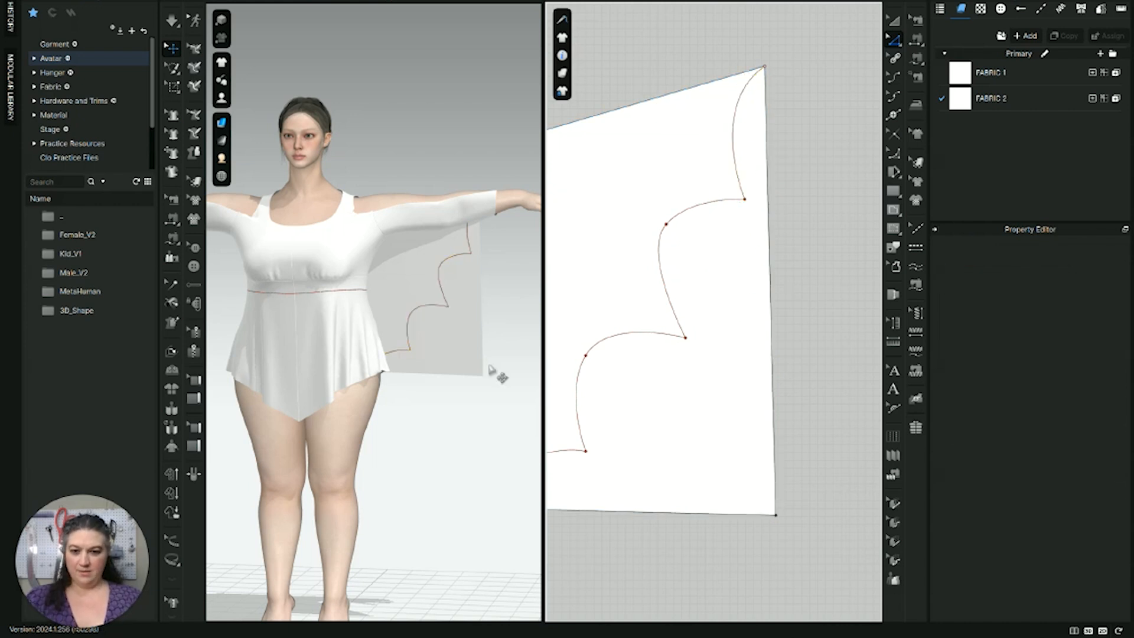
Step: Move the wing panel slightly down and outward in the 3D view
mouse_move(468, 352)
right_down()
mouse_move(494, 327)
mouse_move(470, 339)
right_up()
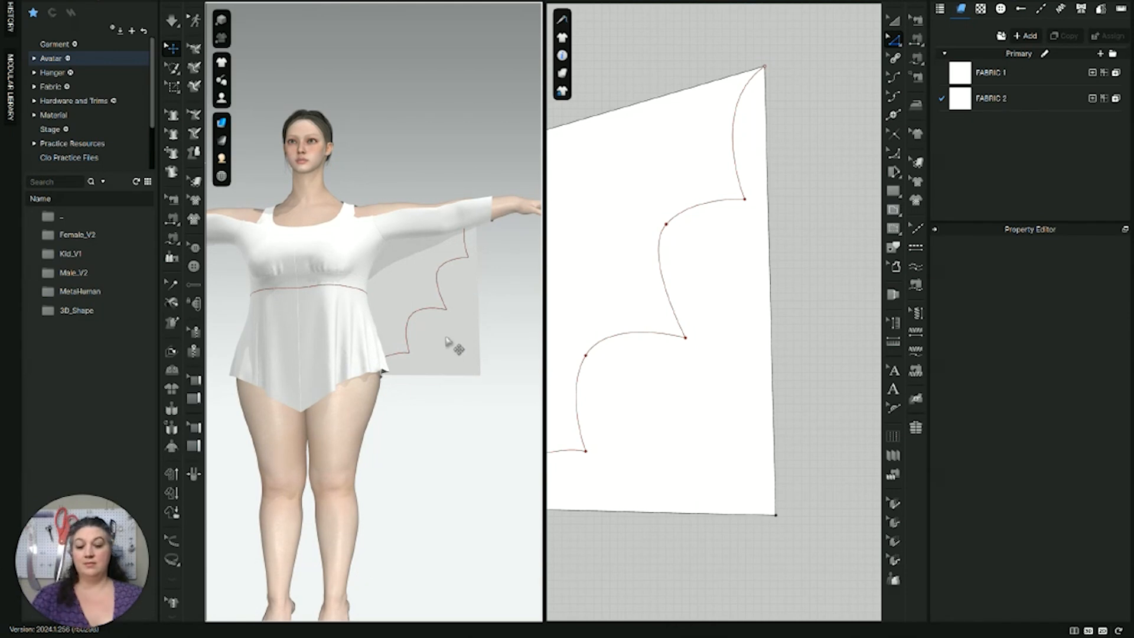
click(447, 340)
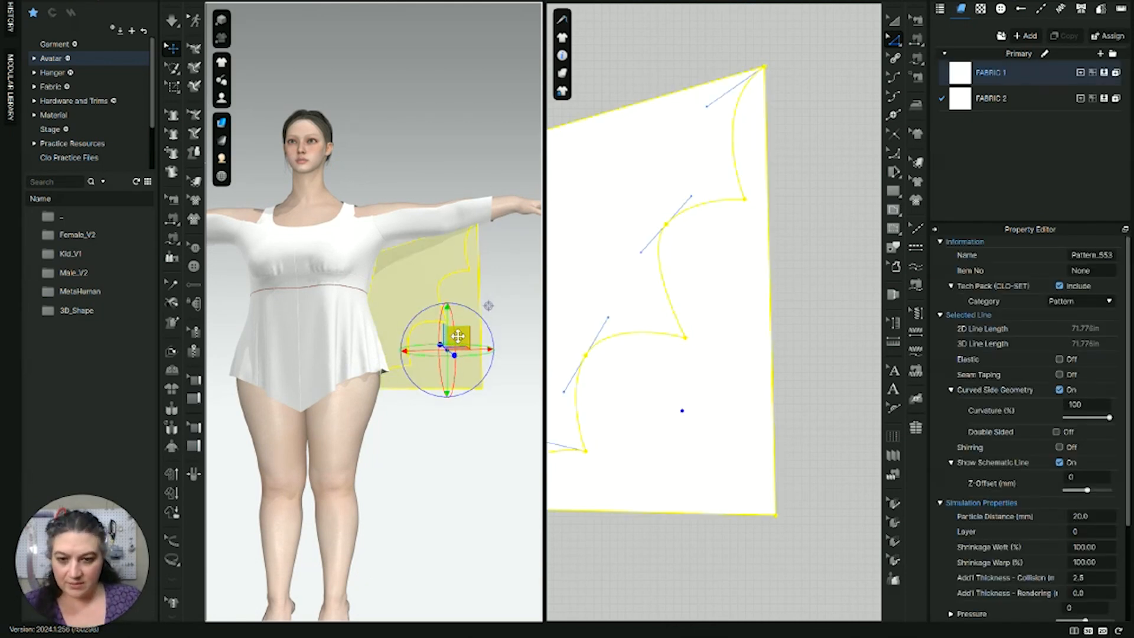
click(482, 437)
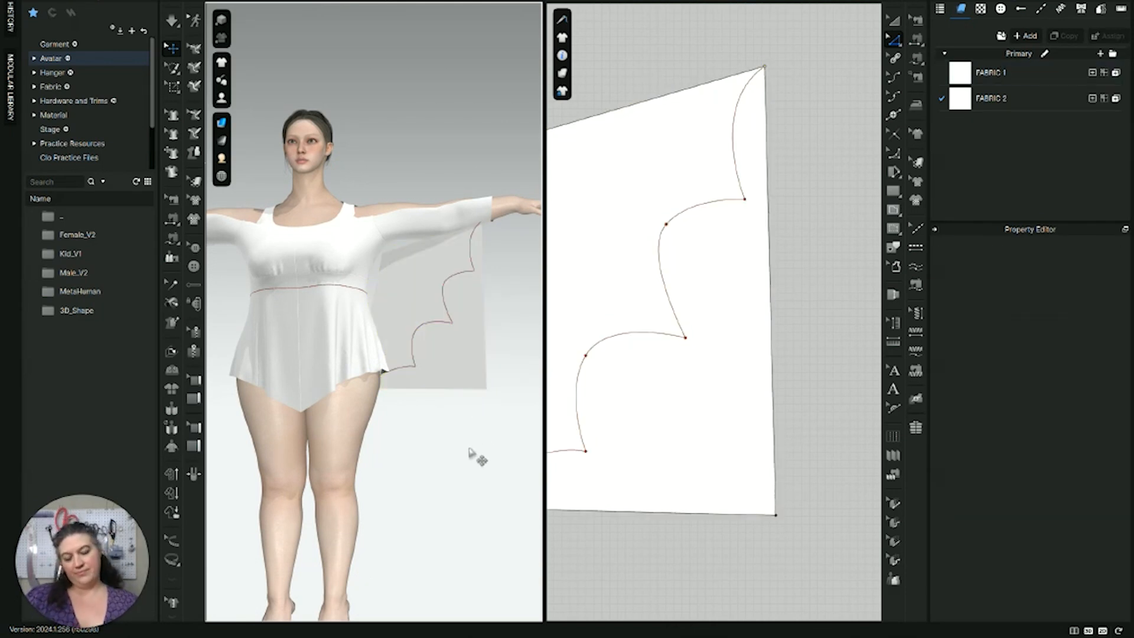
scroll(446, 293, down, 2)
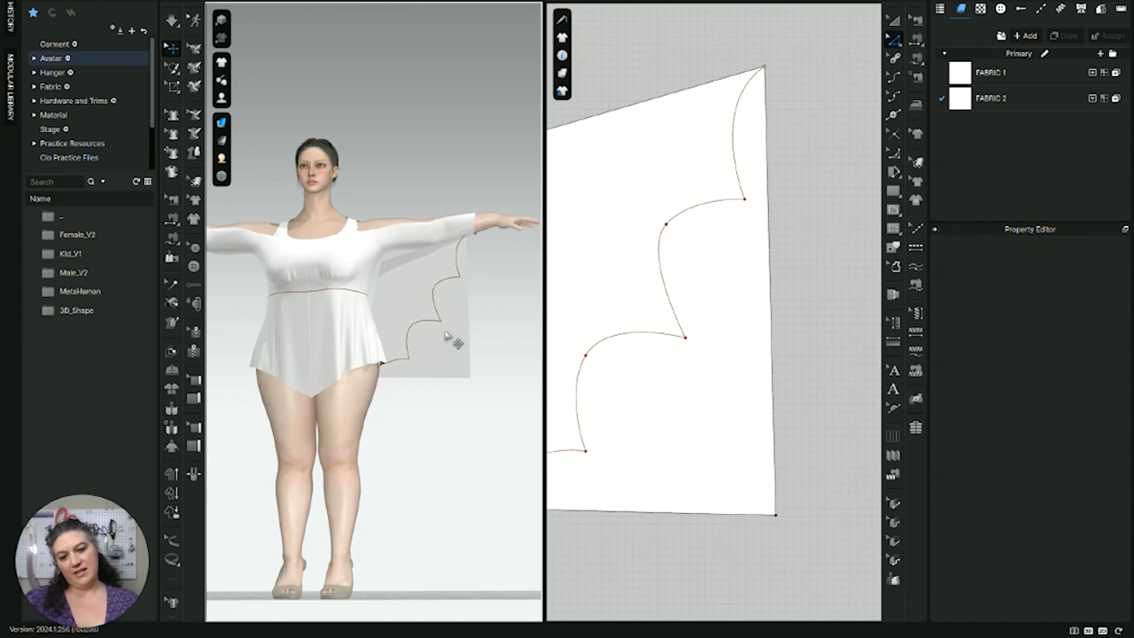
Step: Cut the wing panel along the full scalloped internal line
right_drag(668, 410, 683, 354)
click(650, 329)
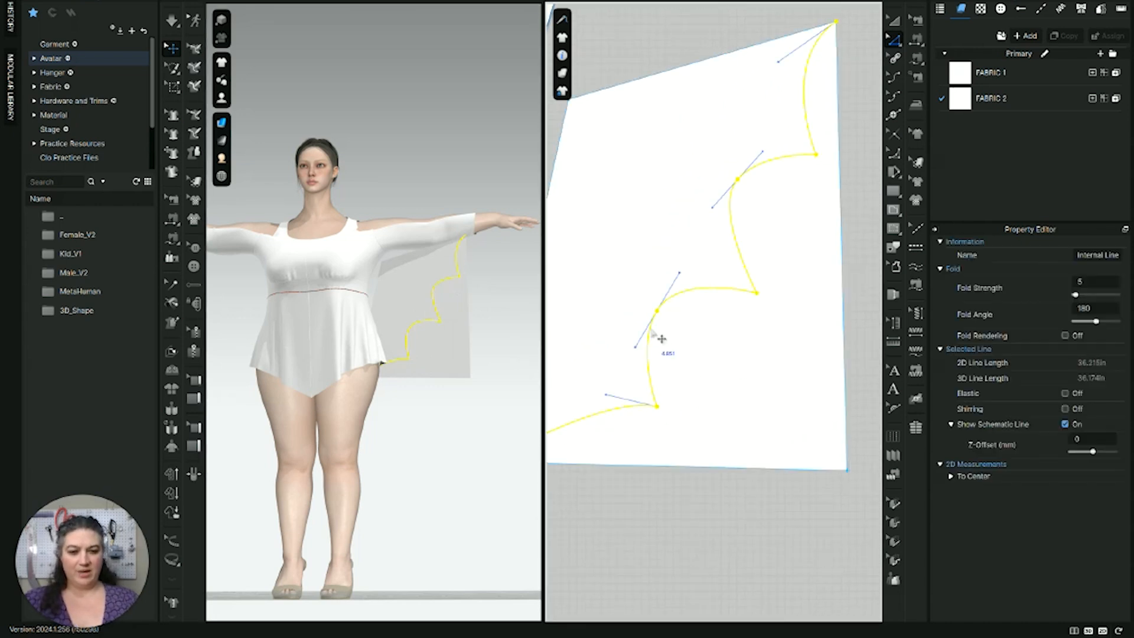
right_click(651, 331)
click(667, 500)
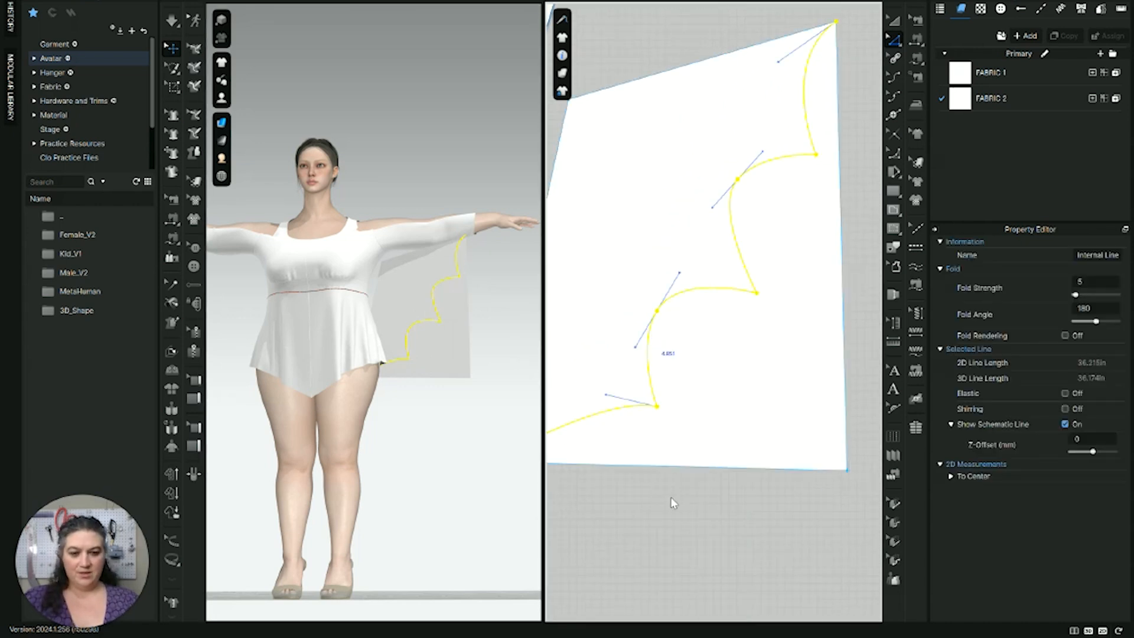
click(679, 494)
Step: Archive the leftover outer piece and move its outline well above the wing panel in the 2D layout
scroll(703, 478, down, 3)
click(718, 438)
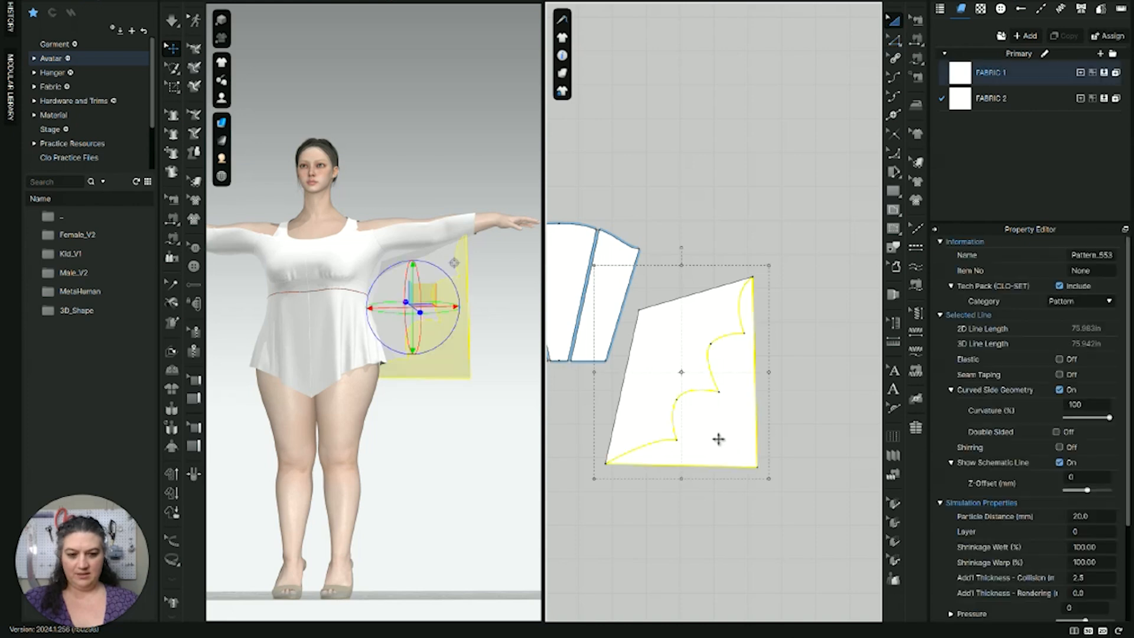
right_click(719, 438)
click(768, 343)
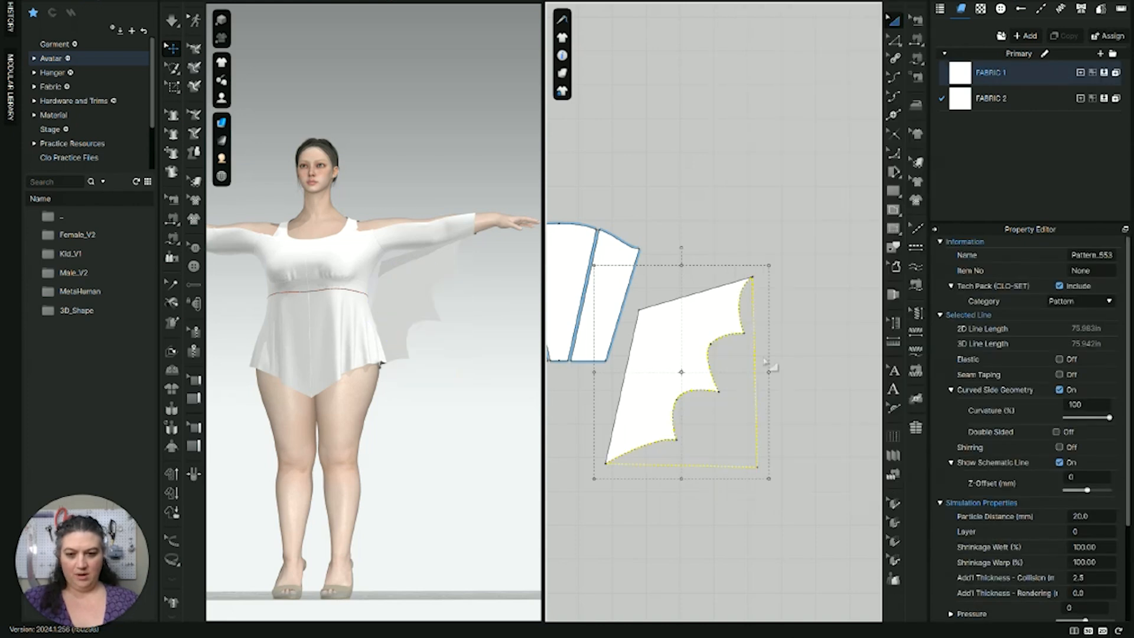
click(752, 507)
drag(722, 464, 799, 130)
middle_drag(739, 289, 729, 526)
drag(773, 347, 760, 112)
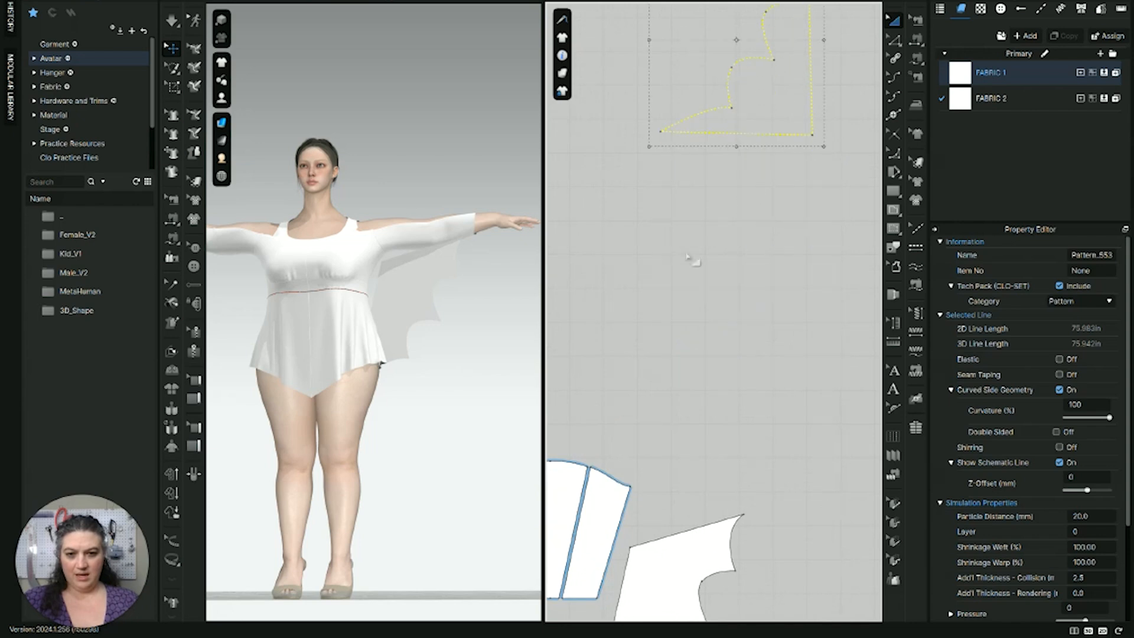
Step: Clone the scalloped panel as a Symmetric Pattern (with Sewing) and place the copy beside the opposite sleeve pattern
middle_drag(618, 404, 727, 293)
scroll(614, 397, down, 3)
click(738, 343)
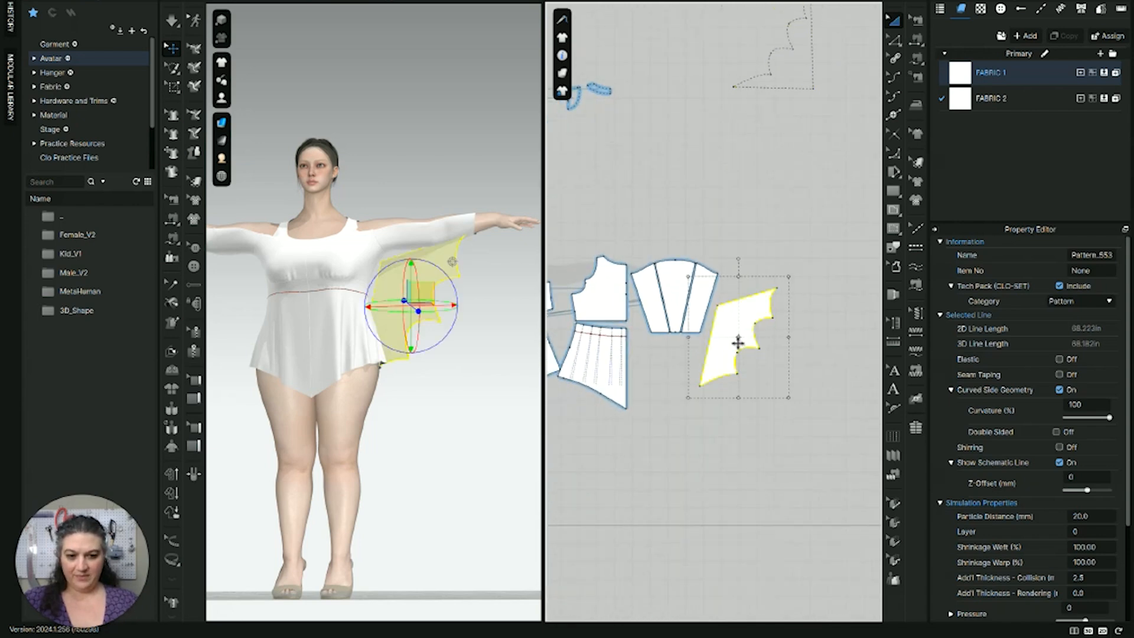
right_click(738, 342)
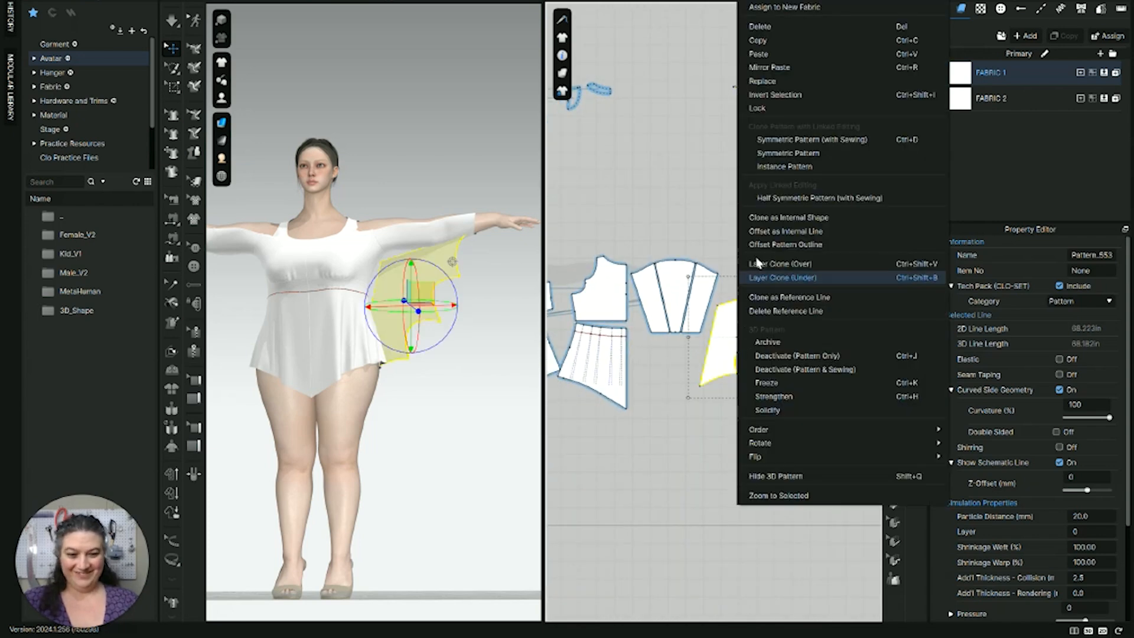
click(785, 143)
middle_drag(768, 371, 861, 392)
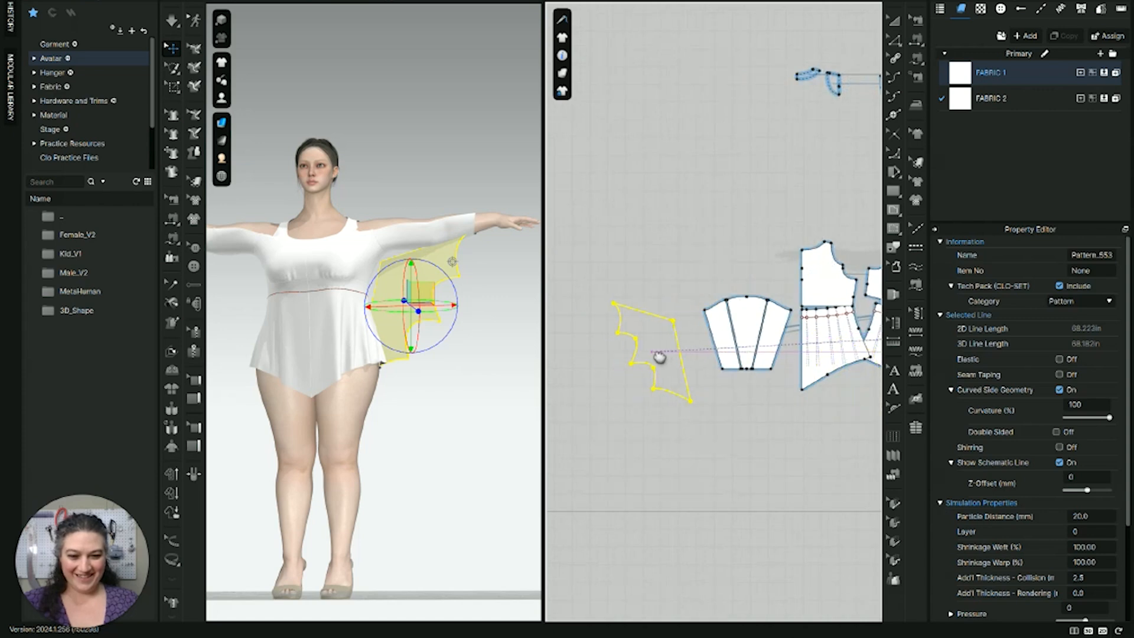
click(722, 371)
Step: Sew the wing panel's slanted side edge to the front peplum's side edge and the front bodice's side seam with free sewing
scroll(625, 397, down, 5)
scroll(632, 407, up, 10)
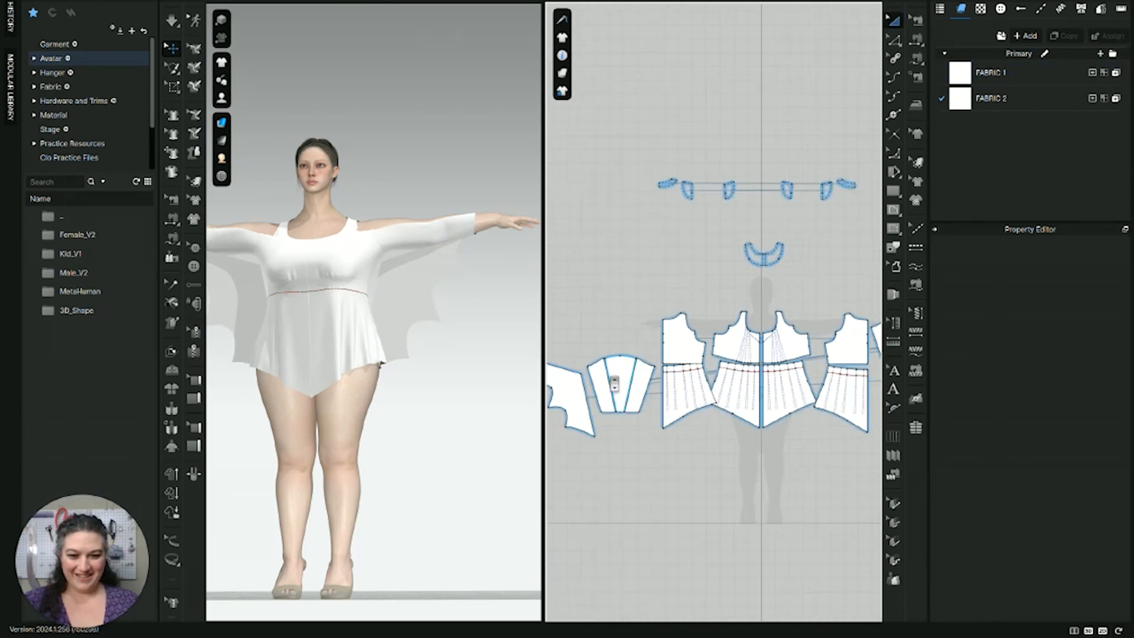
middle_drag(702, 396, 564, 382)
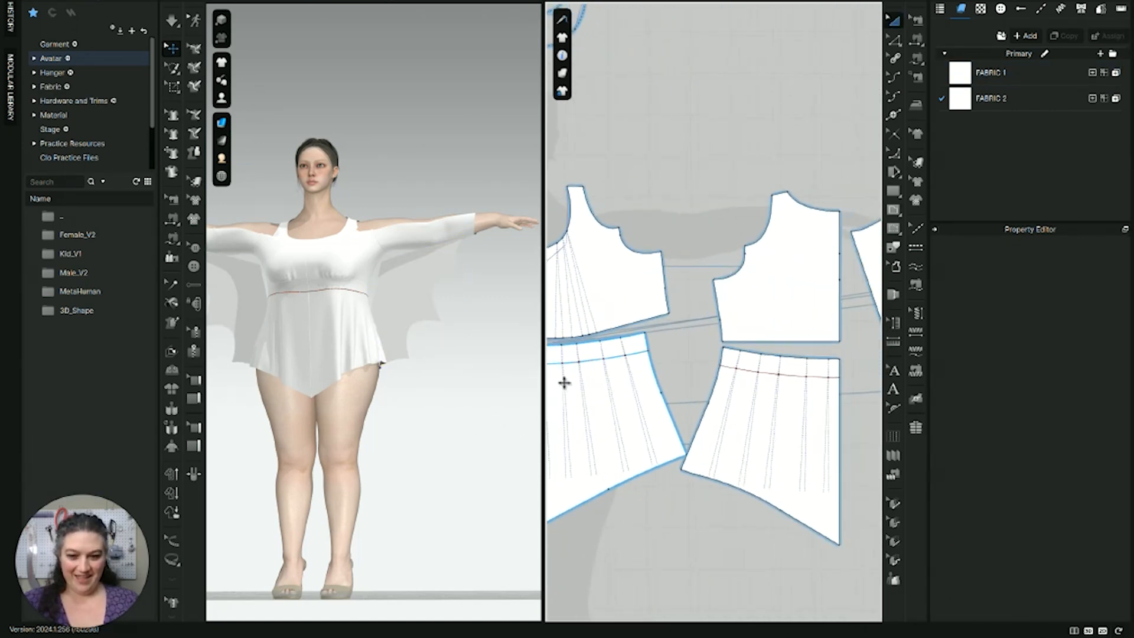
scroll(667, 444, down, 3)
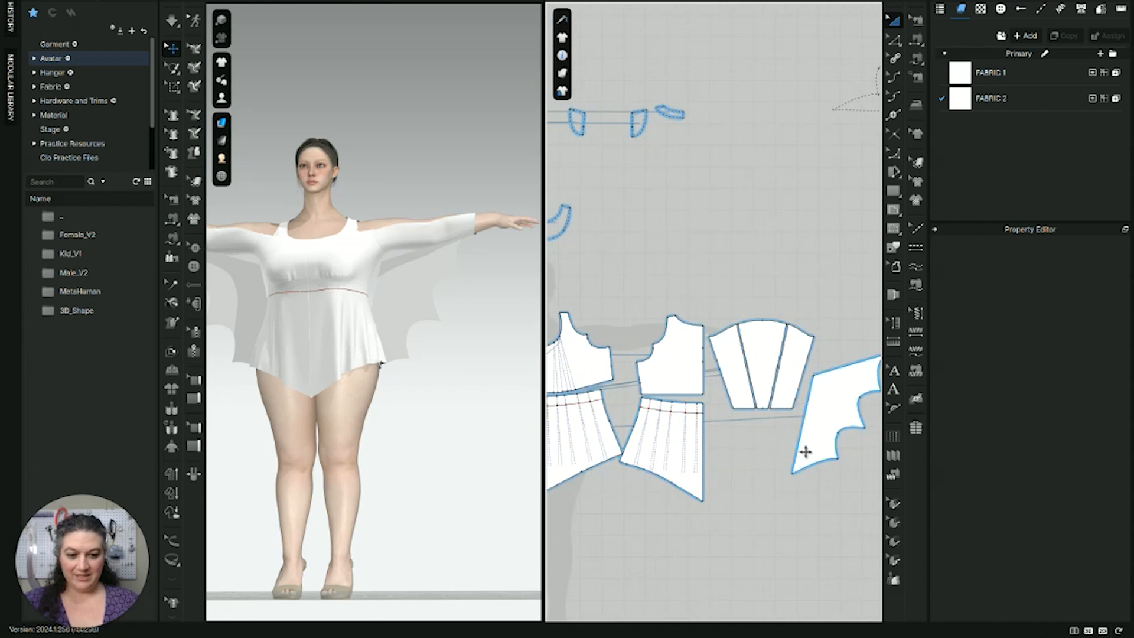
click(920, 60)
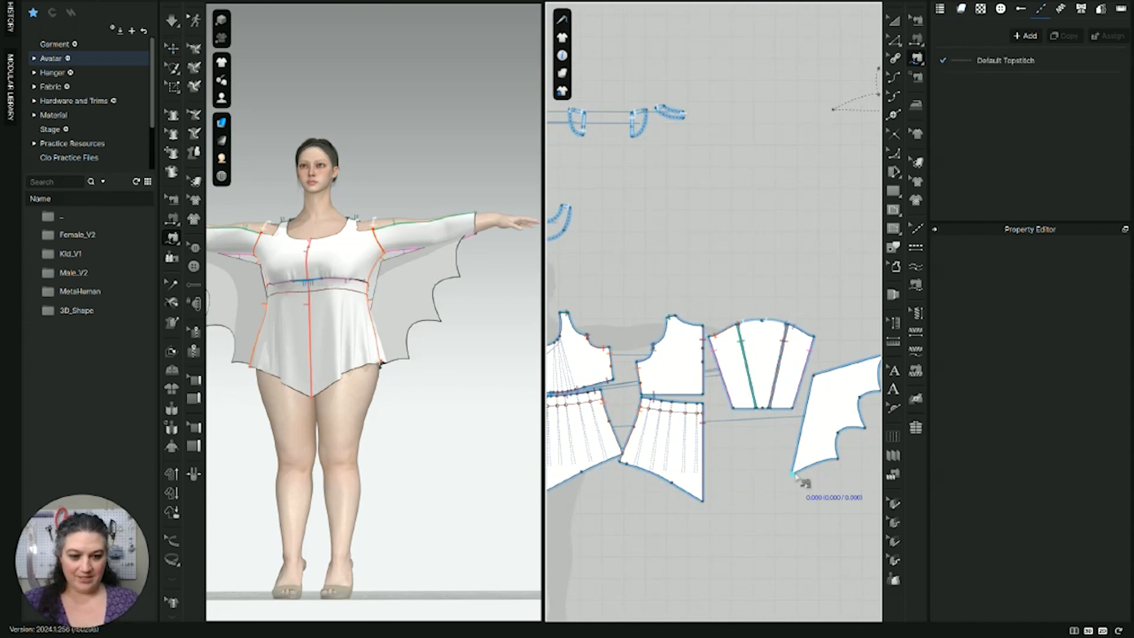
click(808, 387)
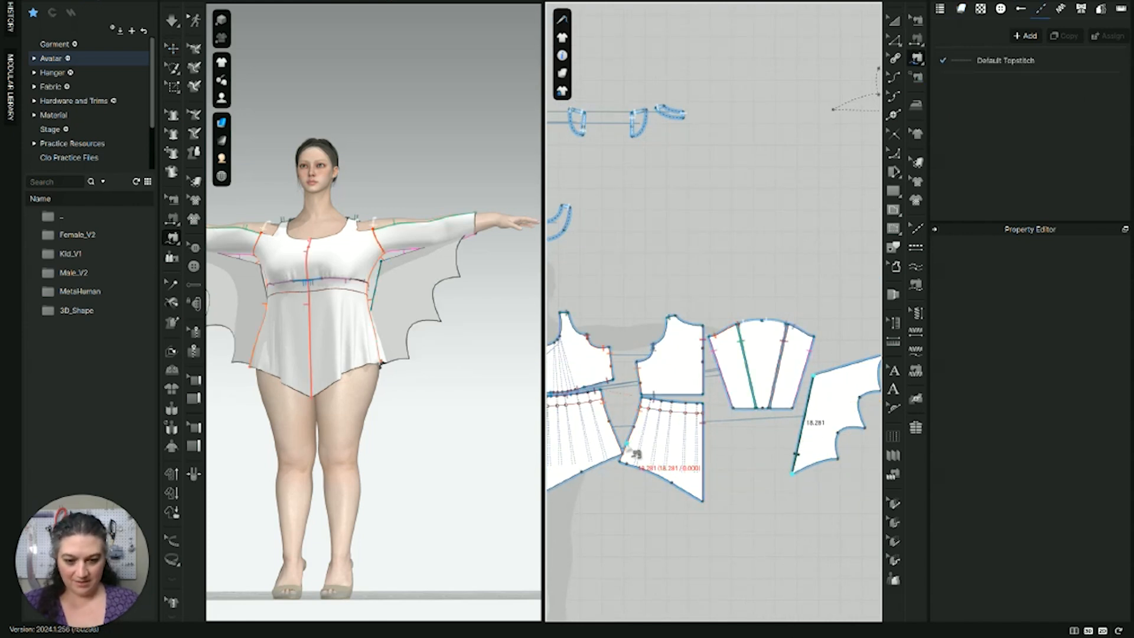
click(608, 403)
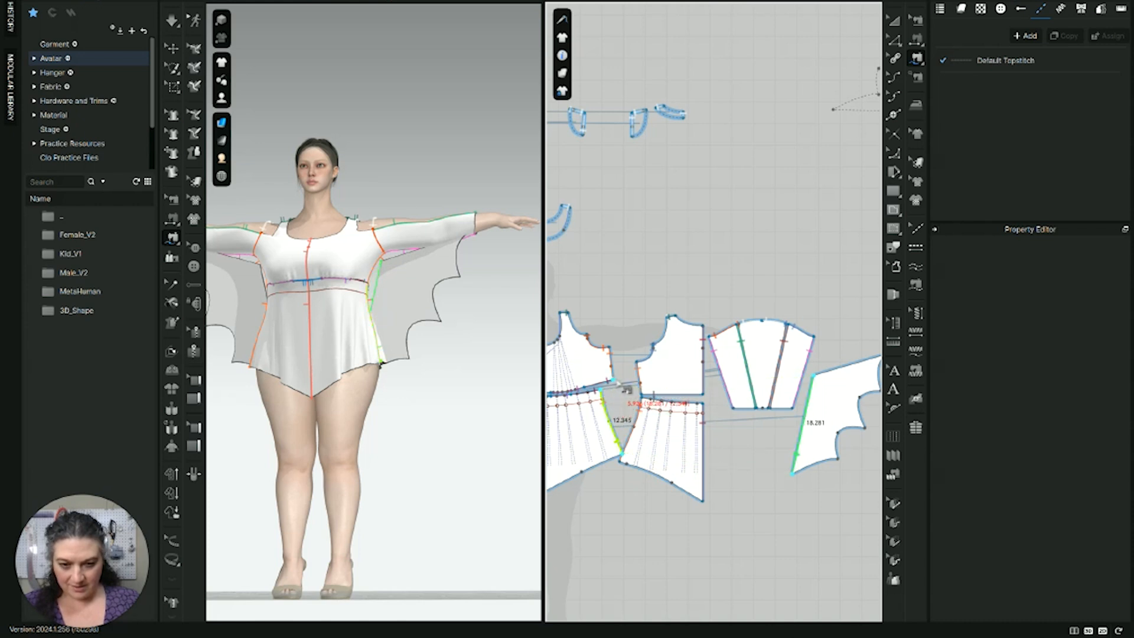
click(614, 360)
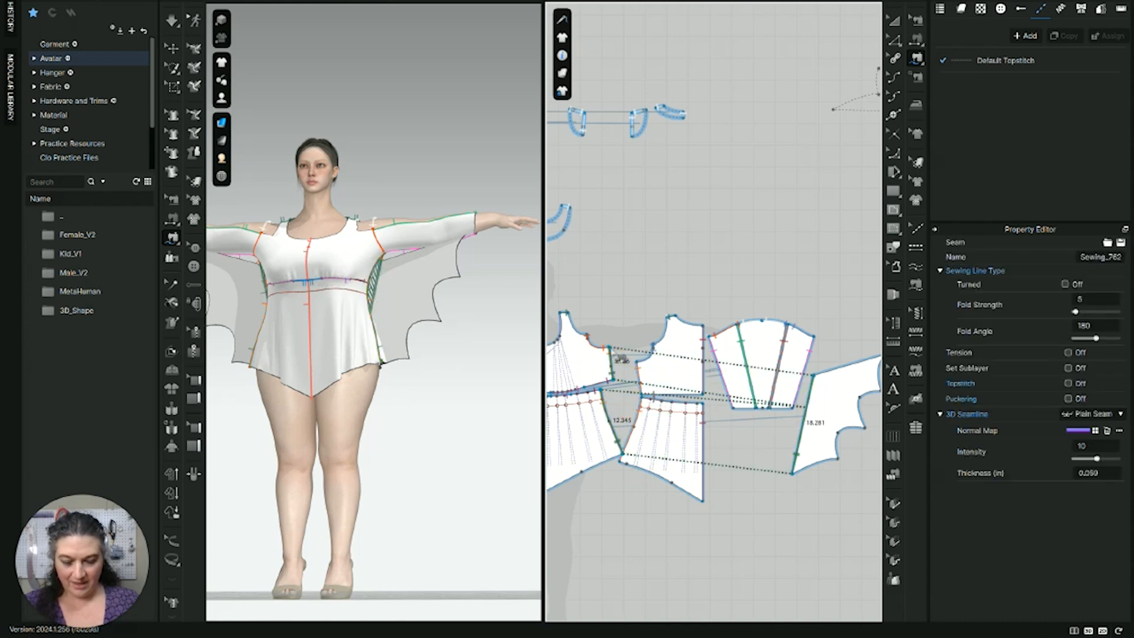
Step: Sew the wing panel's sloped top edge to the full underarm edge of the sleeve on the side nearest the back bodice
scroll(649, 378, up, 3)
middle_drag(660, 381, 597, 390)
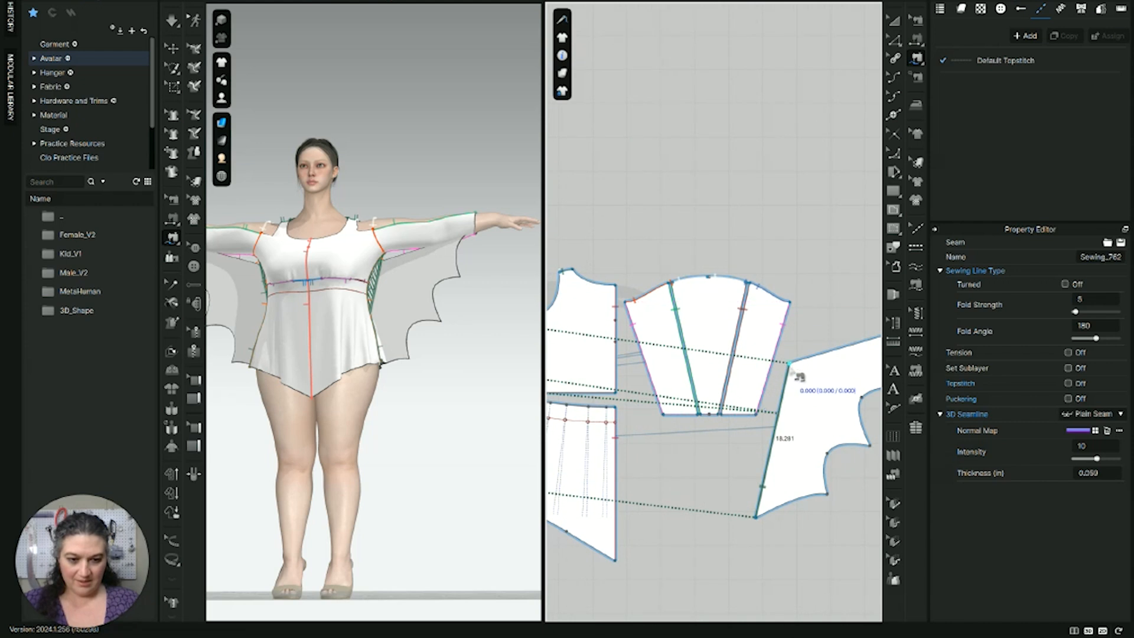
click(794, 367)
middle_drag(794, 367, 693, 392)
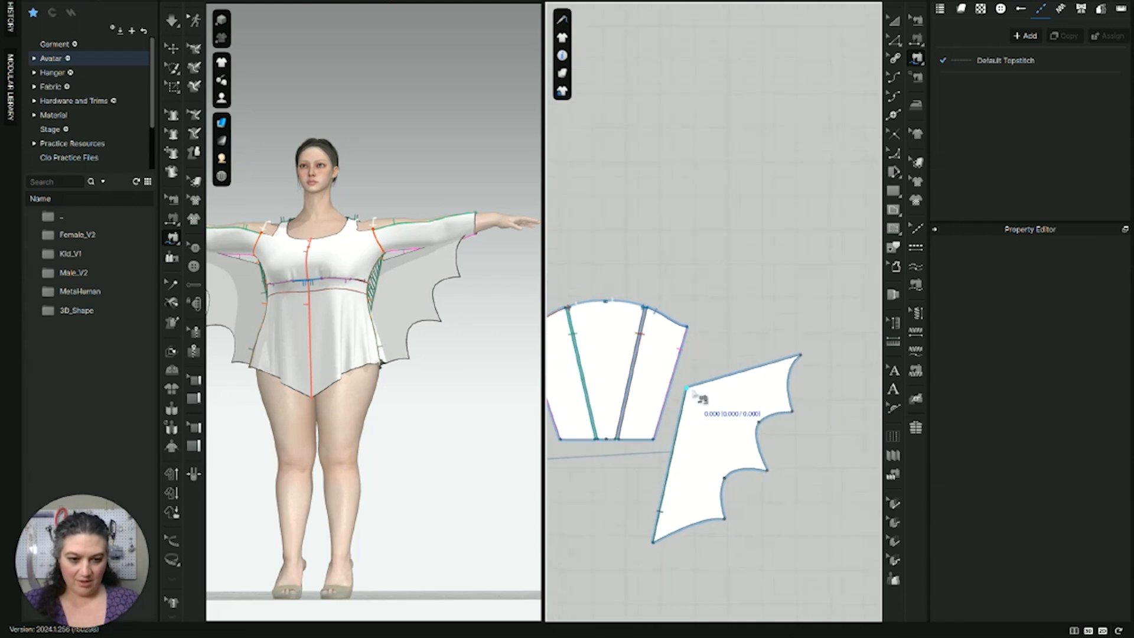
click(801, 356)
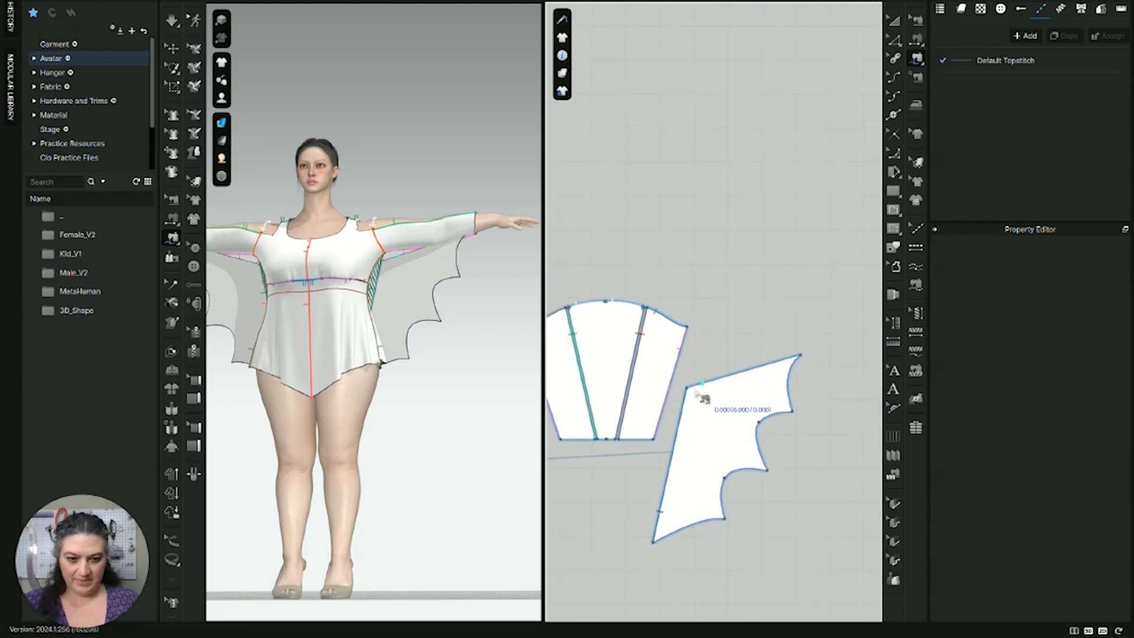
click(802, 359)
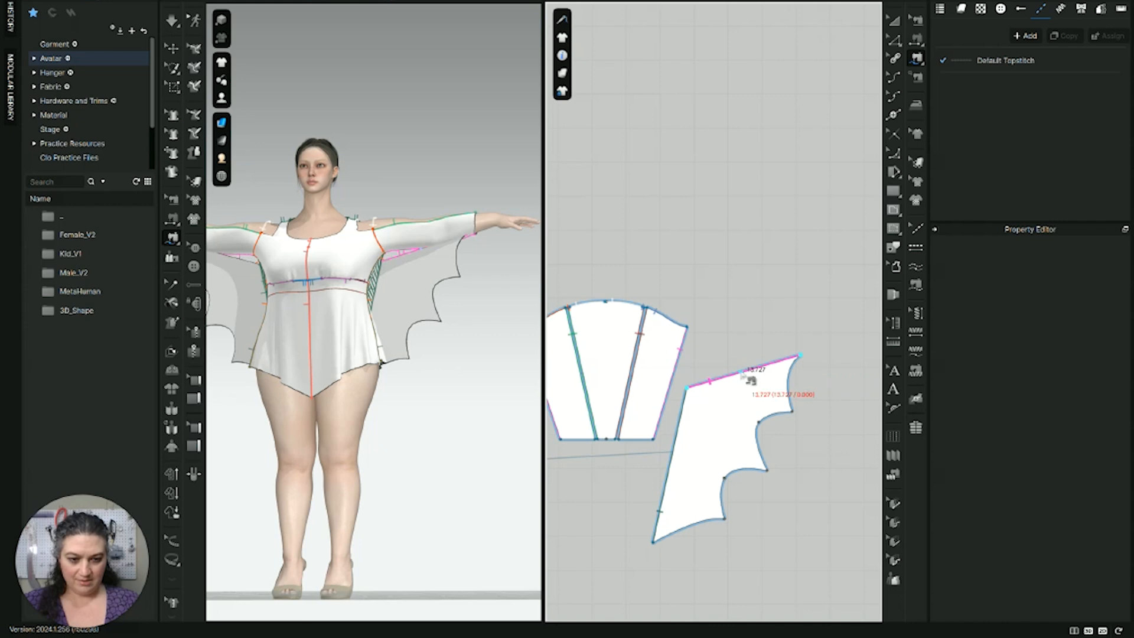
middle_drag(596, 363, 733, 353)
click(659, 317)
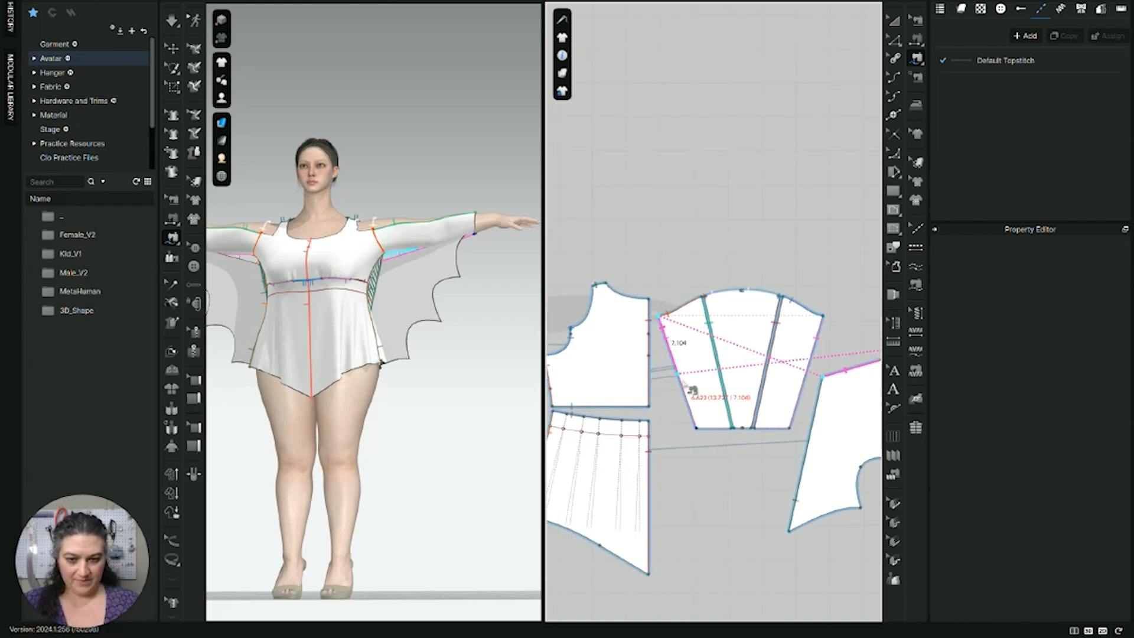
click(696, 428)
scroll(641, 444, down, 2)
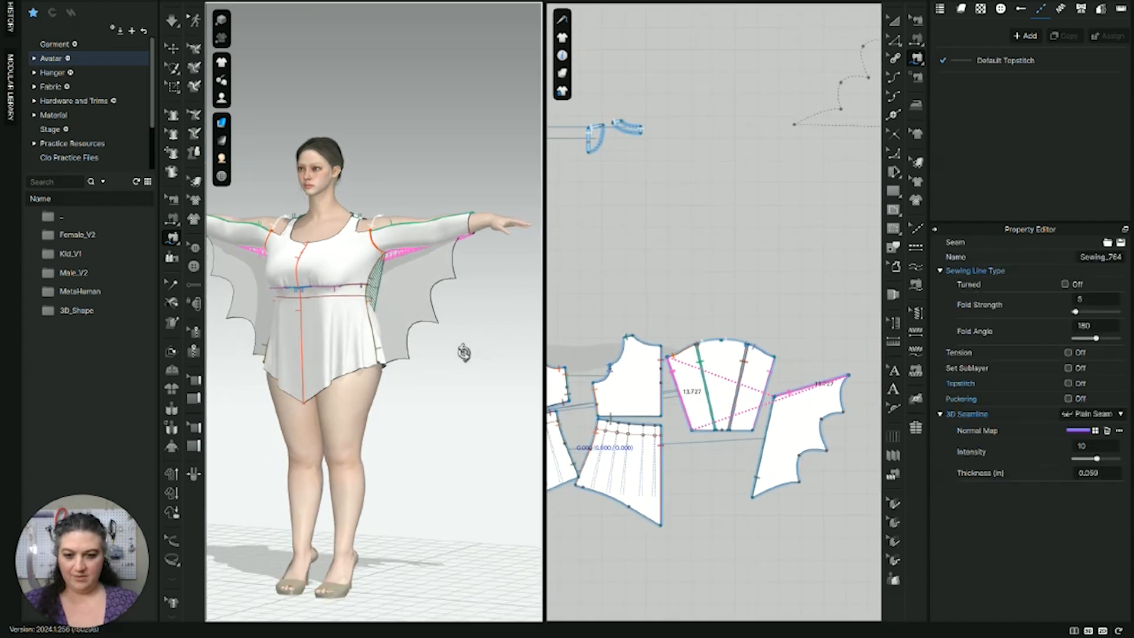
Step: Simulate the garment to drape the sewn wing panels, tugging the wing panel outward from the body
right_drag(431, 299, 463, 365)
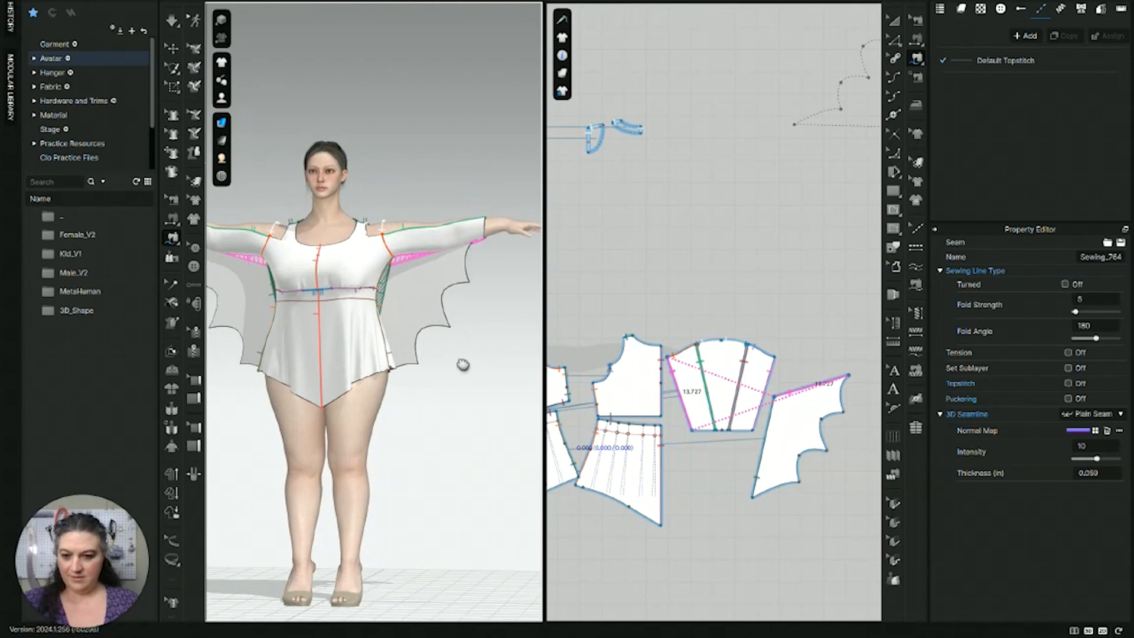
middle_drag(464, 365, 499, 359)
middle_drag(418, 384, 485, 370)
key(space)
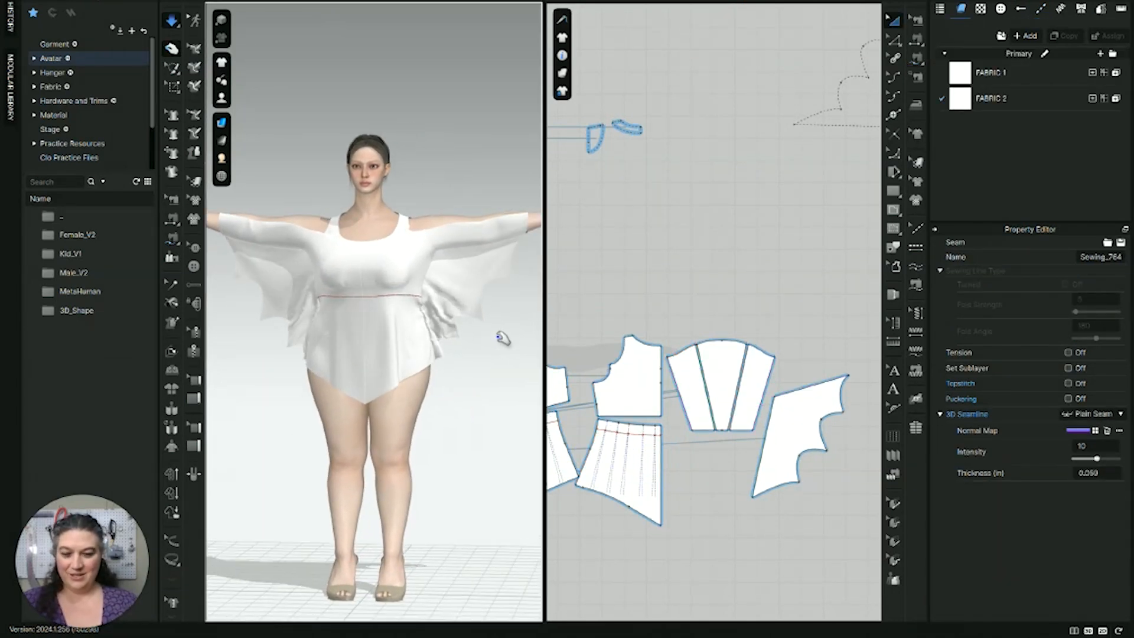
click(456, 300)
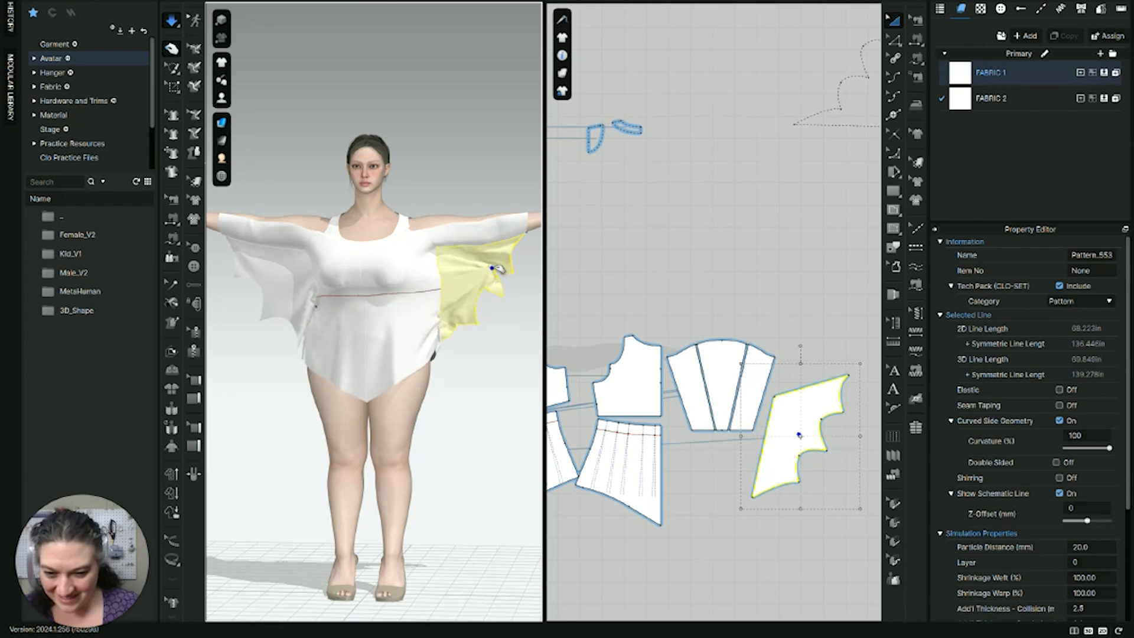
Step: Examine how the draped wing panels hang from the sleeves and side seams, from the front and both sides
right_drag(439, 359, 456, 425)
scroll(373, 368, up, 5)
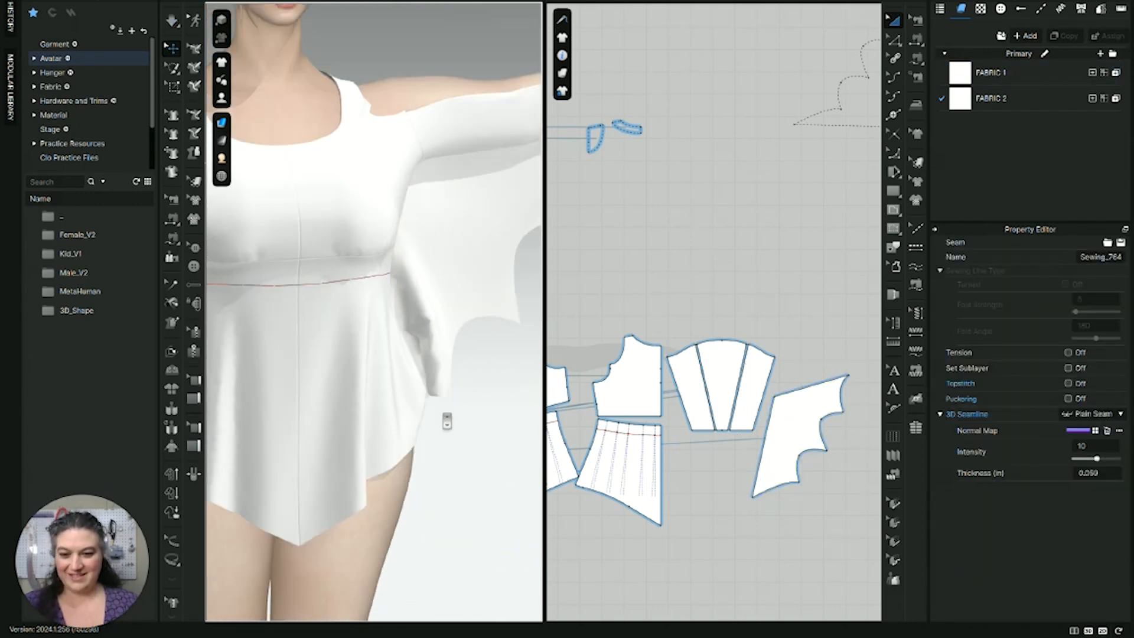
scroll(448, 423, down, 4)
middle_drag(448, 423, 507, 435)
scroll(327, 278, up, 5)
middle_drag(327, 277, 383, 289)
right_drag(382, 289, 307, 258)
middle_drag(307, 258, 319, 253)
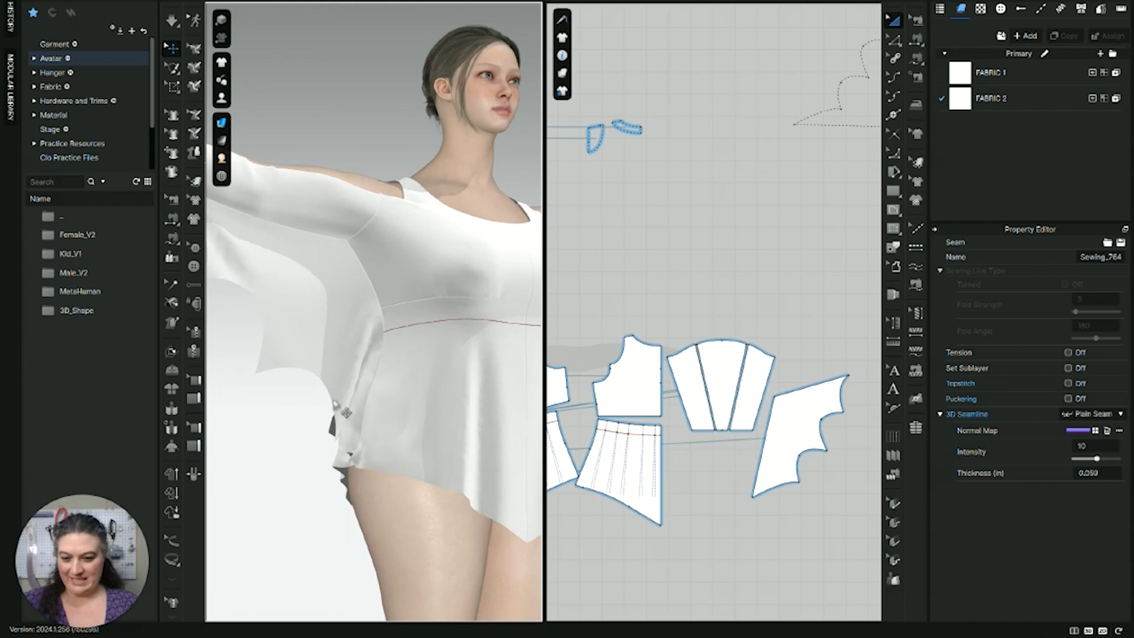
Step: Smooth the wing's drape at the peplum side by pulling the wing panel outward and the peplum's hem corner downward during simulation
click(343, 413)
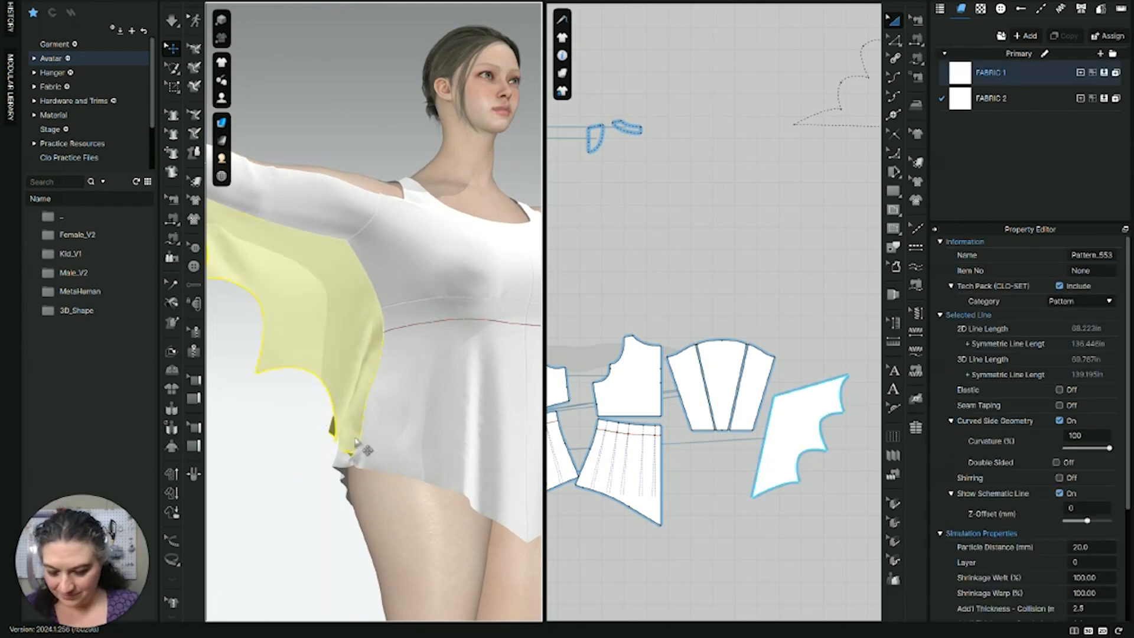
right_drag(356, 442, 272, 431)
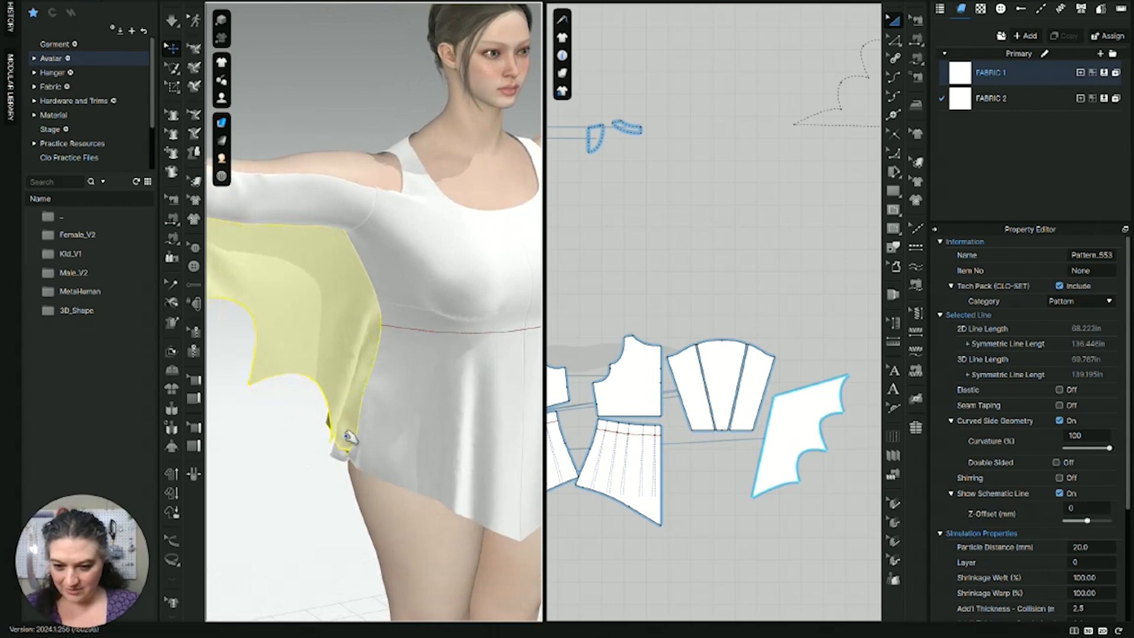
drag(332, 385, 248, 329)
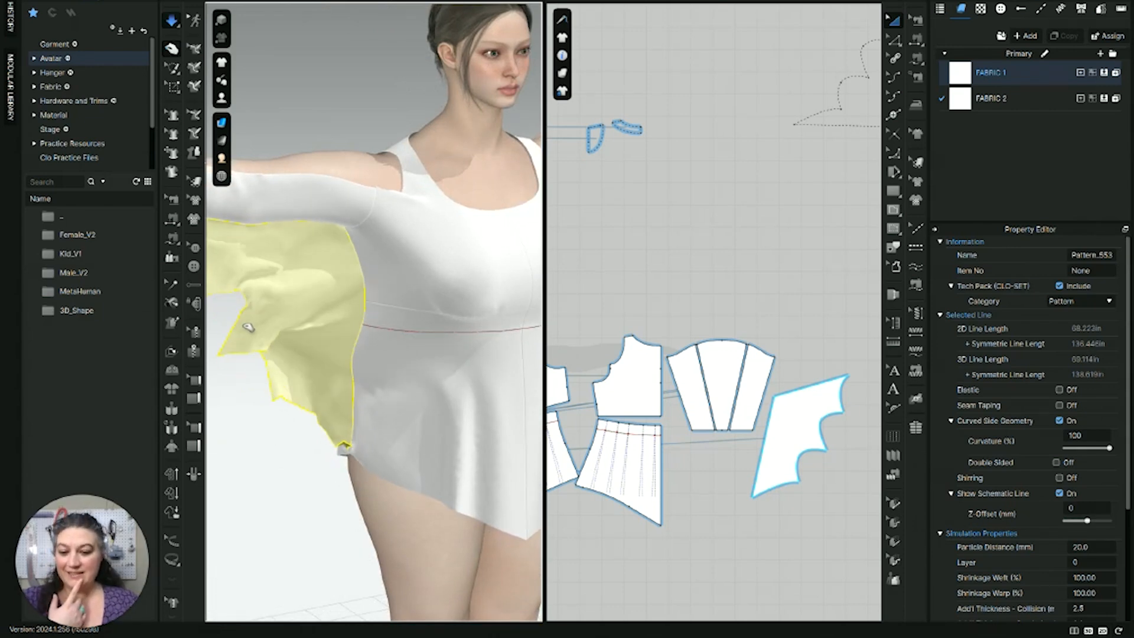
drag(342, 452, 352, 532)
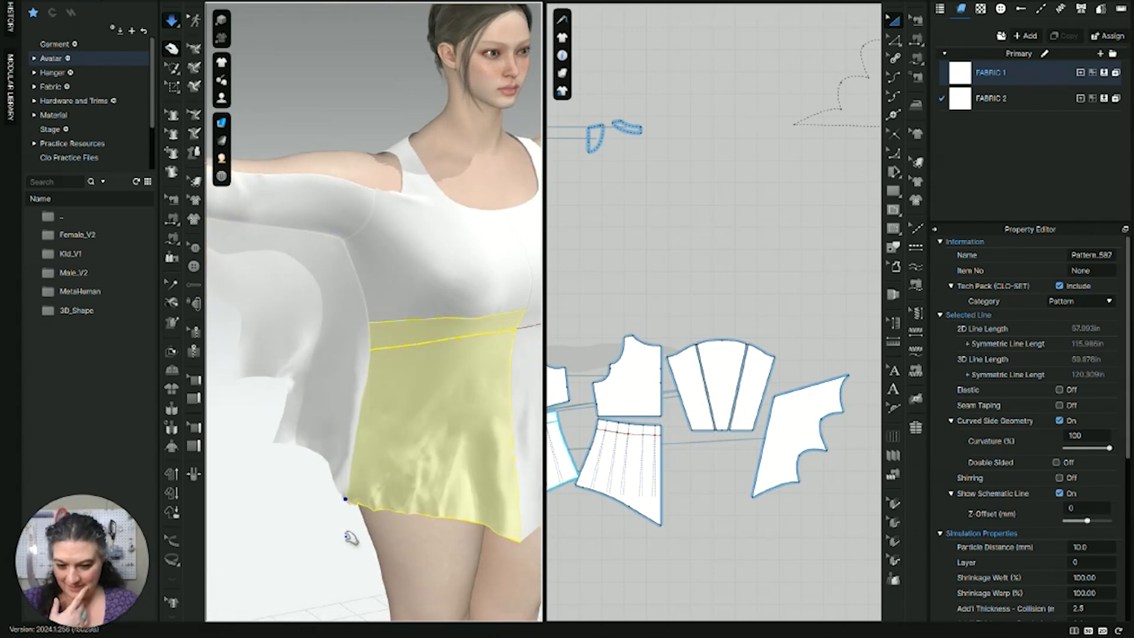
right_drag(351, 532, 319, 463)
click(371, 384)
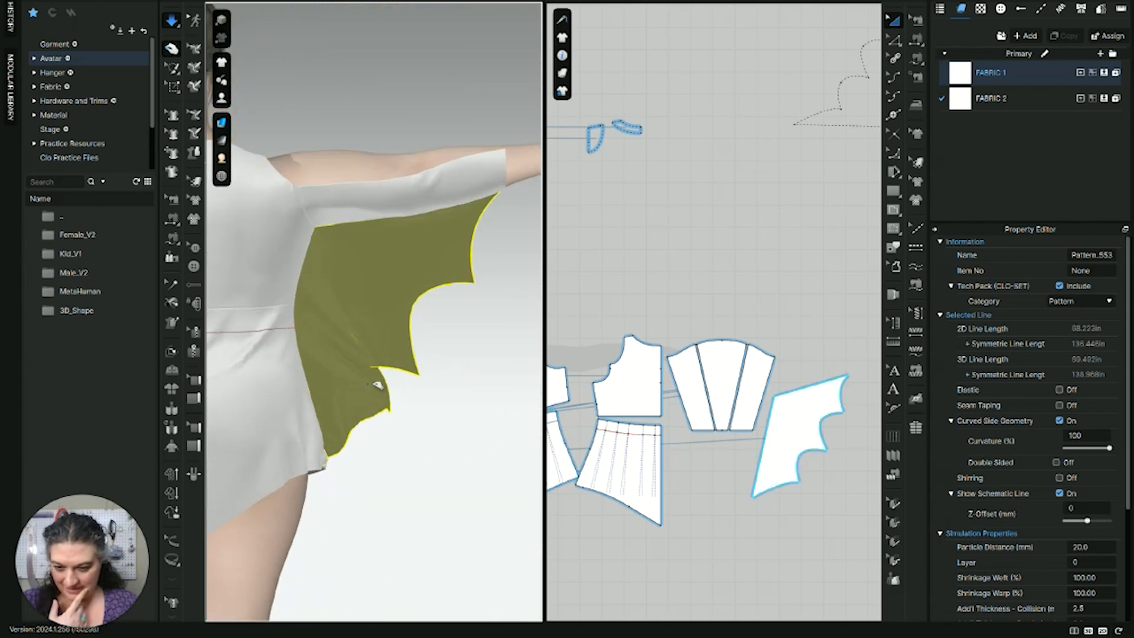
mouse_move(411, 421)
right_down()
mouse_move(302, 458)
mouse_move(375, 476)
mouse_move(398, 435)
mouse_move(450, 393)
mouse_move(399, 412)
mouse_move(431, 413)
mouse_move(413, 422)
mouse_move(431, 413)
mouse_move(297, 426)
mouse_move(515, 418)
mouse_move(357, 402)
mouse_move(448, 427)
mouse_move(400, 415)
right_up()
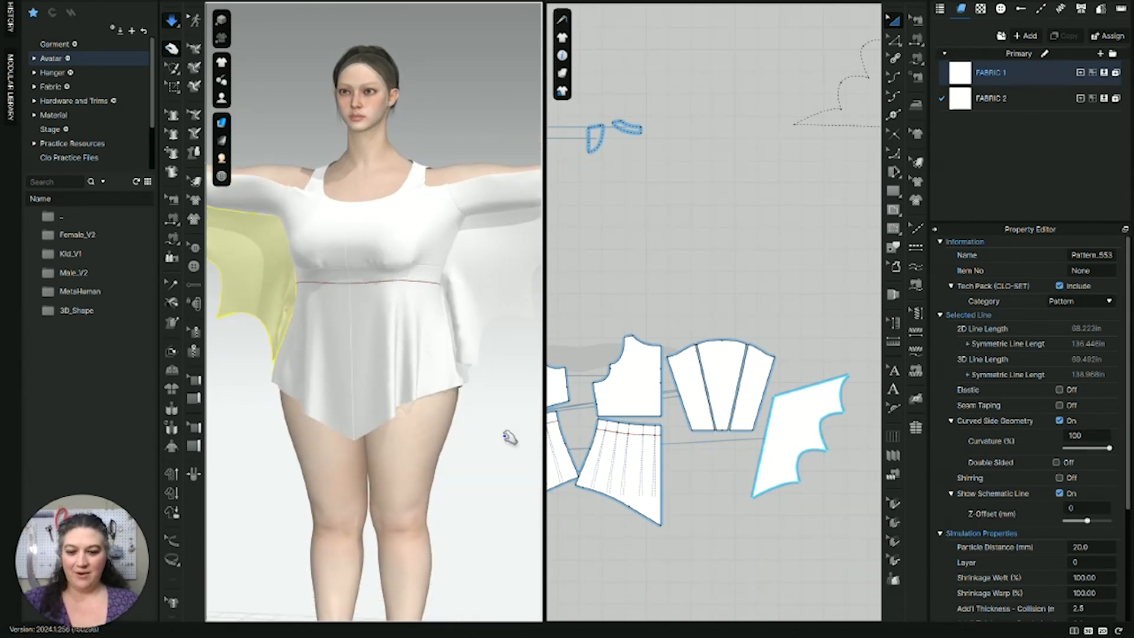
click(505, 436)
Step: Examine the draped top from the front, above and the side, focusing on the shoulder opening and the sleeve
mouse_move(496, 437)
right_down()
mouse_move(344, 455)
mouse_move(264, 435)
mouse_move(499, 426)
right_up()
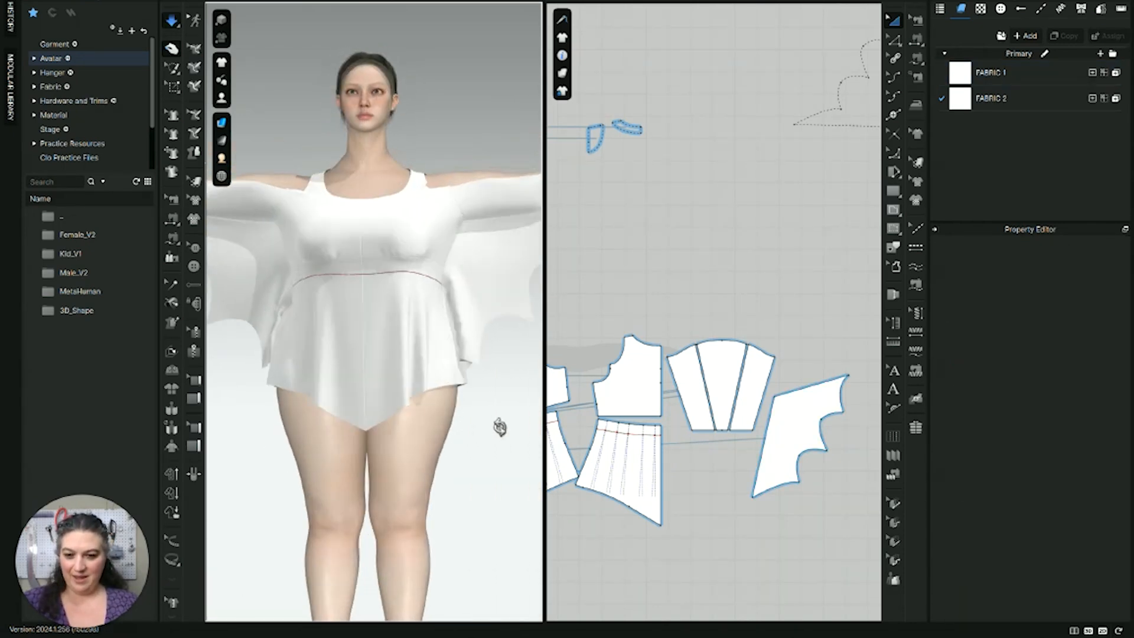
scroll(434, 408, down, 4)
middle_drag(434, 414, 435, 478)
scroll(417, 396, up, 5)
middle_drag(415, 397, 416, 424)
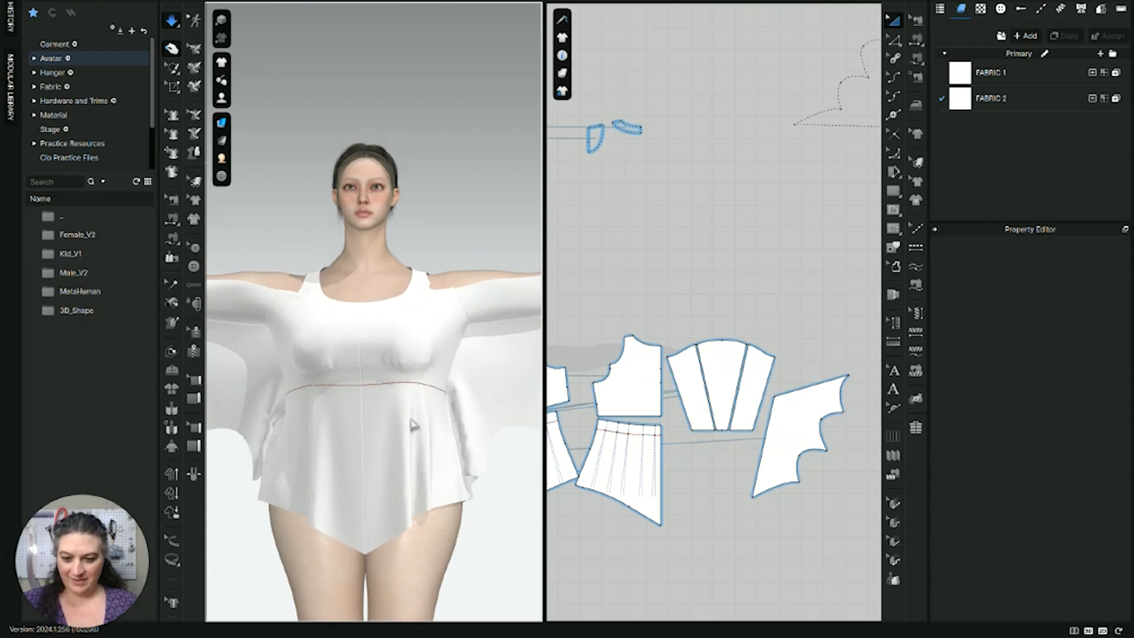
right_drag(415, 425, 464, 271)
right_drag(466, 331, 423, 342)
scroll(478, 332, up, 2)
scroll(437, 289, up, 4)
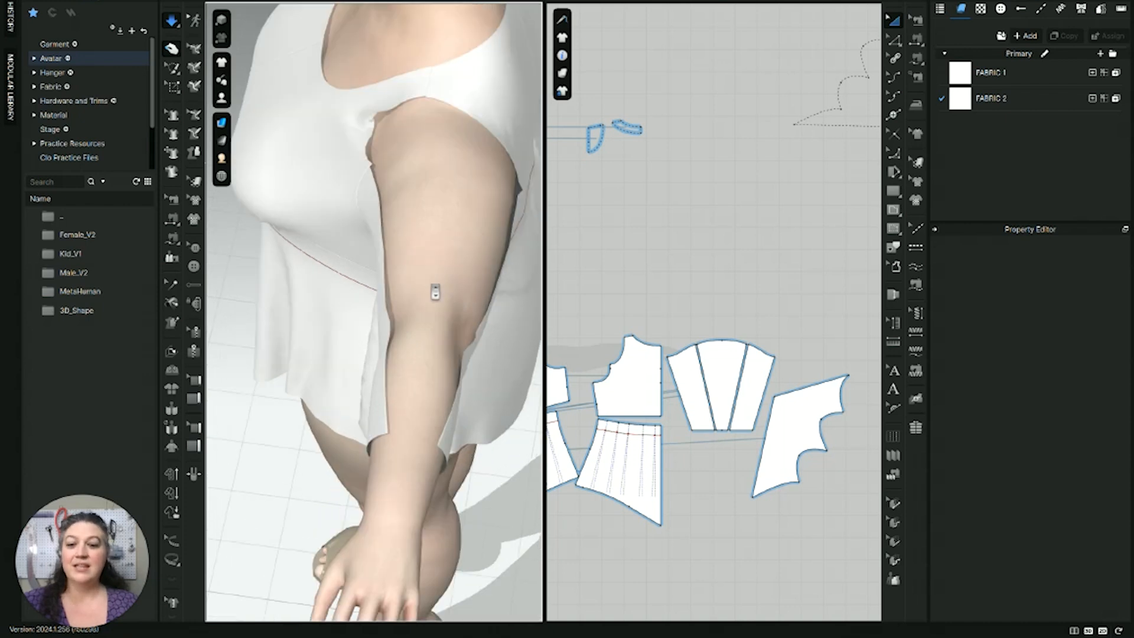
right_drag(436, 293, 335, 291)
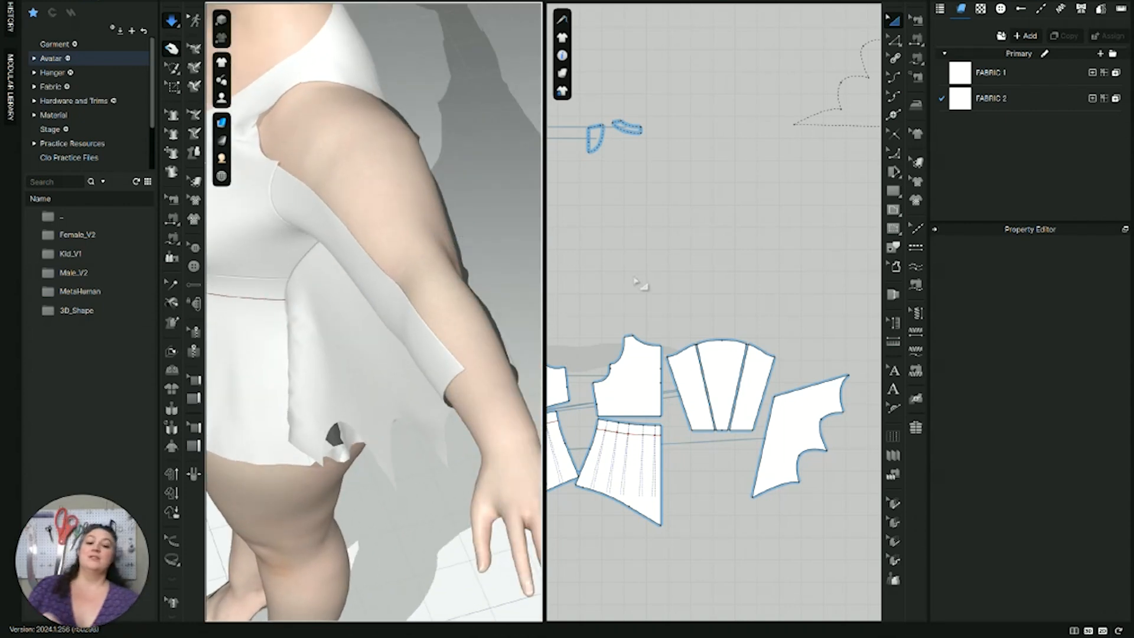
Step: Move the middle sleeve panel above the two outer sleeve pieces in the 2D layout, leaving a gap between them
middle_drag(738, 383, 738, 306)
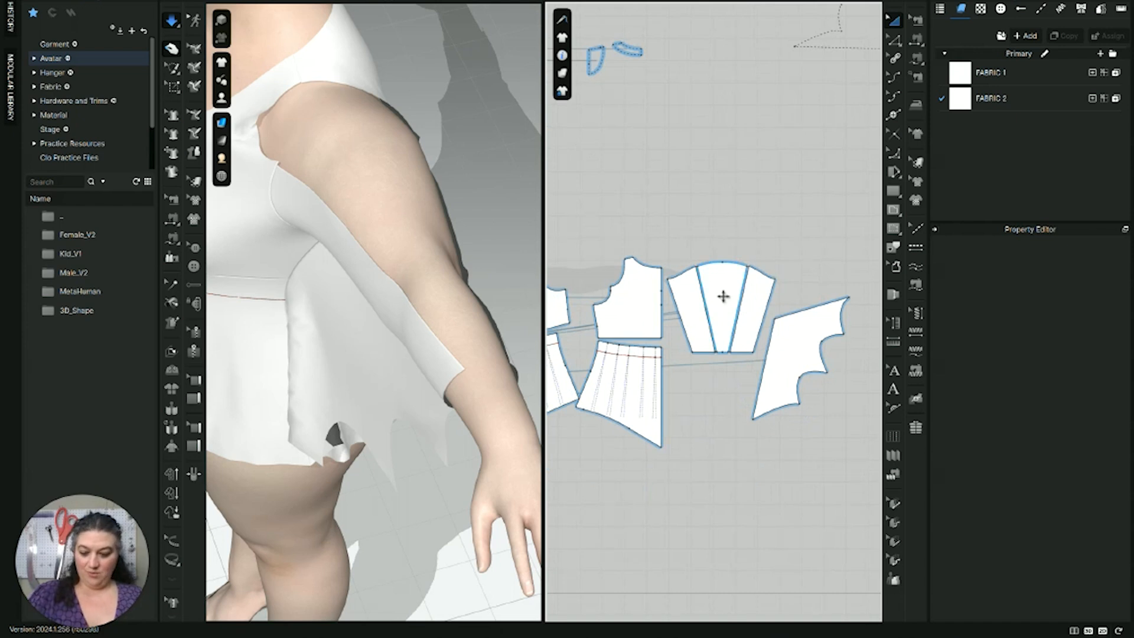
drag(718, 287, 719, 188)
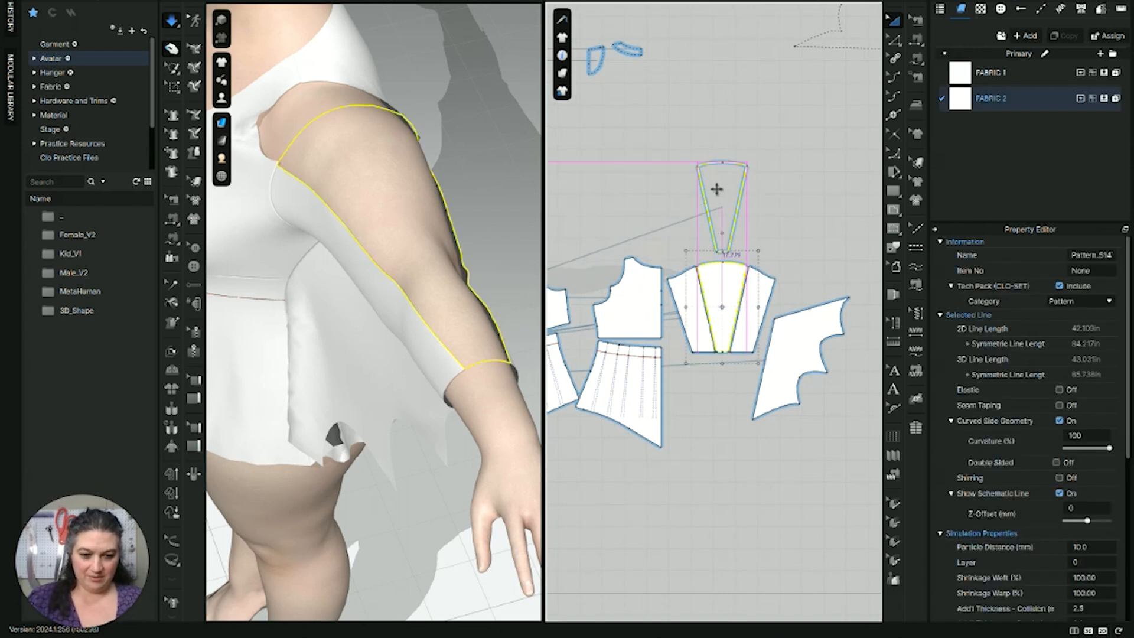
scroll(737, 300, up, 4)
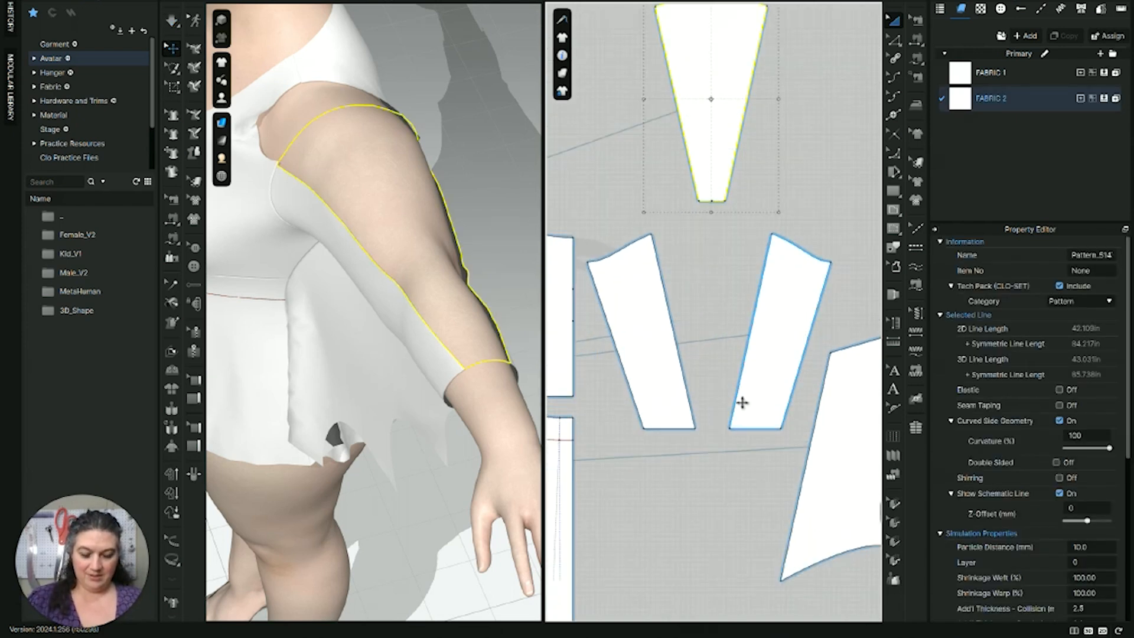
scroll(743, 403, up, 3)
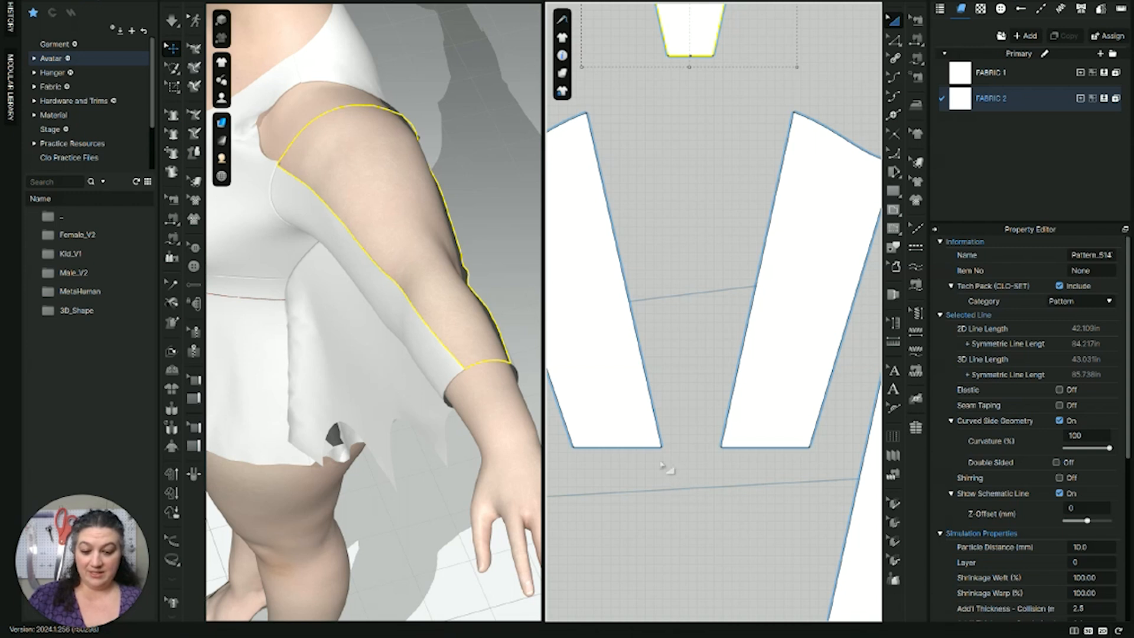
Step: Create a rectangle pattern 1.5 in wide and 0.5 in high near the lower ends of the outer sleeve pieces
key(s)
drag(665, 440, 723, 447)
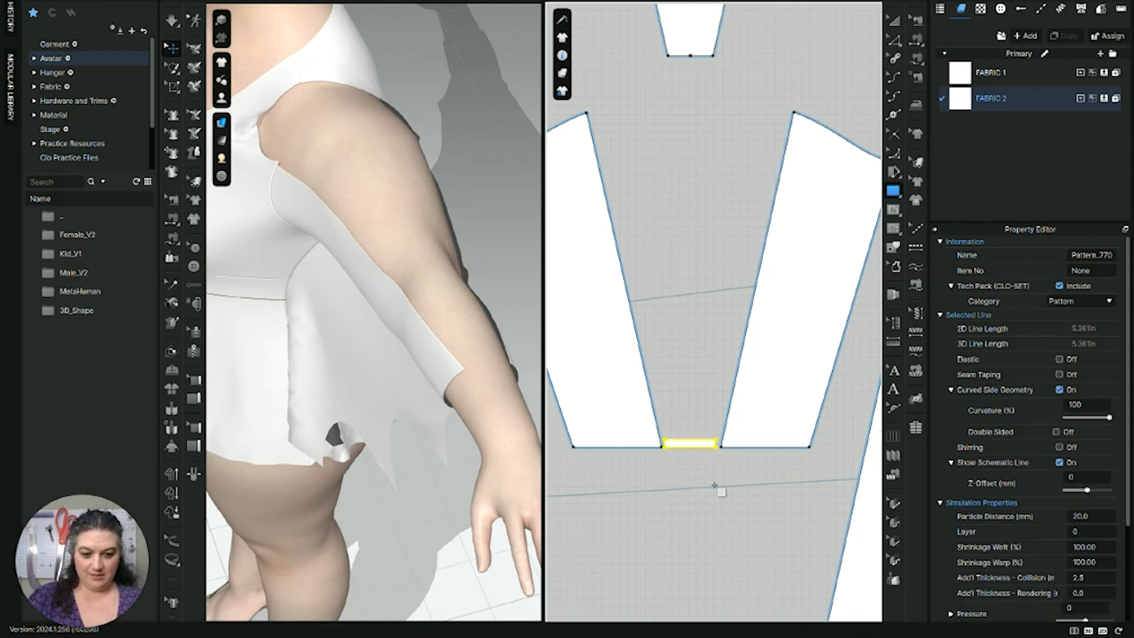
key(ctrl+z)
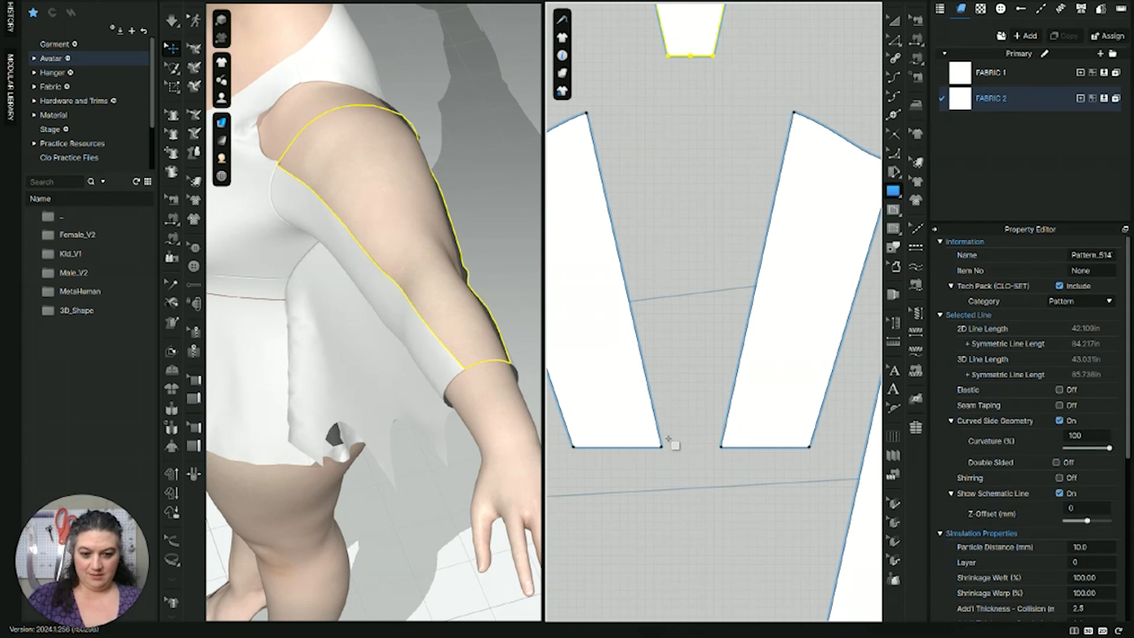
click(667, 439)
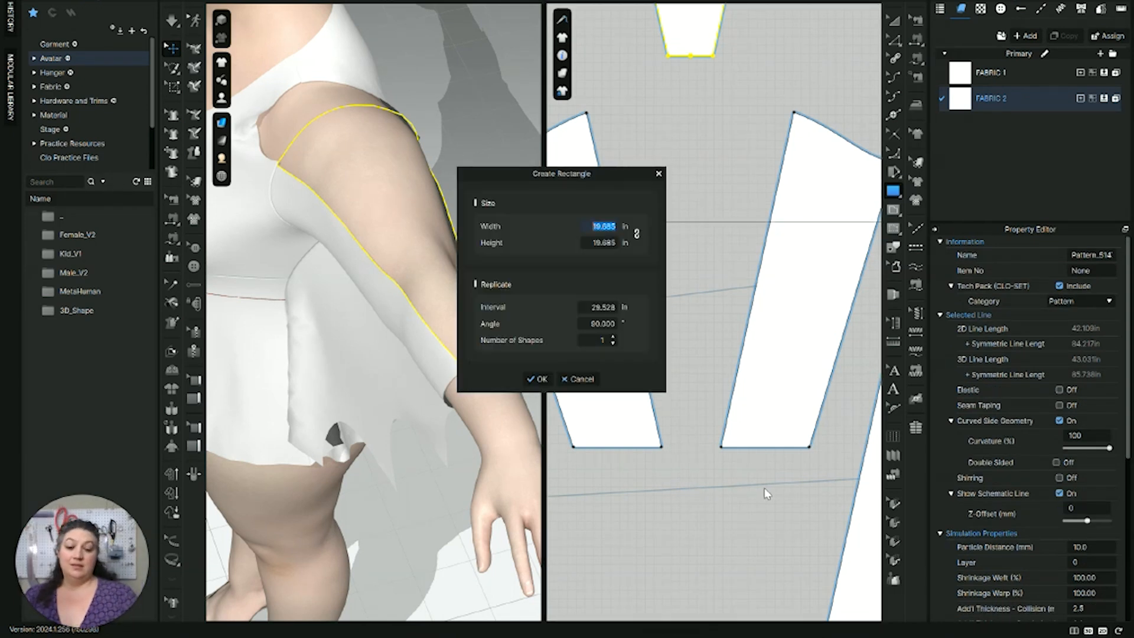
text(1.5)
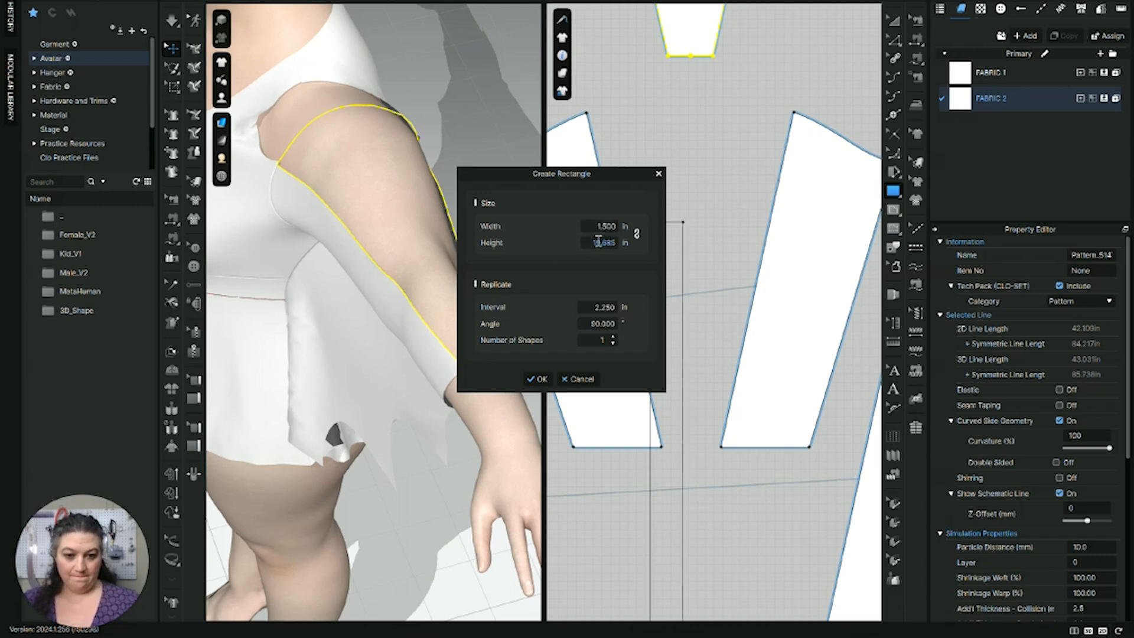
text(.5)
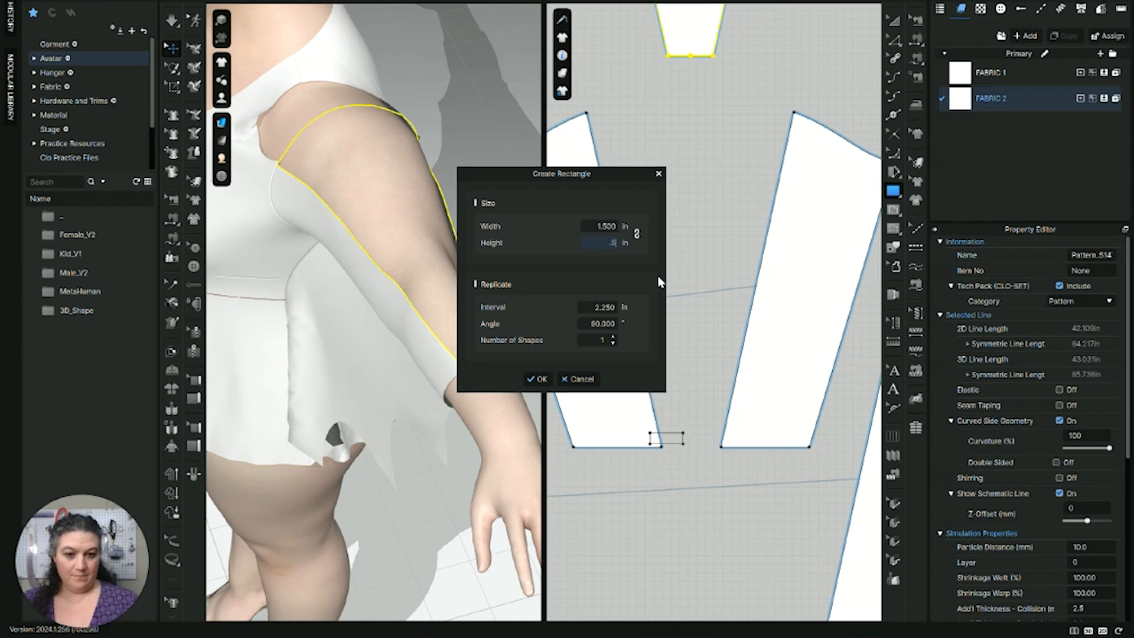
key(Return)
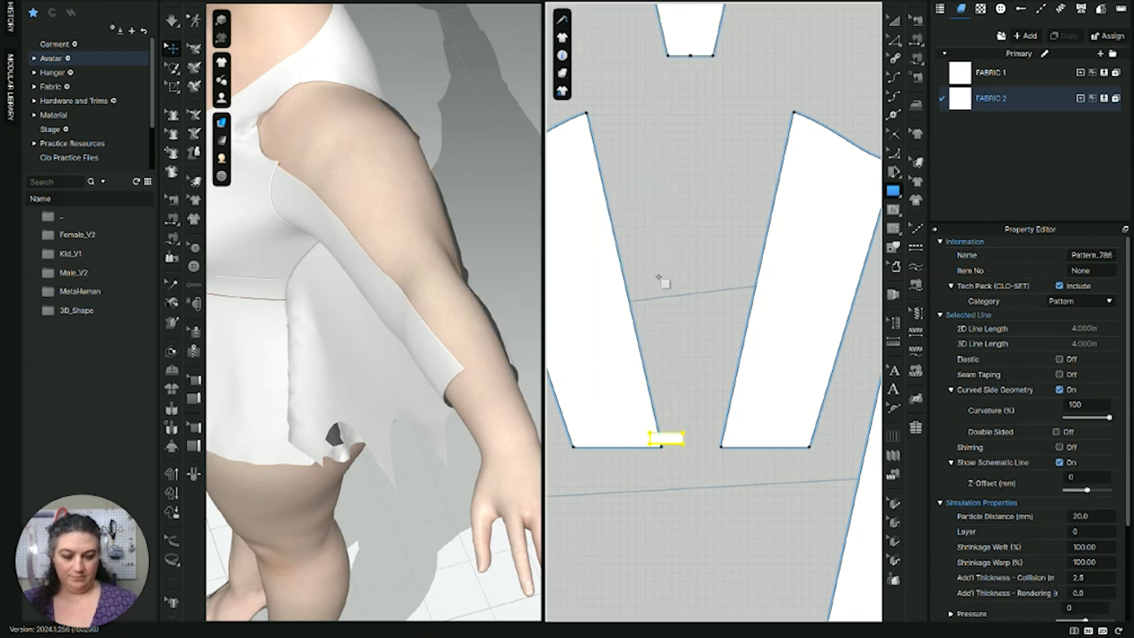
Step: Center the small rectangle in the gap between the lower ends of the two outer sleeve pieces
key(v)
click(694, 513)
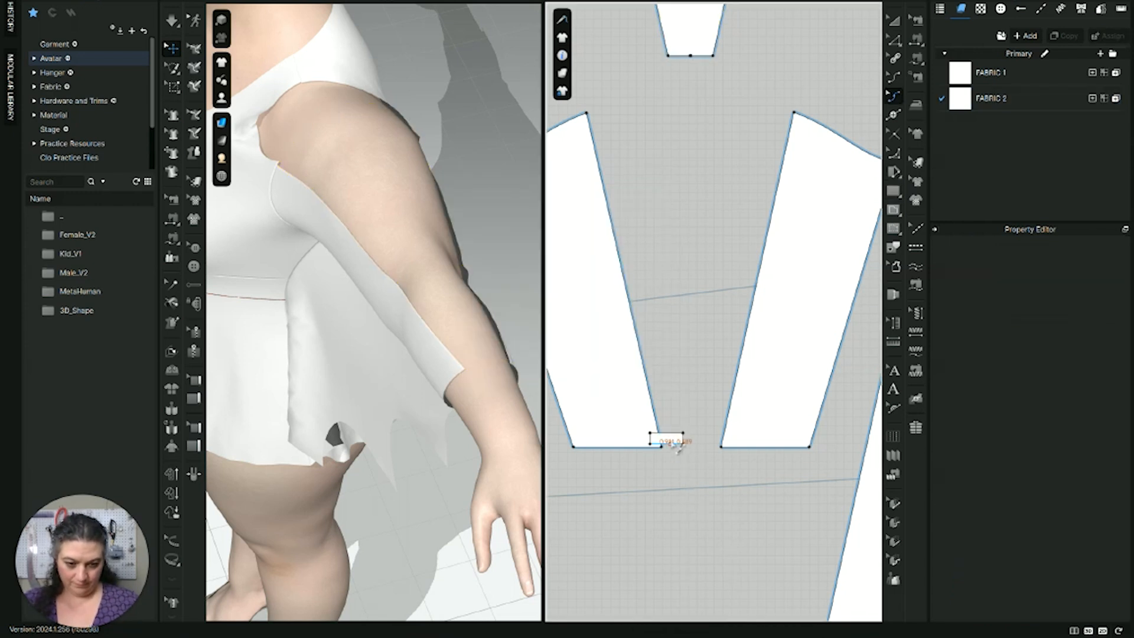
click(672, 444)
key(a)
click(697, 497)
drag(670, 443, 721, 445)
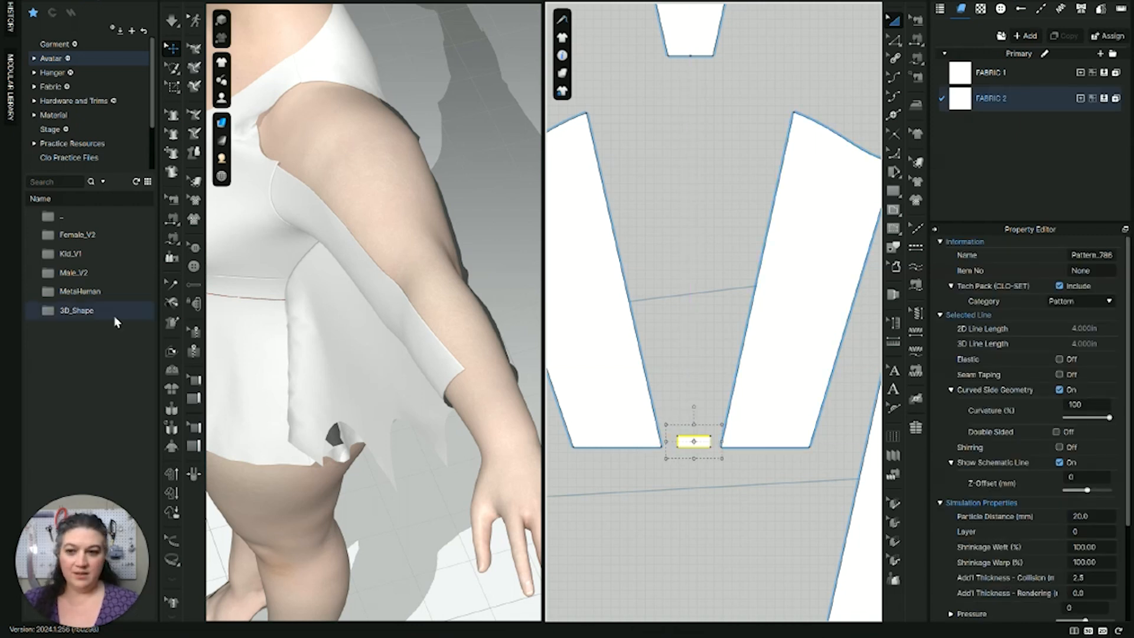
Step: Add the Knitted Elastic fabric from the library's Elastic folder and assign it to the small rectangle
click(61, 86)
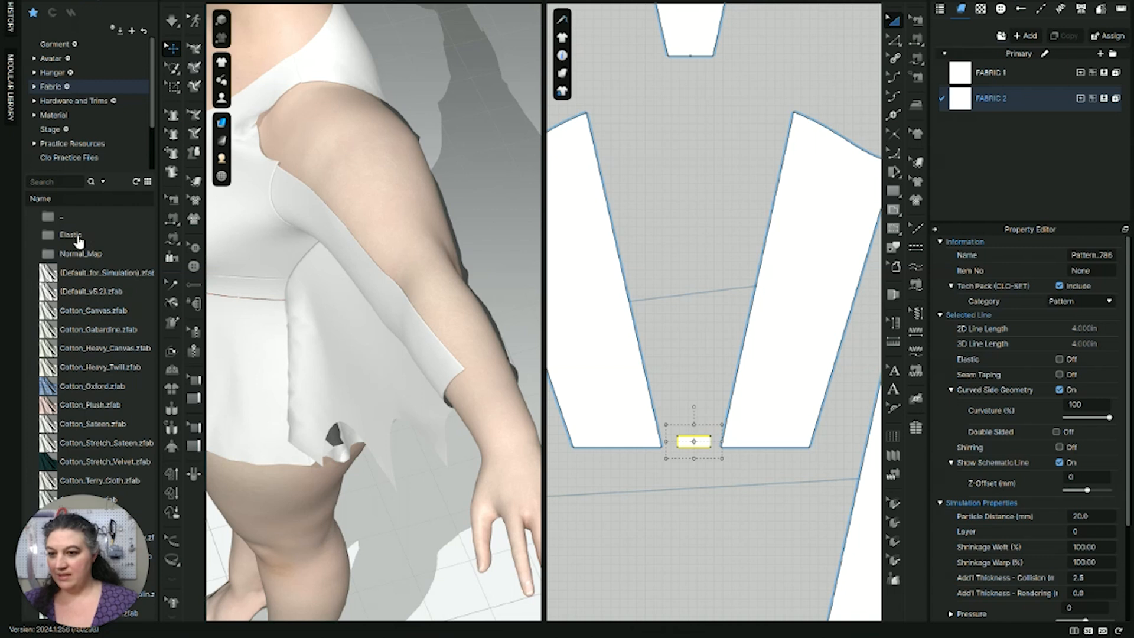
double_click(78, 238)
drag(81, 239, 1016, 152)
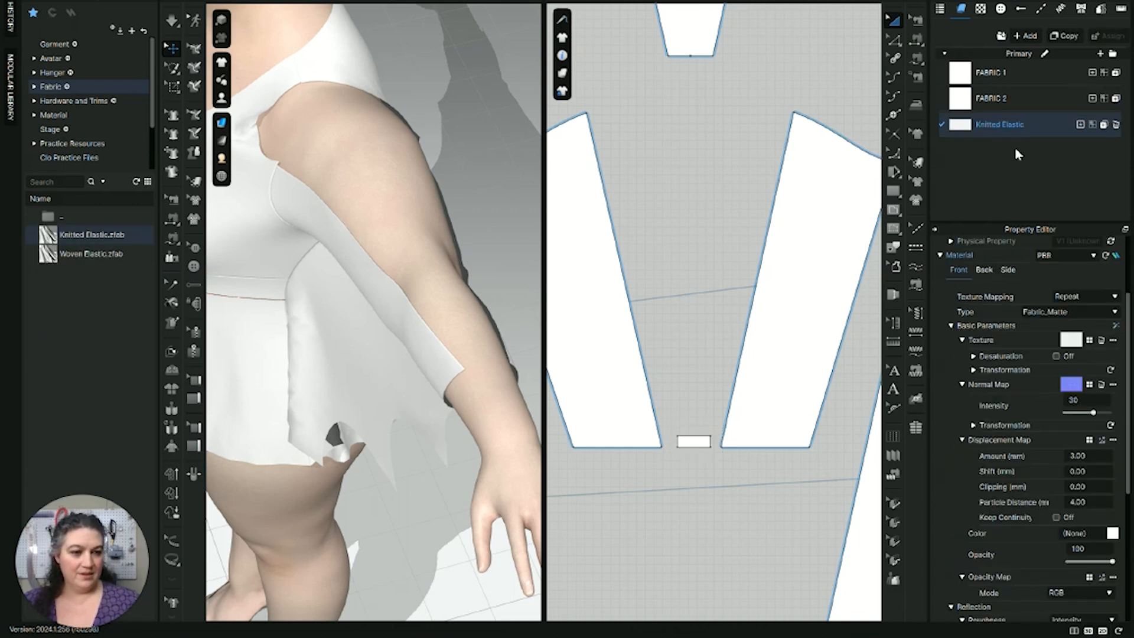
click(698, 440)
click(1096, 126)
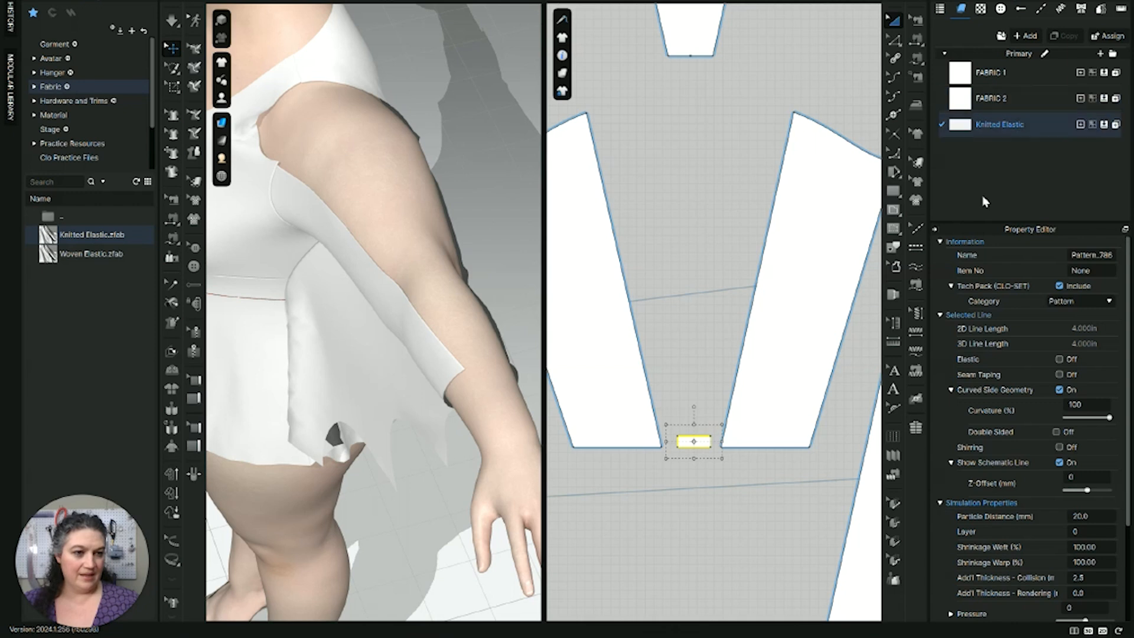
click(699, 493)
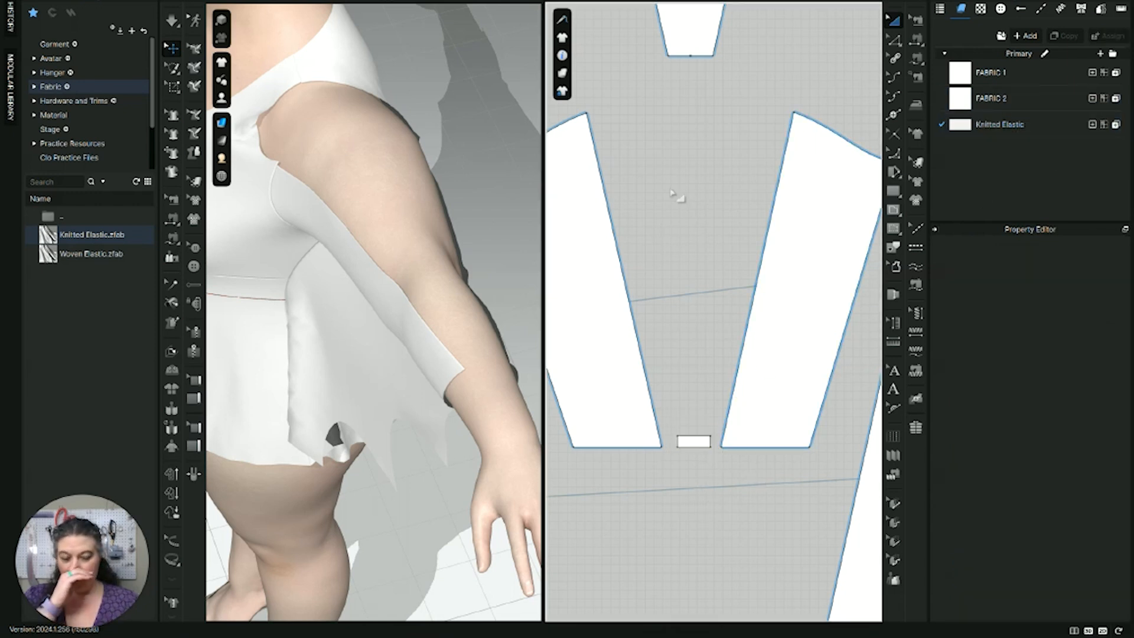
Step: Shift the middle sleeve panel down a little, closer to the gap between the two outer sleeve pieces
middle_drag(672, 192, 684, 381)
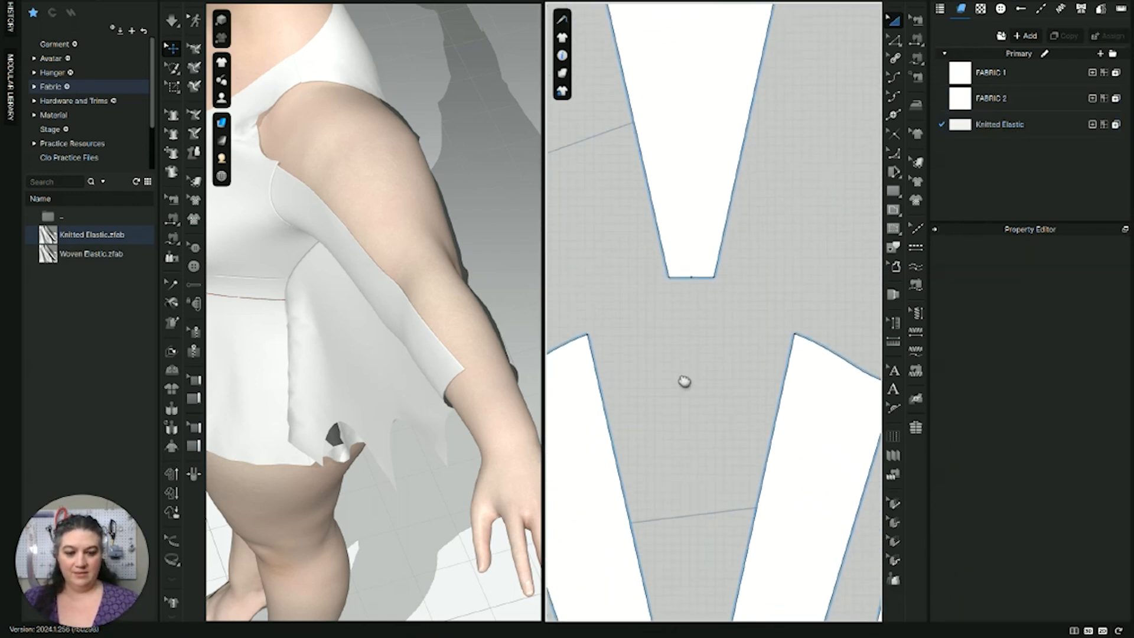
scroll(712, 300, down, 4)
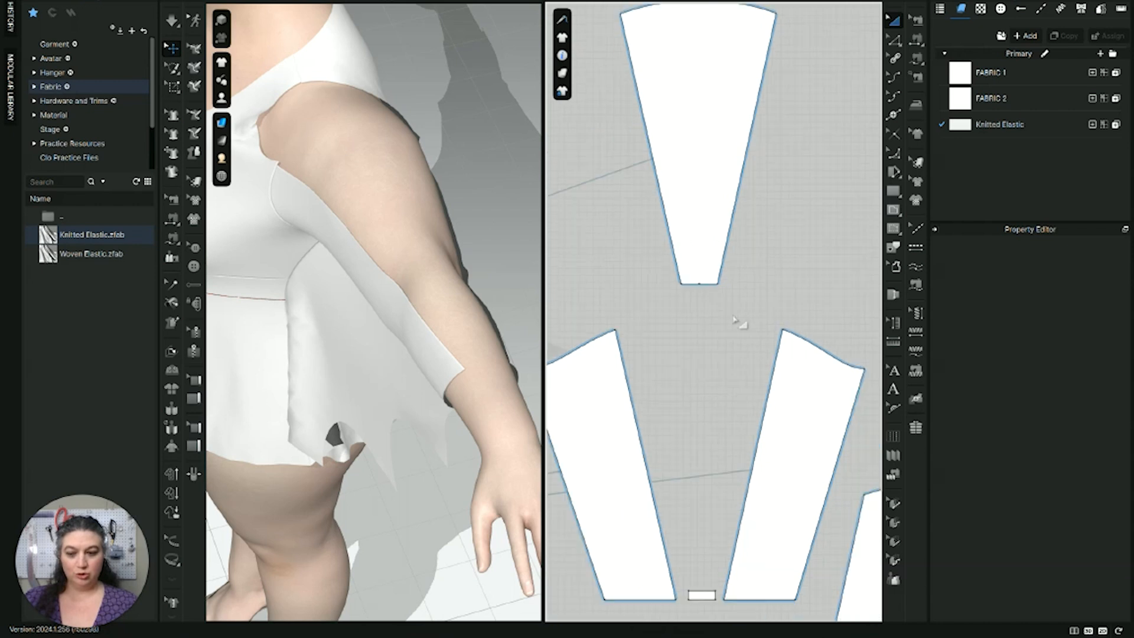
drag(745, 182, 748, 249)
middle_drag(727, 233, 699, 279)
scroll(698, 279, up, 3)
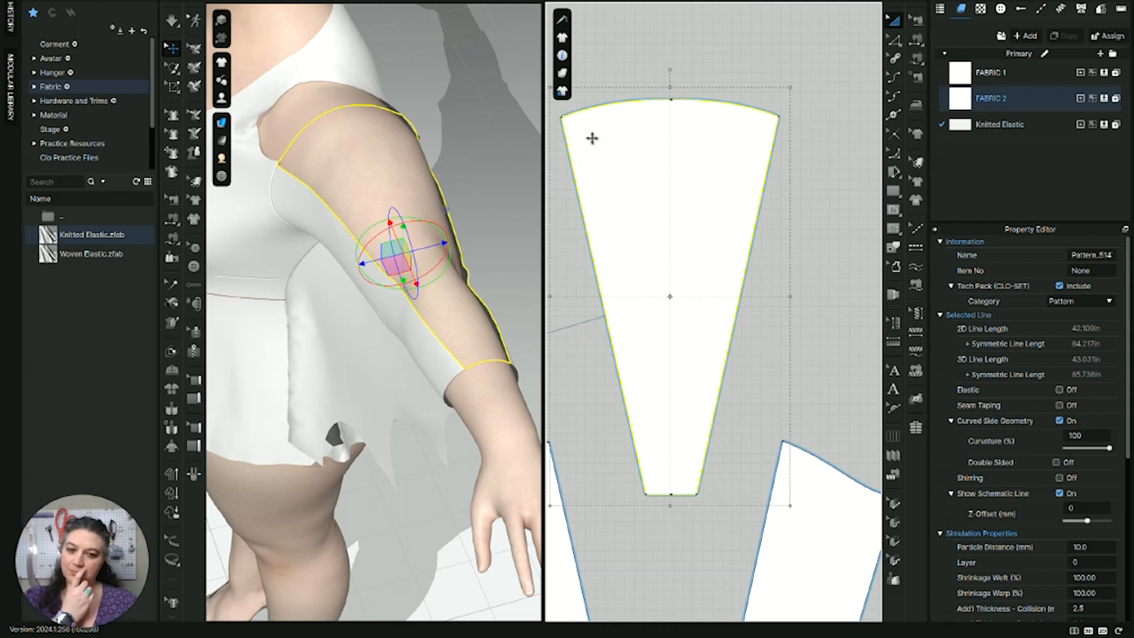
drag(721, 256, 693, 327)
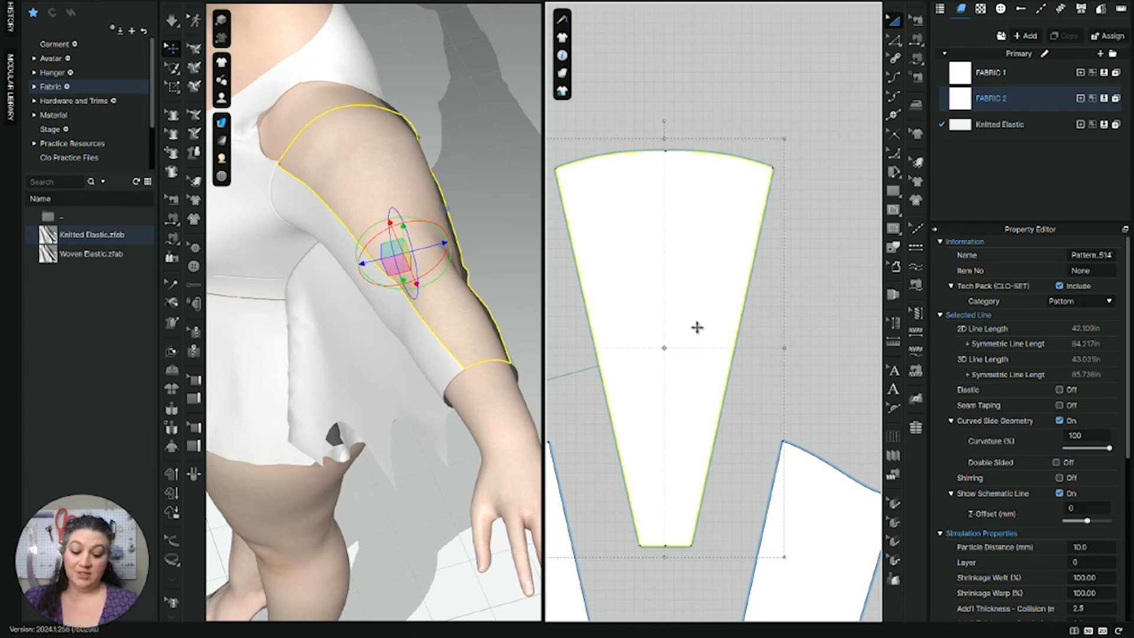
Step: Draw a zigzag internal line down the middle sleeve panel, from its upper left corner to the lower right corner, alternating between the side edges
key(g)
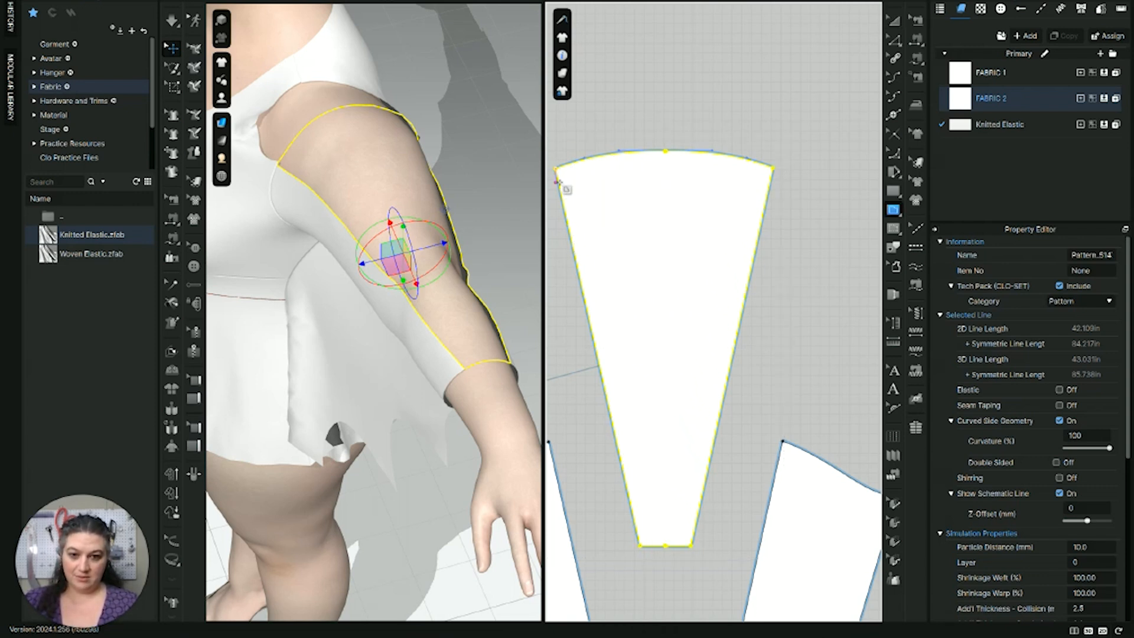
middle_drag(661, 316, 648, 310)
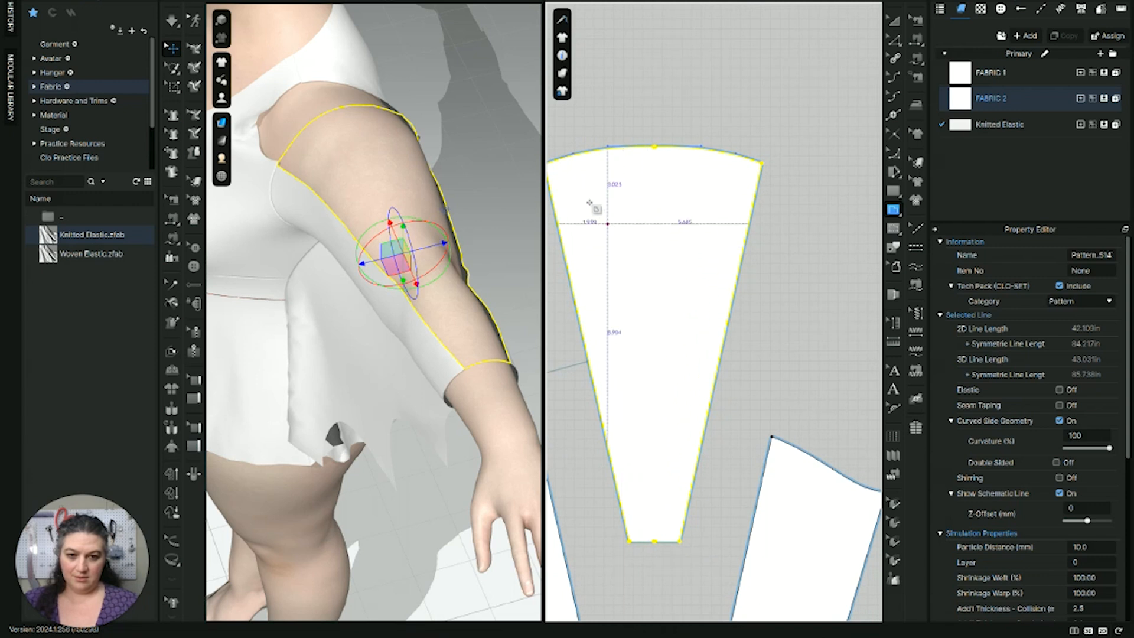
middle_drag(669, 217, 709, 245)
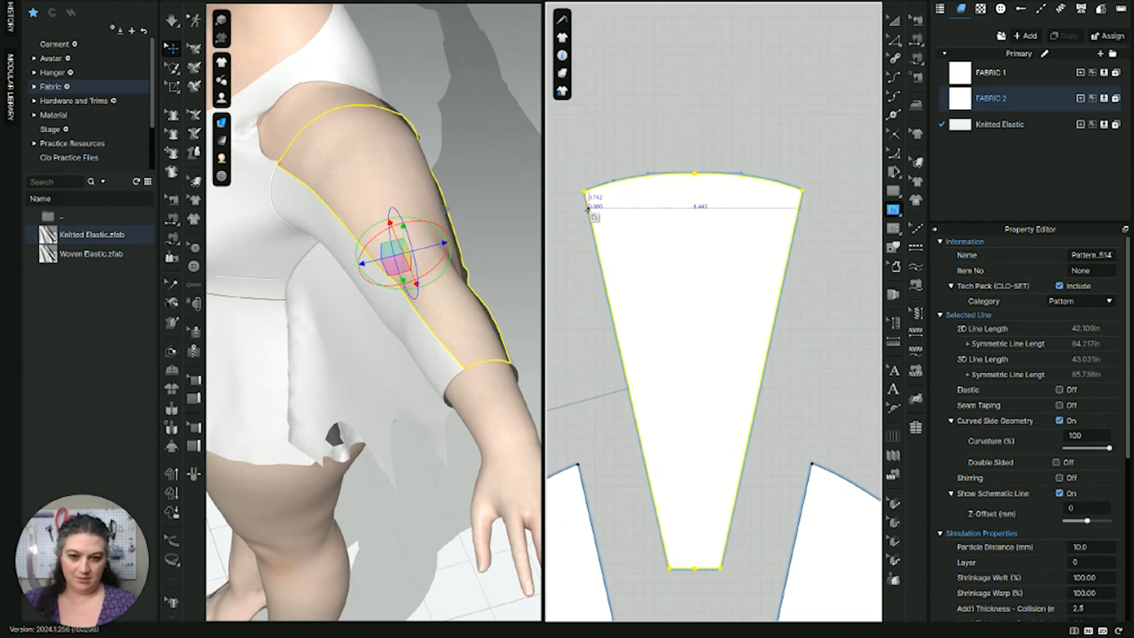
click(589, 208)
click(571, 362)
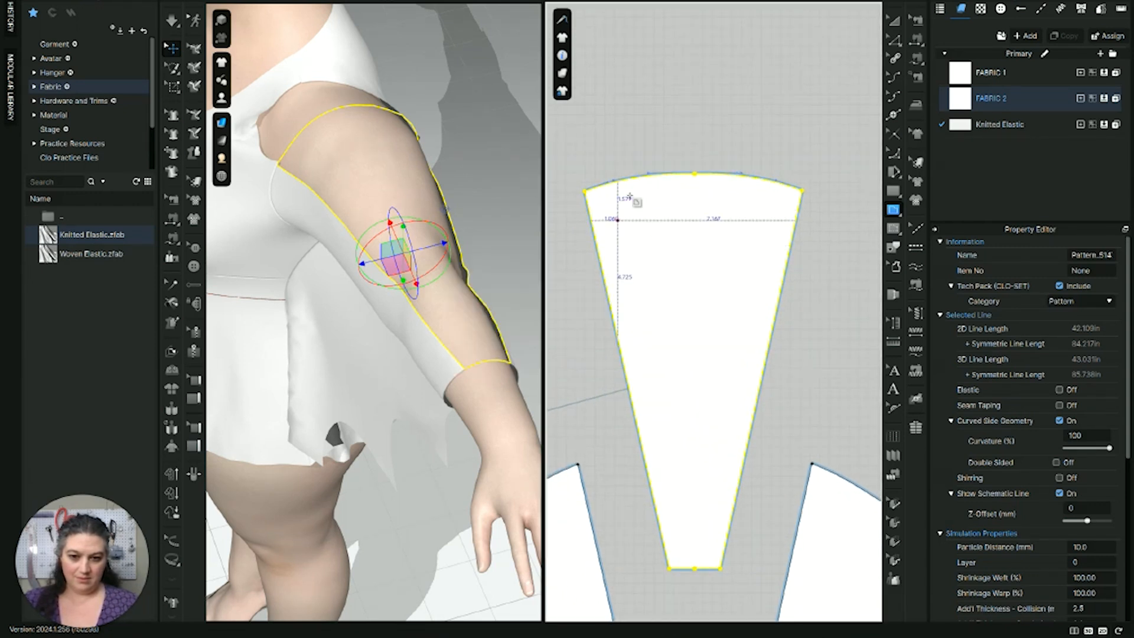
scroll(666, 232, up, 6)
scroll(666, 232, down, 6)
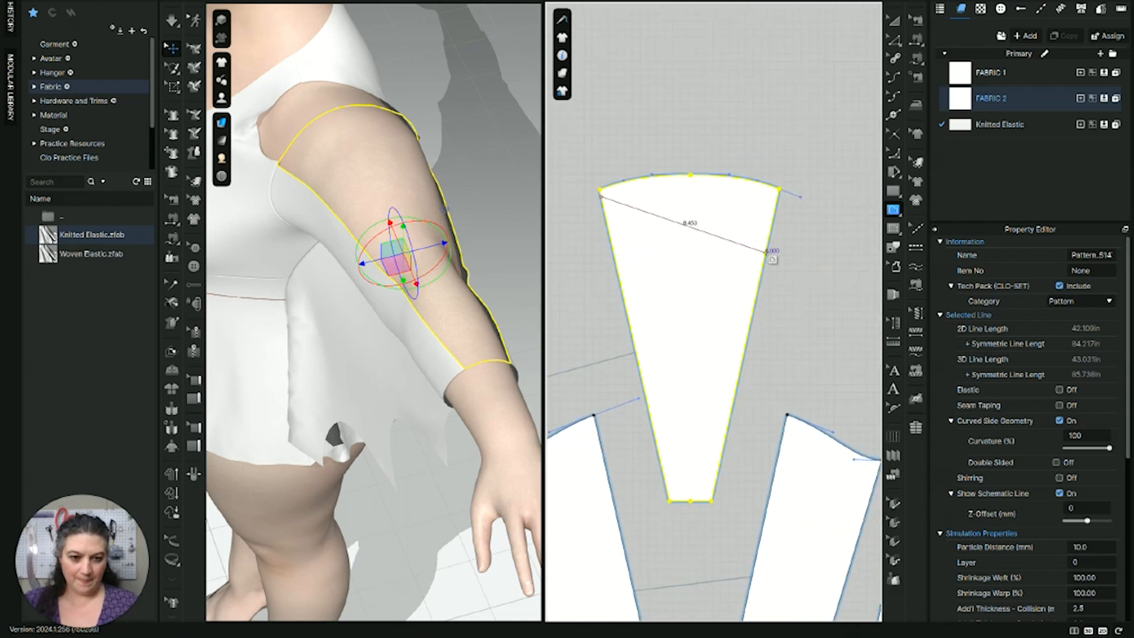
click(766, 253)
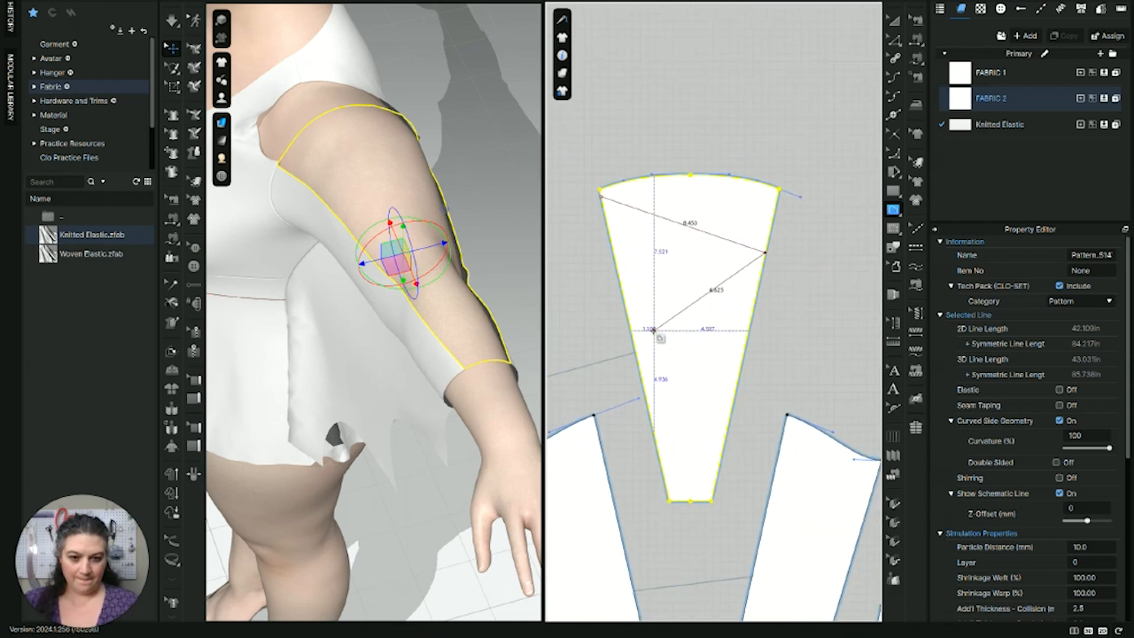
click(620, 281)
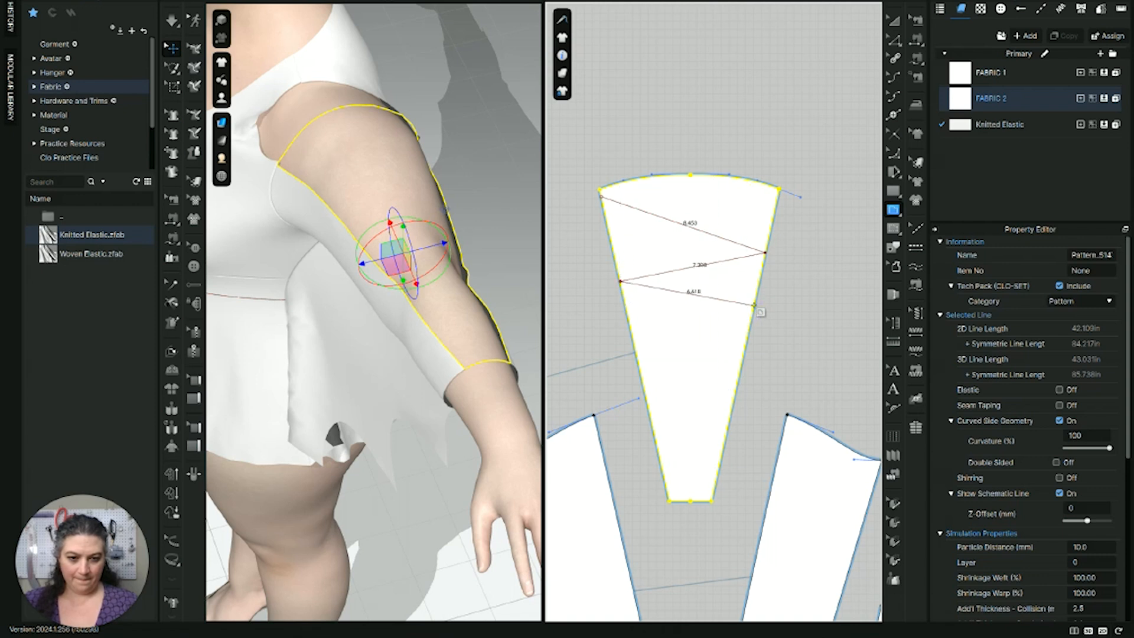
click(755, 305)
click(633, 337)
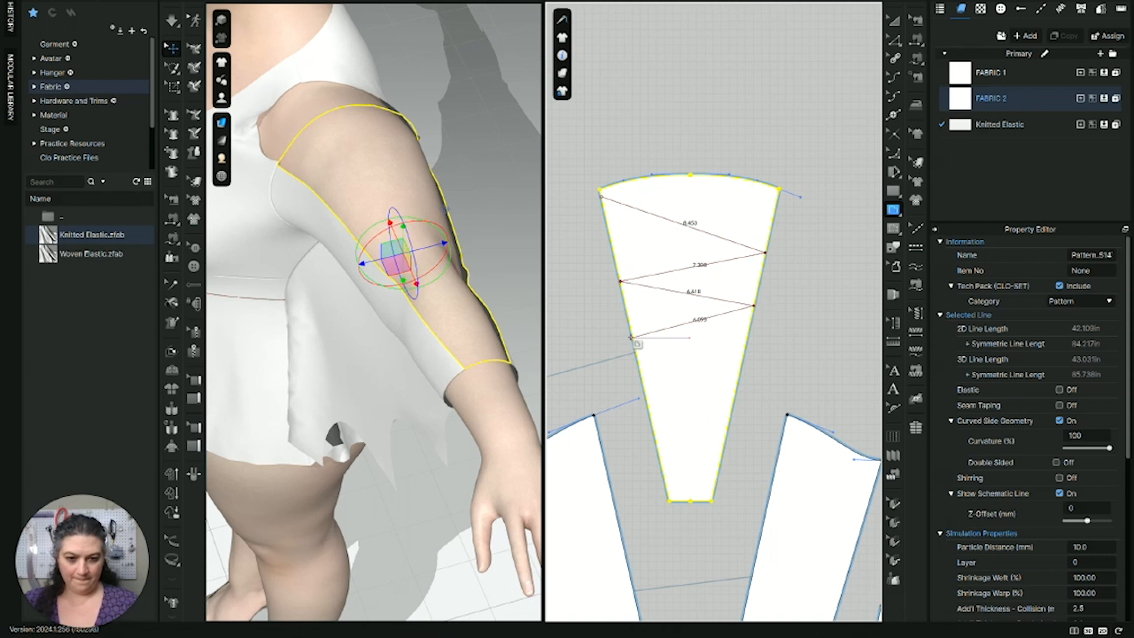
click(743, 349)
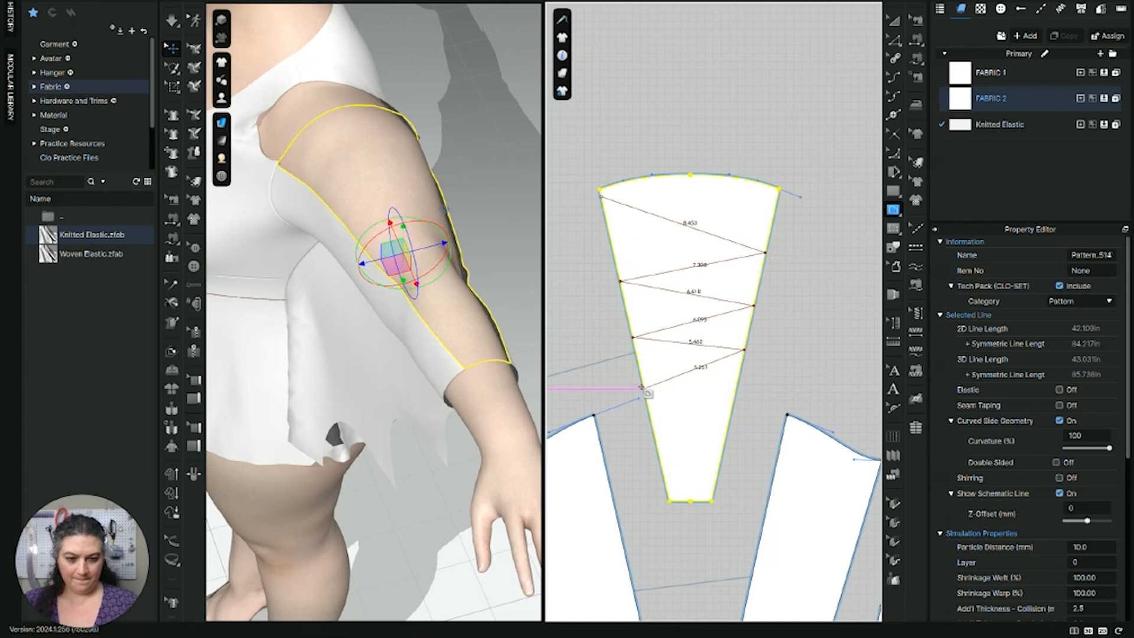
click(641, 389)
click(732, 405)
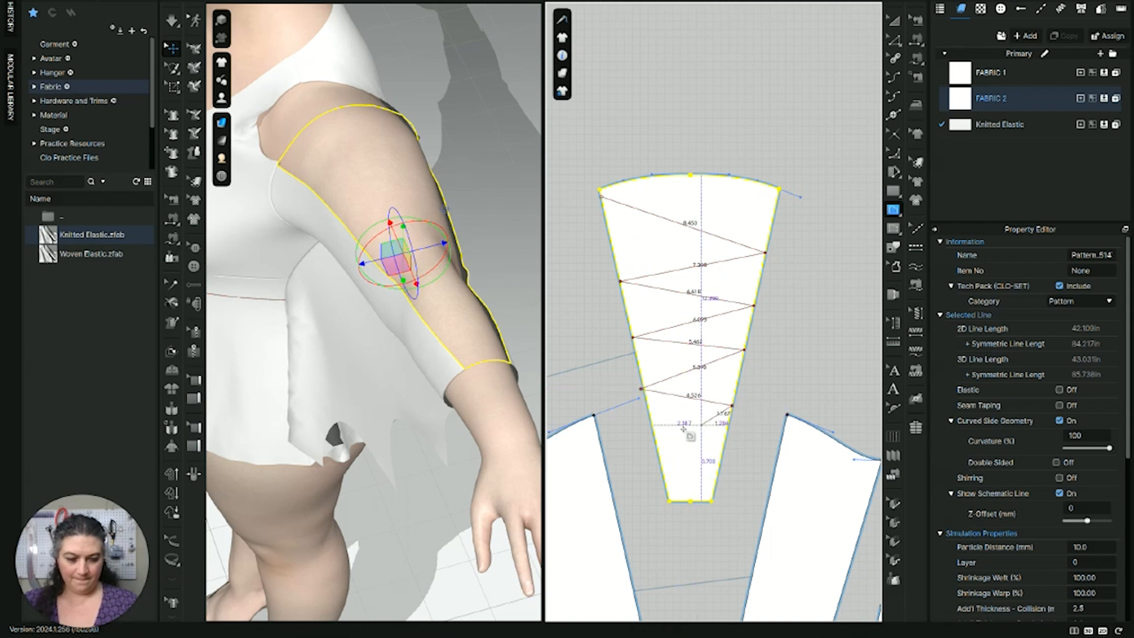
click(656, 438)
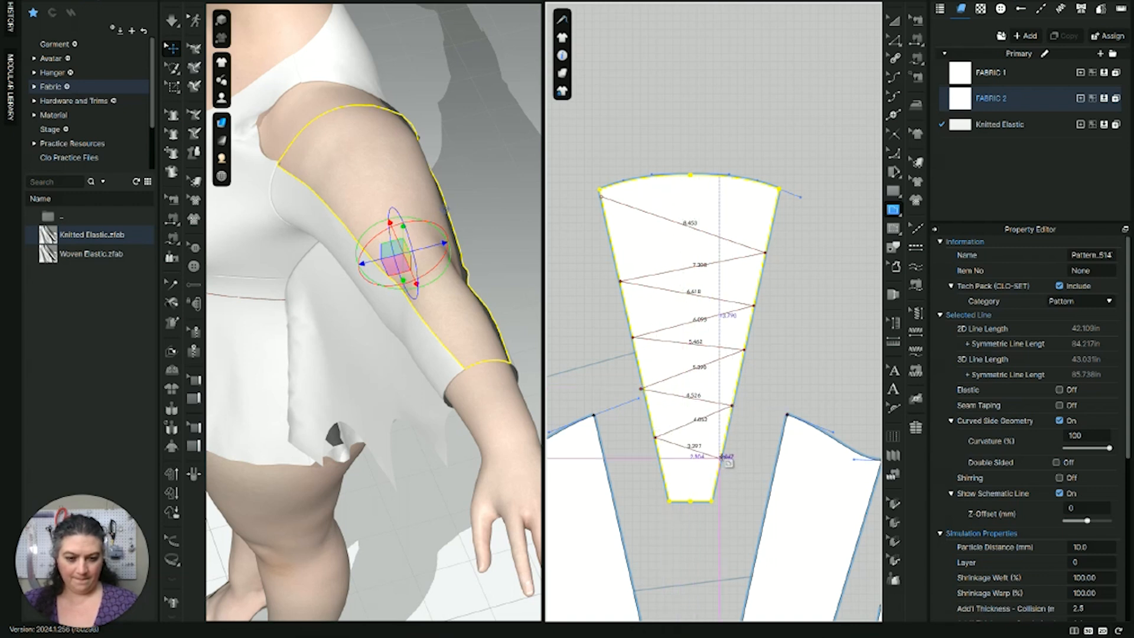
click(720, 458)
click(663, 478)
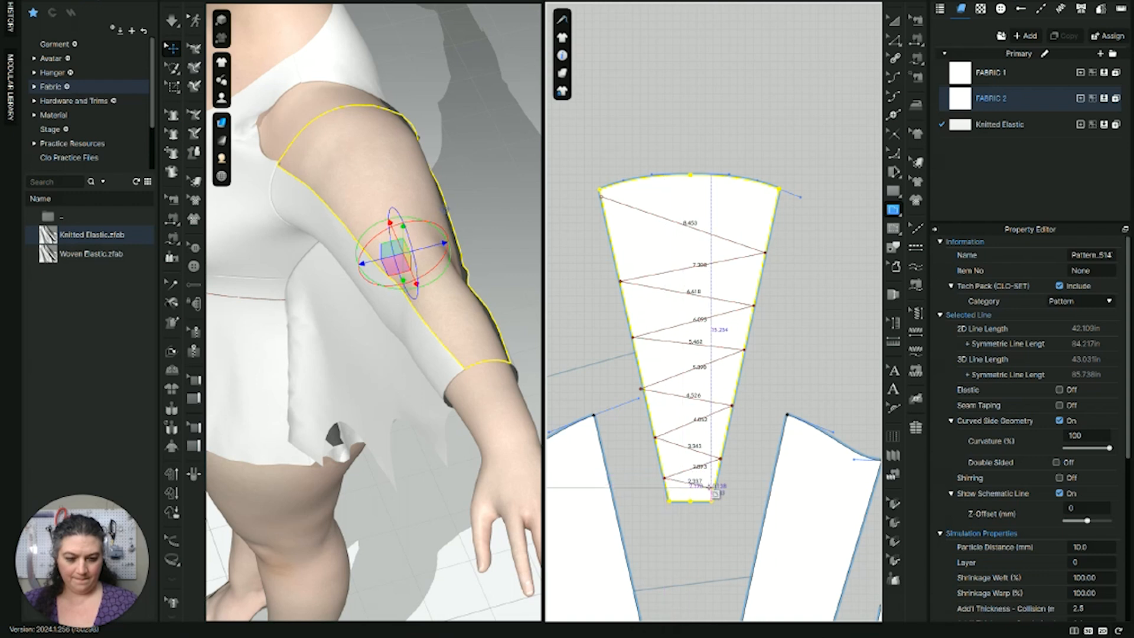
click(715, 495)
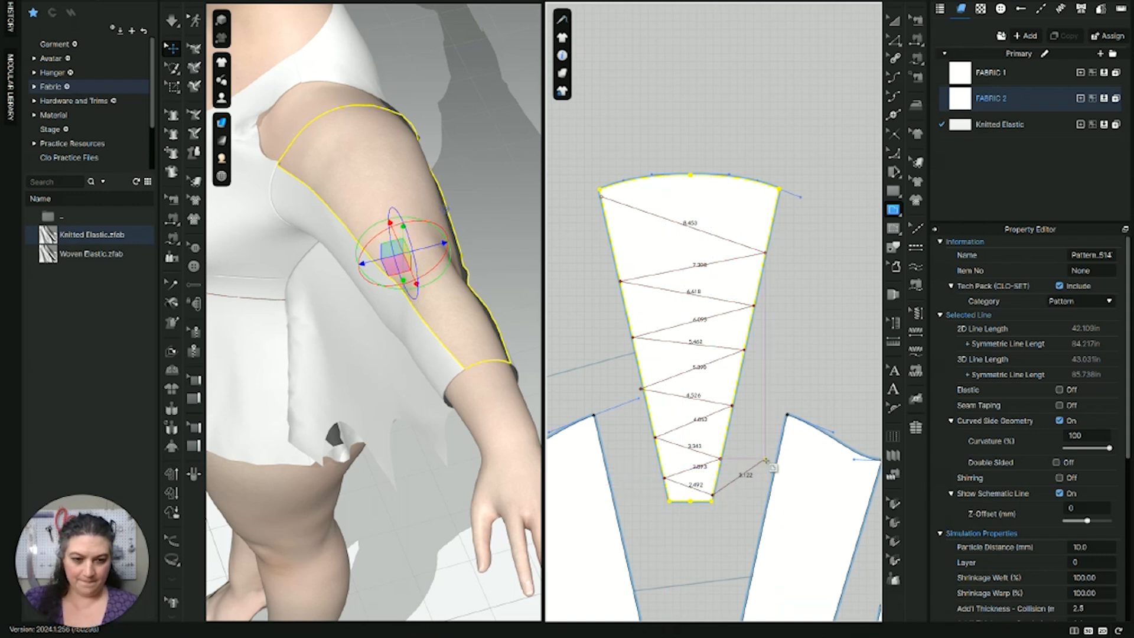
double_click(747, 485)
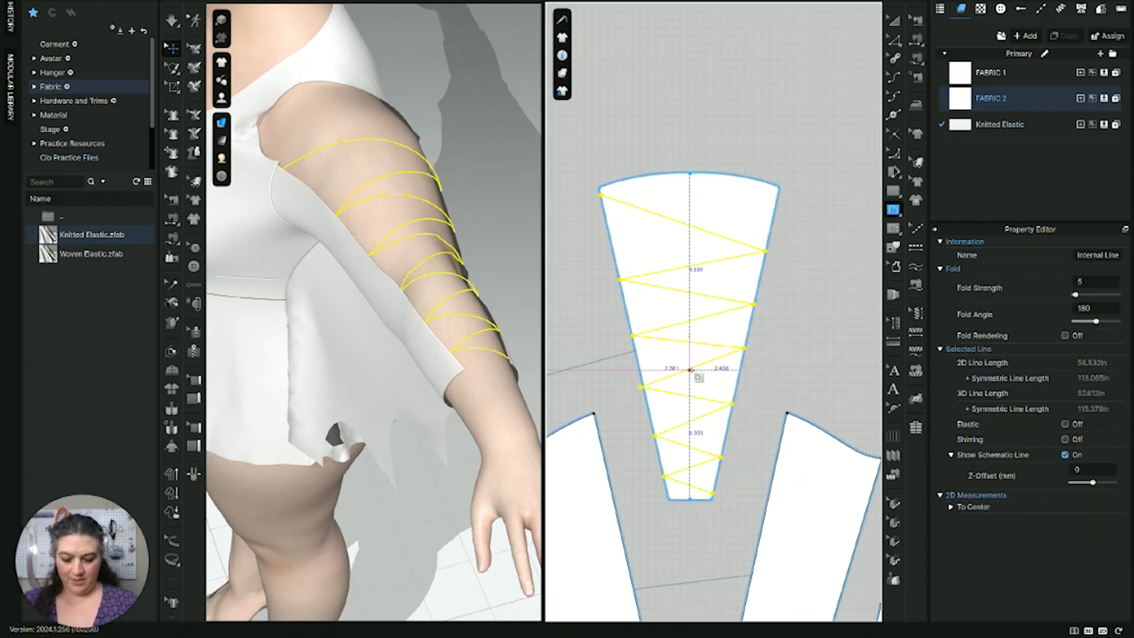
key(z)
right_click(687, 346)
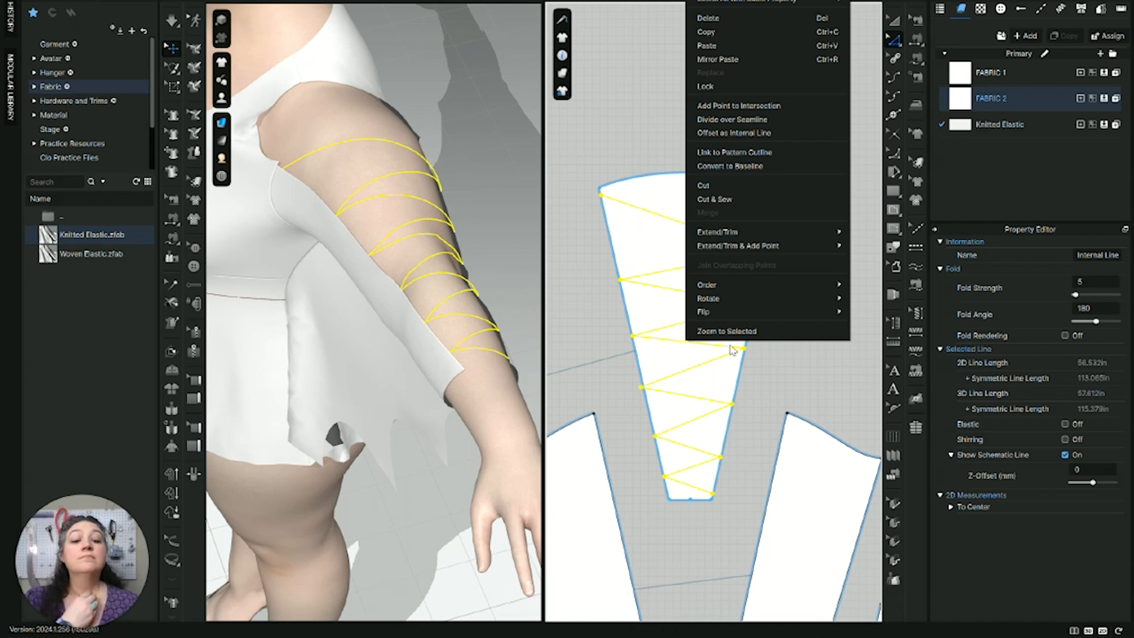
mouse_move(745, 303)
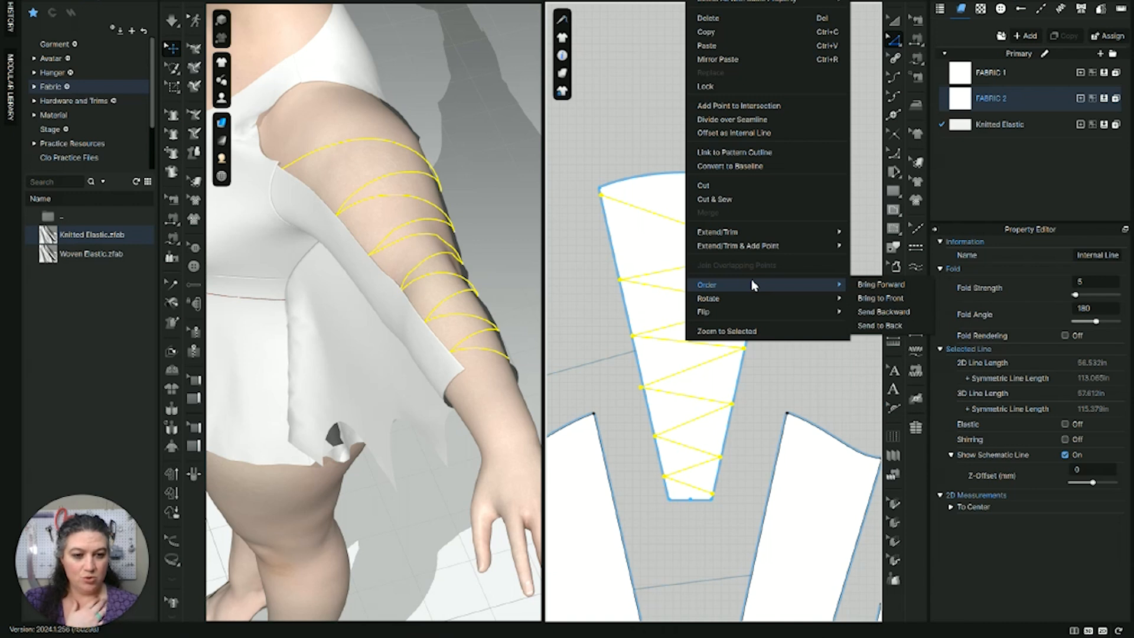
click(778, 389)
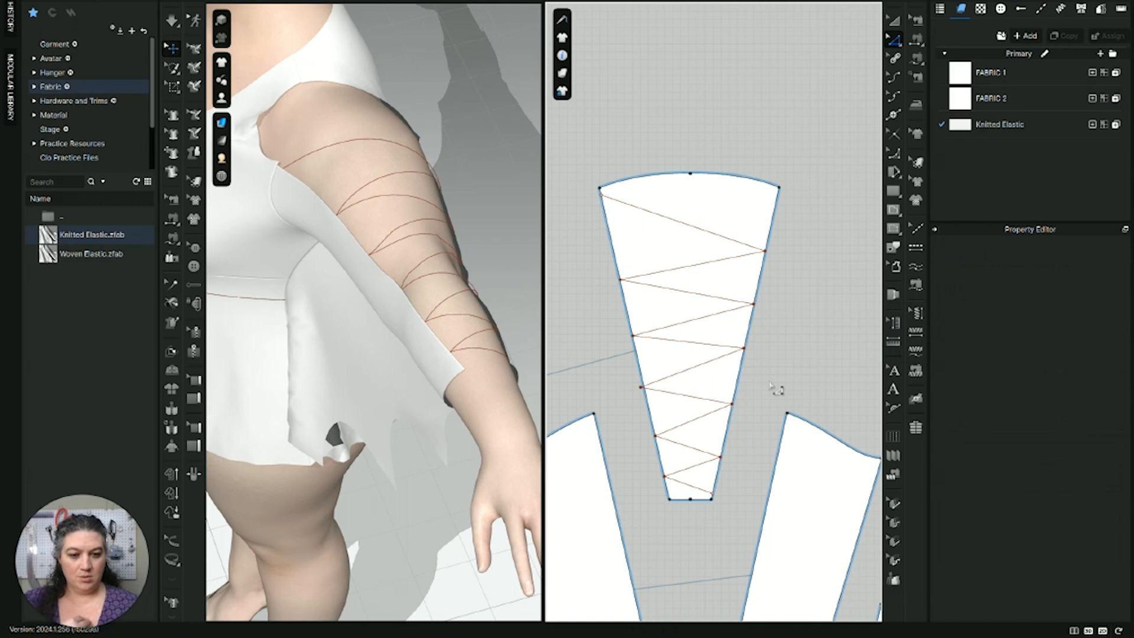
click(728, 368)
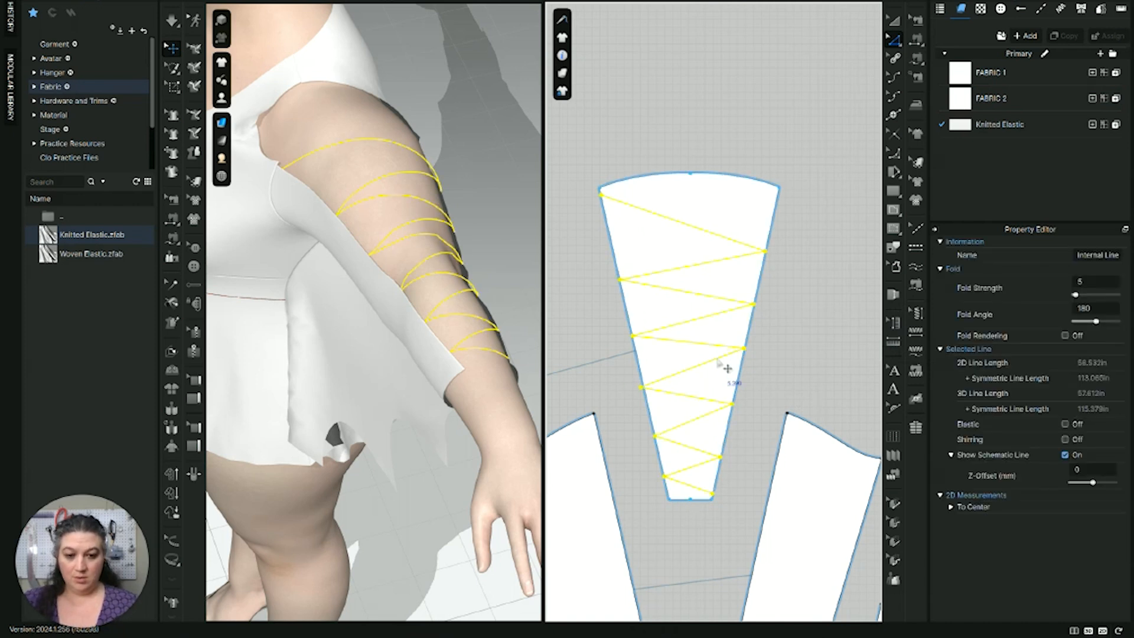
click(806, 361)
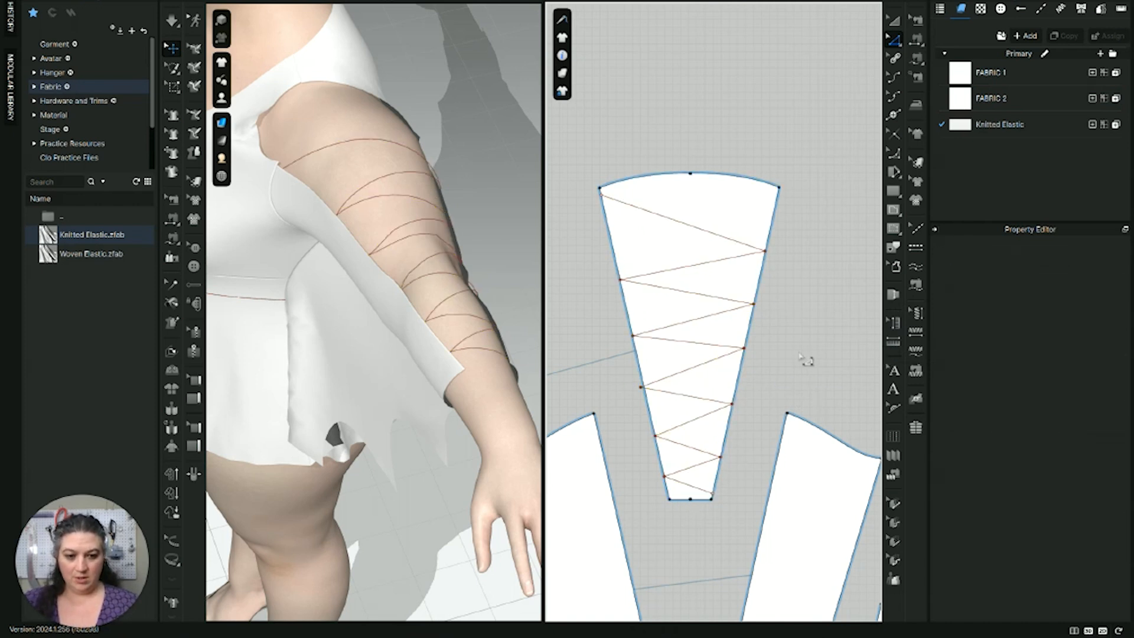
Step: Mirror-paste the zigzag internal line onto the same sleeve panel to form a crisscross lacing layout
right_click(698, 371)
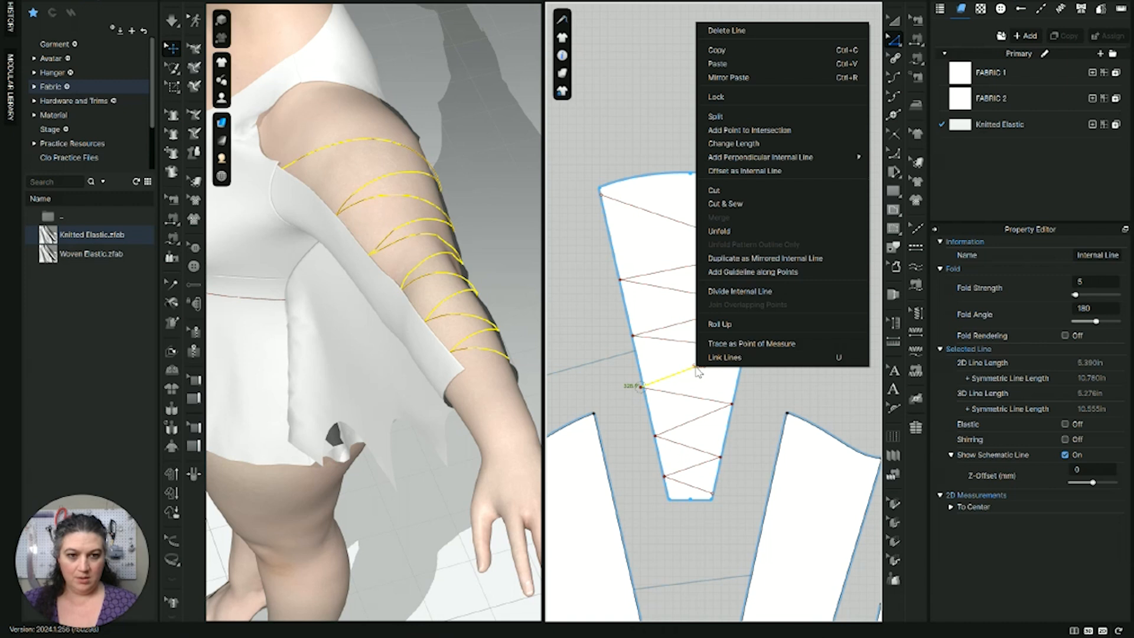
click(728, 77)
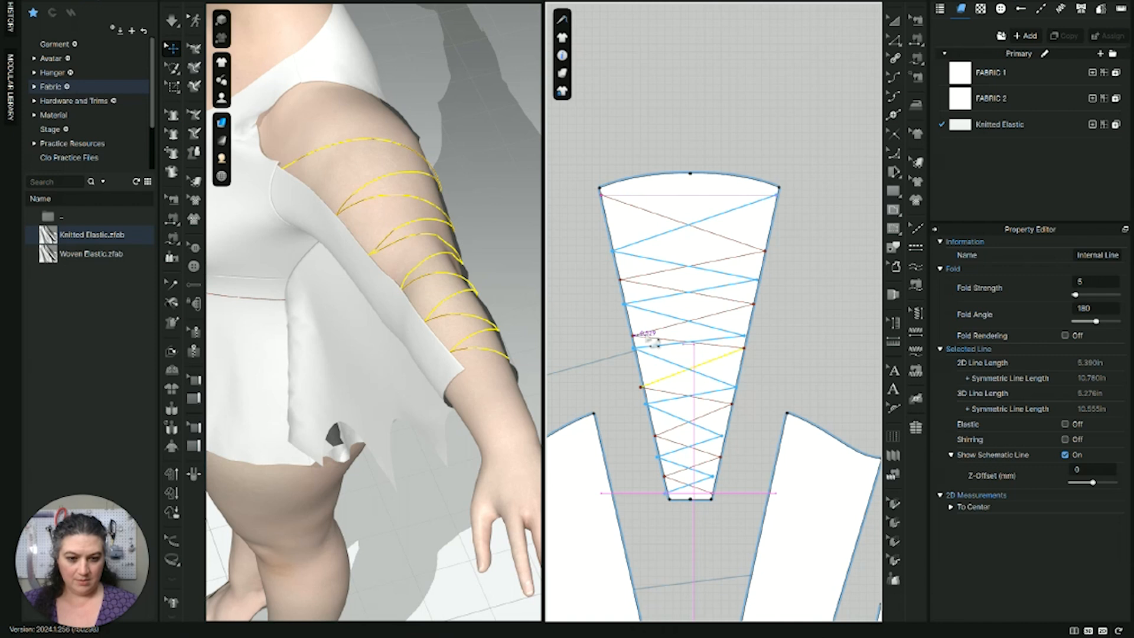
click(651, 341)
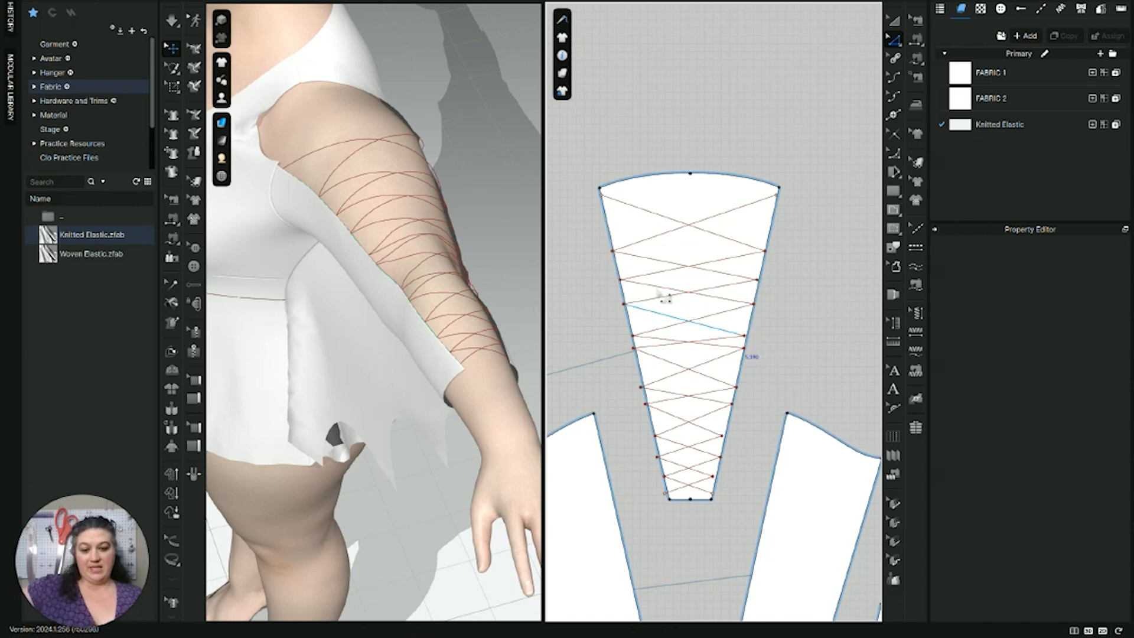
right_drag(459, 288, 418, 321)
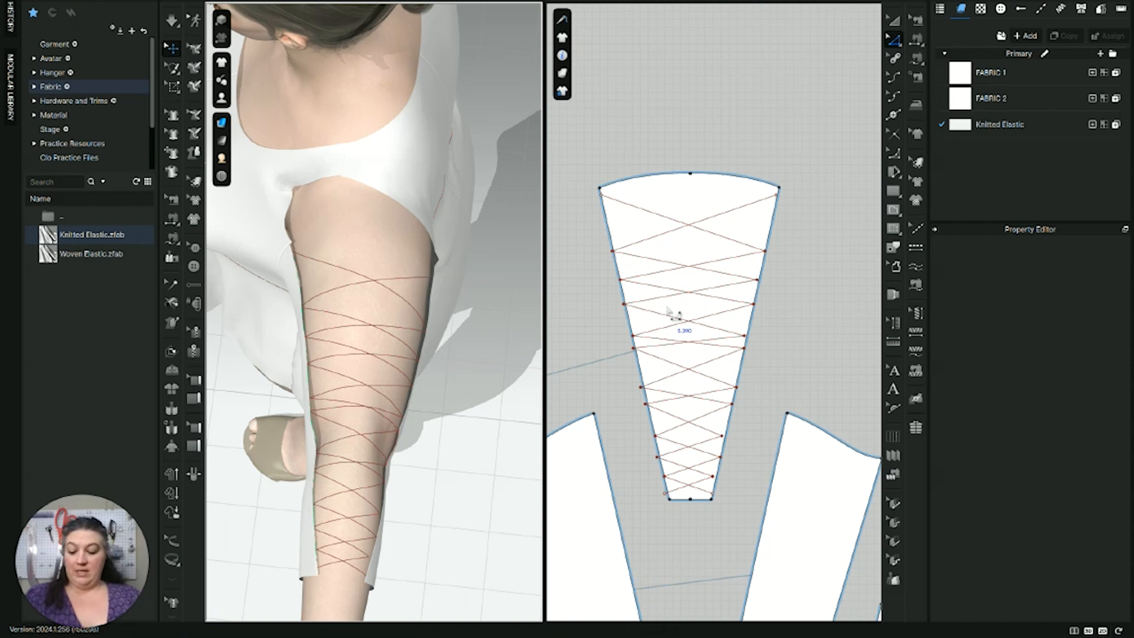
key(a)
key(z)
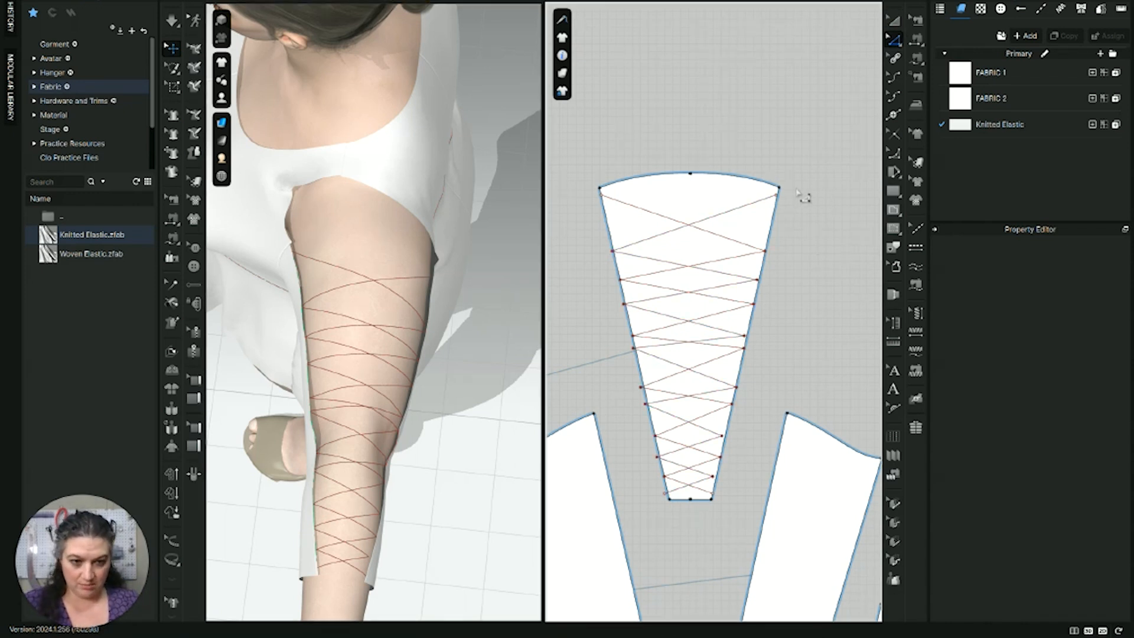
drag(788, 193, 713, 493)
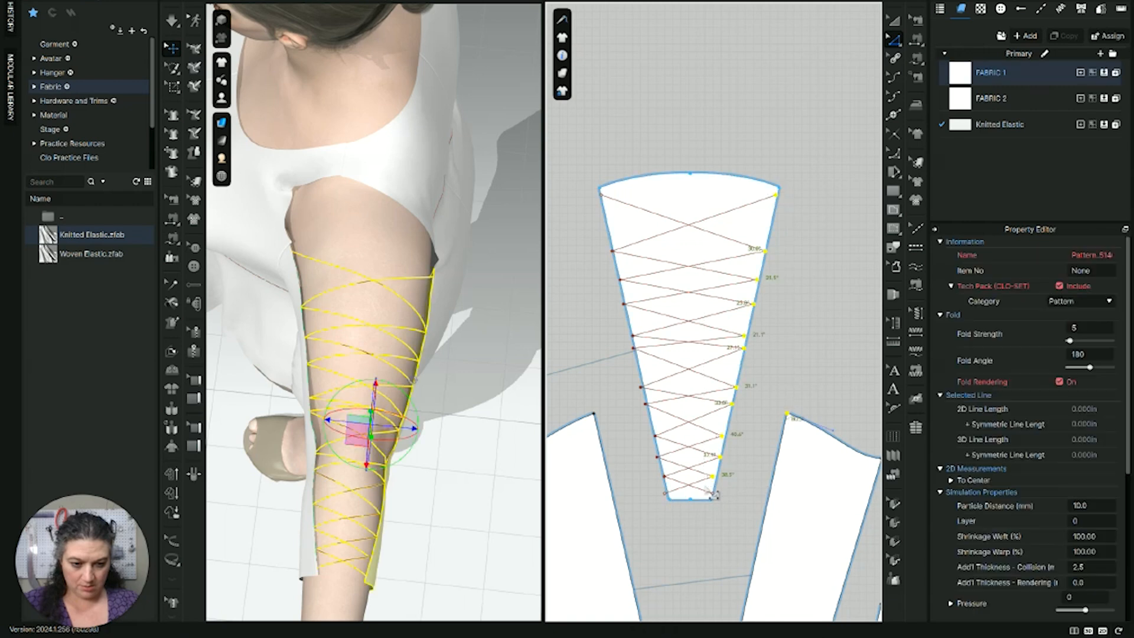
middle_drag(764, 437, 752, 415)
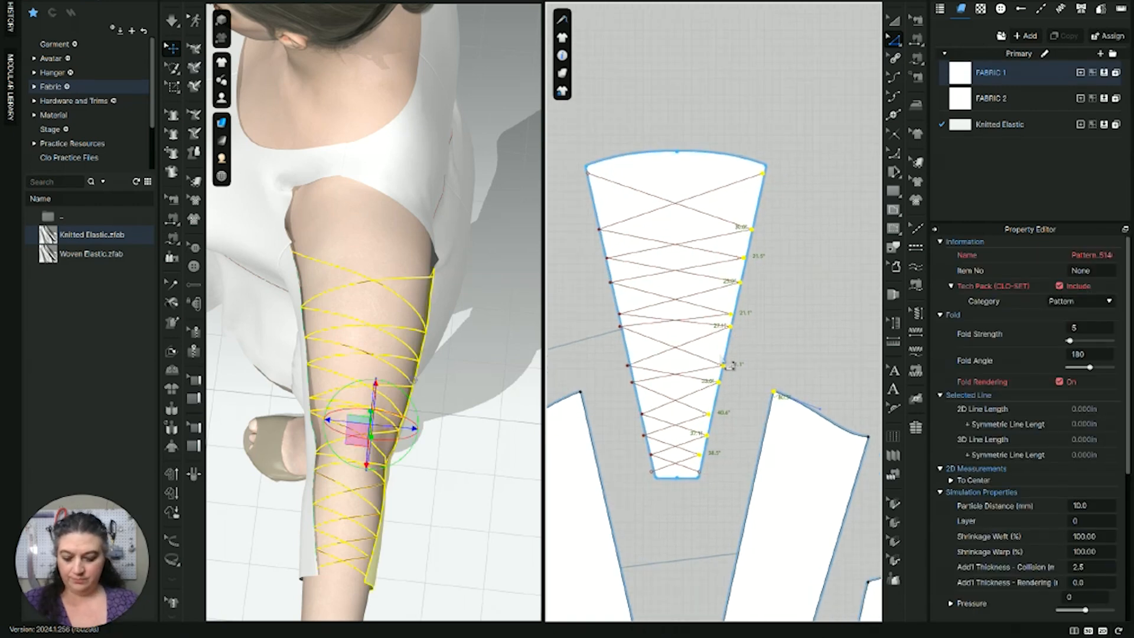
Step: Move the middle sleeve panel with its crisscross lines straight up, clear of the neighbouring sleeve pieces
key(a)
click(684, 184)
key(ctrl+a)
drag(682, 182, 693, 59)
key(ctrl+z)
click(838, 127)
drag(670, 175, 676, 15)
middle_drag(762, 221, 748, 444)
drag(683, 214, 683, 117)
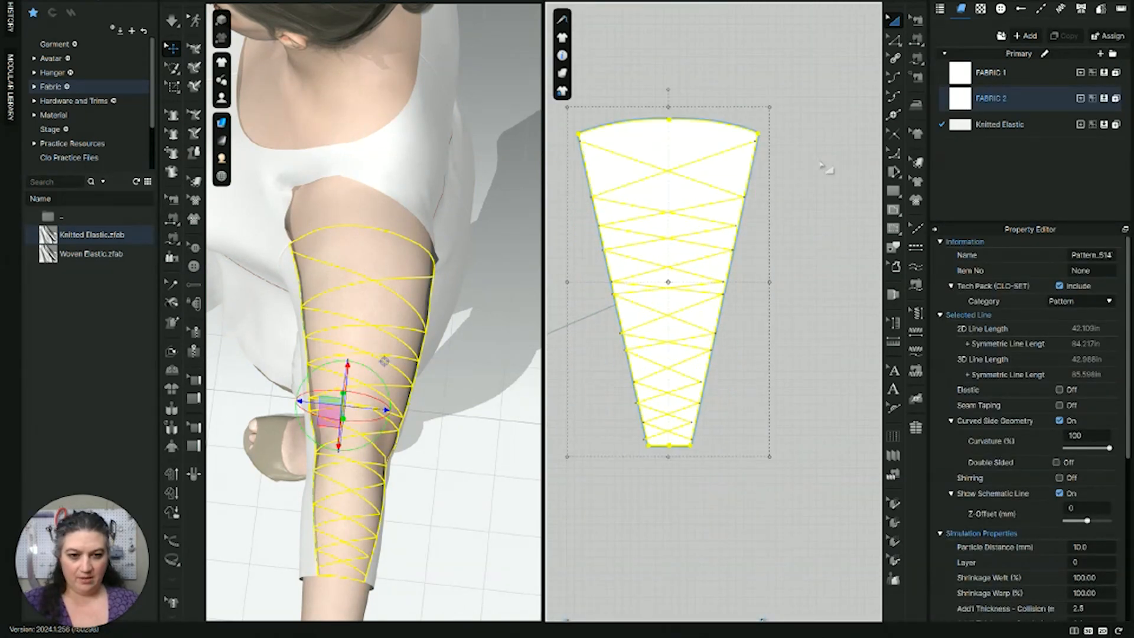
click(818, 160)
key(z)
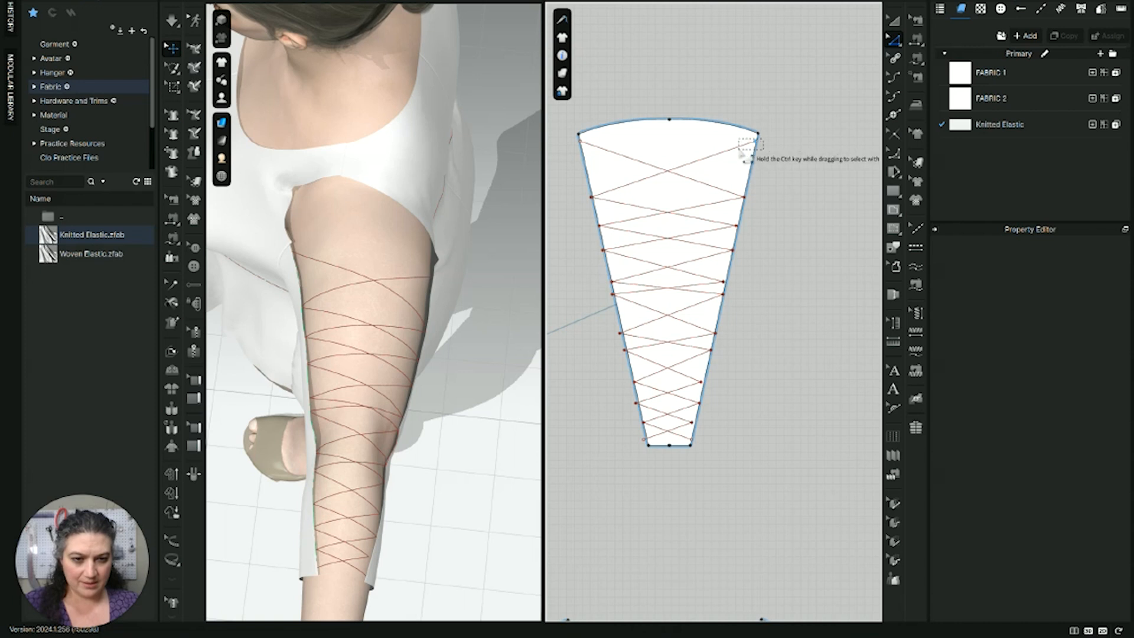
click(768, 143)
drag(771, 111, 686, 480)
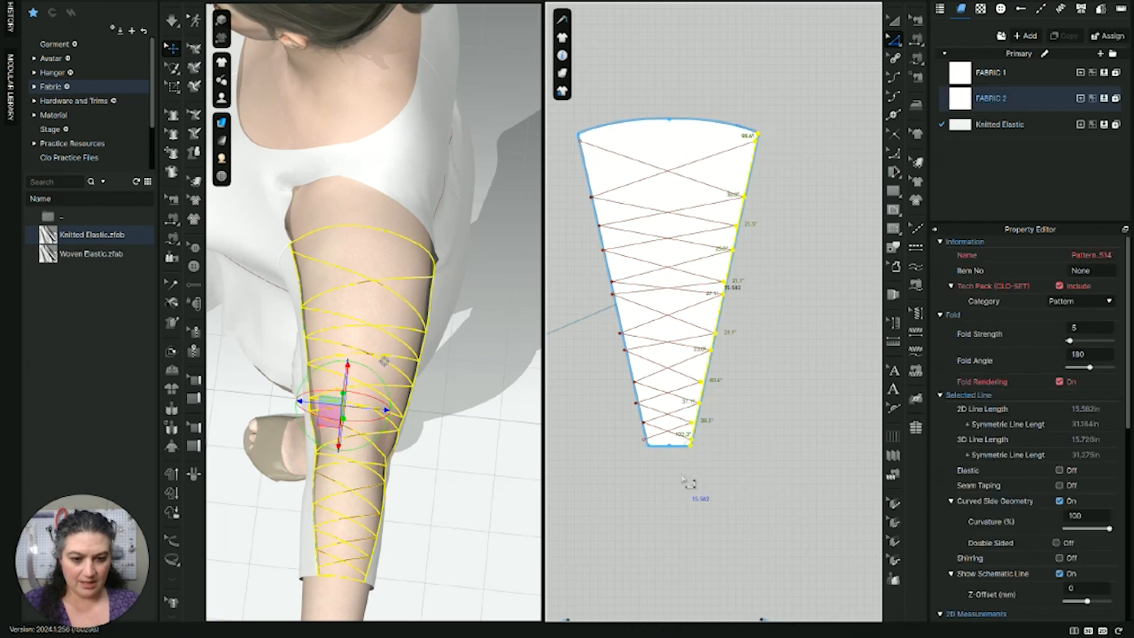
right_click(702, 387)
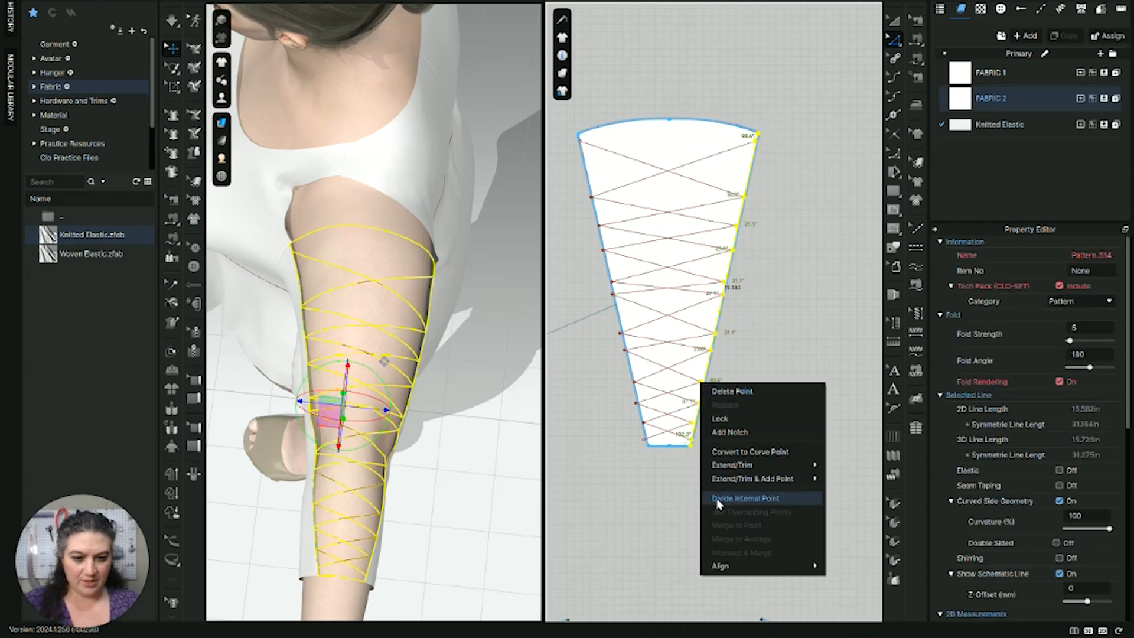
mouse_move(749, 483)
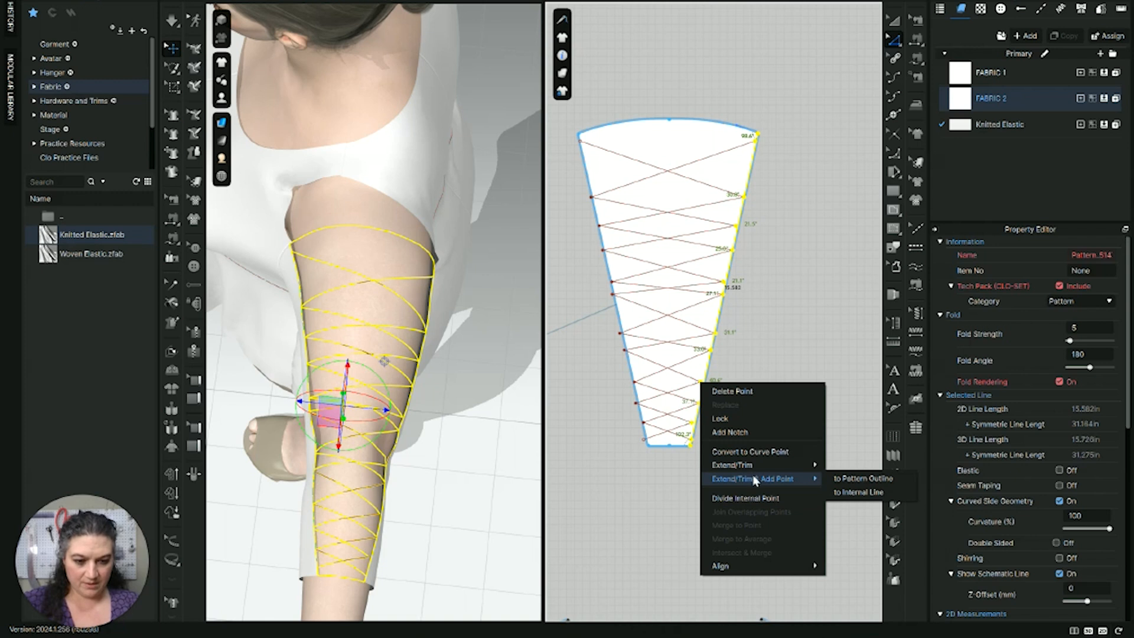
mouse_move(768, 570)
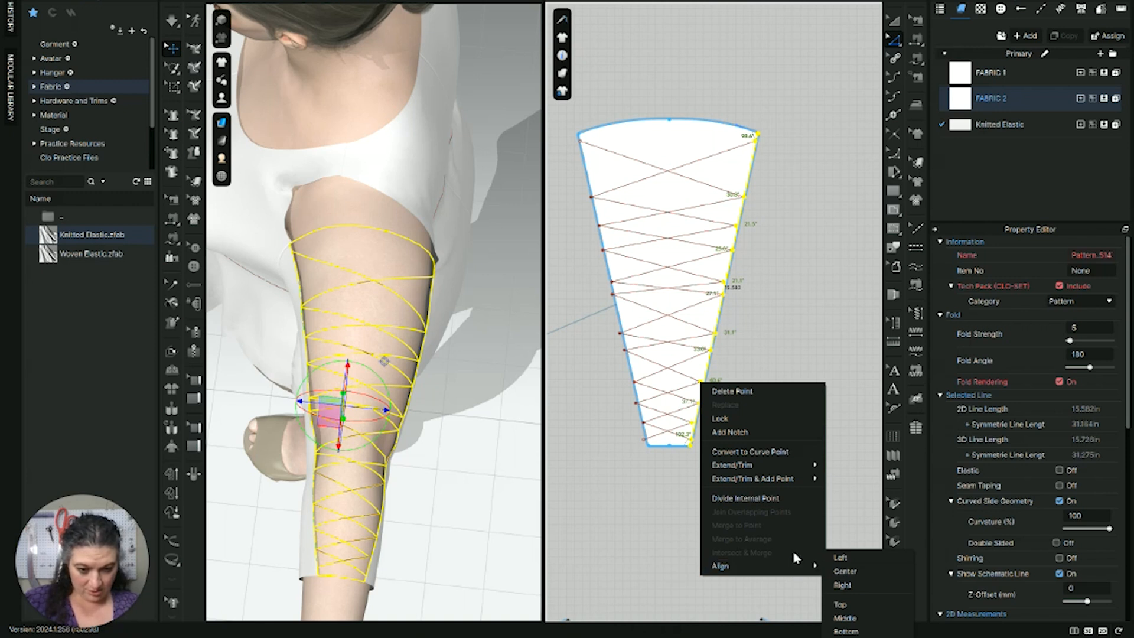
click(768, 333)
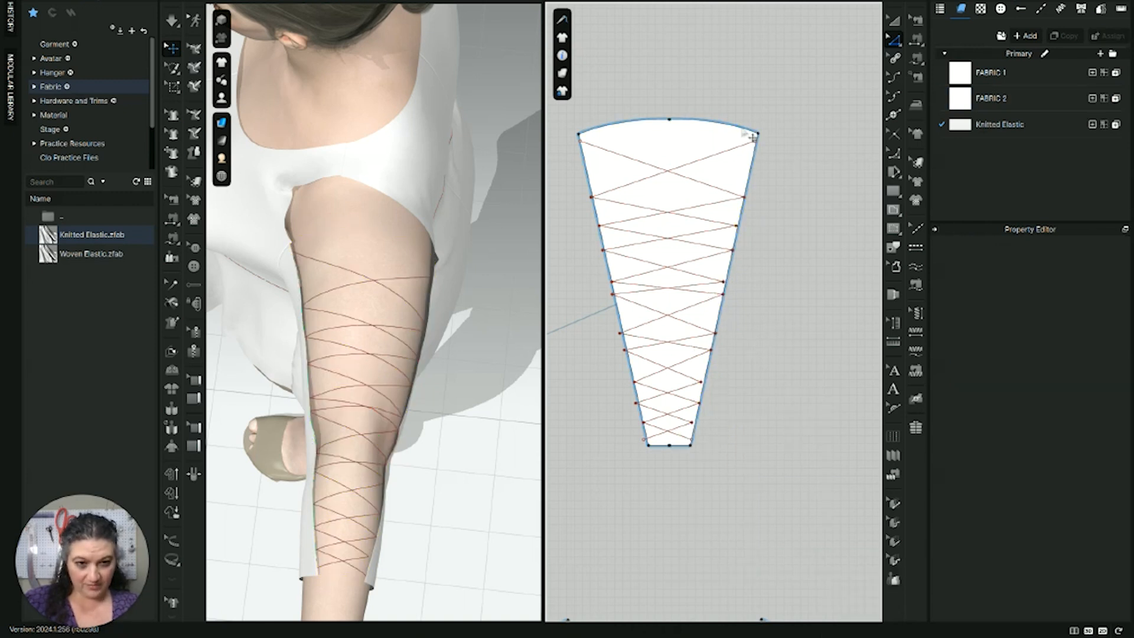
drag(765, 136, 688, 454)
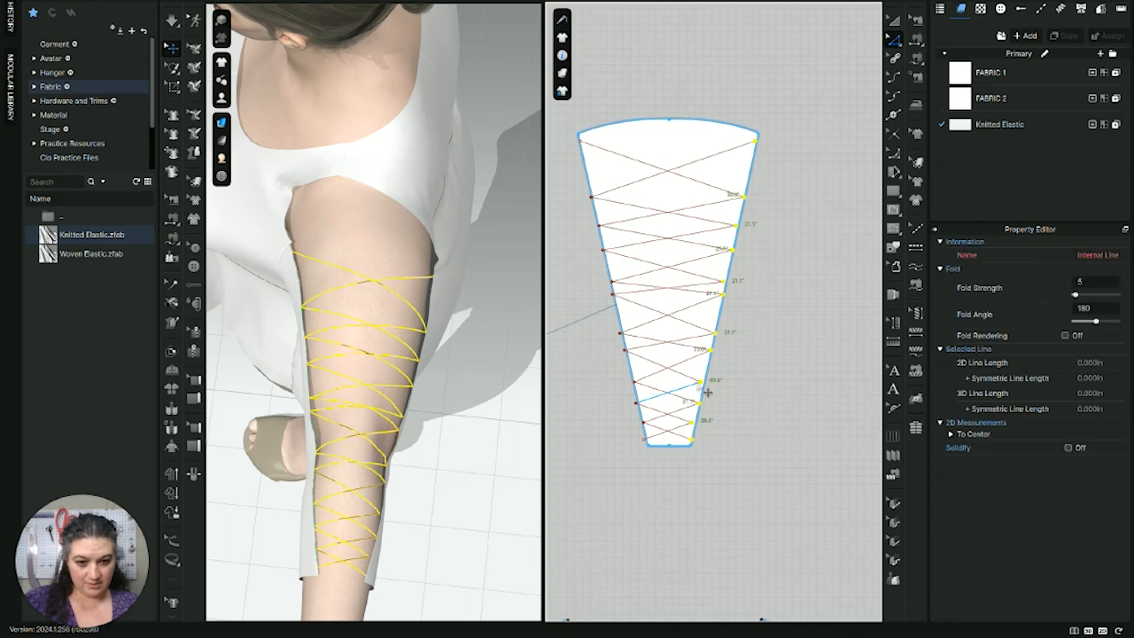
right_click(703, 385)
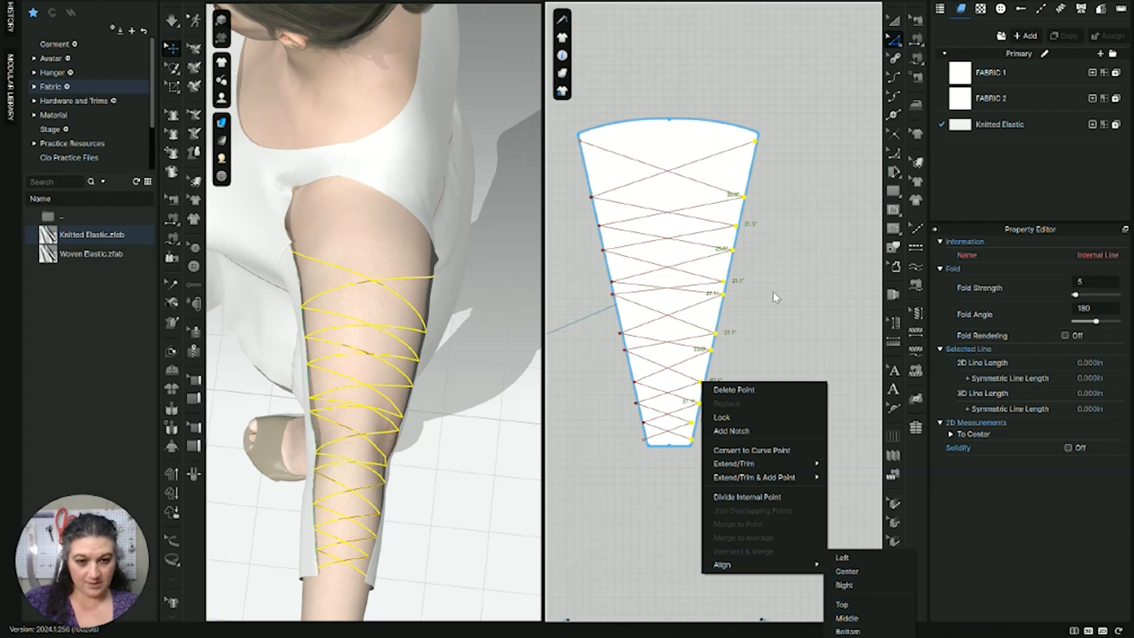
click(860, 572)
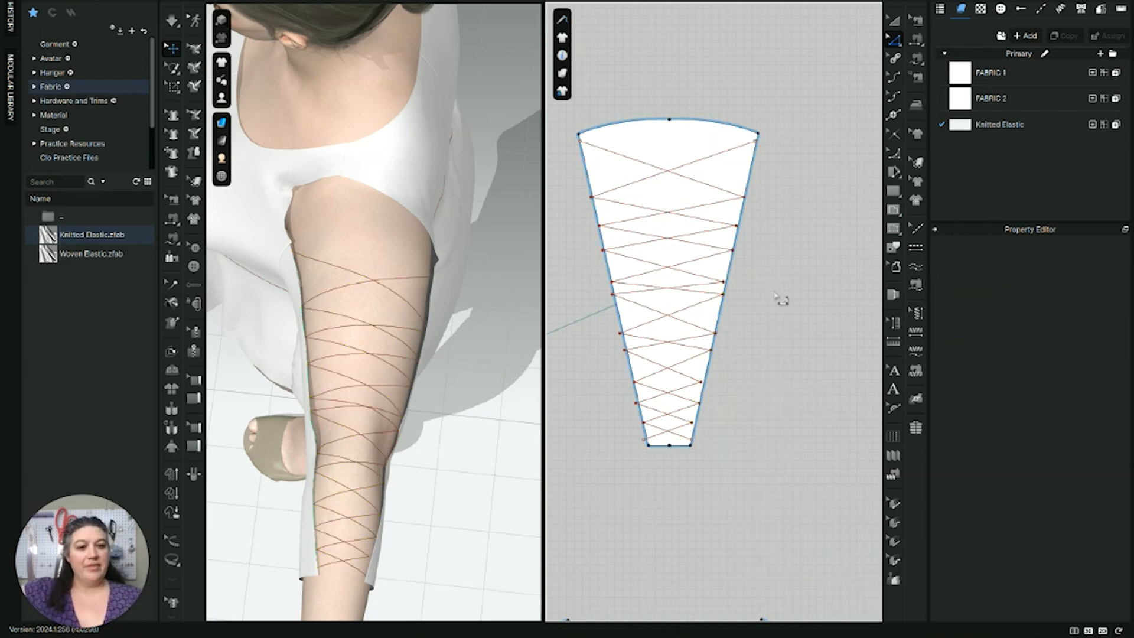
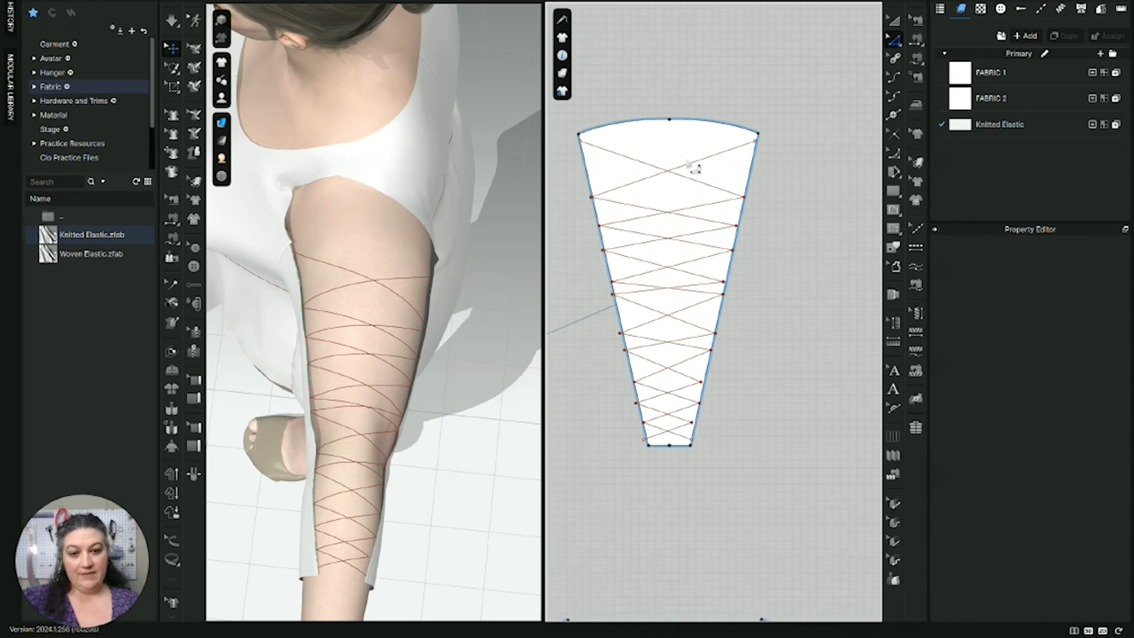
Step: Delete both crisscross zigzag internal lines from the middle sleeve panel
click(697, 177)
key(Delete)
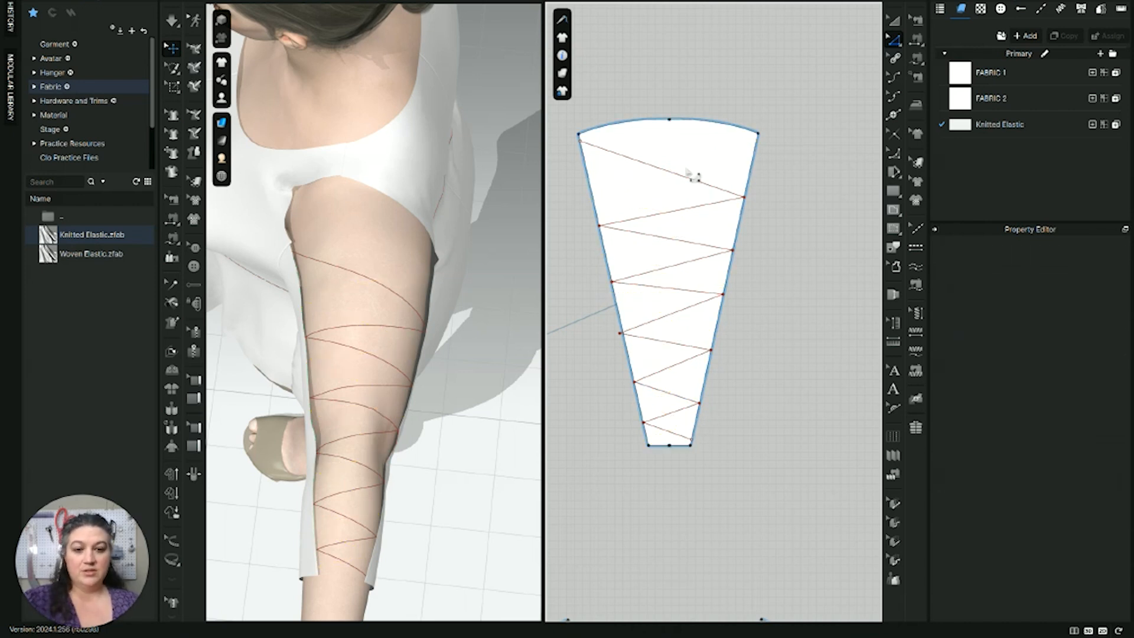
click(689, 178)
key(Delete)
Step: Split the right side edge of the middle sleeve panel uniformly into 11 segments
click(743, 204)
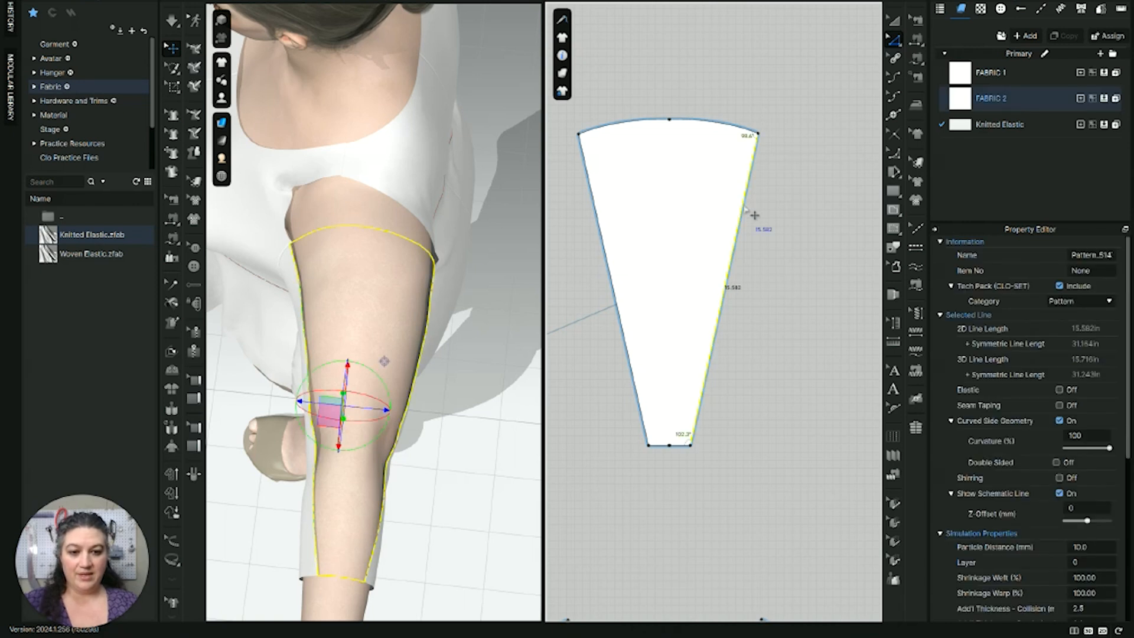
right_click(746, 207)
click(768, 301)
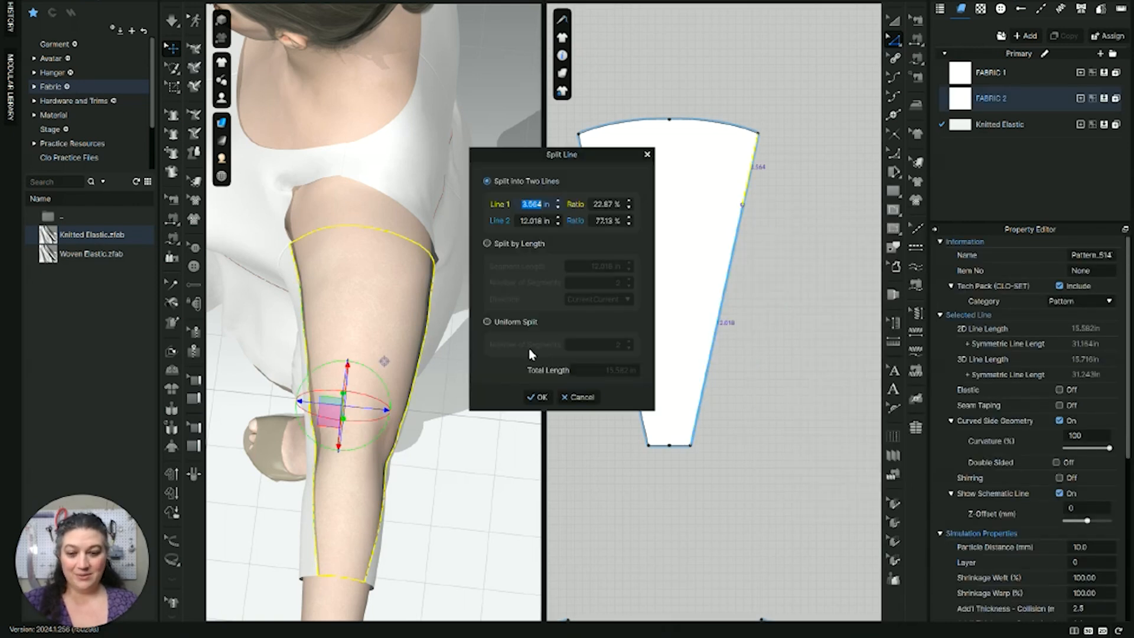
click(488, 322)
double_click(629, 341)
click(629, 342)
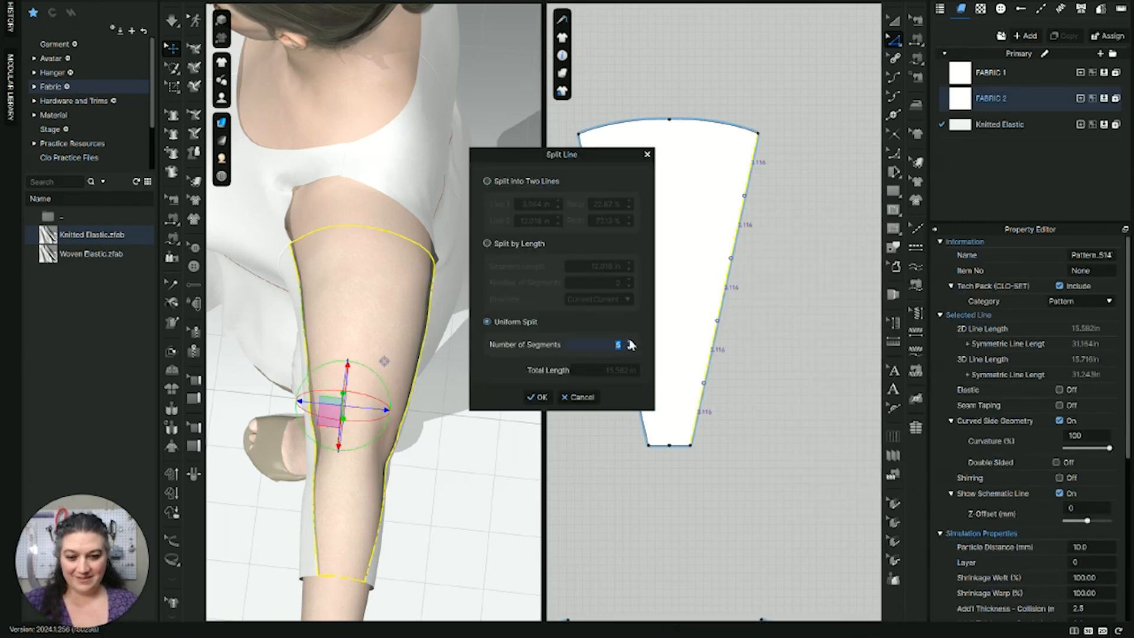
click(630, 341)
click(630, 341)
click(630, 341)
click(630, 342)
click(630, 341)
click(629, 342)
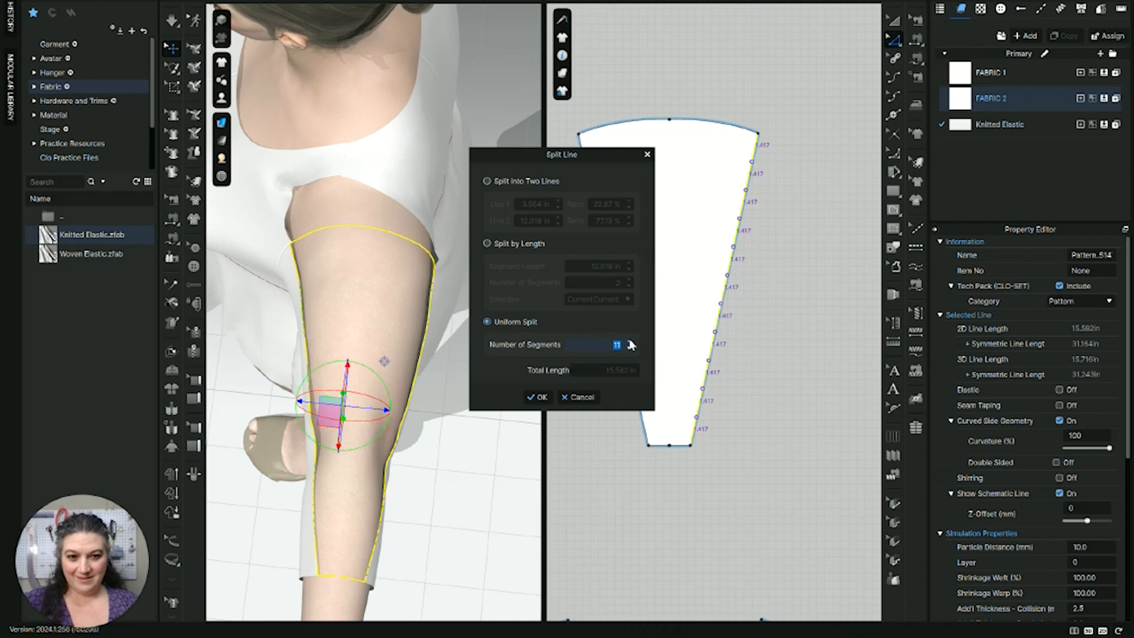
click(541, 397)
Step: Split the left side edge of the middle sleeve panel uniformly into 11 segments as well
click(621, 323)
right_click(621, 322)
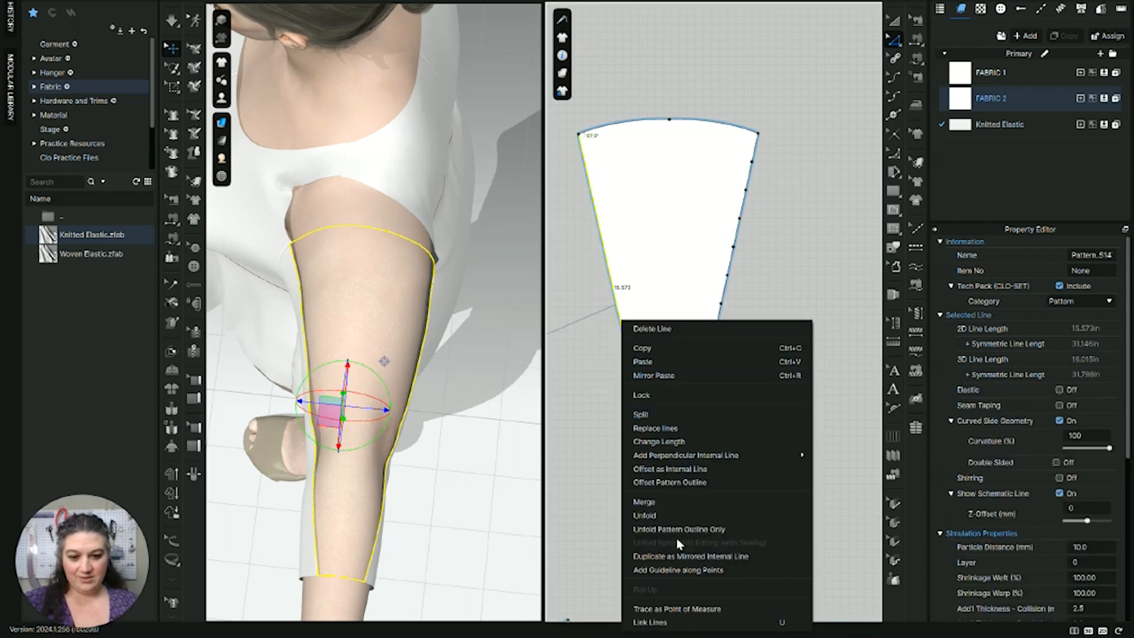
click(692, 415)
click(487, 322)
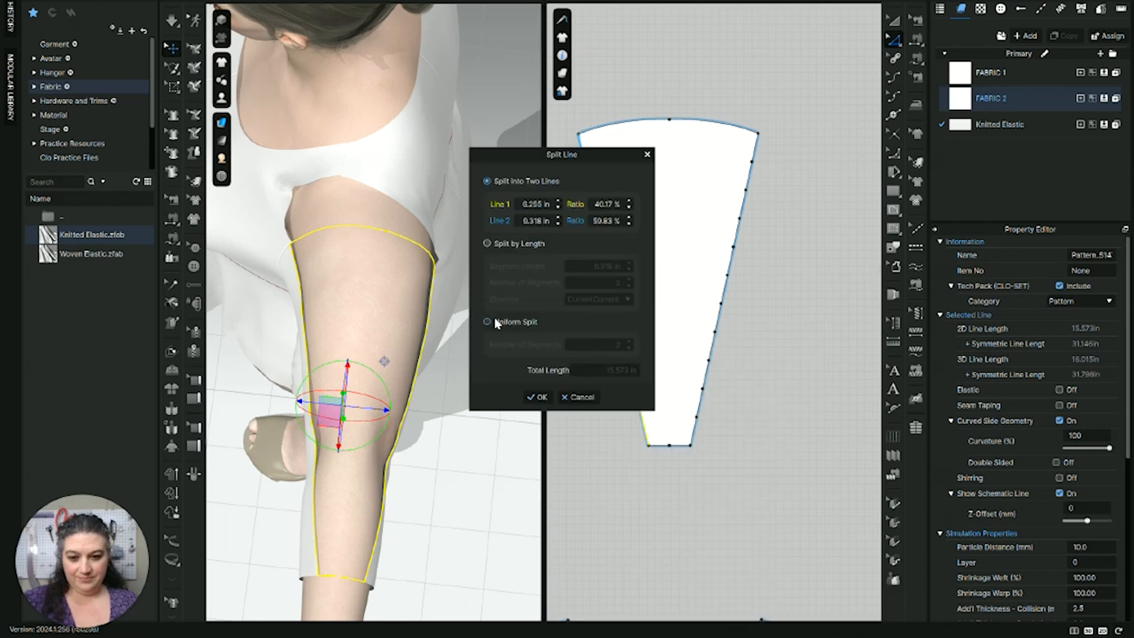
click(623, 346)
click(629, 340)
click(630, 340)
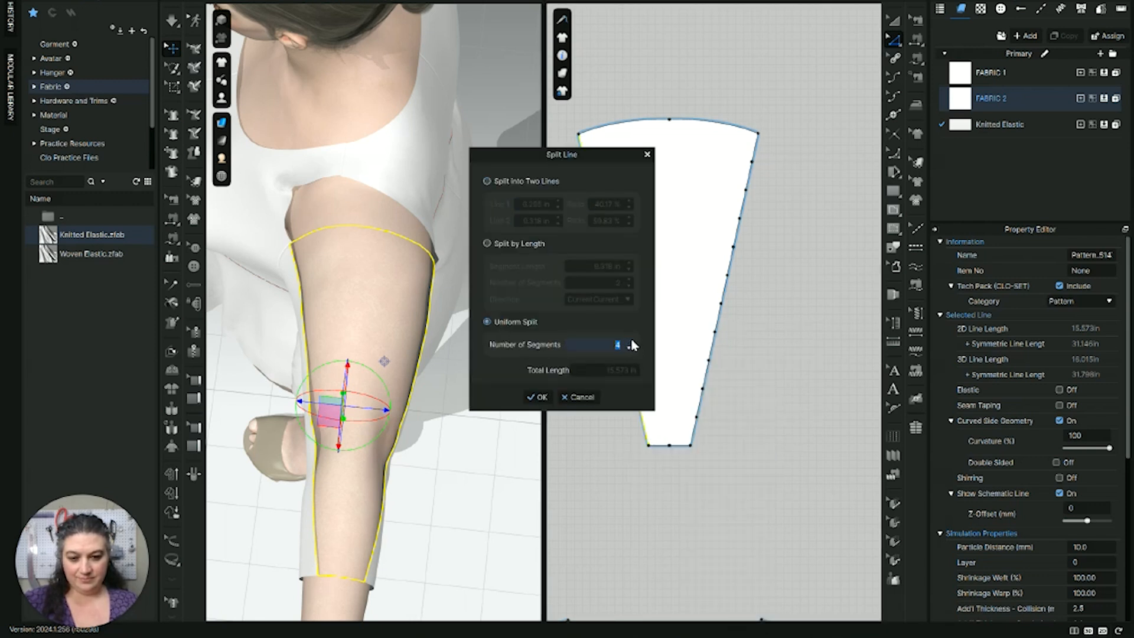
click(630, 341)
click(630, 340)
click(630, 340)
click(629, 340)
click(630, 340)
click(630, 341)
click(629, 341)
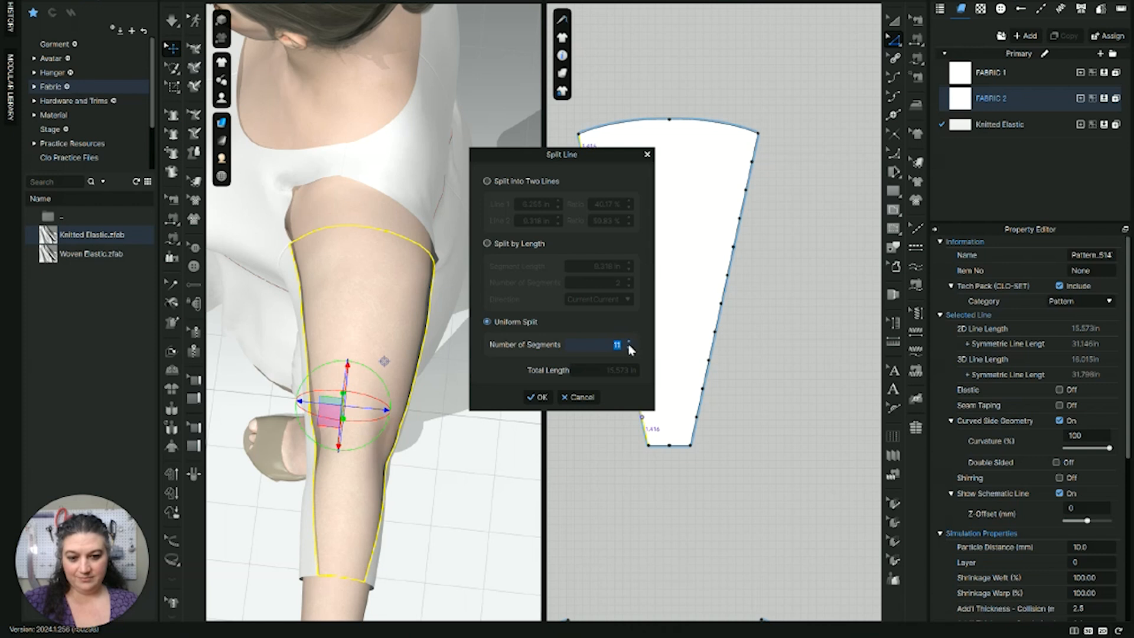
click(545, 397)
click(760, 271)
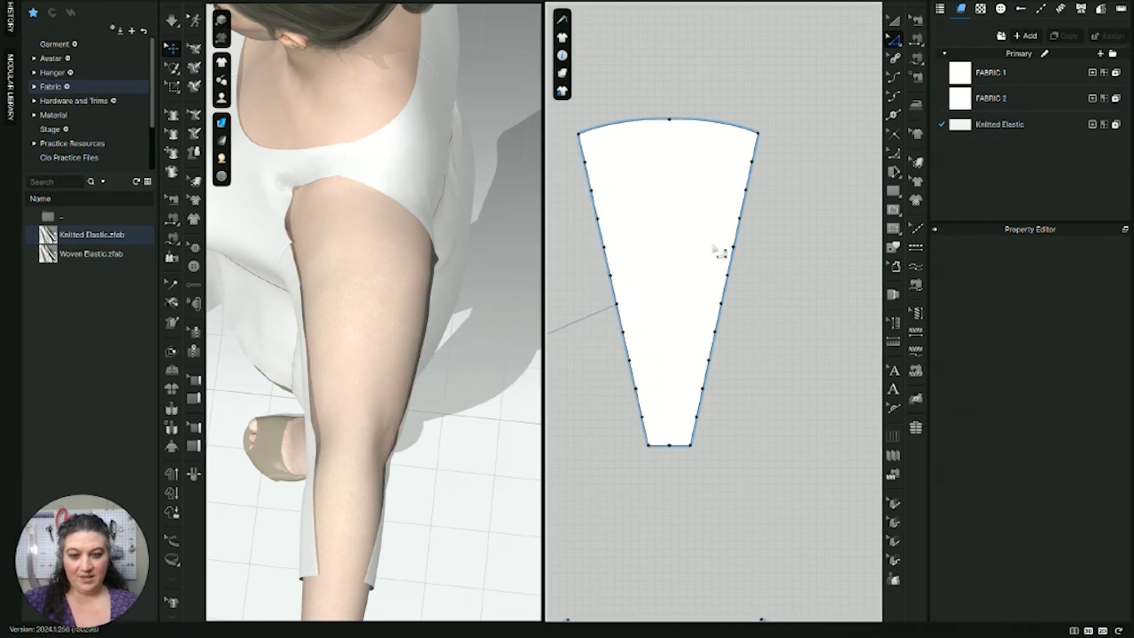
Step: Draw a zigzag internal line from the middle sleeve panel's upper left corner to its lower right corner, alternating between the side edges' split points
key(g)
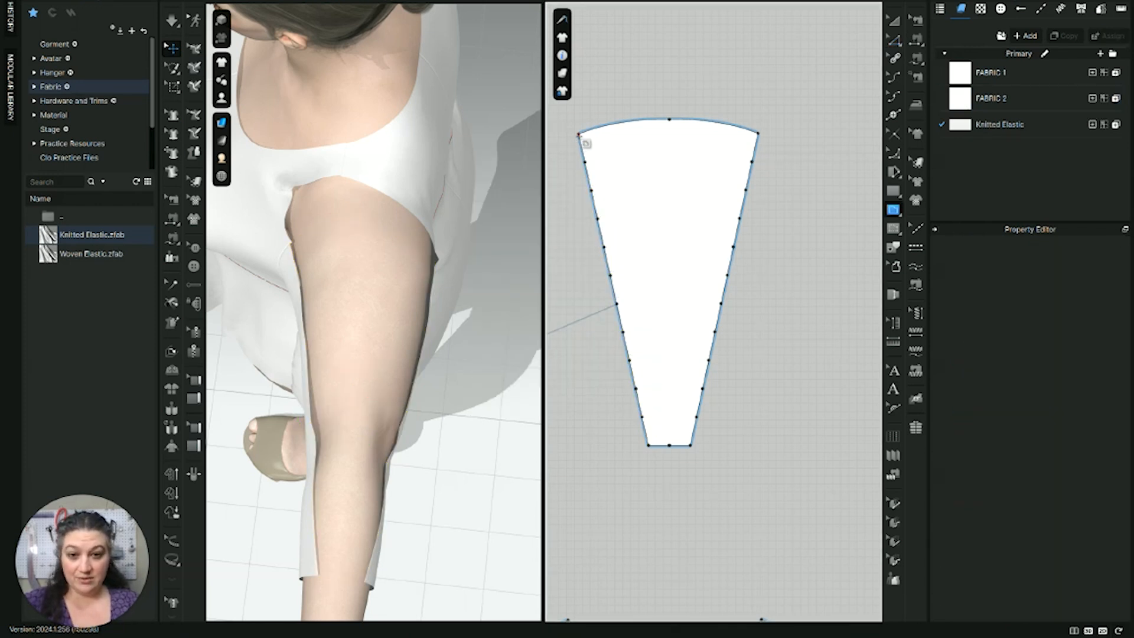
click(579, 134)
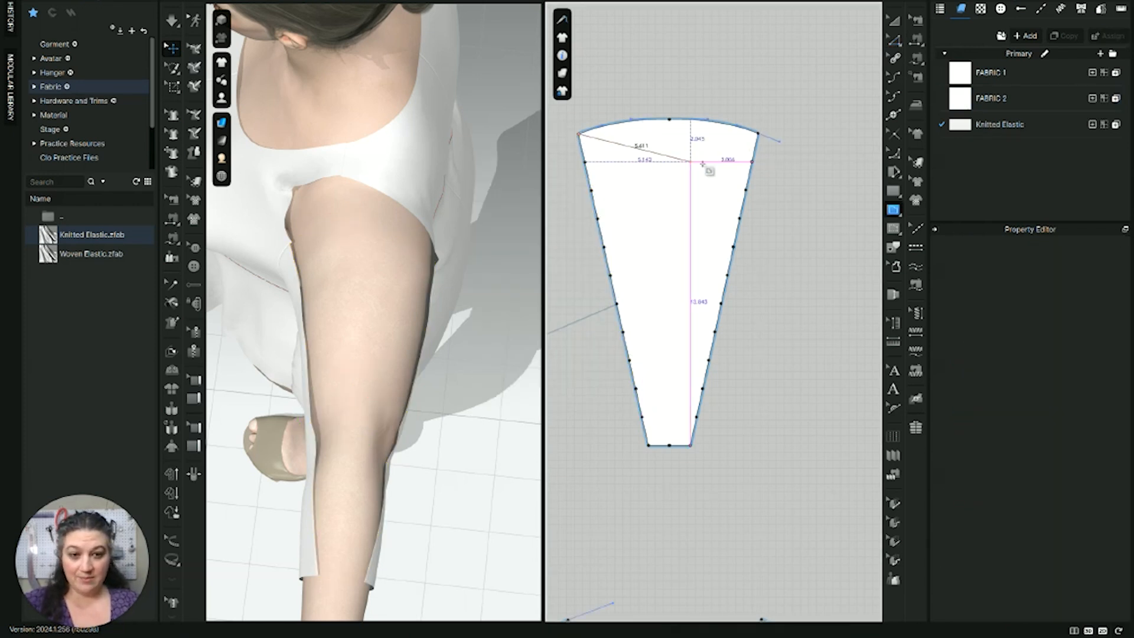
click(752, 161)
click(598, 191)
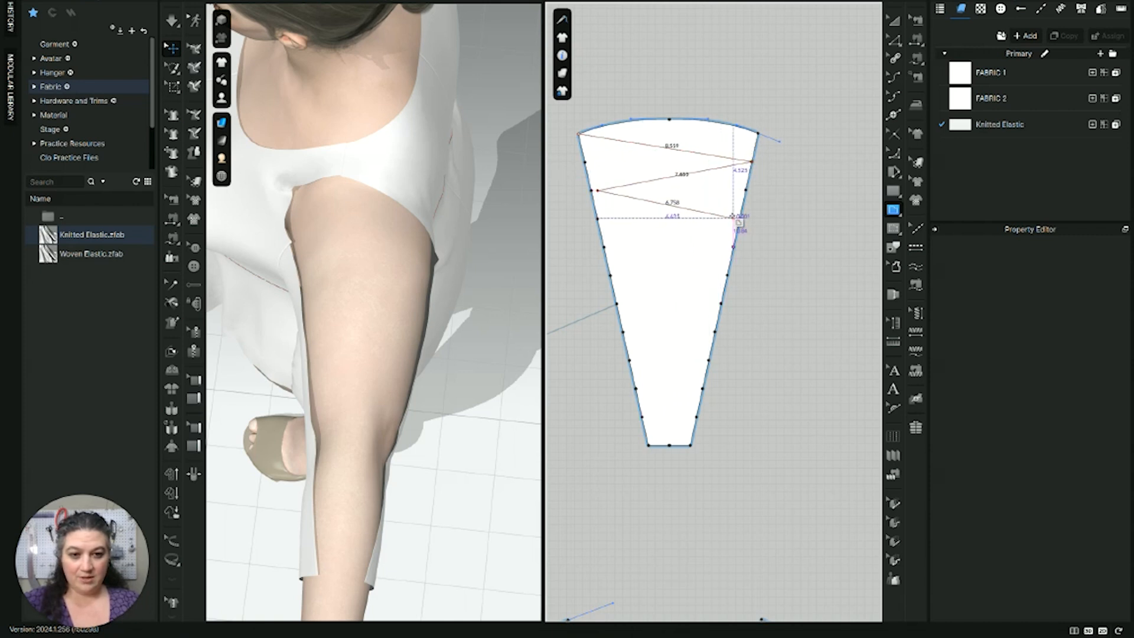
click(739, 219)
click(604, 247)
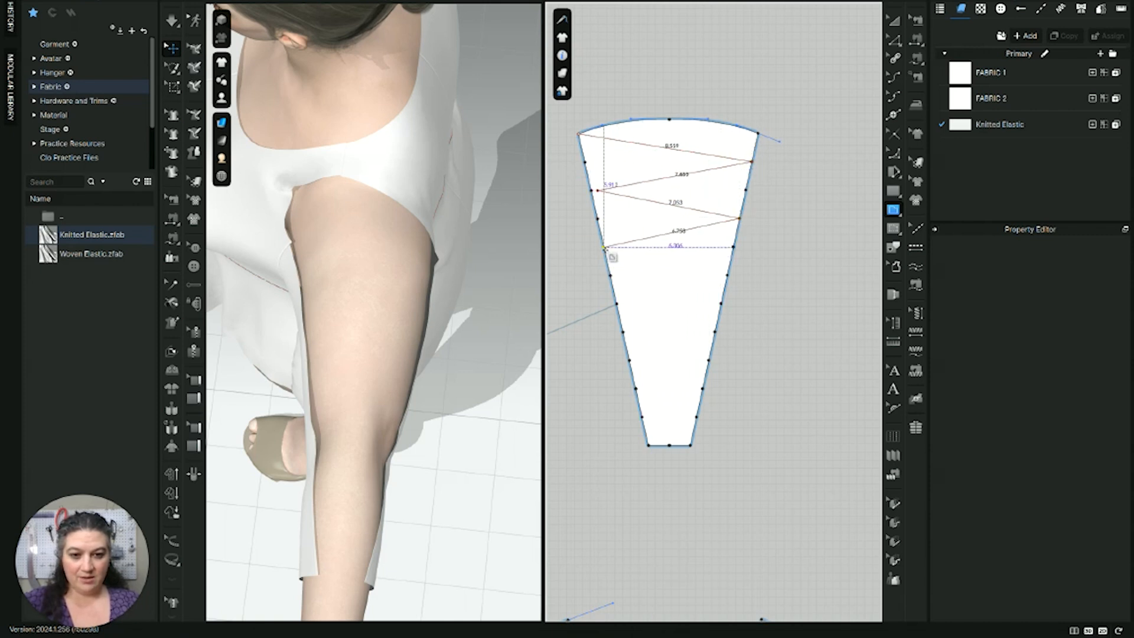
click(727, 275)
click(617, 304)
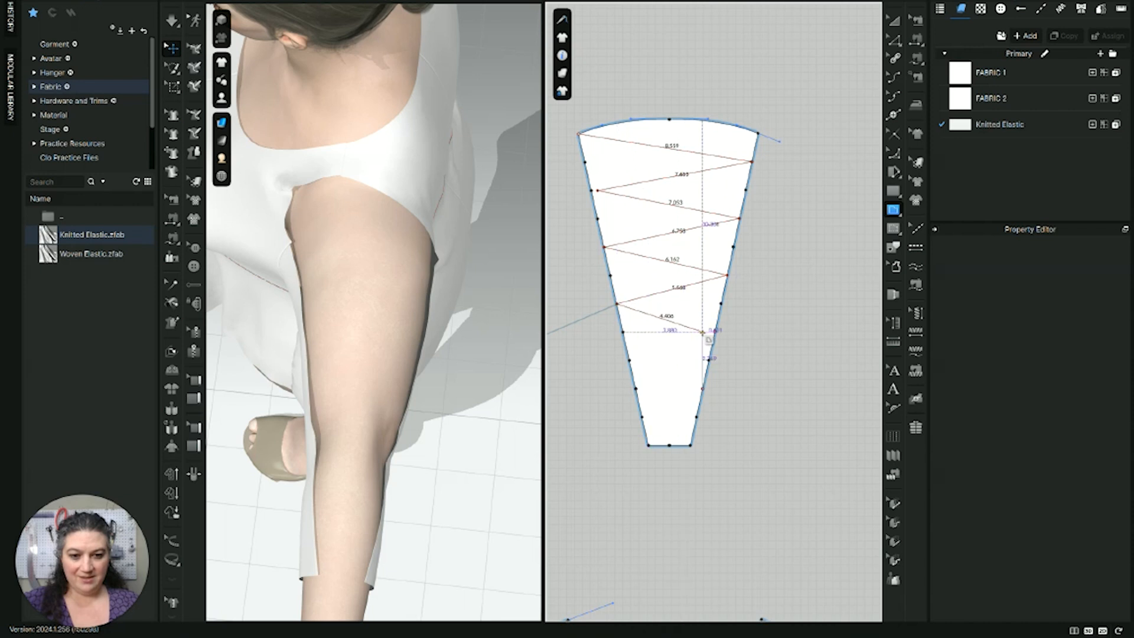
click(714, 330)
click(630, 360)
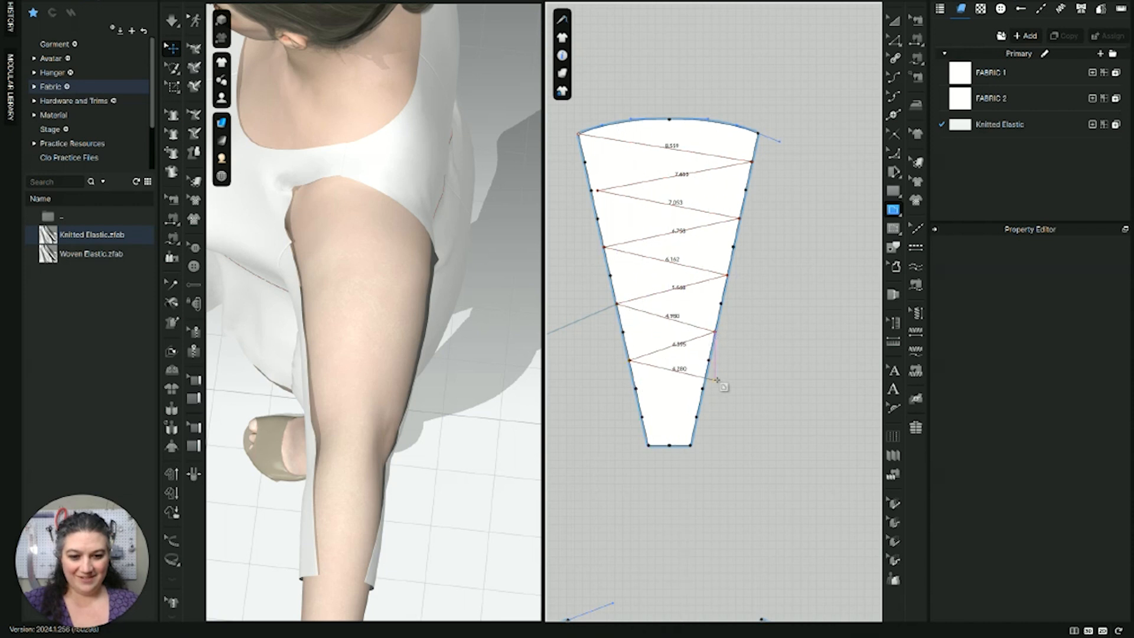
click(702, 389)
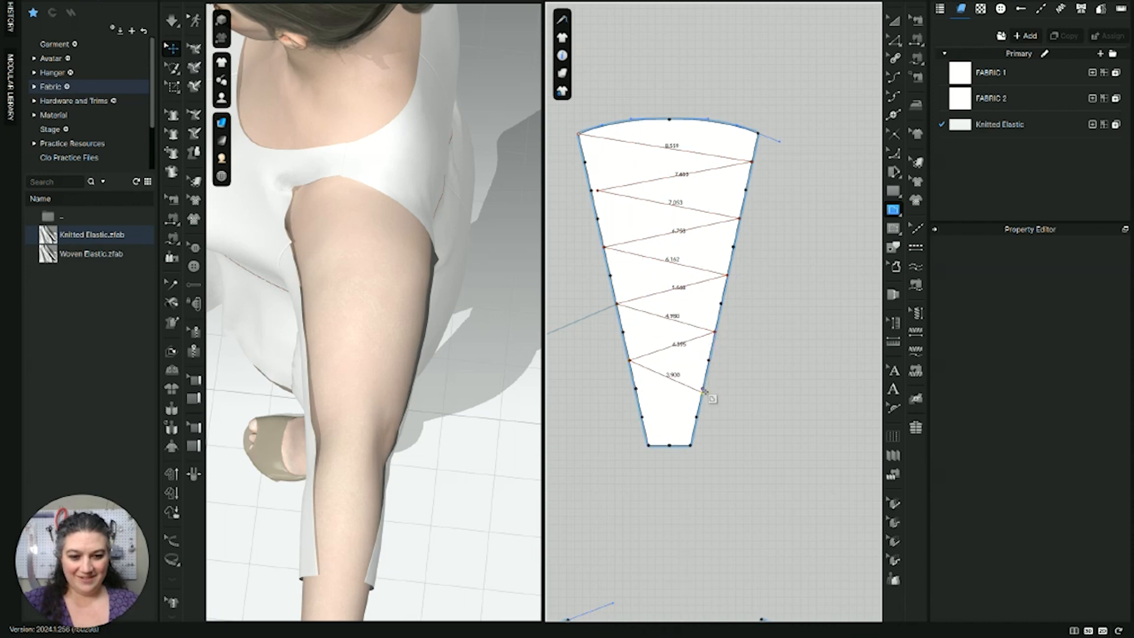
click(643, 418)
click(690, 445)
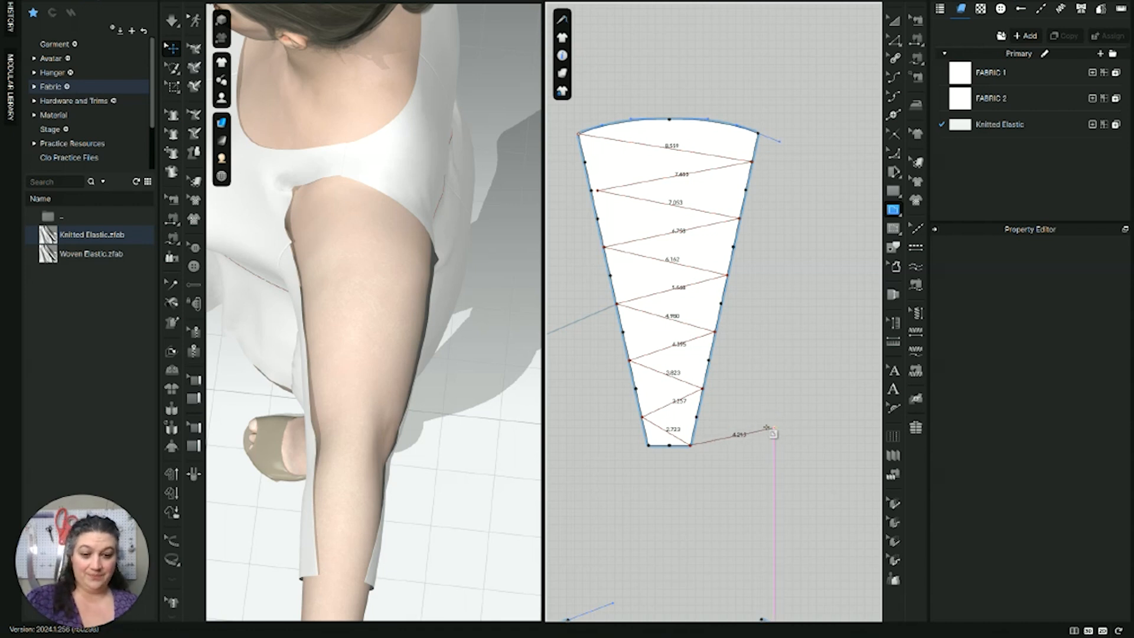
key(Return)
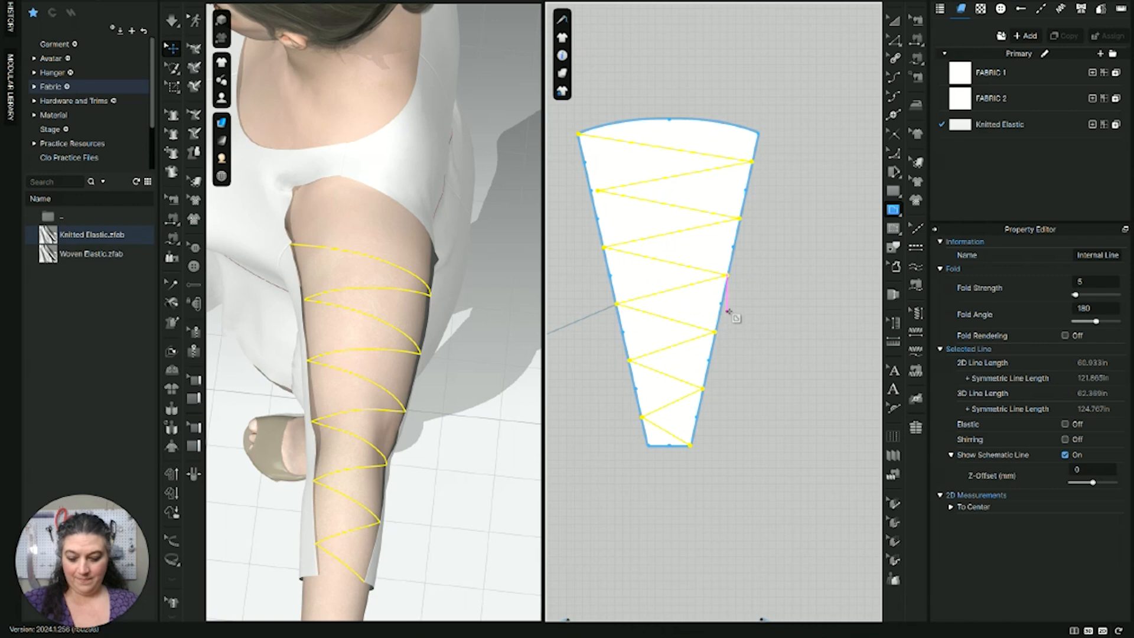
Step: Mirror-paste the new zigzag internal line onto the middle sleeve panel so its points meet the opposite split points in a crisscross
key(z)
click(762, 304)
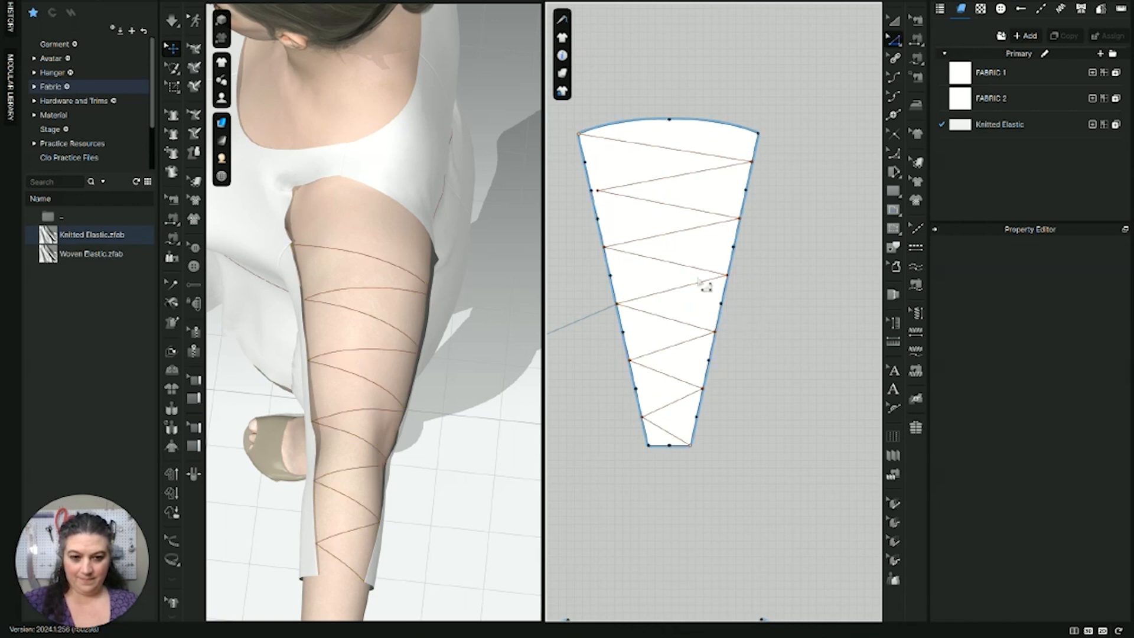
right_click(687, 276)
click(706, 297)
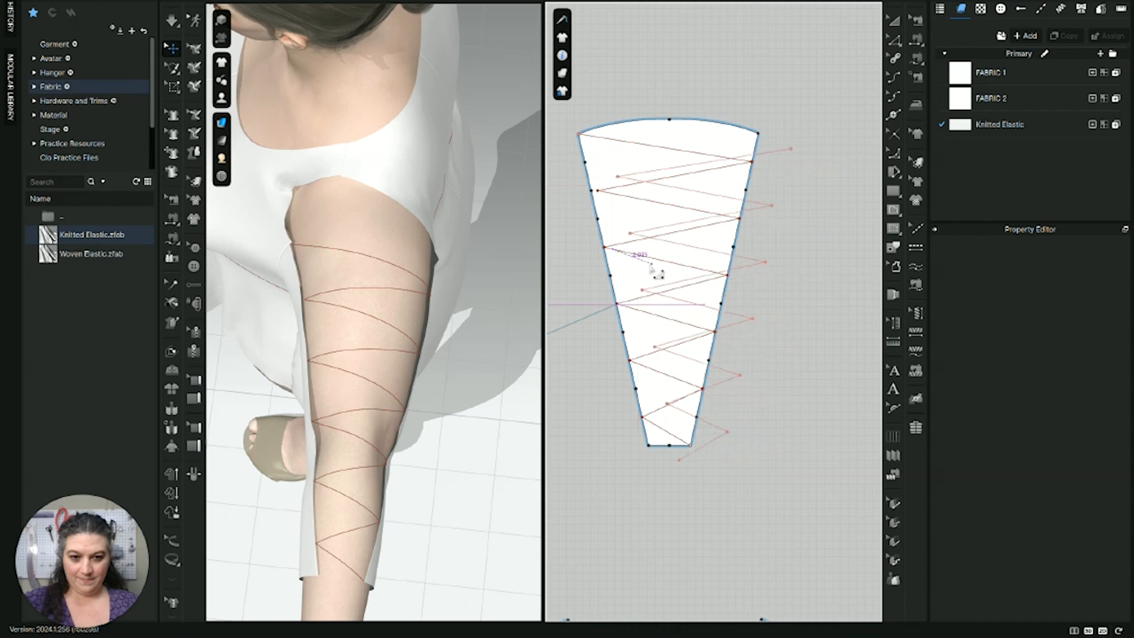
click(628, 259)
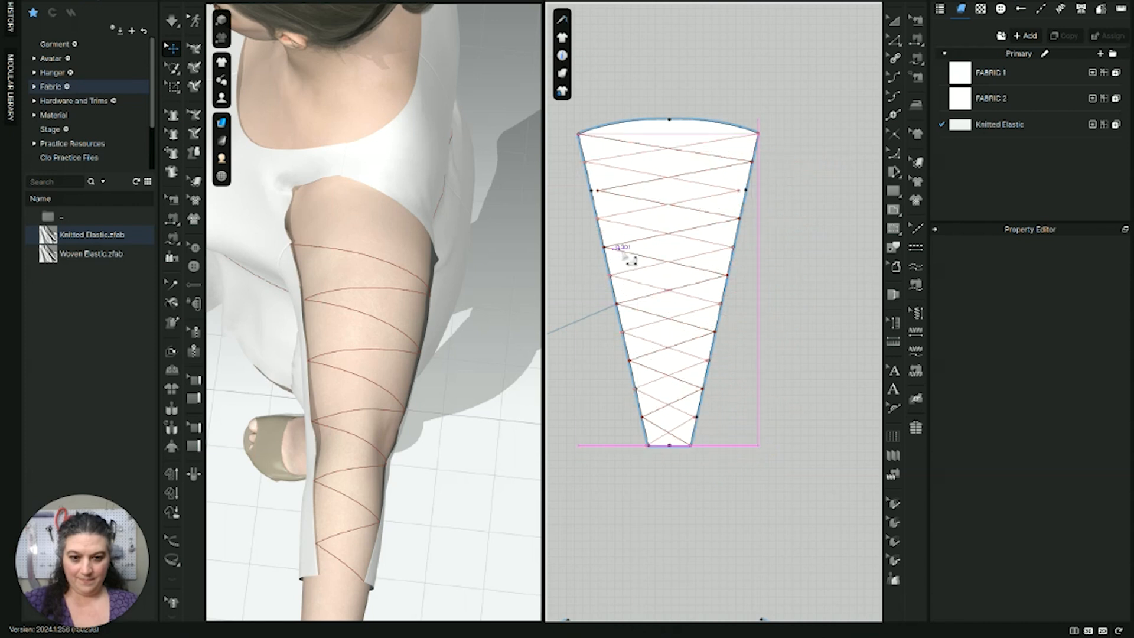
scroll(717, 352, down, 3)
scroll(718, 345, up, 5)
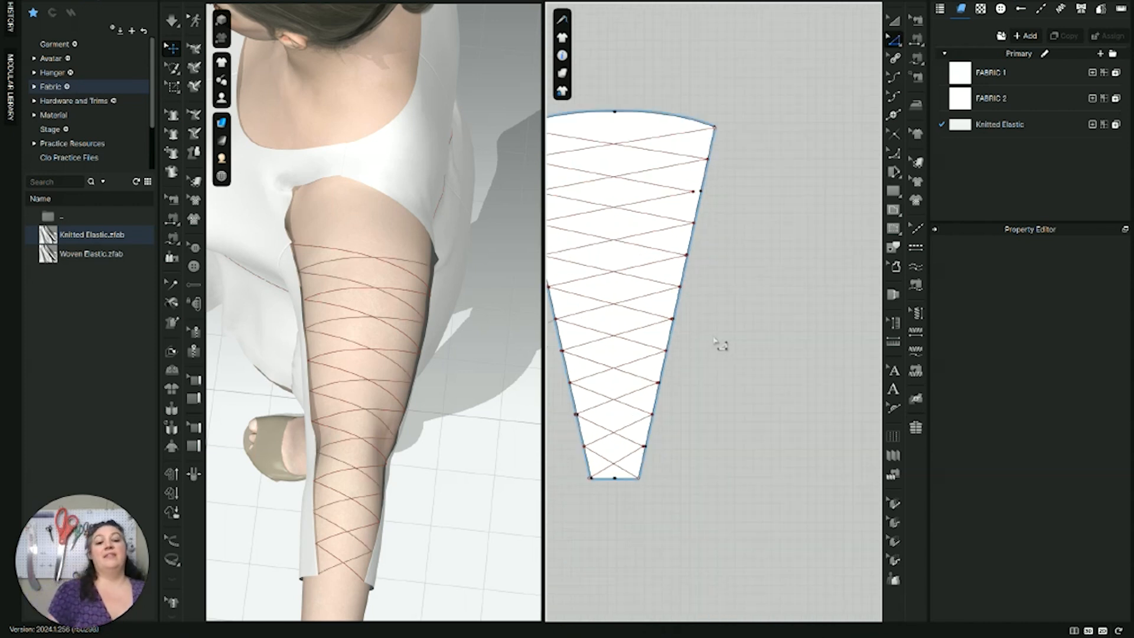
middle_drag(734, 367, 781, 350)
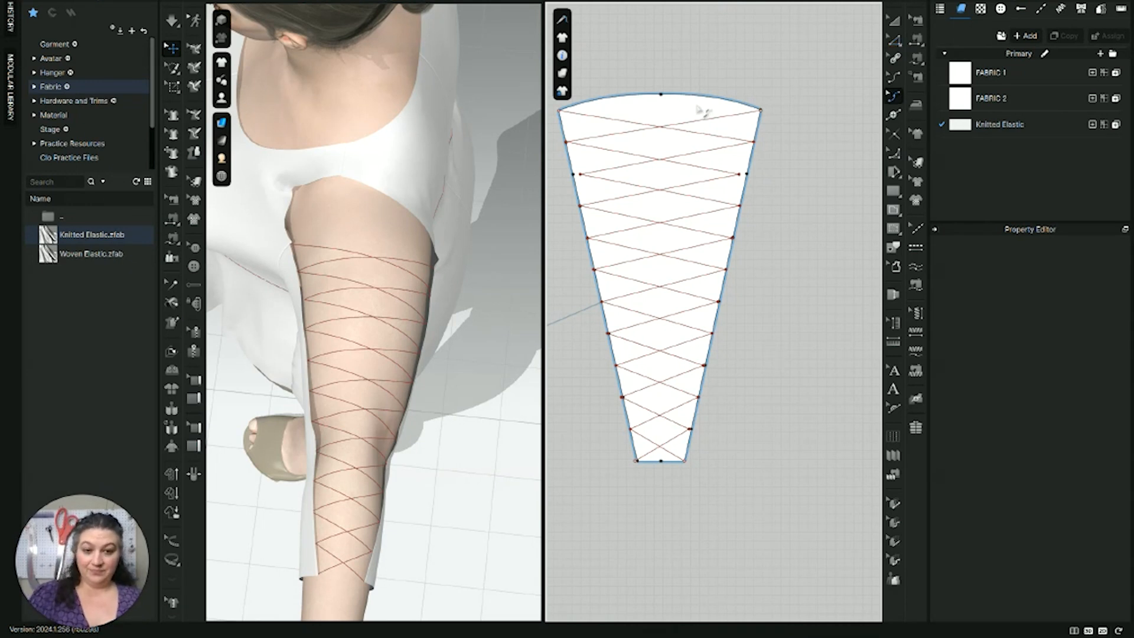
Step: Split the inner side edge of the right outer sleeve panel uniformly into 11 segments
click(713, 140)
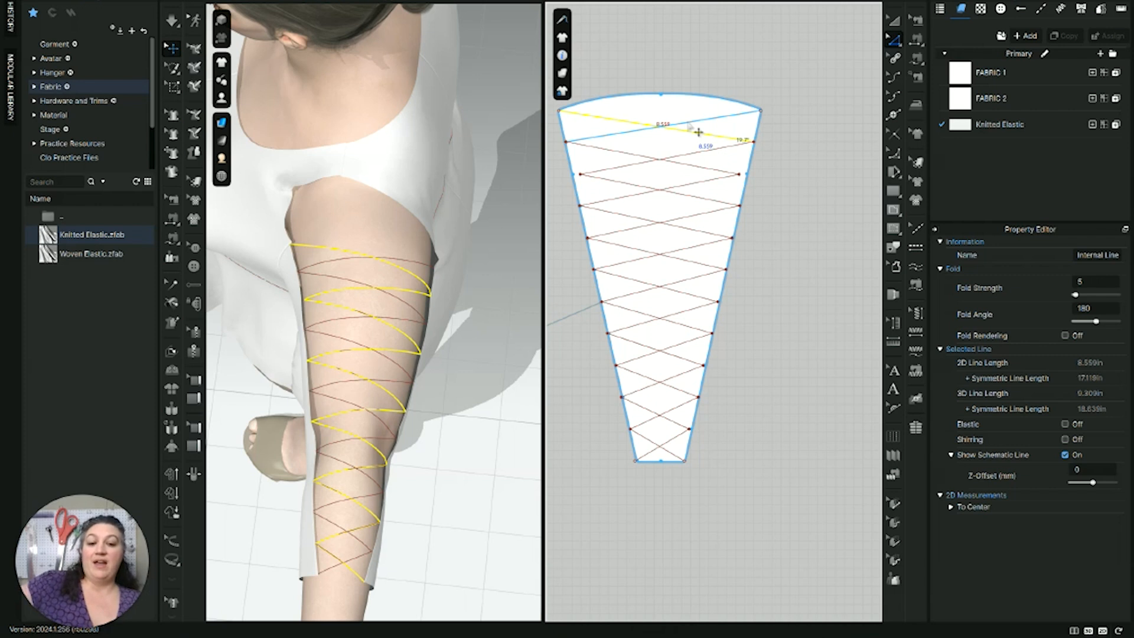
scroll(788, 342, down, 2)
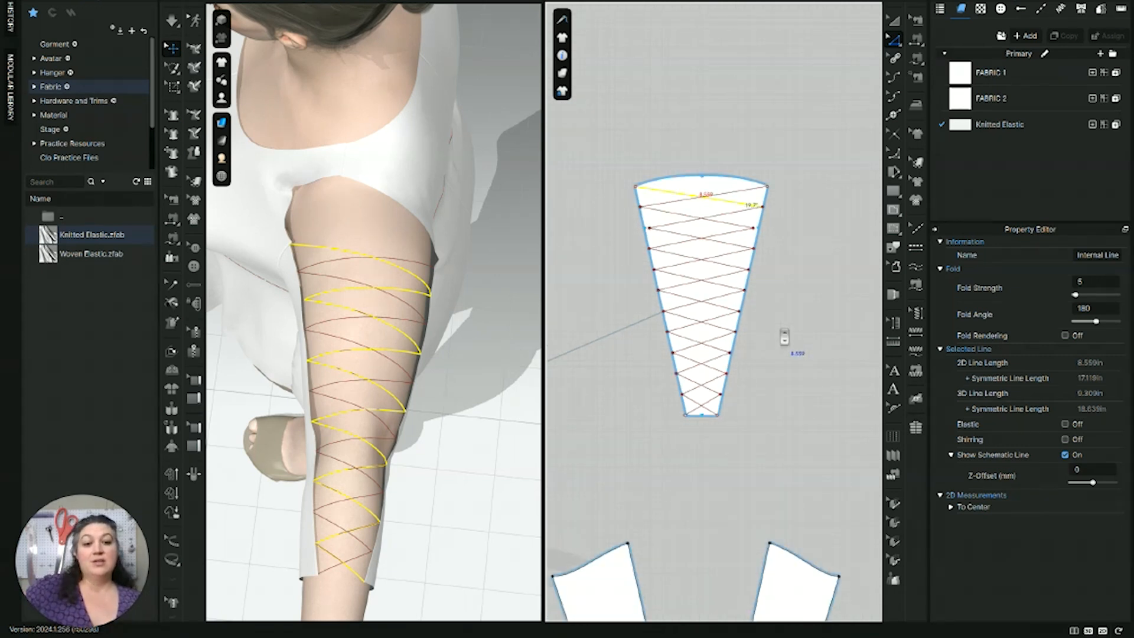
middle_drag(785, 337, 762, 228)
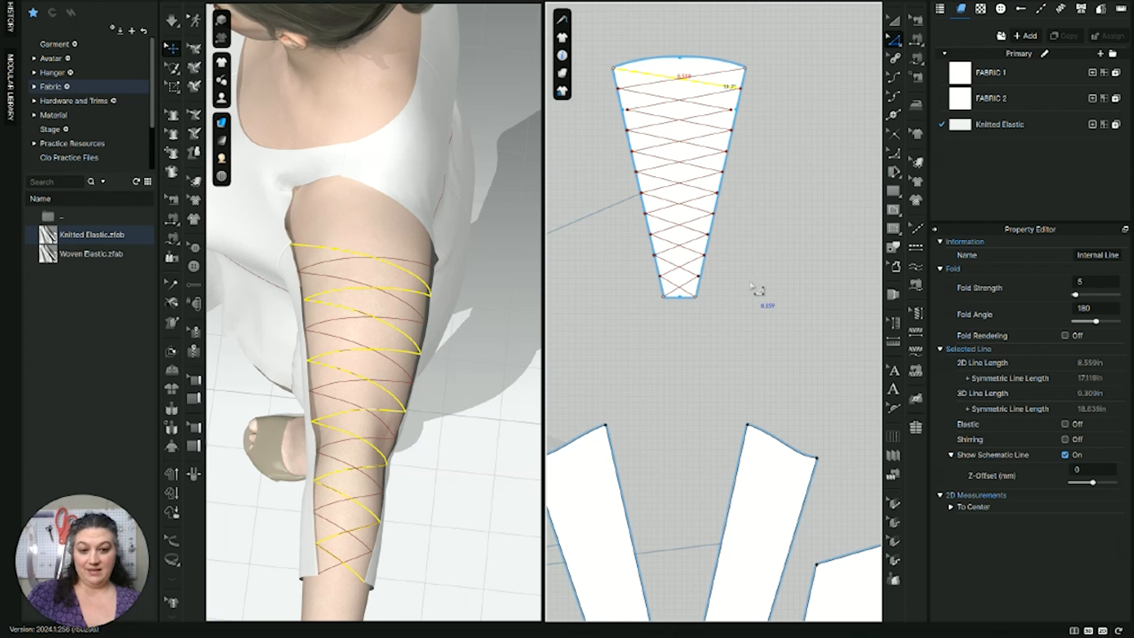
middle_drag(756, 290, 768, 242)
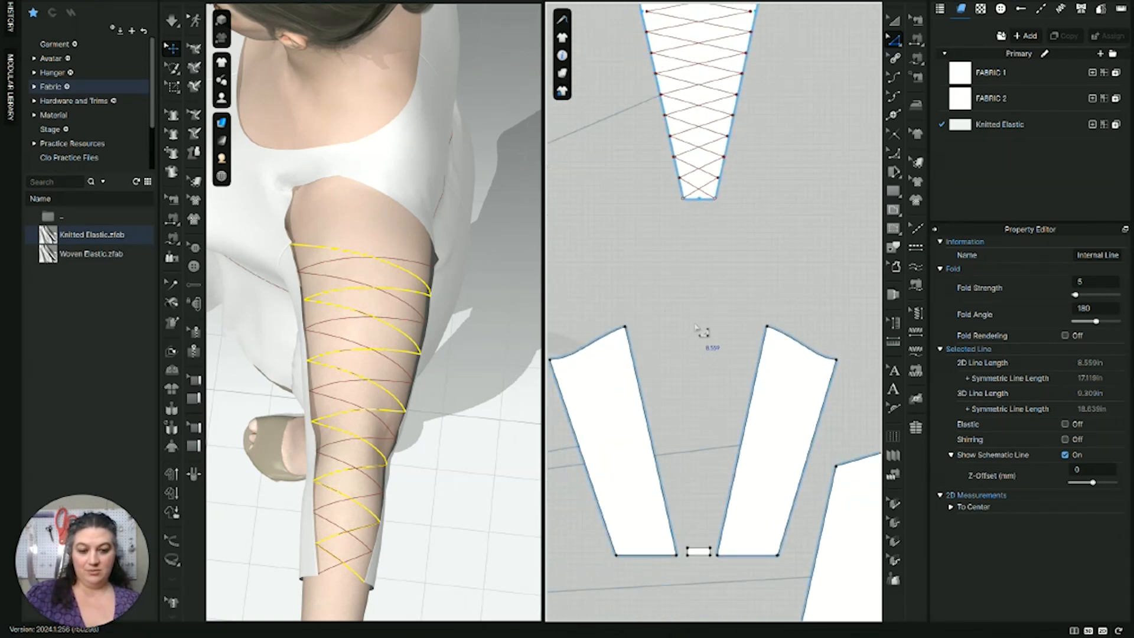
scroll(709, 415, up, 2)
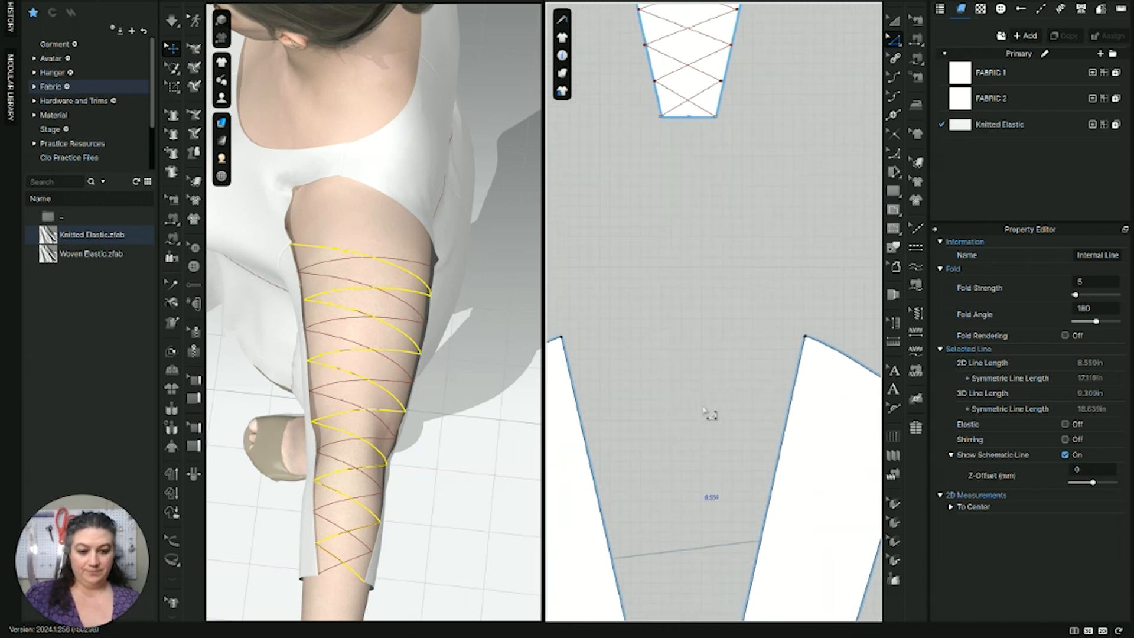
middle_drag(720, 392, 692, 241)
middle_drag(716, 320, 744, 259)
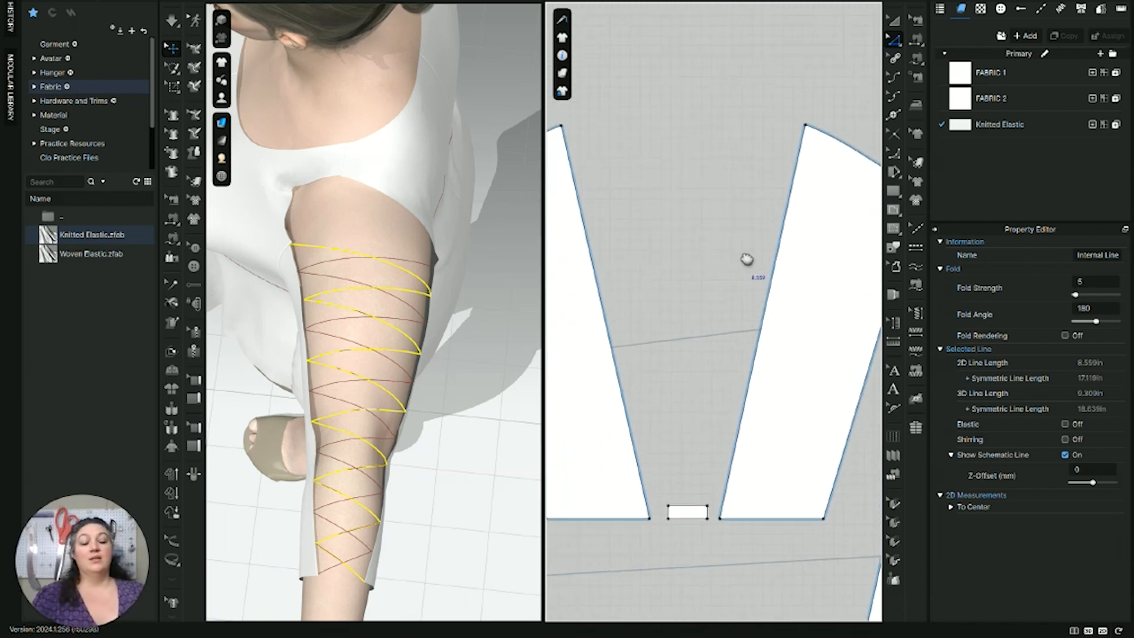
click(769, 291)
right_click(769, 288)
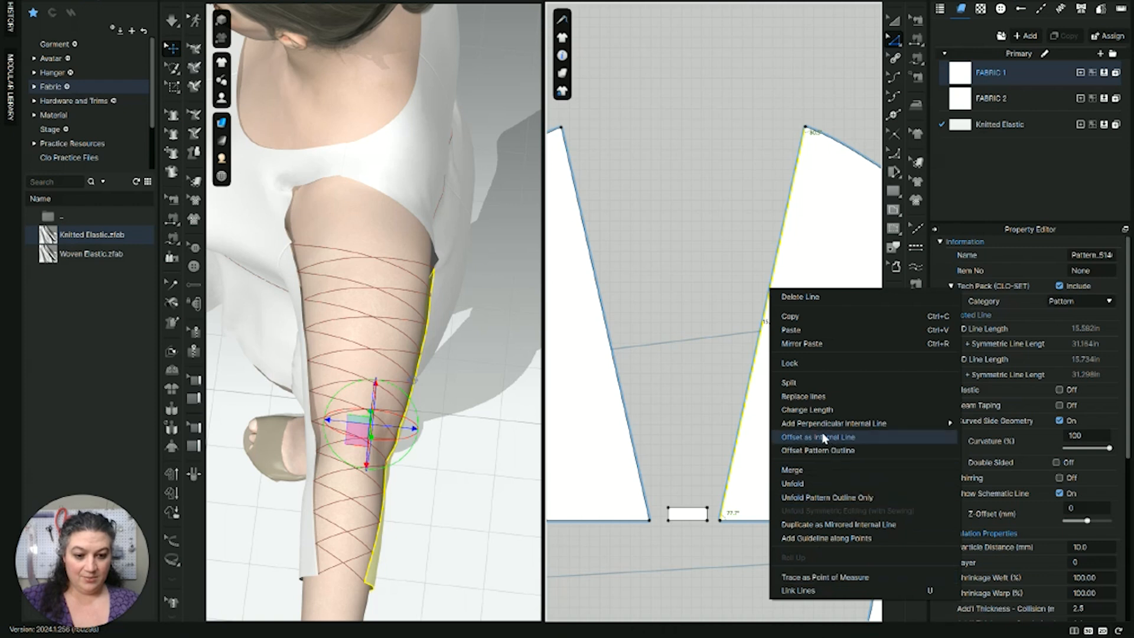
click(789, 383)
click(488, 322)
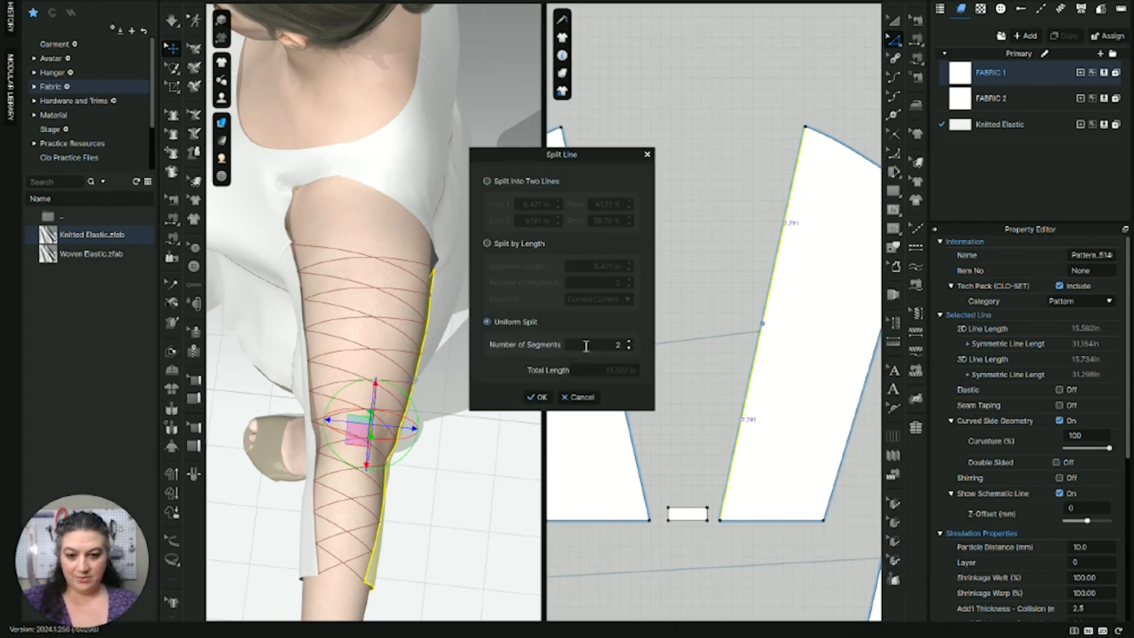
double_click(614, 346)
text(11)
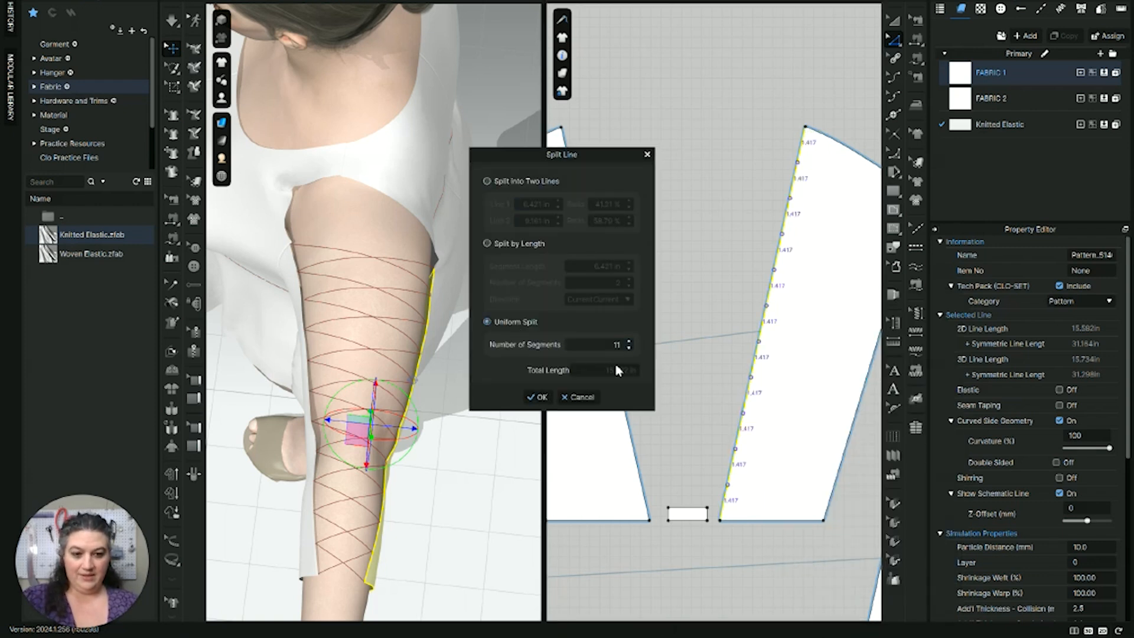
click(541, 397)
Step: Split the inner side edge of the left outer sleeve panel uniformly into 11 segments
click(618, 388)
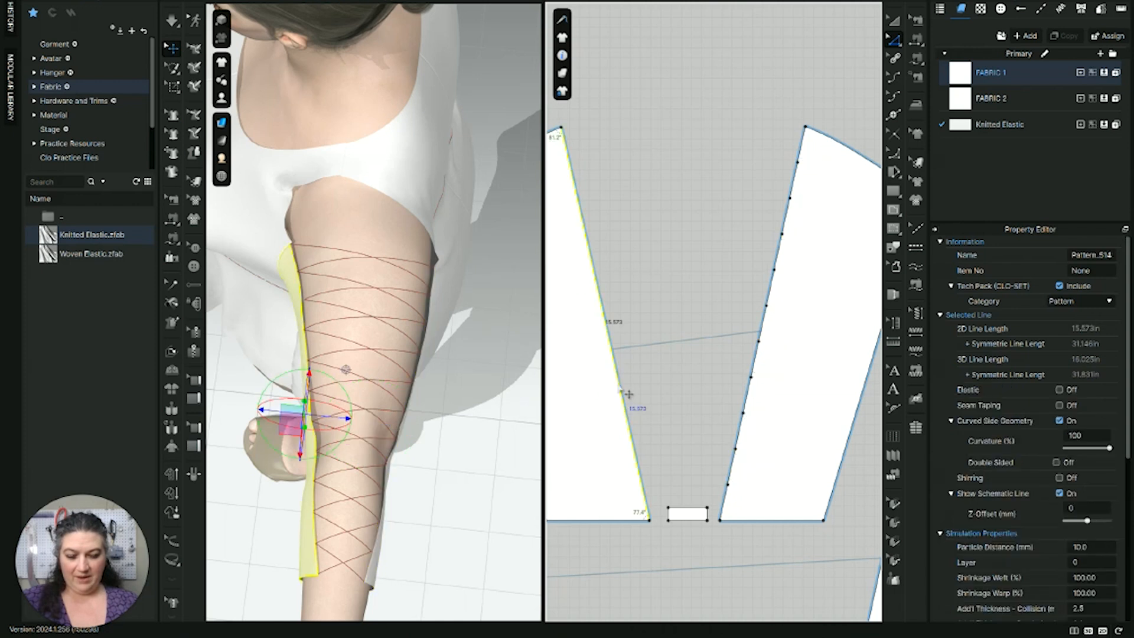
right_click(619, 388)
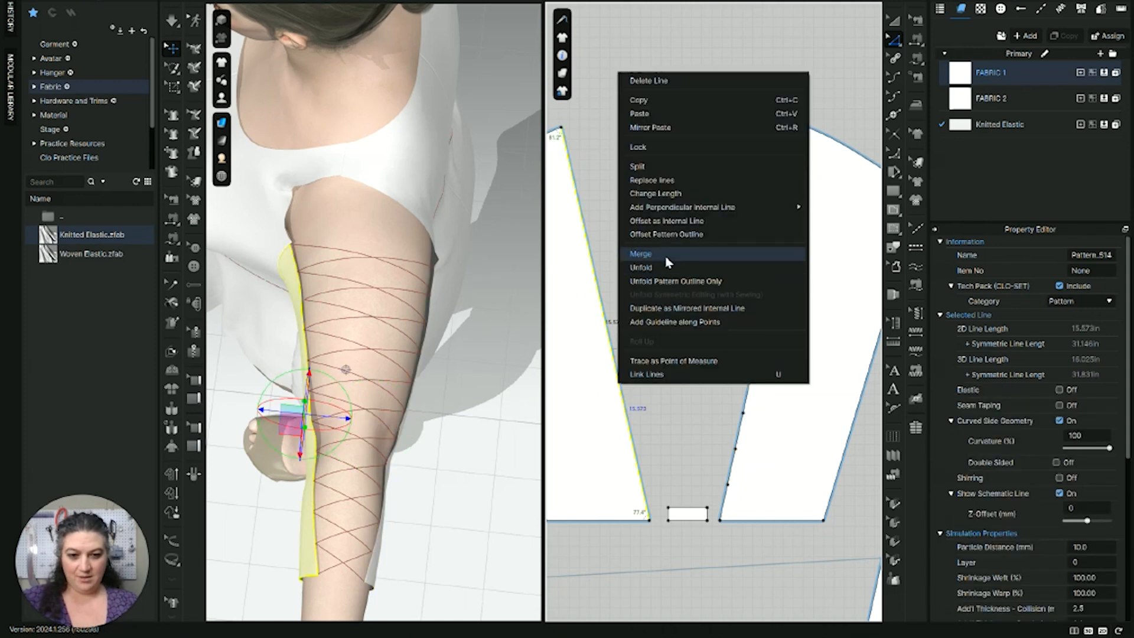
click(641, 167)
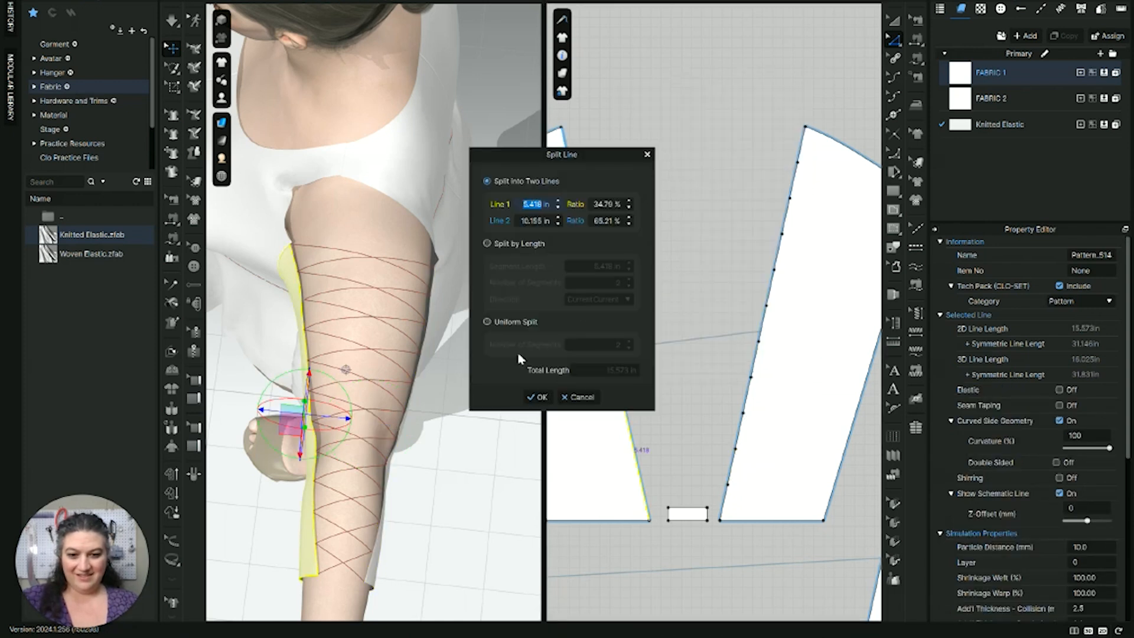
click(488, 321)
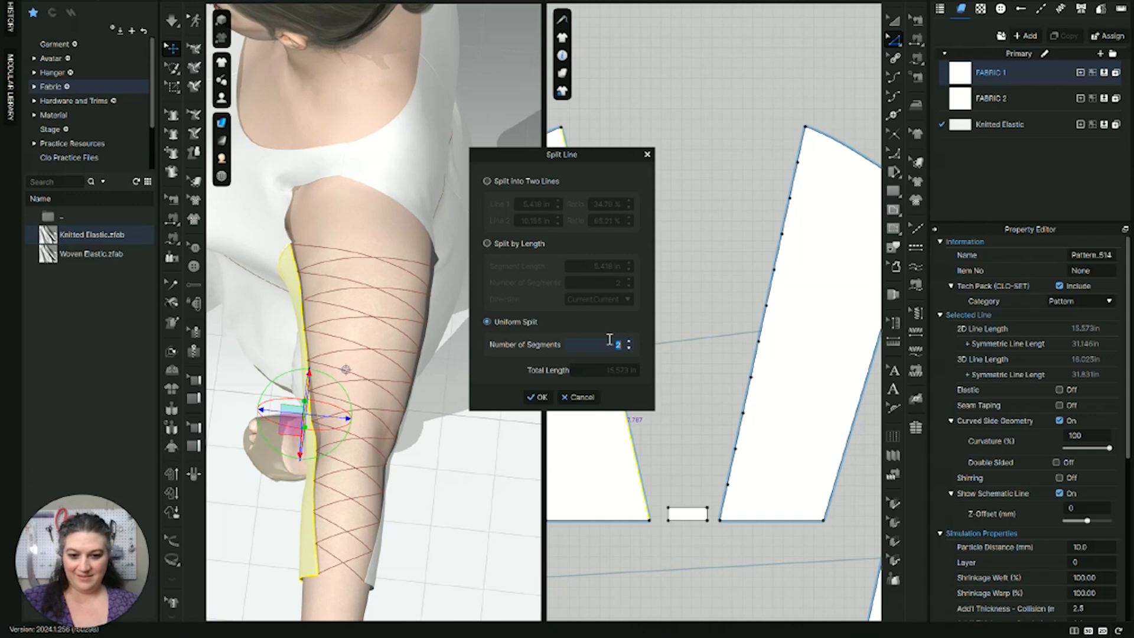
key(Return)
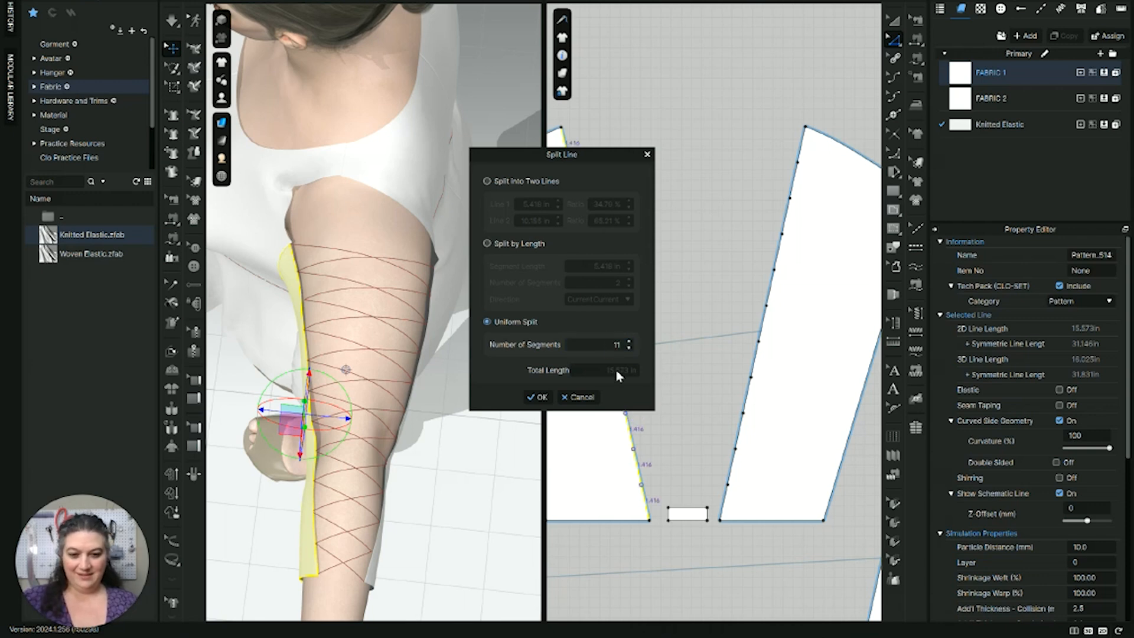
click(538, 397)
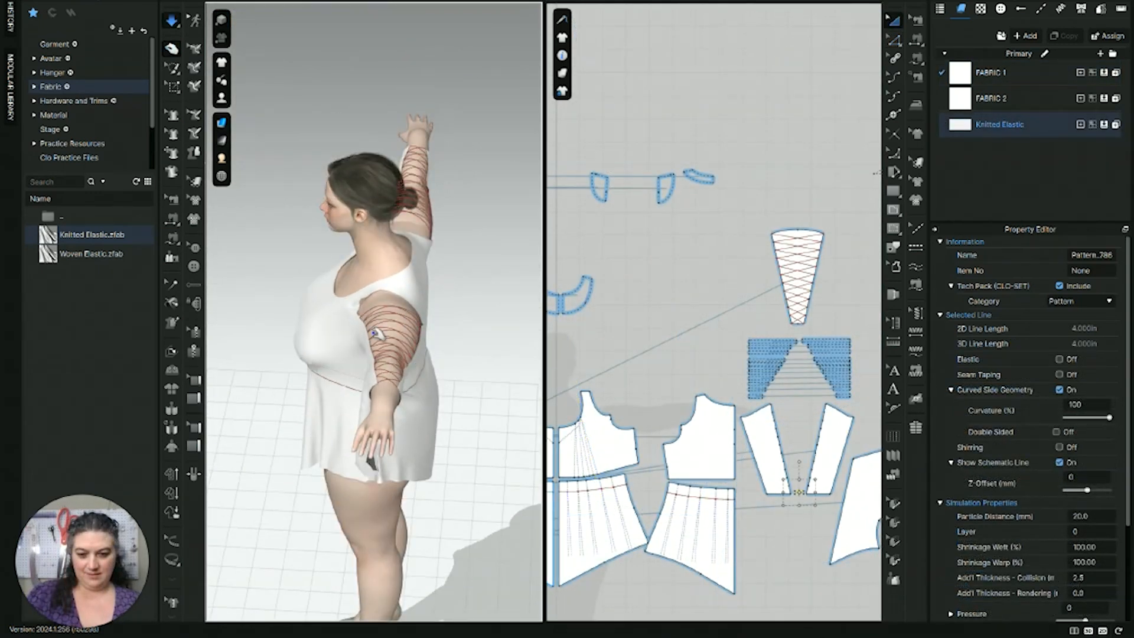
Step: Examine the crisscross sleeve lacing and the whole top on the avatar from the side, front and above during simulation
right_drag(380, 335, 359, 461)
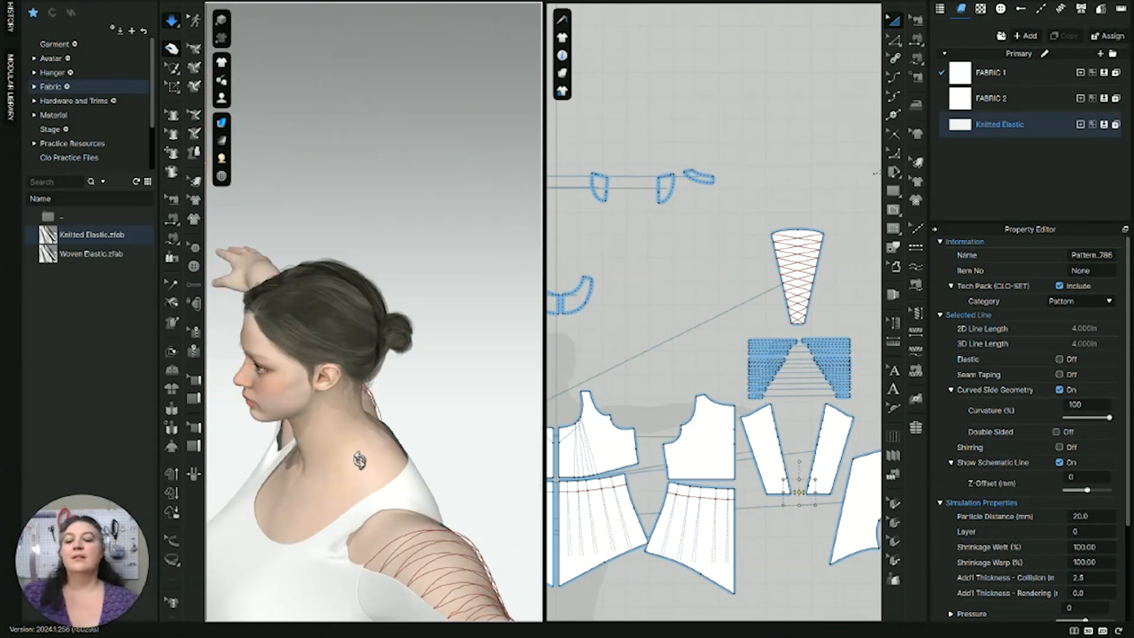
middle_drag(359, 461, 293, 268)
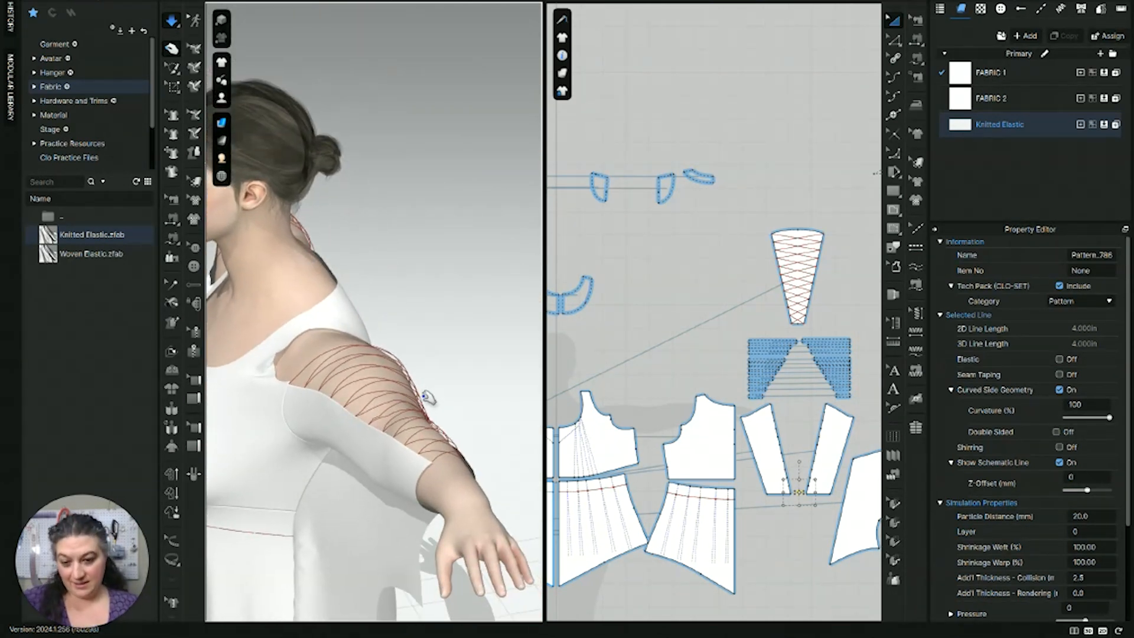
right_drag(431, 395, 309, 355)
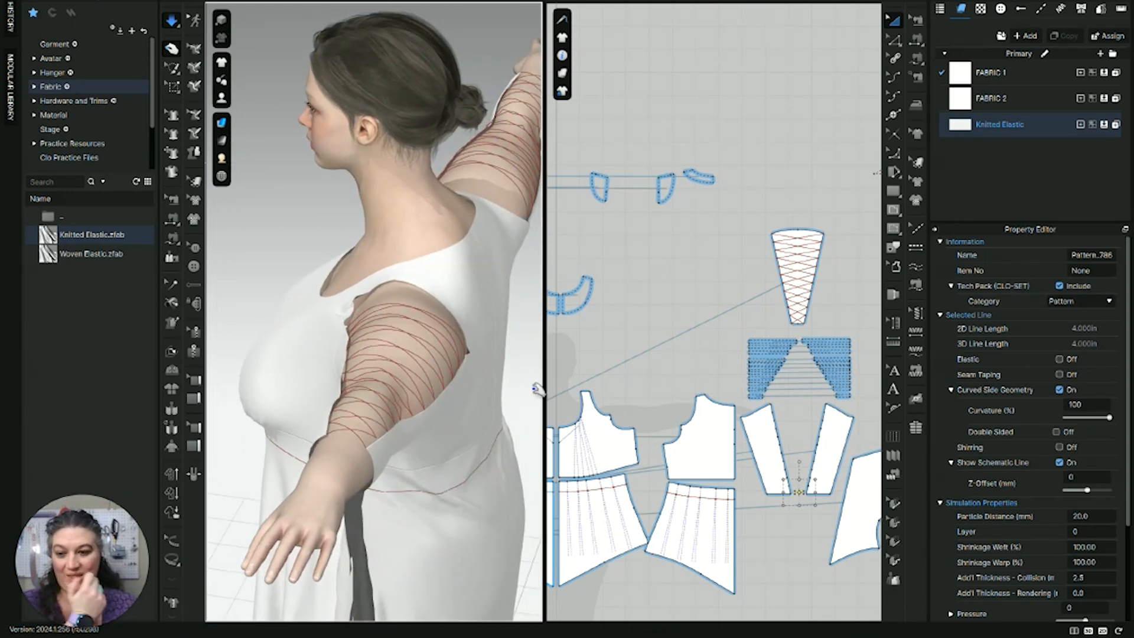
right_drag(354, 382, 374, 374)
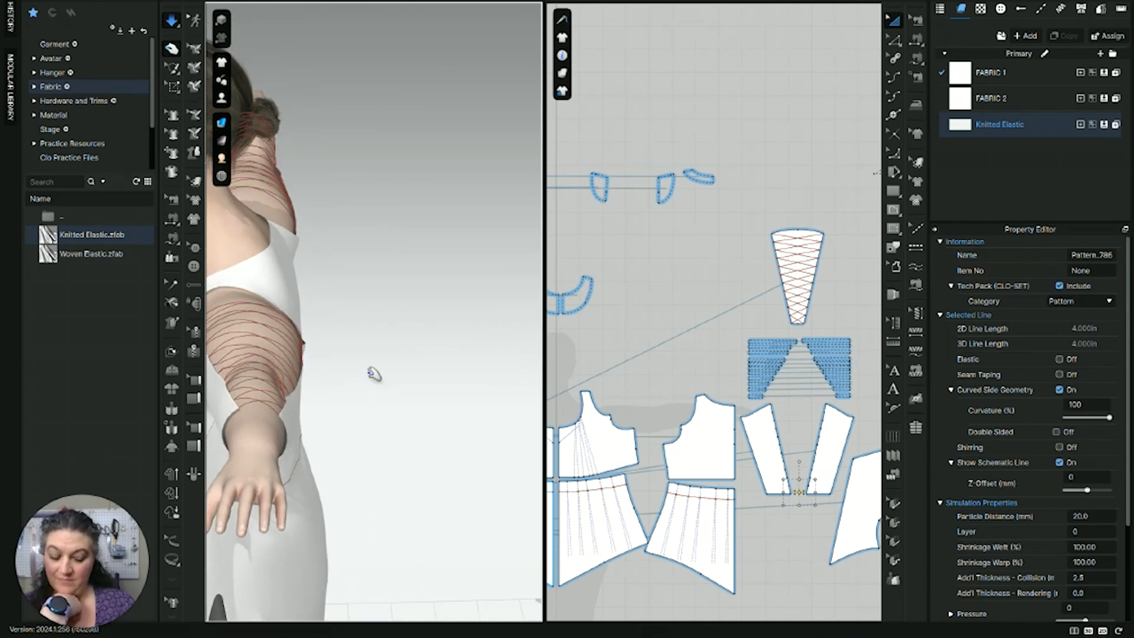
key(2)
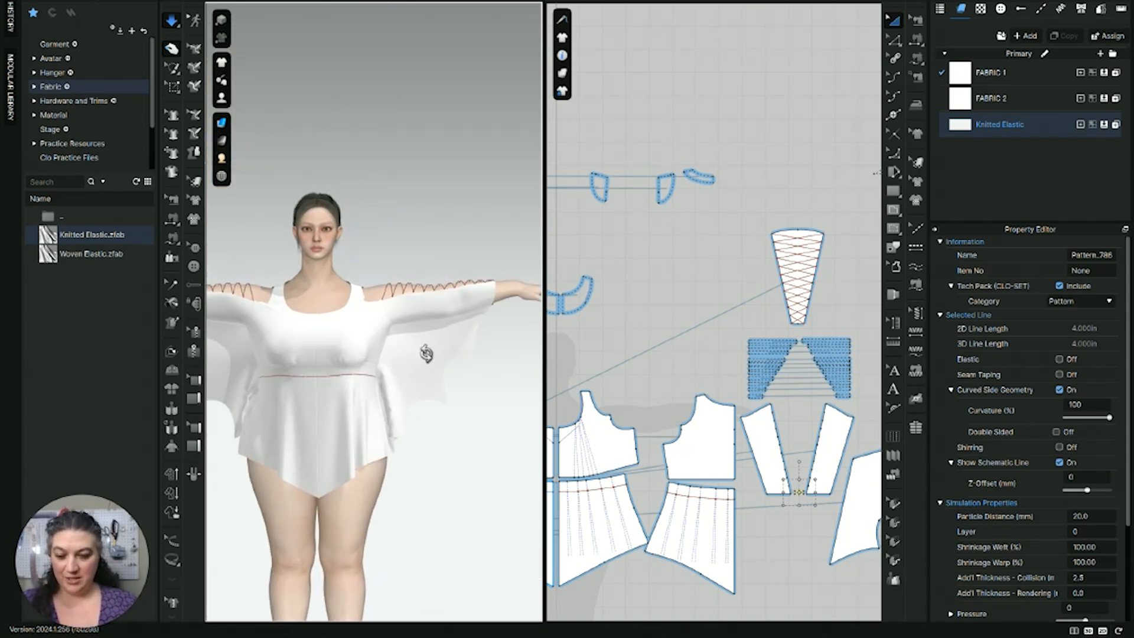
right_drag(425, 355, 401, 406)
scroll(422, 381, up, 4)
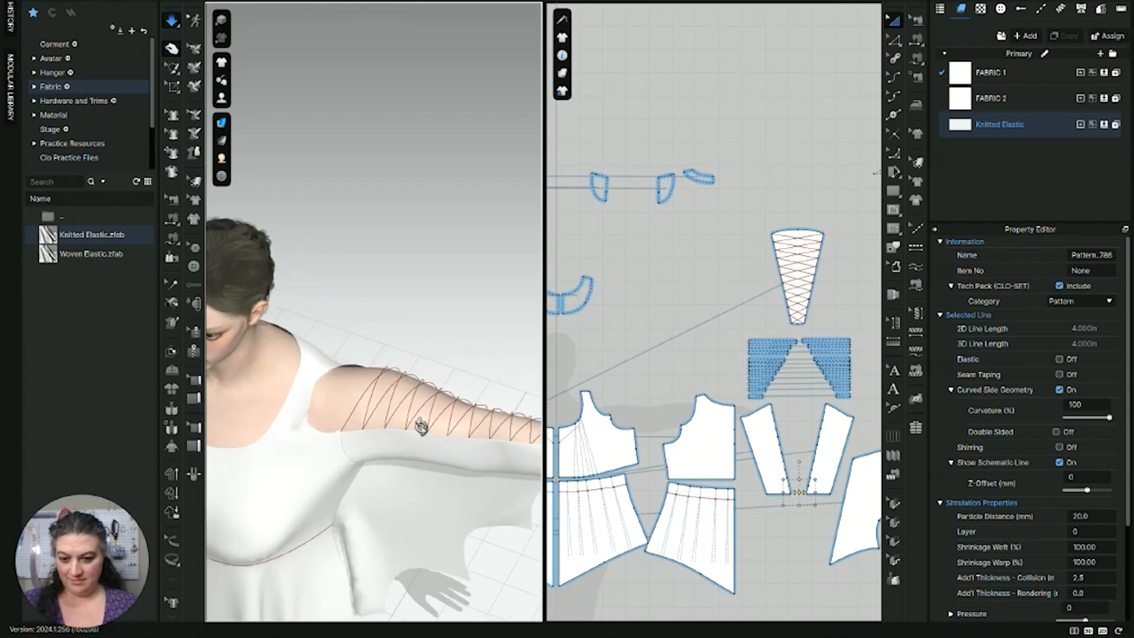
right_drag(420, 425, 463, 401)
key(2)
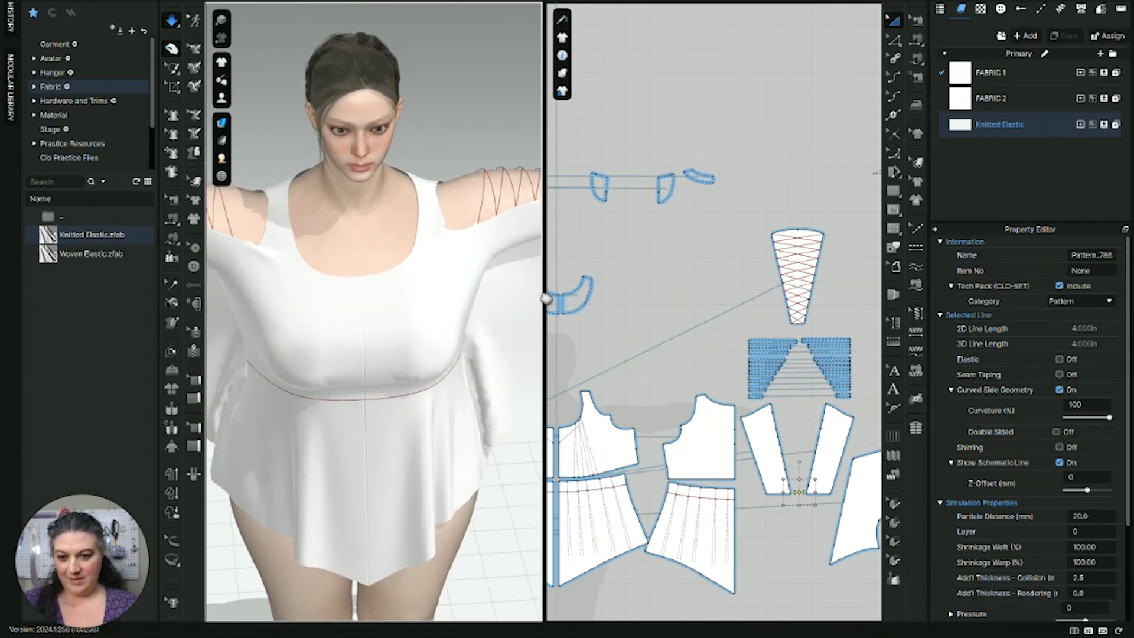
mouse_move(431, 289)
right_down()
mouse_move(432, 334)
mouse_move(432, 277)
right_up()
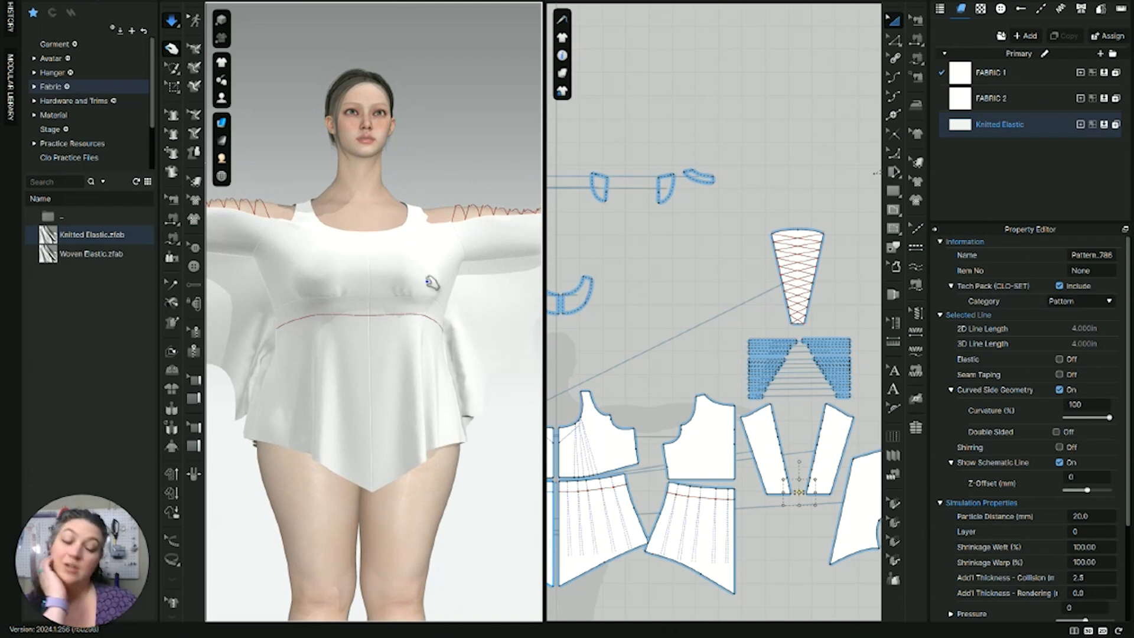
right_drag(493, 325, 448, 356)
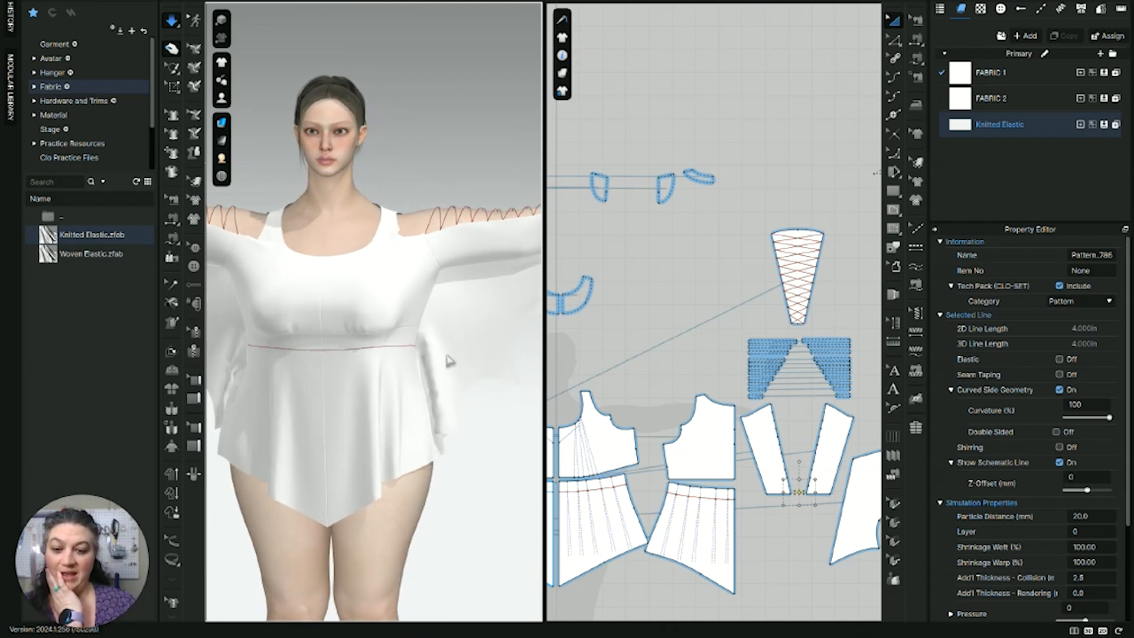
scroll(448, 359, down, 6)
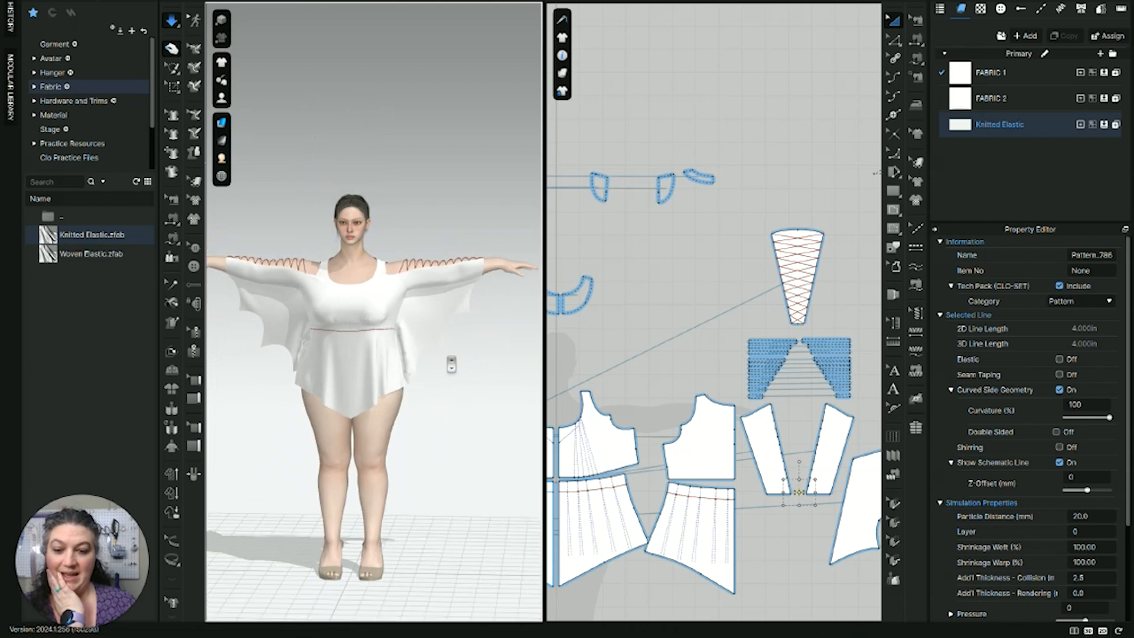
Step: Stop the simulation and set the particle distance of all the garment's pattern pieces to 7 mm
key(space)
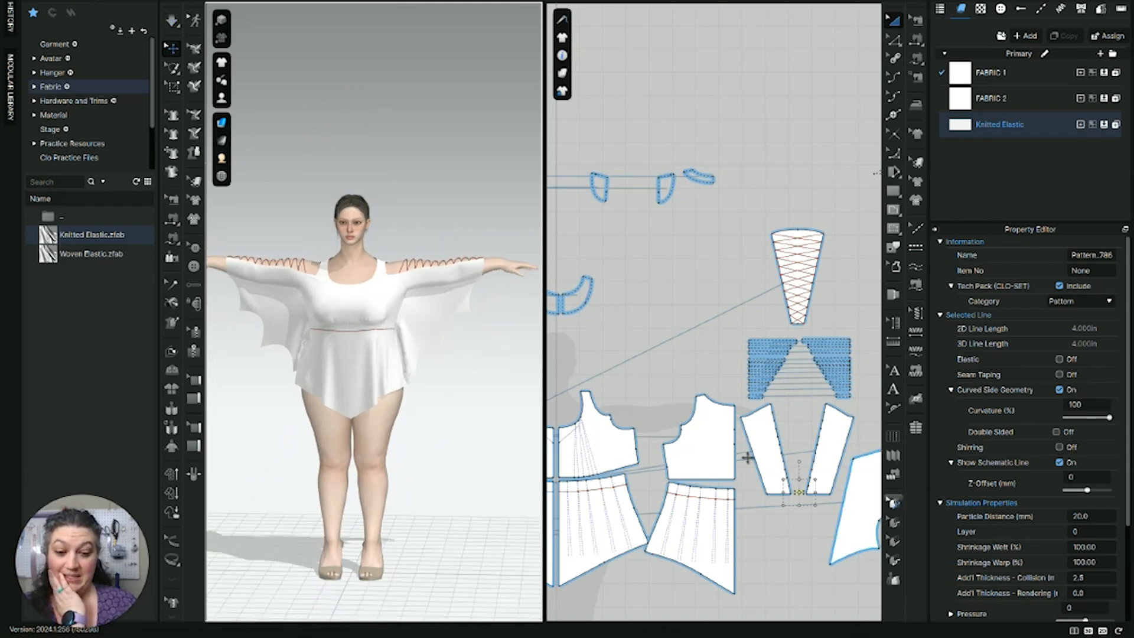
scroll(815, 342, down, 5)
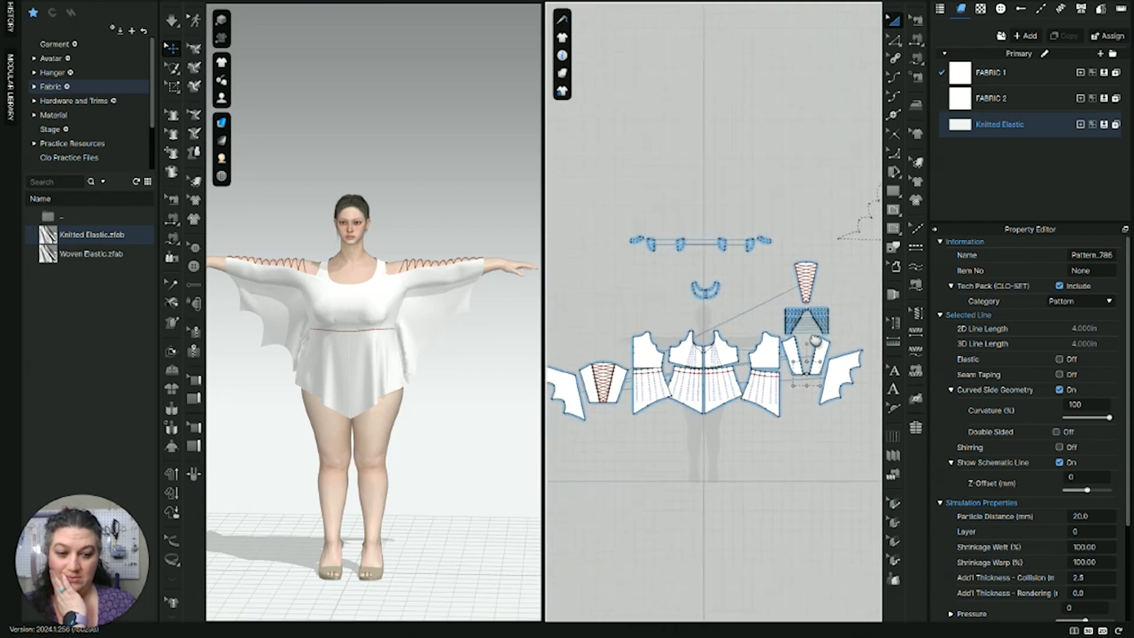
scroll(758, 381, down, 2)
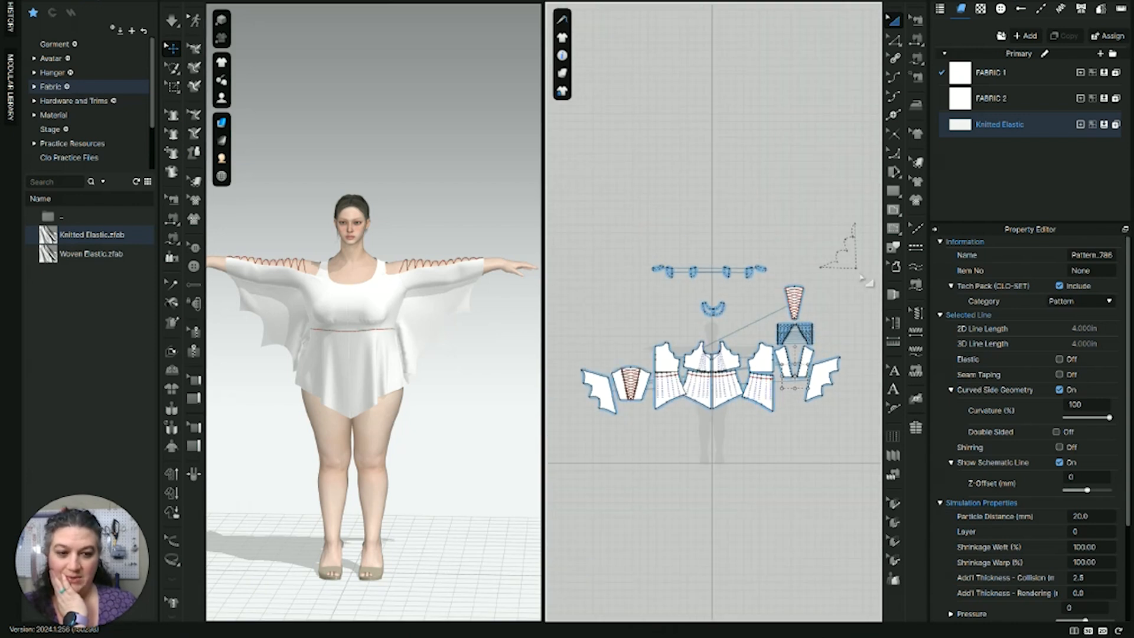
drag(863, 279, 556, 431)
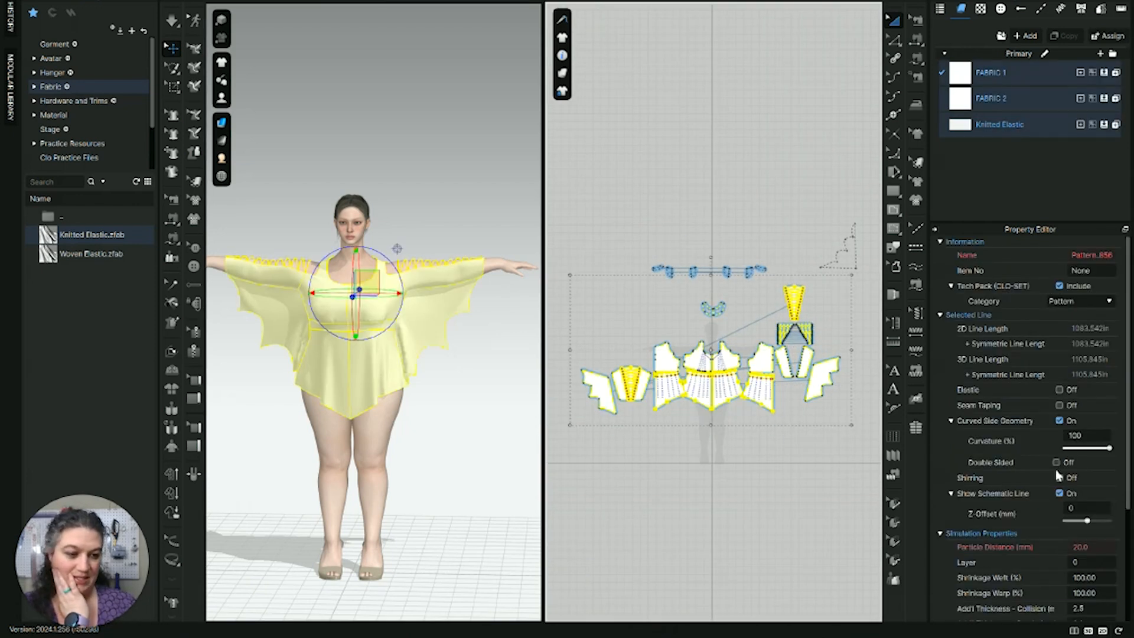
click(1101, 548)
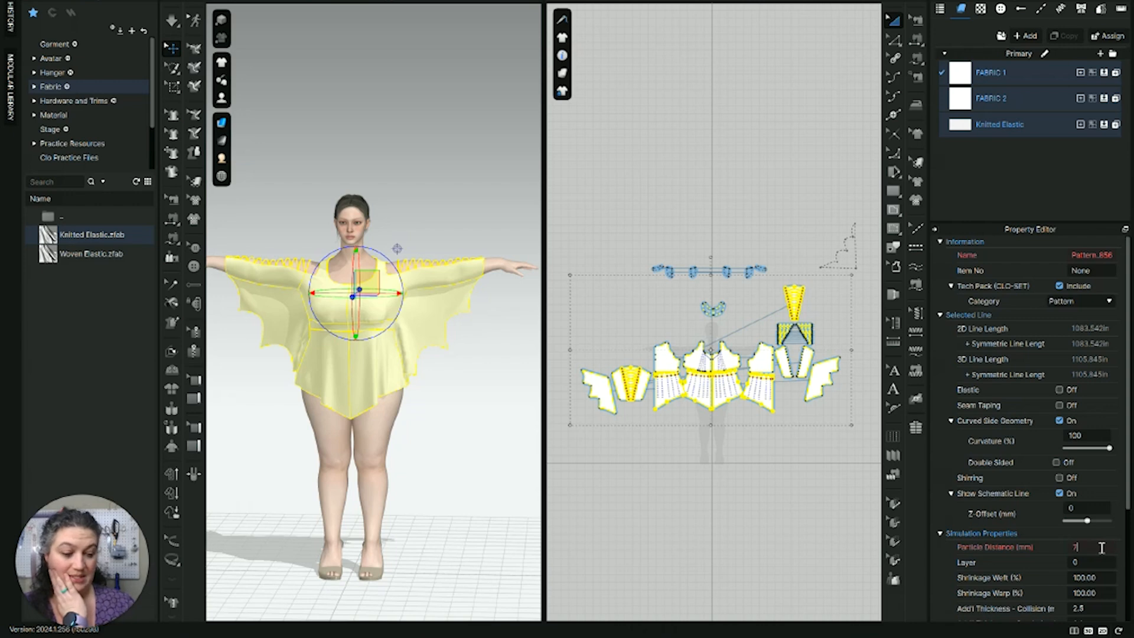
key(Return)
click(443, 413)
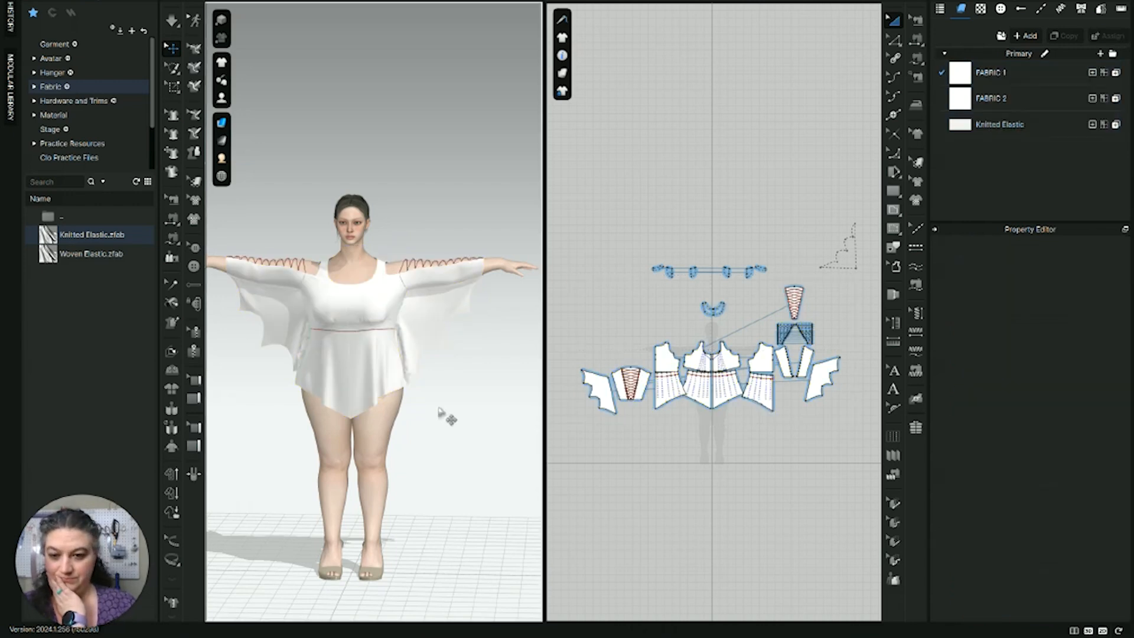
Step: Inspect the refined top on the avatar, checking the bodice, waist seam, peplum and sleeve openings up close
right_drag(455, 380, 488, 375)
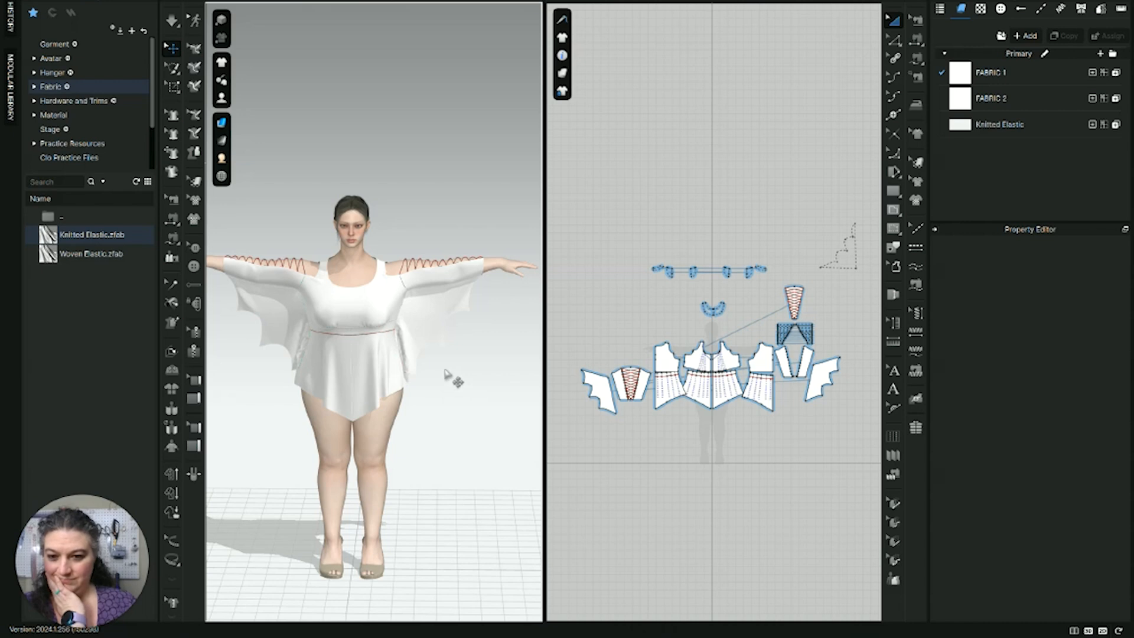
right_drag(447, 375, 413, 354)
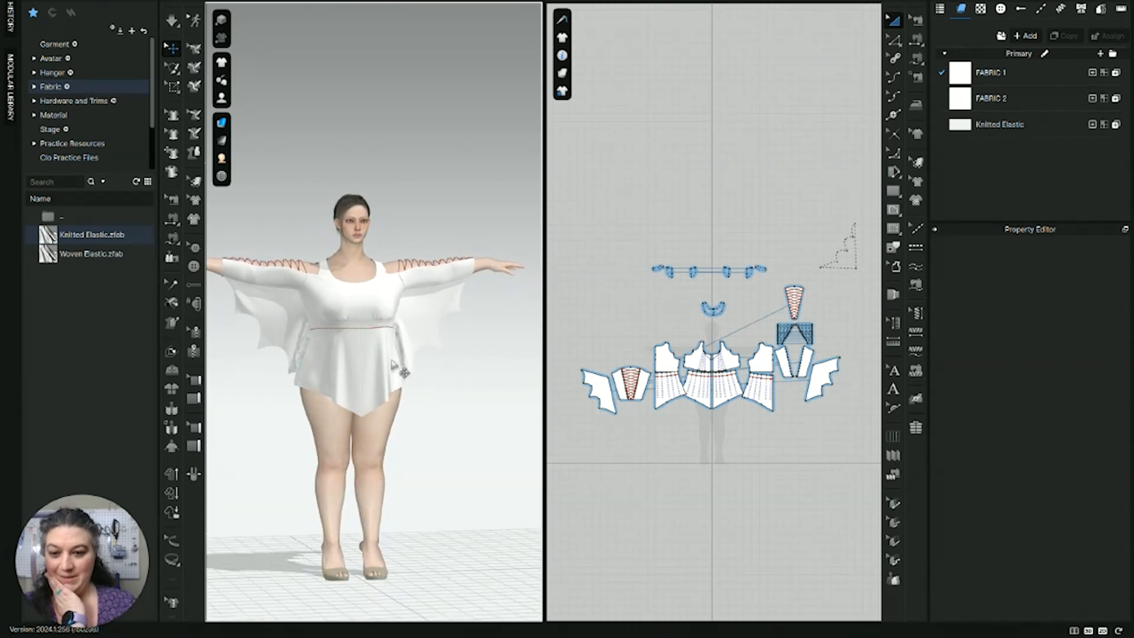
scroll(401, 366, up, 5)
scroll(401, 366, up, 8)
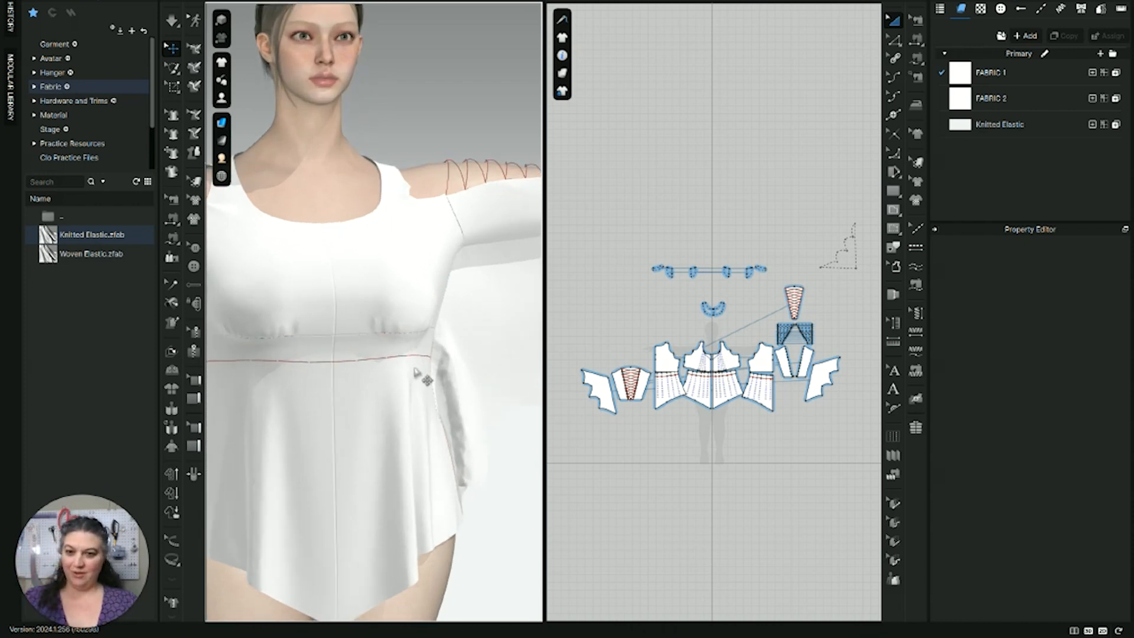
scroll(429, 397, down, 8)
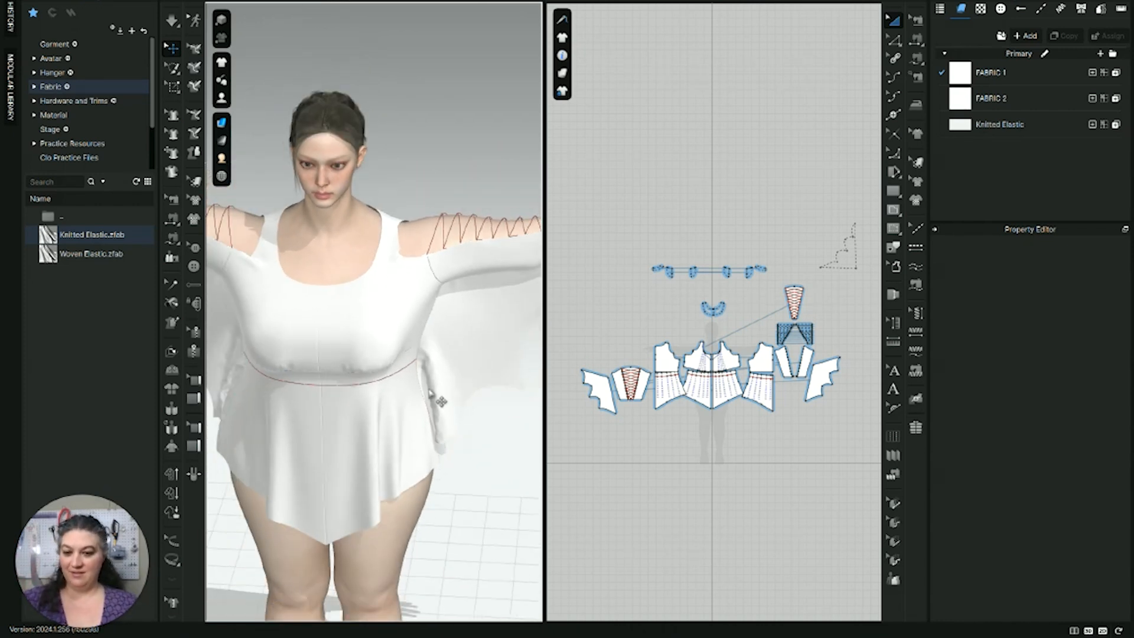
Step: Load the One Arm Up pose onto the full body of the avatar, maintaining the avatar size and current shoe pose
mouse_move(223, 98)
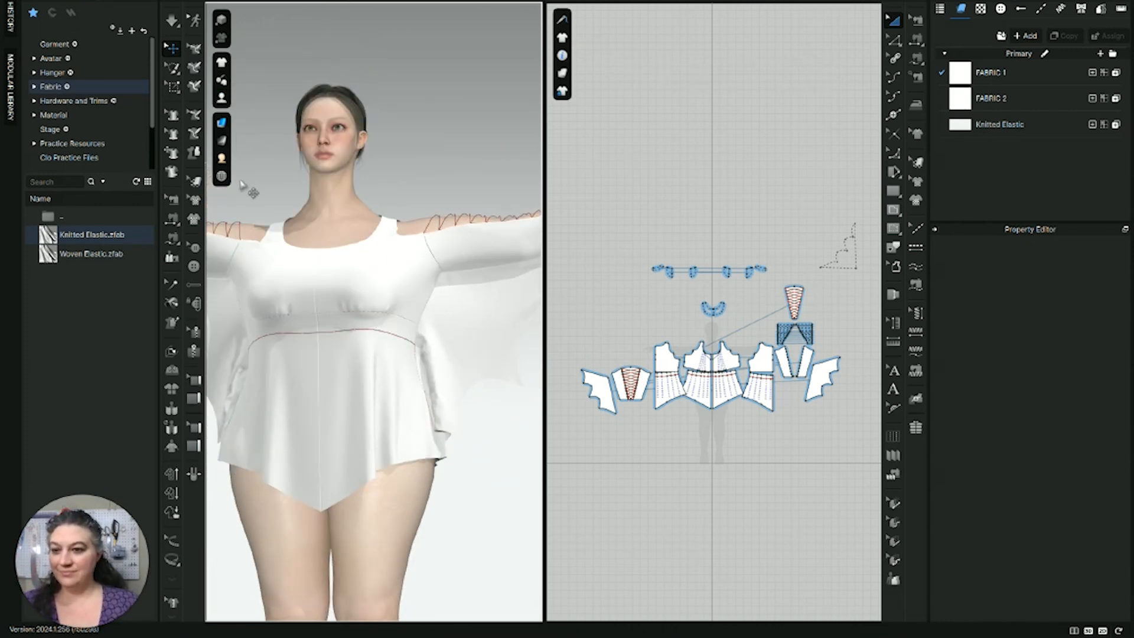
click(51, 59)
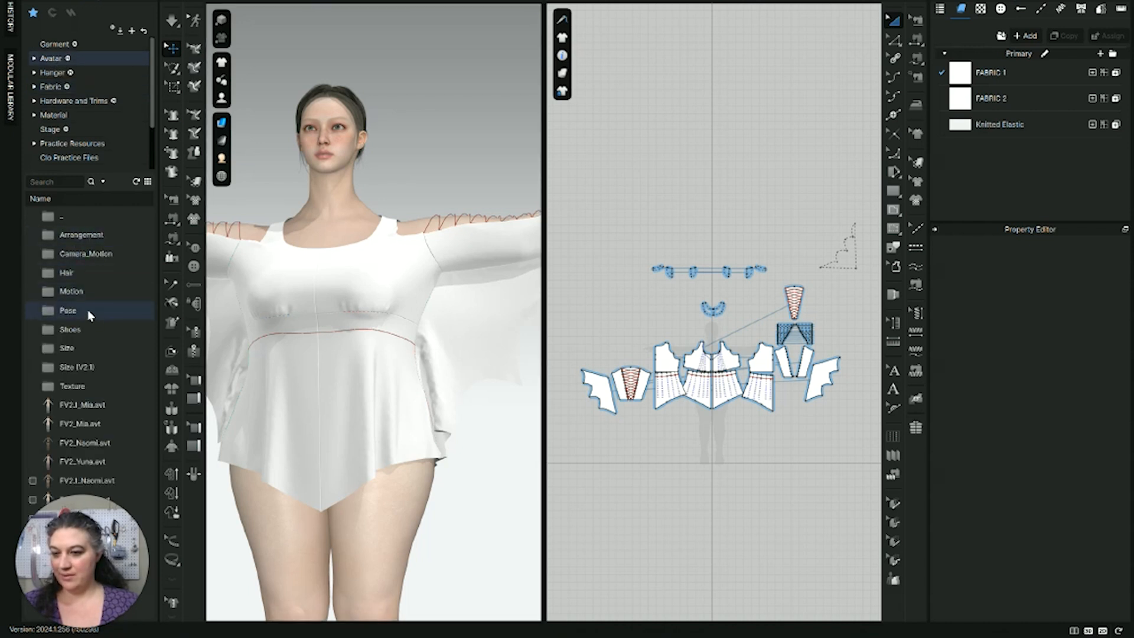
double_click(91, 318)
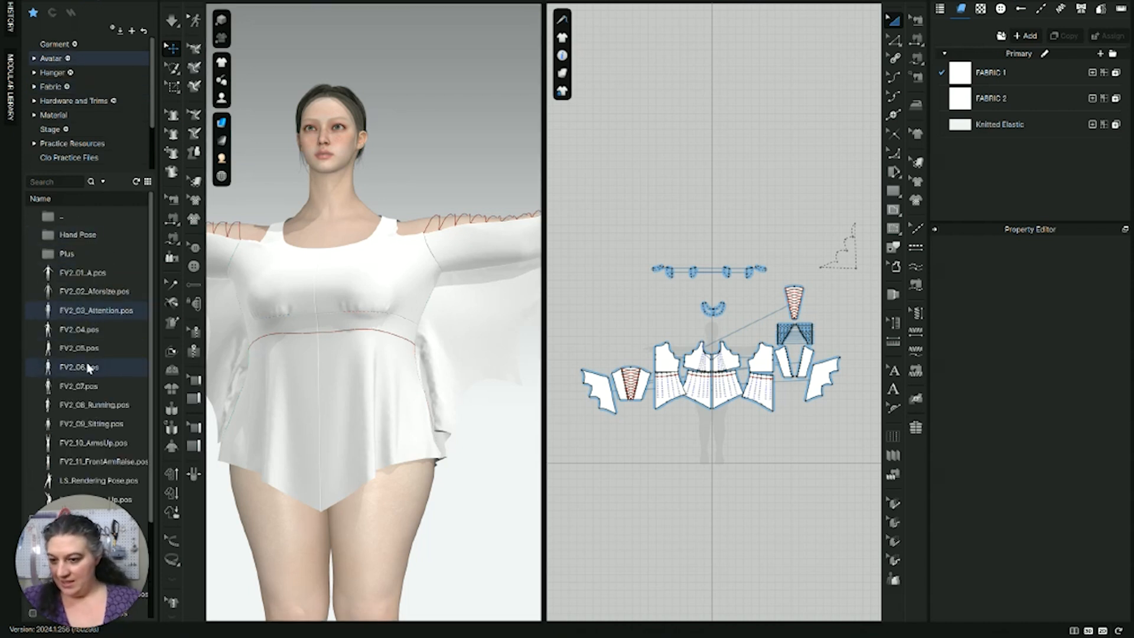
scroll(81, 378, down, 3)
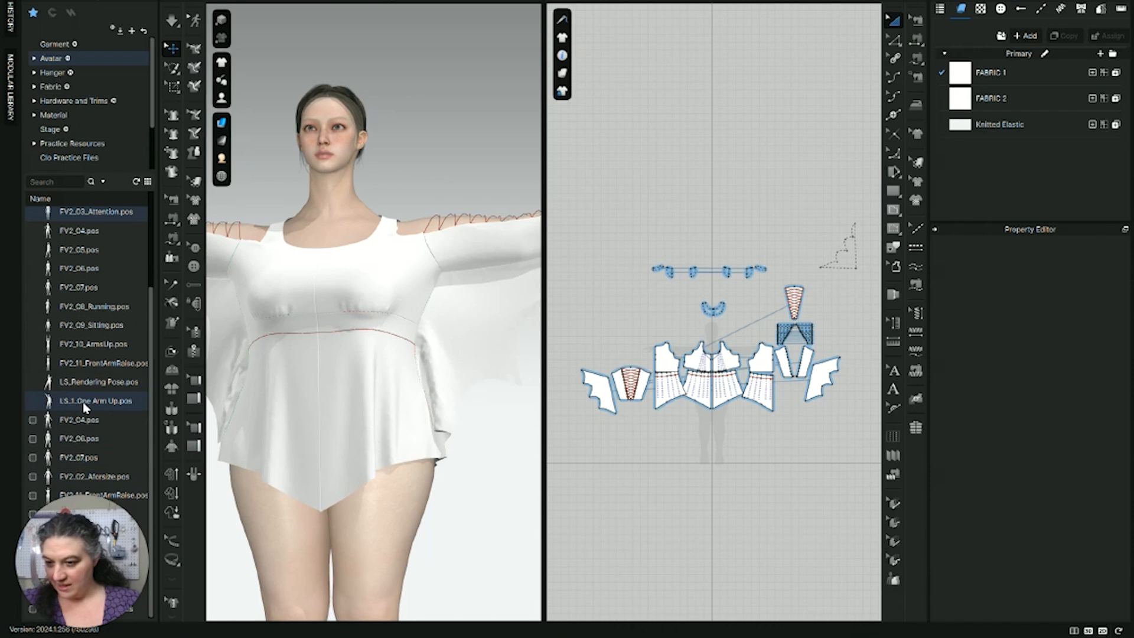
double_click(83, 403)
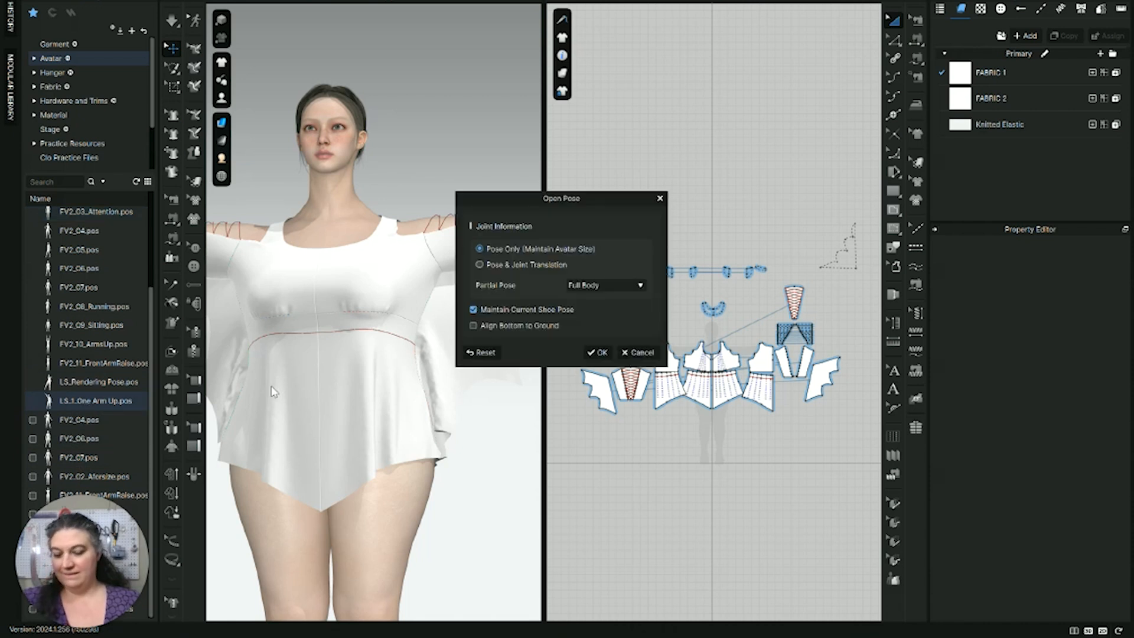
click(597, 352)
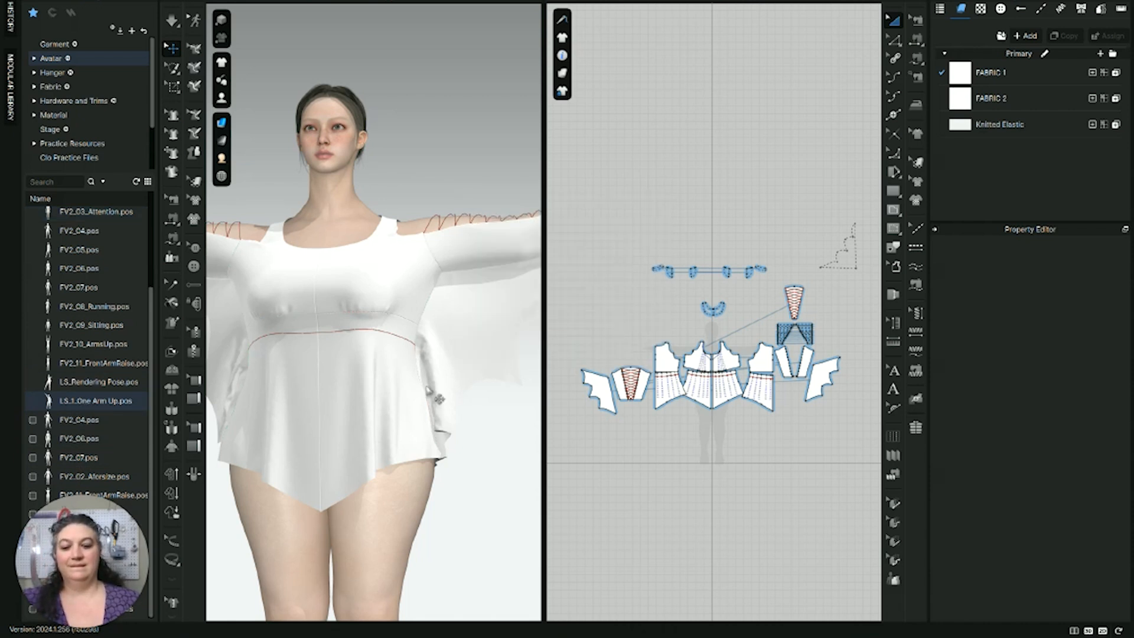
Step: Simulate the top as the avatar moves into the raised-arm pose, stop the simulation, and check the wing and sleeve drape
key(space)
scroll(436, 381, down, 8)
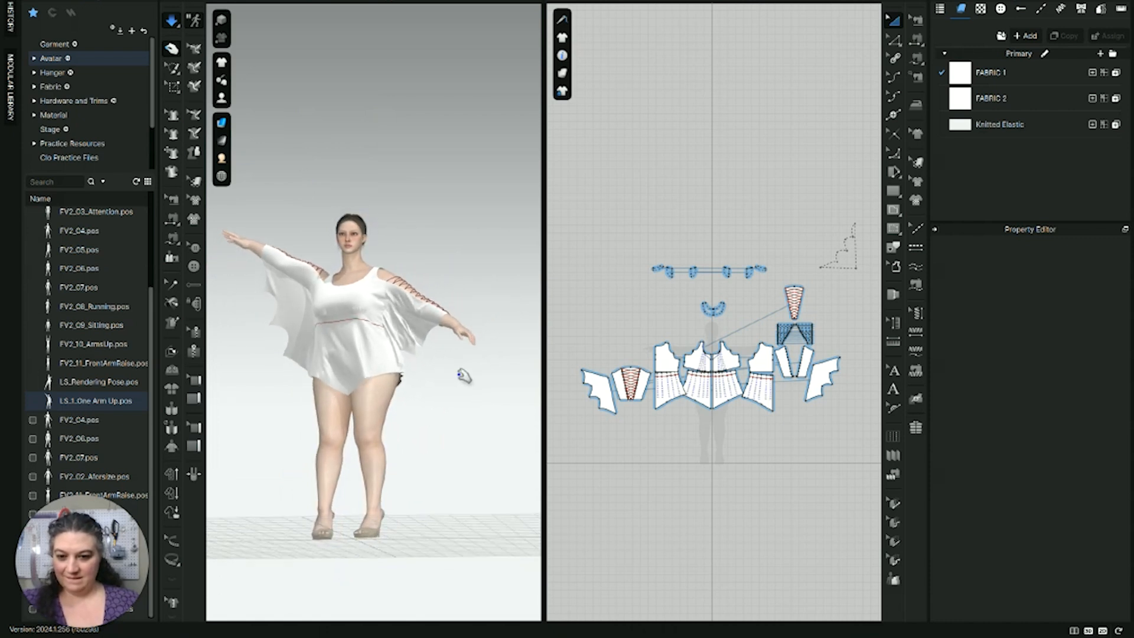
right_drag(452, 412, 472, 435)
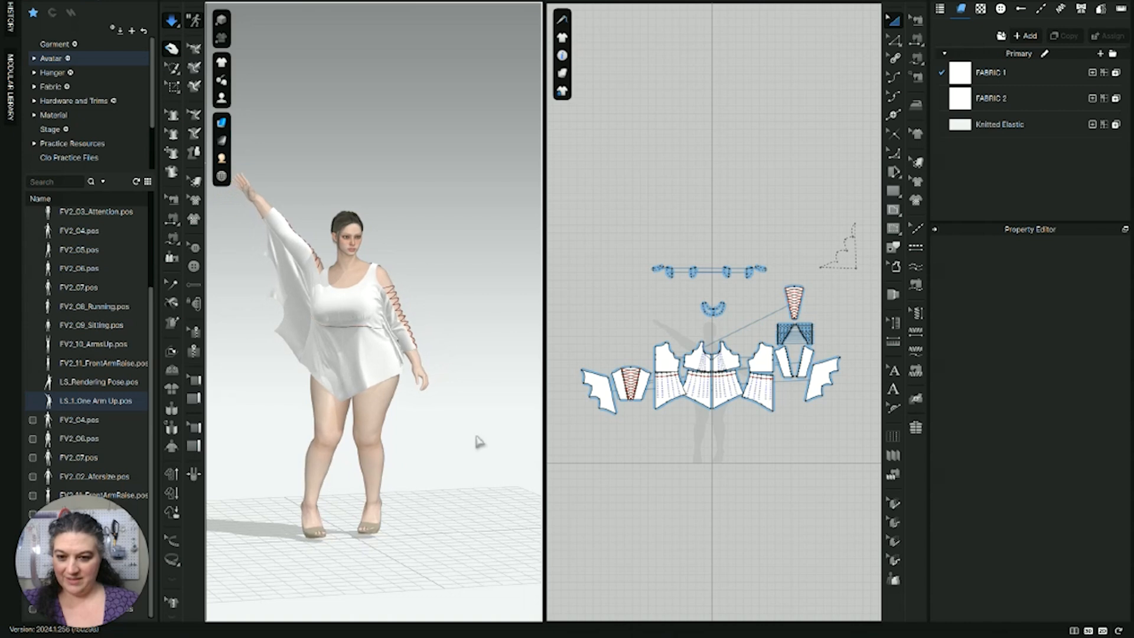
key(space)
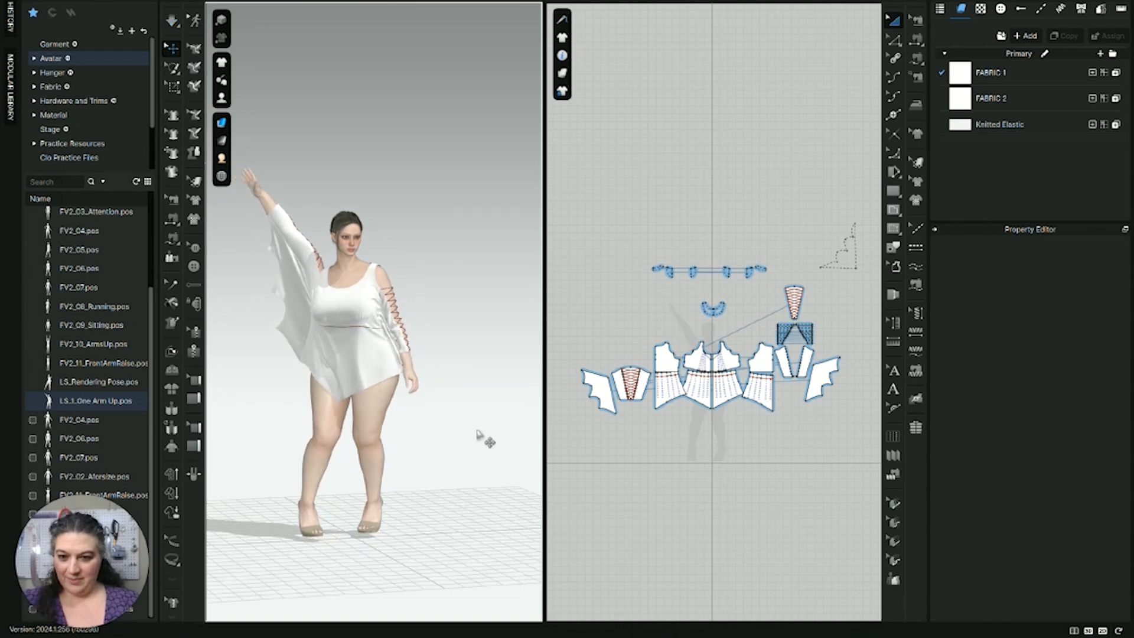
right_drag(478, 434, 401, 407)
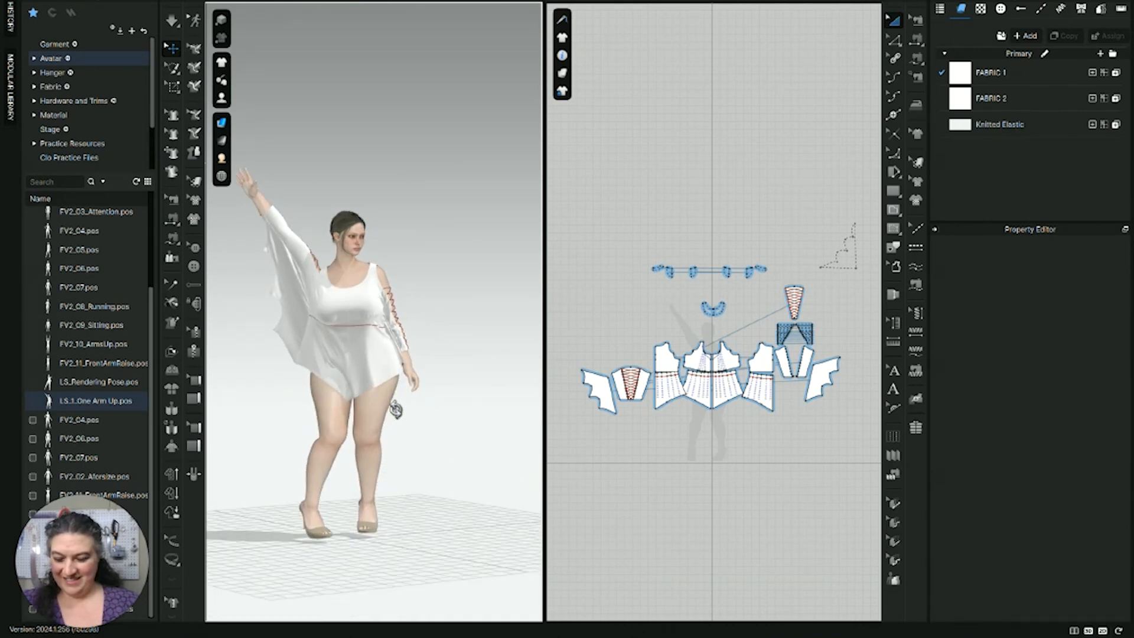
scroll(389, 372, up, 3)
scroll(451, 394, up, 2)
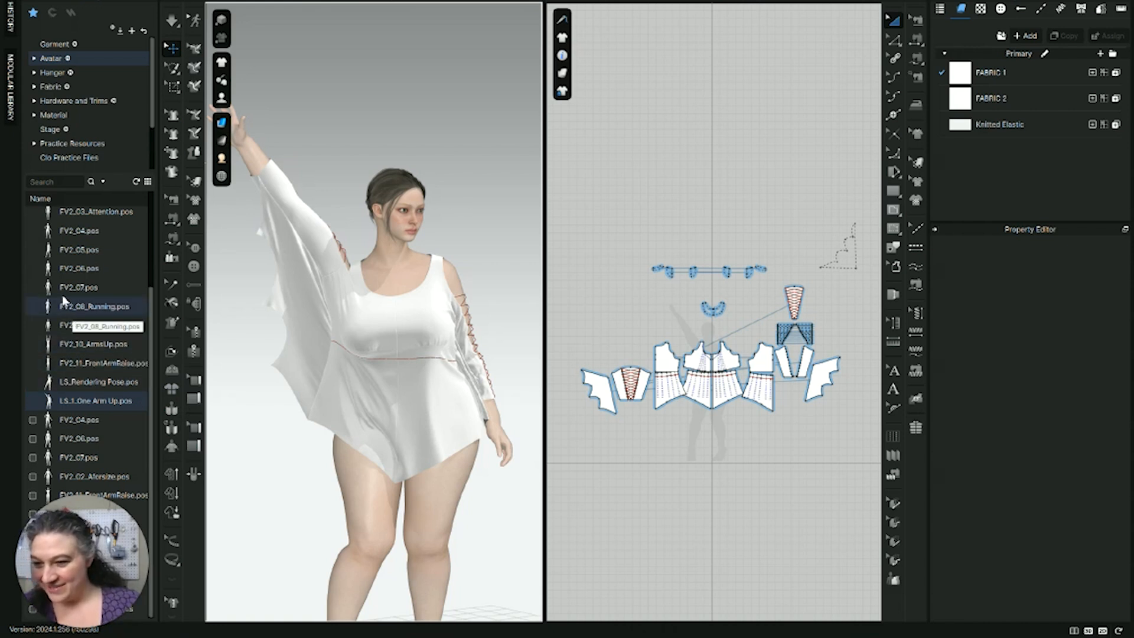
Step: Apply the FV2_04 pose to the avatar's full body, maintaining avatar size, and simulate the top until it settles into that pose
double_click(68, 234)
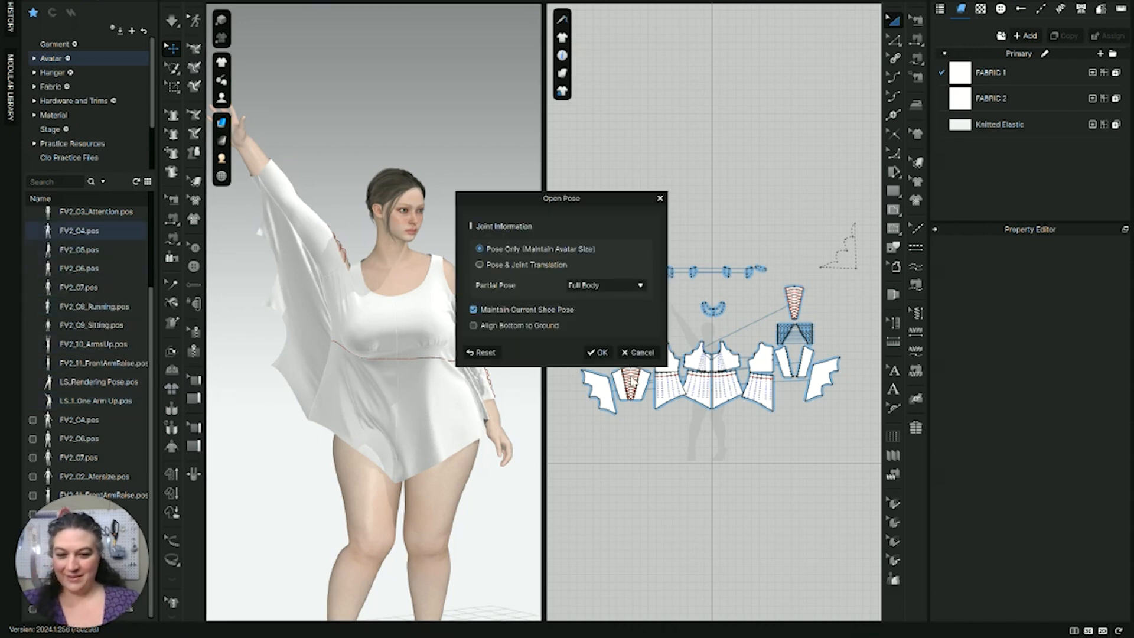
click(599, 352)
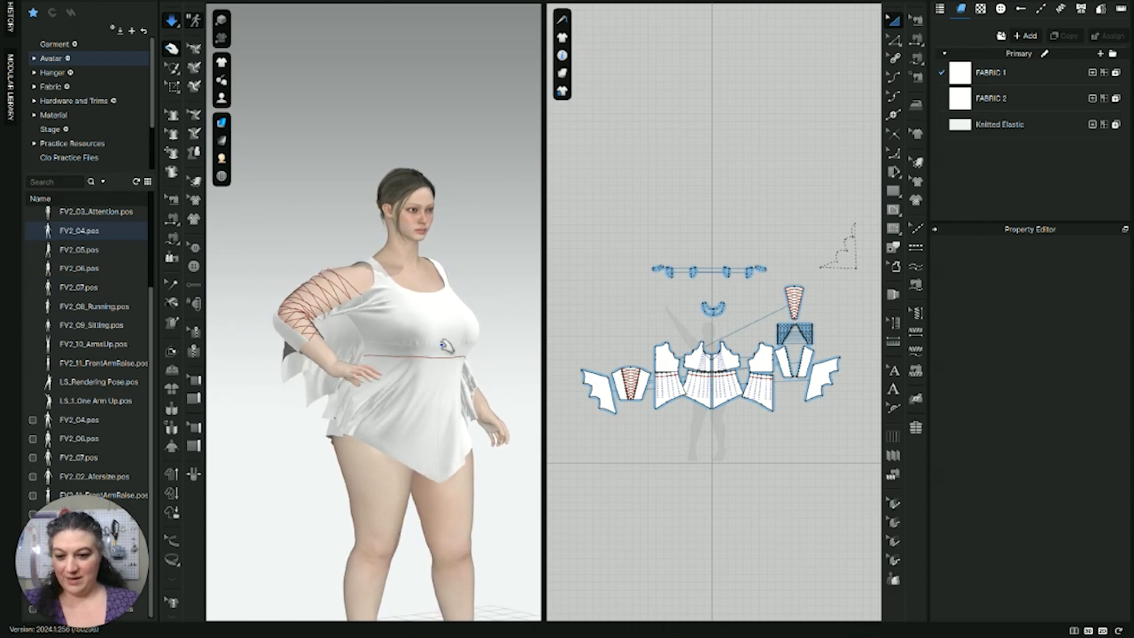
key(space)
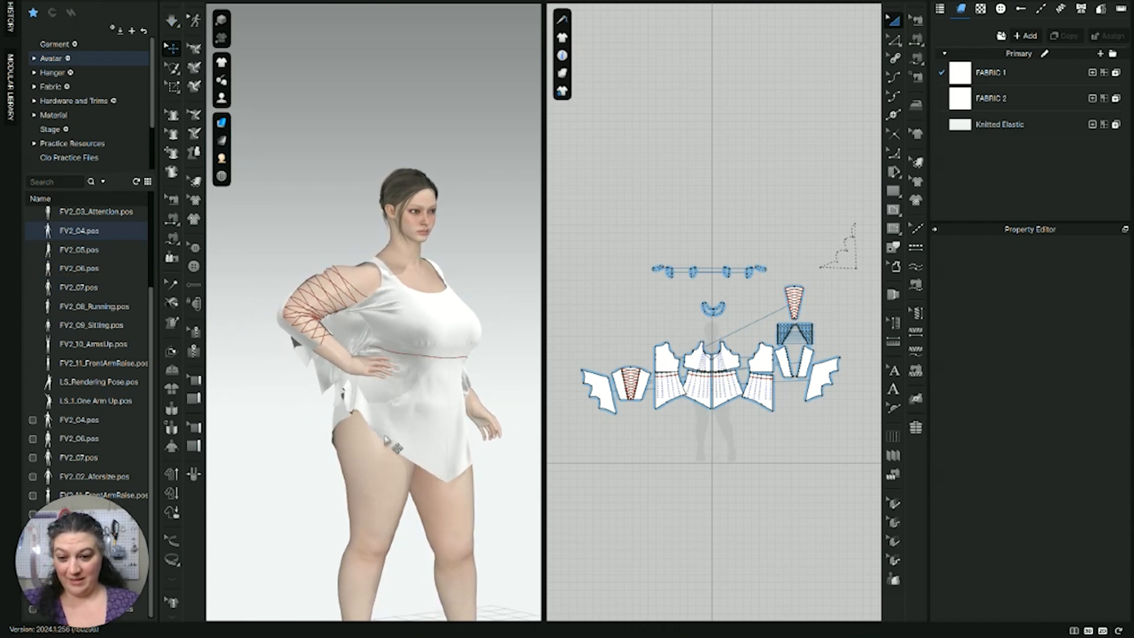
Step: Examine the posed top's sleeve lacing, bodice, waist seam and peplum from the front and side, along with the front bodice and peplum pattern pieces
right_drag(385, 441, 442, 434)
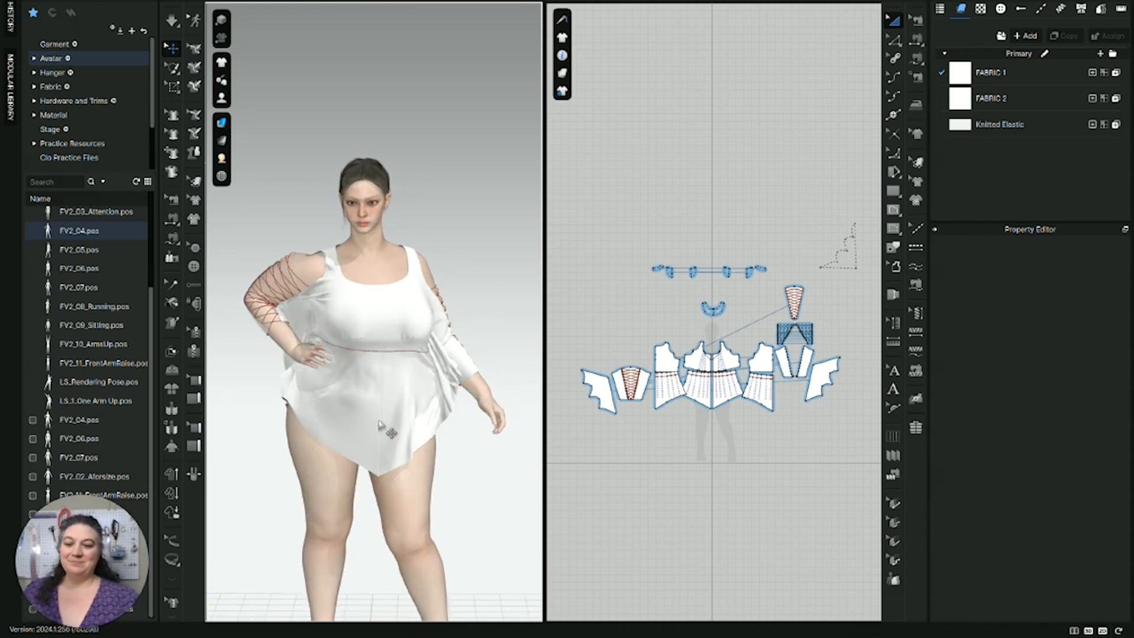
right_drag(470, 367, 414, 338)
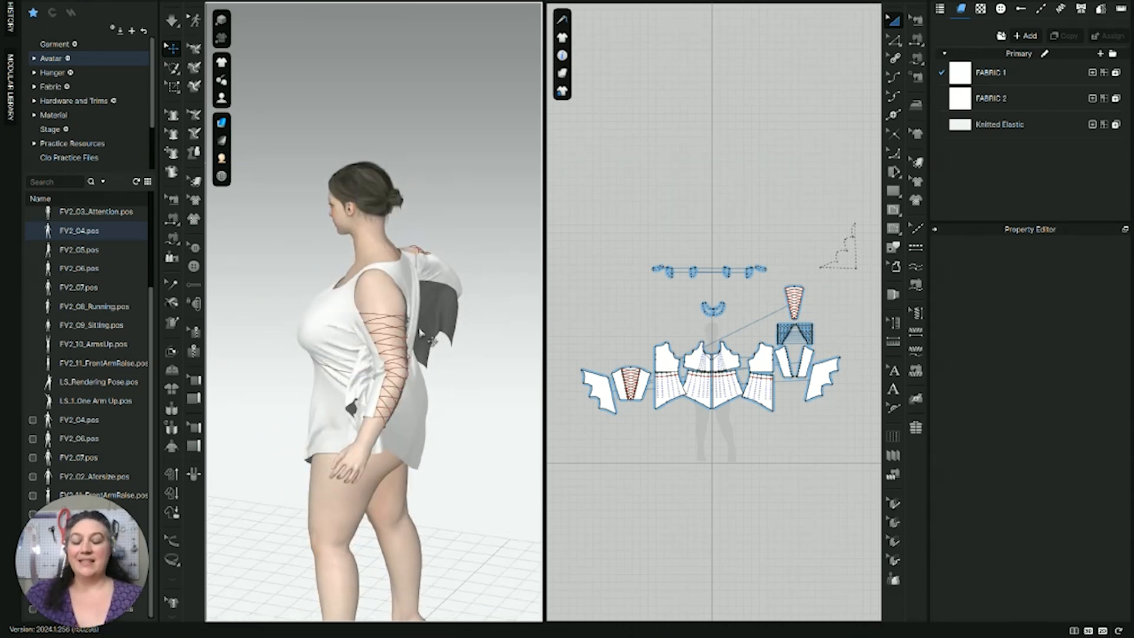
scroll(420, 334, up, 5)
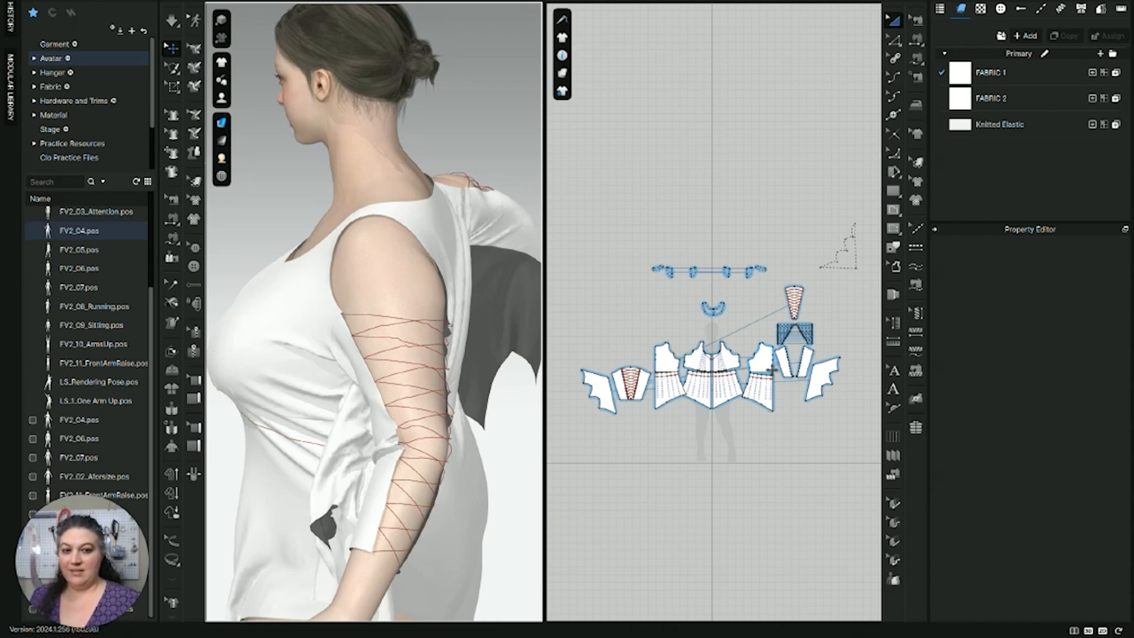
scroll(756, 381, up, 6)
scroll(755, 382, down, 6)
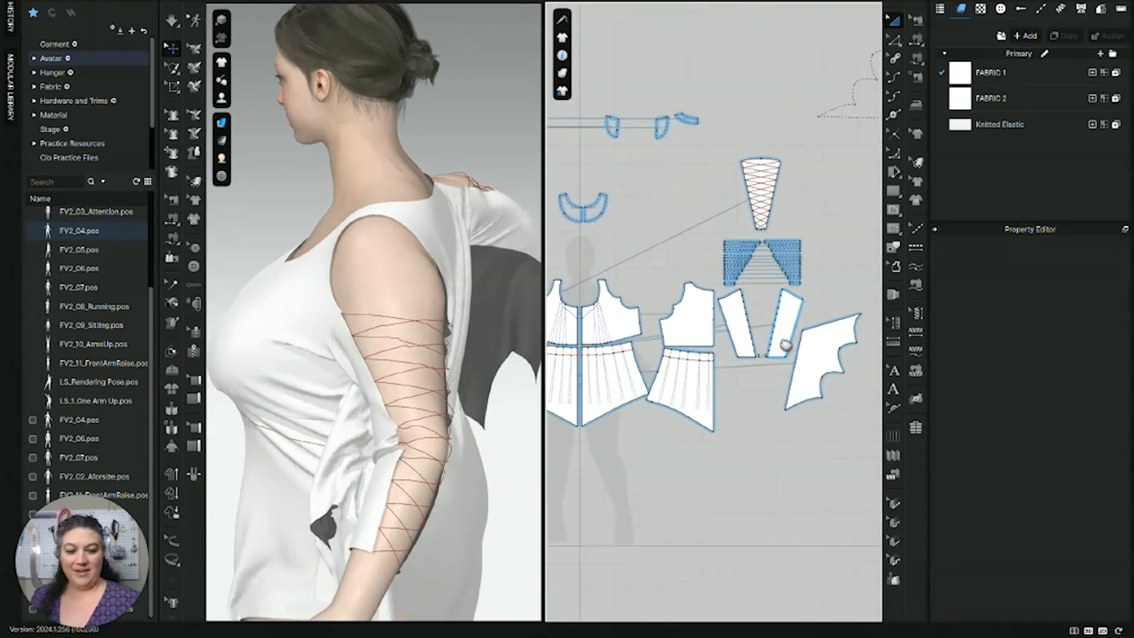
scroll(562, 317, up, 5)
scroll(659, 323, up, 3)
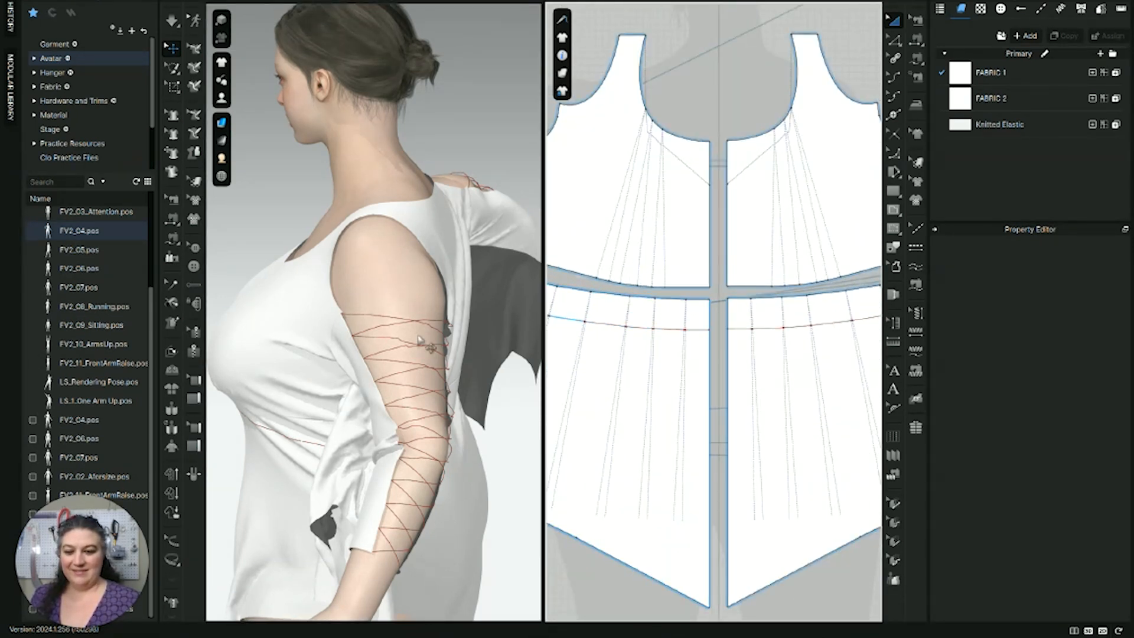
right_drag(426, 344, 465, 362)
scroll(476, 373, down, 5)
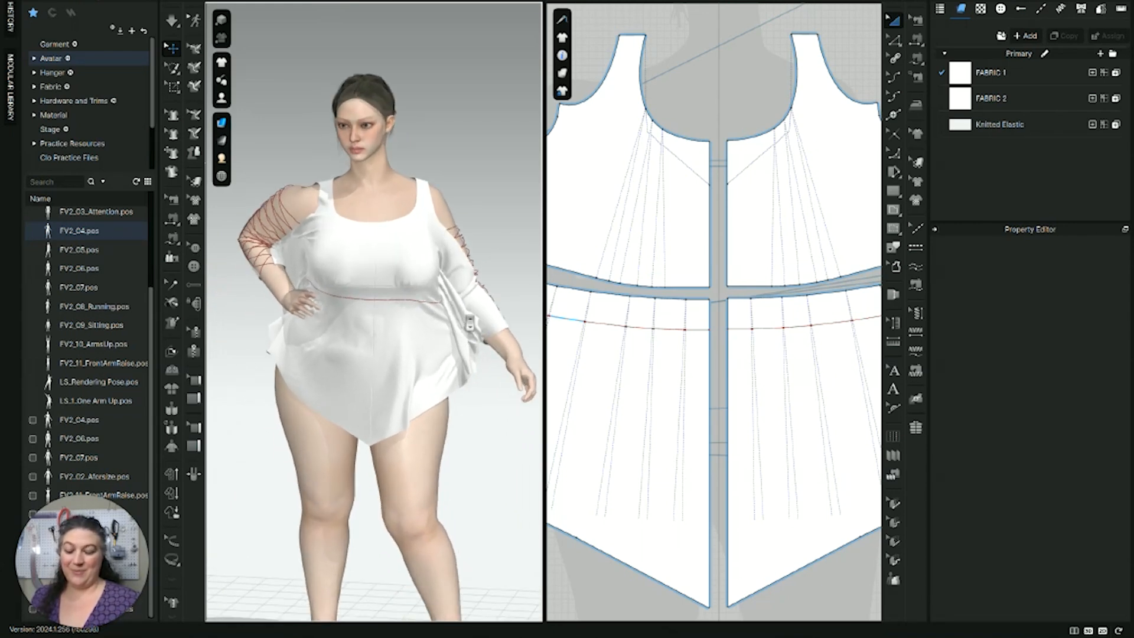
scroll(469, 321, up, 3)
mouse_move(469, 321)
right_down()
mouse_move(514, 322)
mouse_move(461, 317)
right_up()
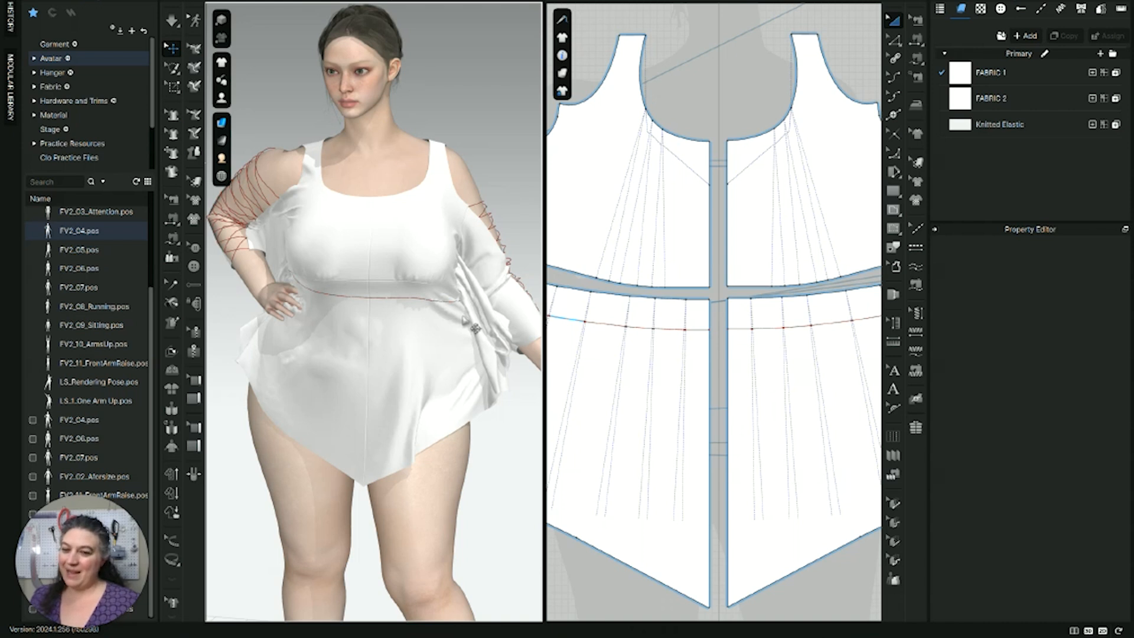
scroll(430, 321, up, 4)
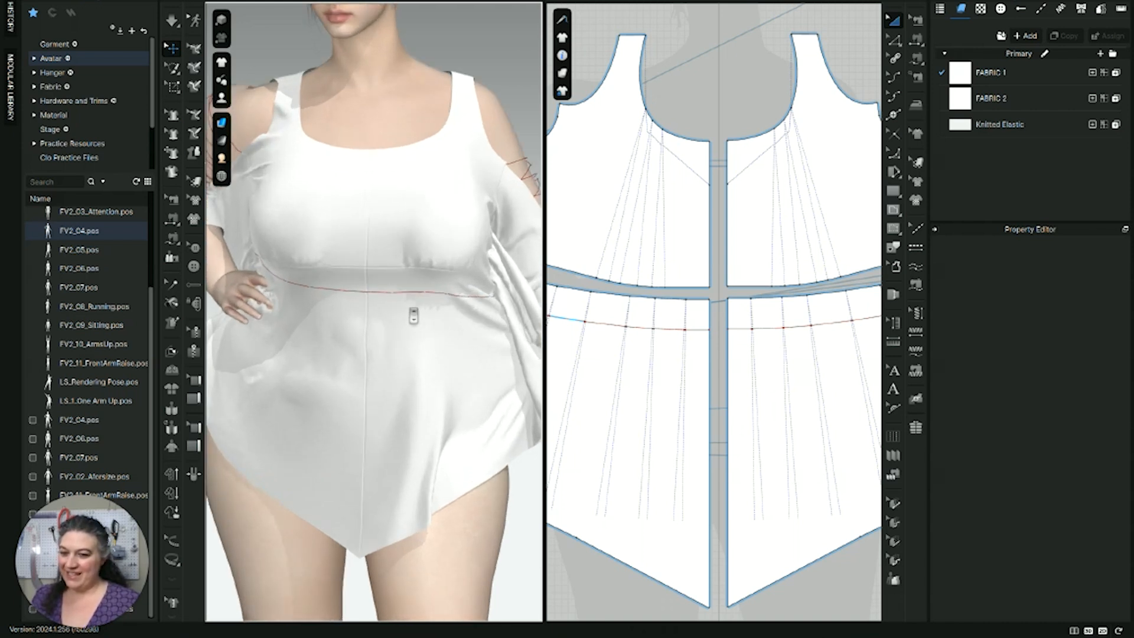
scroll(414, 316, down, 3)
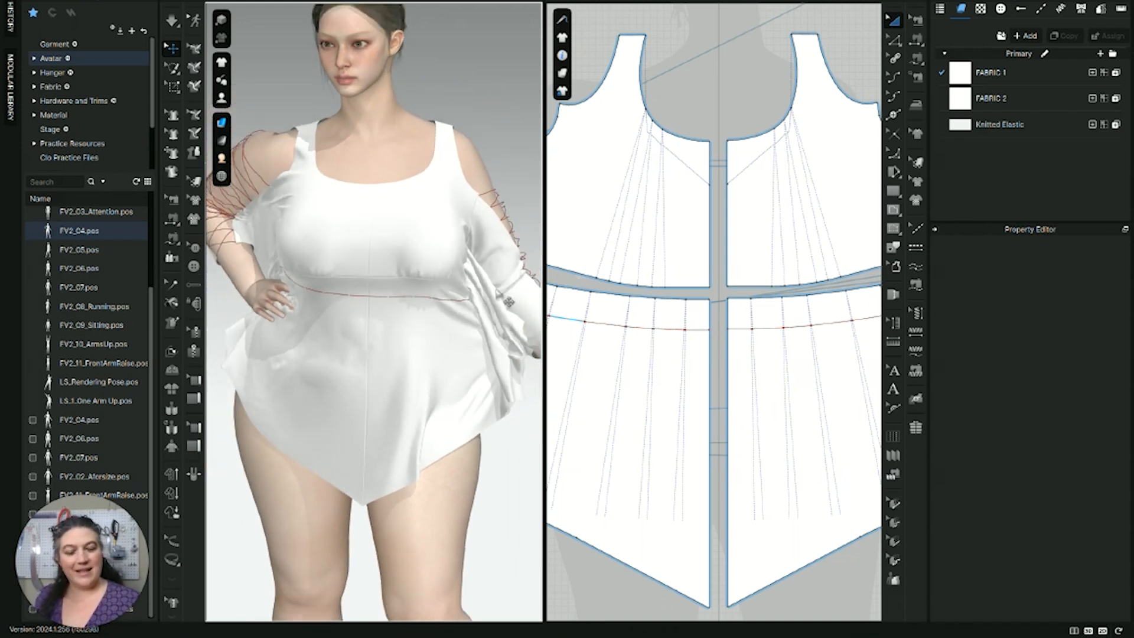